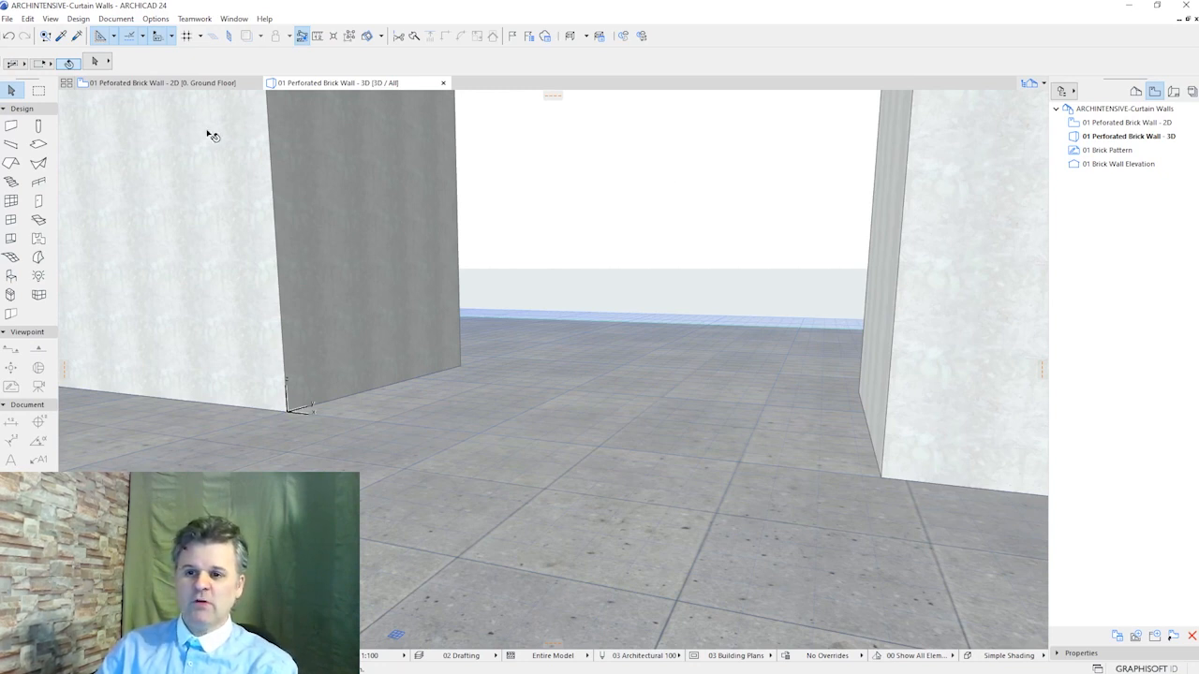
Draw a 2000 mm long curtain wall from the left concrete wall's front base corner across the opening, keeping the default scheme
{"action": "left_click", "coordinate": [13, 200]}
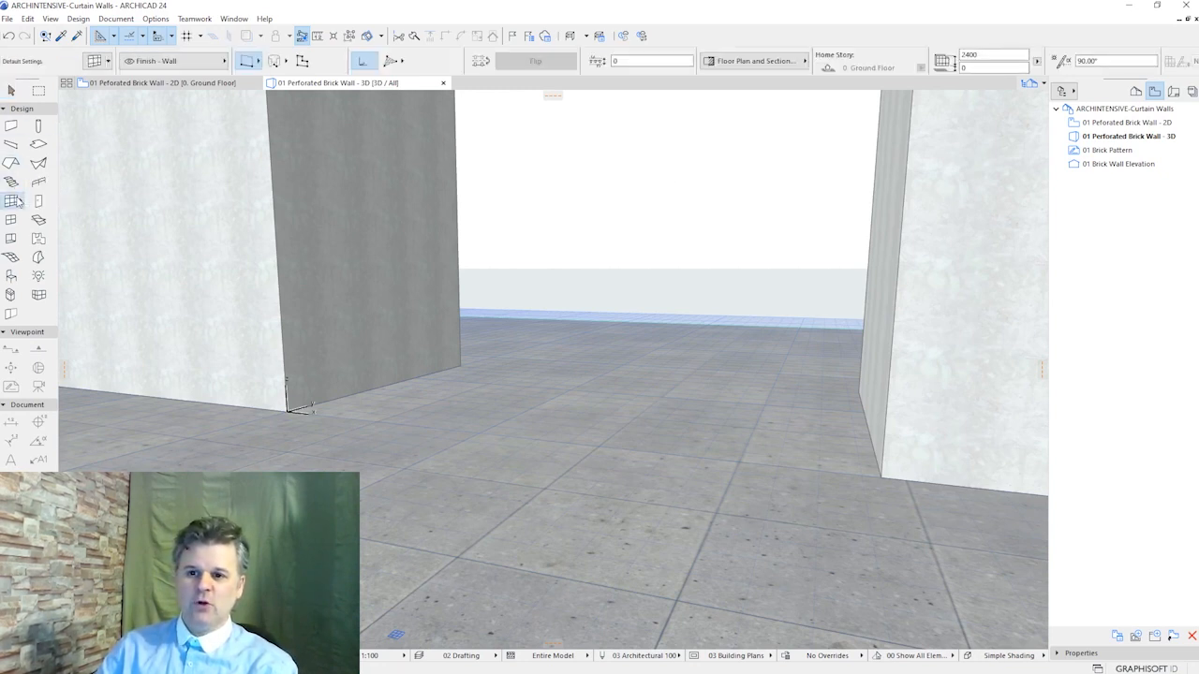
{"action": "left_click", "coordinate": [94, 62]}
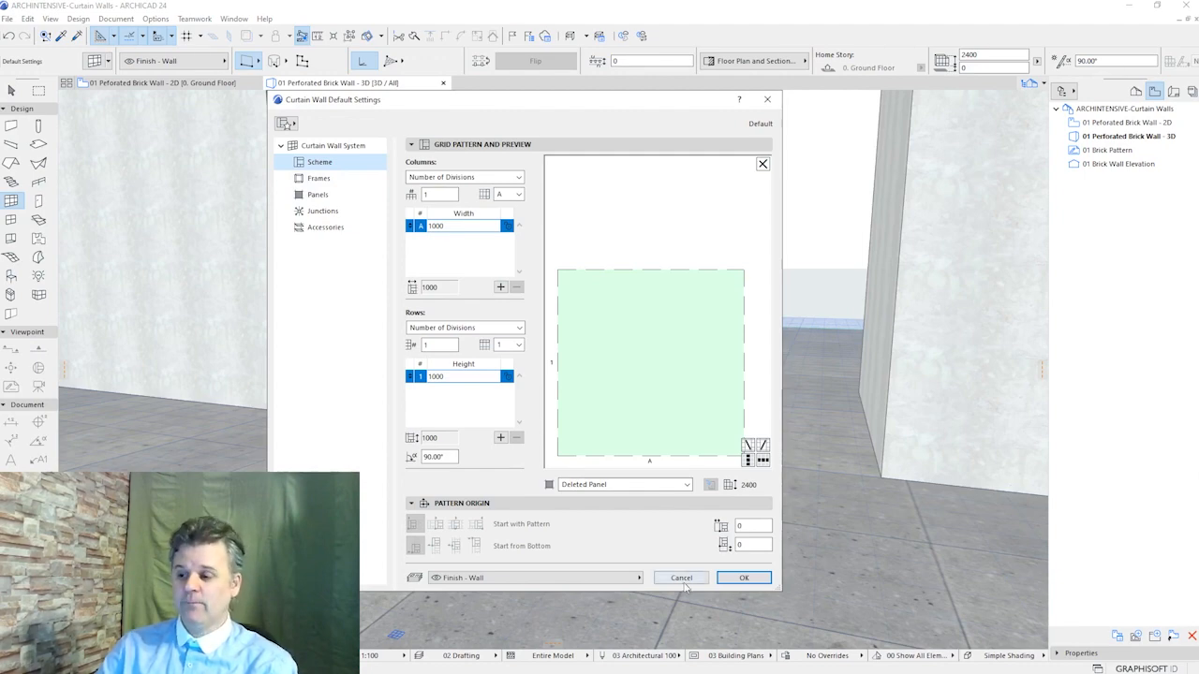
{"action": "left_click", "coordinate": [741, 578]}
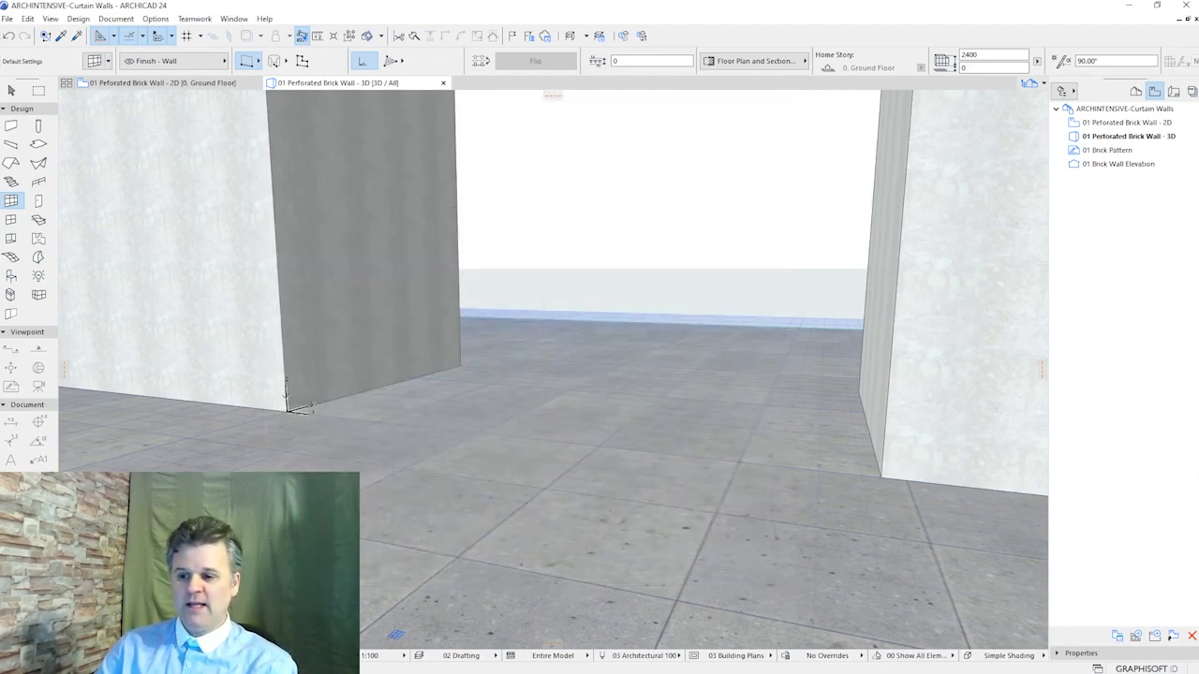
{"action": "left_click", "coordinate": [290, 408]}
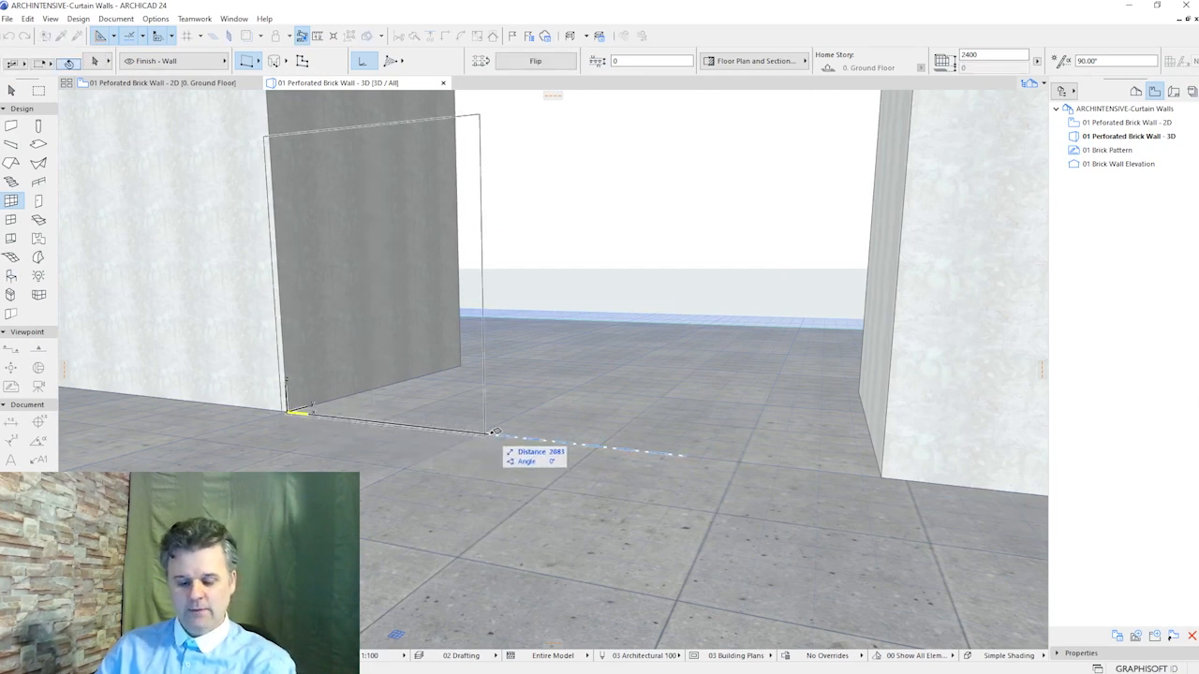
{"action": "type", "text": "2000"}
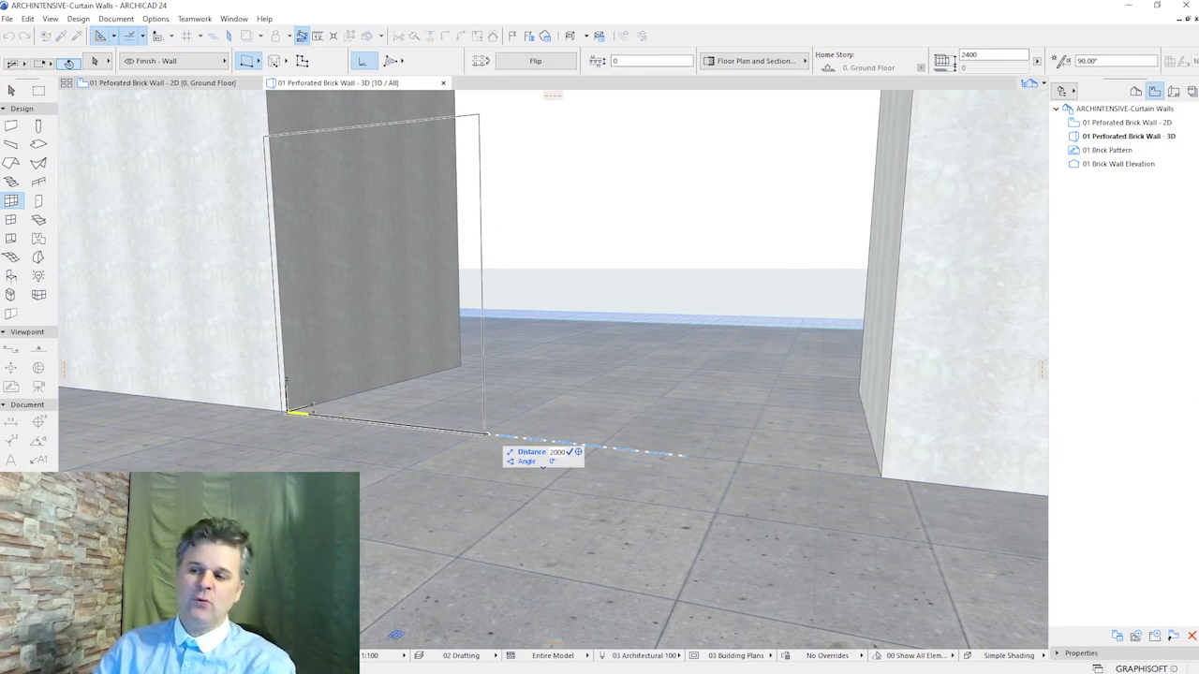
{"action": "key", "text": "Return"}
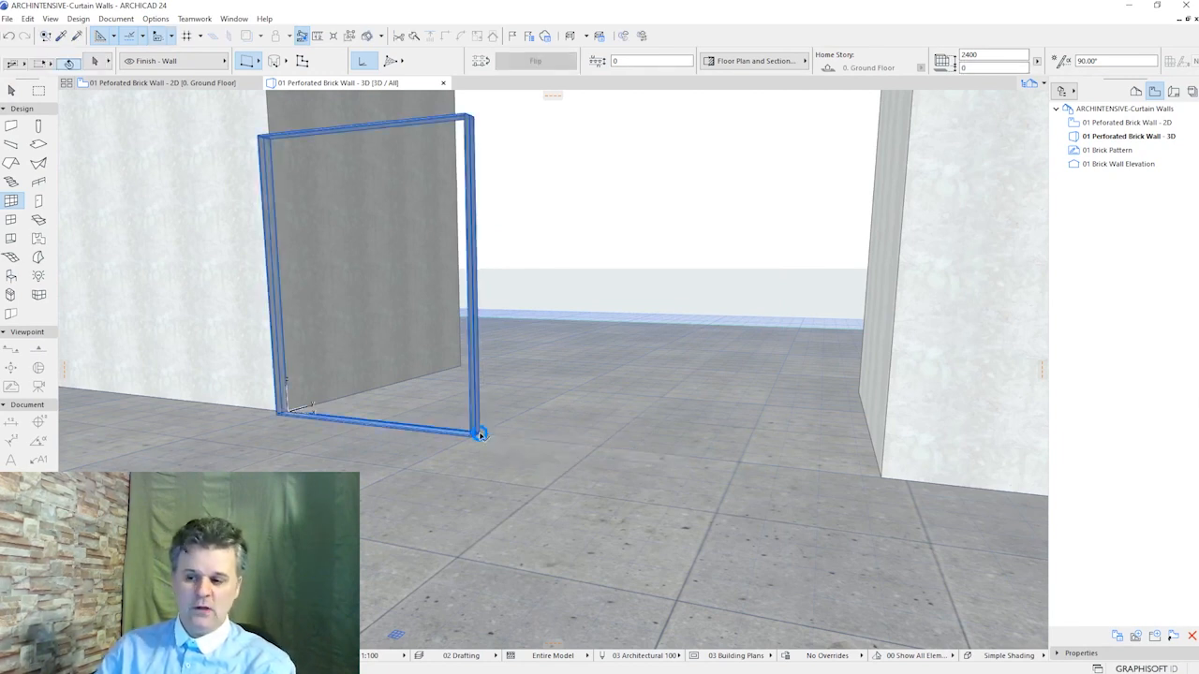
Set the new curtain wall's height to 1200 mm
{"action": "left_click", "coordinate": [475, 429]}
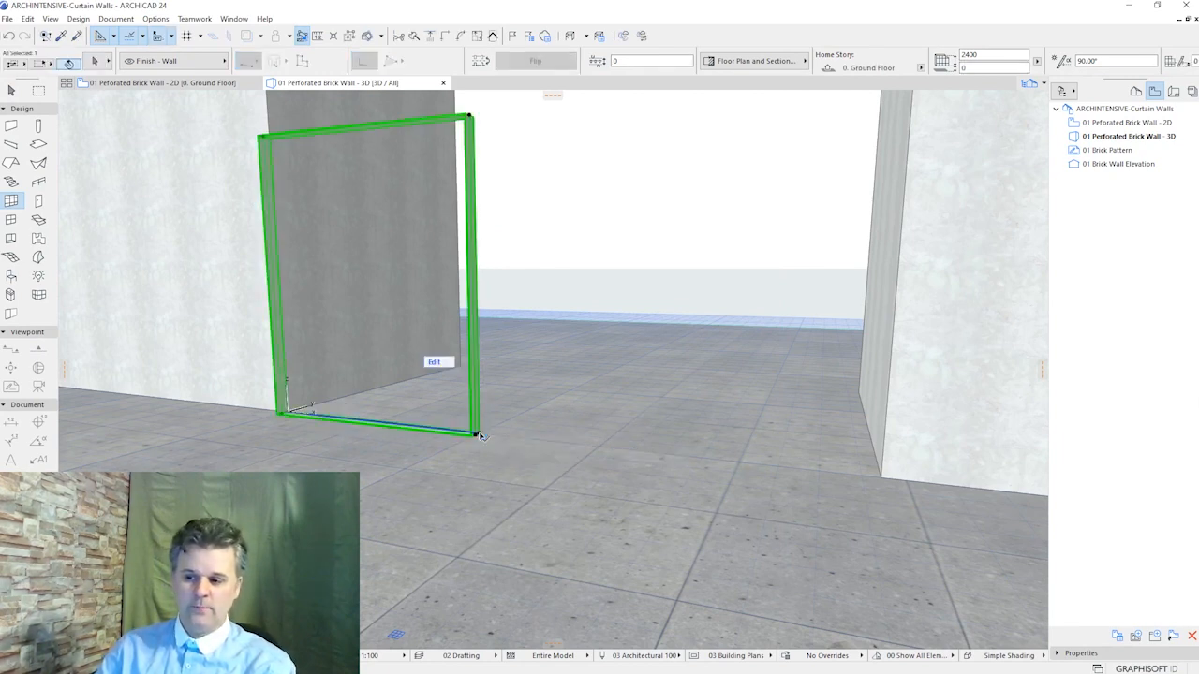
{"action": "left_click", "coordinate": [991, 54]}
{"action": "type", "text": "1"}
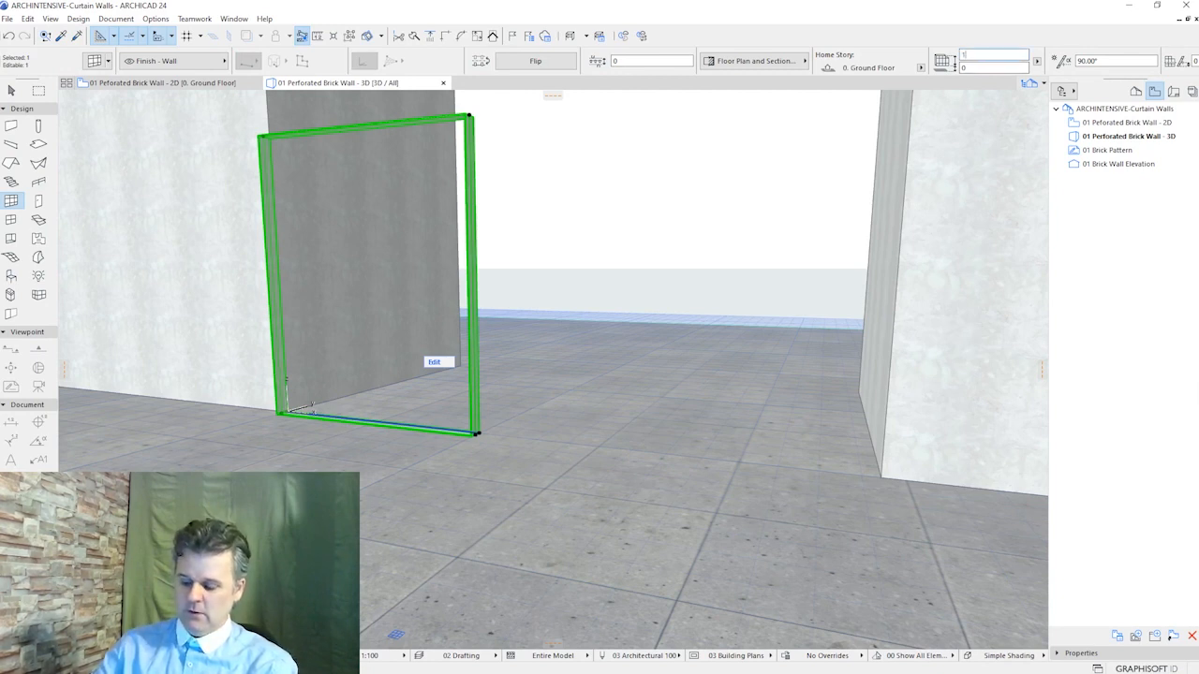
{"action": "type", "text": "200"}
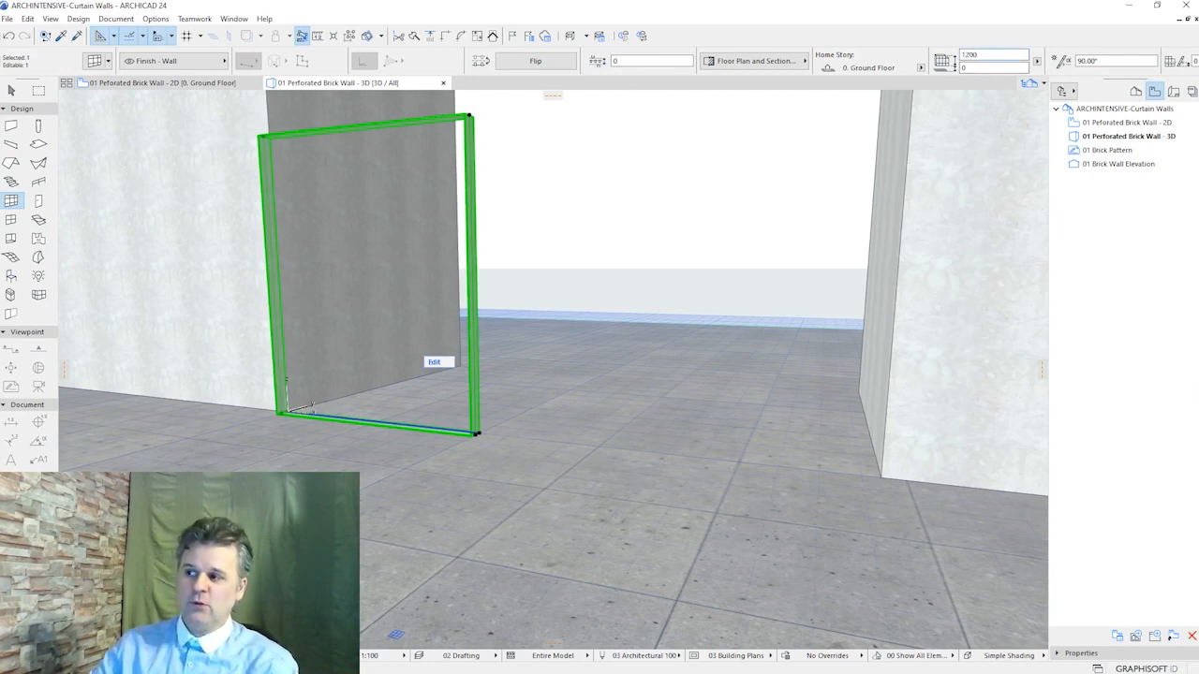
{"action": "key", "text": "Return"}
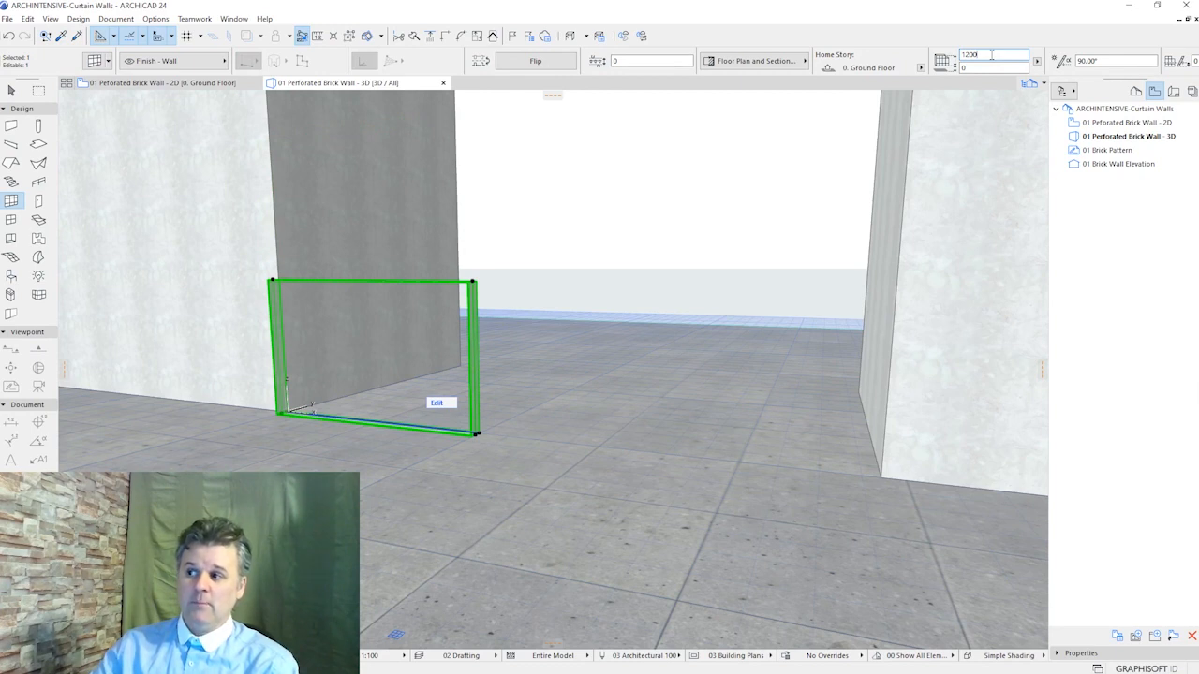
{"action": "key", "text": "Escape"}
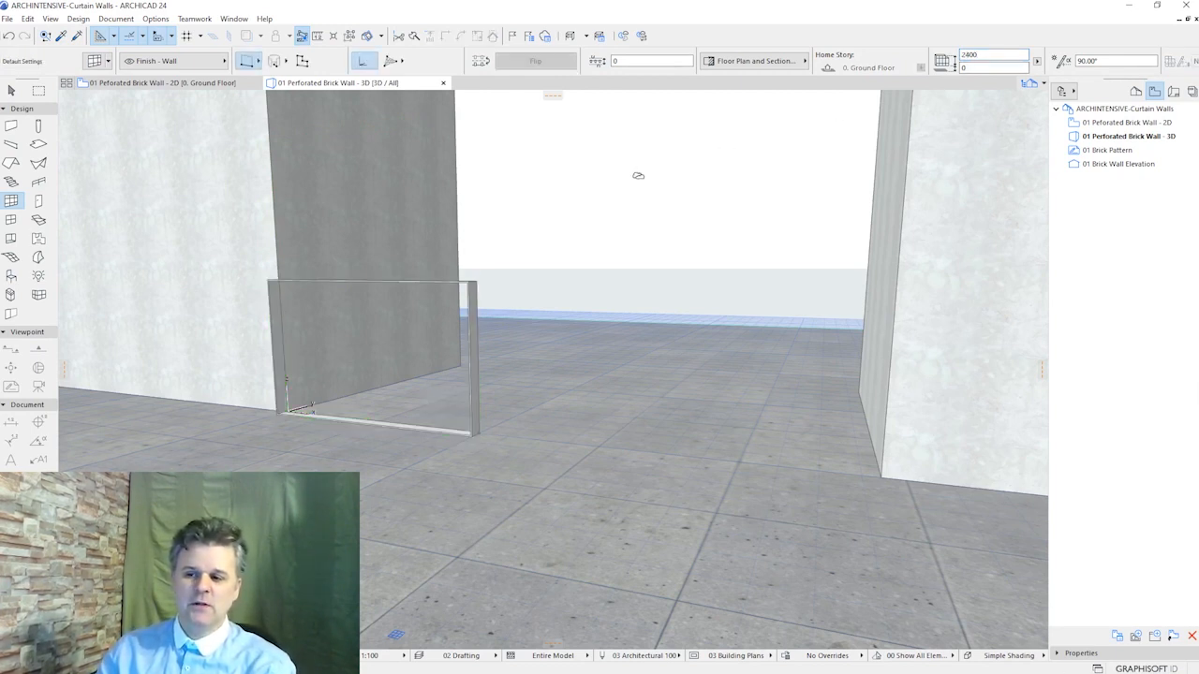
Flip the curtain wall about its reference line
{"action": "left_click", "coordinate": [471, 285]}
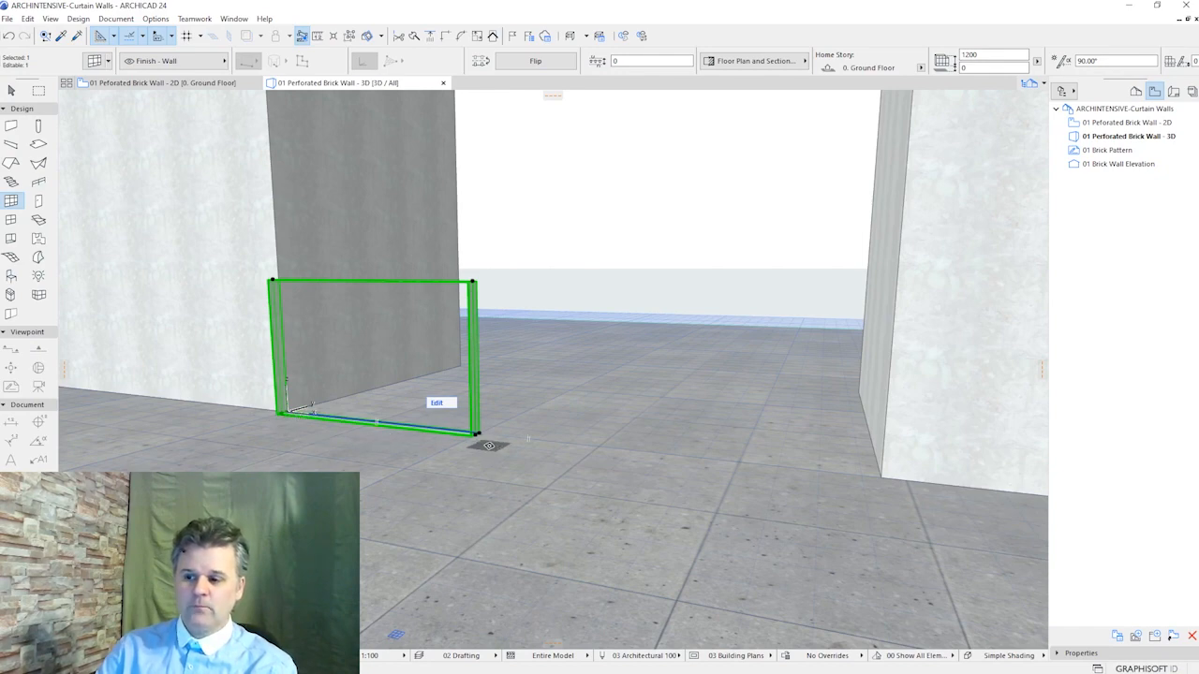
{"action": "middle_click_drag", "start_coordinate": [242, 374], "coordinate": [457, 319], "text": "shift"}
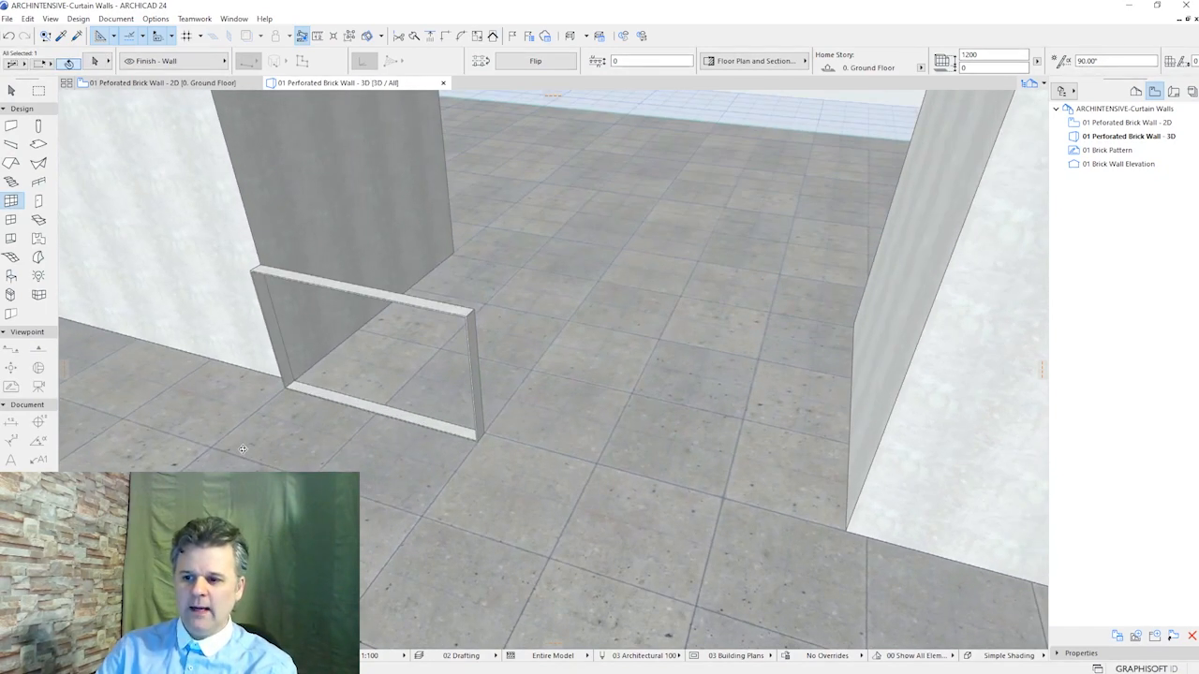
{"action": "left_click", "coordinate": [559, 62]}
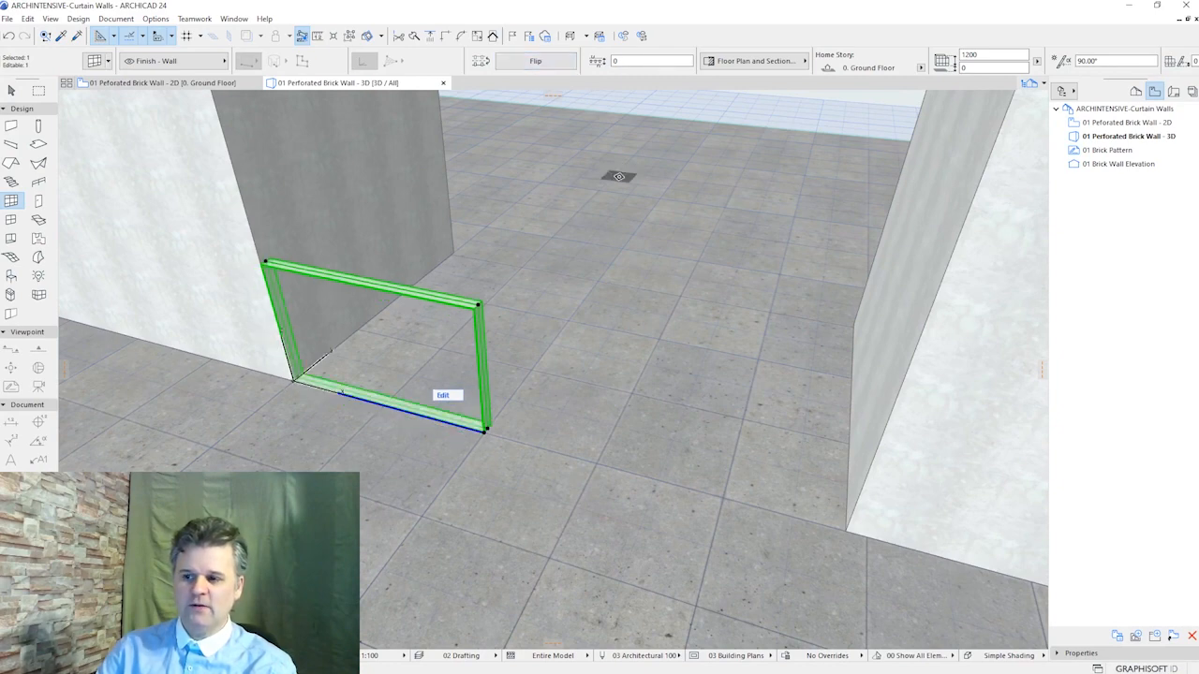
{"action": "middle_click_drag", "start_coordinate": [619, 177], "coordinate": [618, 176], "text": "shift"}
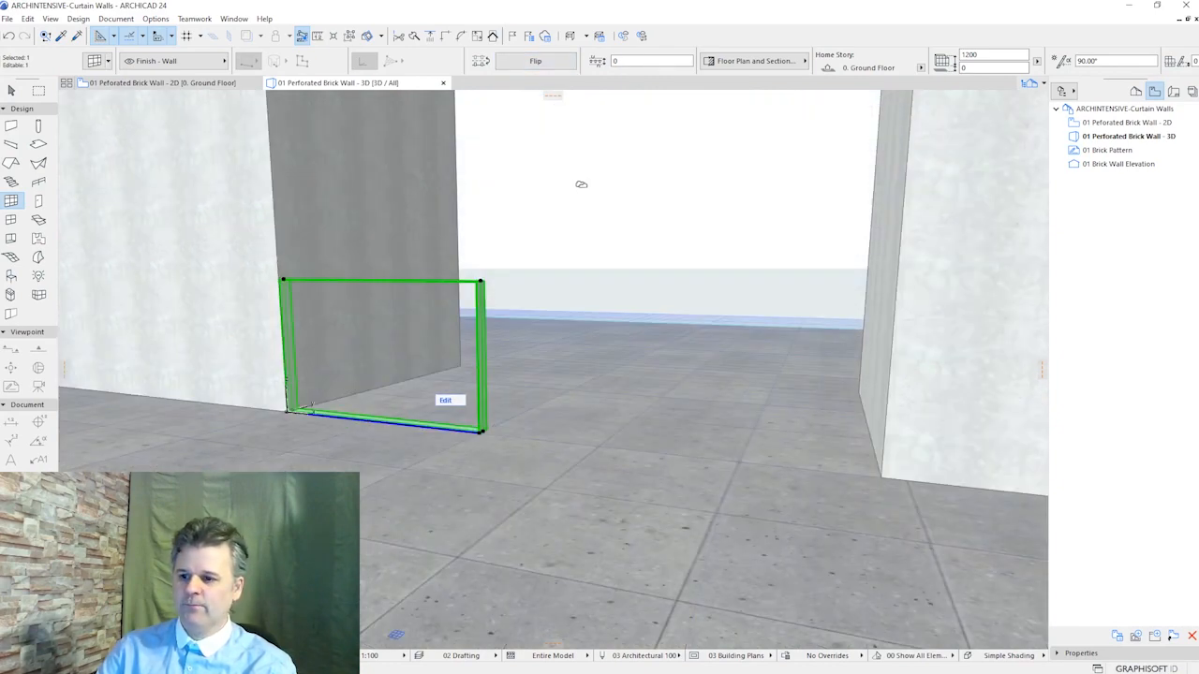
{"action": "key", "text": "Escape"}
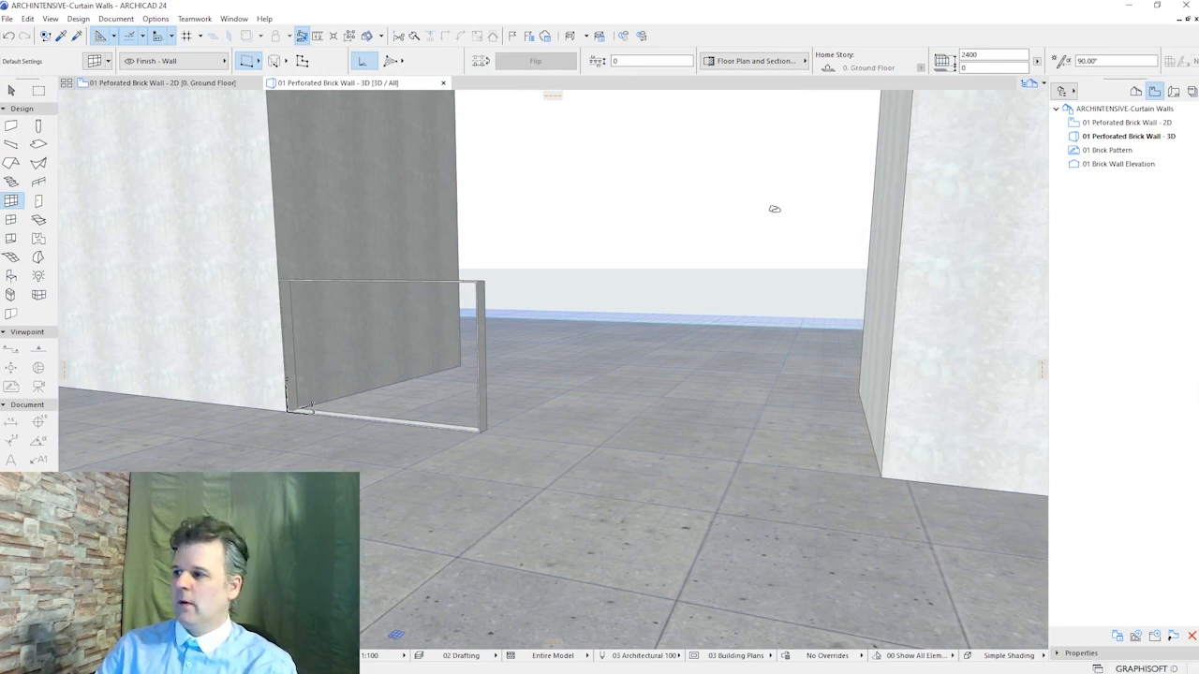
Open the 01 Brick Pattern view and examine the blue dashed rectangle that marks the repeating brick unit
{"action": "double_click", "coordinate": [1129, 151]}
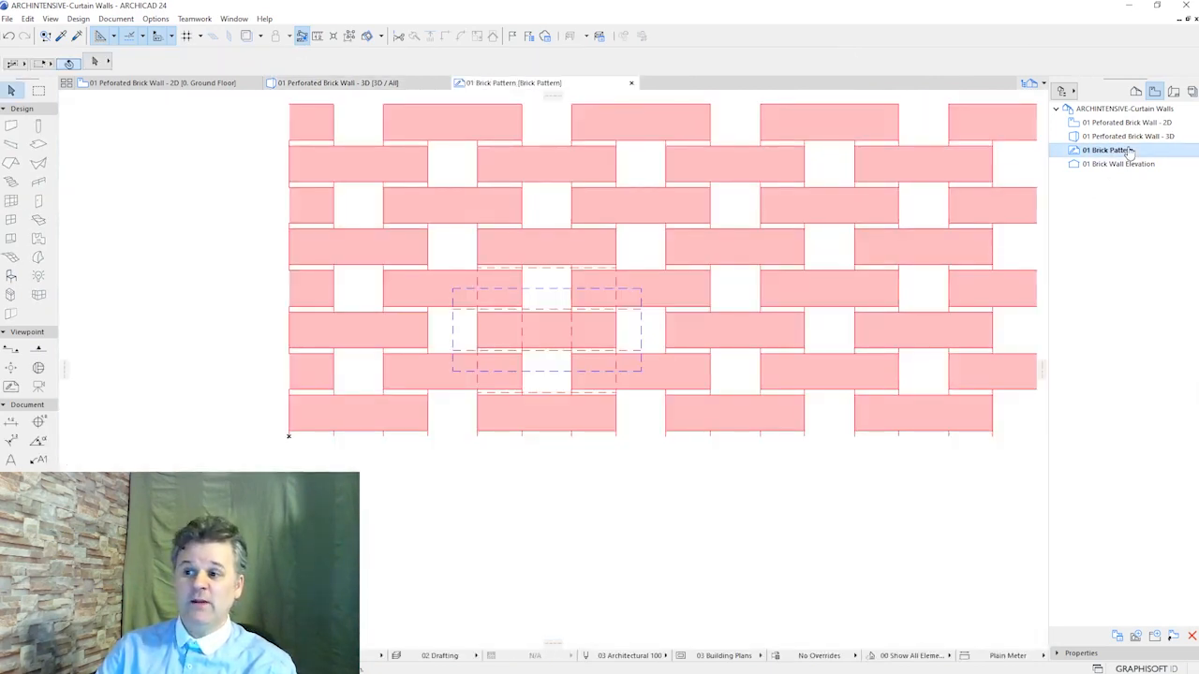
{"action": "scroll", "coordinate": [583, 520], "scroll_direction": "down", "scroll_amount": 1}
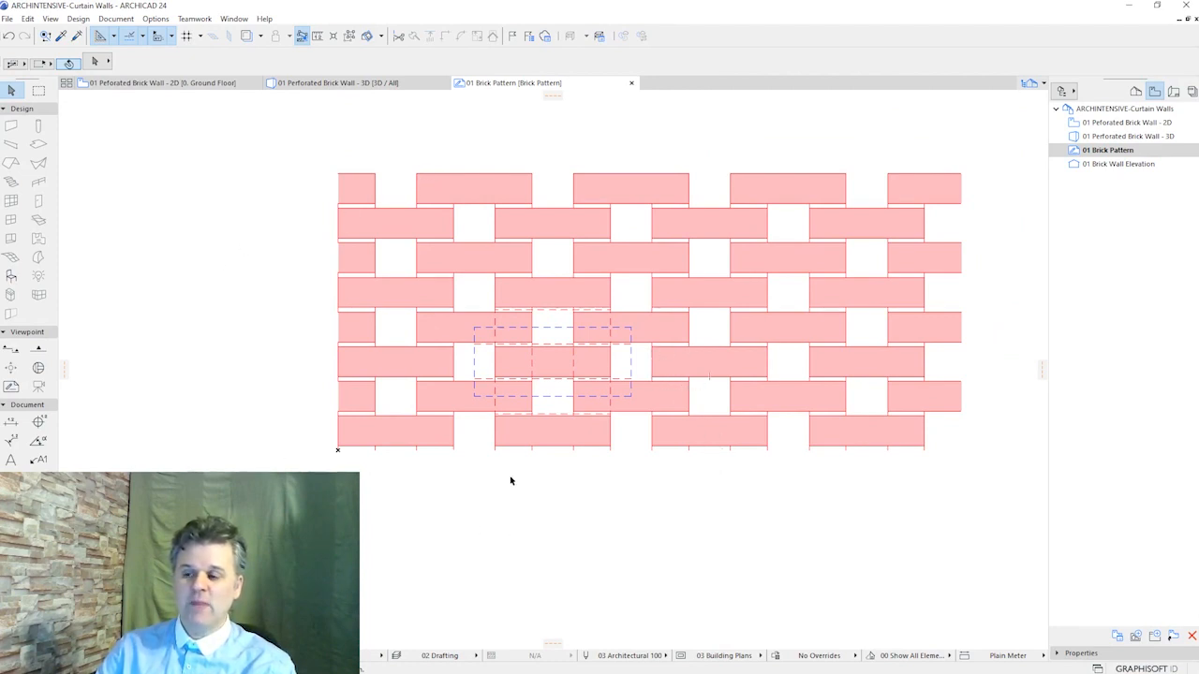
{"action": "left_click", "coordinate": [475, 358]}
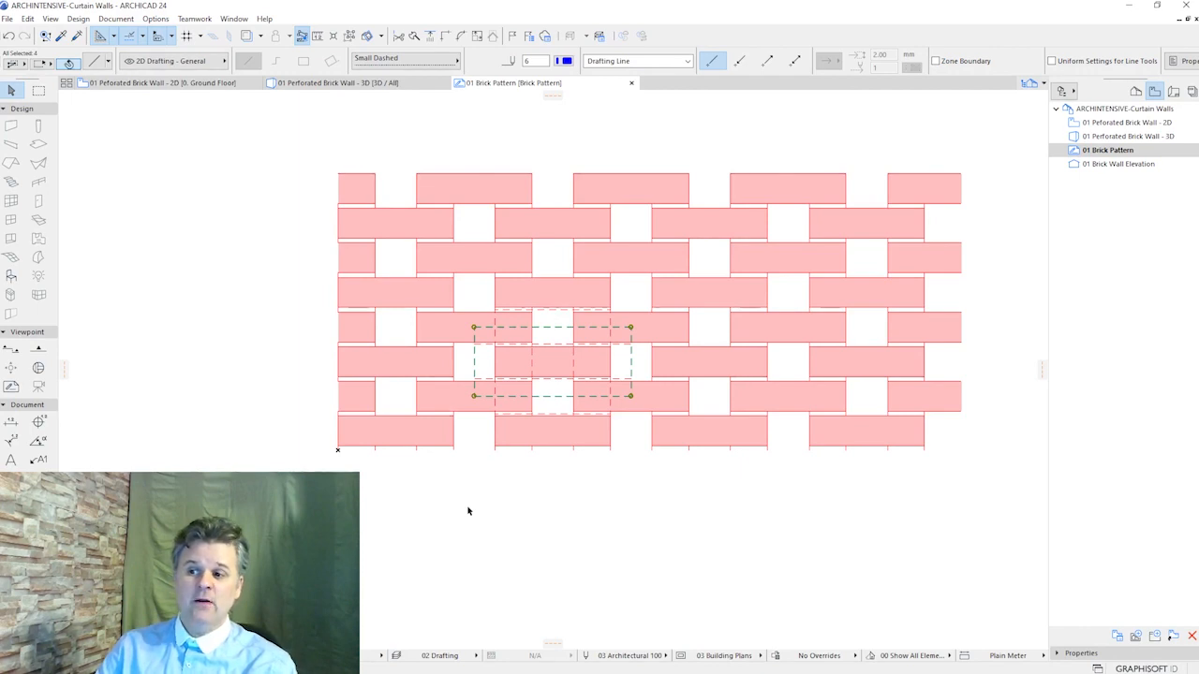
{"action": "key", "text": "Escape"}
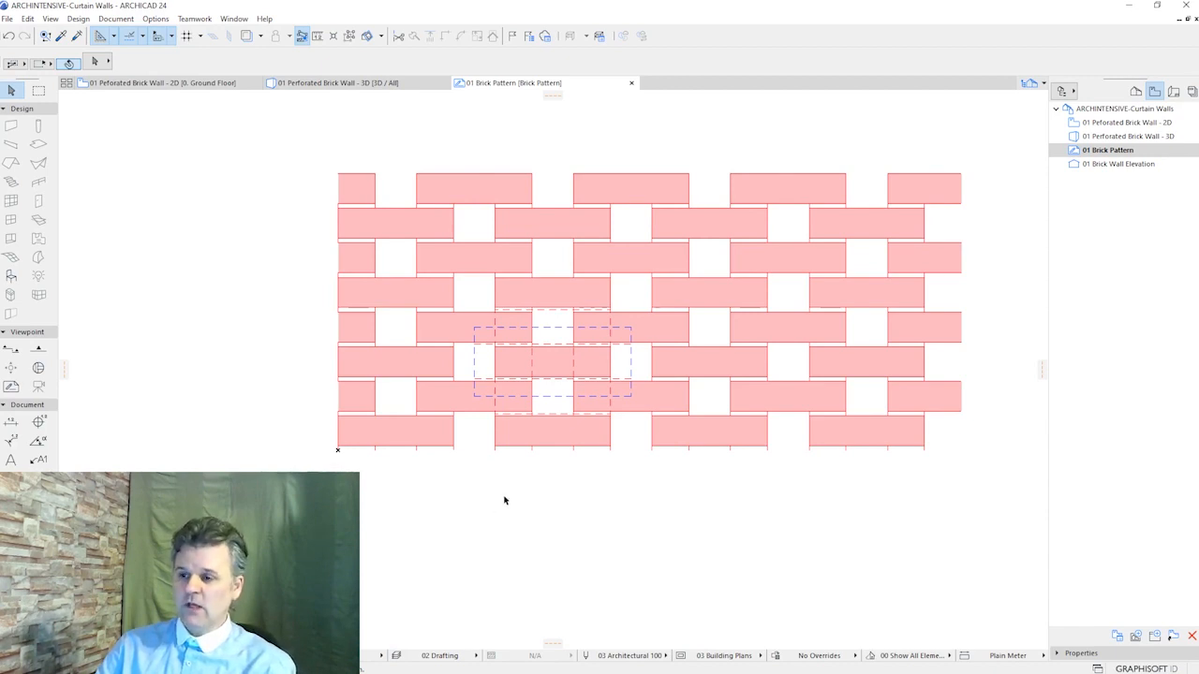
Check elevation marker 02 on the ground floor plan, then open the 01 Brick Wall Elevation view and select the curtain wall
{"action": "left_click", "coordinate": [231, 85]}
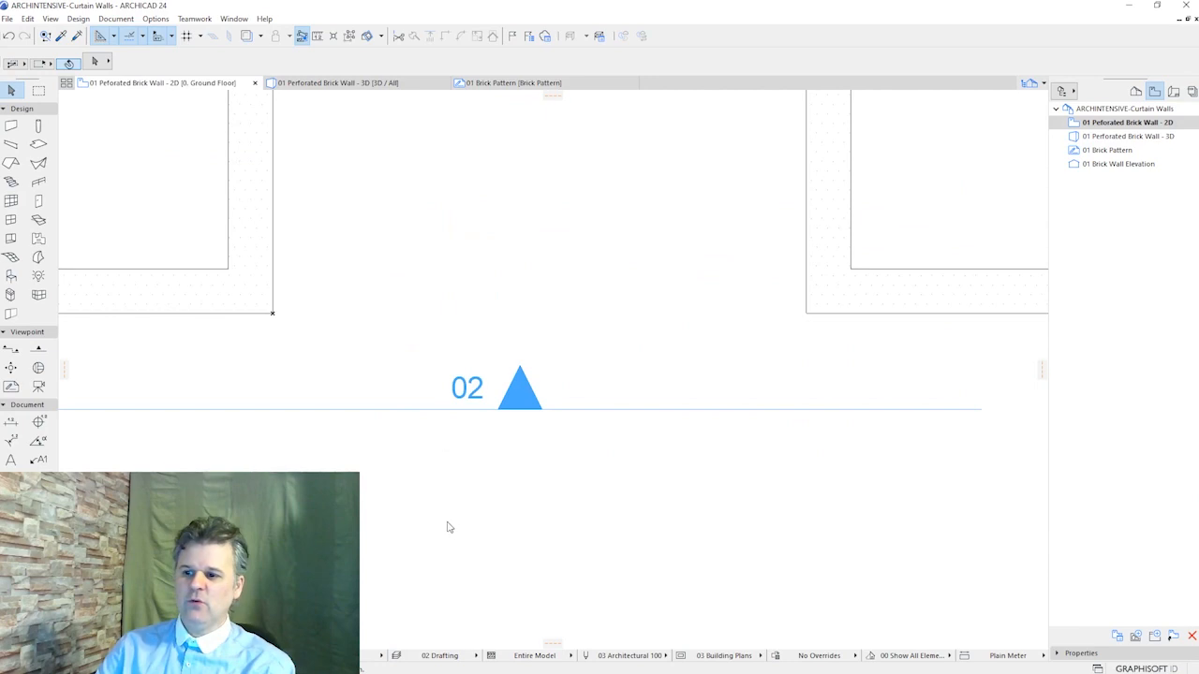
{"action": "left_click", "coordinate": [447, 410]}
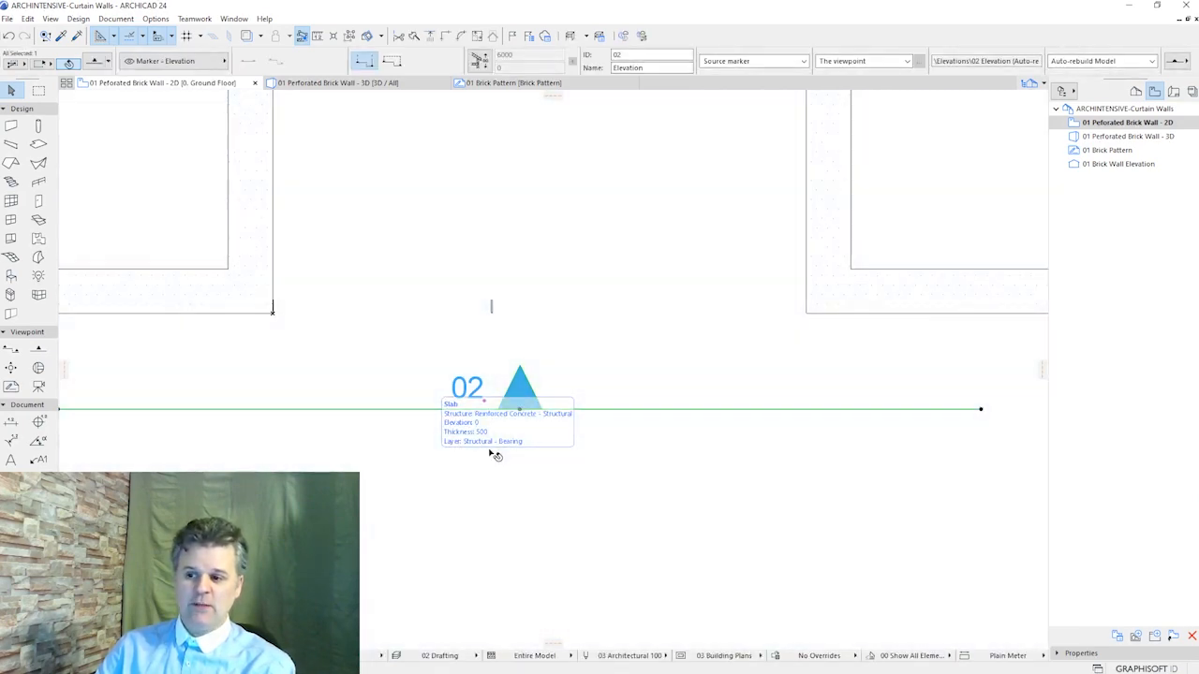
{"action": "double_click", "coordinate": [1134, 165]}
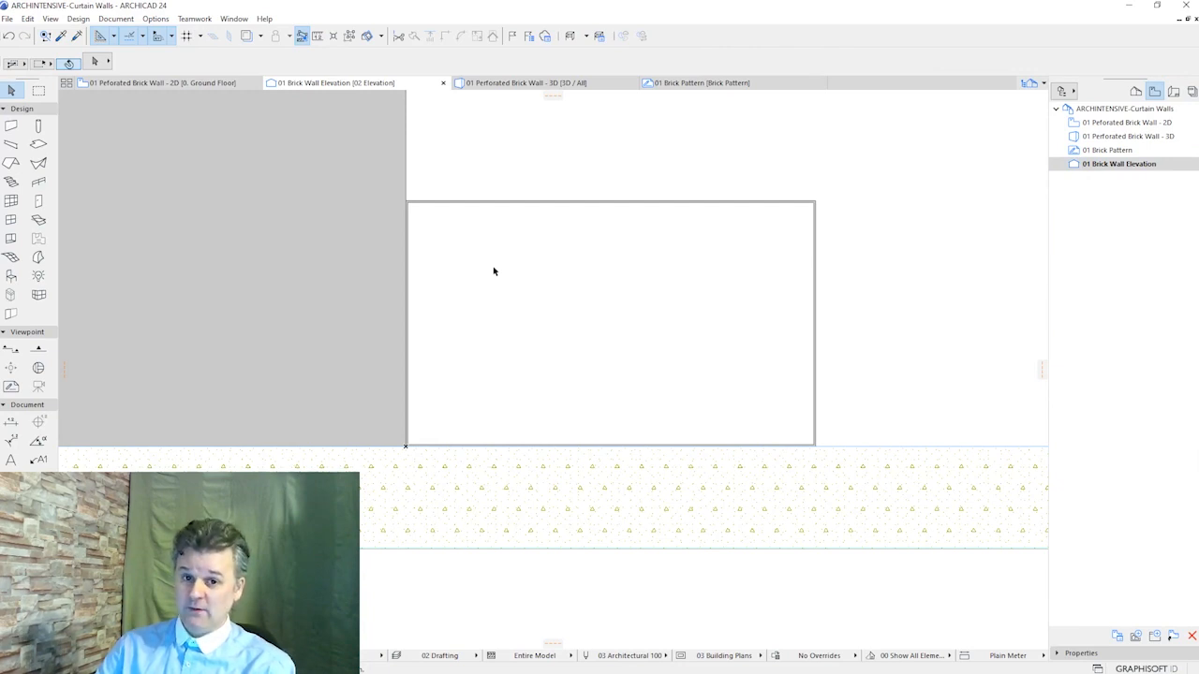
{"action": "left_click", "coordinate": [501, 201]}
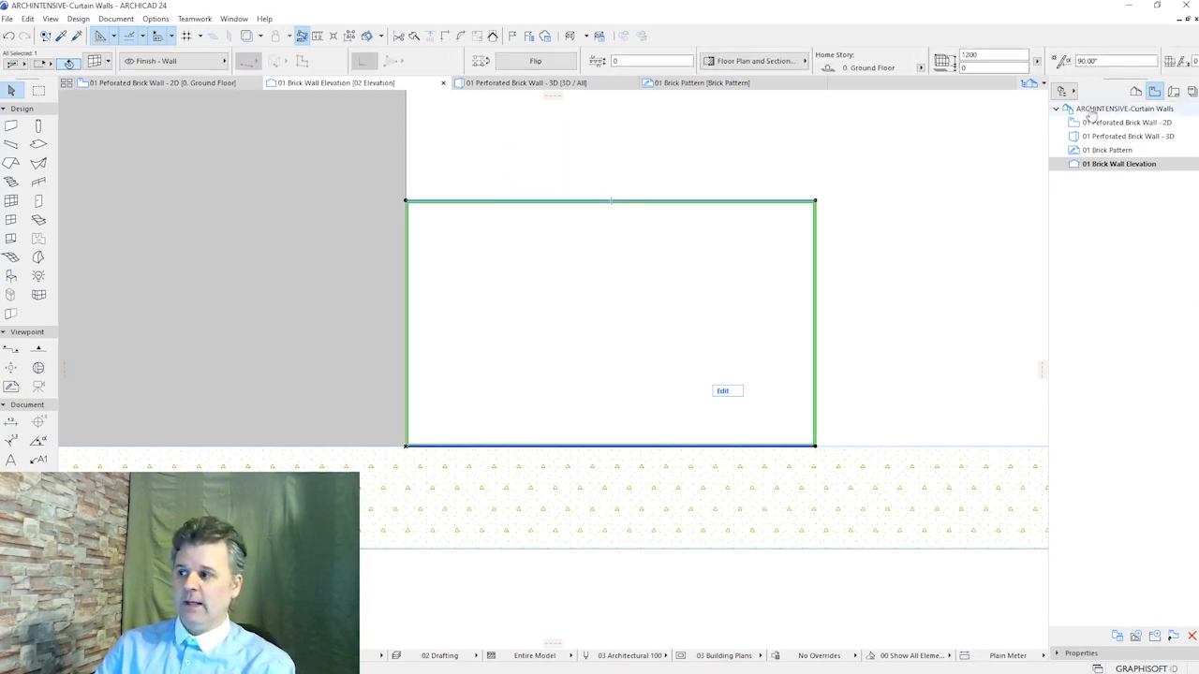
Show the Brick Pattern worksheet as a trace reference in the brick wall elevation
{"action": "left_click", "coordinate": [1136, 91]}
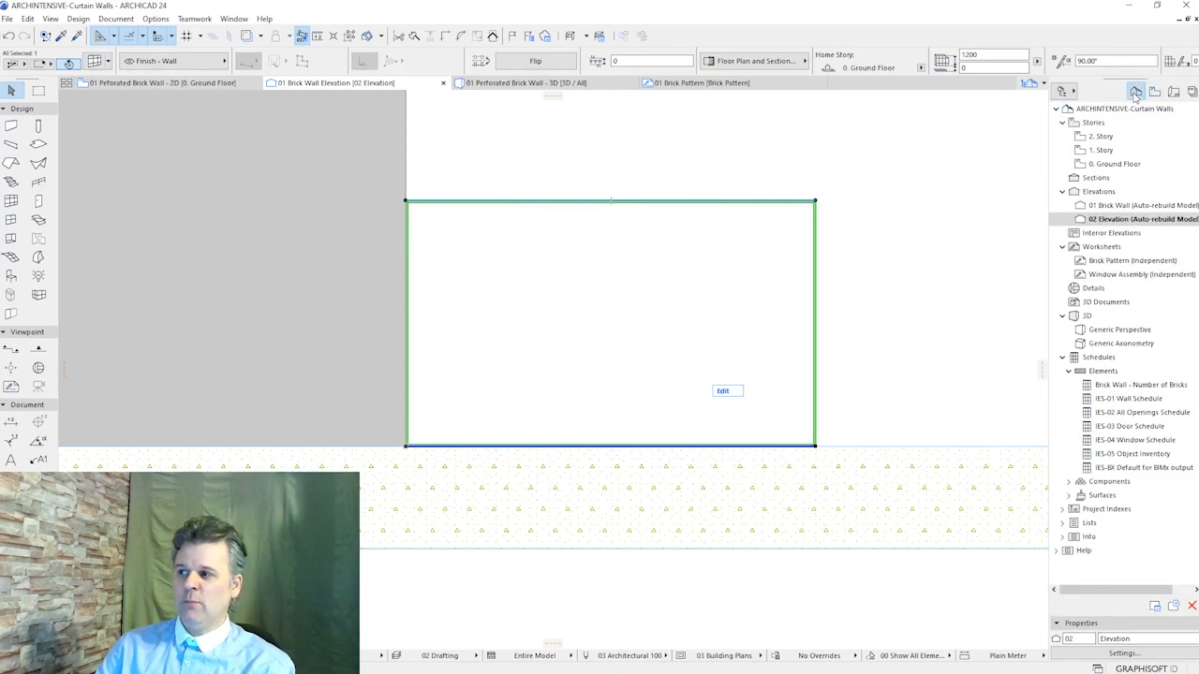
{"action": "left_click", "coordinate": [1116, 265]}
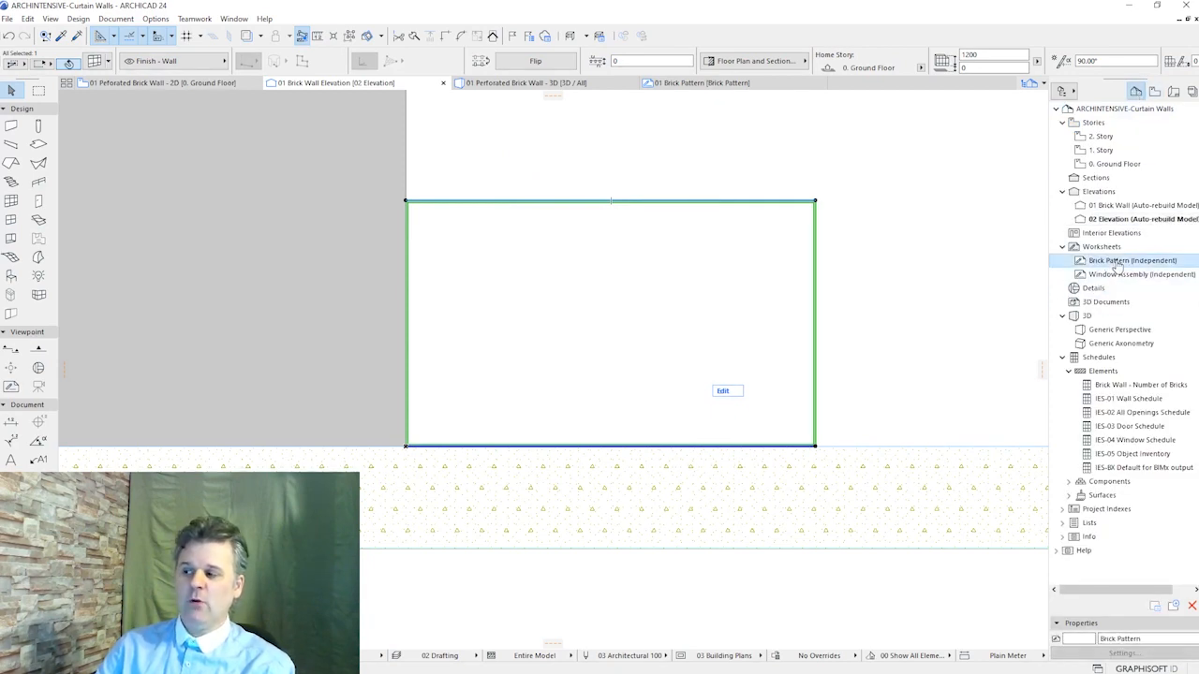
{"action": "right_click", "coordinate": [1116, 266]}
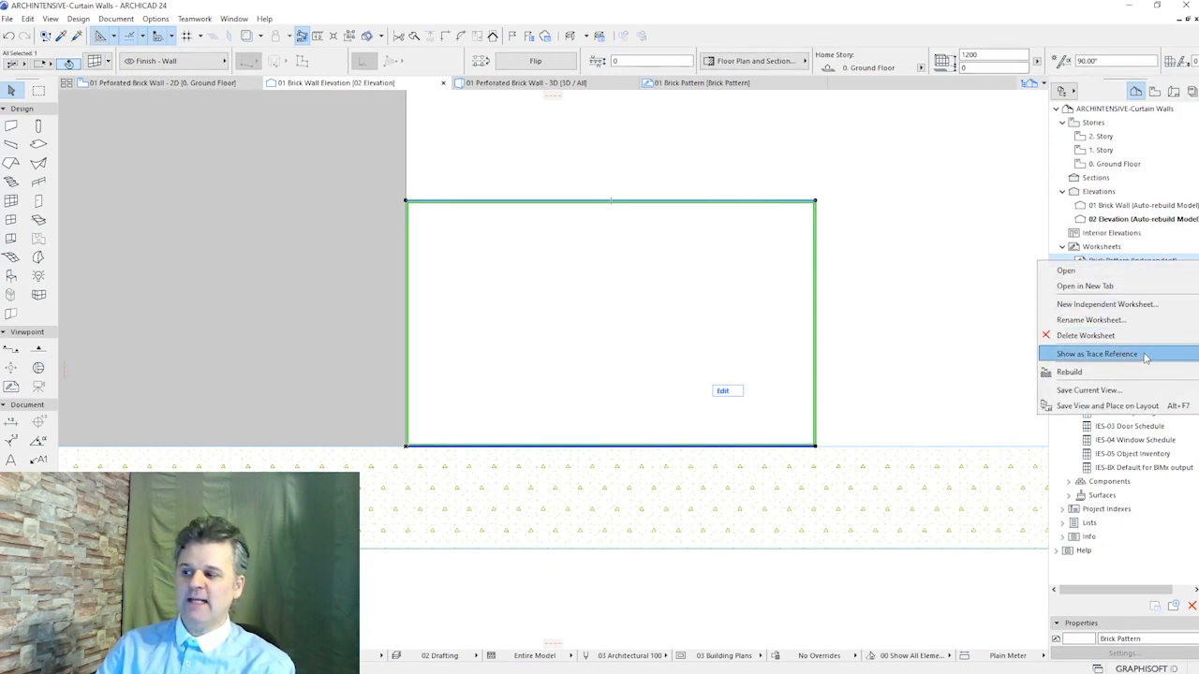
{"action": "left_click", "coordinate": [1097, 354]}
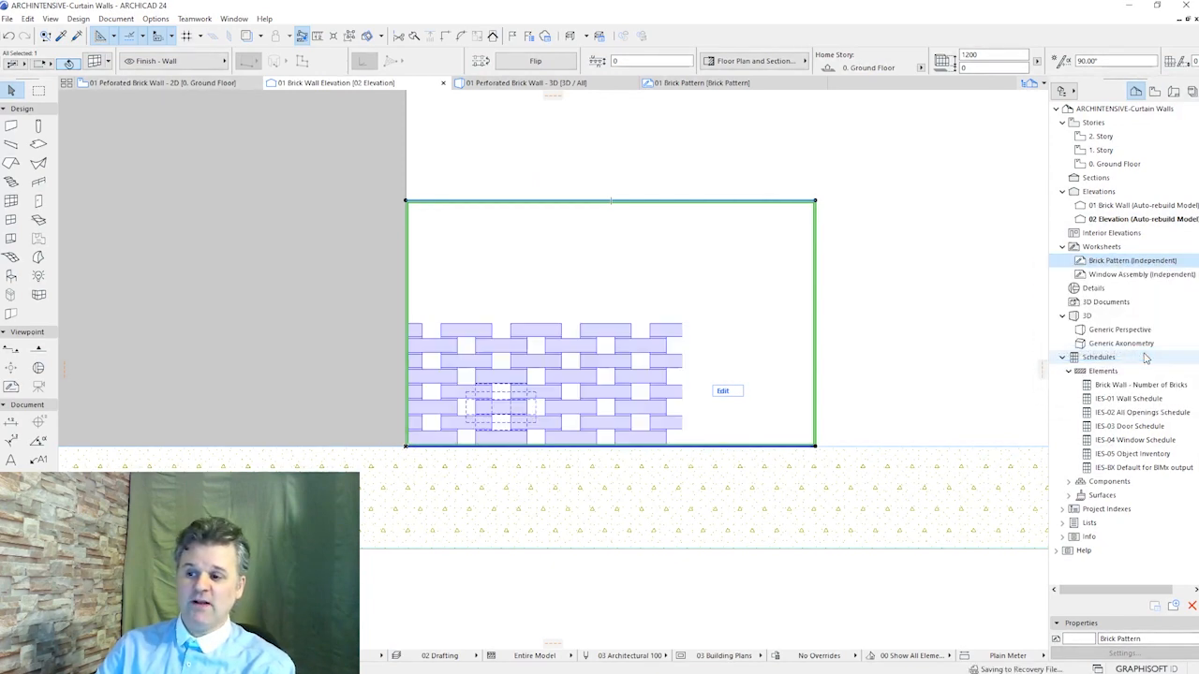
{"action": "left_click", "coordinate": [583, 131]}
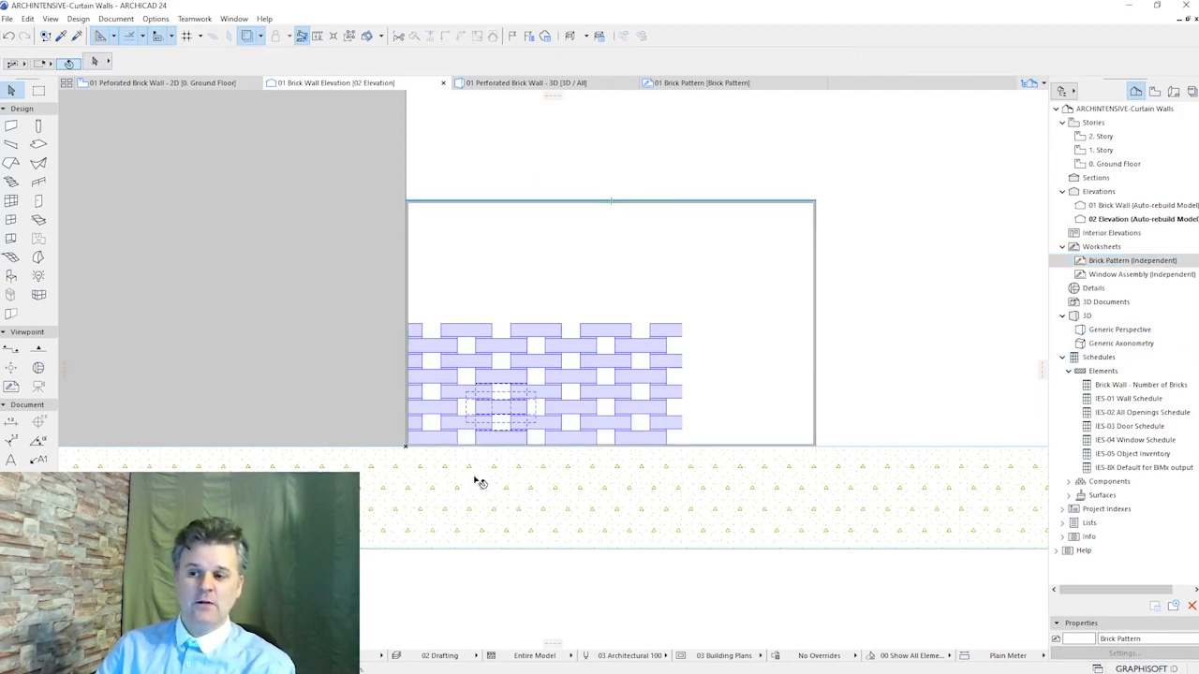
Select the curtain wall at its lower-left corner in the elevation and enter its edit mode
{"action": "scroll", "coordinate": [463, 479], "scroll_direction": "up", "scroll_amount": 5}
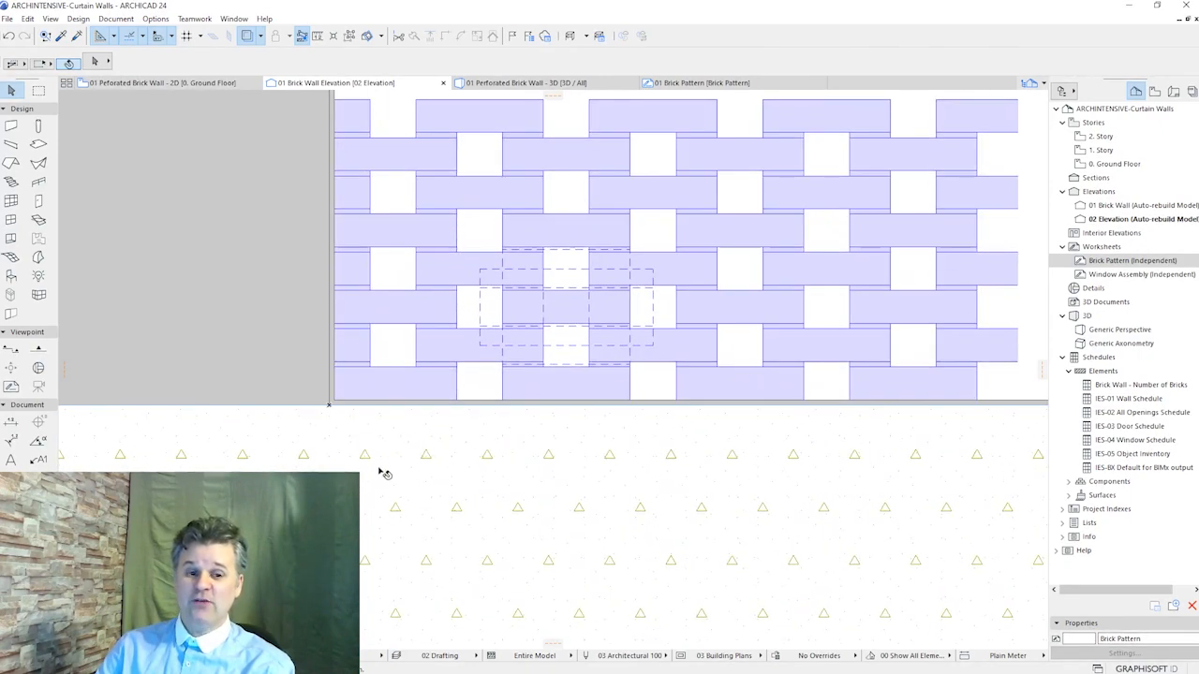
{"action": "scroll", "coordinate": [383, 474], "scroll_direction": "up", "scroll_amount": 2}
{"action": "mouse_move", "coordinate": [383, 474]}
{"action": "middle_mouse_down"}
{"action": "mouse_move", "coordinate": [493, 444]}
{"action": "mouse_move", "coordinate": [492, 428]}
{"action": "mouse_move", "coordinate": [455, 455]}
{"action": "middle_mouse_up"}
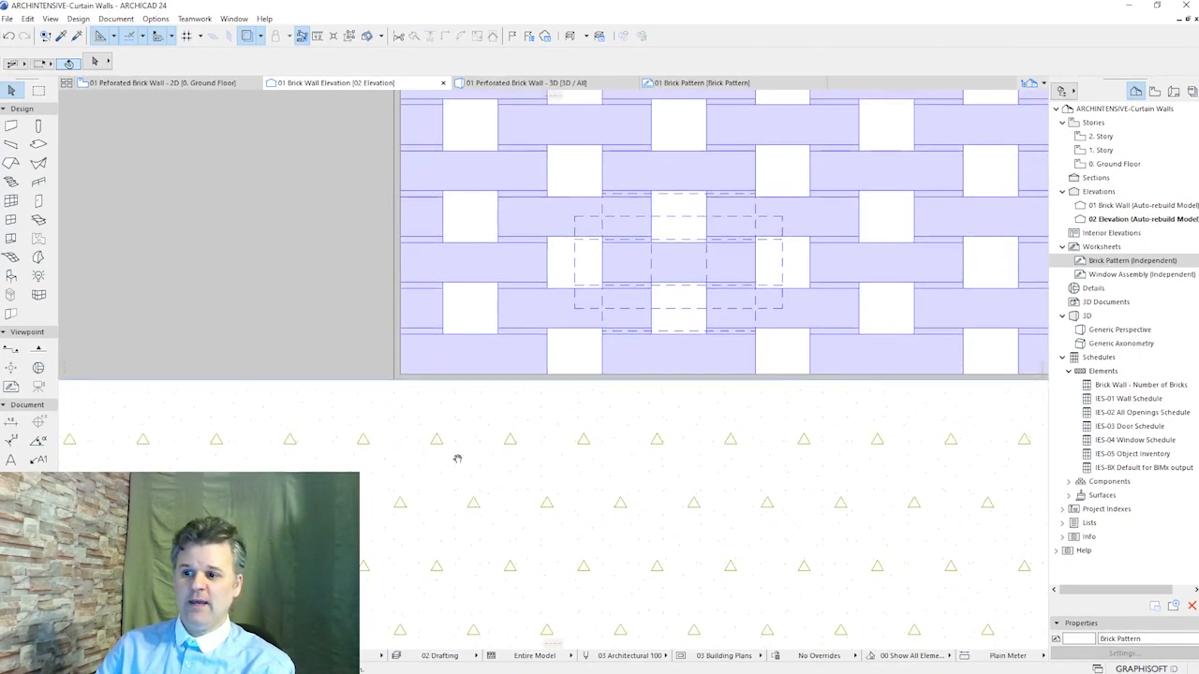
{"action": "left_click", "coordinate": [401, 217]}
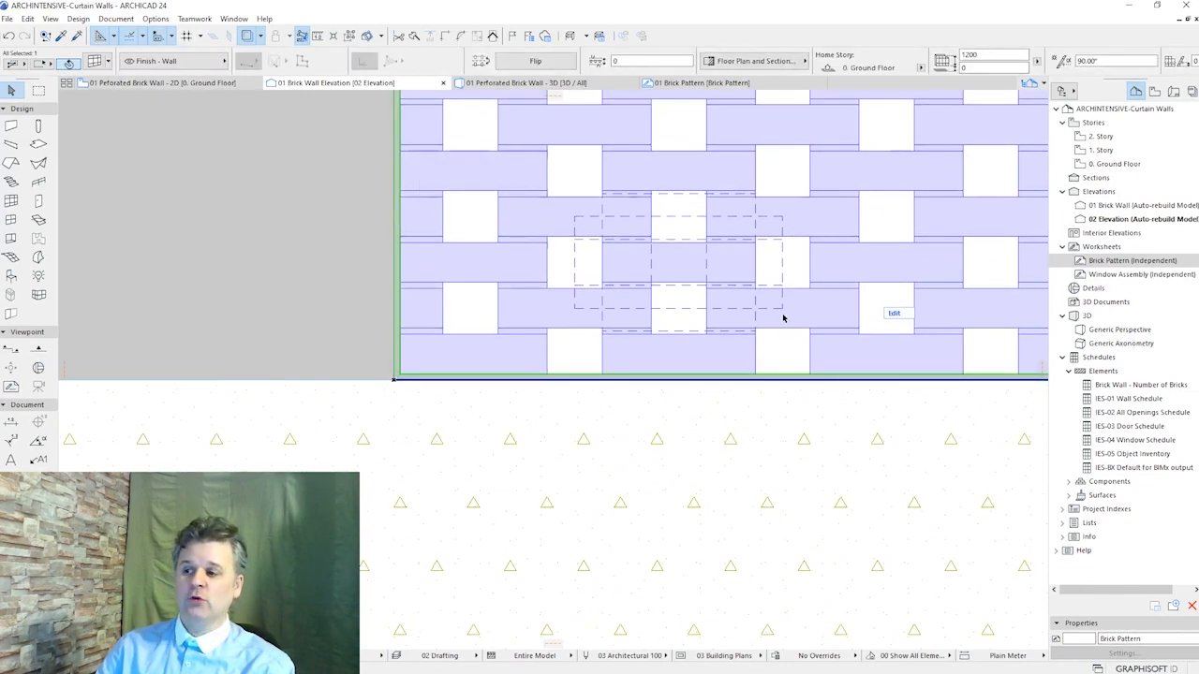
{"action": "left_click", "coordinate": [902, 315]}
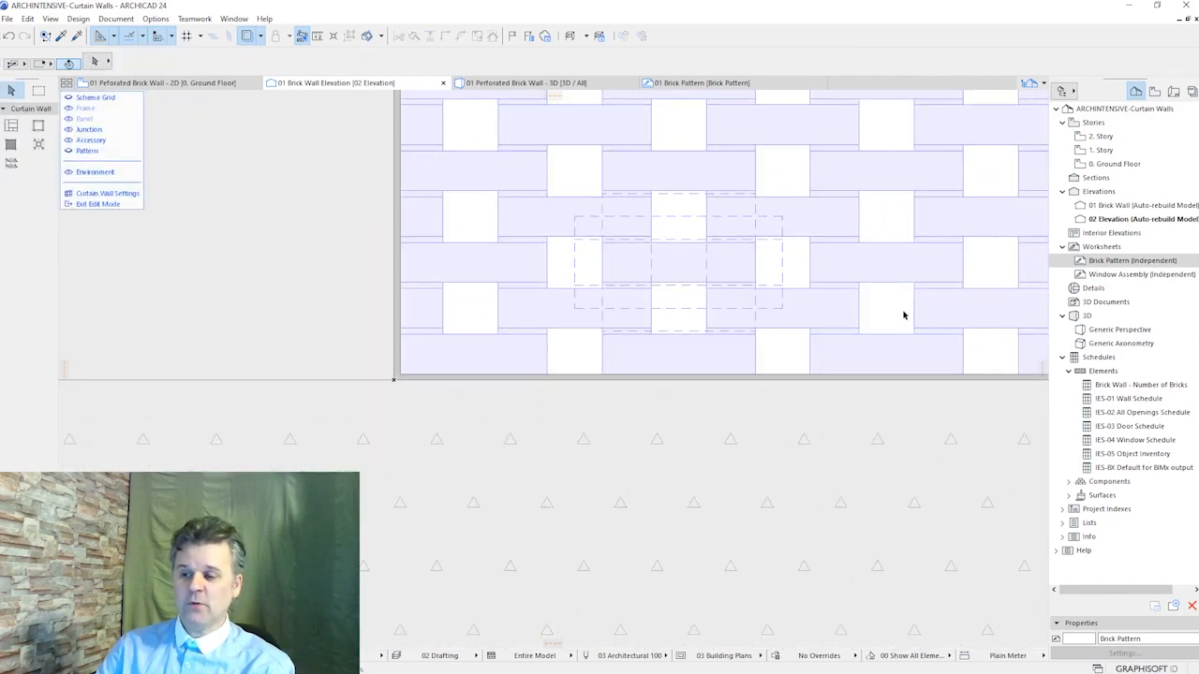
Change the curtain wall's left and bottom boundary frames to the Invisible frame type
{"action": "left_click", "coordinate": [397, 348]}
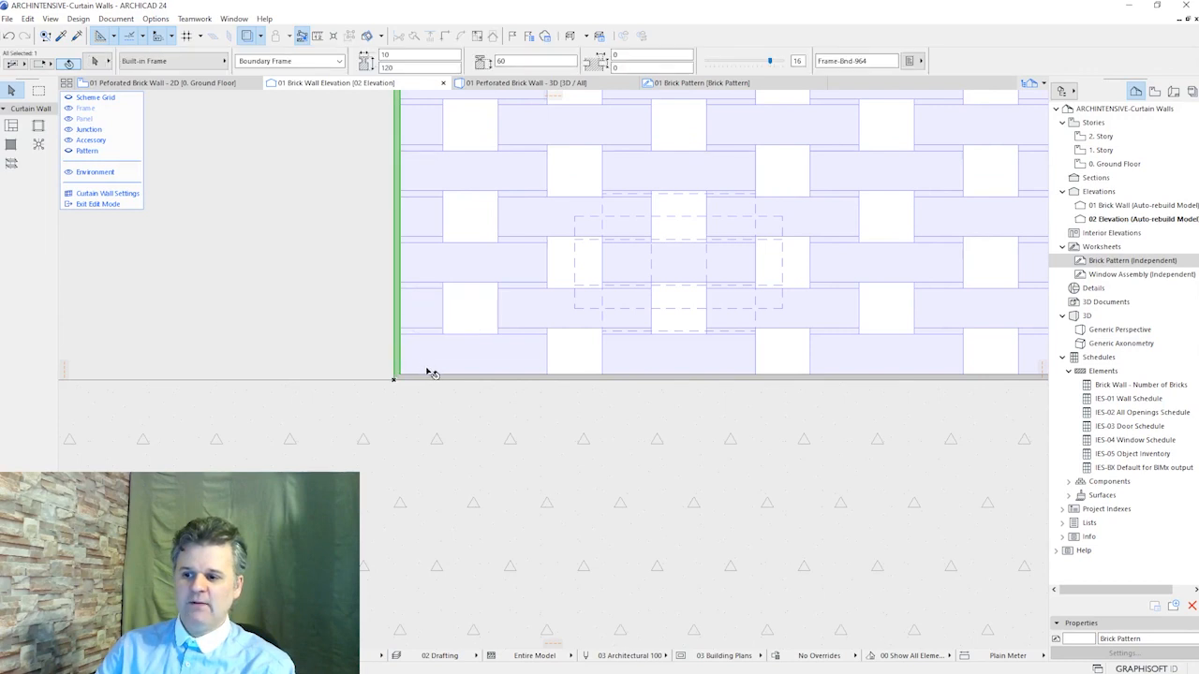
{"action": "left_click", "coordinate": [424, 376], "text": "shift"}
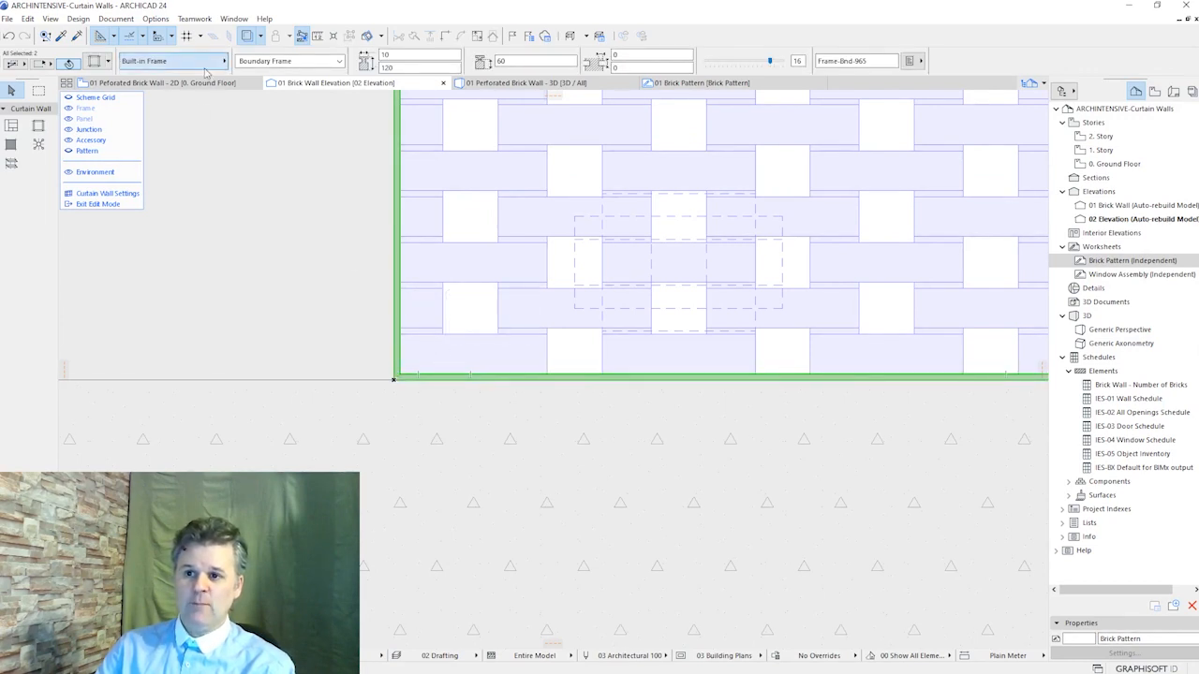
{"action": "left_click", "coordinate": [174, 61]}
{"action": "left_click", "coordinate": [267, 101]}
{"action": "left_click", "coordinate": [269, 101]}
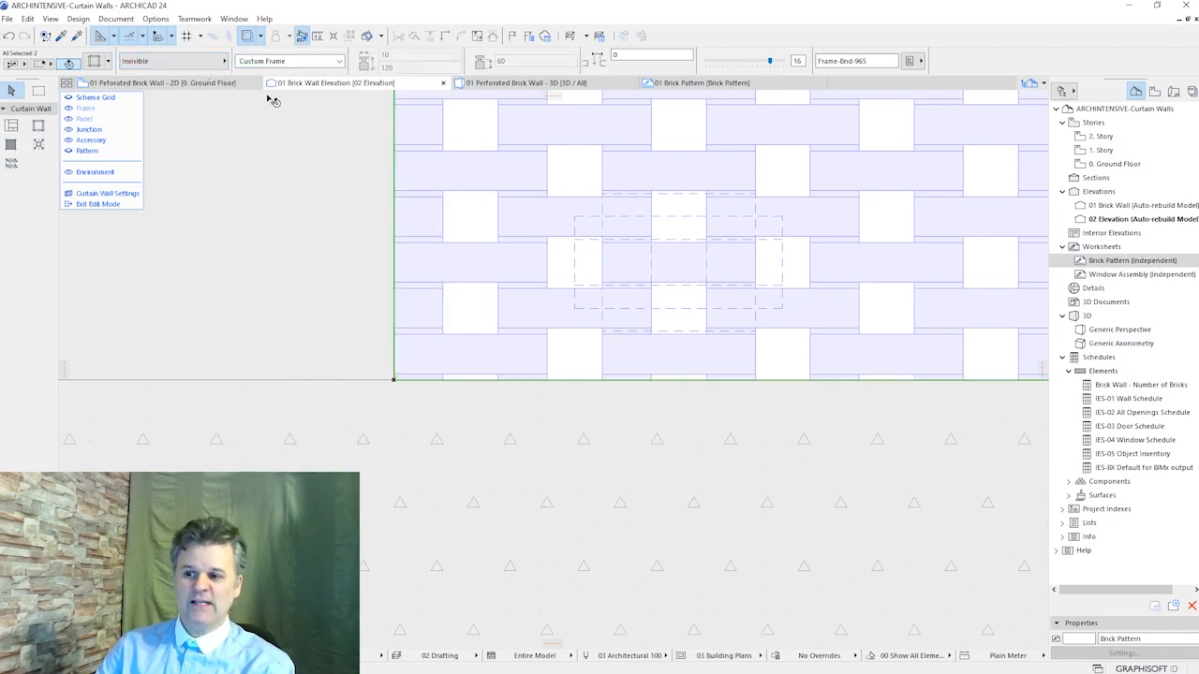
{"action": "left_click", "coordinate": [474, 206]}
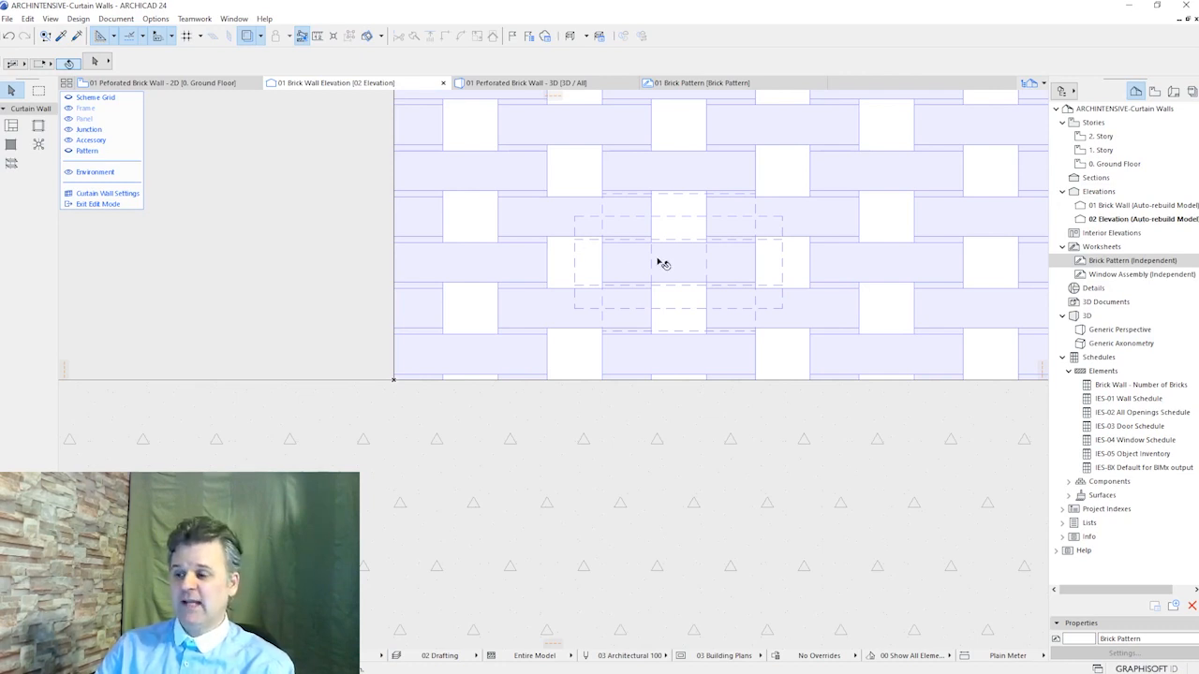
Draw a horizontal frame with the Mortar - 10 mm favorite along the lower inner dashed line, spanning the repeating unit rectangle's full width
{"action": "scroll", "coordinate": [634, 256], "scroll_direction": "up", "scroll_amount": 2}
{"action": "scroll", "coordinate": [635, 256], "scroll_direction": "up", "scroll_amount": 4}
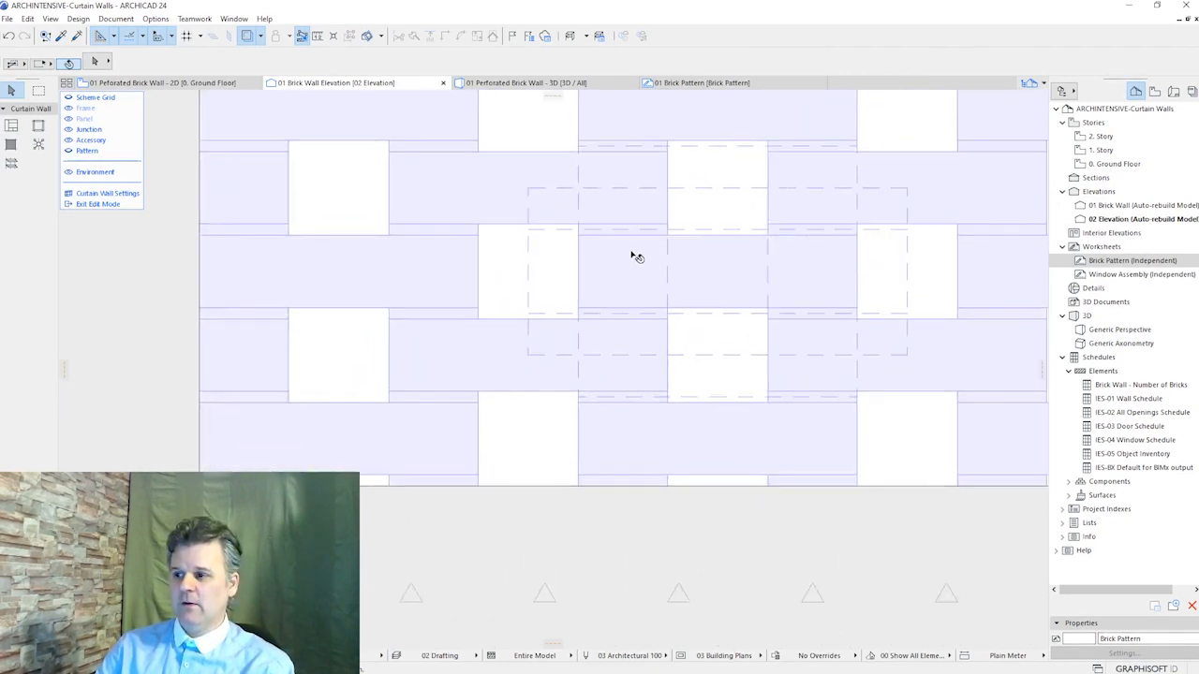
{"action": "middle_click_drag", "start_coordinate": [653, 260], "coordinate": [630, 256]}
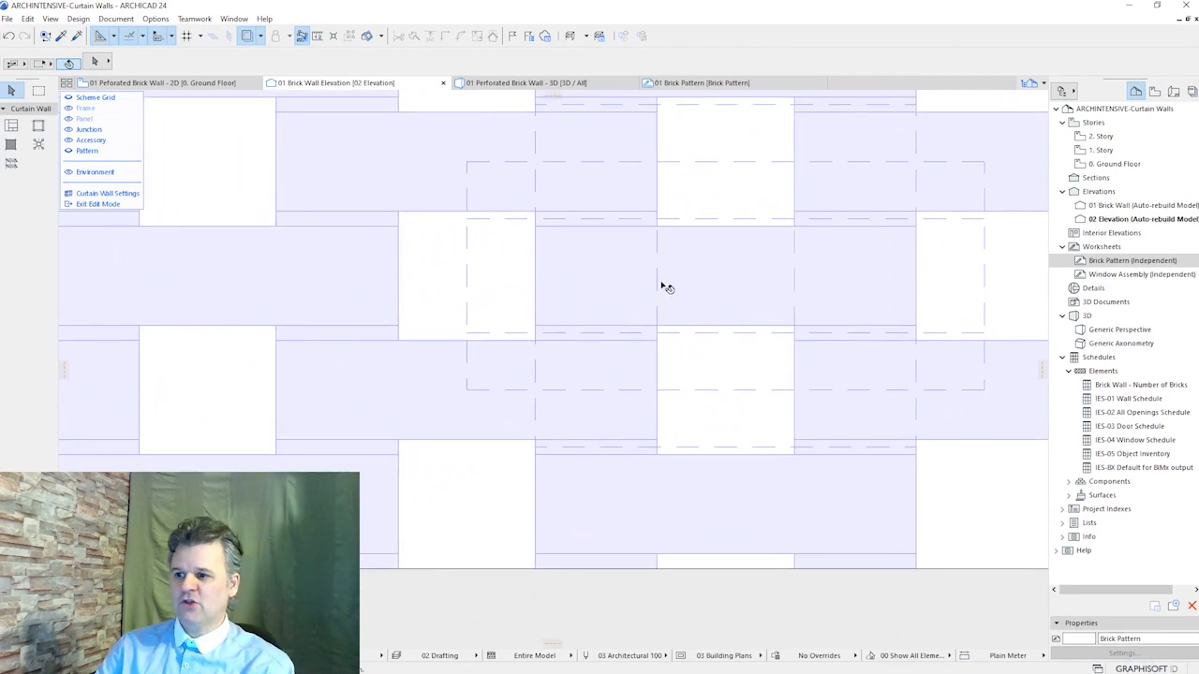
{"action": "left_click", "coordinate": [47, 129]}
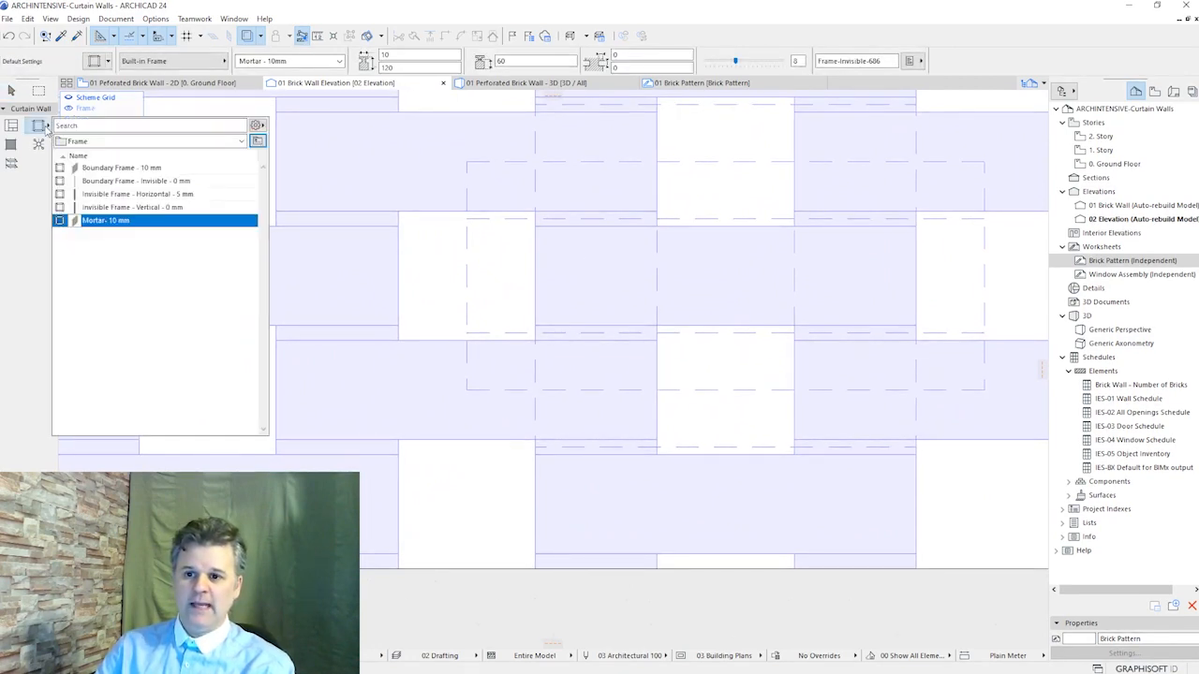
{"action": "left_click", "coordinate": [126, 221]}
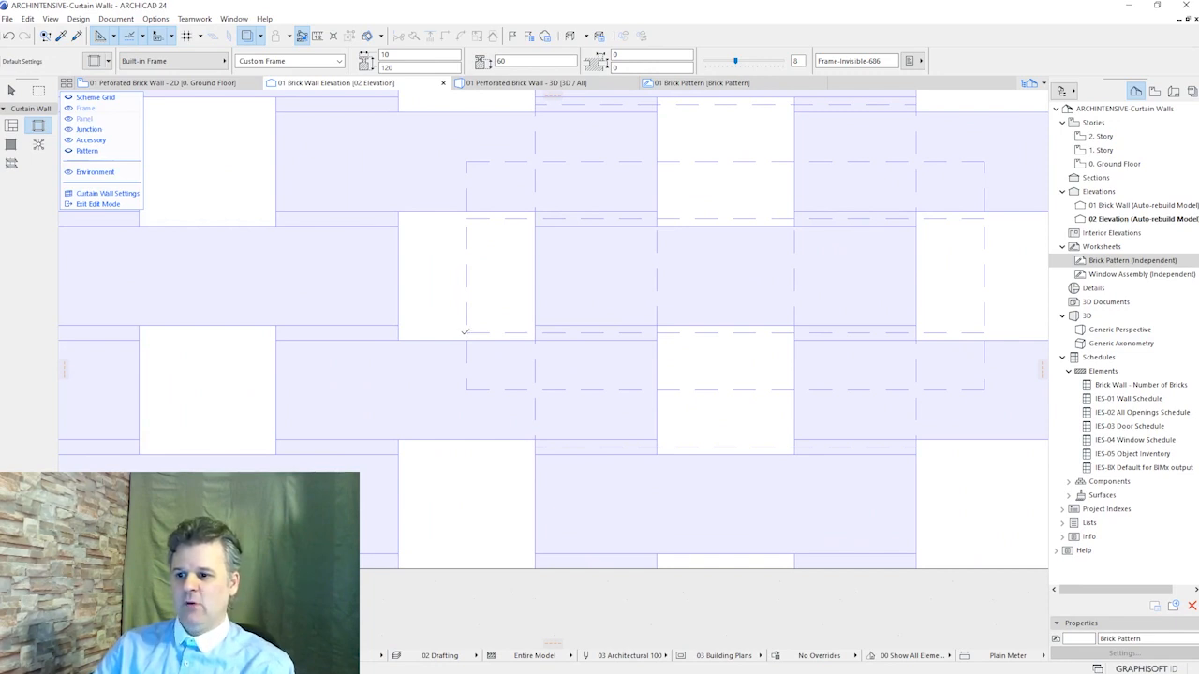
{"action": "left_click", "coordinate": [465, 332]}
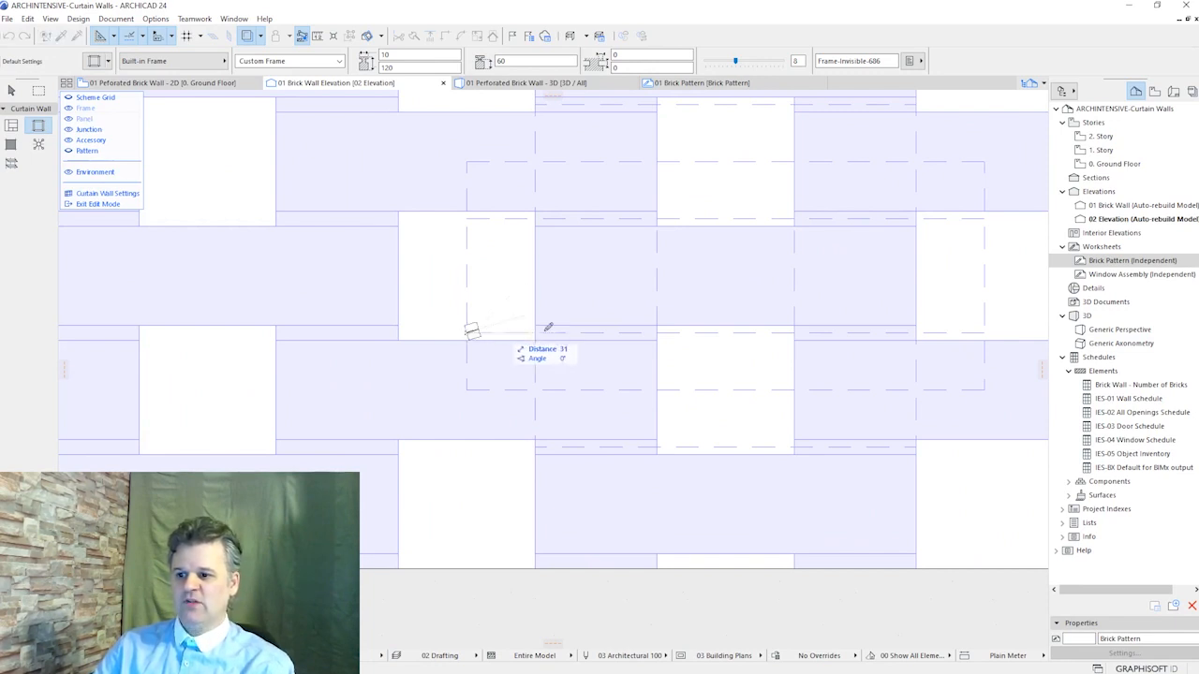
{"action": "left_click", "coordinate": [984, 331]}
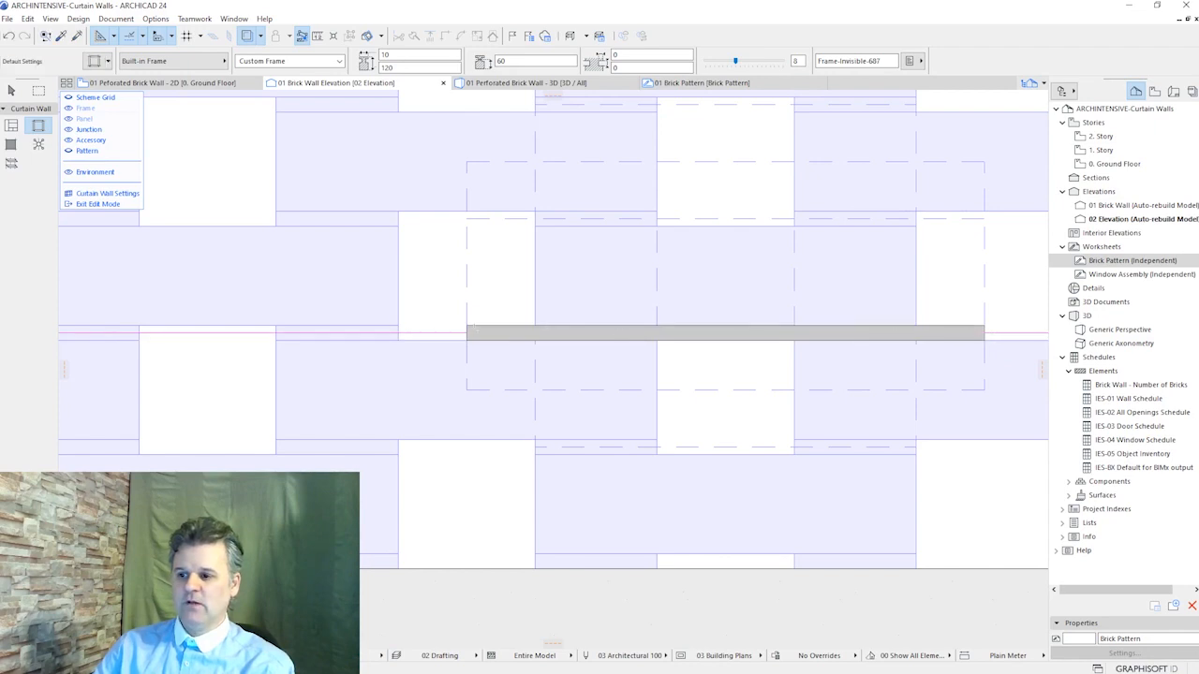
Drag a copy of the horizontal frame to the upper inner dashed line and draw a full-height vertical frame along the unit's leftmost inner dashed line
{"action": "right_click", "coordinate": [409, 225]}
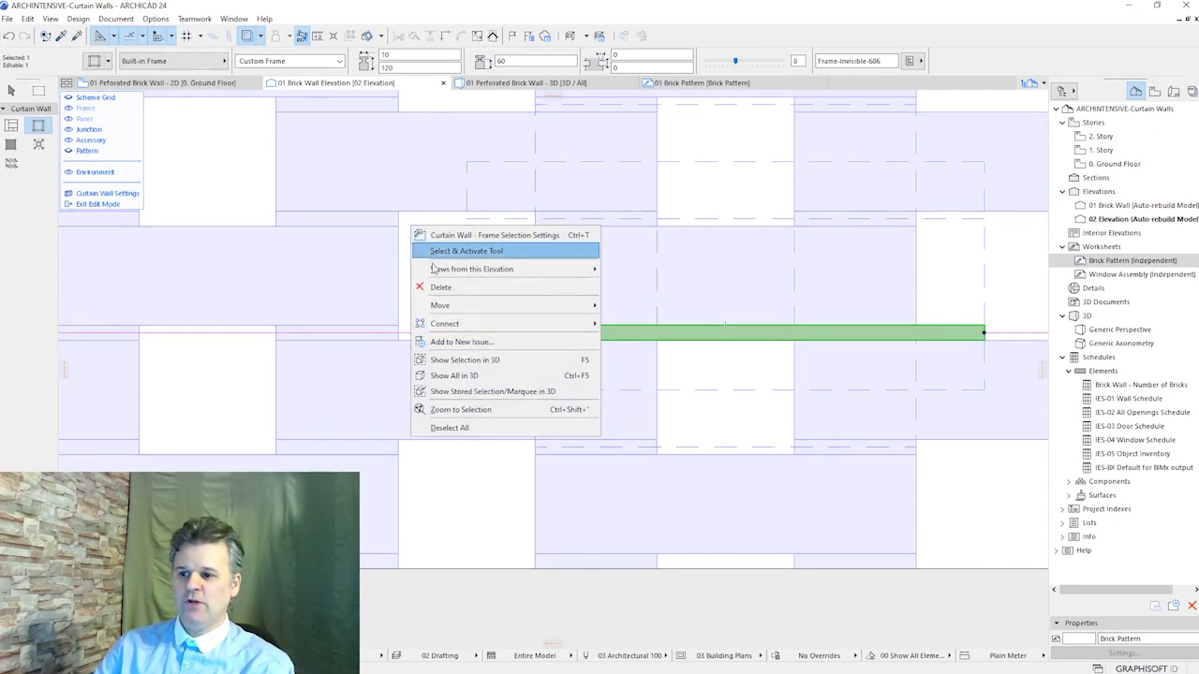
{"action": "mouse_move", "coordinate": [457, 307]}
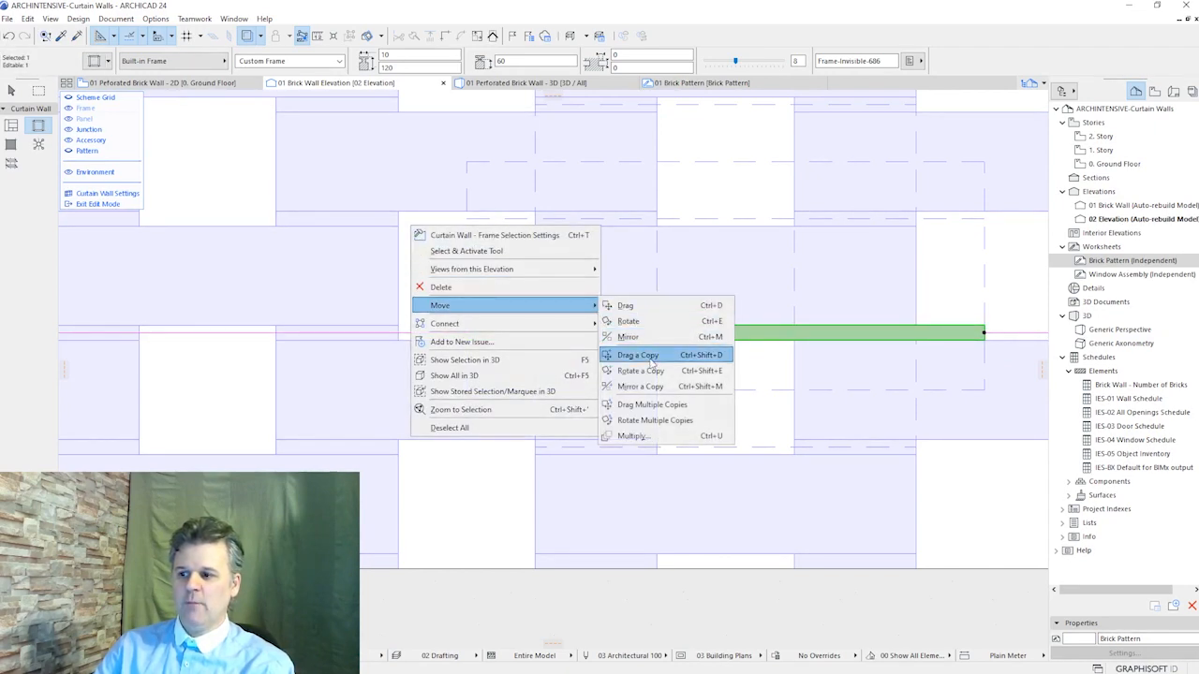
{"action": "left_click", "coordinate": [646, 356]}
{"action": "left_click", "coordinate": [466, 333]}
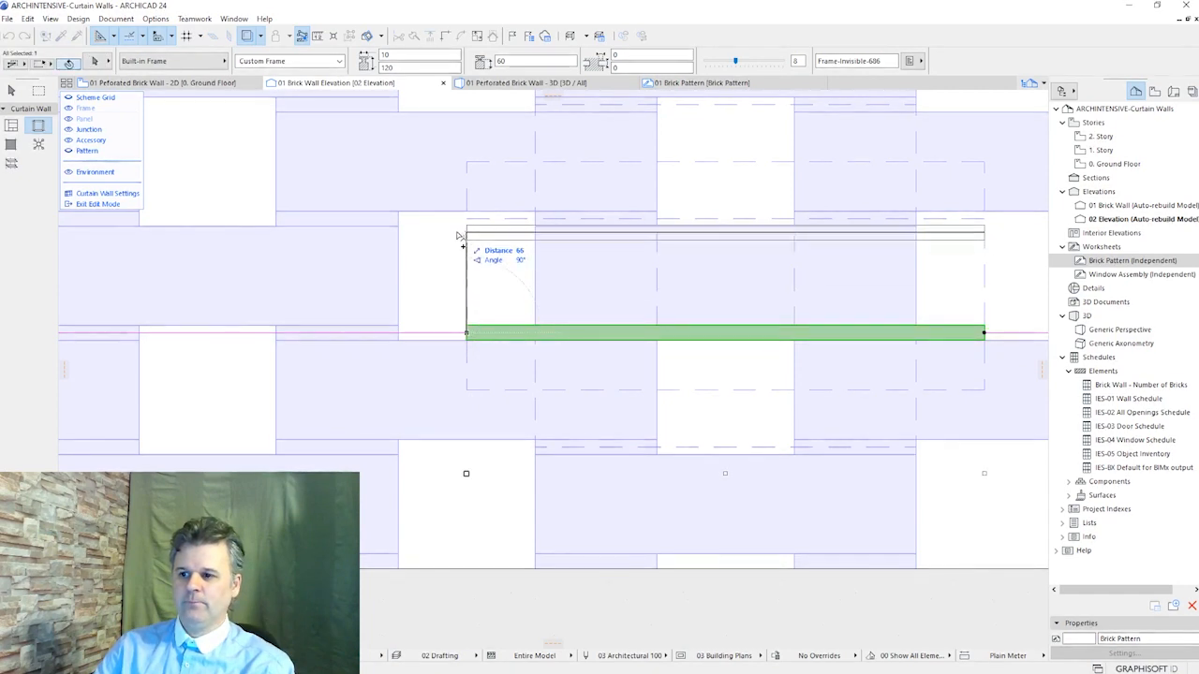
{"action": "left_click", "coordinate": [467, 219]}
{"action": "key", "text": "Escape"}
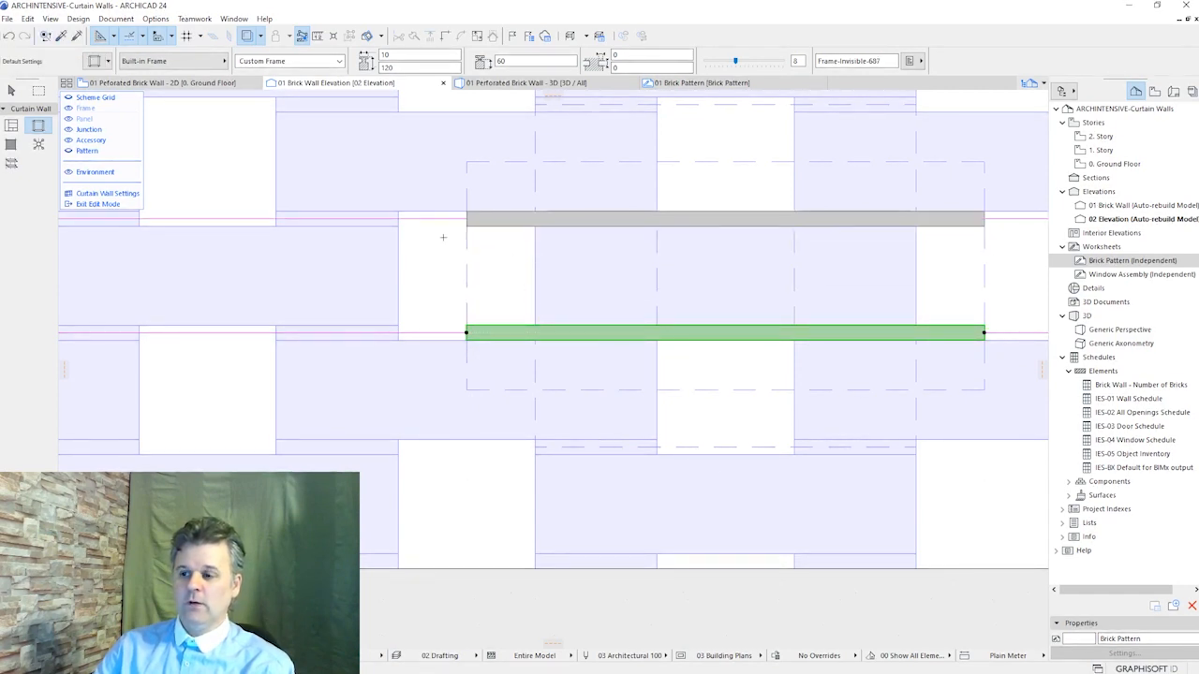
{"action": "left_click", "coordinate": [536, 160]}
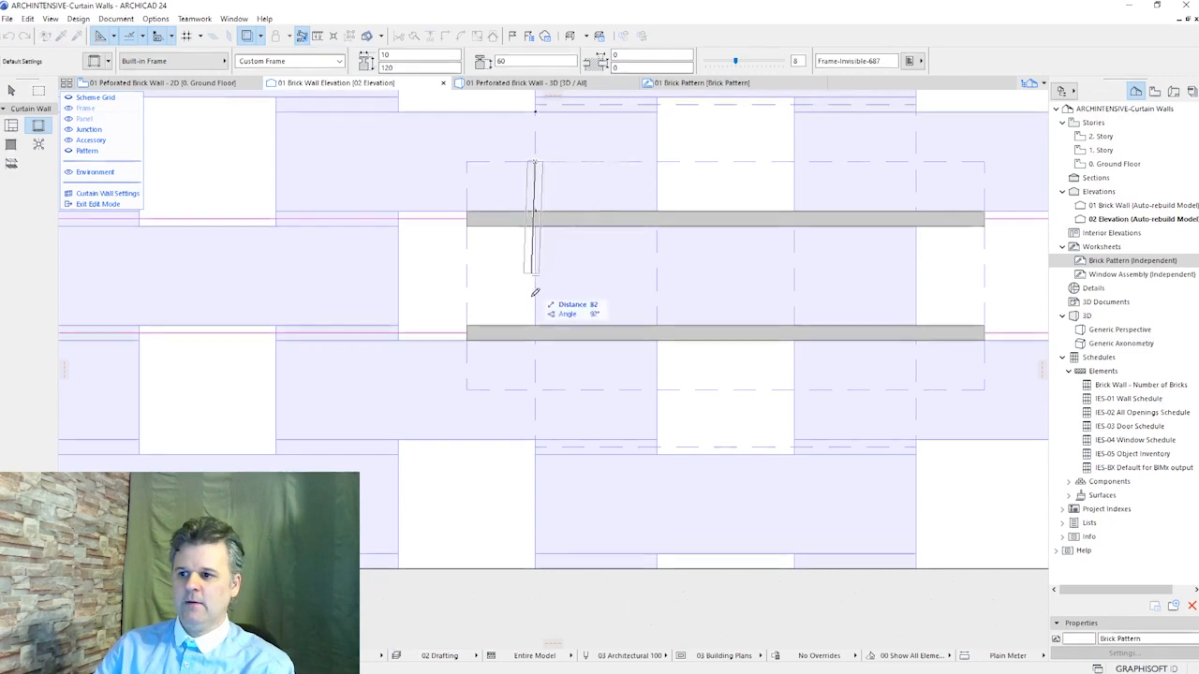
{"action": "left_click", "coordinate": [537, 386]}
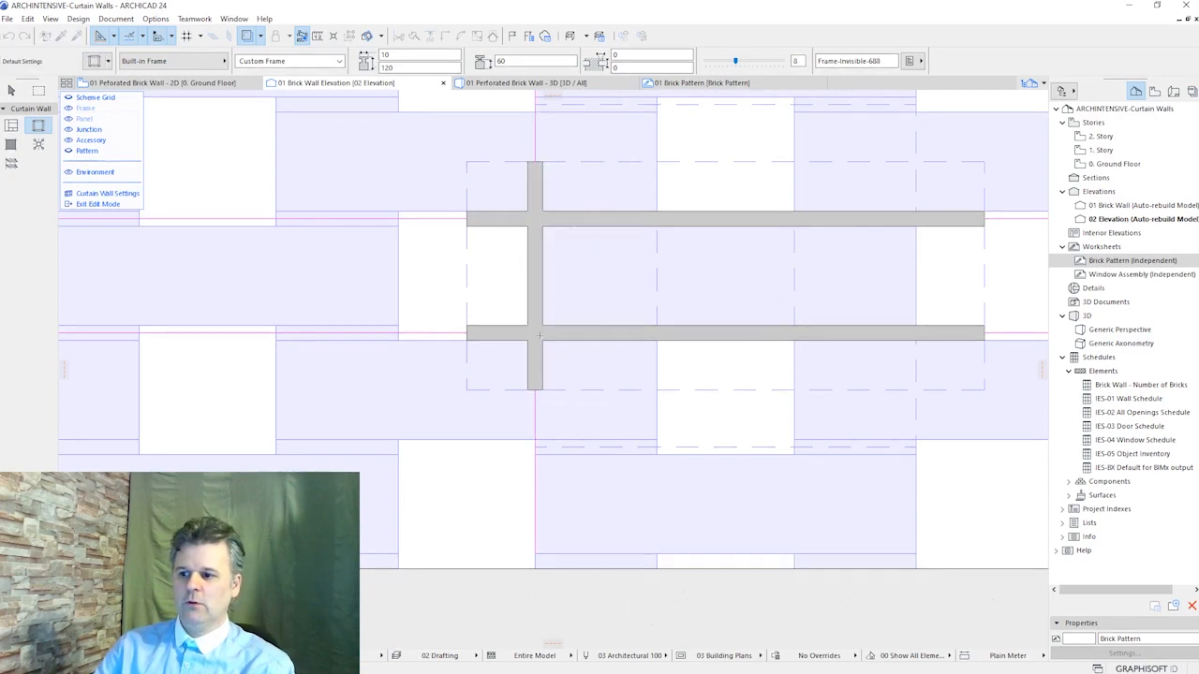
Drag multiple copies of the vertical frame's three segments onto the other three vertical dashed lines of the repeating unit
{"action": "left_click", "coordinate": [535, 361]}
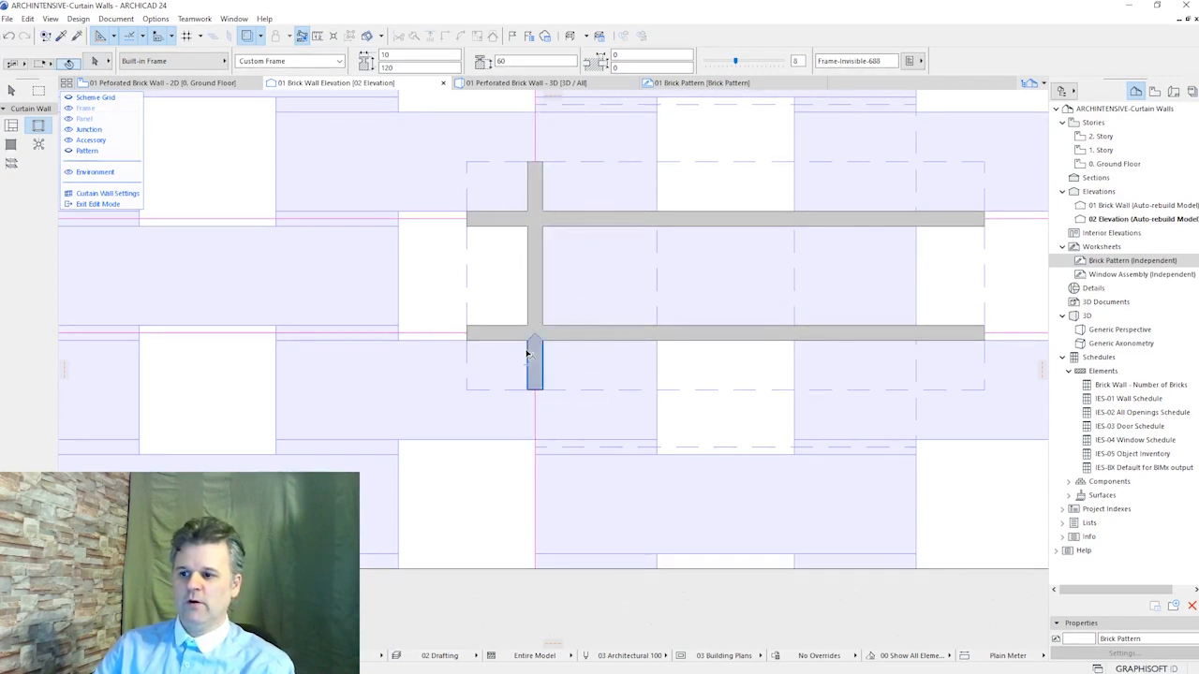
{"action": "left_click", "coordinate": [530, 250], "text": "shift"}
{"action": "left_click", "coordinate": [530, 184], "text": "shift"}
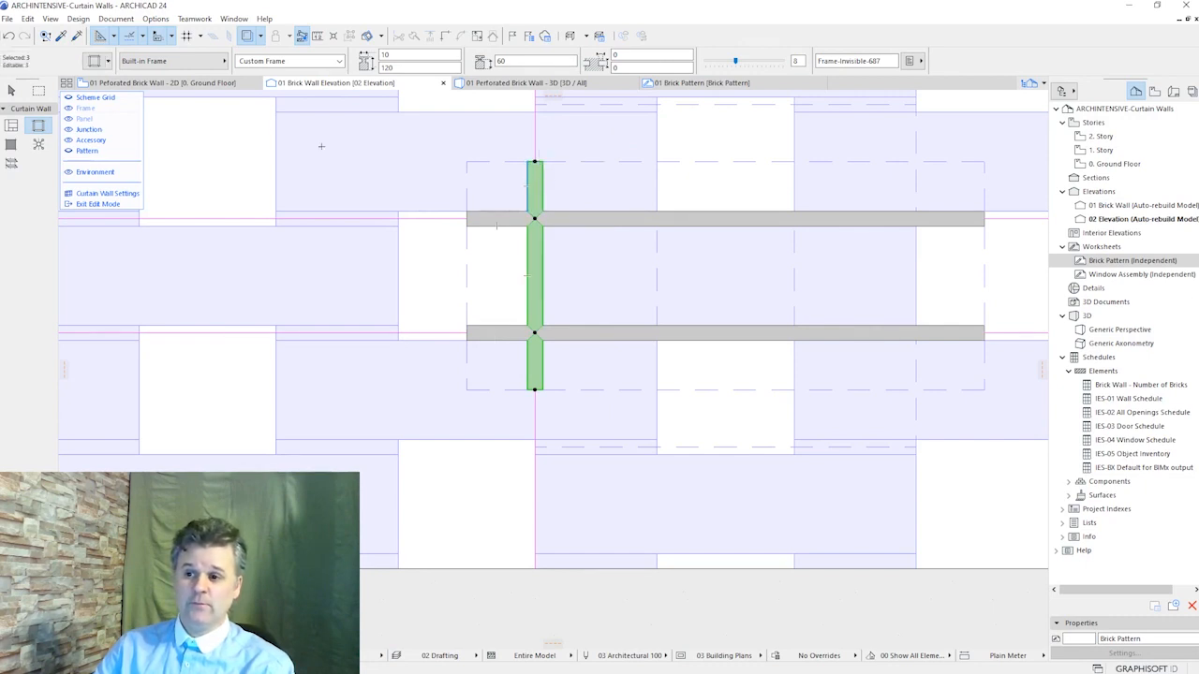
{"action": "right_click", "coordinate": [232, 132]}
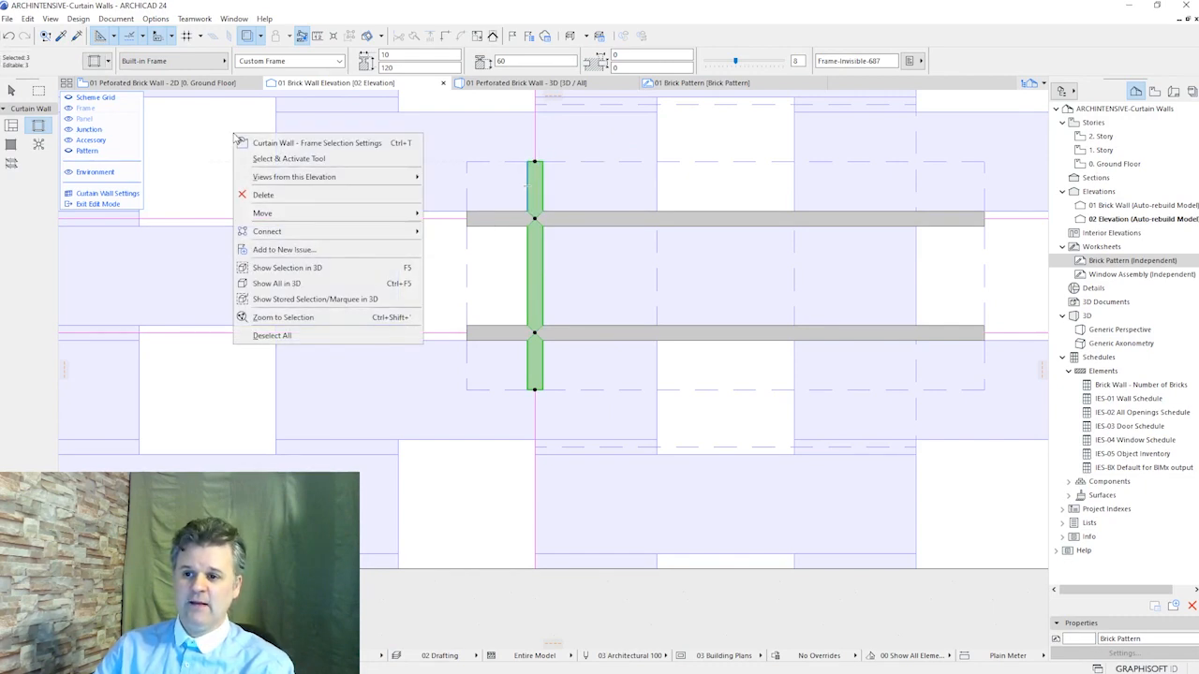
{"action": "mouse_move", "coordinate": [368, 218]}
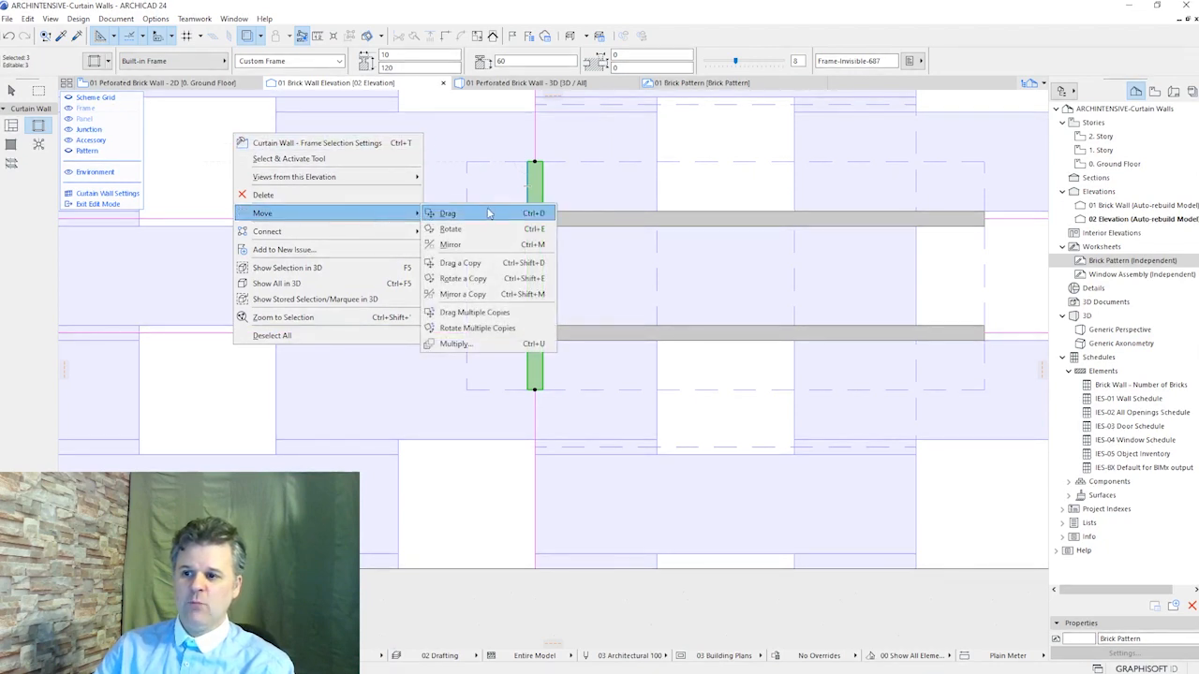
{"action": "left_click", "coordinate": [525, 313]}
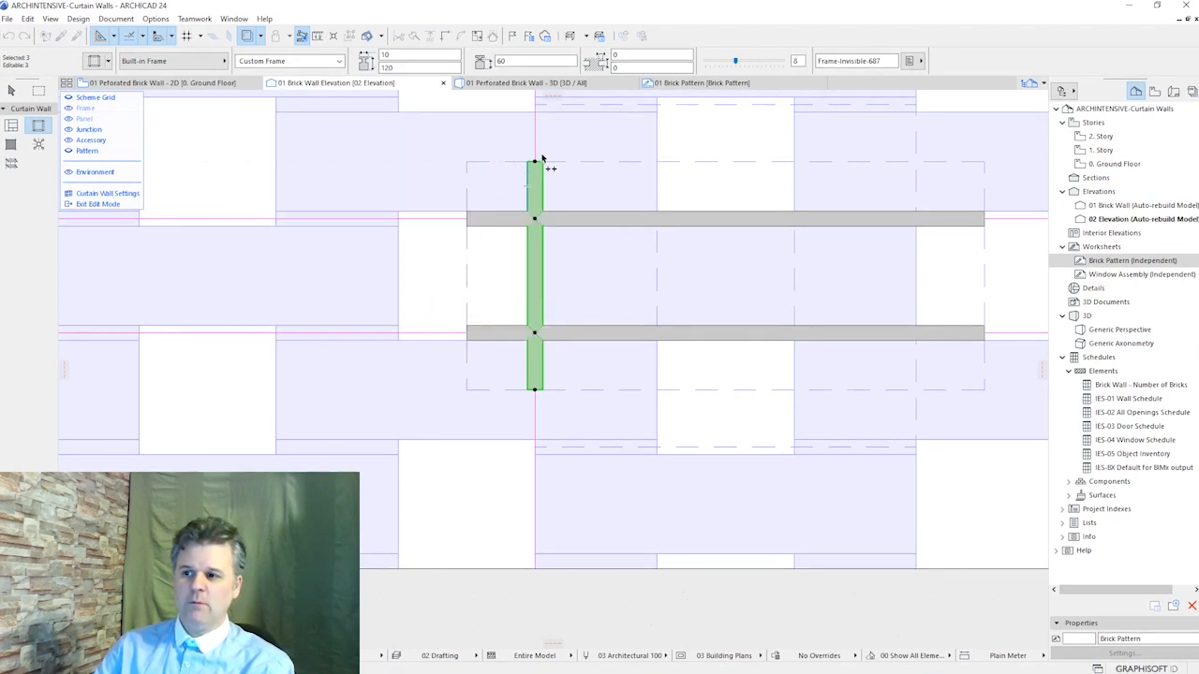
{"action": "left_click", "coordinate": [535, 162]}
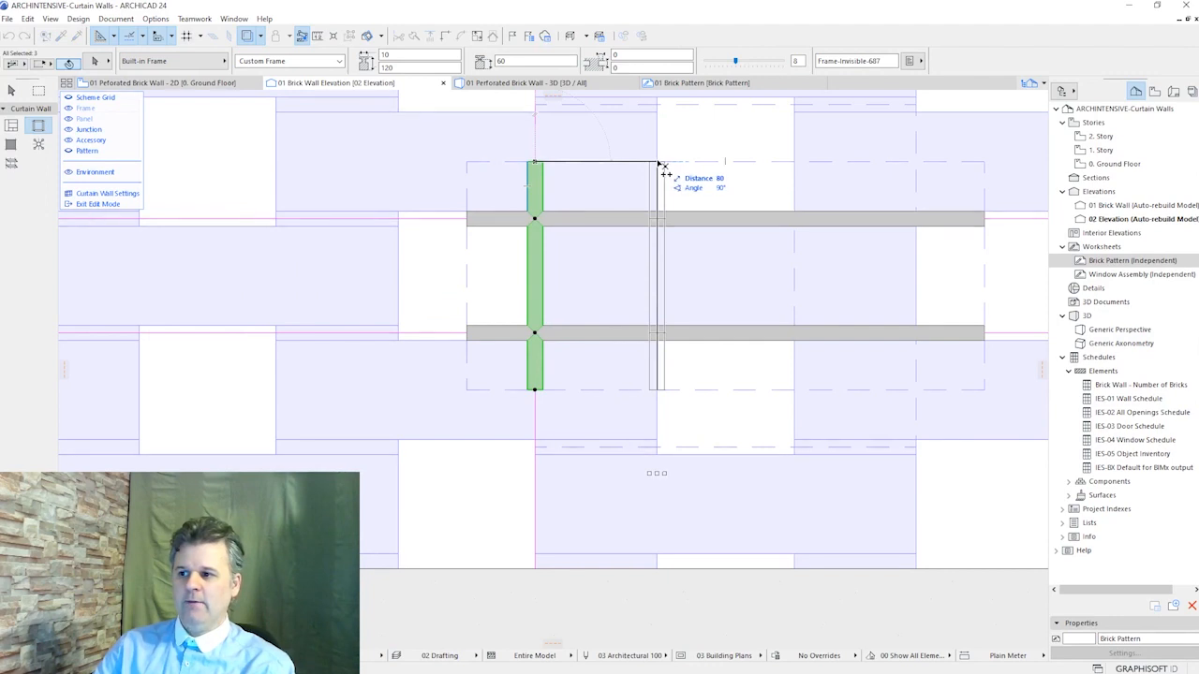
{"action": "left_click", "coordinate": [660, 164]}
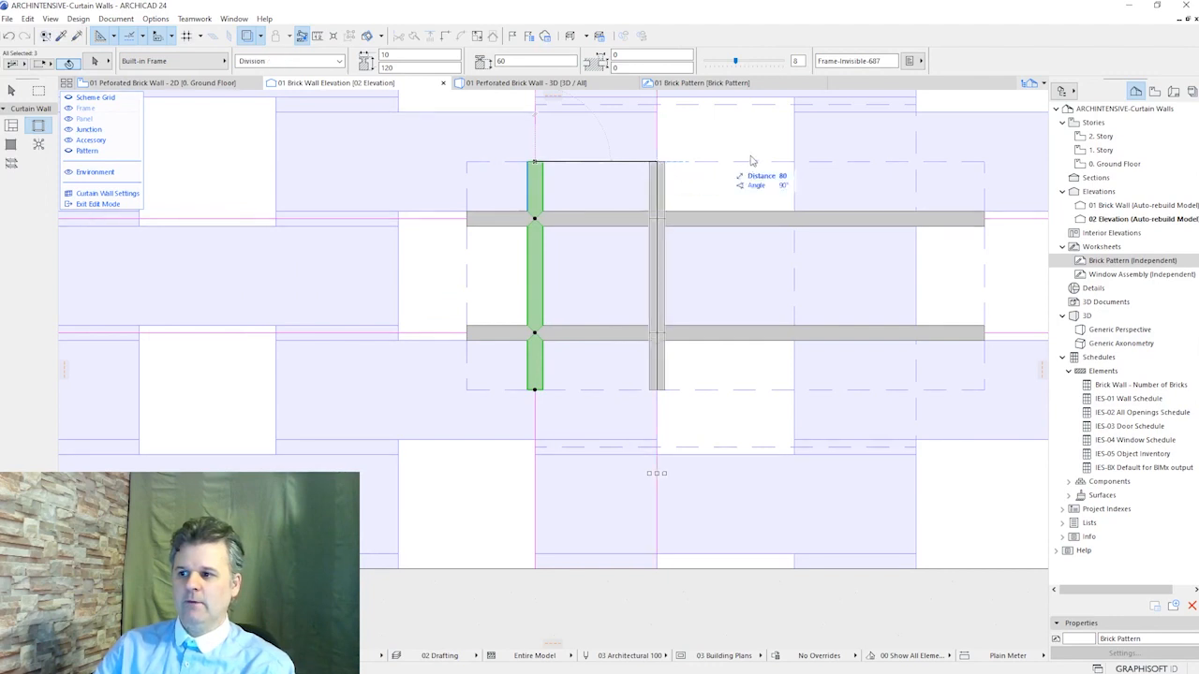
{"action": "left_click", "coordinate": [798, 166]}
{"action": "left_click", "coordinate": [919, 167]}
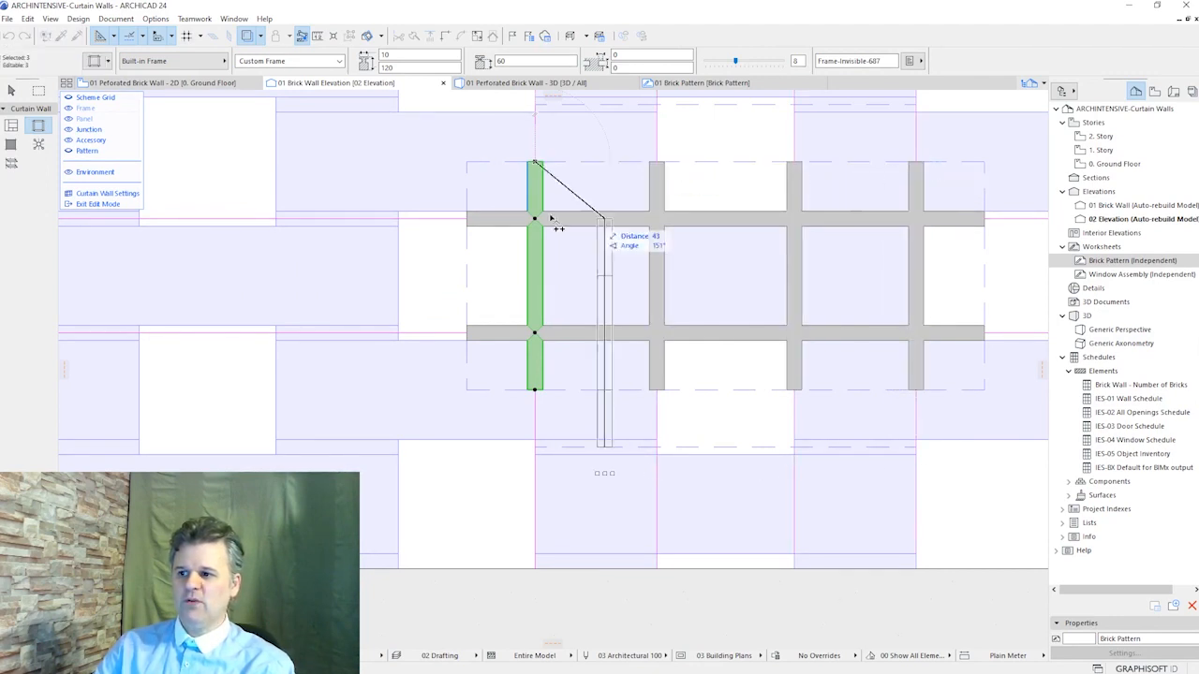
{"action": "right_click", "coordinate": [420, 235]}
{"action": "left_click", "coordinate": [450, 353]}
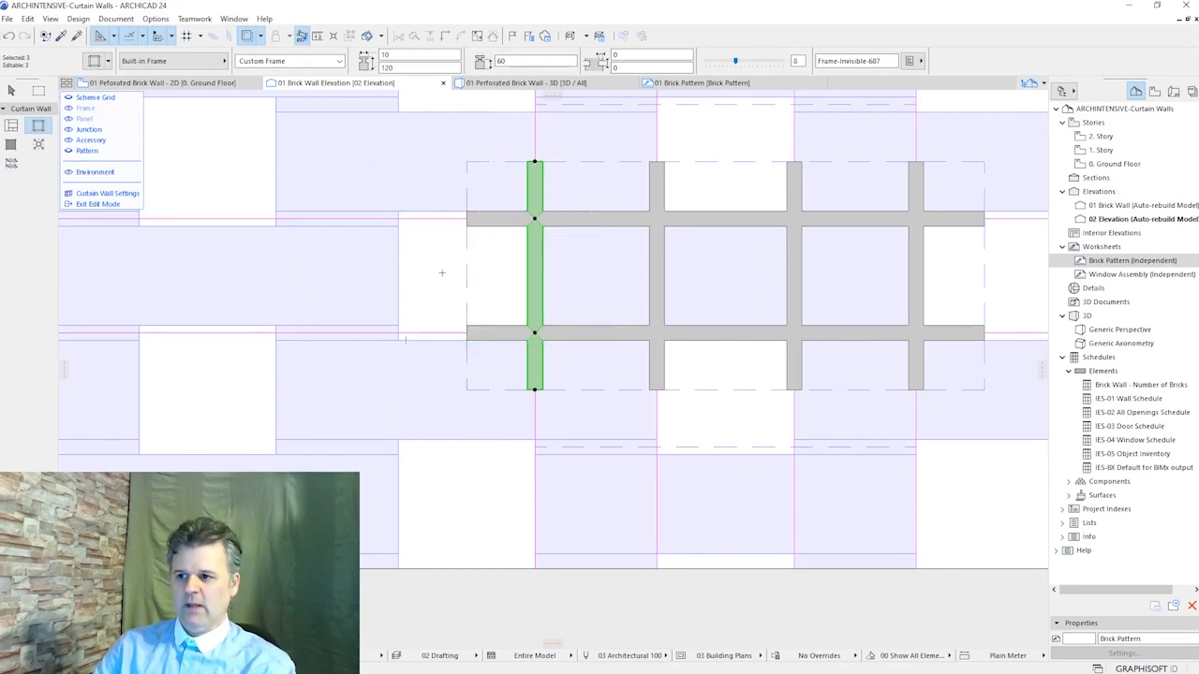
{"action": "left_click", "coordinate": [428, 250]}
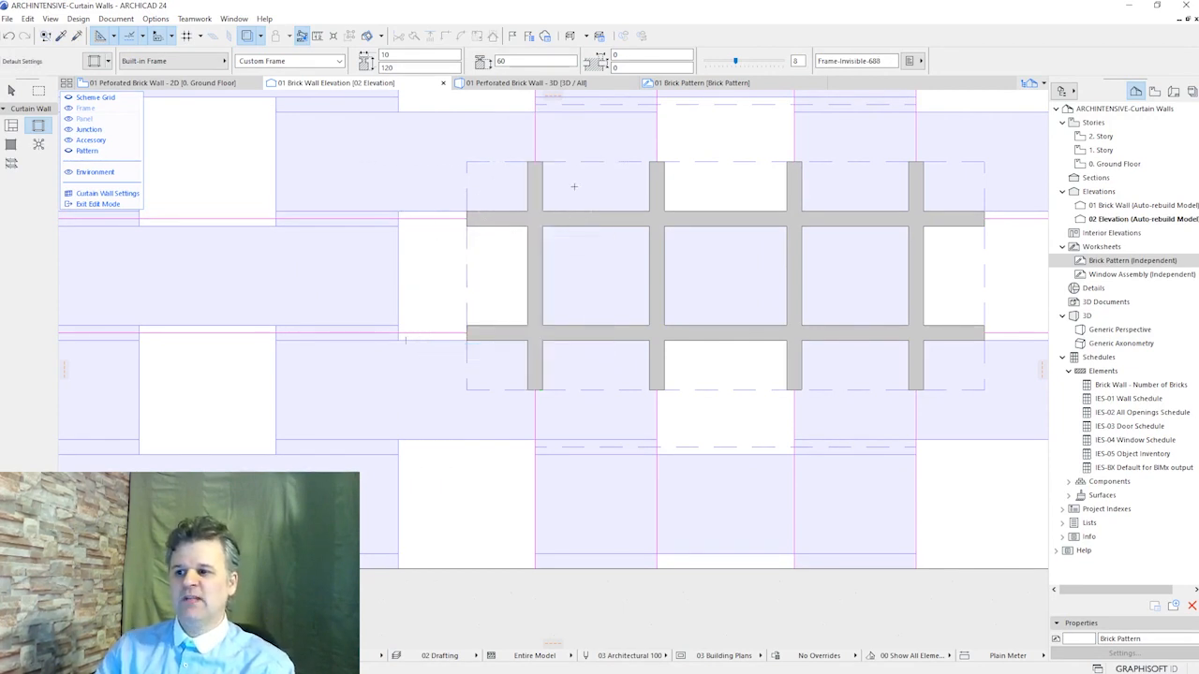
Delete six vertical frame segments: the upper and lower ones on both outer lines and the middle ones on the two inner lines
{"action": "left_click", "coordinate": [541, 187]}
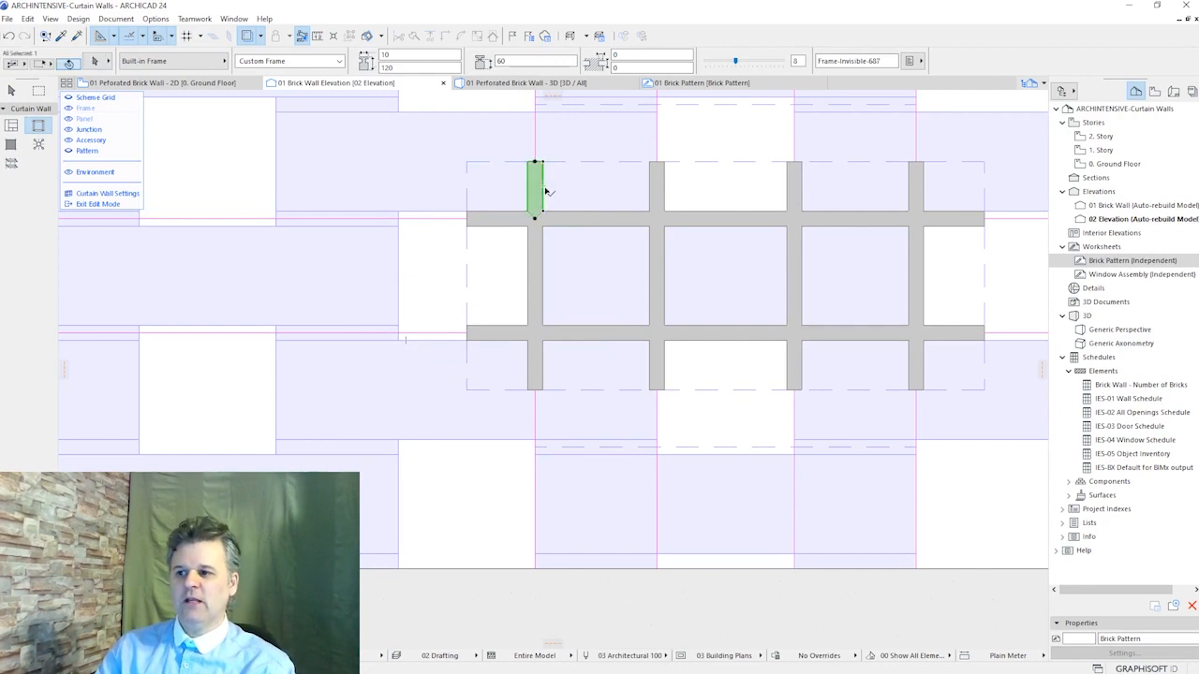
{"action": "left_click", "coordinate": [542, 351], "text": "shift"}
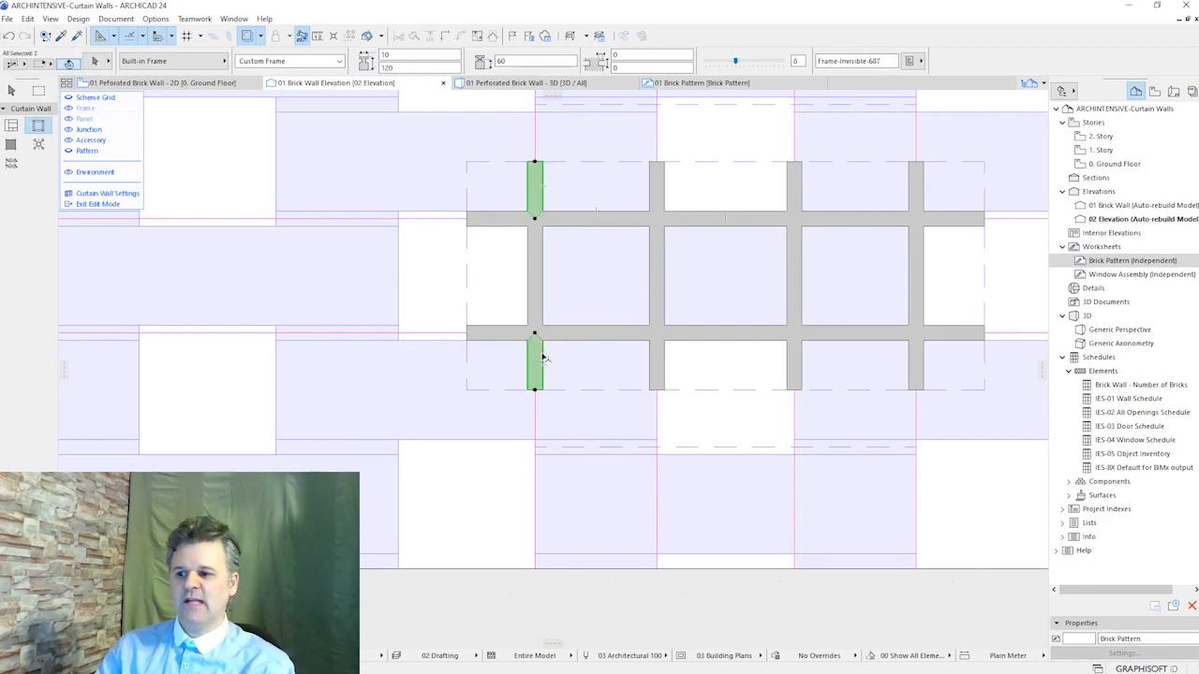
{"action": "left_click", "coordinate": [666, 280], "text": "shift"}
{"action": "left_click", "coordinate": [795, 281], "text": "shift"}
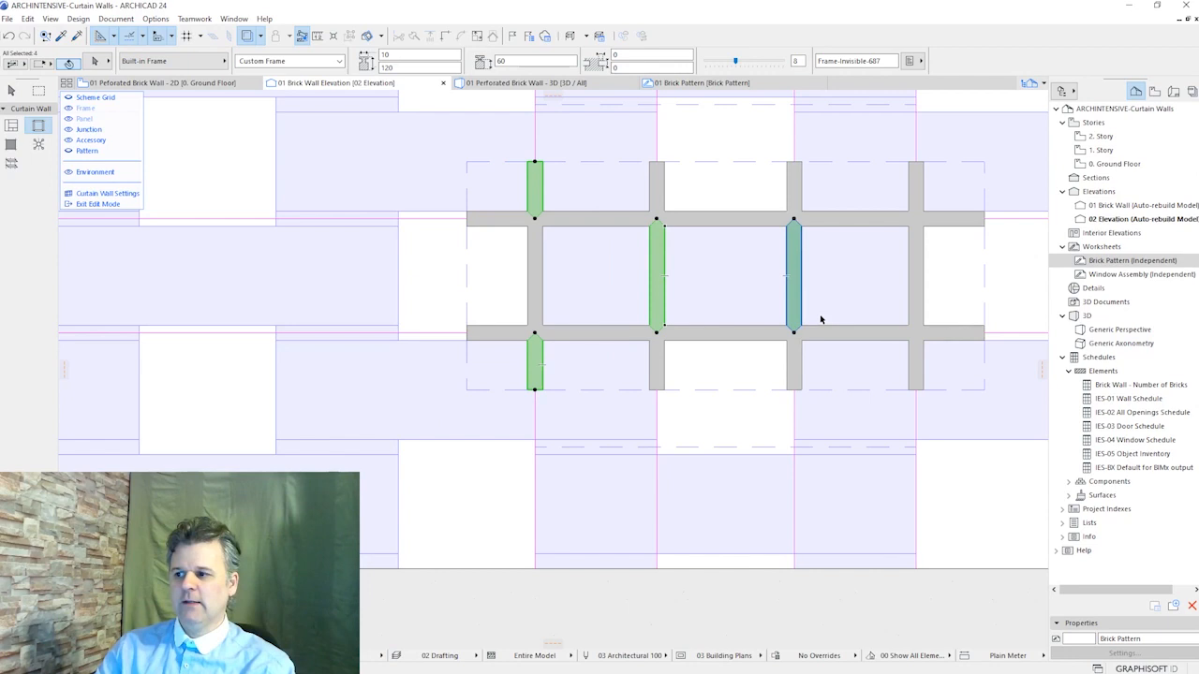
{"action": "left_click", "coordinate": [911, 365], "text": "shift"}
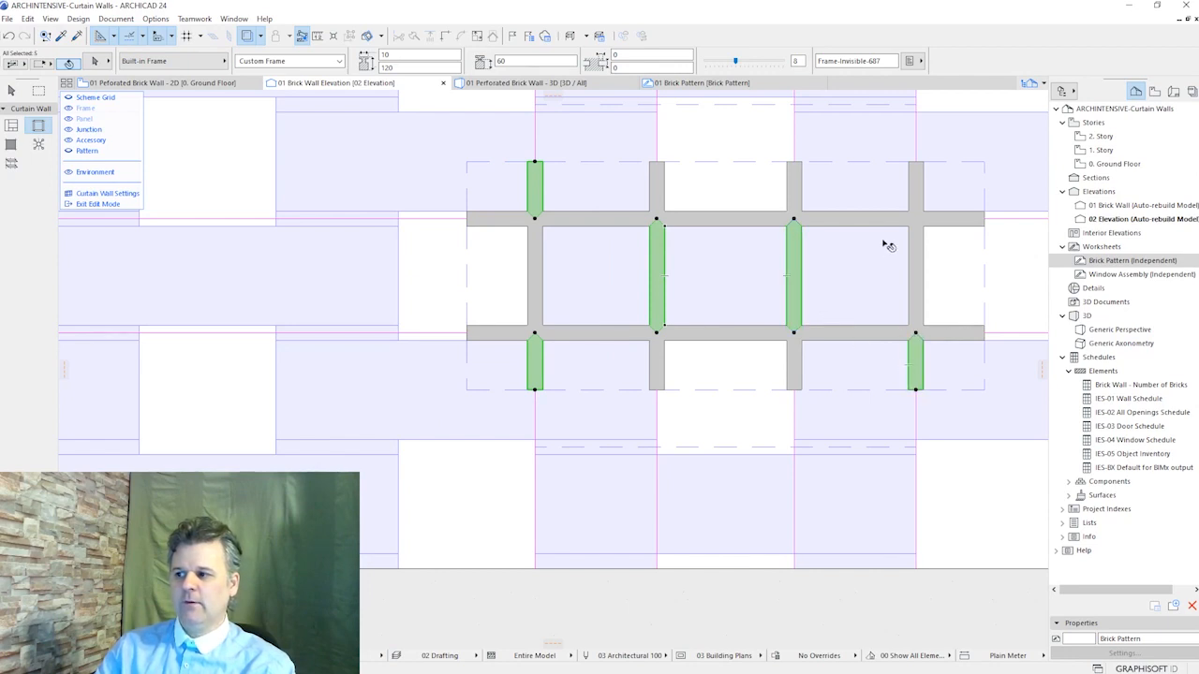
{"action": "left_click", "coordinate": [916, 192], "text": "shift"}
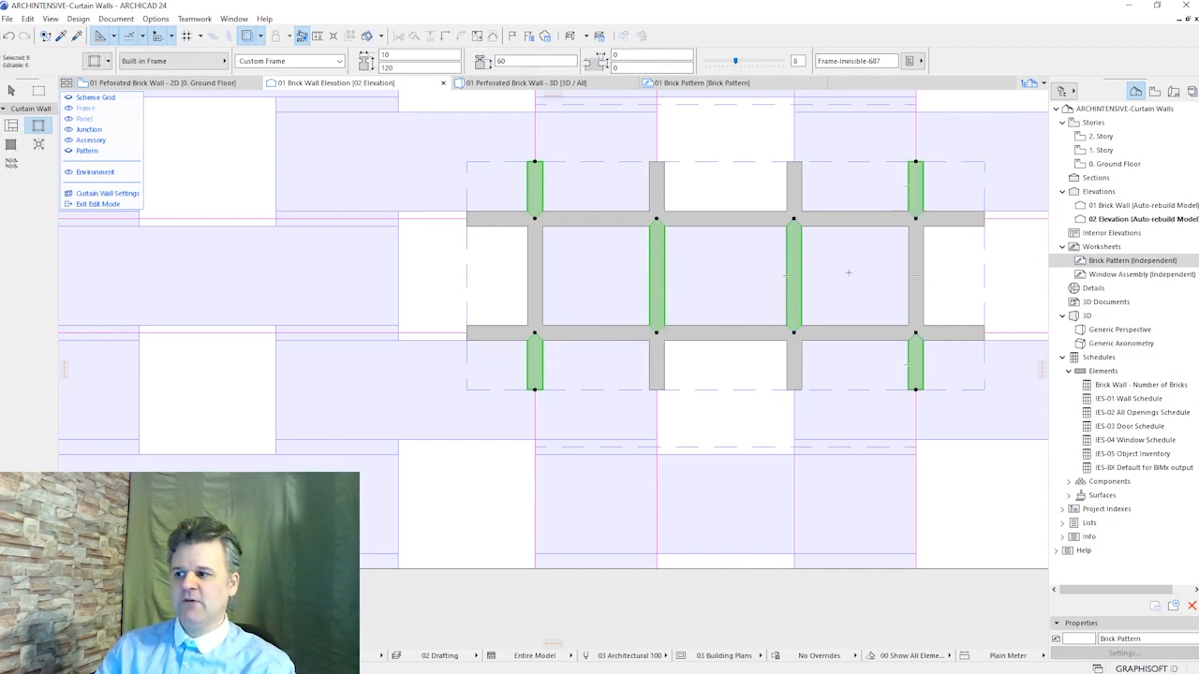
{"action": "right_click", "coordinate": [708, 185]}
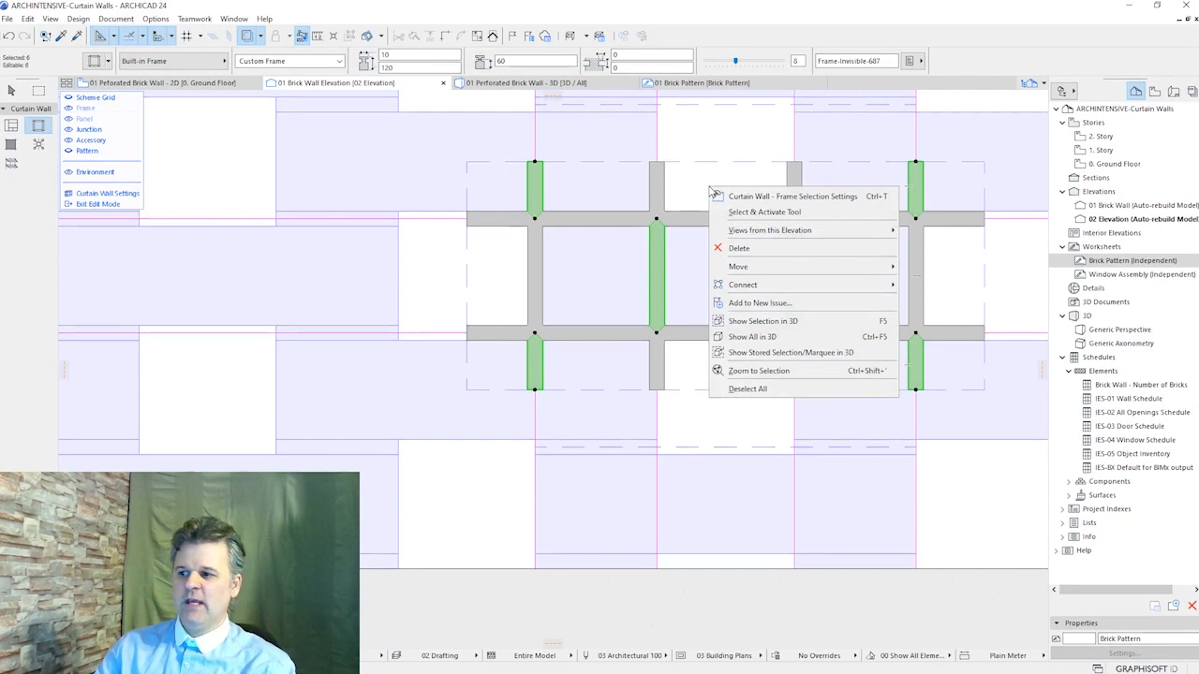
{"action": "left_click", "coordinate": [751, 249]}
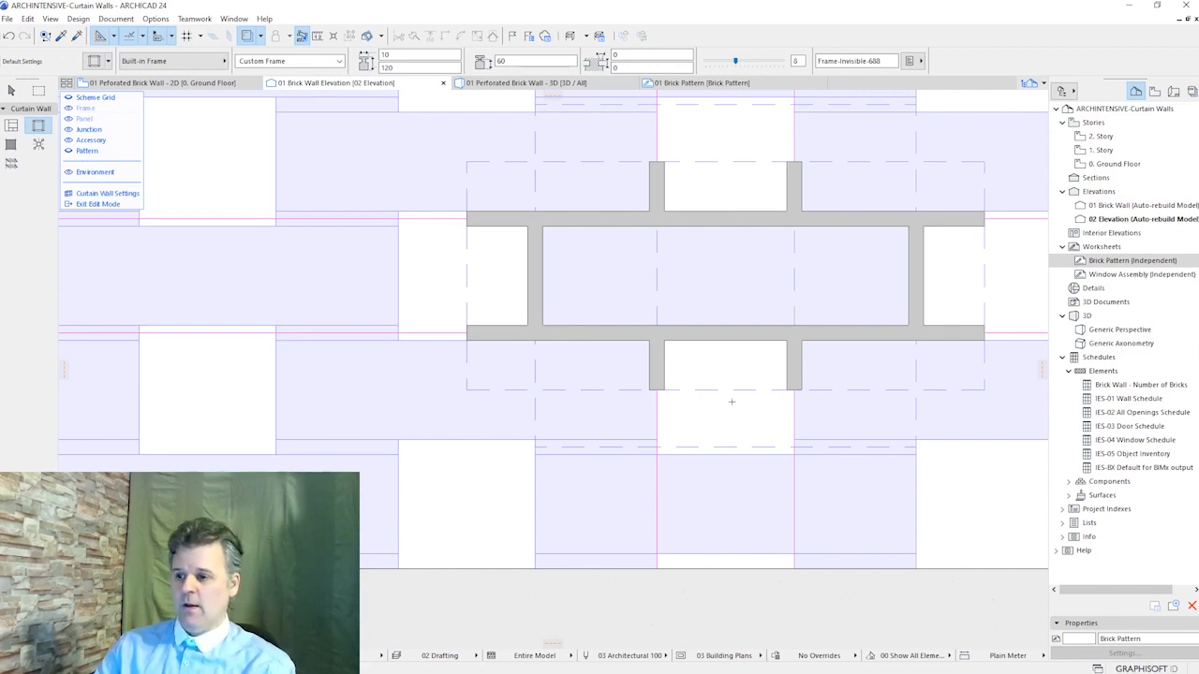
Show the curtain wall's pattern boundary and box-stretch its lower-left corner to the lower-left corner of the dashed repeating unit
{"action": "left_click", "coordinate": [69, 156]}
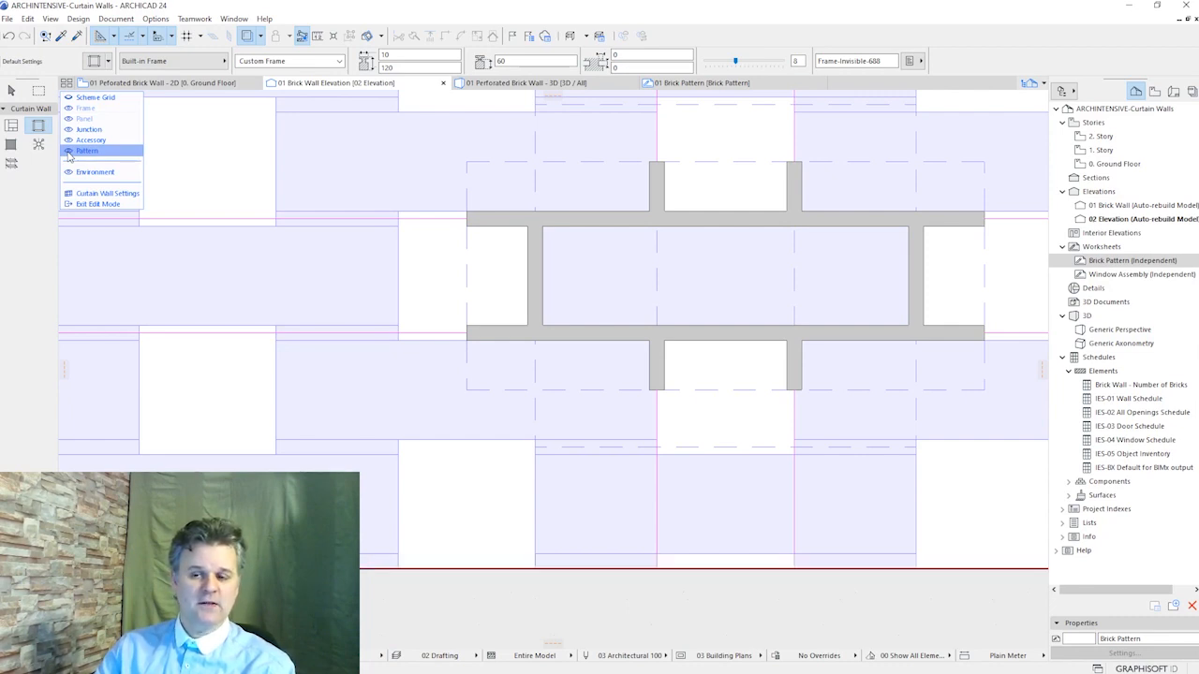
{"action": "scroll", "coordinate": [625, 305], "scroll_direction": "down", "scroll_amount": 4}
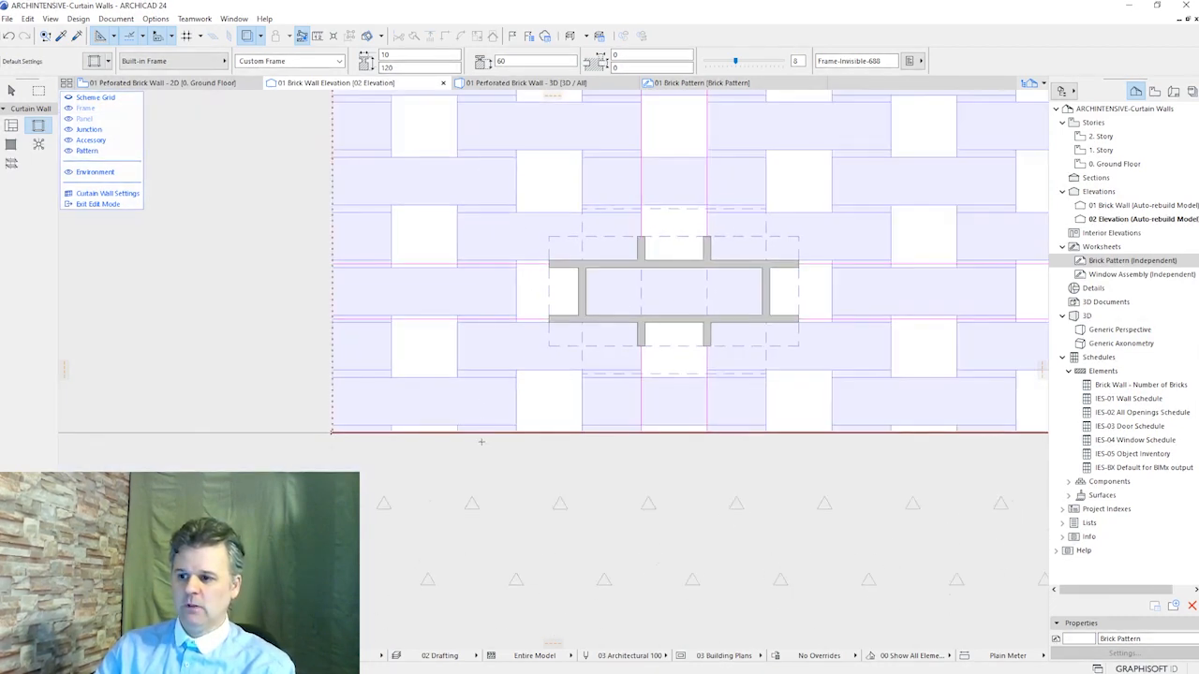
{"action": "scroll", "coordinate": [481, 441], "scroll_direction": "down", "scroll_amount": 5}
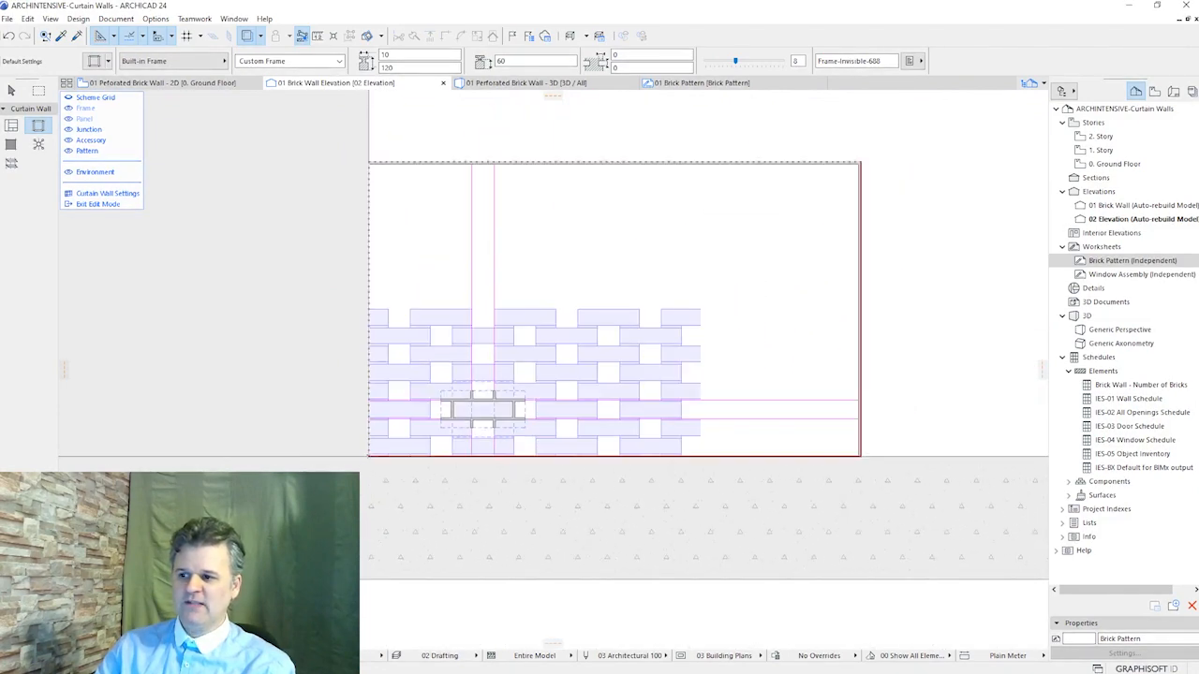
{"action": "scroll", "coordinate": [342, 485], "scroll_direction": "down", "scroll_amount": 2}
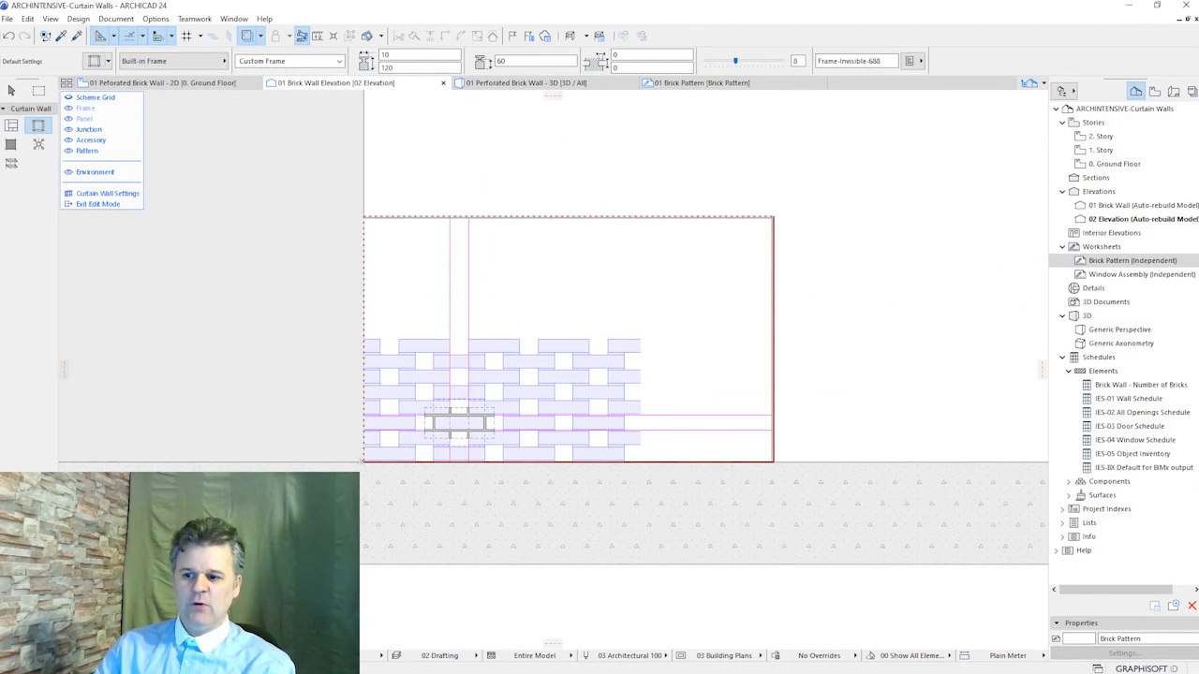
{"action": "left_click", "coordinate": [366, 458]}
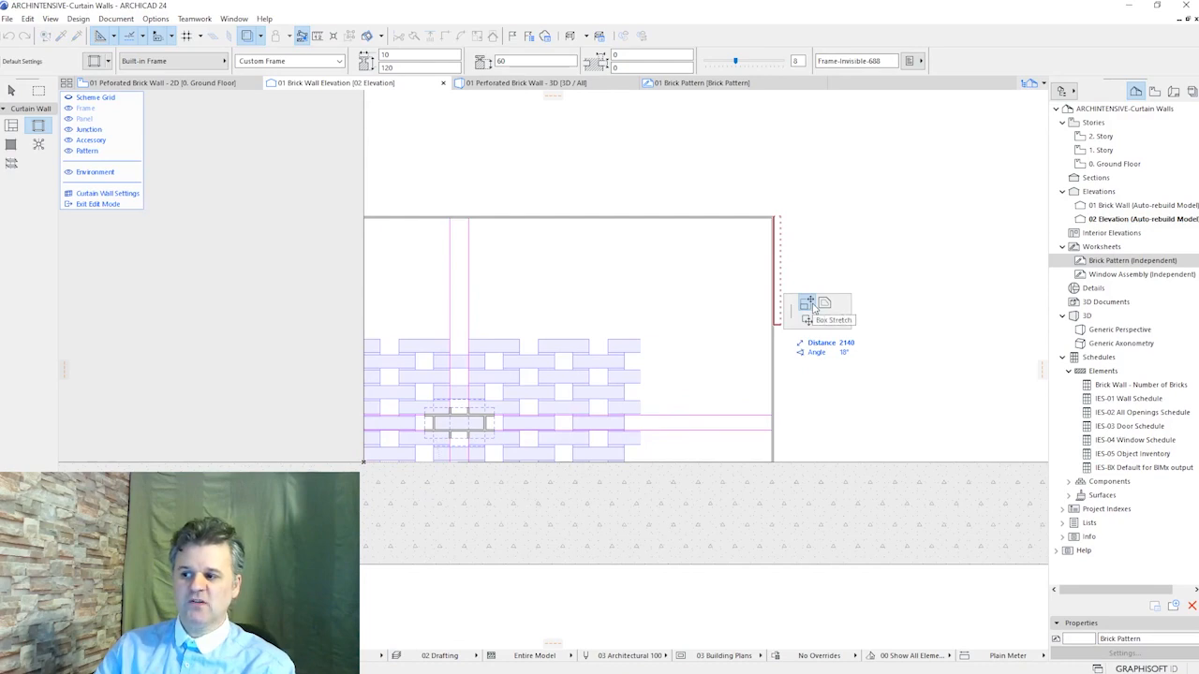
{"action": "left_click", "coordinate": [814, 310]}
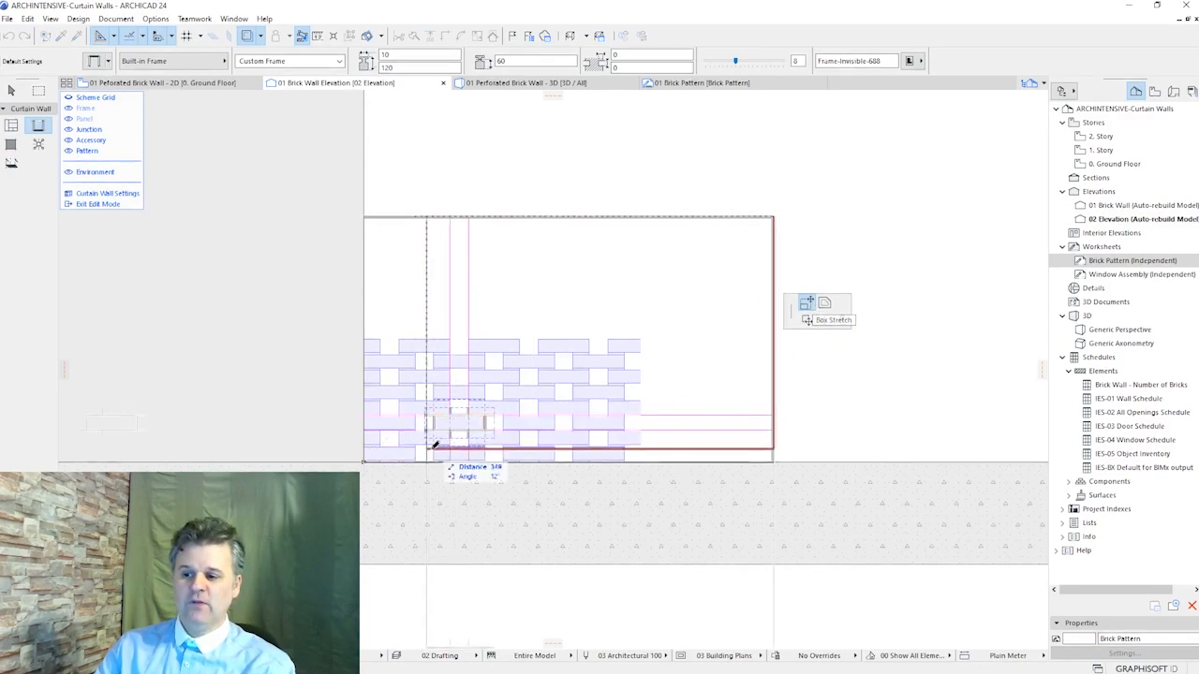
{"action": "scroll", "coordinate": [430, 441], "scroll_direction": "up", "scroll_amount": 3}
{"action": "scroll", "coordinate": [427, 444], "scroll_direction": "up", "scroll_amount": 3}
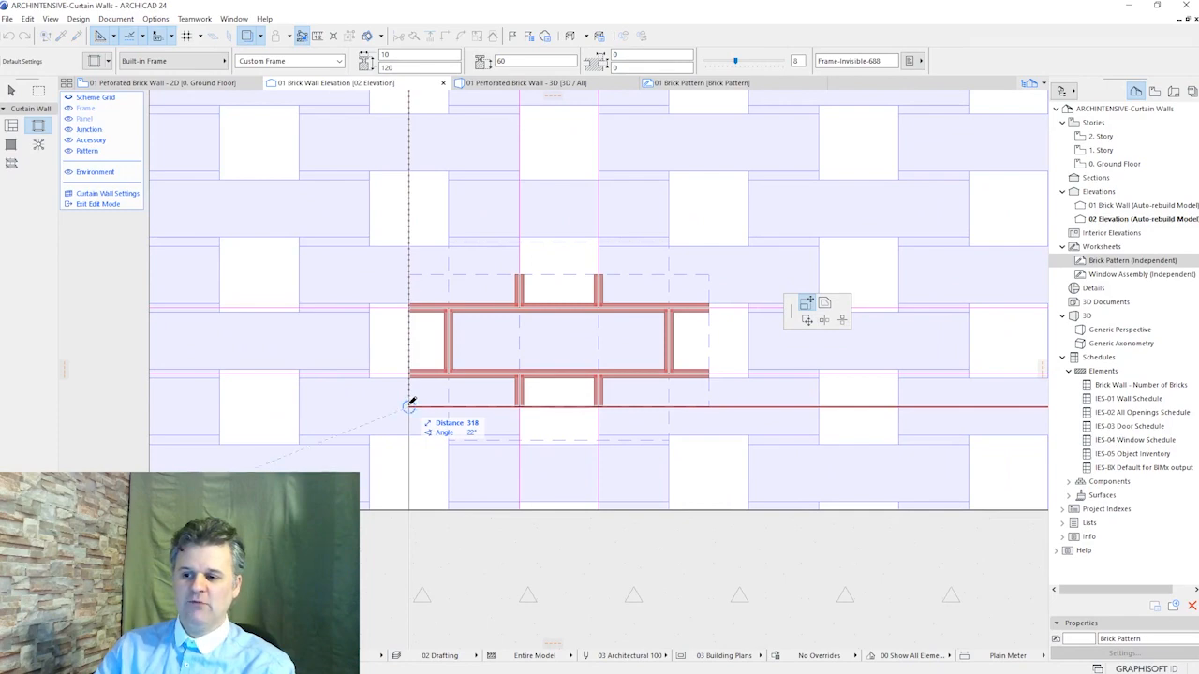
{"action": "left_click", "coordinate": [409, 407]}
{"action": "scroll", "coordinate": [372, 473], "scroll_direction": "down", "scroll_amount": 3}
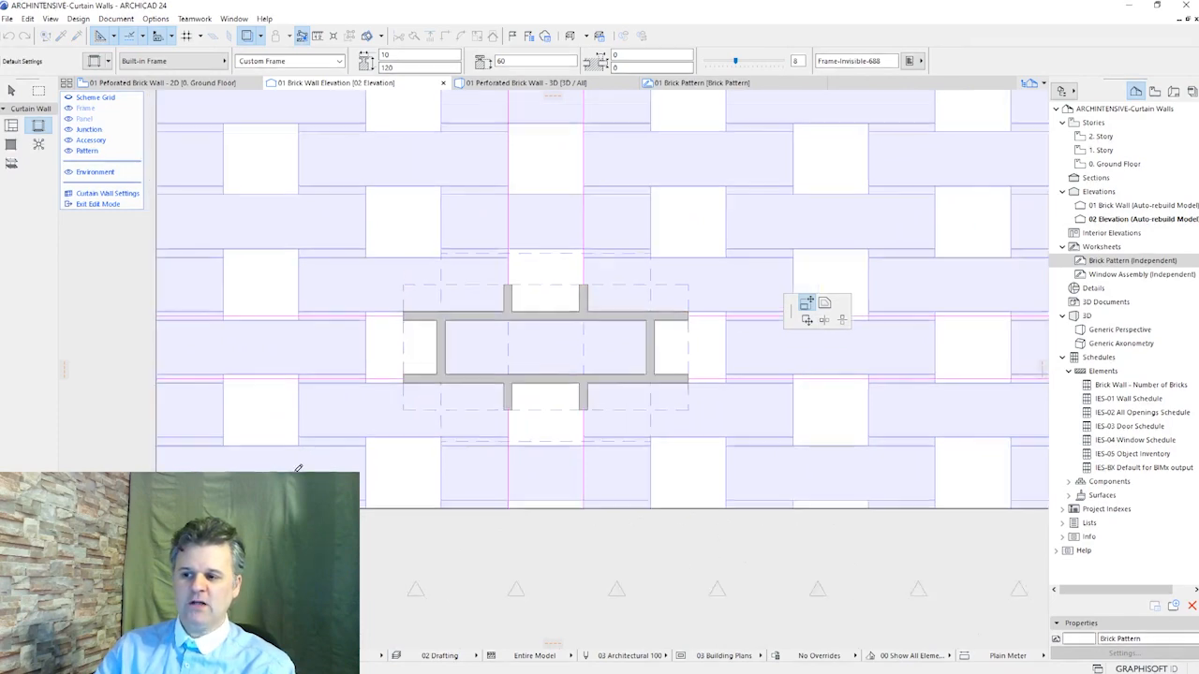
{"action": "scroll", "coordinate": [778, 220], "scroll_direction": "down", "scroll_amount": 3}
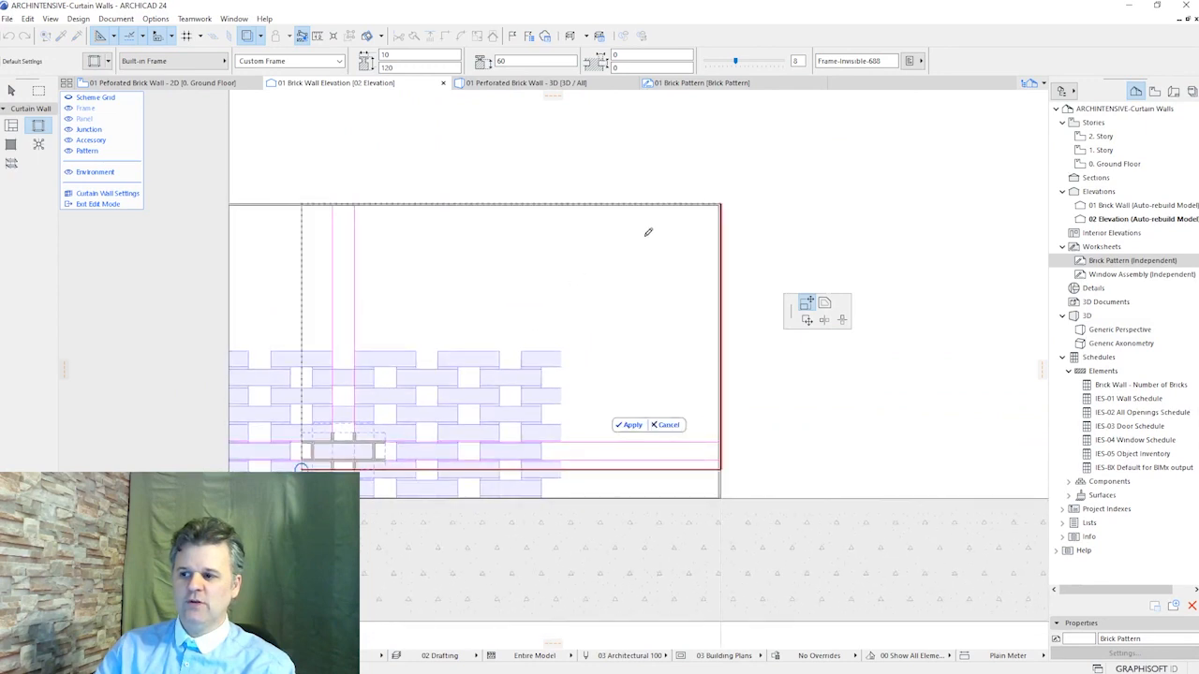
Stretch the pattern boundary's upper-right corner to the repeating unit's upper-right corner and apply the new pattern extent
{"action": "middle_click_drag", "start_coordinate": [559, 294], "coordinate": [683, 241]}
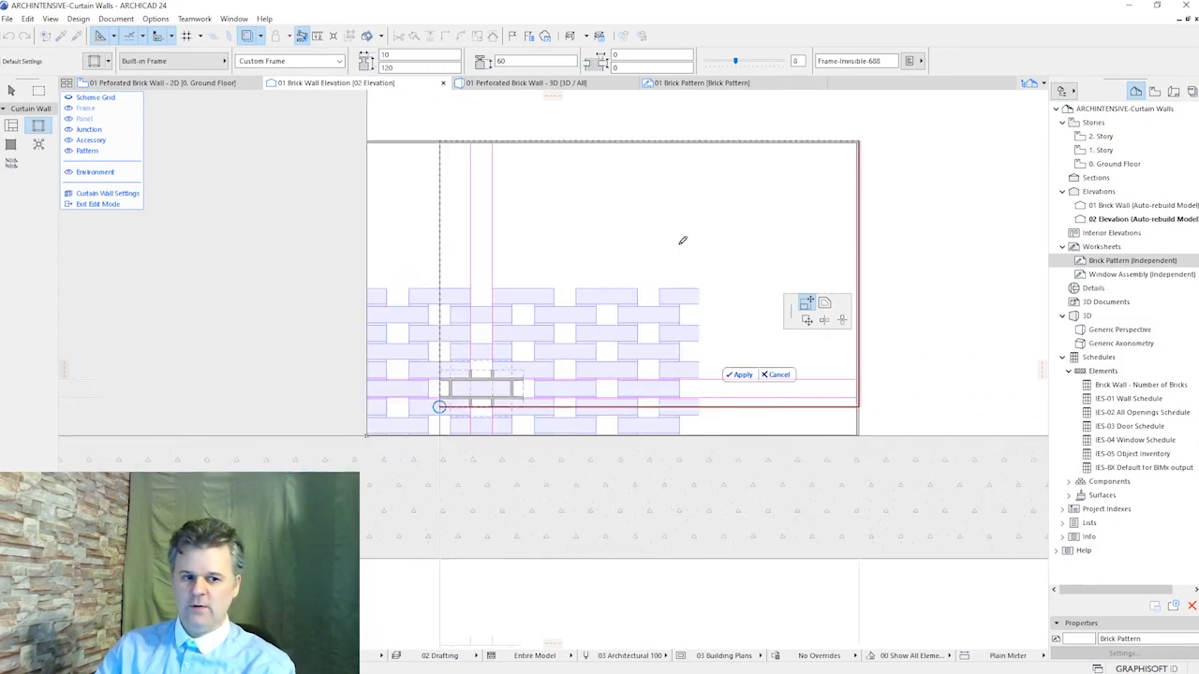
{"action": "left_click", "coordinate": [863, 136]}
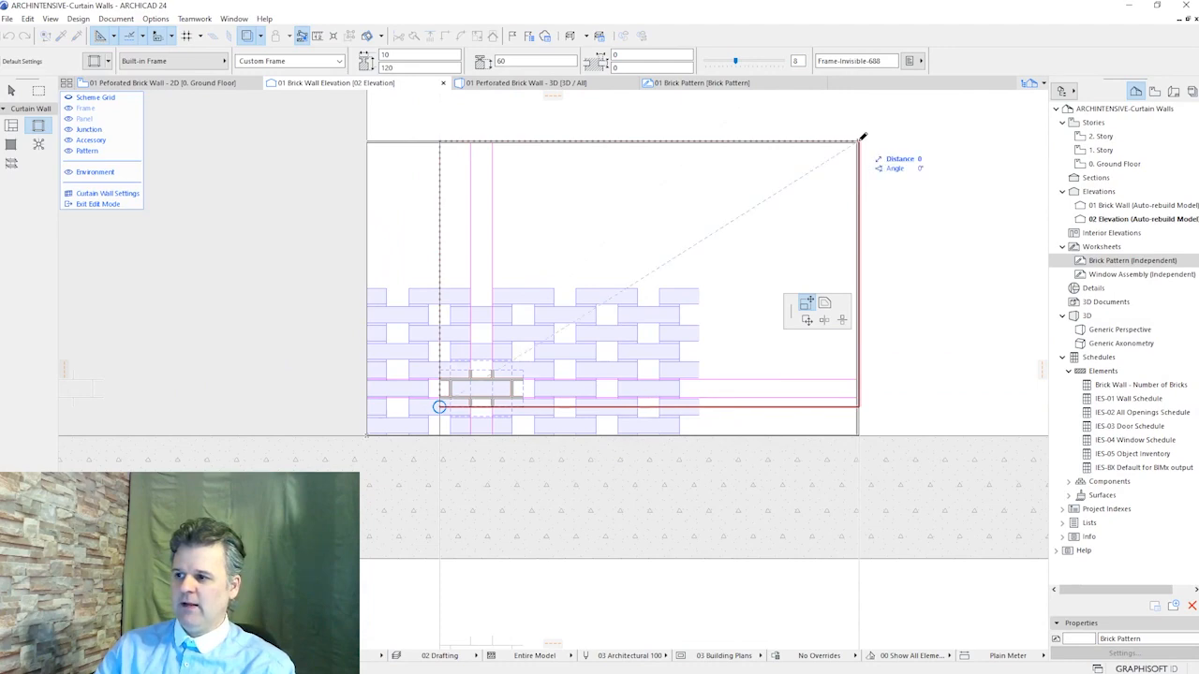
{"action": "scroll", "coordinate": [530, 312], "scroll_direction": "up", "scroll_amount": 5}
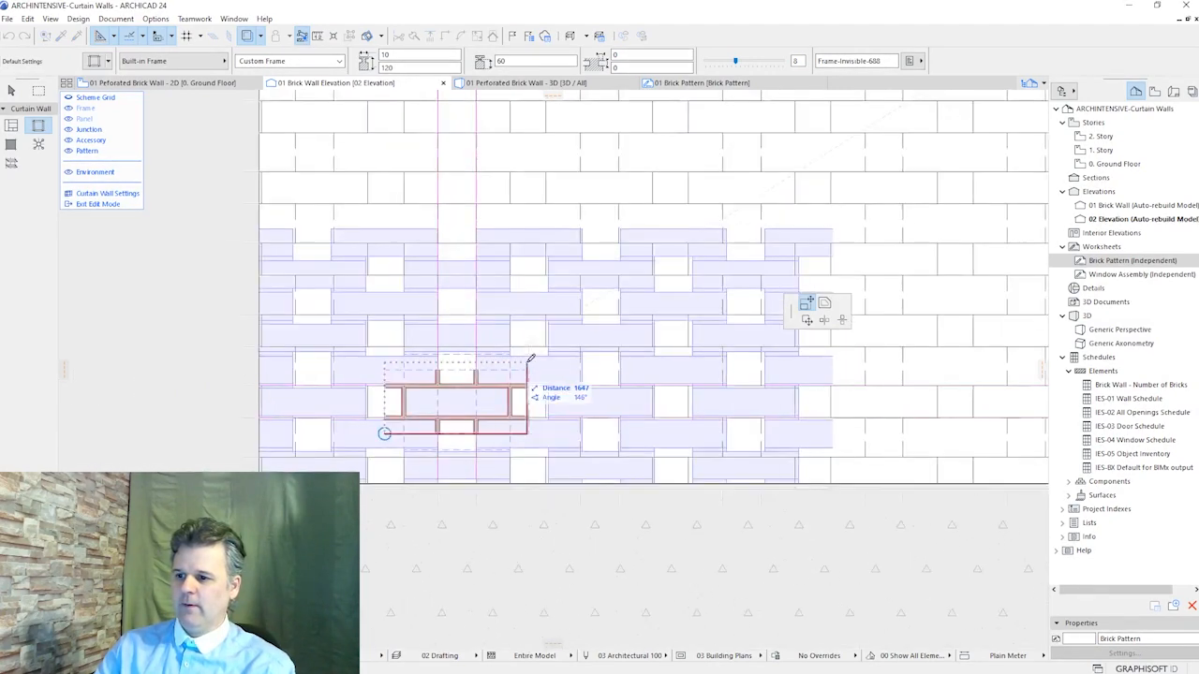
{"action": "left_click", "coordinate": [535, 373]}
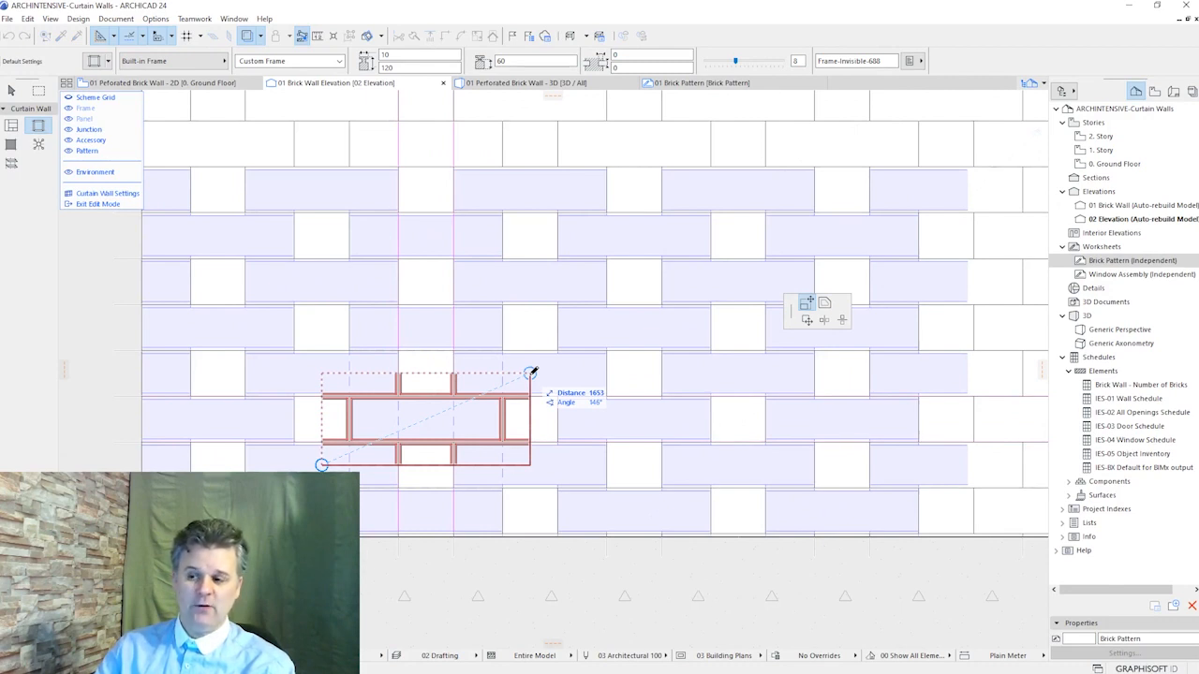
{"action": "left_click", "coordinate": [530, 373]}
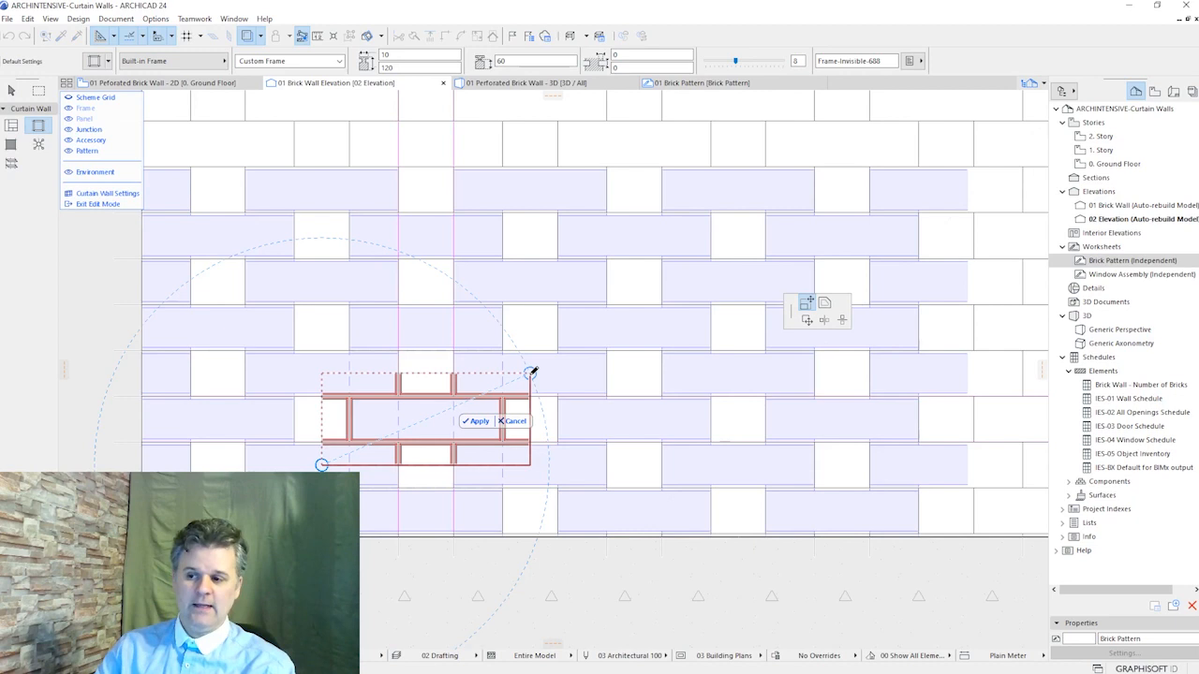
{"action": "left_click", "coordinate": [485, 422]}
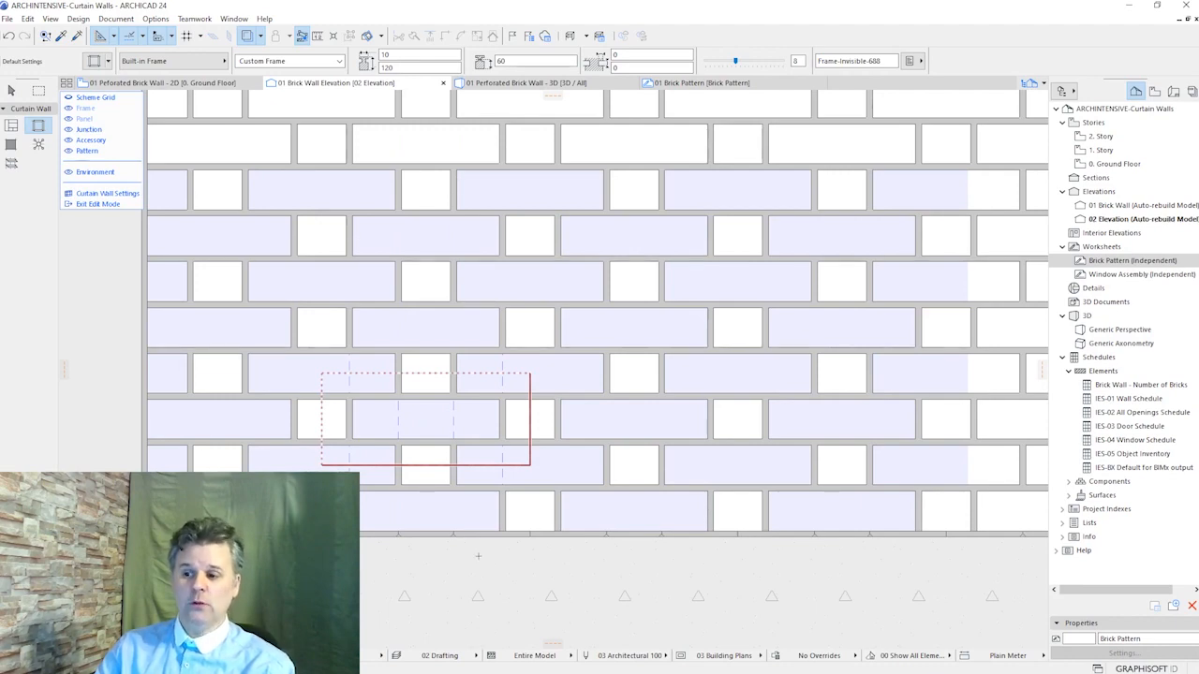
Open the whole curtain wall's settings and check the thickness and building material of the Brick panel class
{"action": "scroll", "coordinate": [477, 555], "scroll_direction": "down", "scroll_amount": 5}
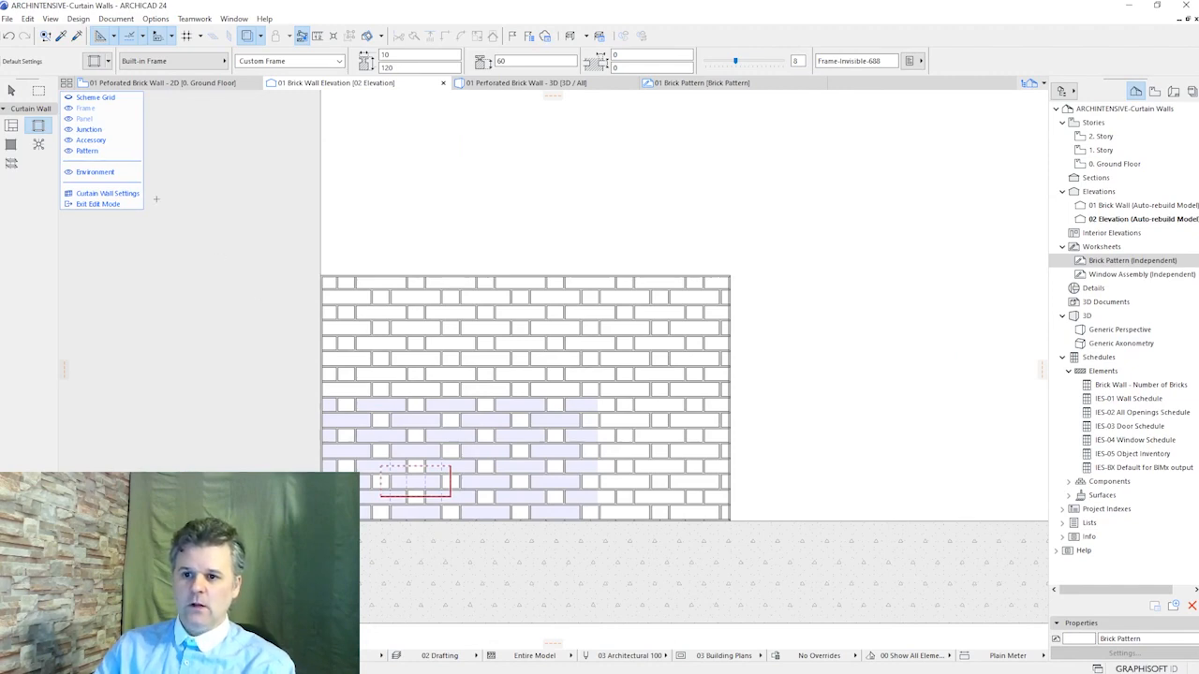
{"action": "left_click", "coordinate": [124, 195]}
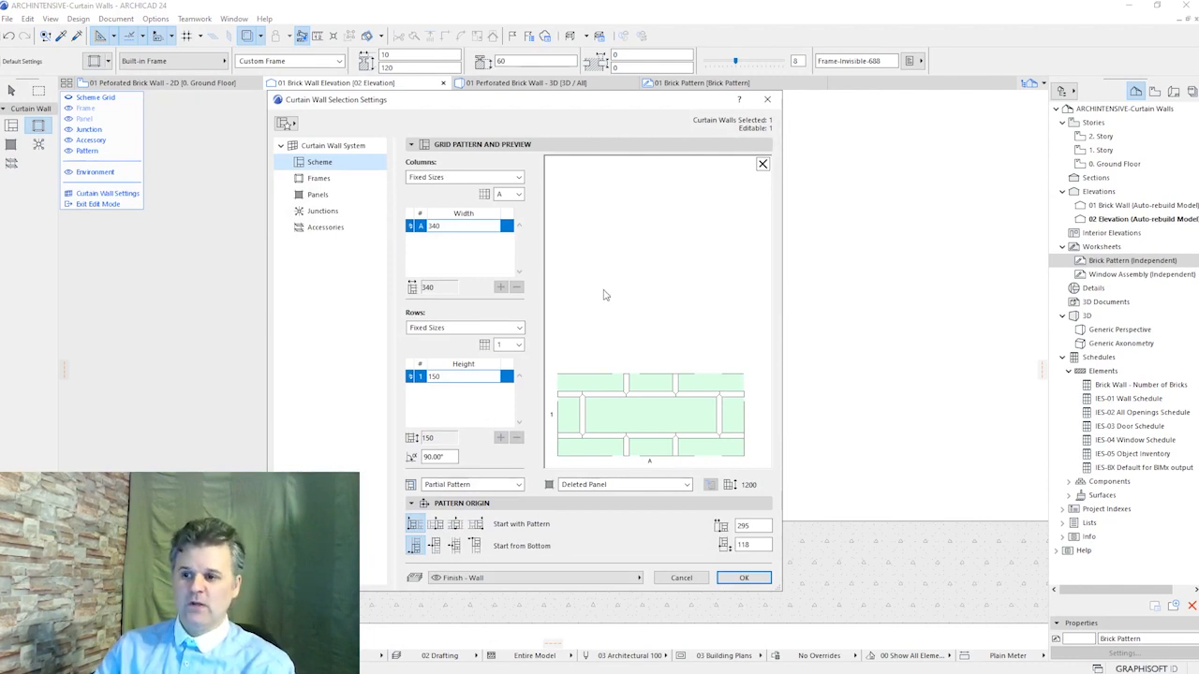
{"action": "left_click", "coordinate": [318, 194]}
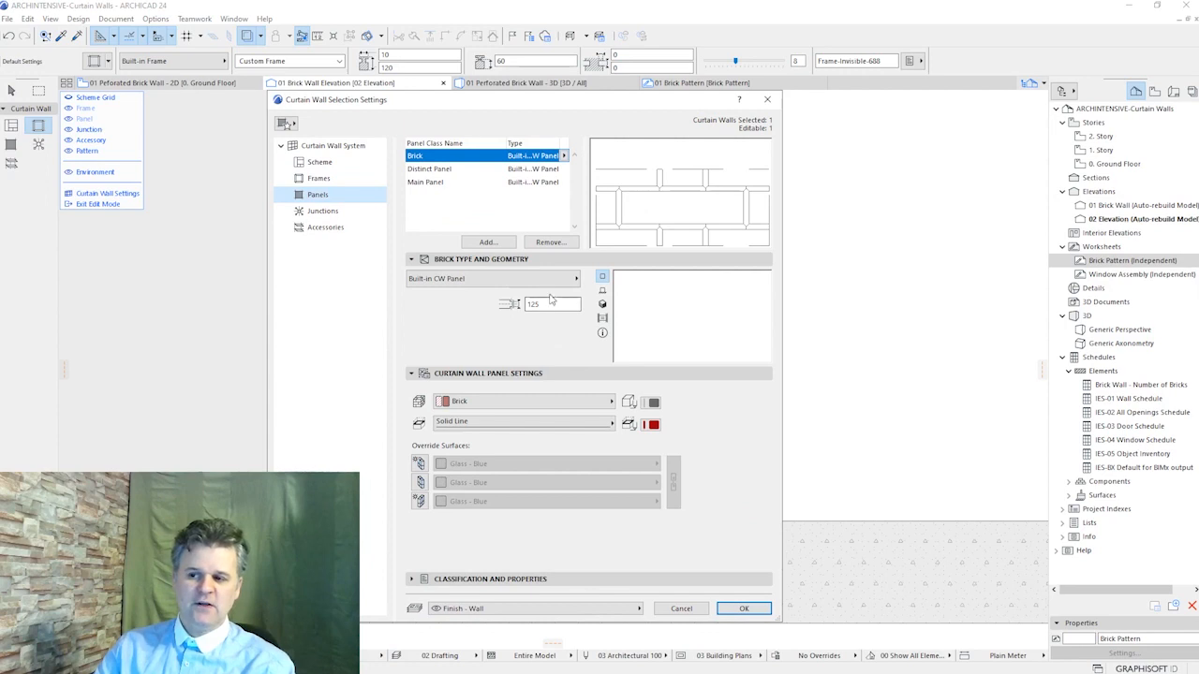
{"action": "double_click", "coordinate": [530, 304]}
{"action": "left_click", "coordinate": [557, 301]}
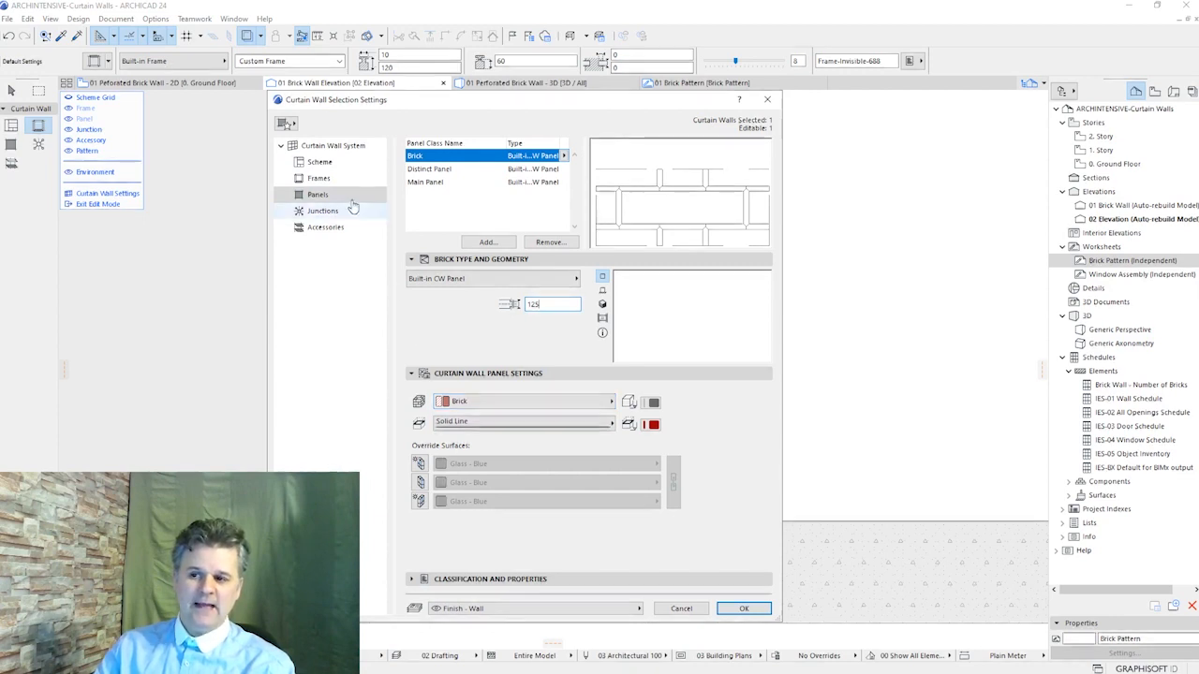
Assign the Brick panel class to the large central panel in the scheme's grid pattern, enlarging the settings dialog for a bigger preview
{"action": "left_click", "coordinate": [320, 162]}
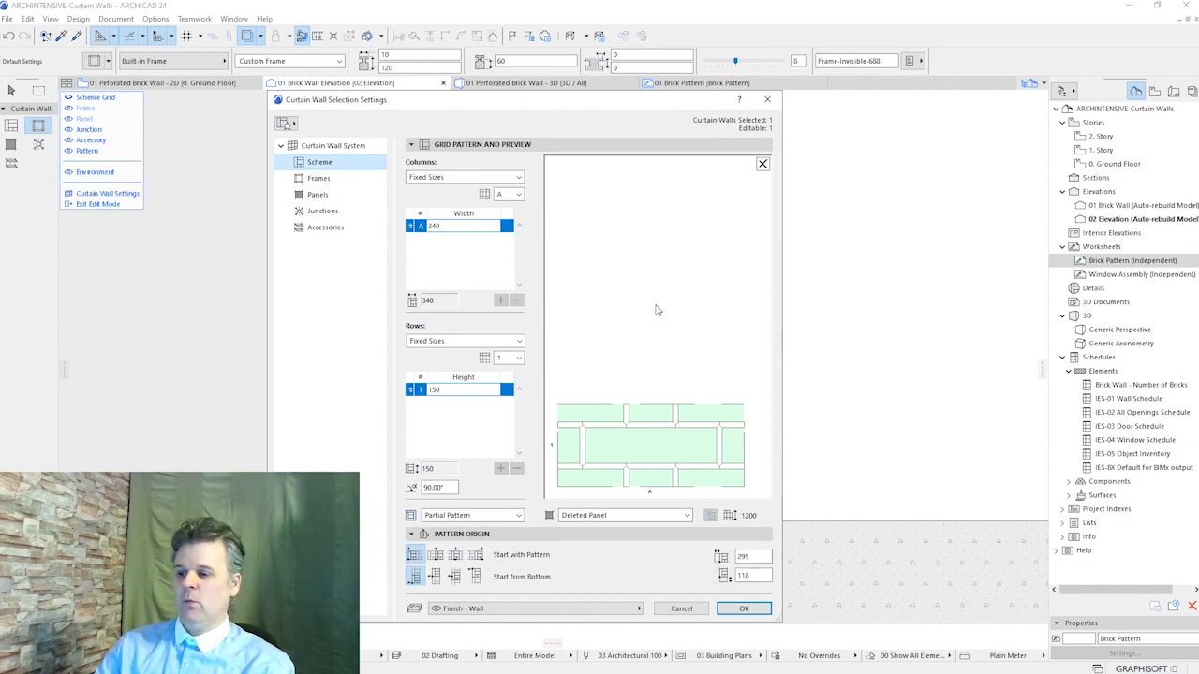
{"action": "left_click", "coordinate": [654, 452]}
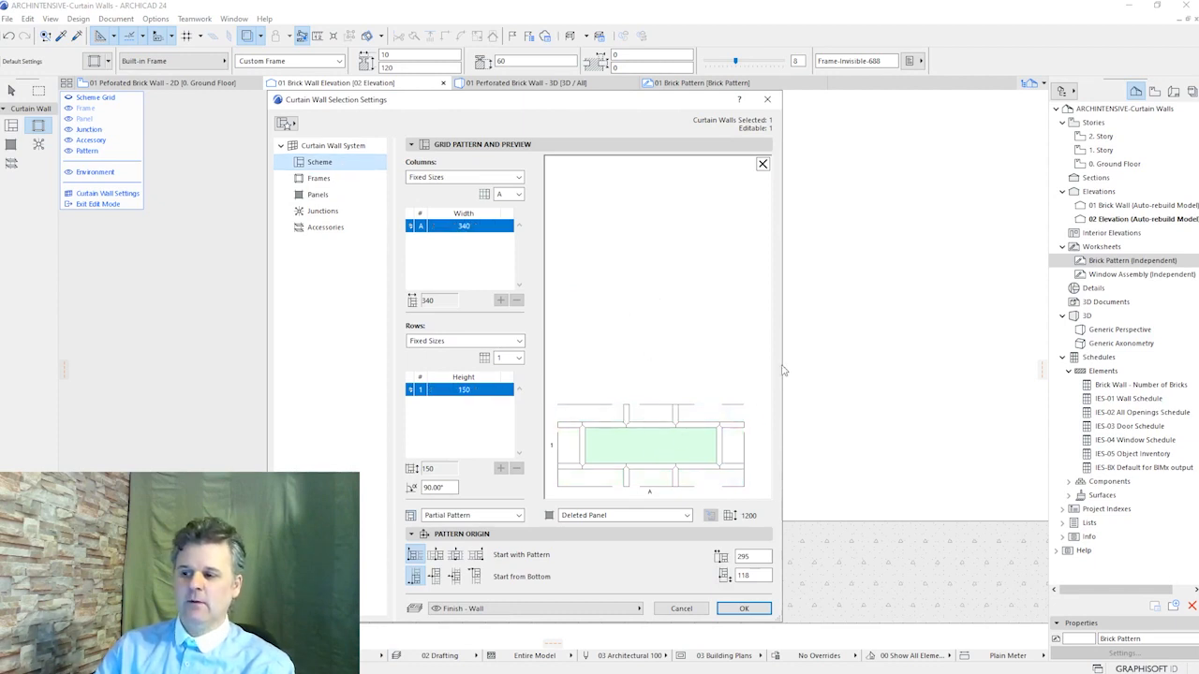
{"action": "left_click_drag", "start_coordinate": [782, 364], "coordinate": [987, 355]}
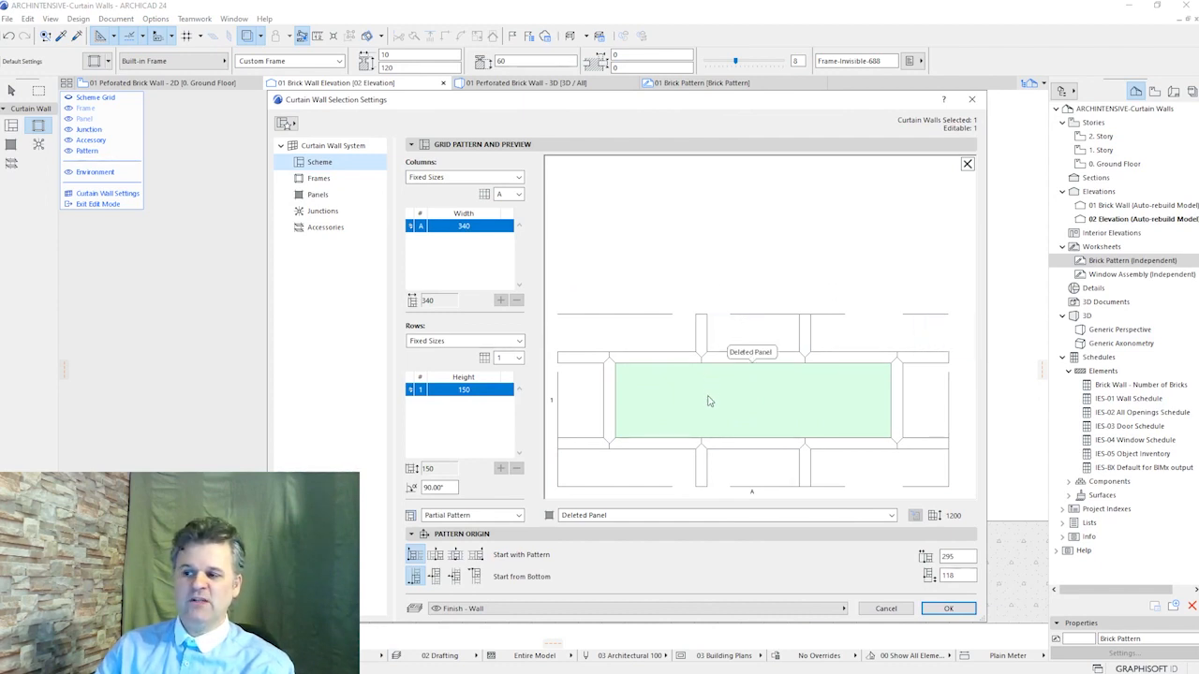
{"action": "left_click", "coordinate": [662, 521]}
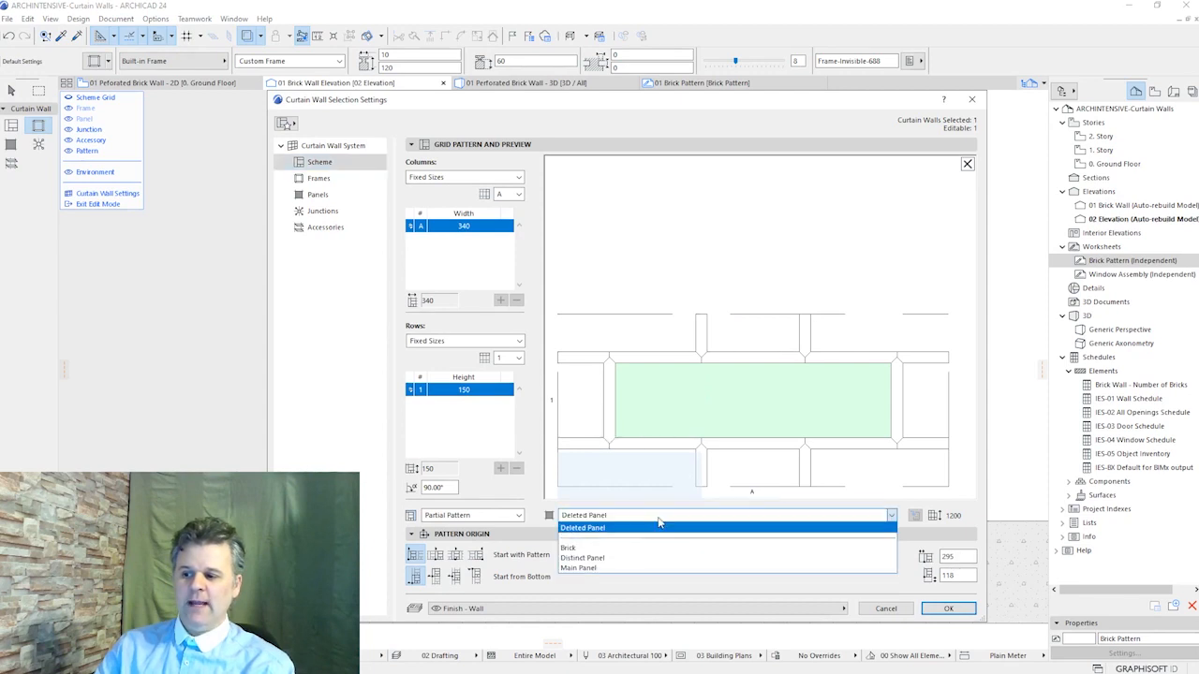
{"action": "left_click", "coordinate": [589, 551]}
{"action": "left_click", "coordinate": [654, 222]}
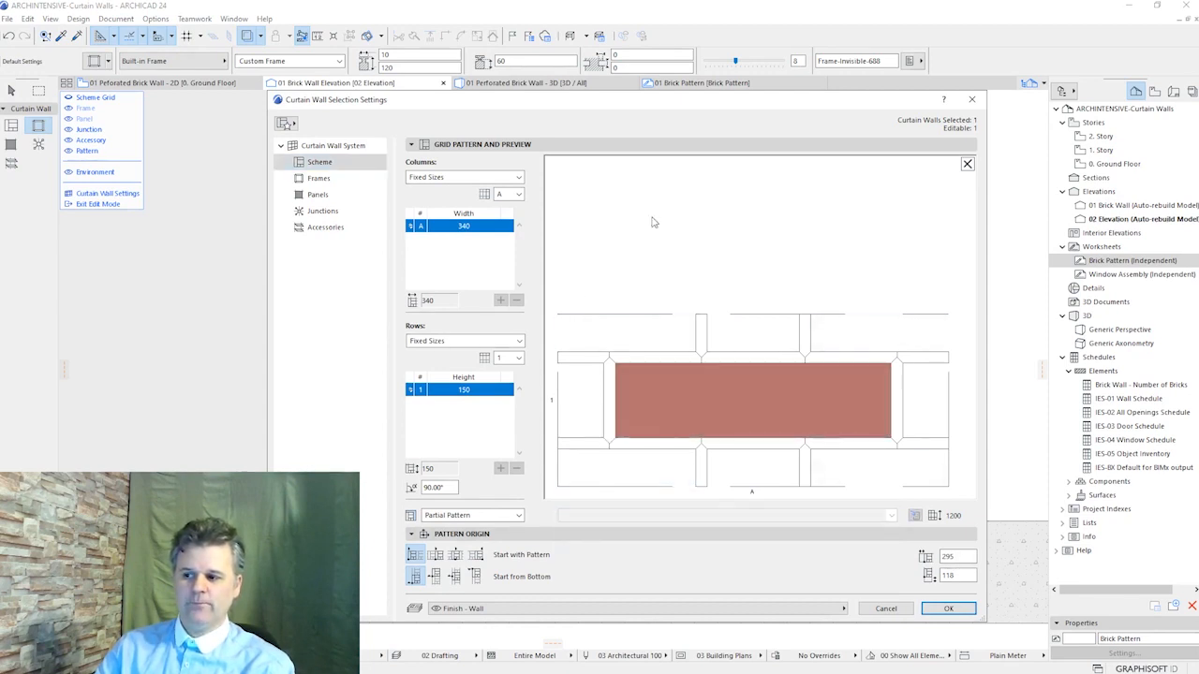
Assign the Brick panel class to the four corner panels of the scheme pattern and apply the curtain wall settings
{"action": "left_click", "coordinate": [641, 329]}
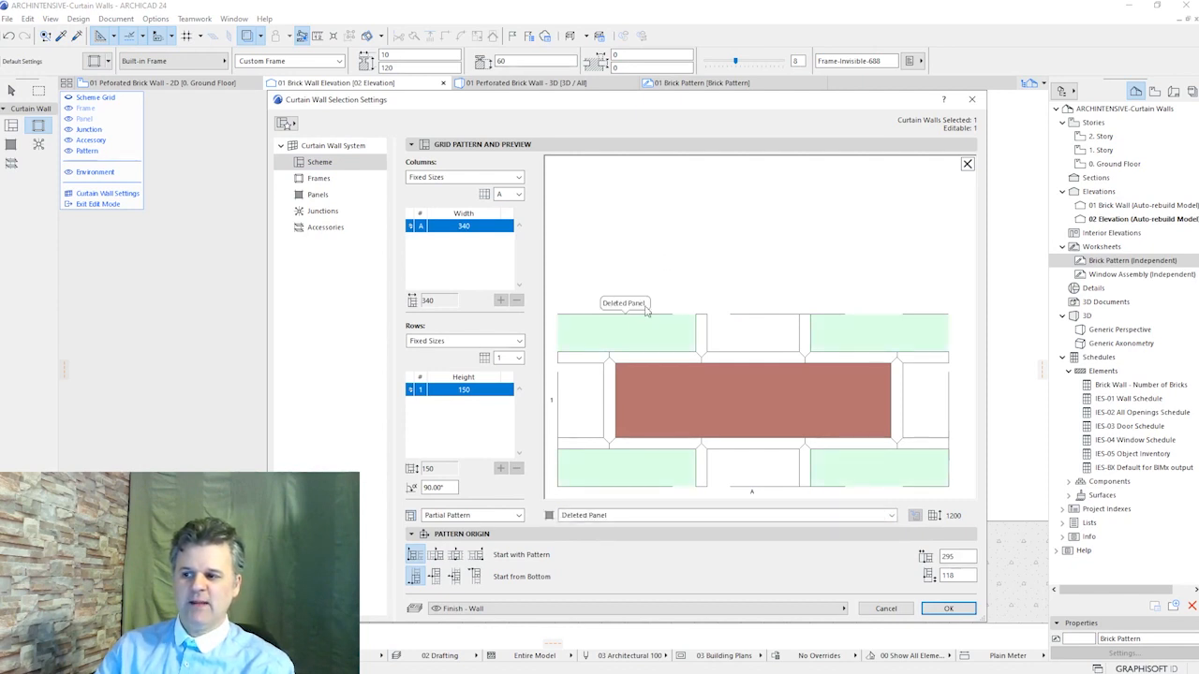
{"action": "left_click", "coordinate": [631, 514]}
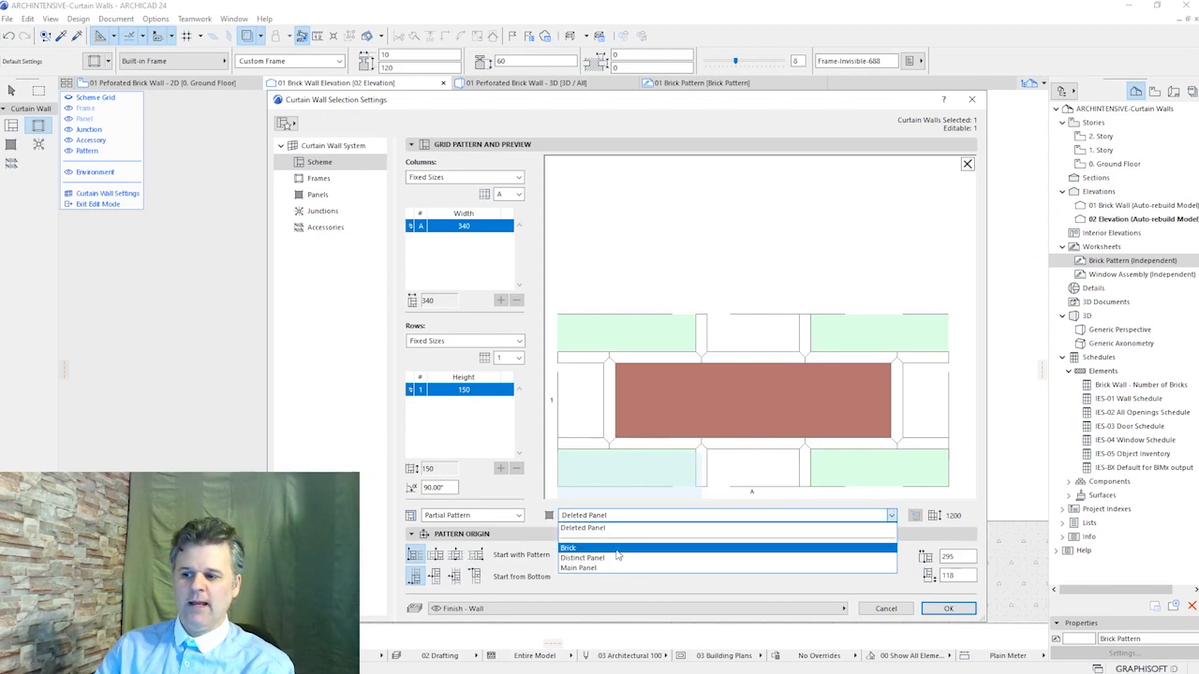
{"action": "left_click", "coordinate": [615, 549]}
{"action": "left_click", "coordinate": [749, 240]}
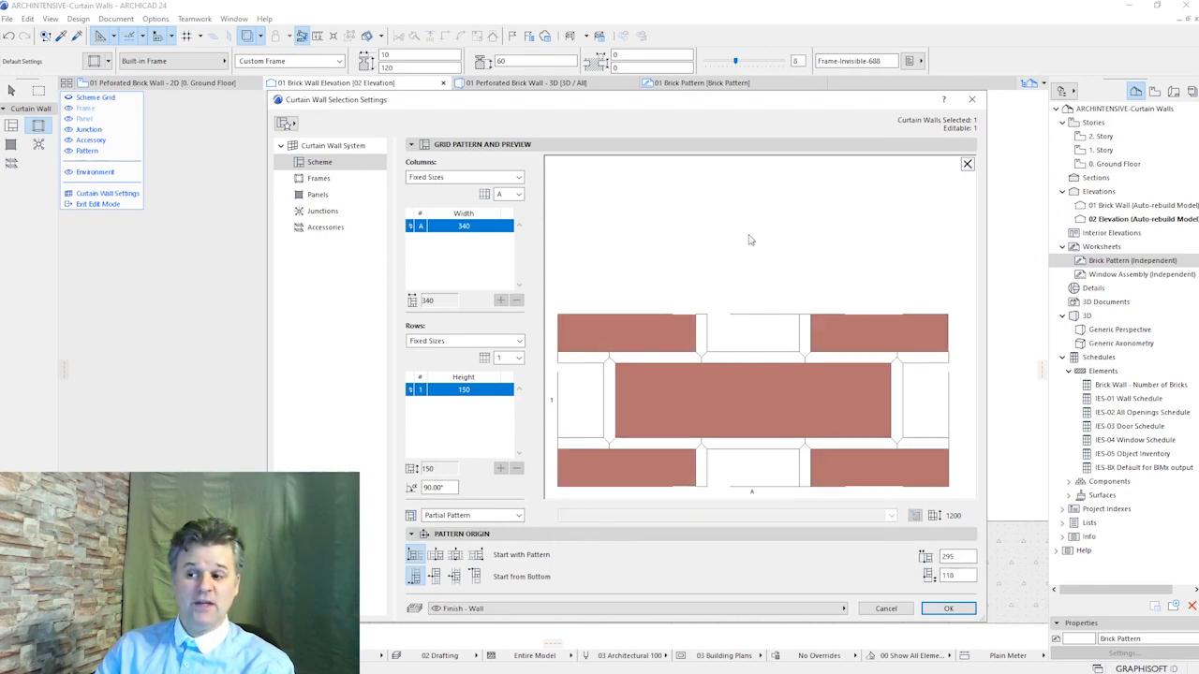
{"action": "left_click", "coordinate": [950, 609]}
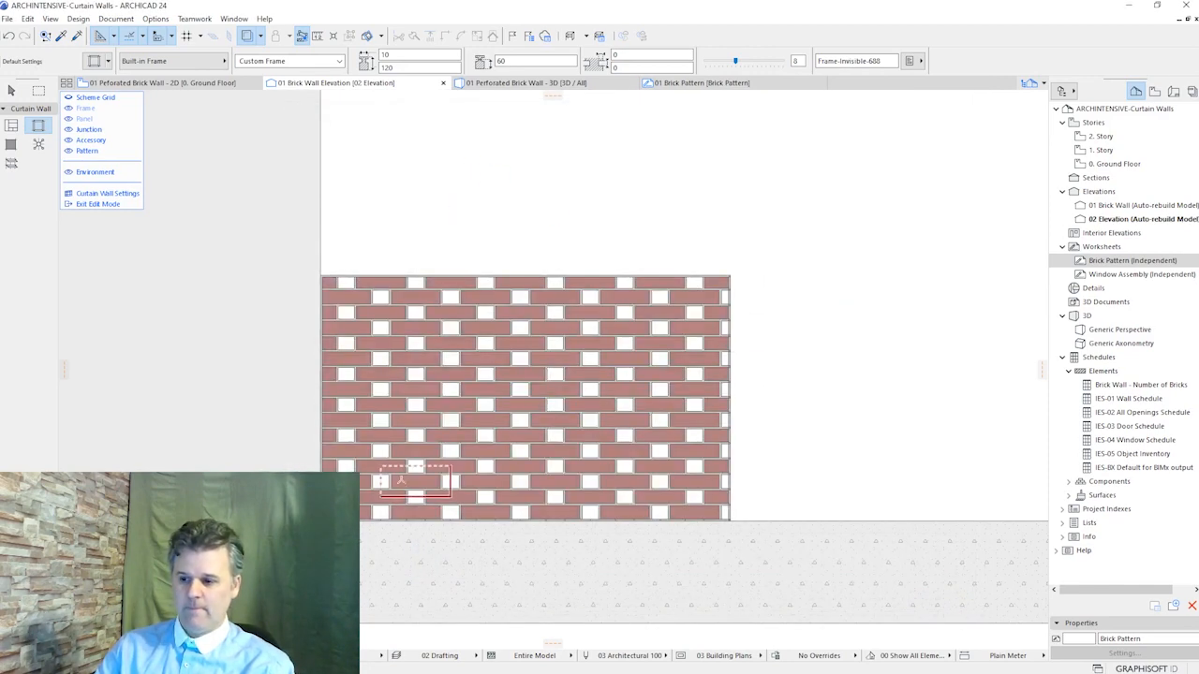
Open the whole curtain wall's settings and review the two invisible frame classes and Generated Frame 1
{"action": "scroll", "coordinate": [381, 482], "scroll_direction": "up", "scroll_amount": 4}
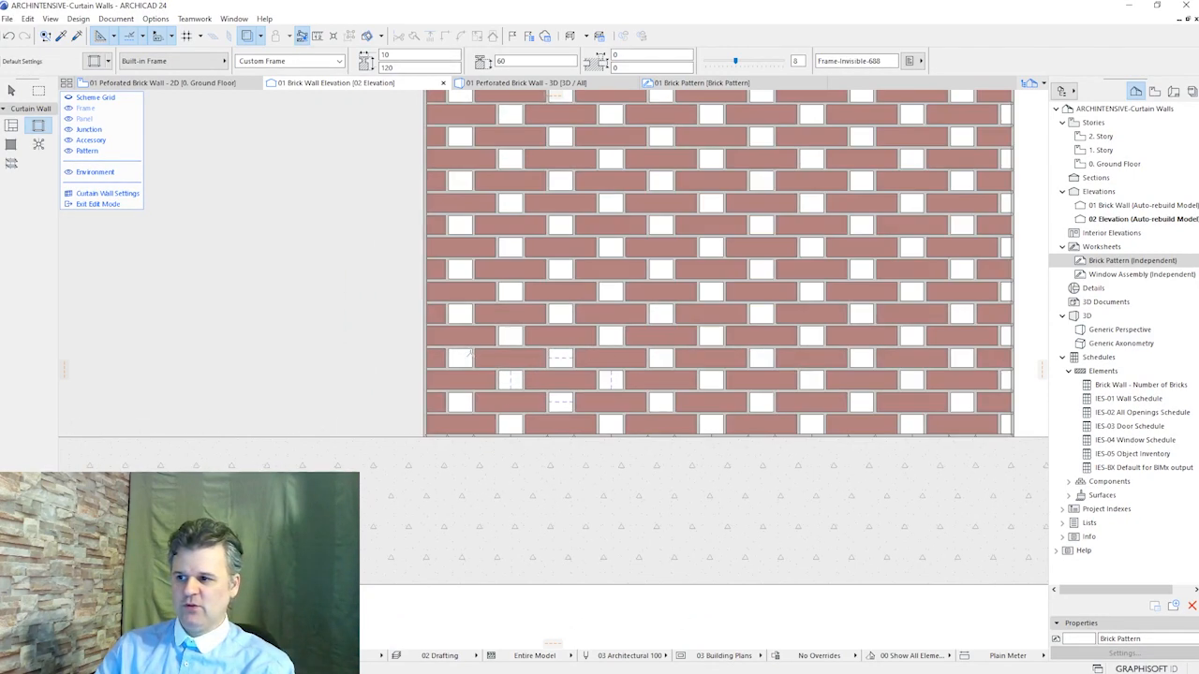
{"action": "scroll", "coordinate": [459, 383], "scroll_direction": "up", "scroll_amount": 2}
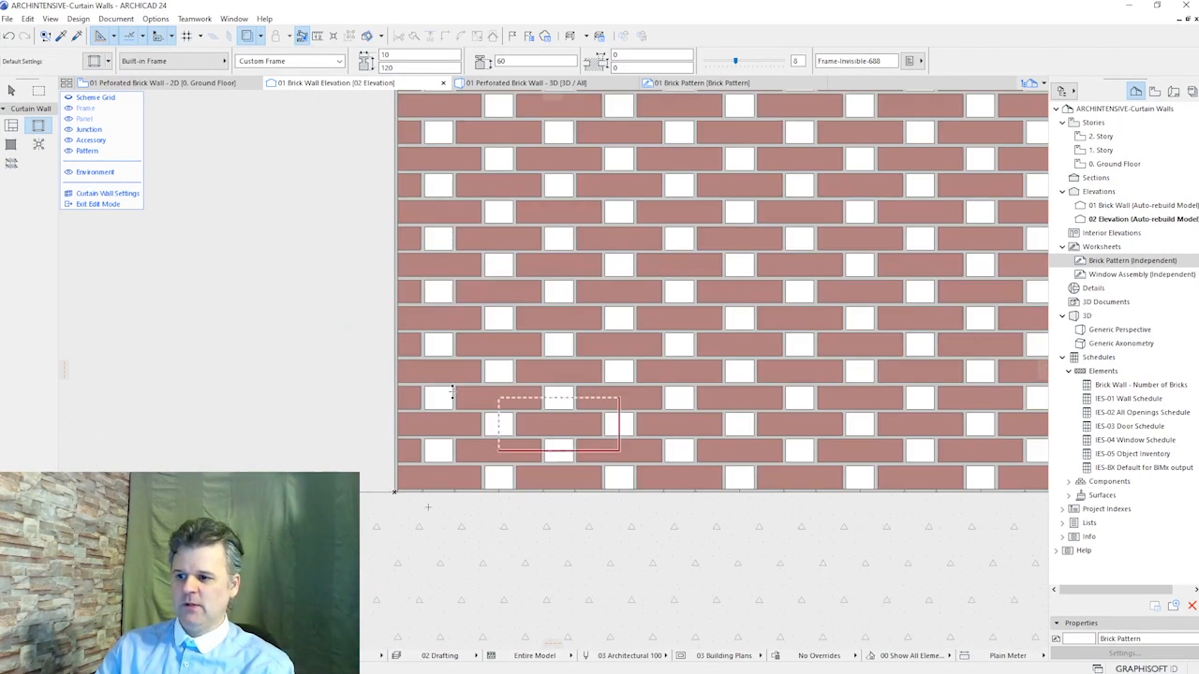
{"action": "scroll", "coordinate": [453, 393], "scroll_direction": "up", "scroll_amount": 2}
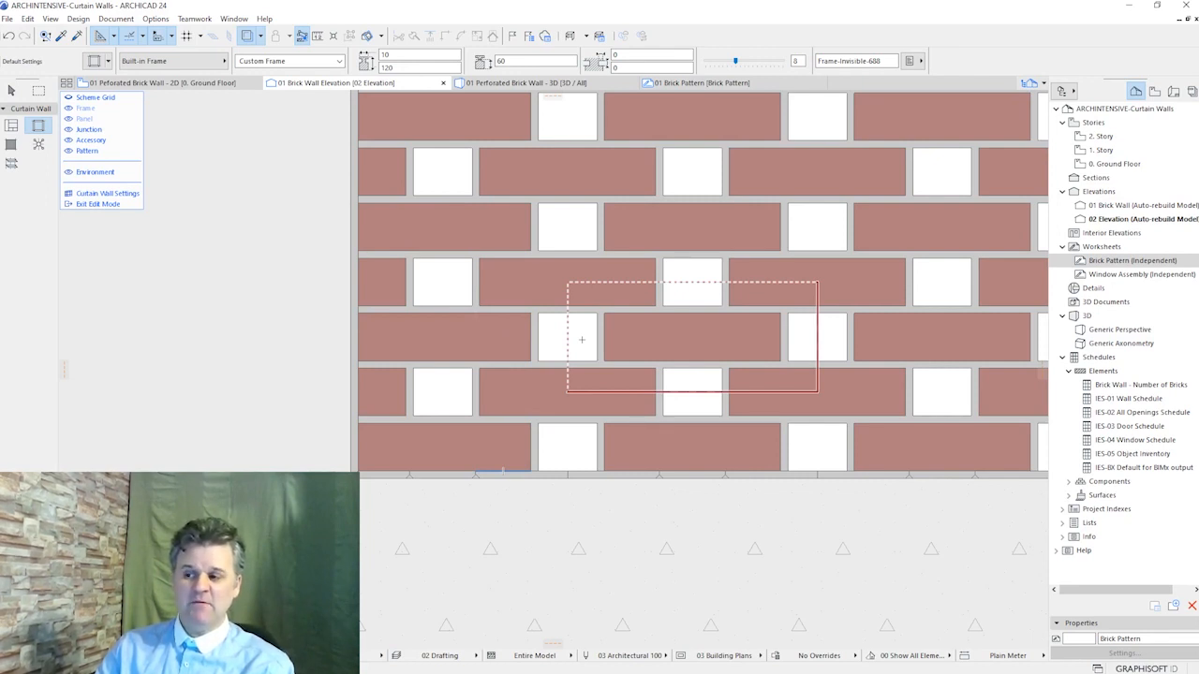
{"action": "left_click", "coordinate": [132, 195]}
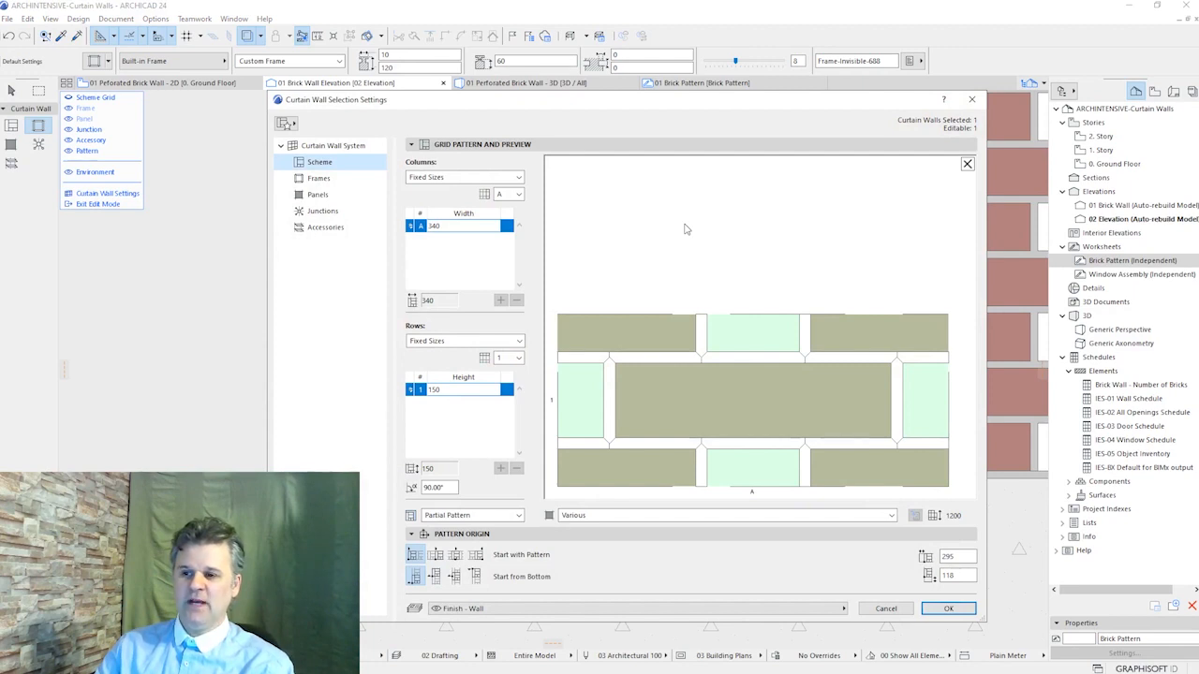
{"action": "left_click", "coordinate": [345, 180]}
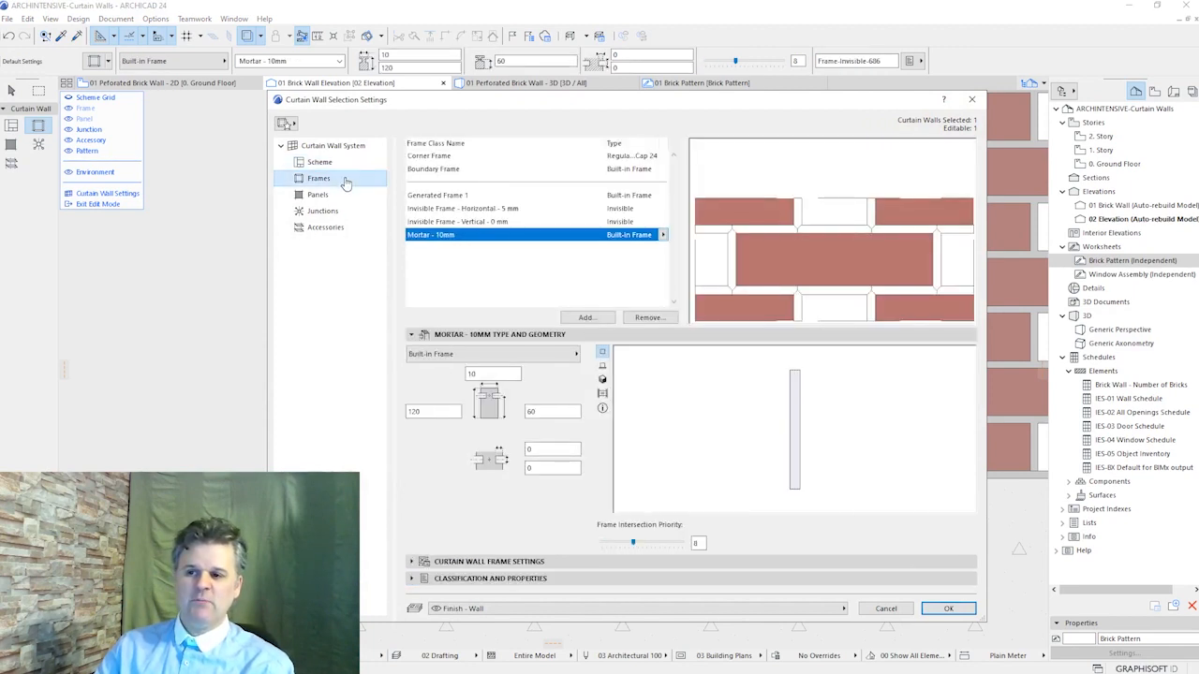
{"action": "left_click", "coordinate": [475, 223]}
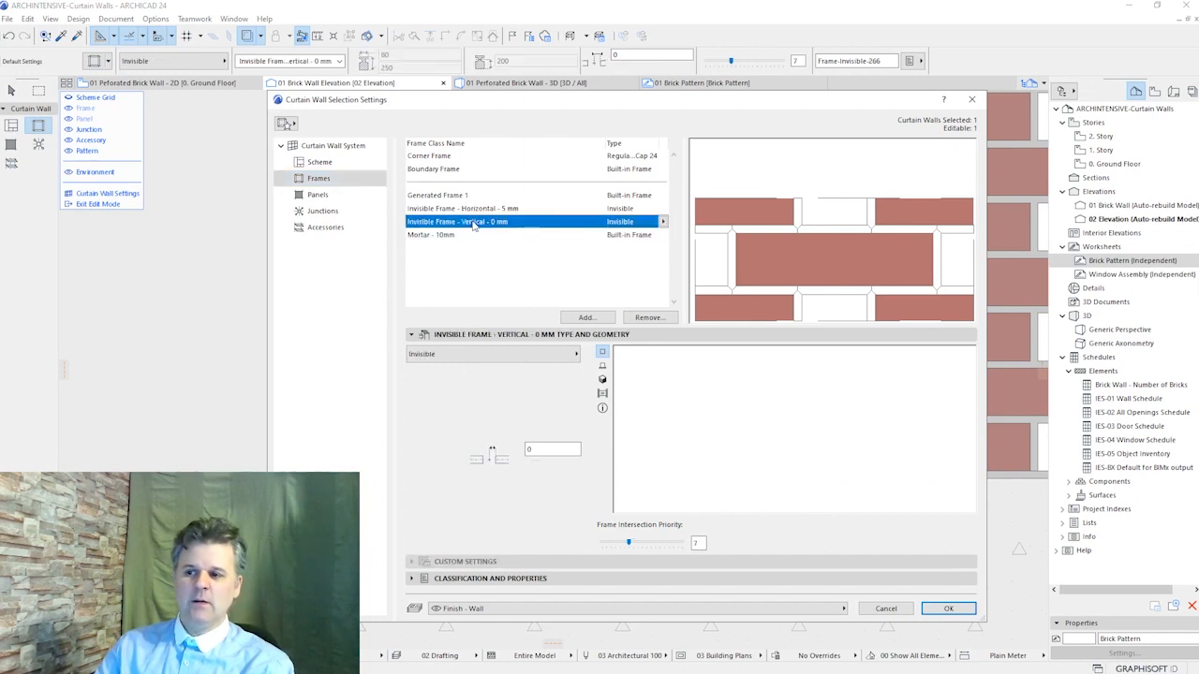
{"action": "left_click", "coordinate": [481, 210]}
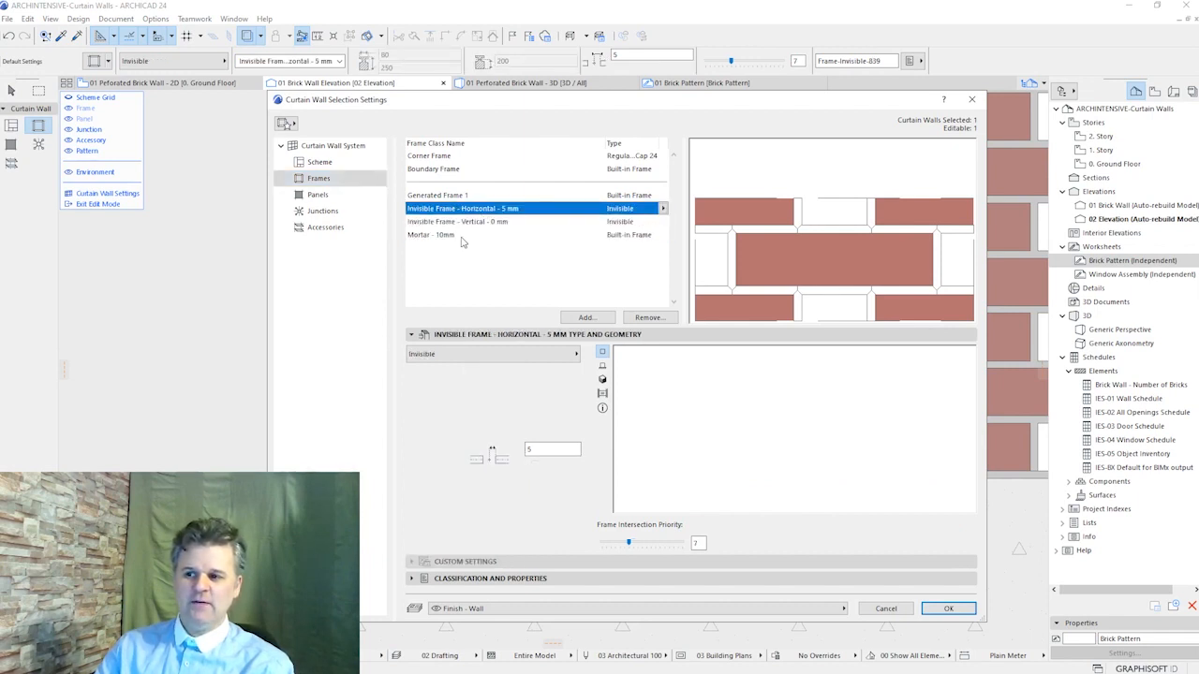
{"action": "left_click", "coordinate": [478, 195]}
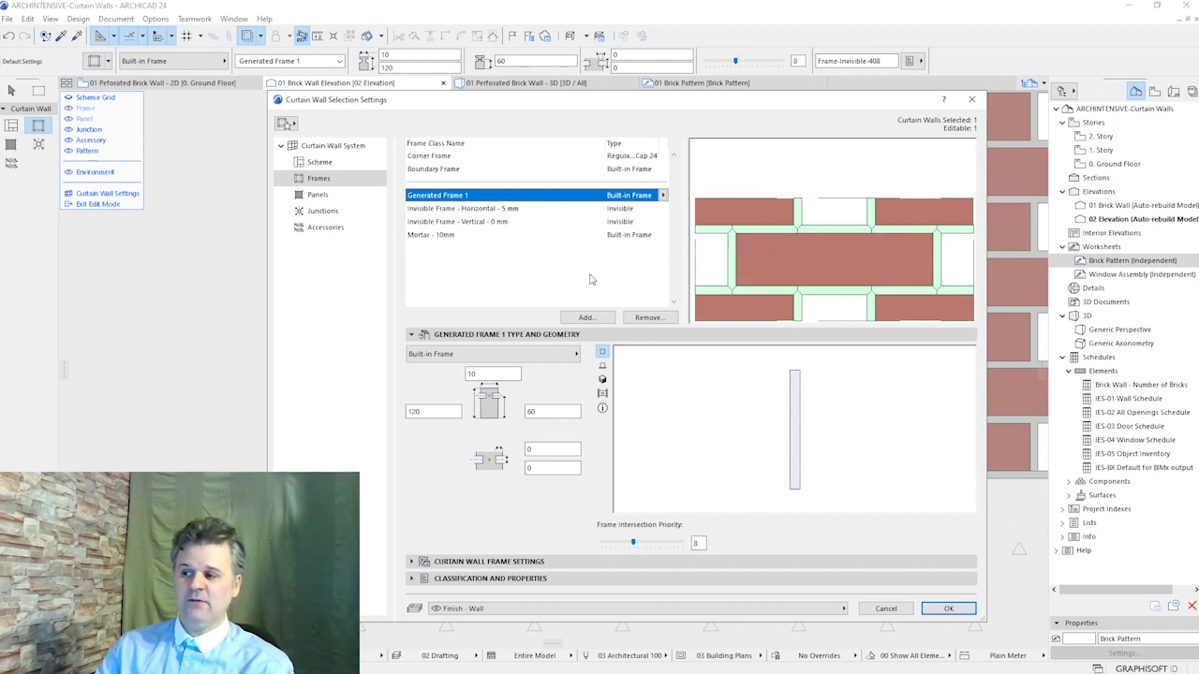
Assign the Mortar - 10mm frame class to the four horizontal frame segments between overlapping bricks in the scheme pattern
{"action": "left_click", "coordinate": [349, 163]}
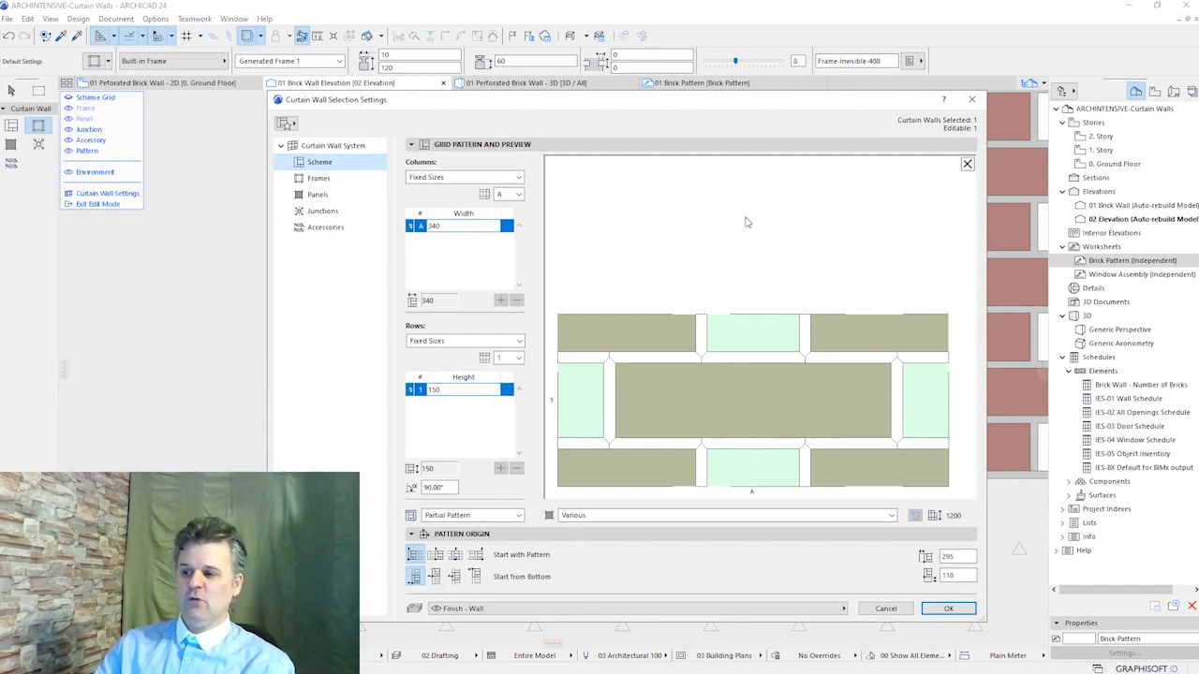
{"action": "left_click", "coordinate": [650, 357]}
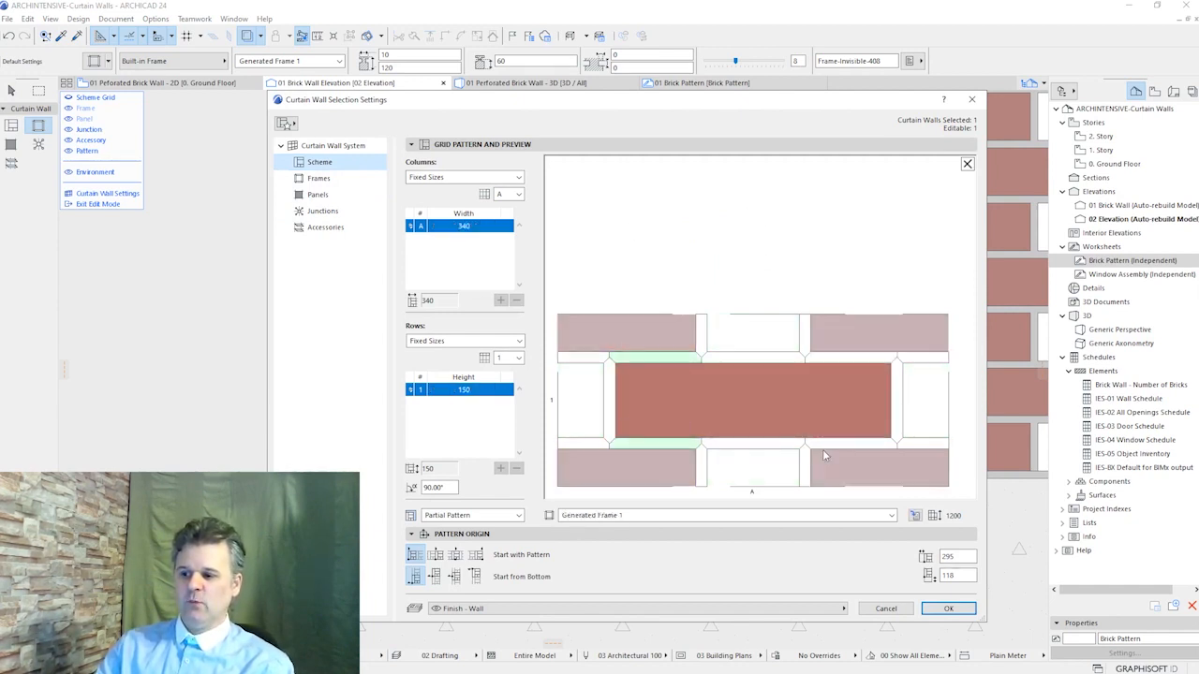
{"action": "left_click", "coordinate": [858, 445], "text": "shift"}
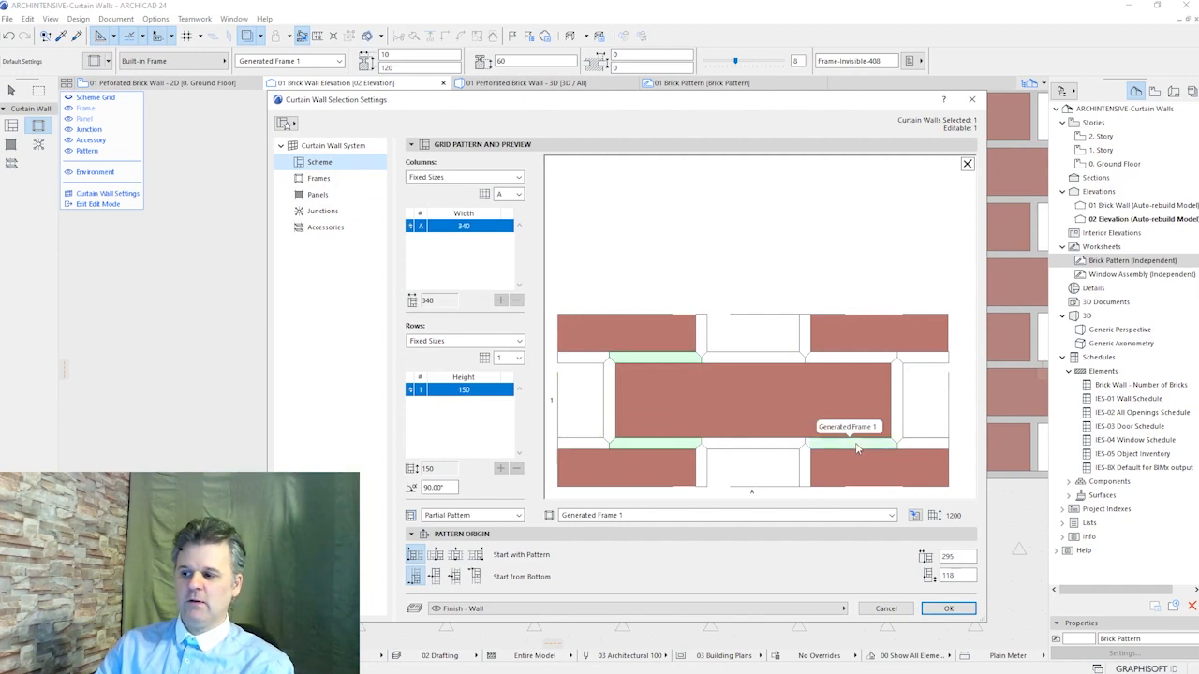
{"action": "left_click", "coordinate": [838, 359], "text": "shift"}
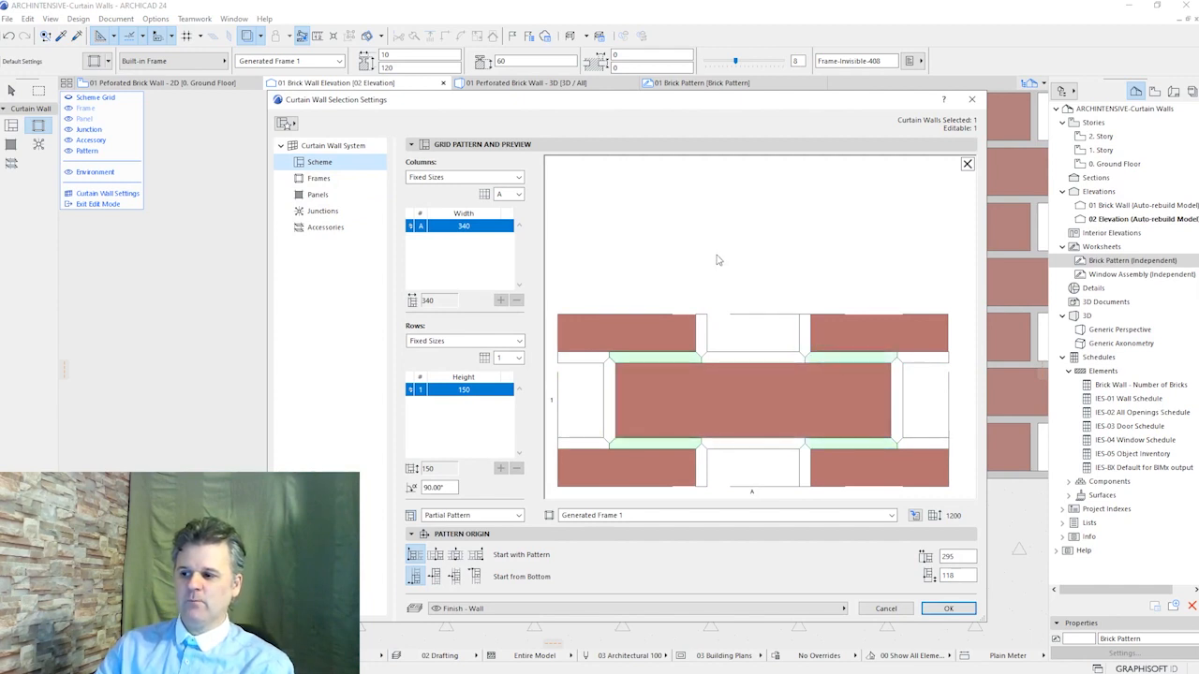
{"action": "left_click", "coordinate": [646, 517]}
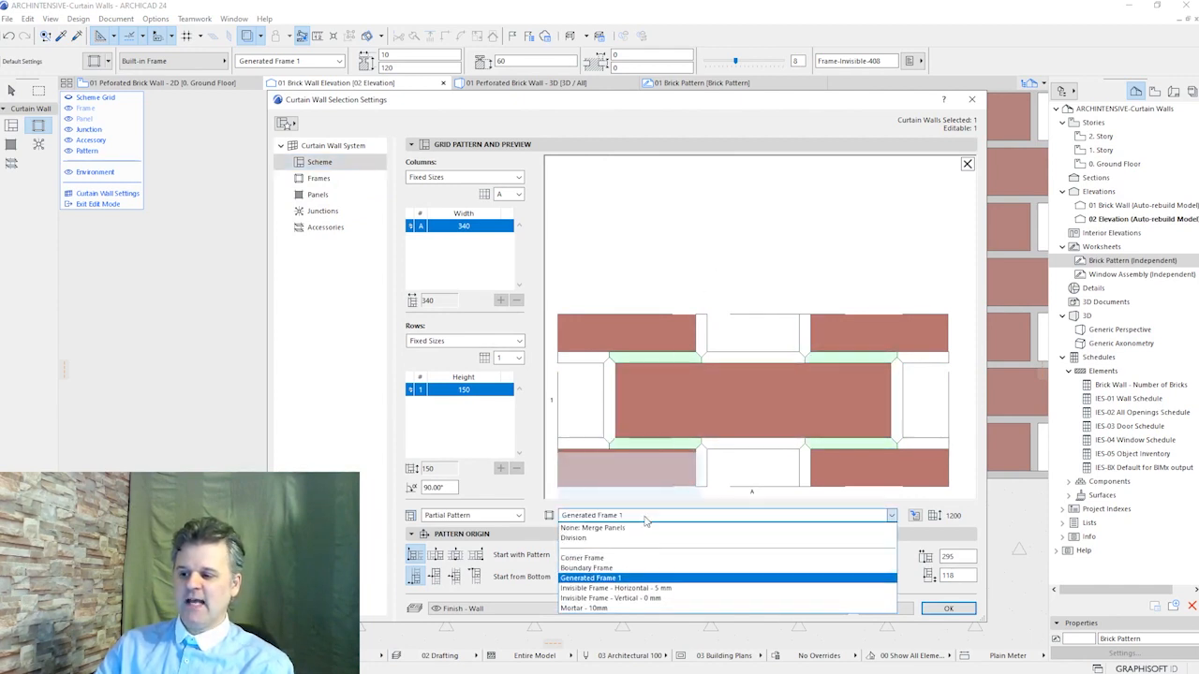
{"action": "left_click", "coordinate": [610, 609]}
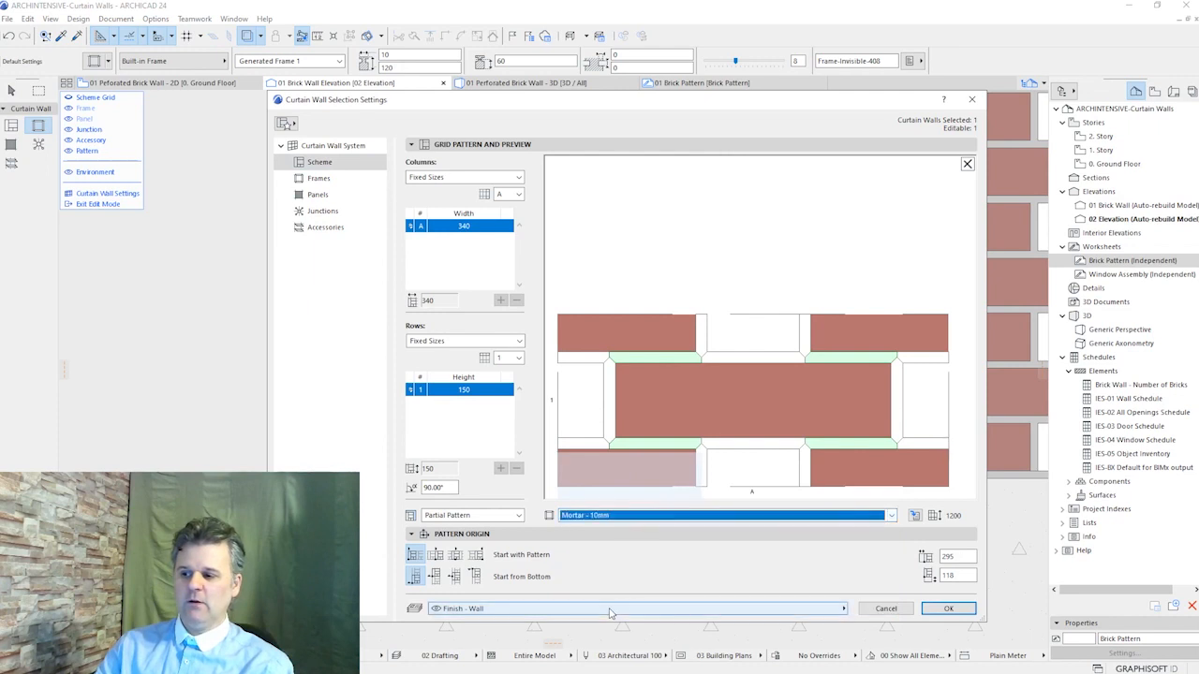
{"action": "left_click", "coordinate": [747, 224]}
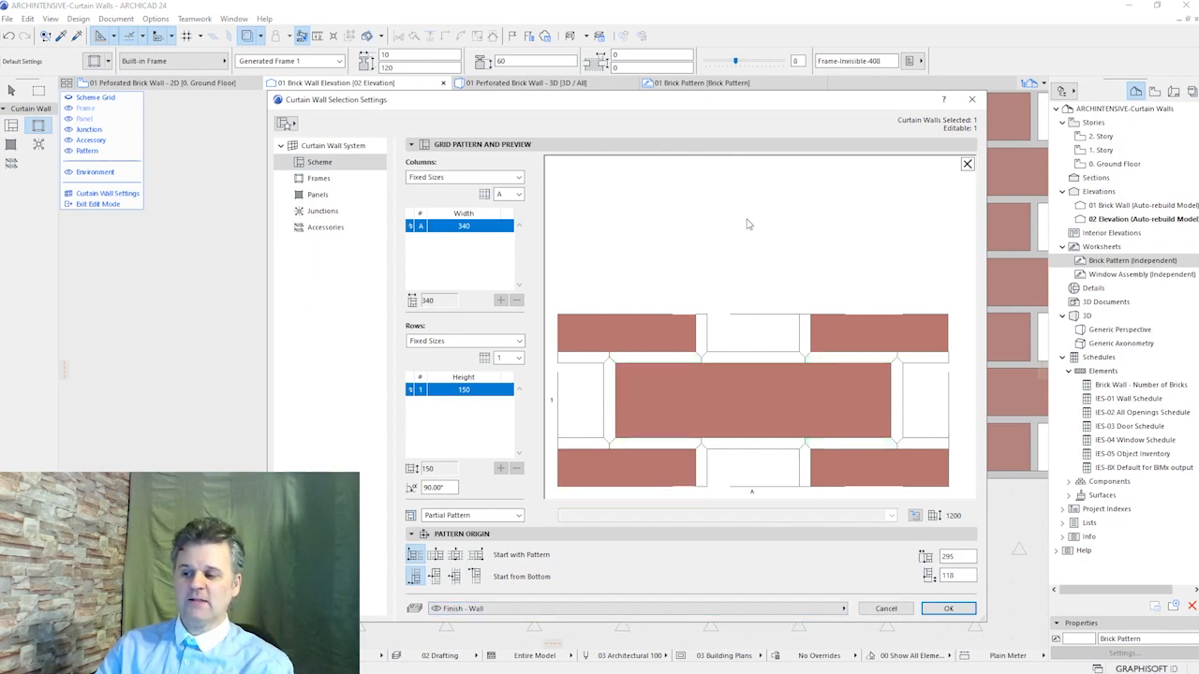
Assign the Invisible Frame - Horizontal - 5 mm class to the six horizontal frame segments bordering the open gaps
{"action": "left_click", "coordinate": [582, 361]}
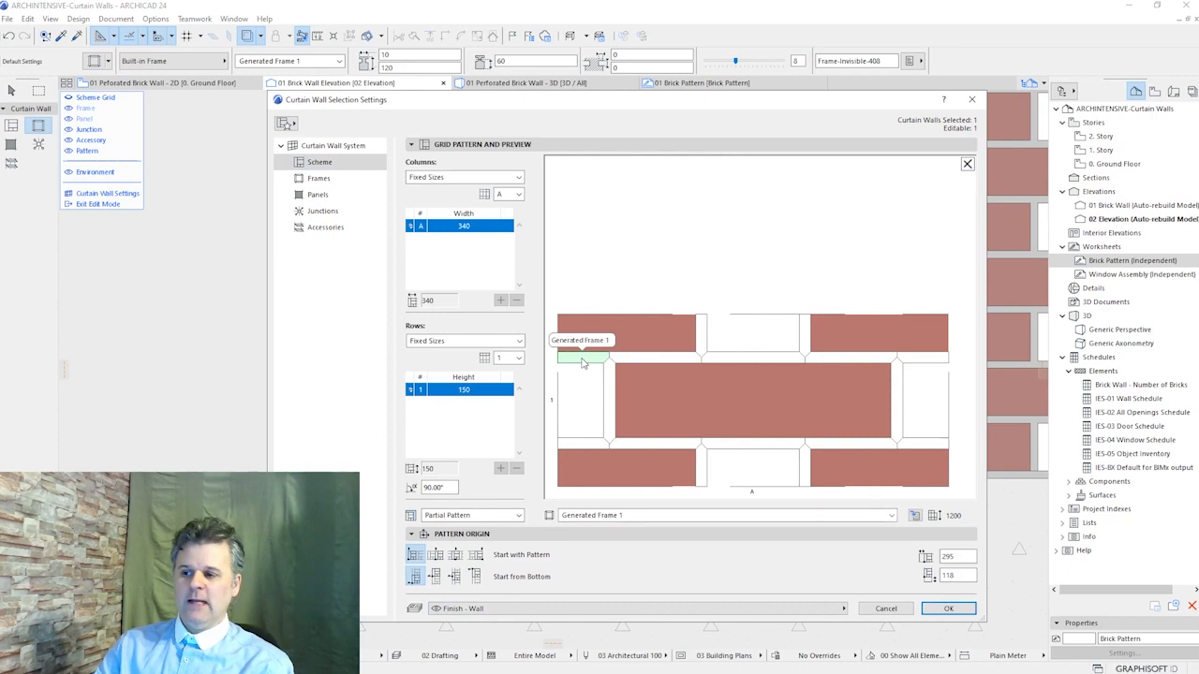
{"action": "left_click", "coordinate": [582, 444], "text": "shift"}
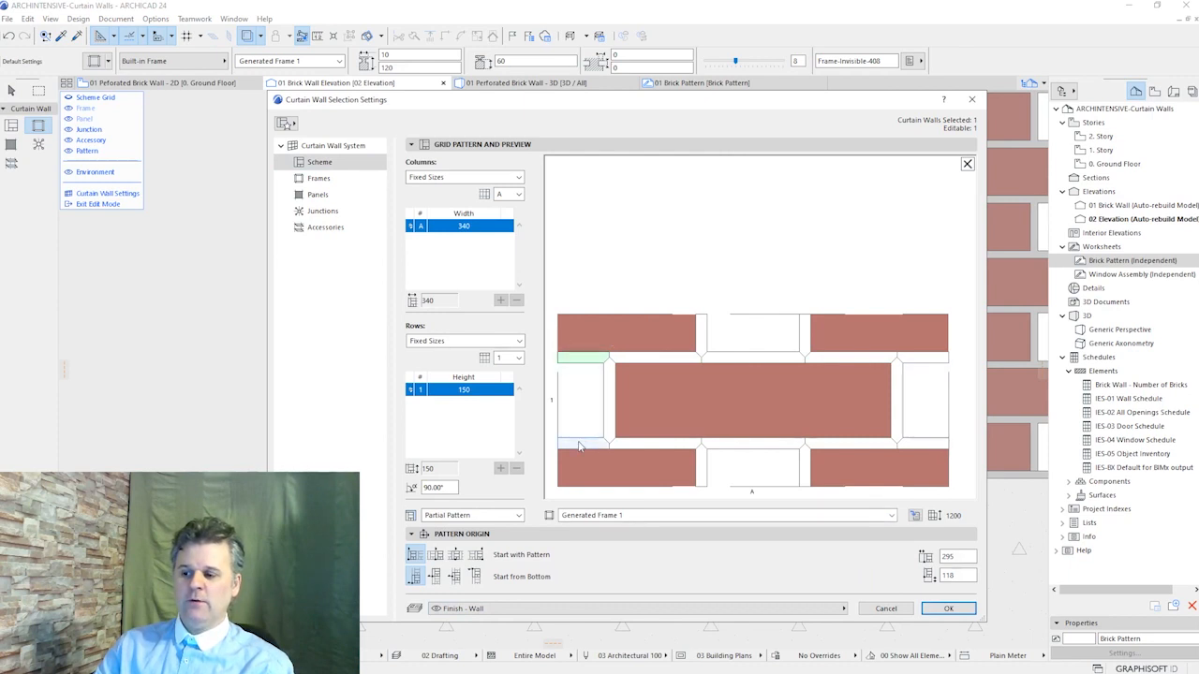
{"action": "left_click", "coordinate": [731, 442], "text": "shift"}
{"action": "left_click", "coordinate": [755, 358], "text": "shift"}
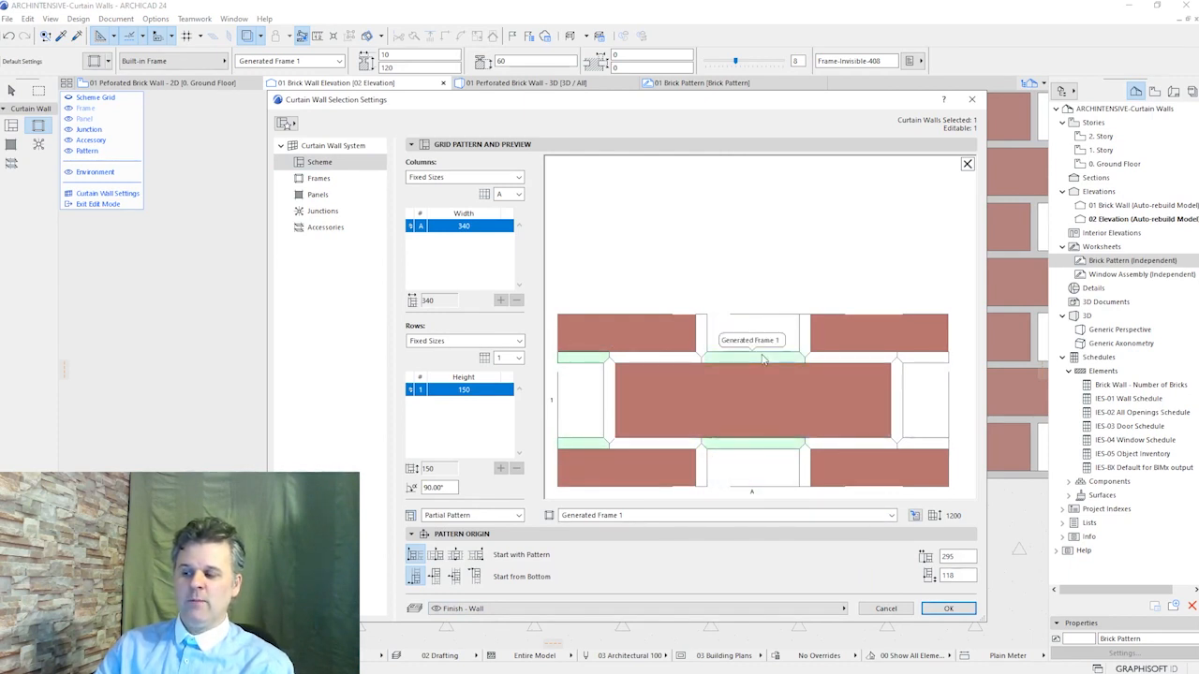
{"action": "left_click", "coordinate": [933, 360], "text": "shift"}
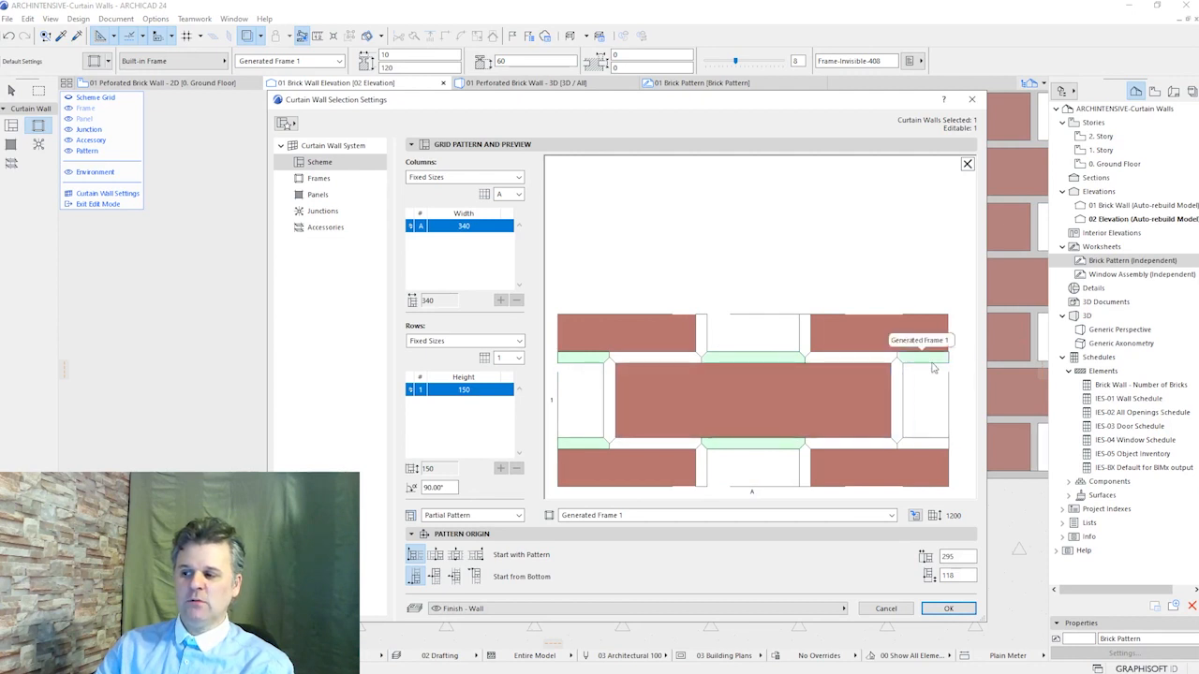
{"action": "left_click", "coordinate": [923, 443], "text": "shift"}
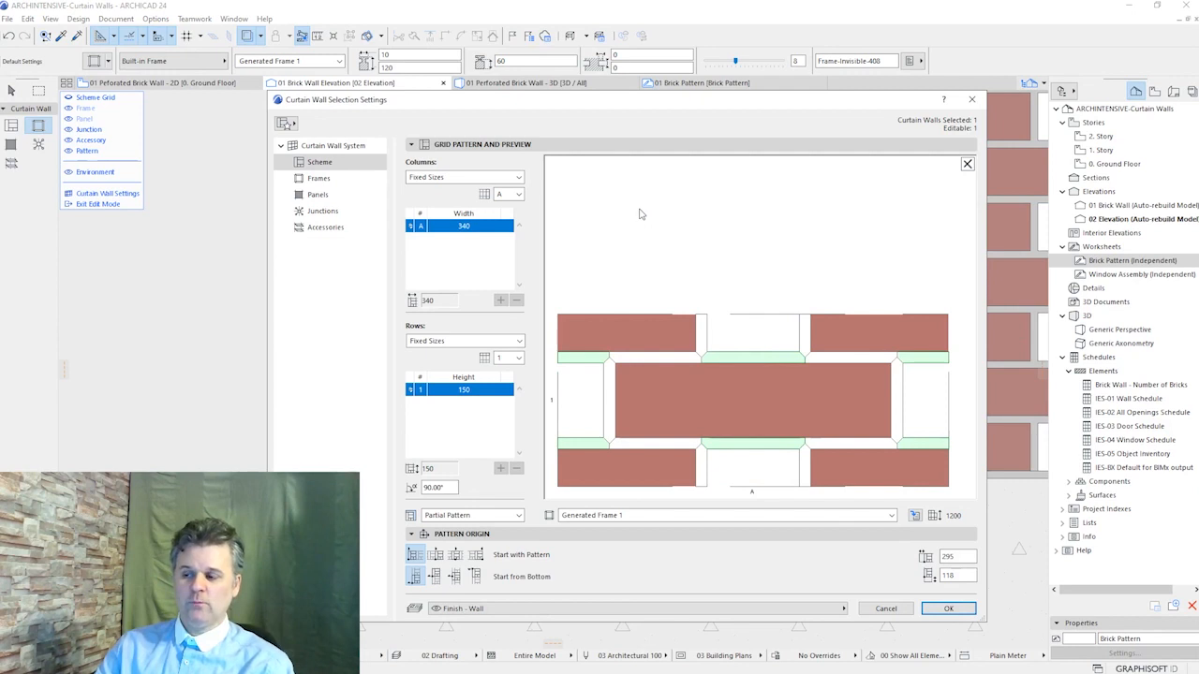
{"action": "left_click", "coordinate": [661, 517]}
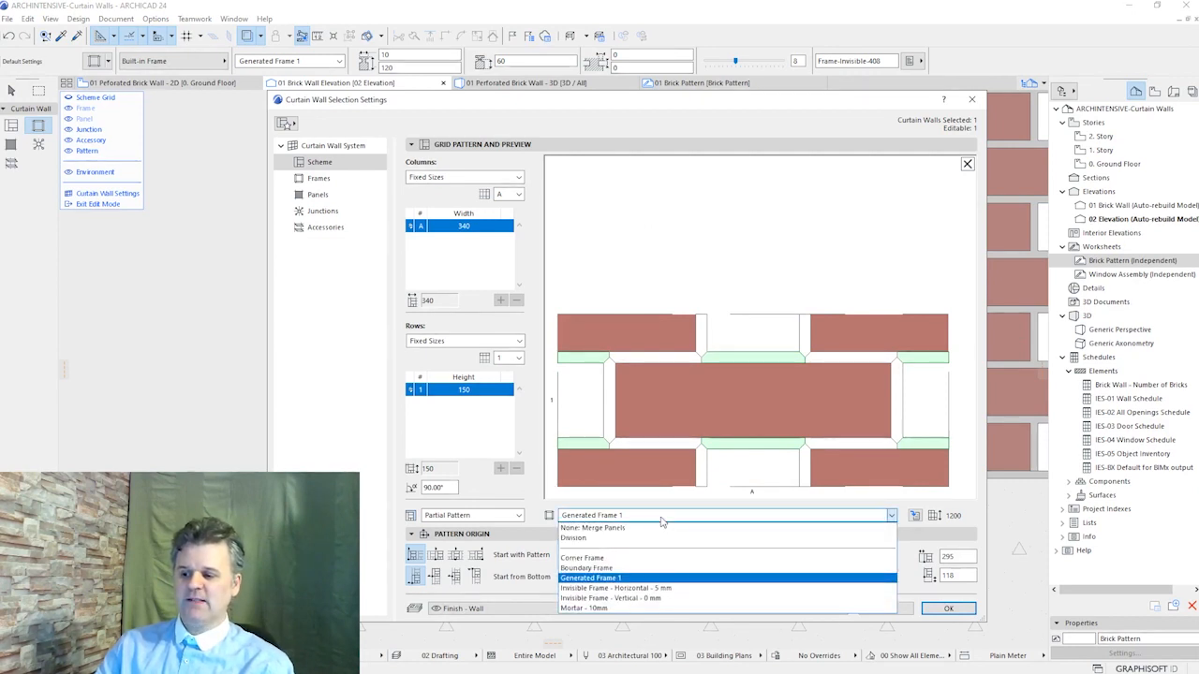
{"action": "left_click", "coordinate": [643, 589]}
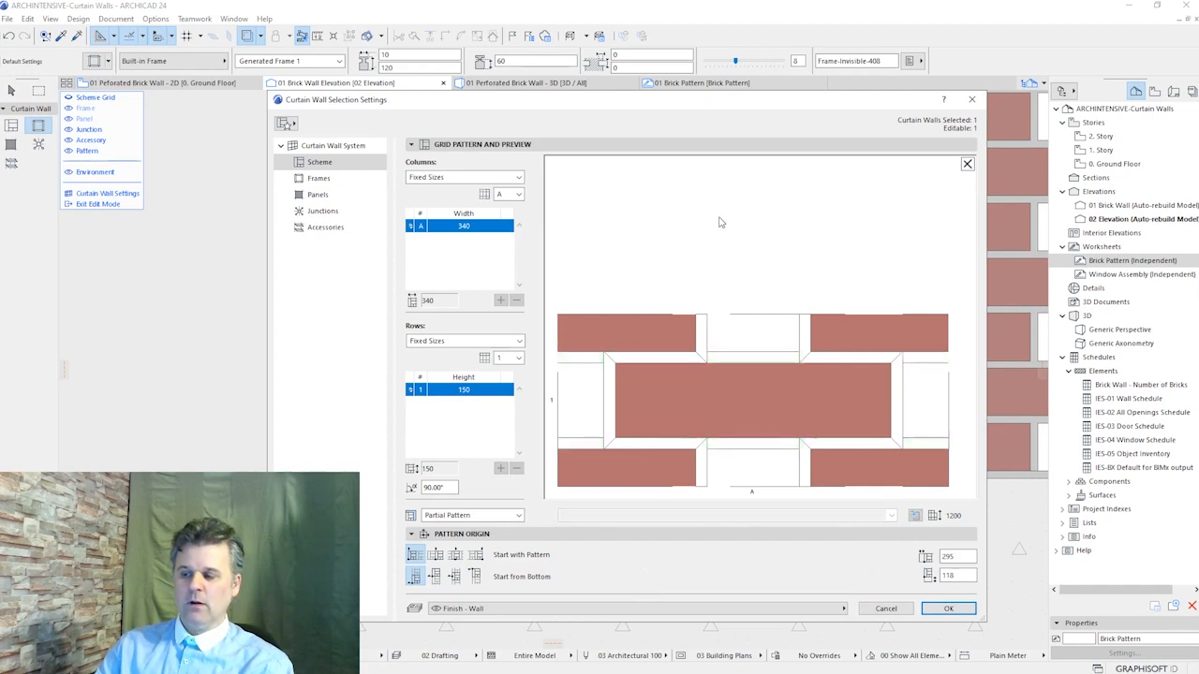
Assign the Invisible Frame - Vertical - 0 mm class to all six vertical frame segments in the scheme pattern
{"action": "left_click", "coordinate": [607, 396]}
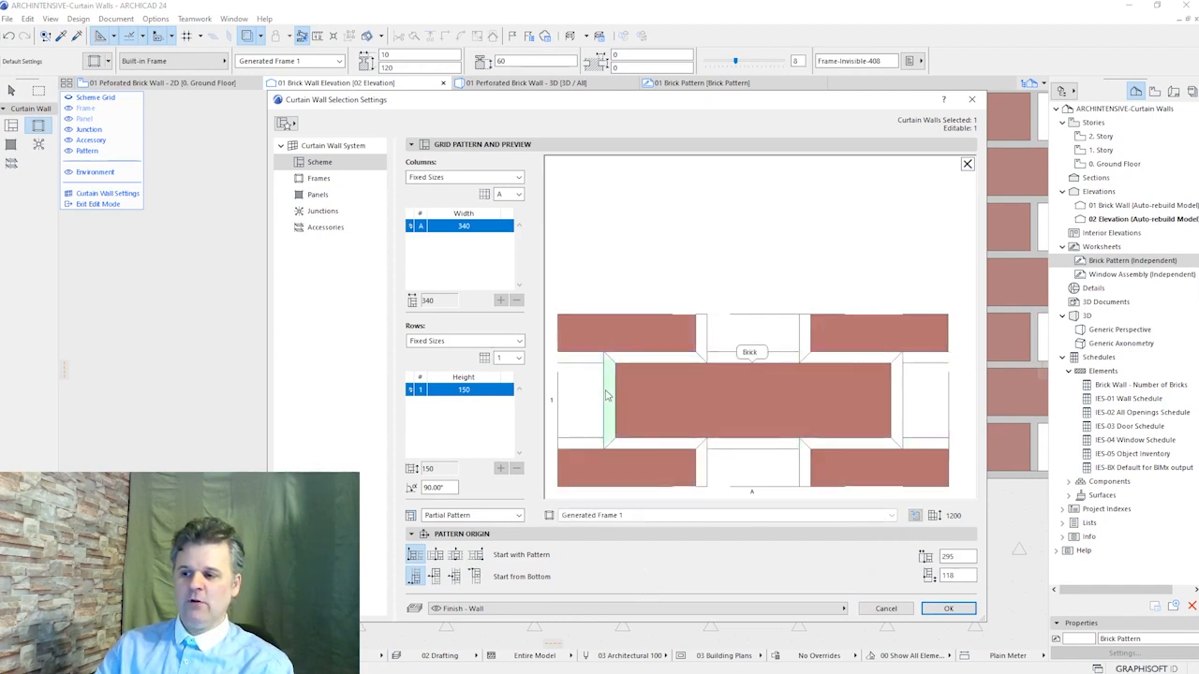
{"action": "left_click", "coordinate": [702, 336], "text": "shift"}
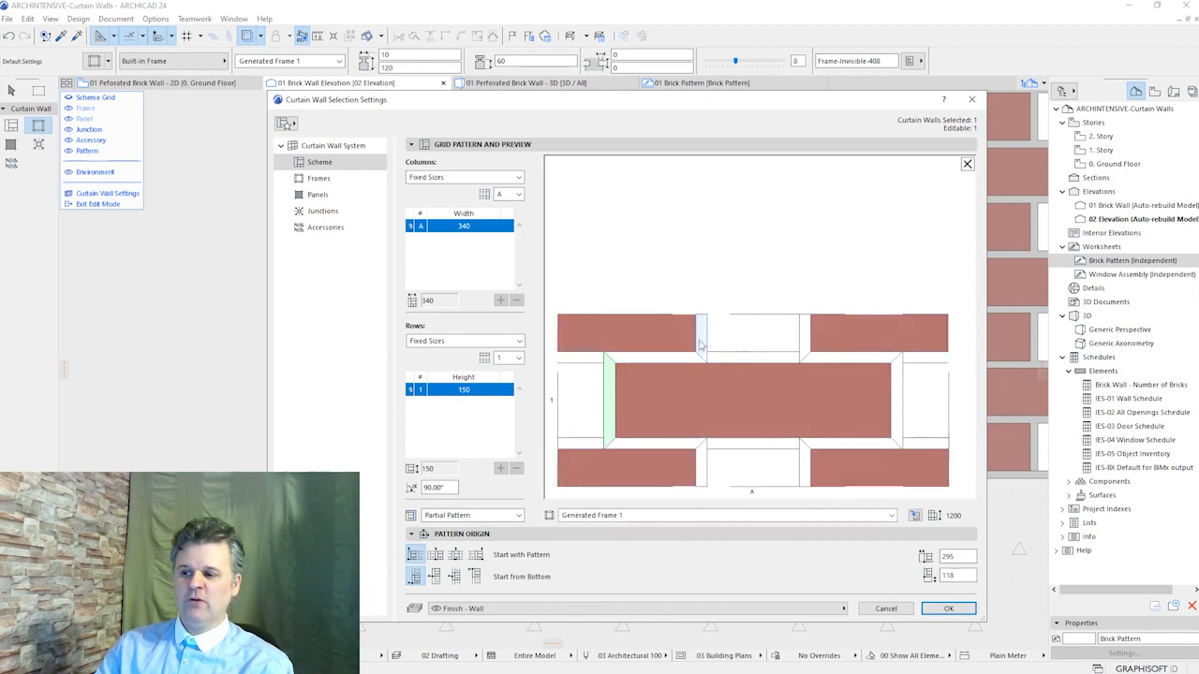
{"action": "left_click", "coordinate": [703, 468], "text": "shift"}
{"action": "left_click", "coordinate": [804, 469], "text": "shift"}
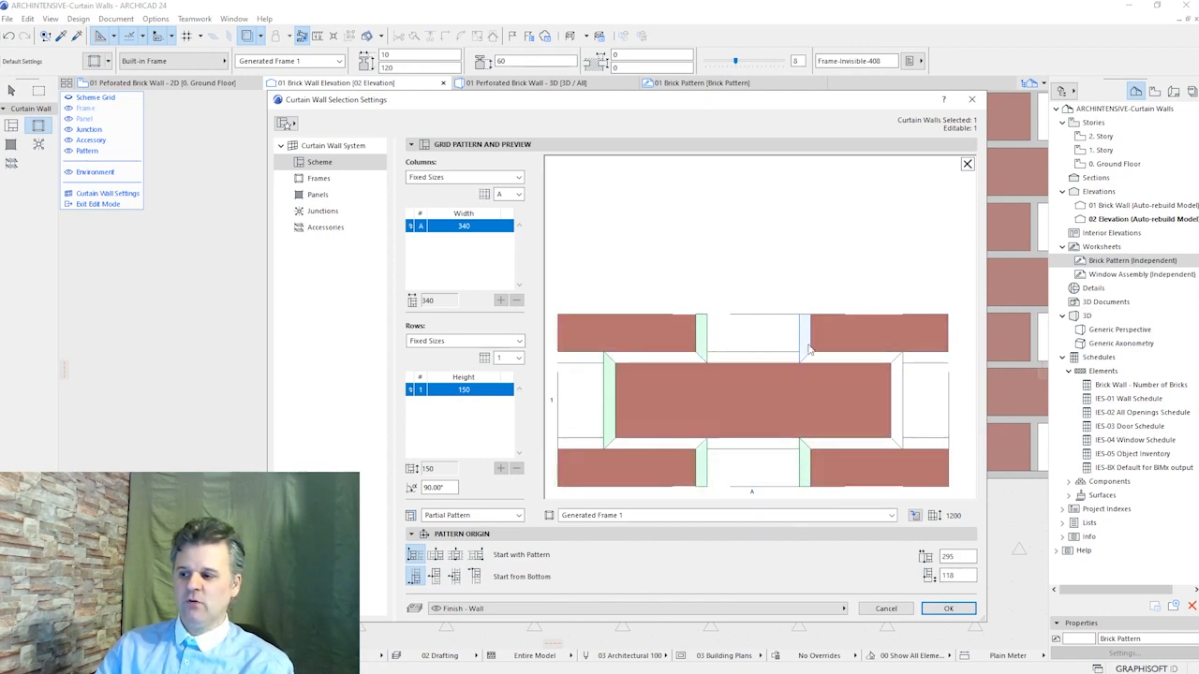
{"action": "left_click", "coordinate": [807, 337], "text": "shift"}
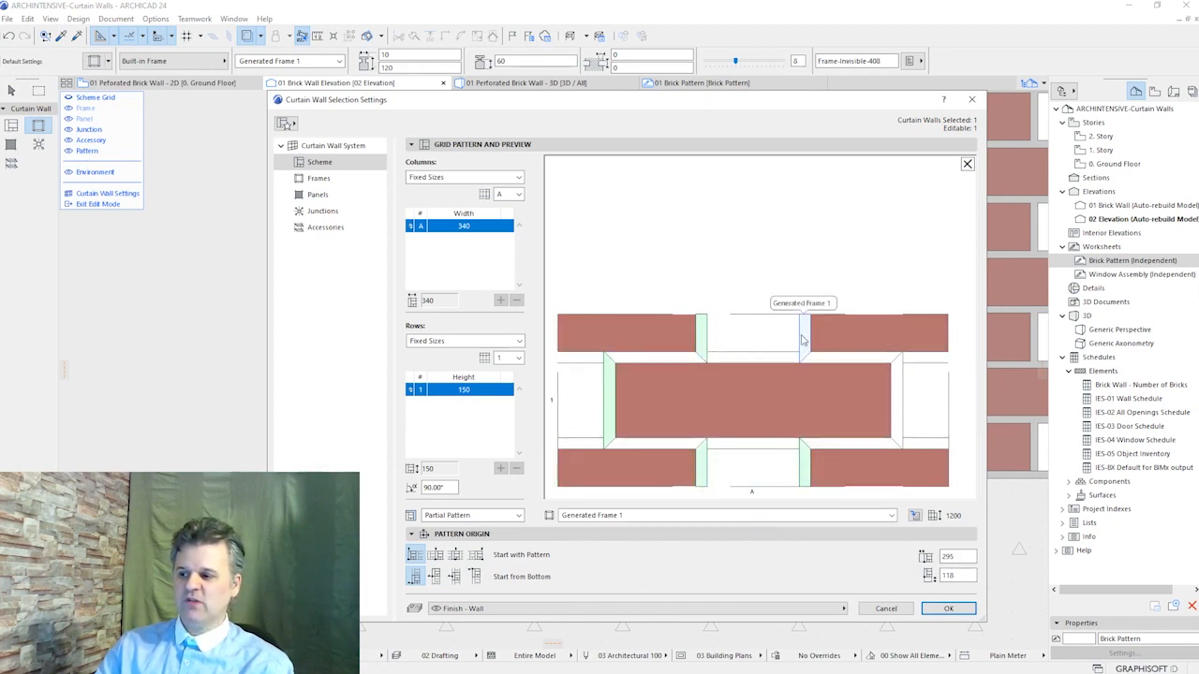
{"action": "left_click", "coordinate": [904, 397], "text": "shift"}
{"action": "left_click", "coordinate": [671, 518]}
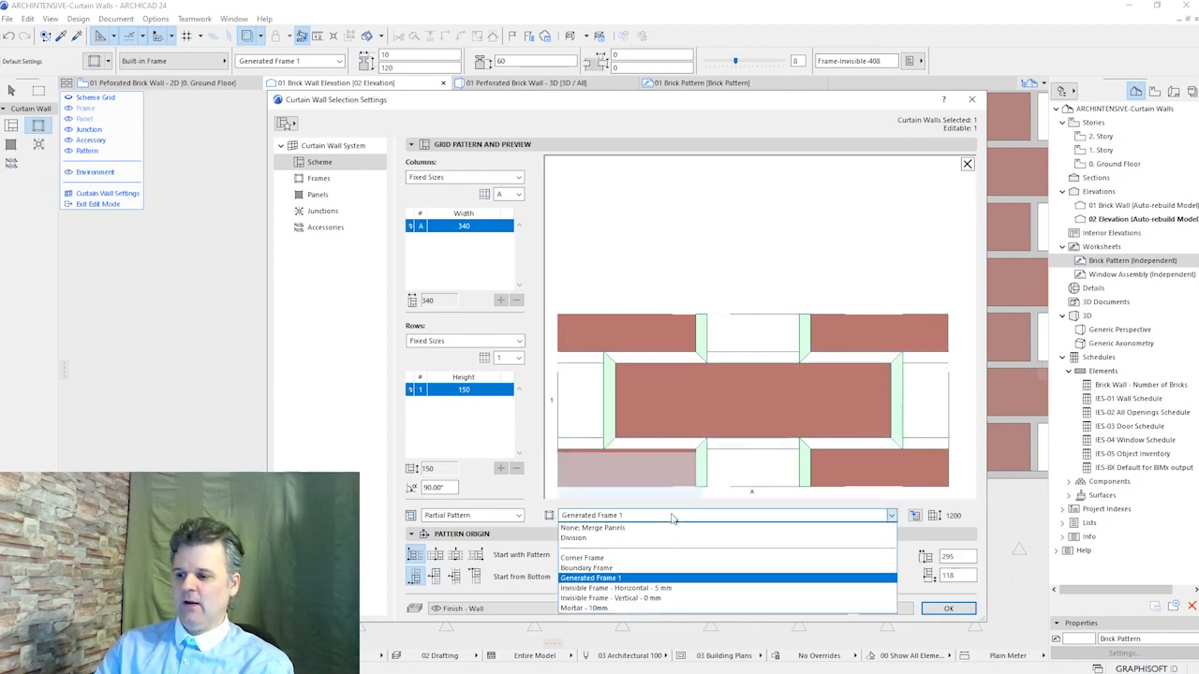
{"action": "left_click", "coordinate": [649, 605]}
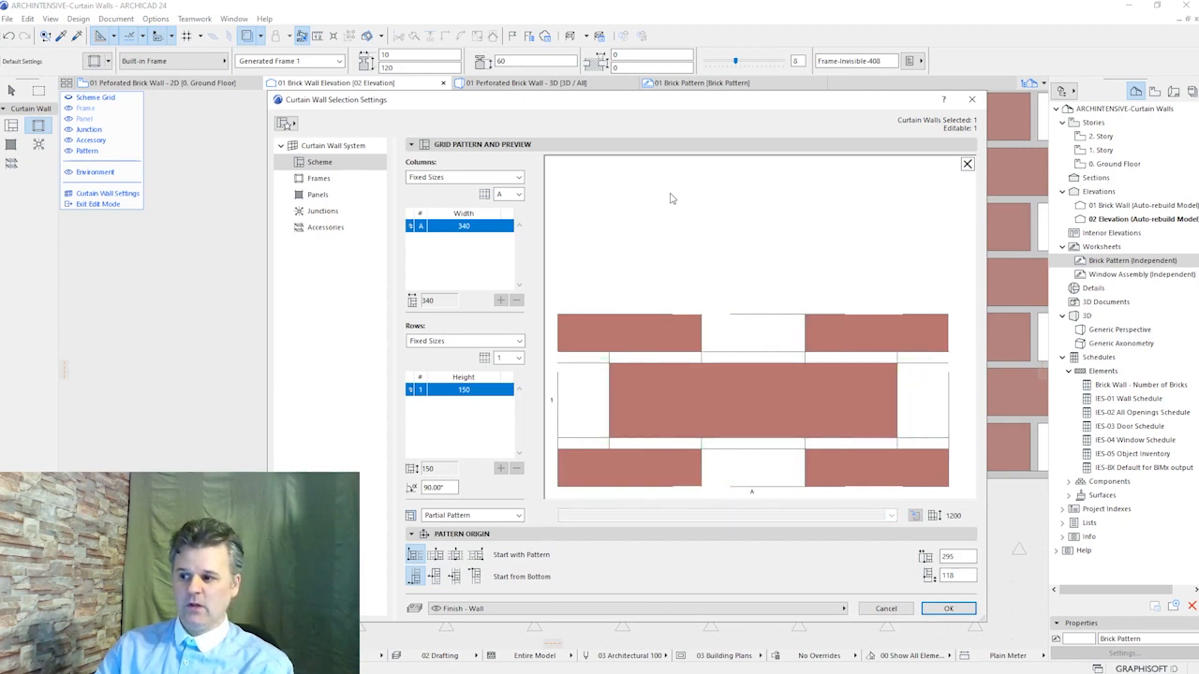
Apply the curtain wall settings, exit the curtain wall's edit mode and clear the selection aids
{"action": "left_click", "coordinate": [948, 609]}
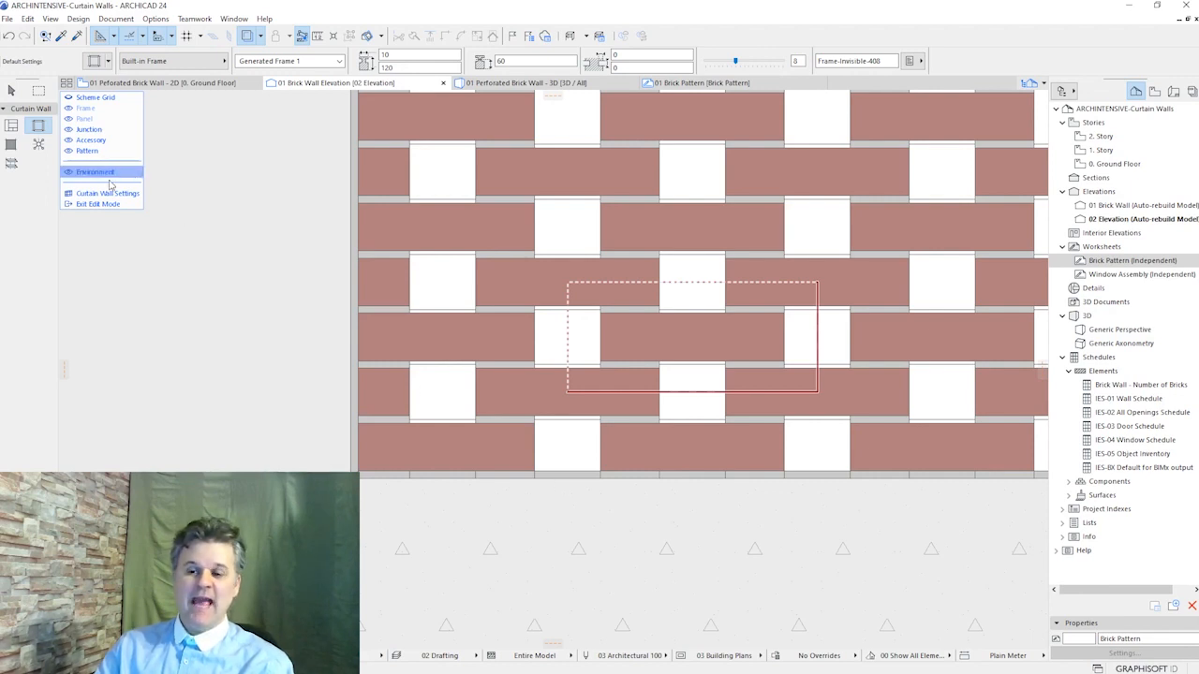
{"action": "left_click", "coordinate": [135, 205]}
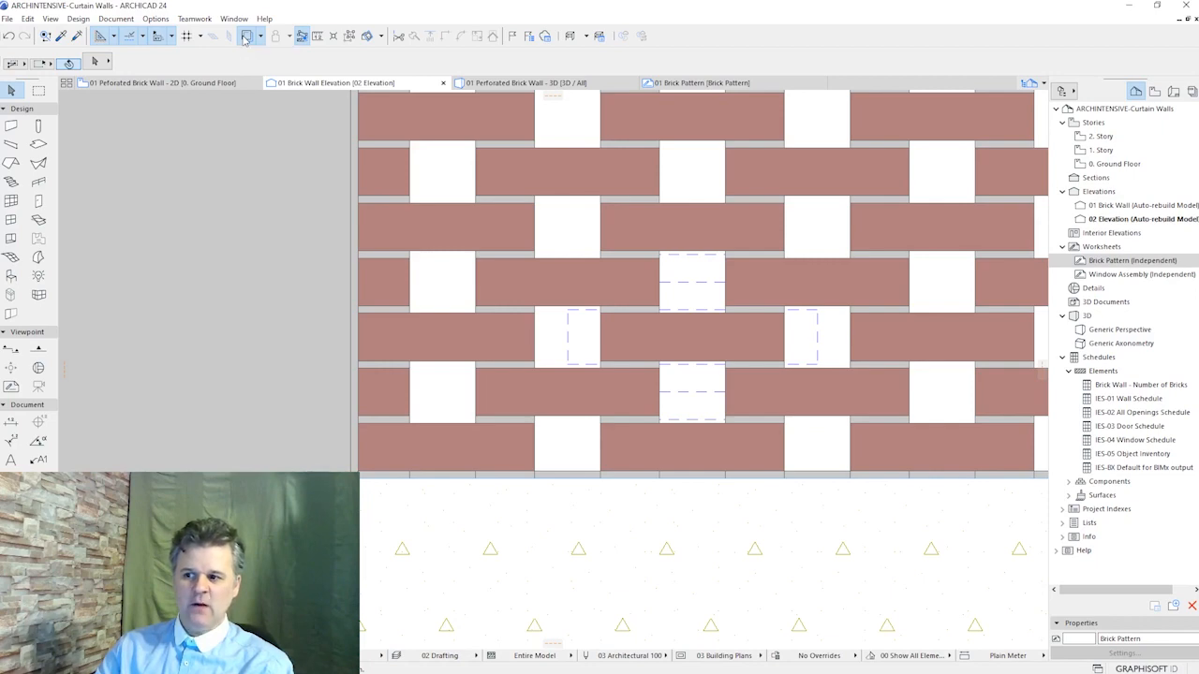
{"action": "key", "text": "Escape"}
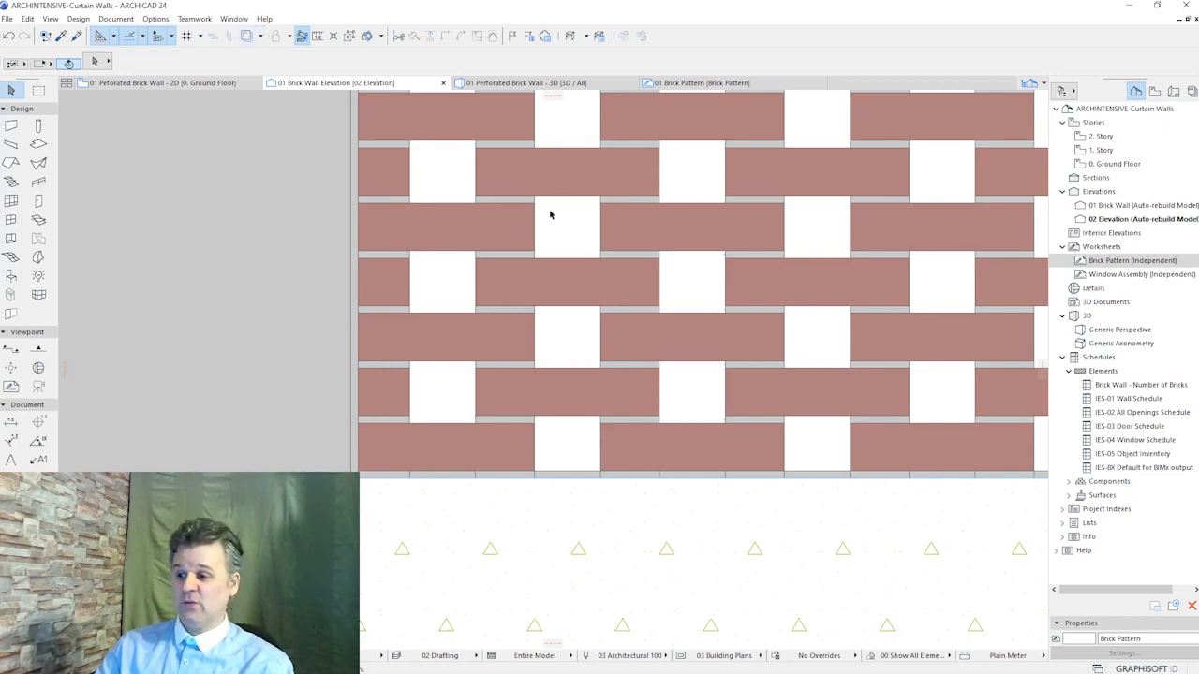
Change the perforated brick wall's Boundary Frame class to the Invisible frame type and apply the curtain wall settings
{"action": "scroll", "coordinate": [550, 215], "scroll_direction": "down", "scroll_amount": 5}
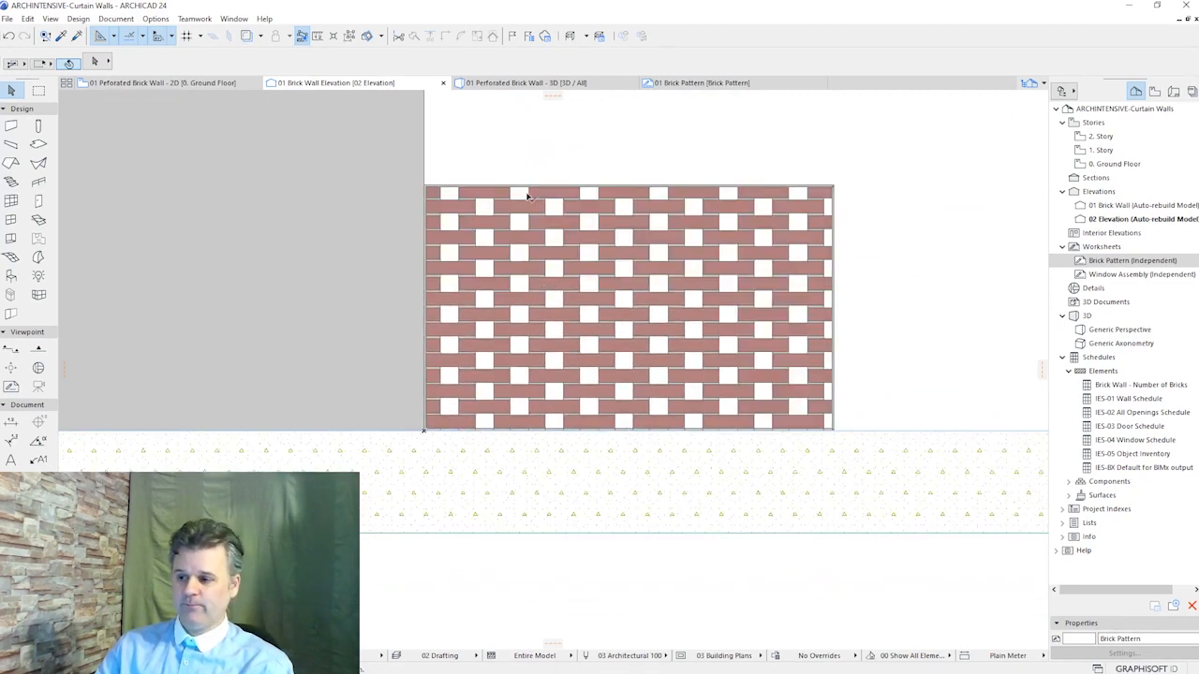
{"action": "left_click", "coordinate": [640, 197]}
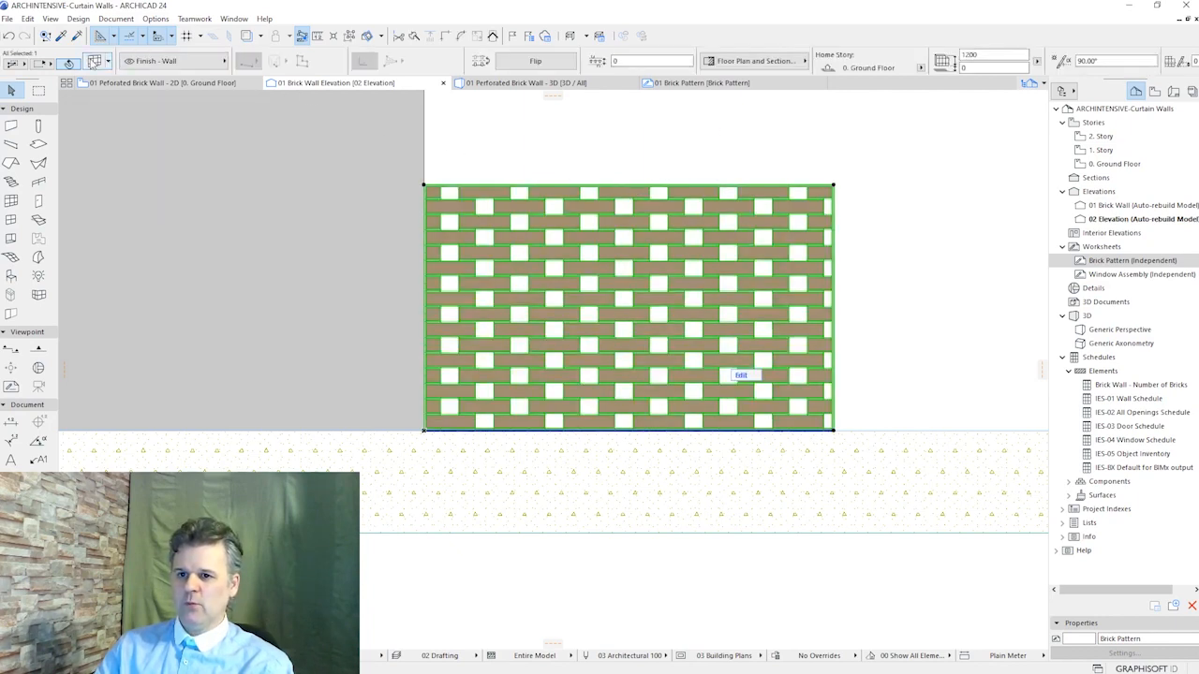
{"action": "left_click", "coordinate": [95, 62]}
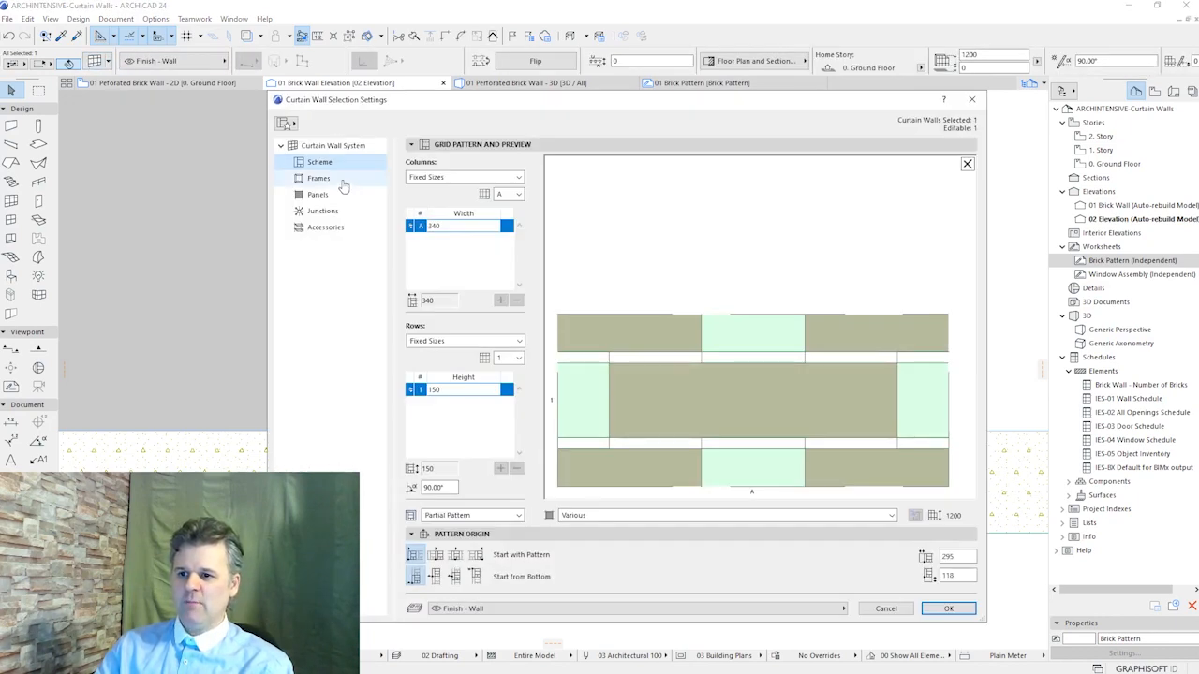
{"action": "left_click", "coordinate": [332, 179]}
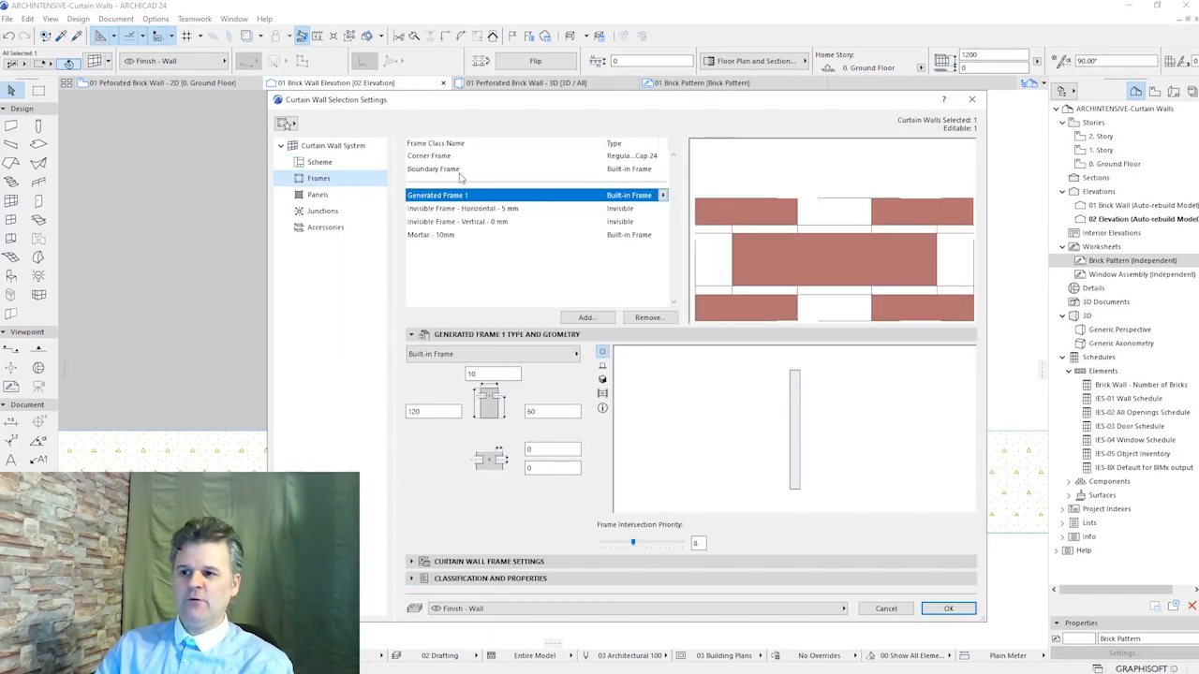
{"action": "left_click", "coordinate": [459, 171]}
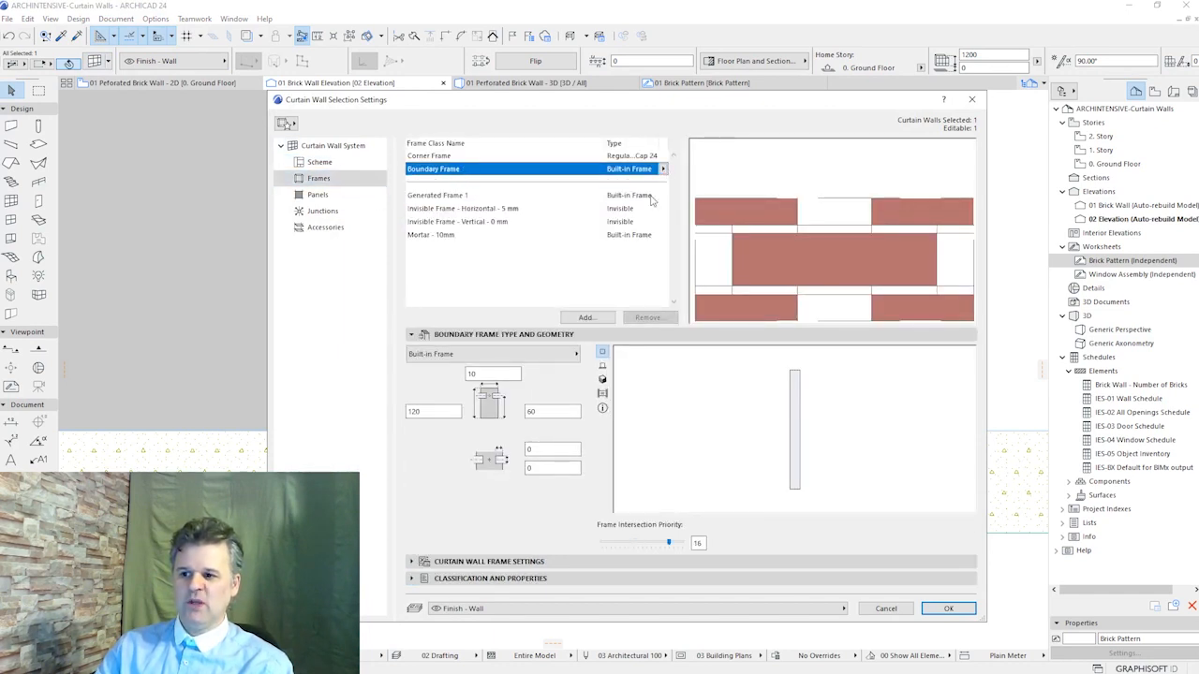
{"action": "left_click", "coordinate": [499, 361]}
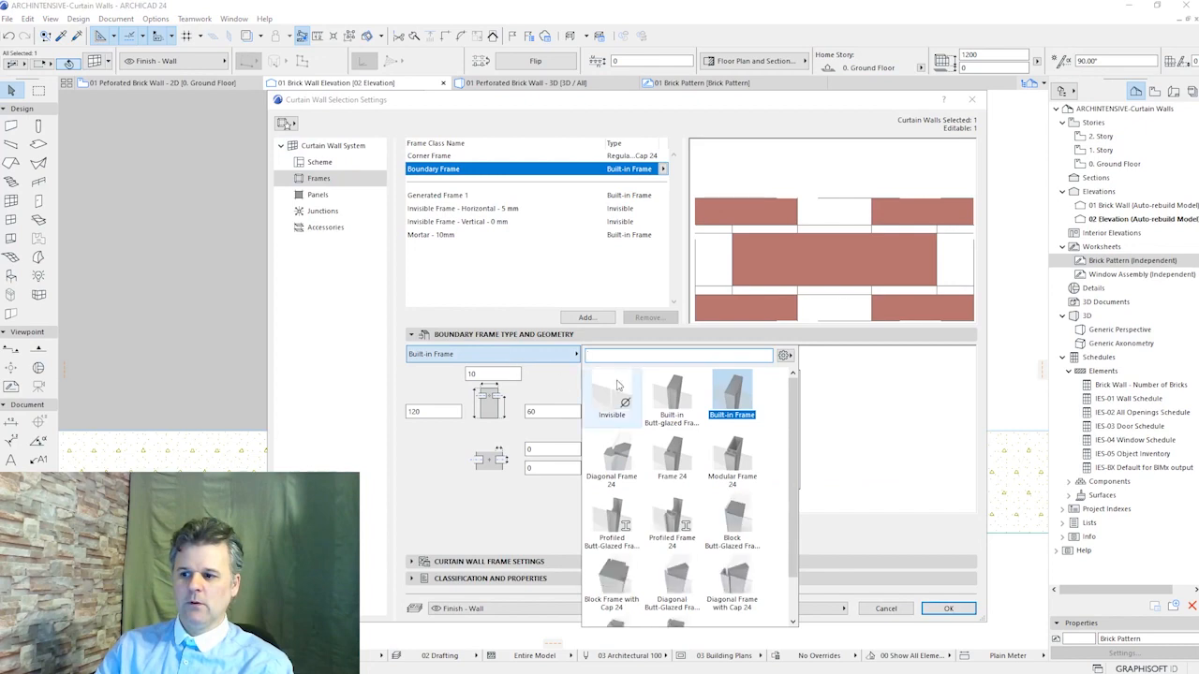
{"action": "left_click", "coordinate": [611, 398]}
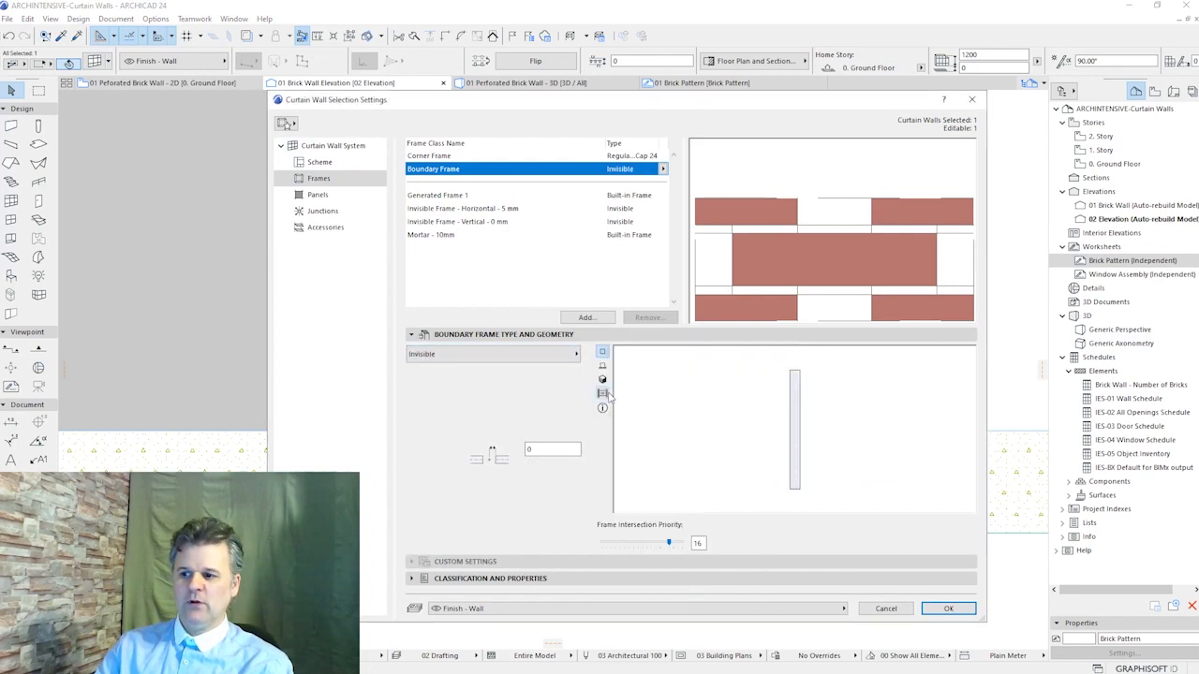
{"action": "left_click", "coordinate": [968, 611]}
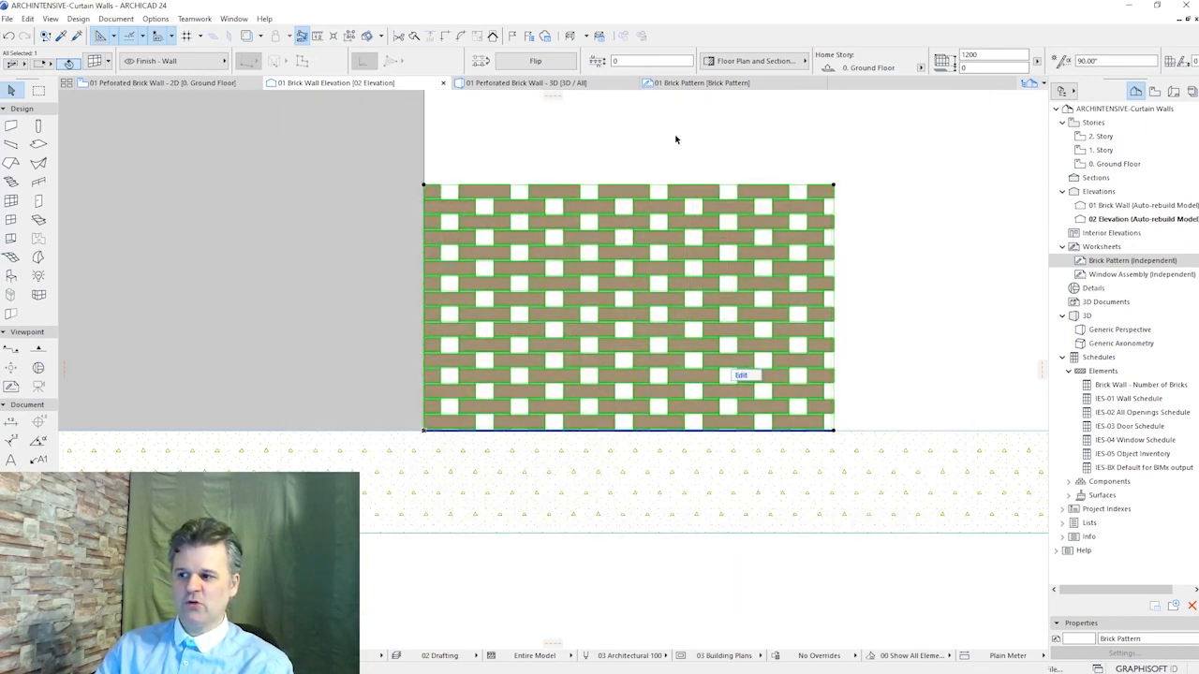
{"action": "left_click", "coordinate": [675, 139]}
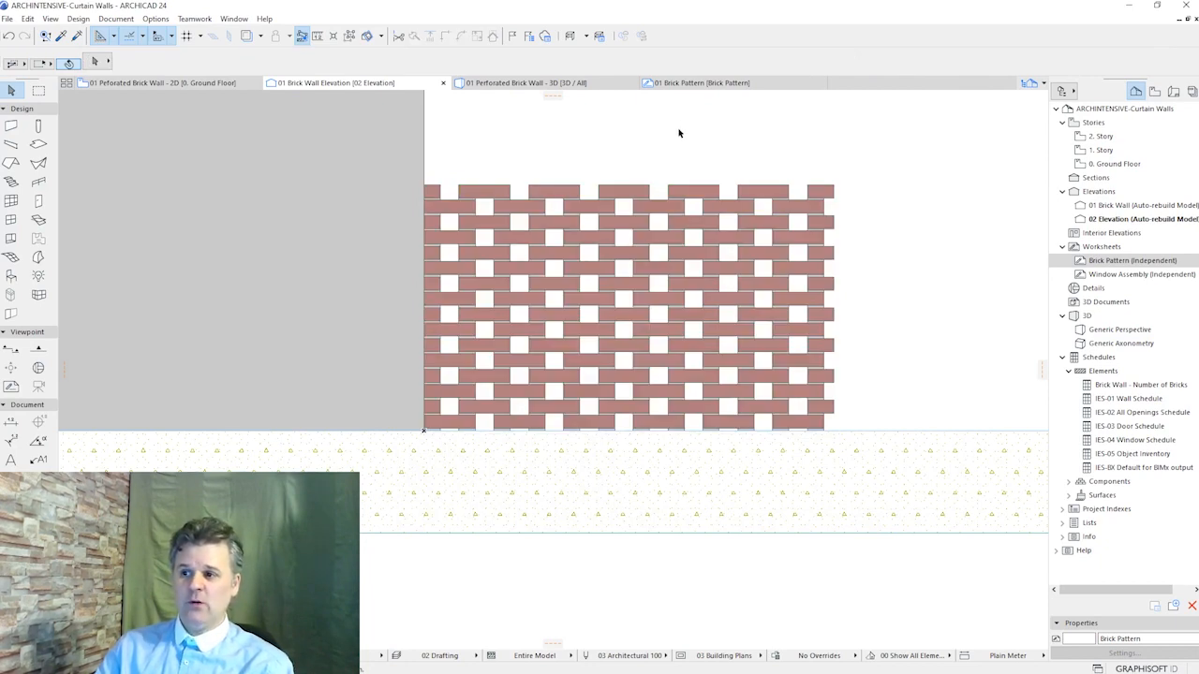
In the 3D view, stretch the brick wall's free end along its base line to the corner of the opposite concrete wall
{"action": "left_click", "coordinate": [545, 85]}
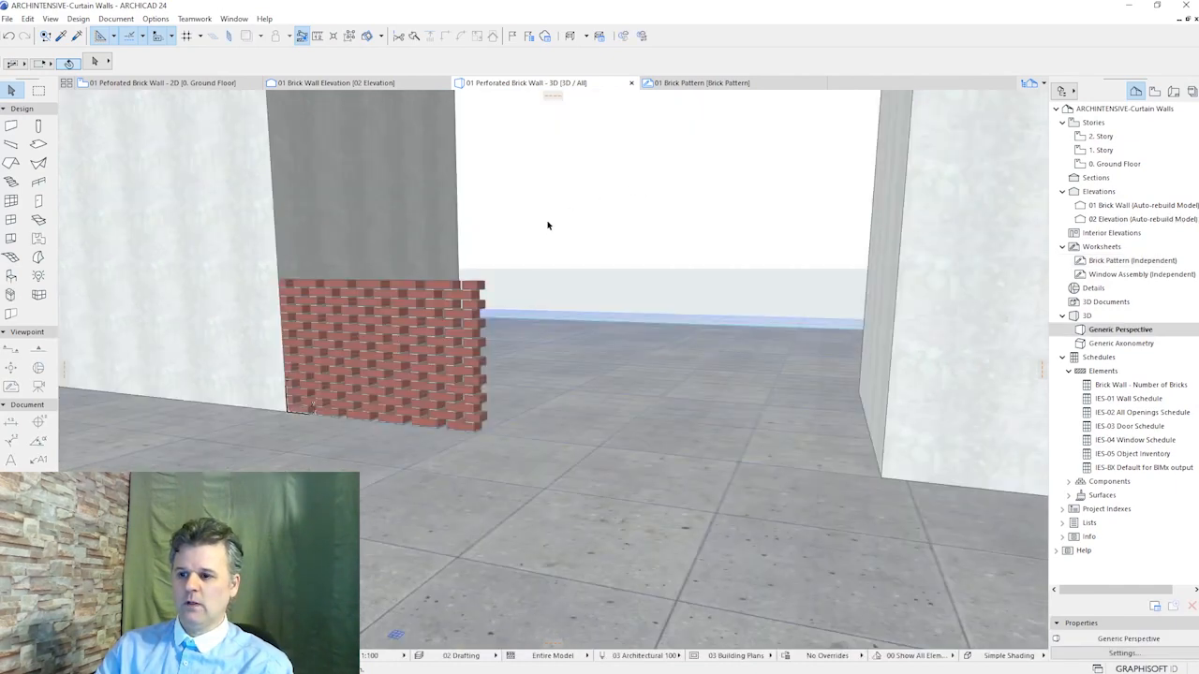
{"action": "left_click", "coordinate": [462, 301]}
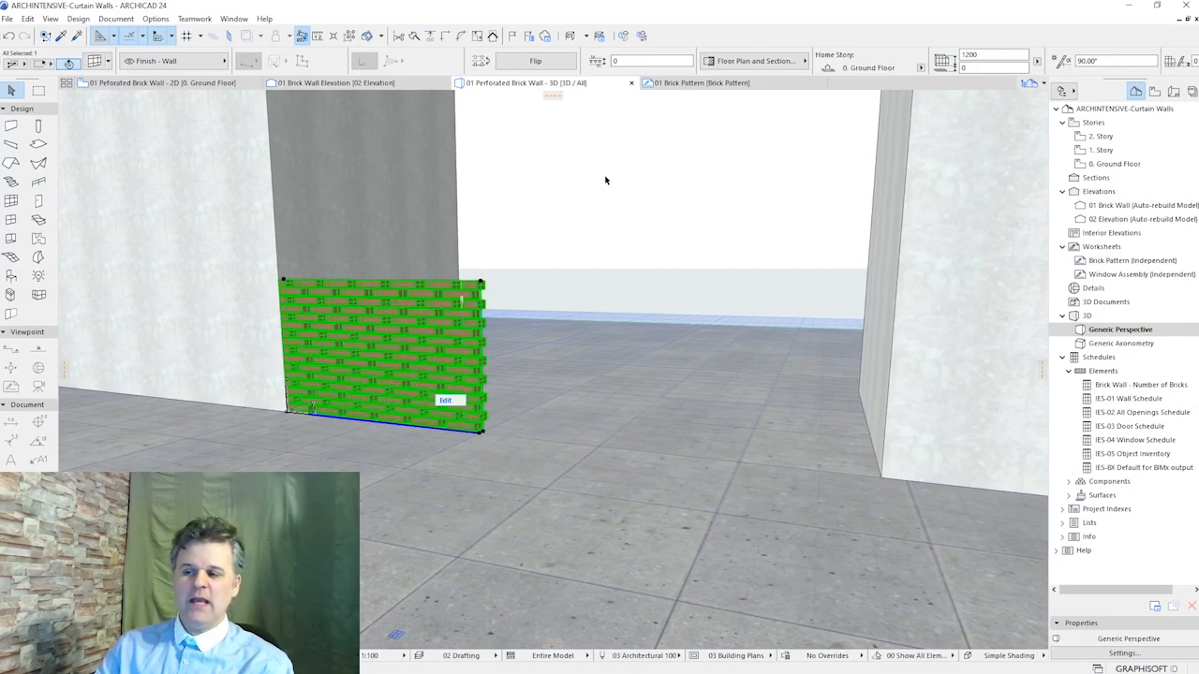
{"action": "left_click", "coordinate": [482, 431]}
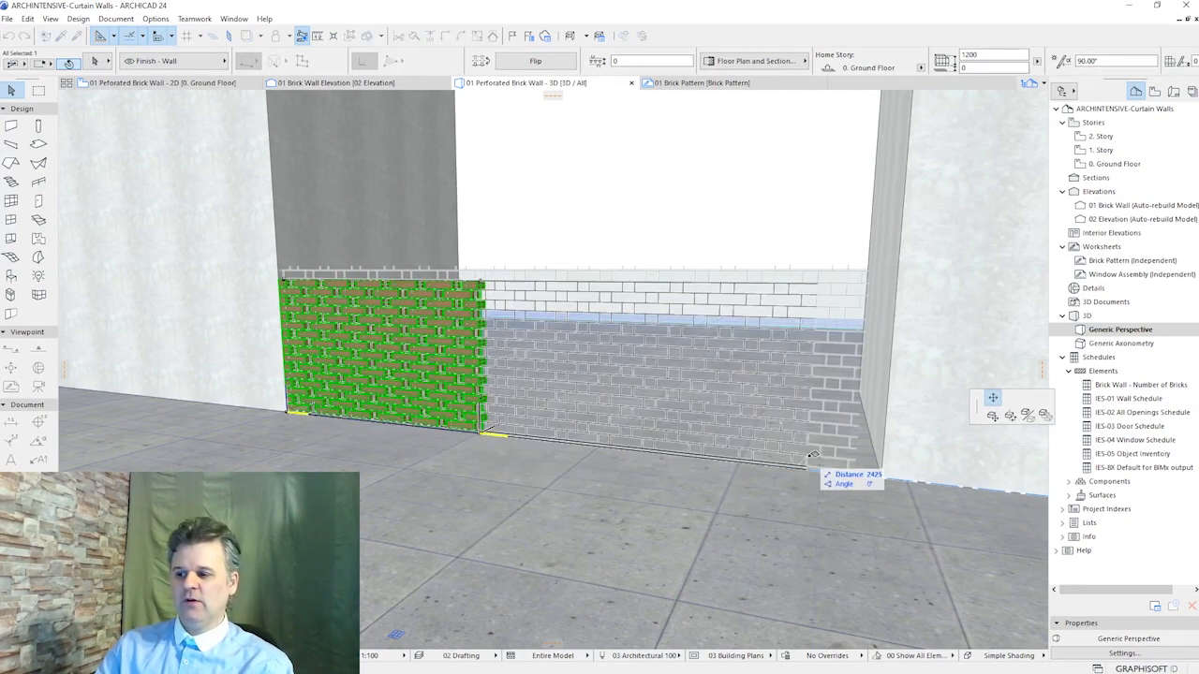
{"action": "left_click", "coordinate": [887, 475]}
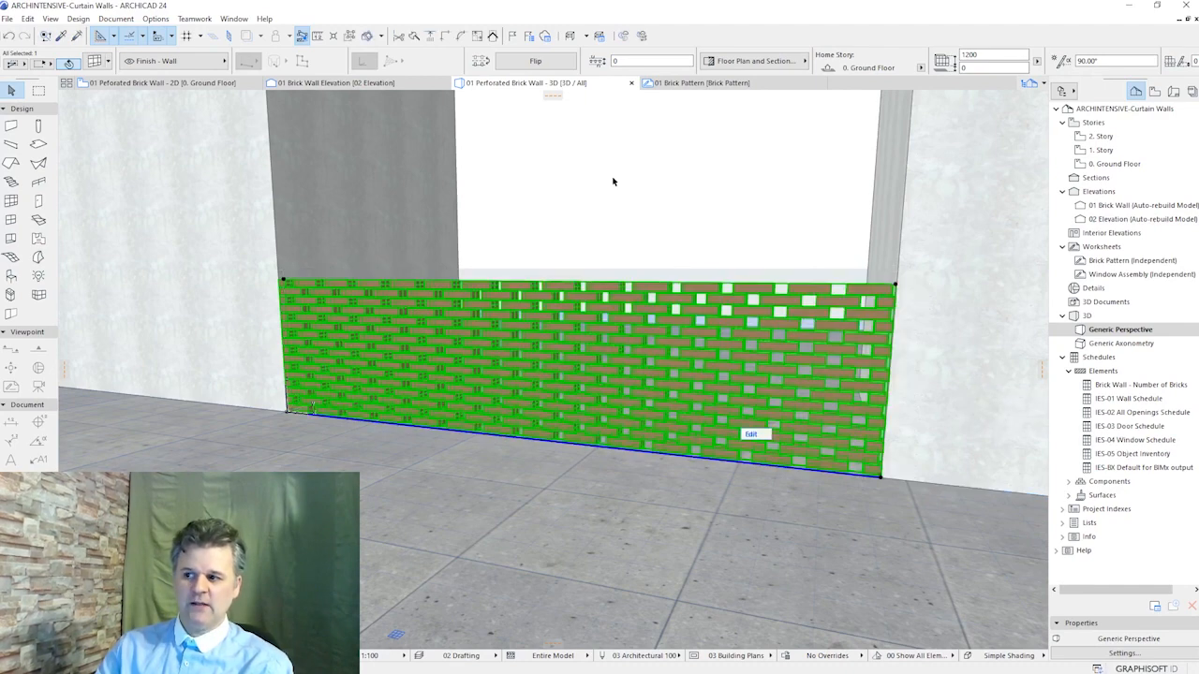
Set the brick curtain wall's height to 2400 and deselect it
{"action": "left_click", "coordinate": [974, 55]}
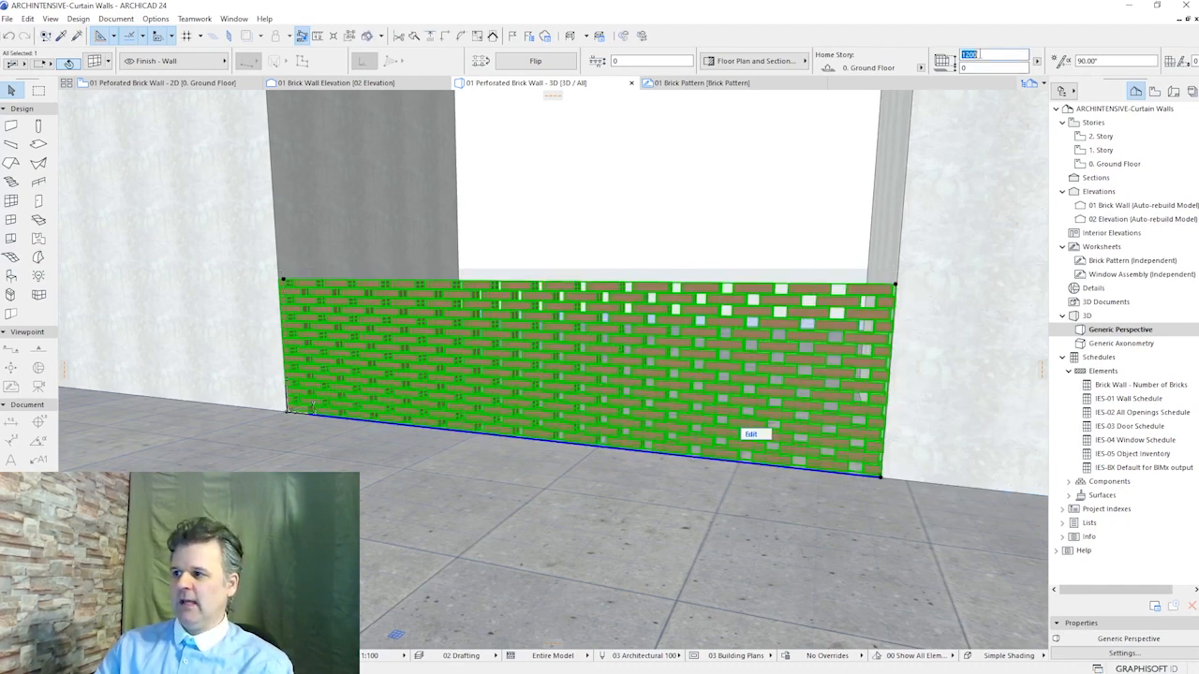
{"action": "type", "text": "2"}
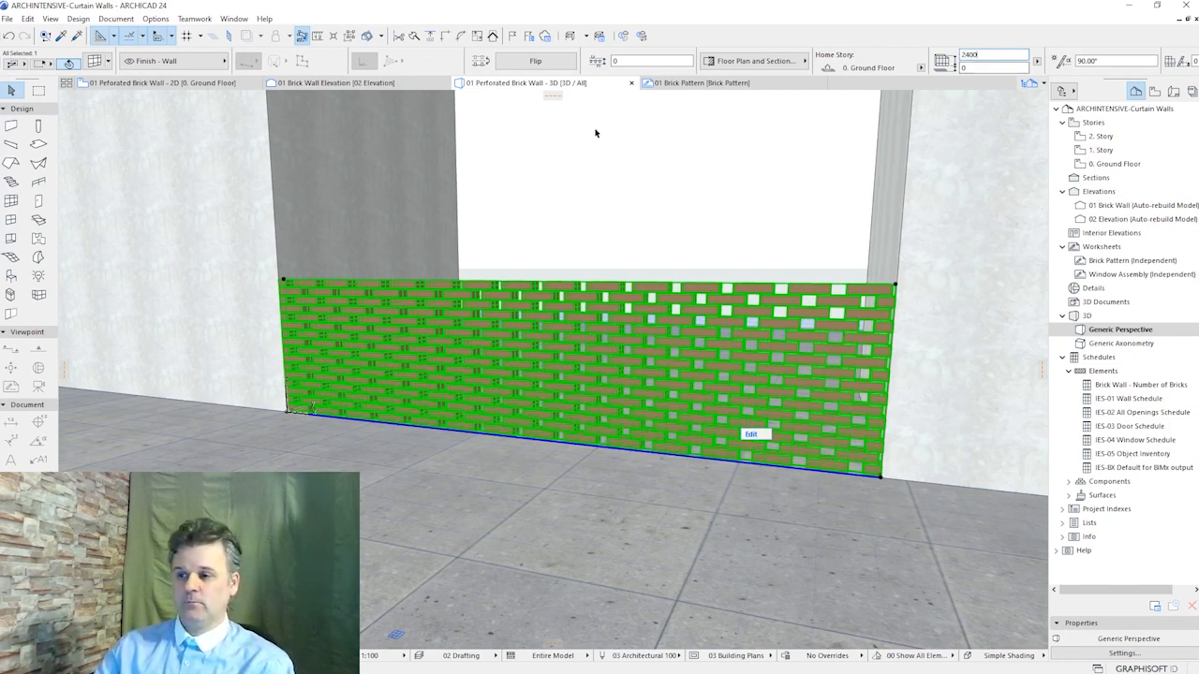
{"action": "key", "text": "Return"}
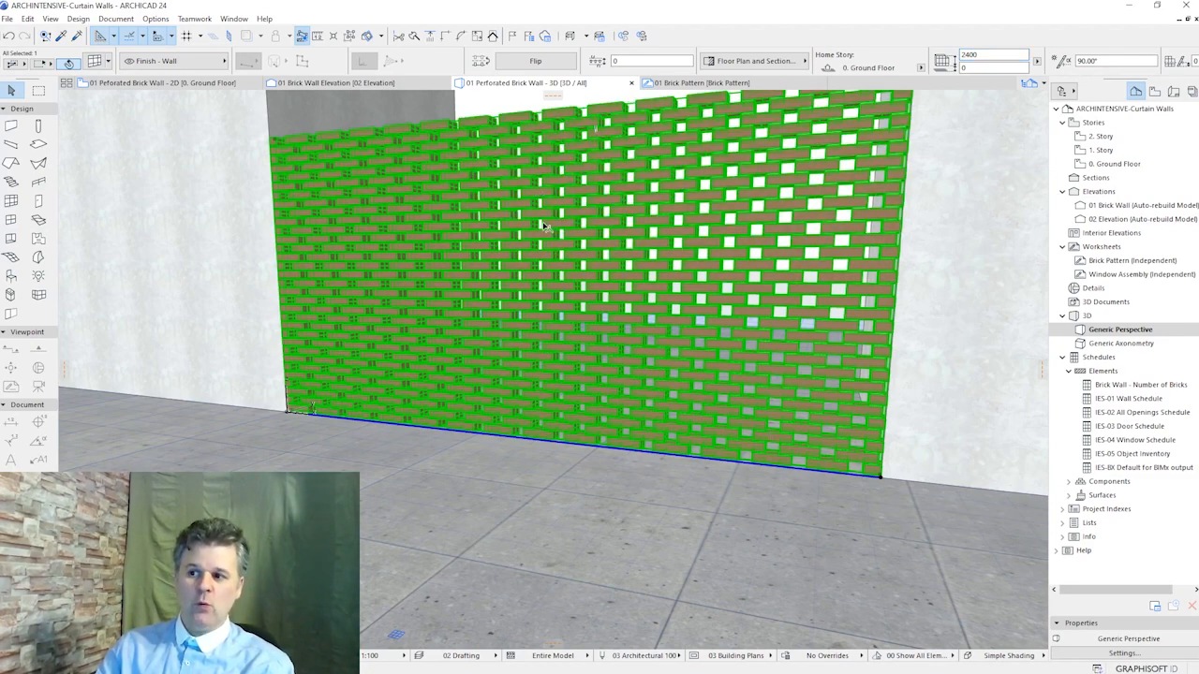
{"action": "middle_click_drag", "start_coordinate": [543, 226], "coordinate": [490, 254], "text": "shift"}
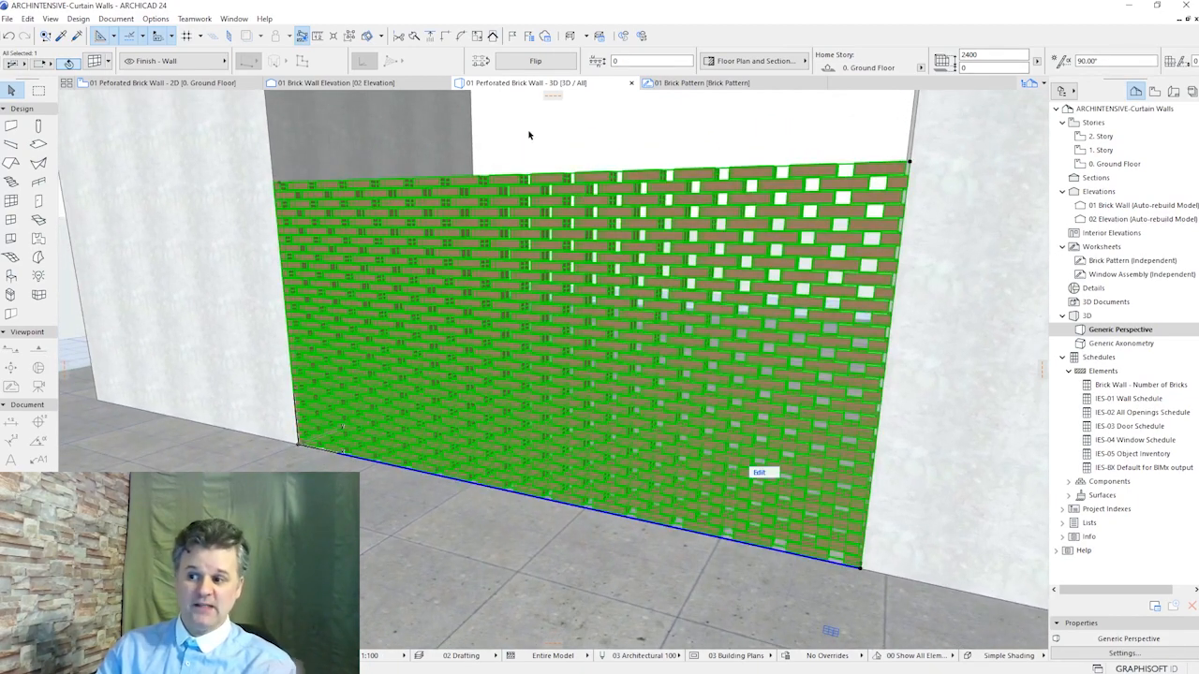
{"action": "left_click", "coordinate": [530, 135]}
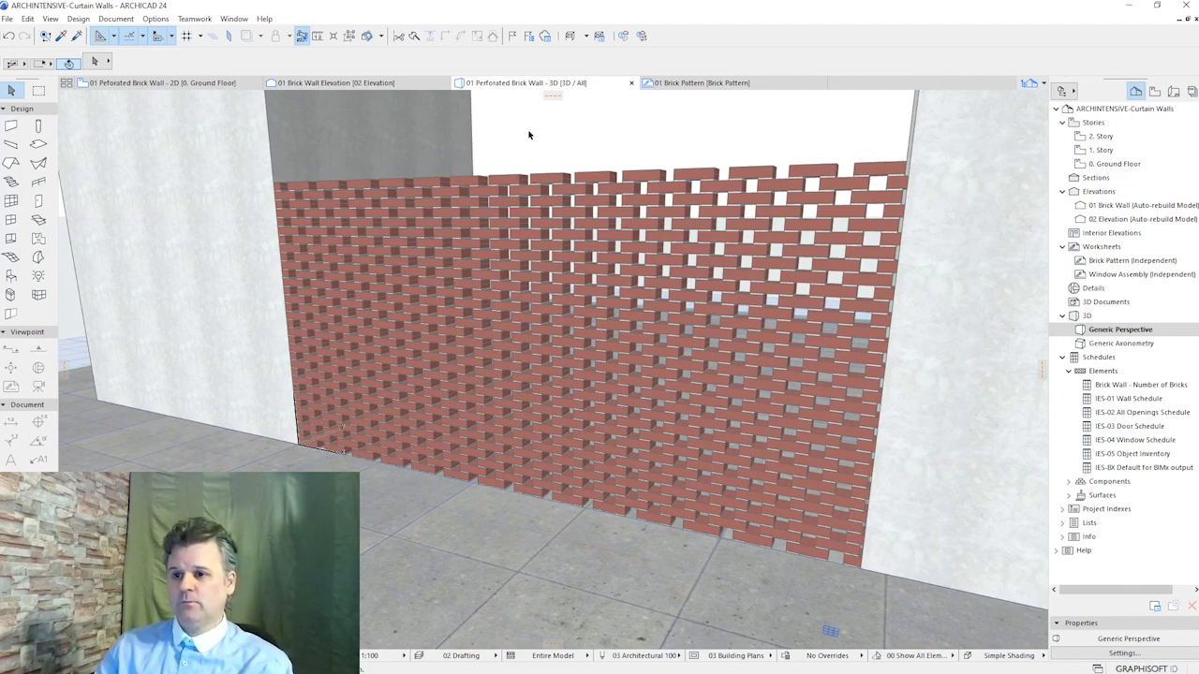
On the ground floor plan, set the brick wall's Show on Stories option to Home Story Only
{"action": "left_click", "coordinate": [202, 84]}
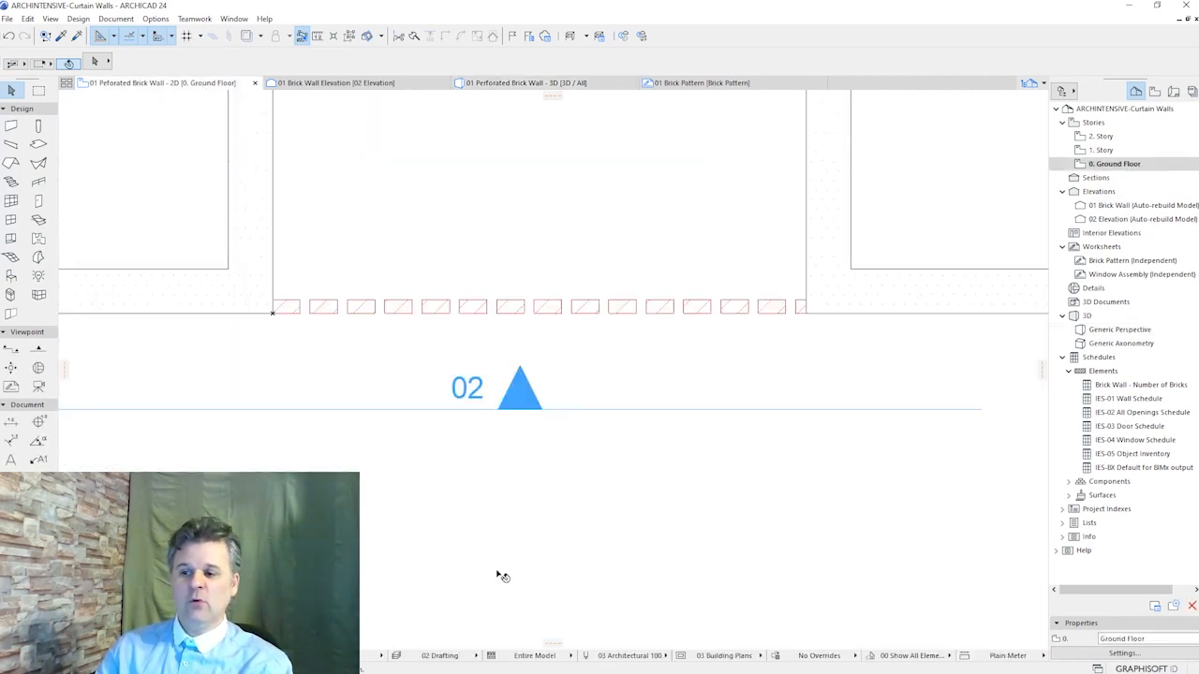
{"action": "left_click", "coordinate": [729, 315]}
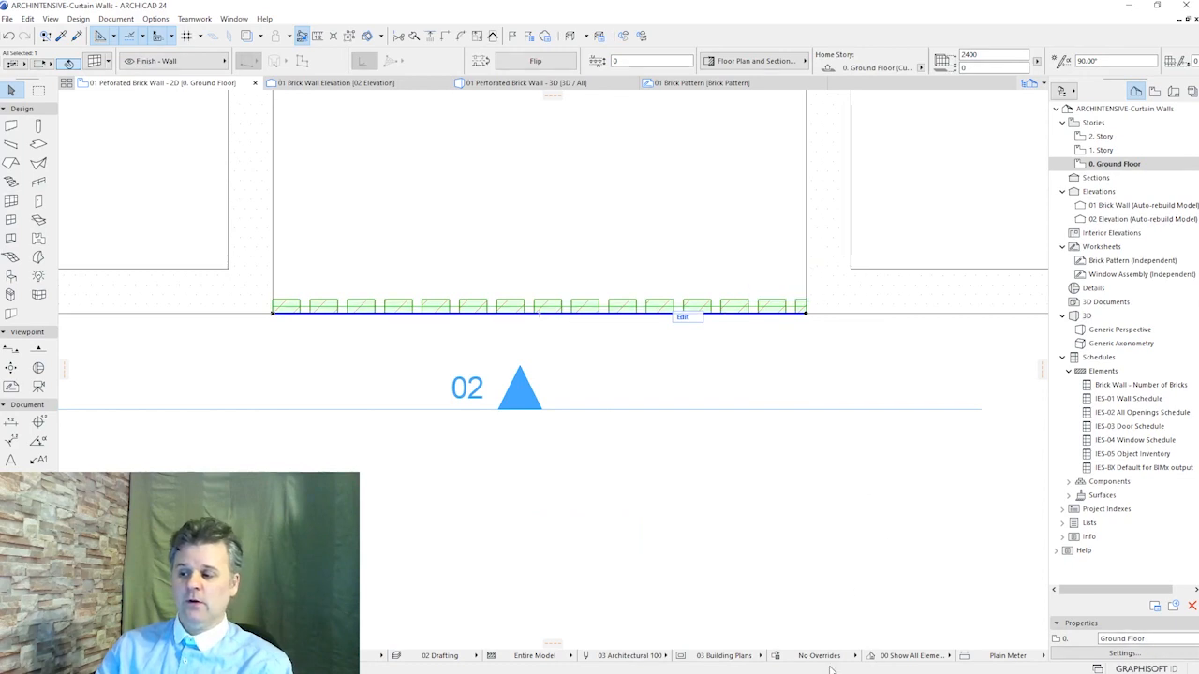
{"action": "left_click", "coordinate": [787, 66]}
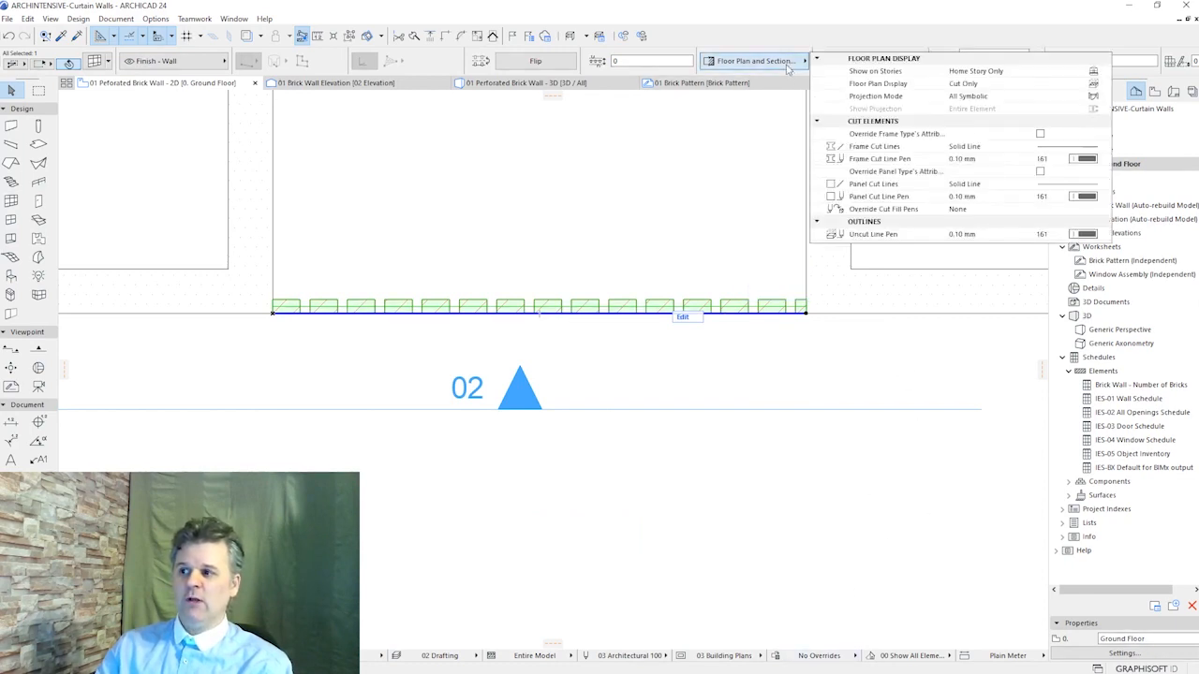
{"action": "left_click", "coordinate": [1106, 73]}
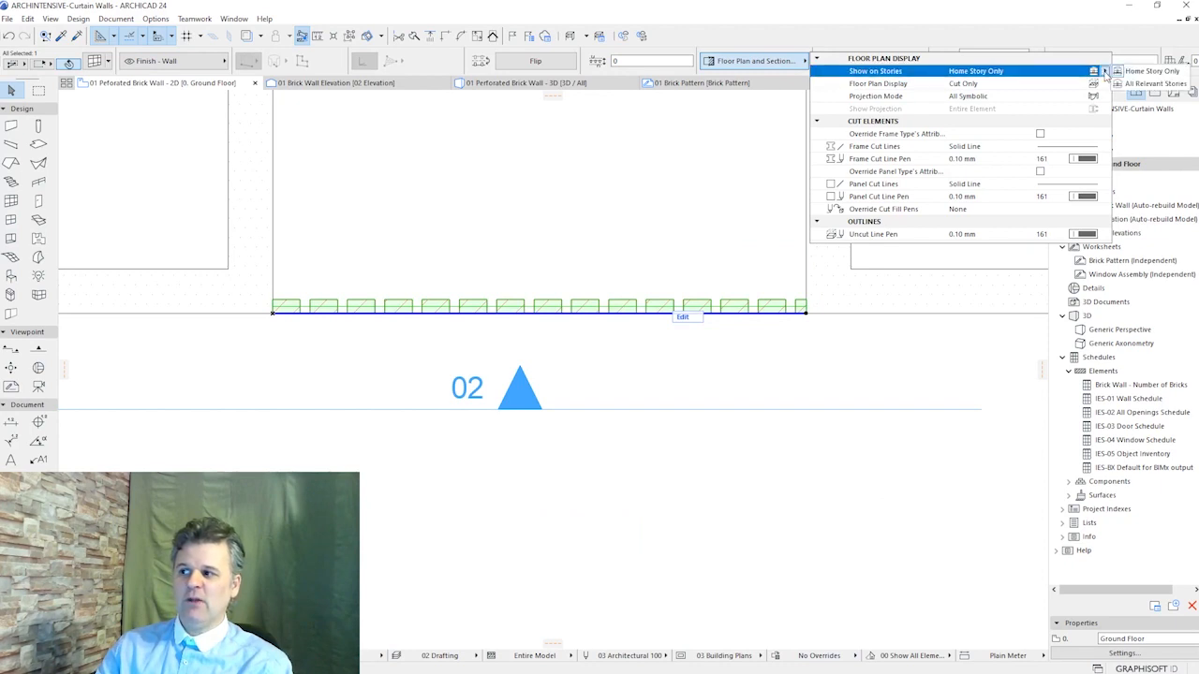
{"action": "left_click", "coordinate": [1157, 73]}
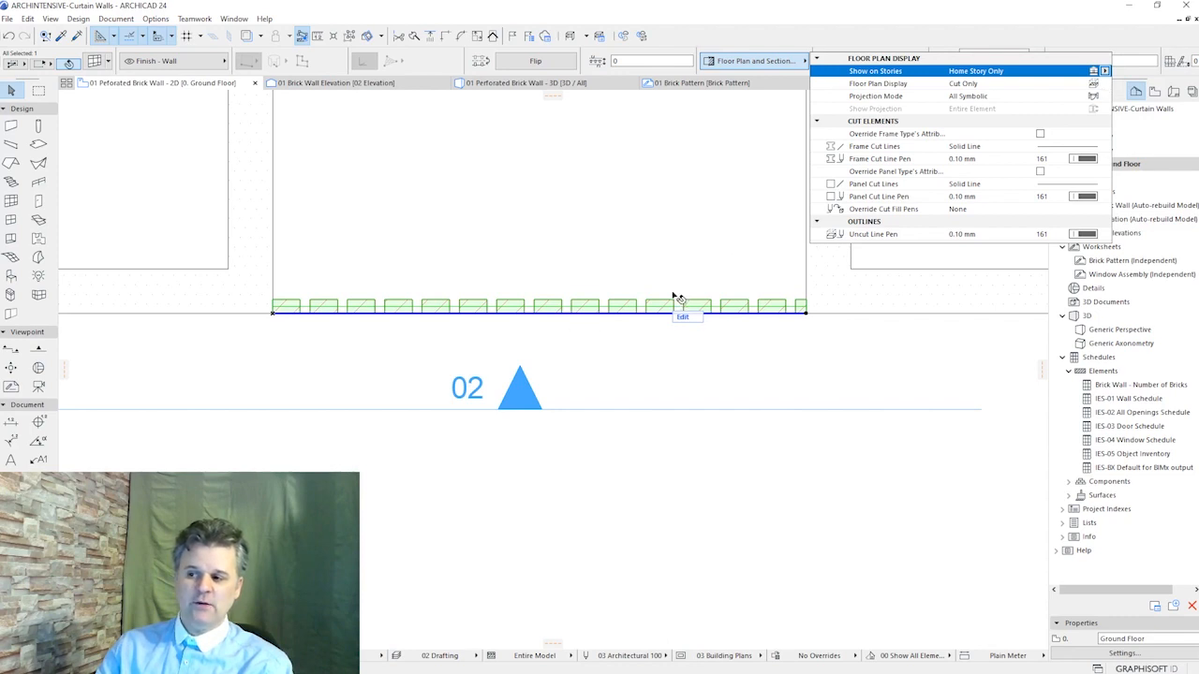
{"action": "left_click", "coordinate": [855, 302]}
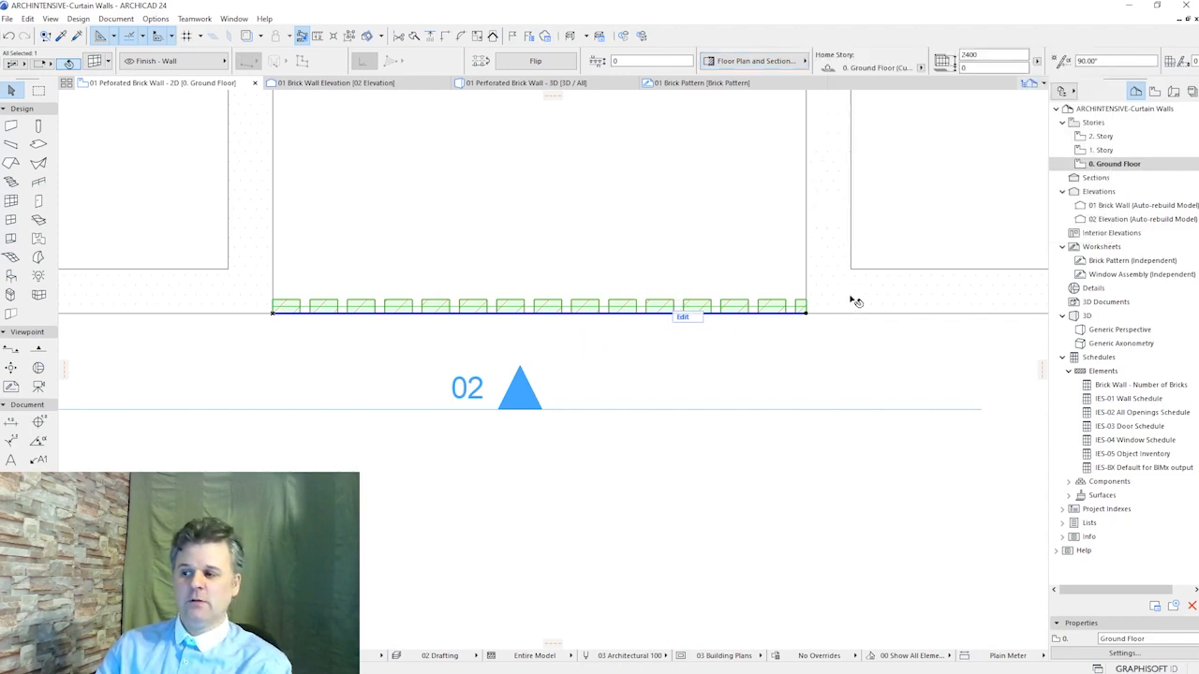
{"action": "left_click", "coordinate": [837, 286]}
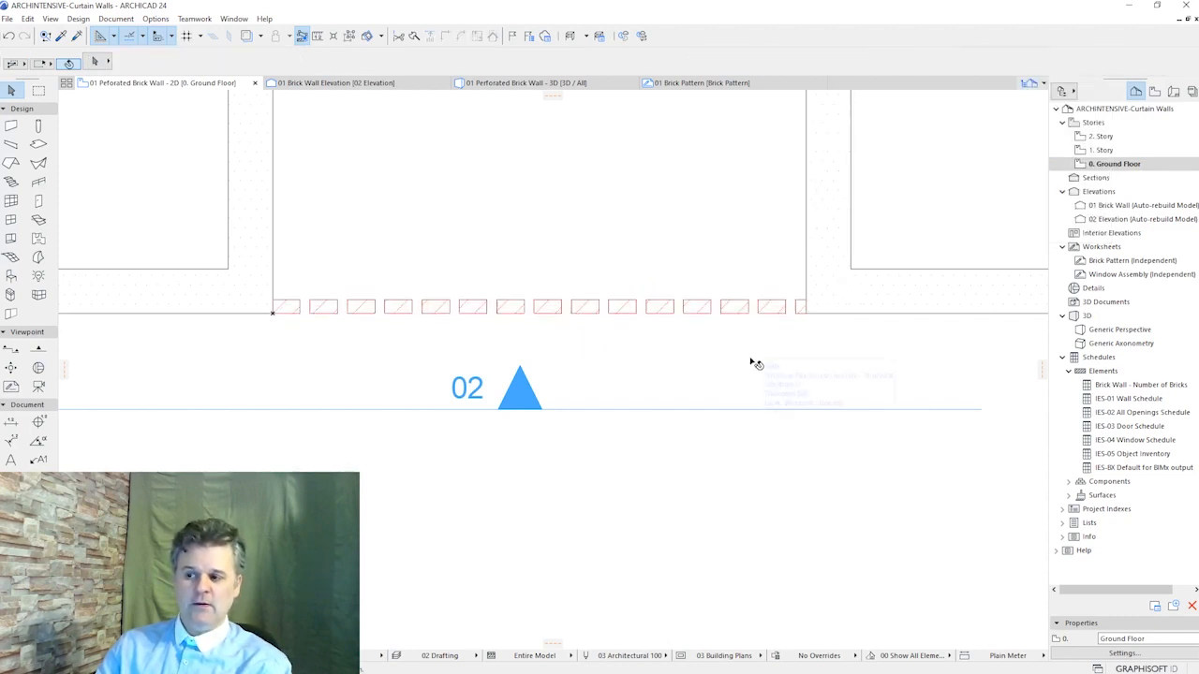
Set the brick wall's Floor Plan Display to Outlines Only and deselect it
{"action": "left_click", "coordinate": [697, 316]}
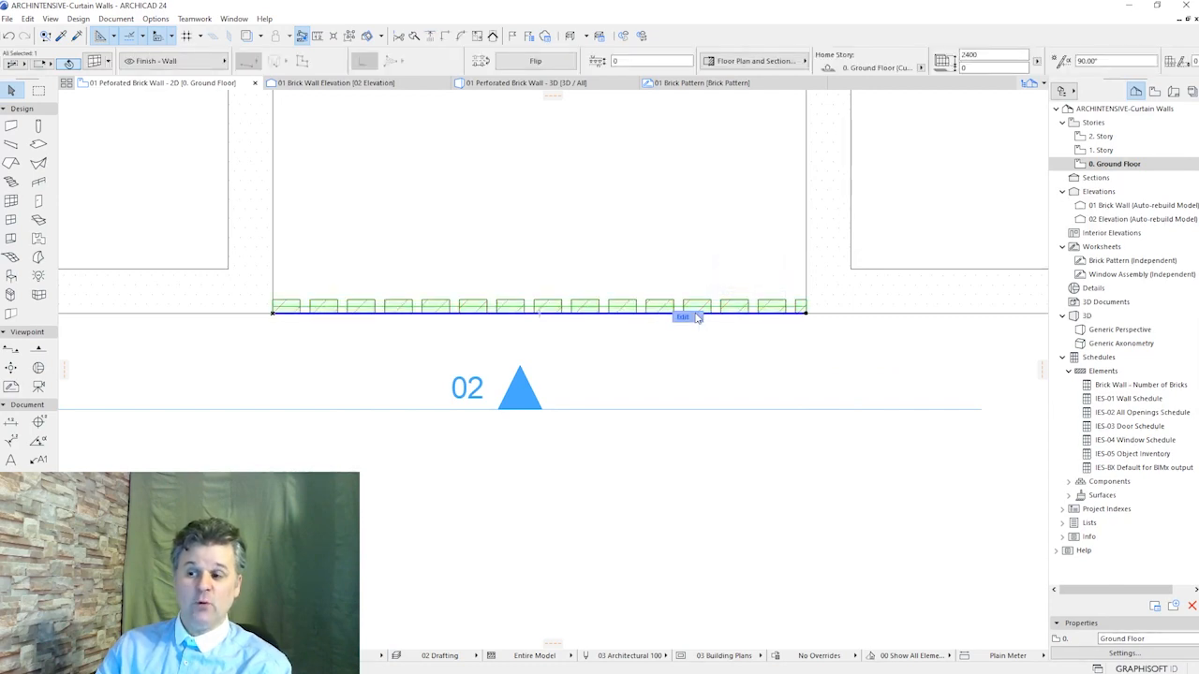
{"action": "left_click", "coordinate": [796, 64]}
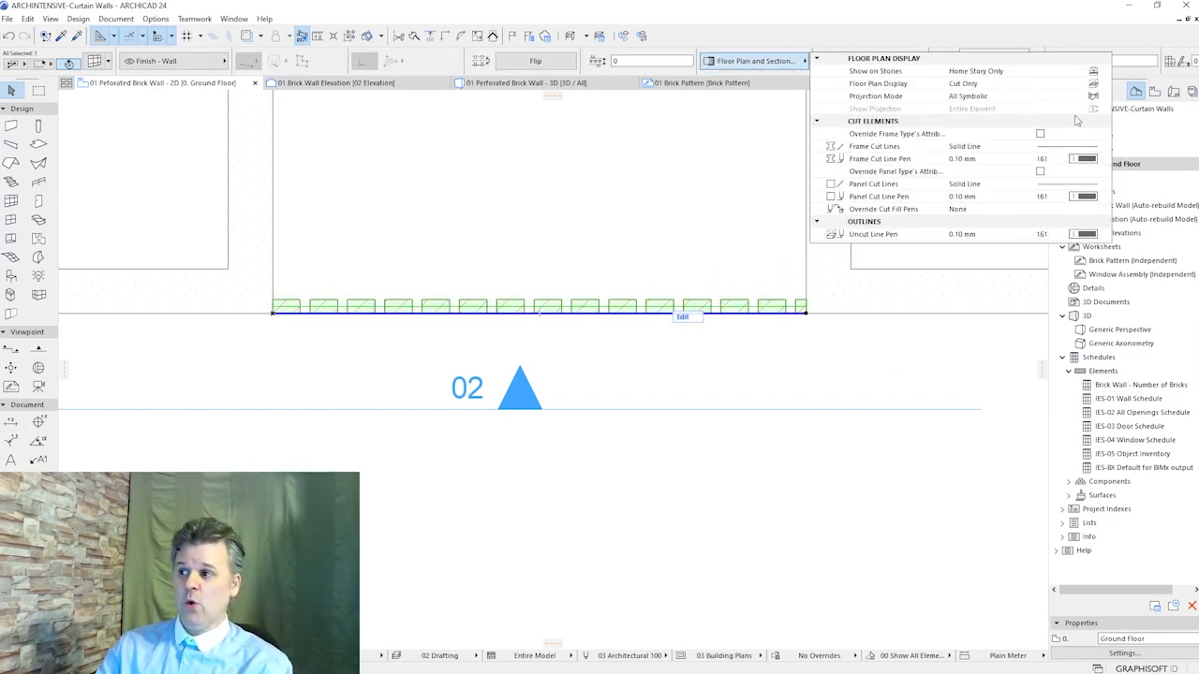
{"action": "left_click", "coordinate": [1105, 83]}
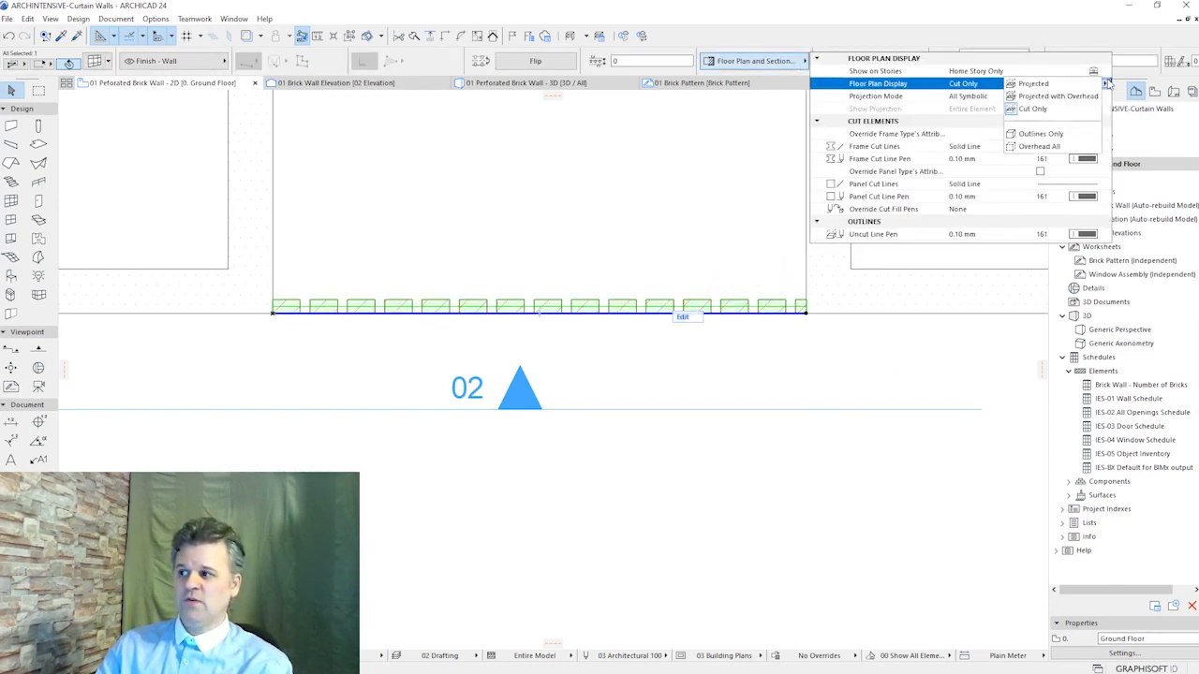
{"action": "left_click", "coordinate": [1068, 136]}
{"action": "left_click", "coordinate": [893, 343]}
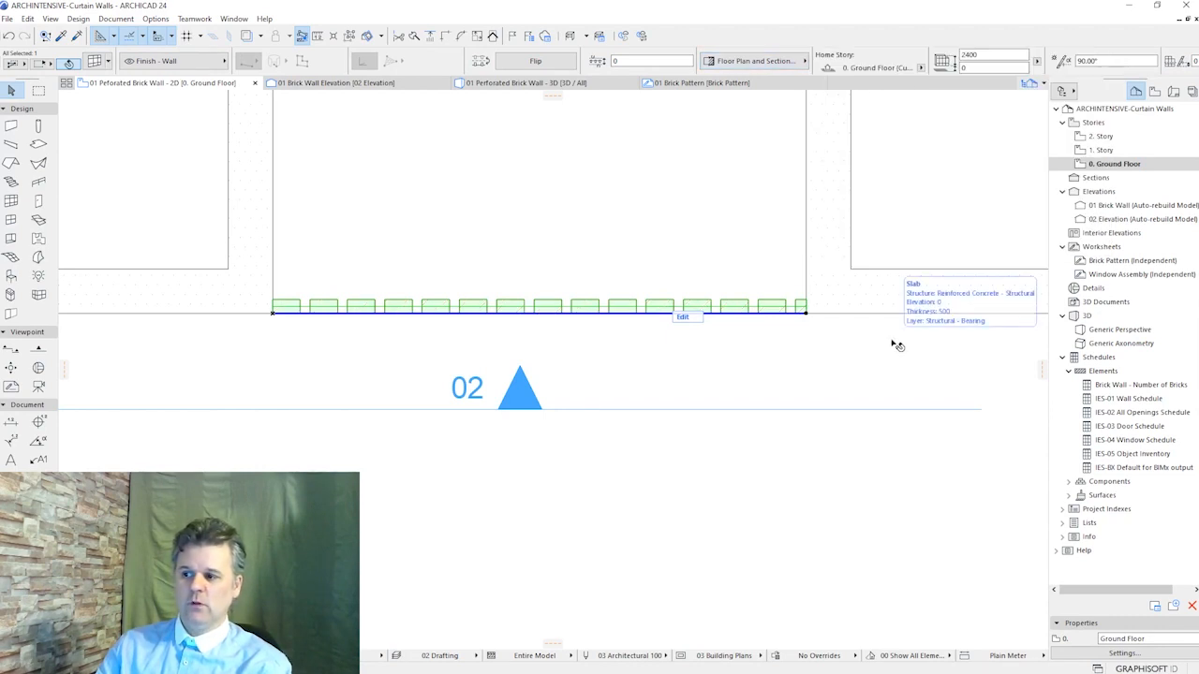
{"action": "key", "text": "Escape"}
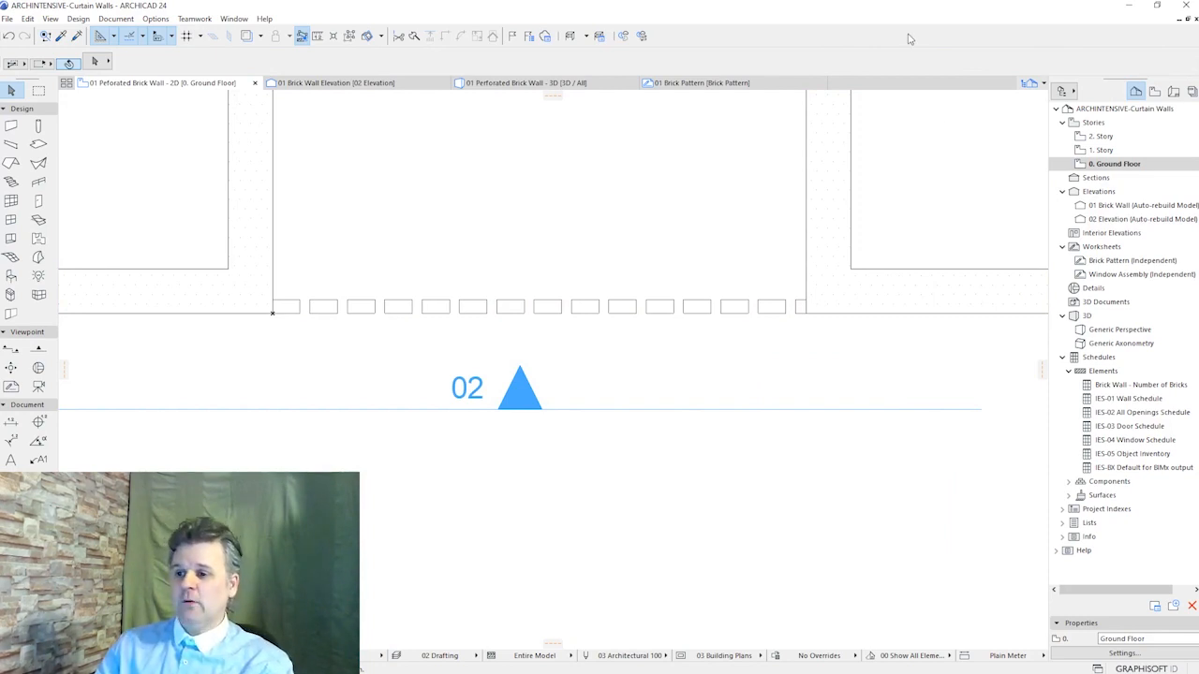
In the 3D view with the brick wall deselected, compare the Curtain Wall Options of 03 Building Plans and 03 Building Plans - No Mortar
{"action": "left_click", "coordinate": [582, 84]}
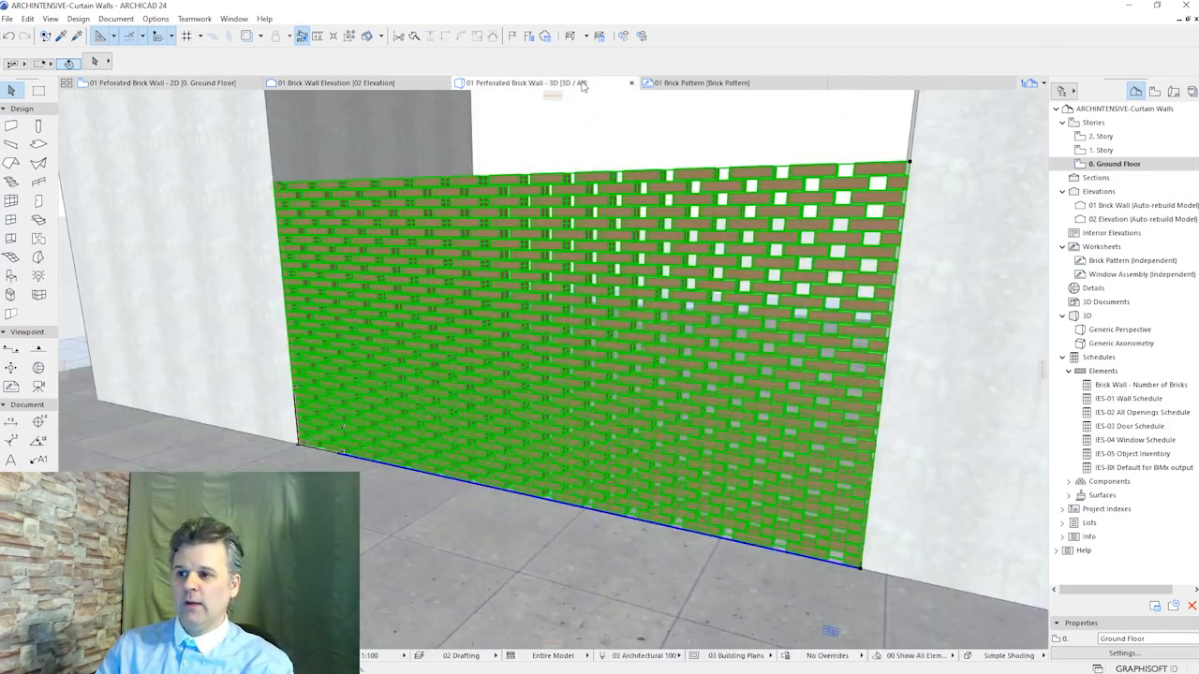
{"action": "left_click", "coordinate": [608, 150]}
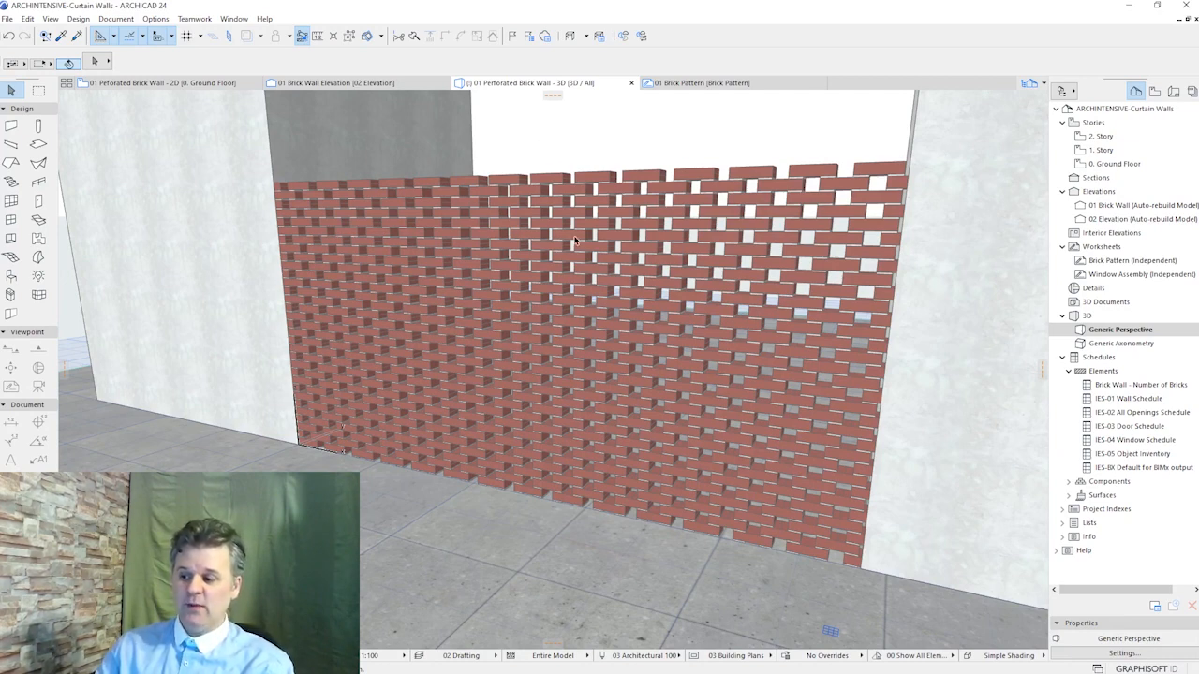
{"action": "left_click", "coordinate": [126, 23]}
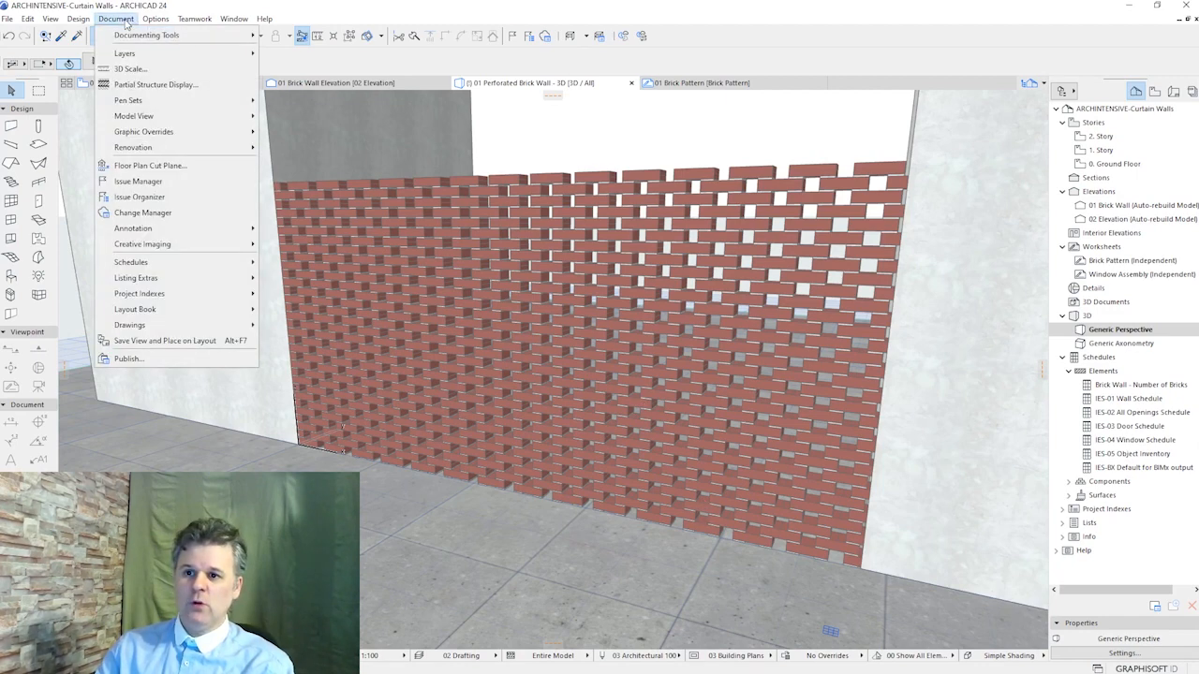
{"action": "mouse_move", "coordinate": [191, 117]}
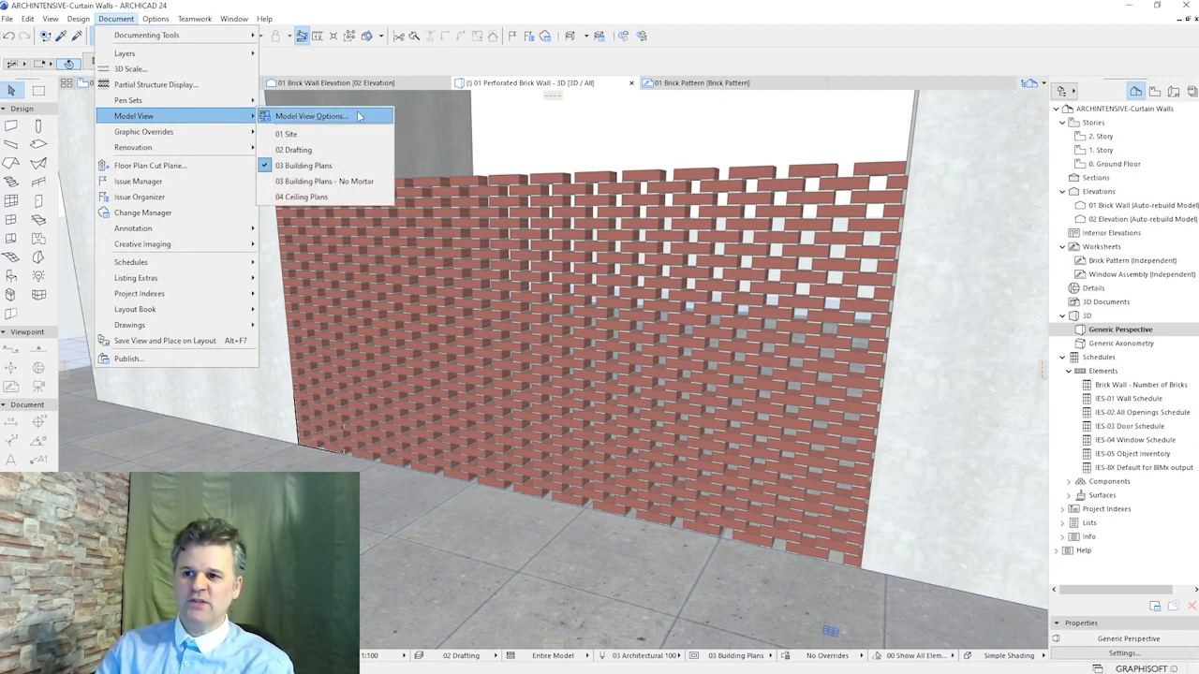
{"action": "left_click", "coordinate": [314, 117]}
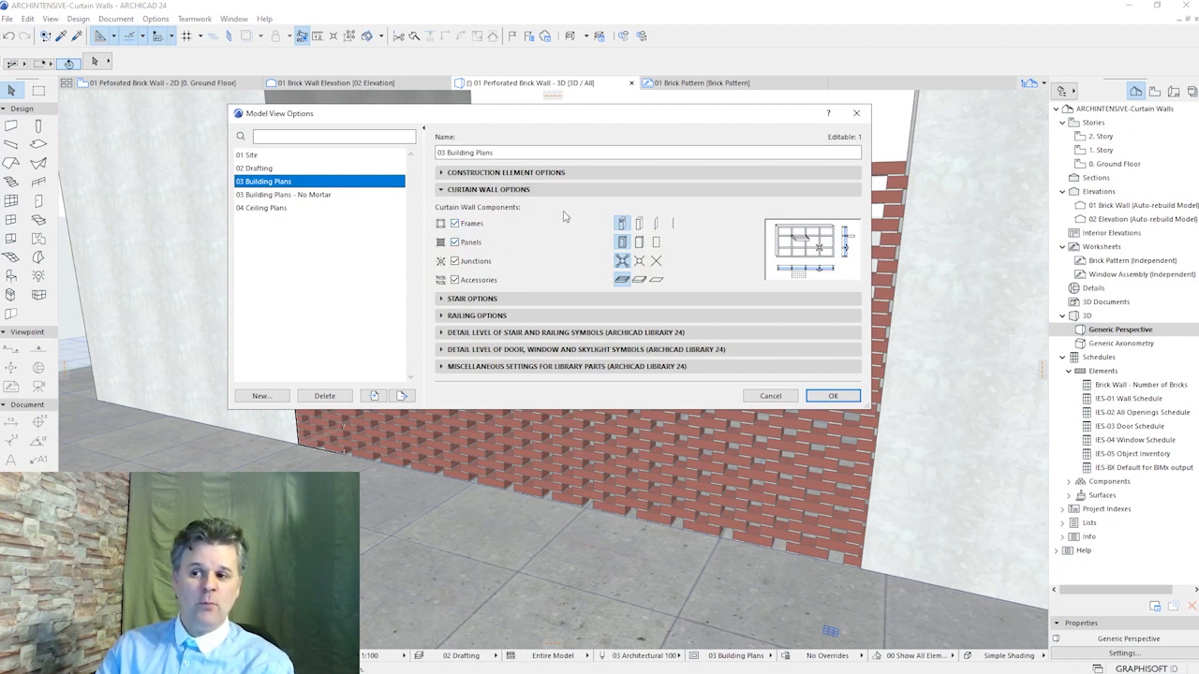
{"action": "left_click", "coordinate": [334, 196]}
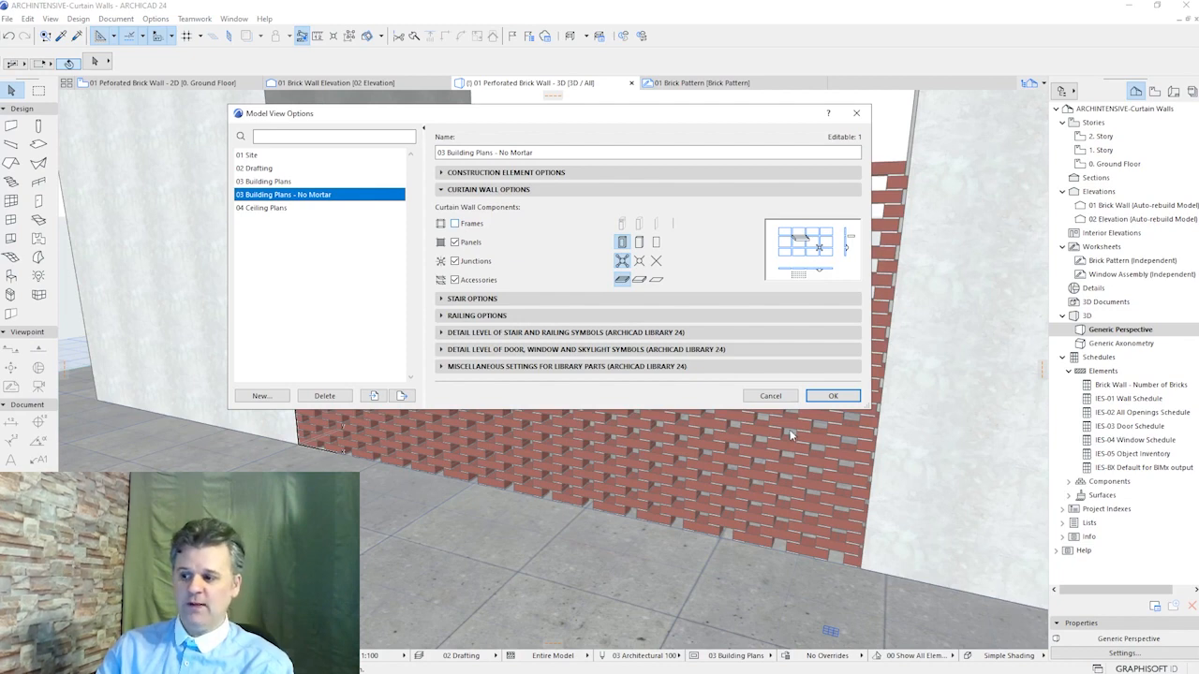
{"action": "left_click", "coordinate": [787, 395]}
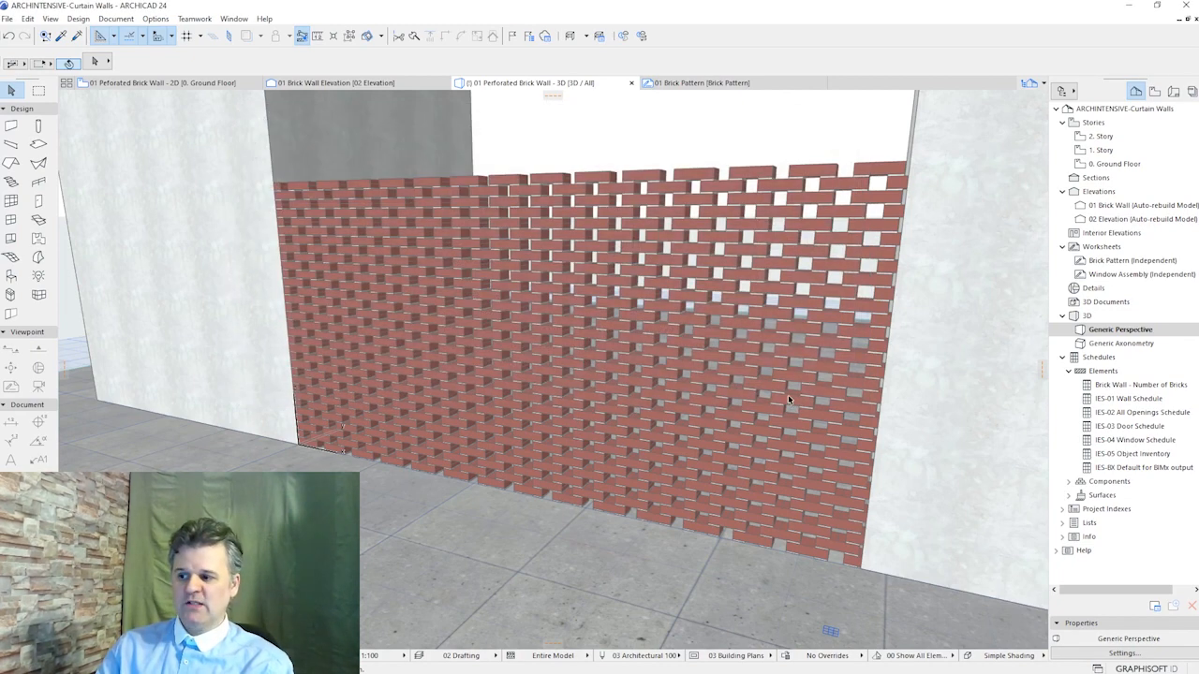
Preview the brick wall with the 03 Building Plans - No Mortar model view option, and return to 03 Building Plans
{"action": "left_click", "coordinate": [767, 656]}
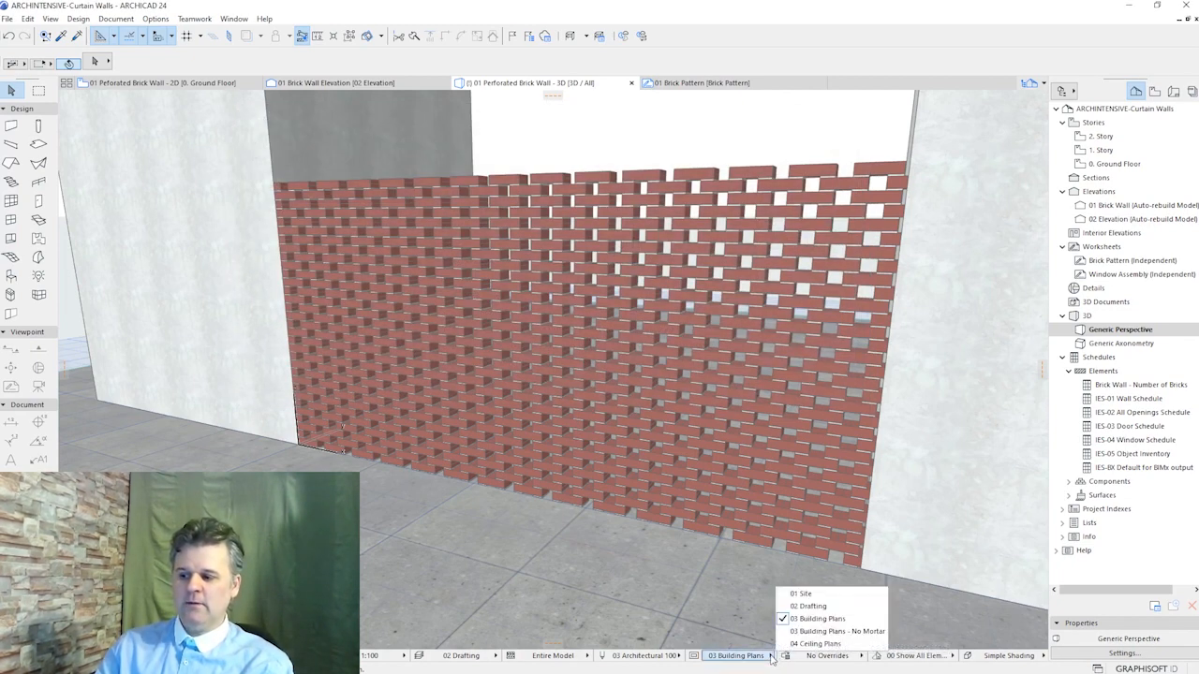
{"action": "left_click", "coordinate": [872, 633]}
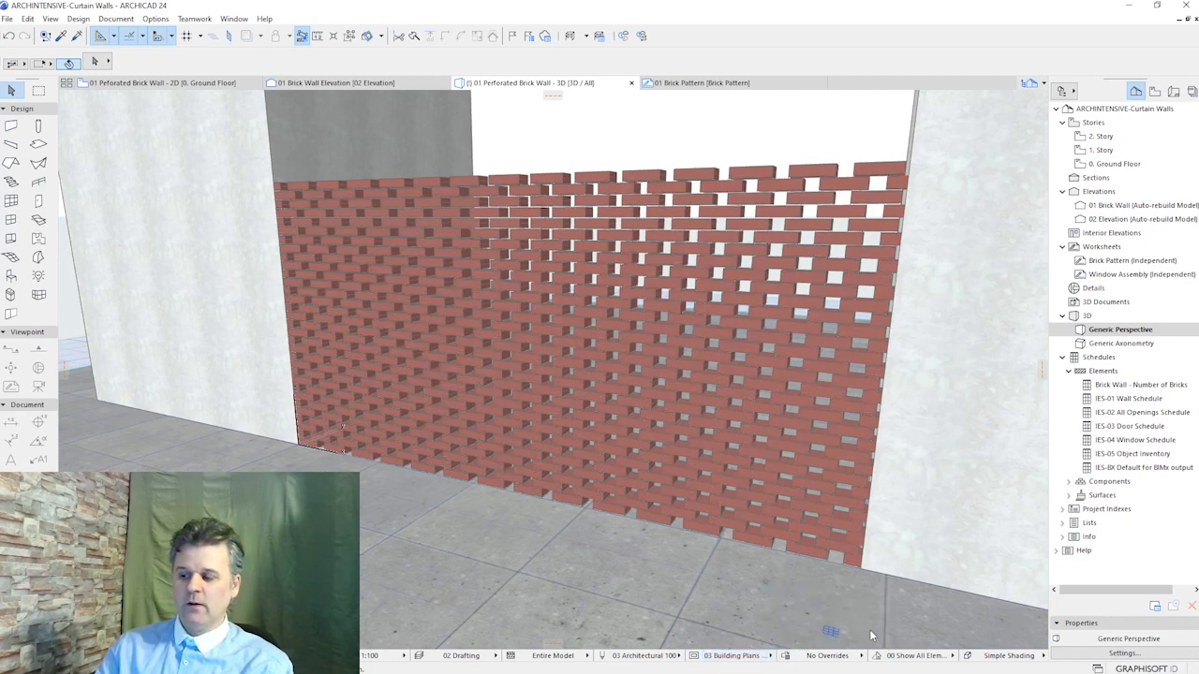
{"action": "scroll", "coordinate": [462, 238], "scroll_direction": "up", "scroll_amount": 10}
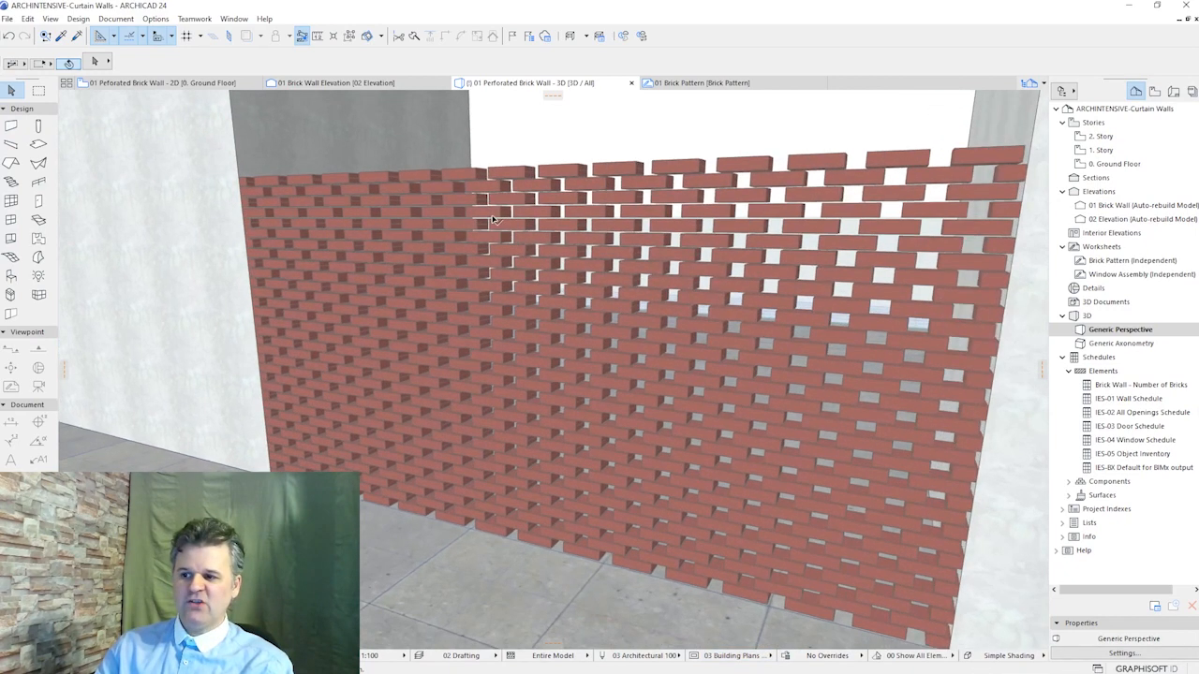
{"action": "middle_click_drag", "start_coordinate": [476, 363], "coordinate": [473, 302], "text": "shift"}
{"action": "scroll", "coordinate": [498, 294], "scroll_direction": "down", "scroll_amount": 1}
{"action": "scroll", "coordinate": [482, 372], "scroll_direction": "down", "scroll_amount": 6}
{"action": "scroll", "coordinate": [473, 356], "scroll_direction": "down", "scroll_amount": 8}
{"action": "mouse_move", "coordinate": [475, 302]}
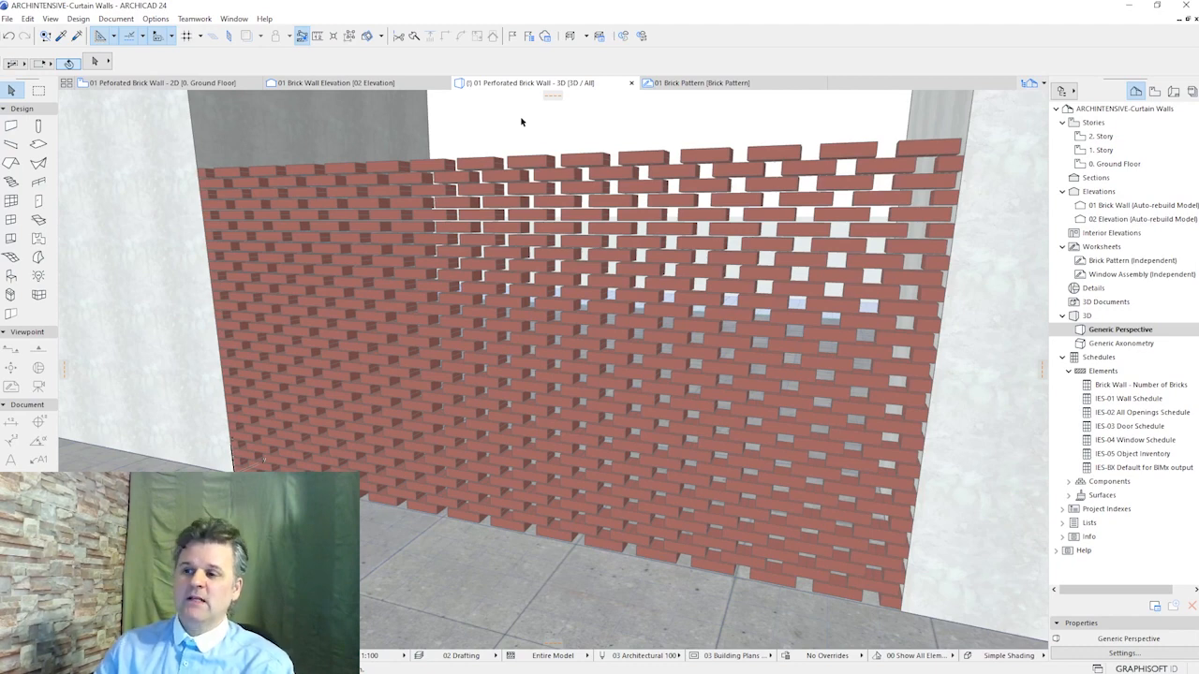
{"action": "left_click", "coordinate": [773, 658]}
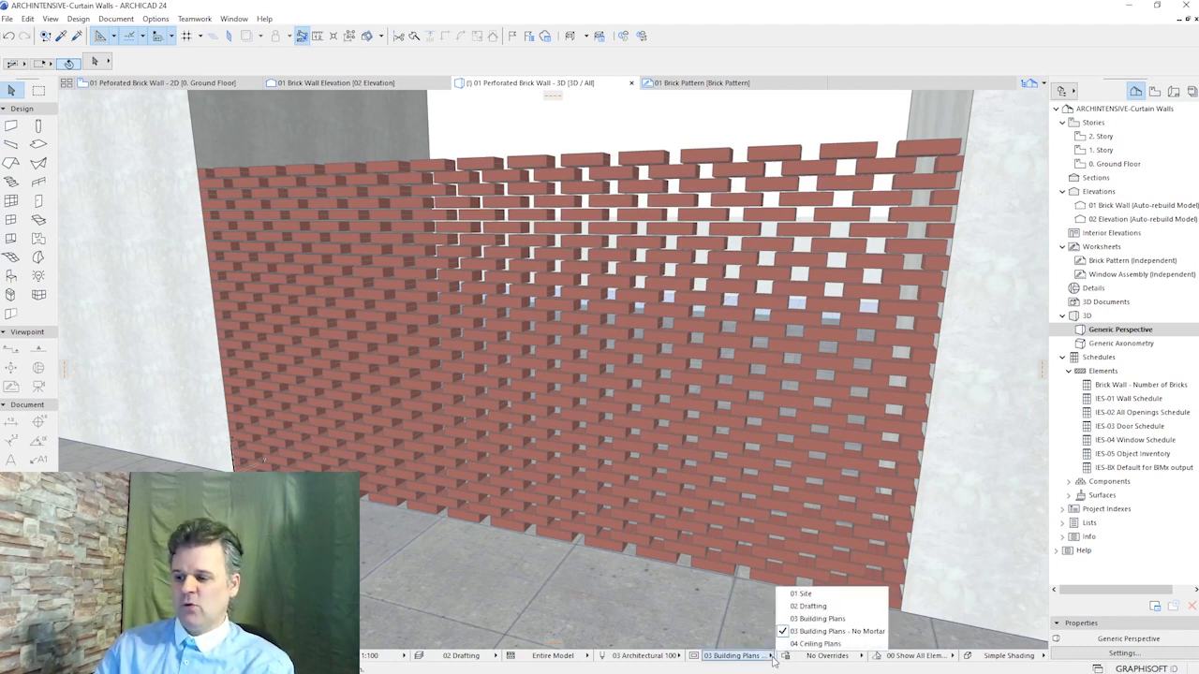
{"action": "left_click", "coordinate": [848, 620]}
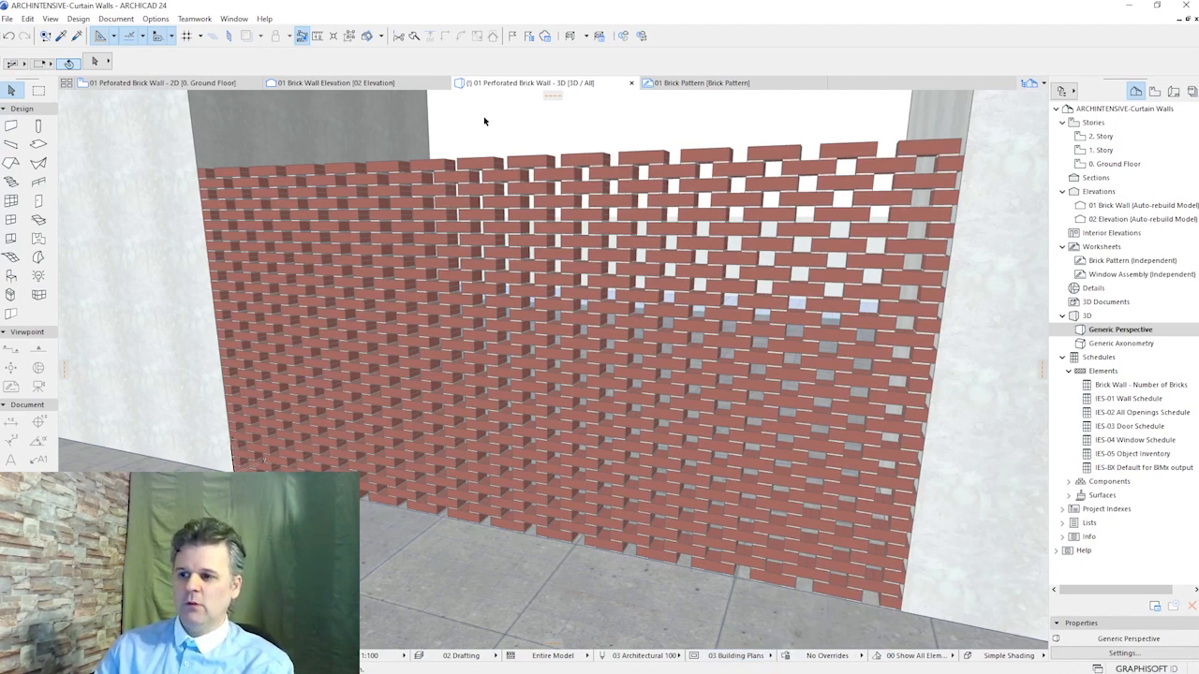
In the brick wall's scheme pattern, replace the four Mortar - 10mm segments around the middle brick with an invisible frame class and deselect the wall
{"action": "left_click", "coordinate": [487, 206]}
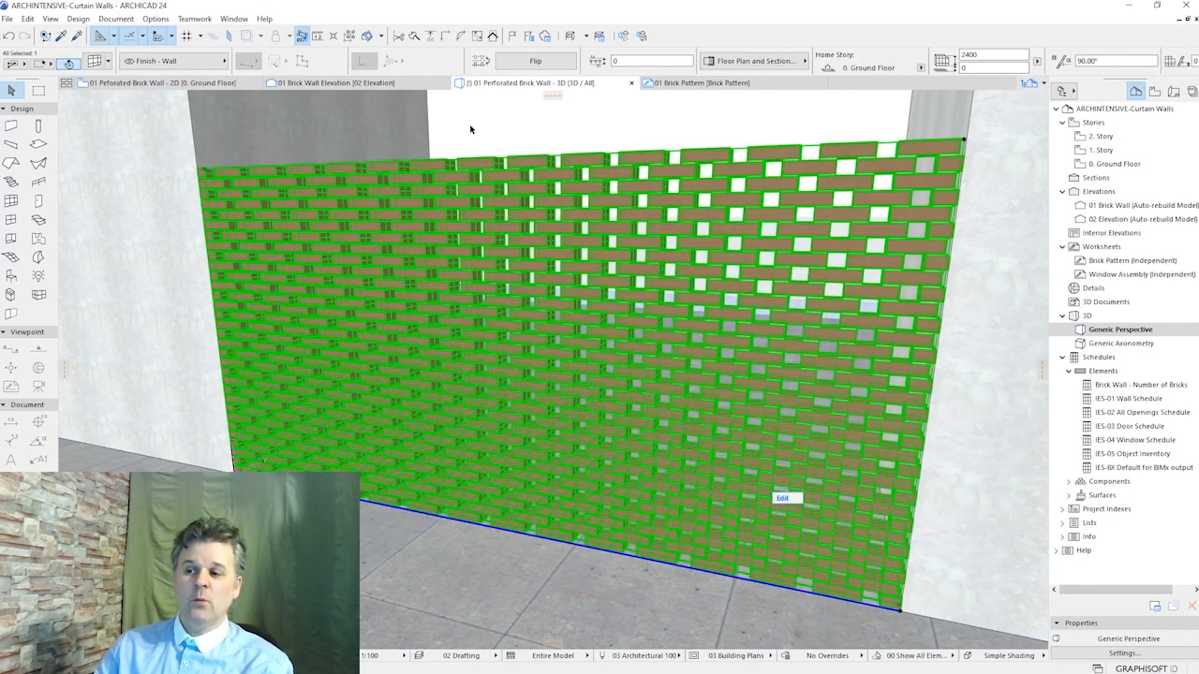
{"action": "left_click", "coordinate": [95, 62]}
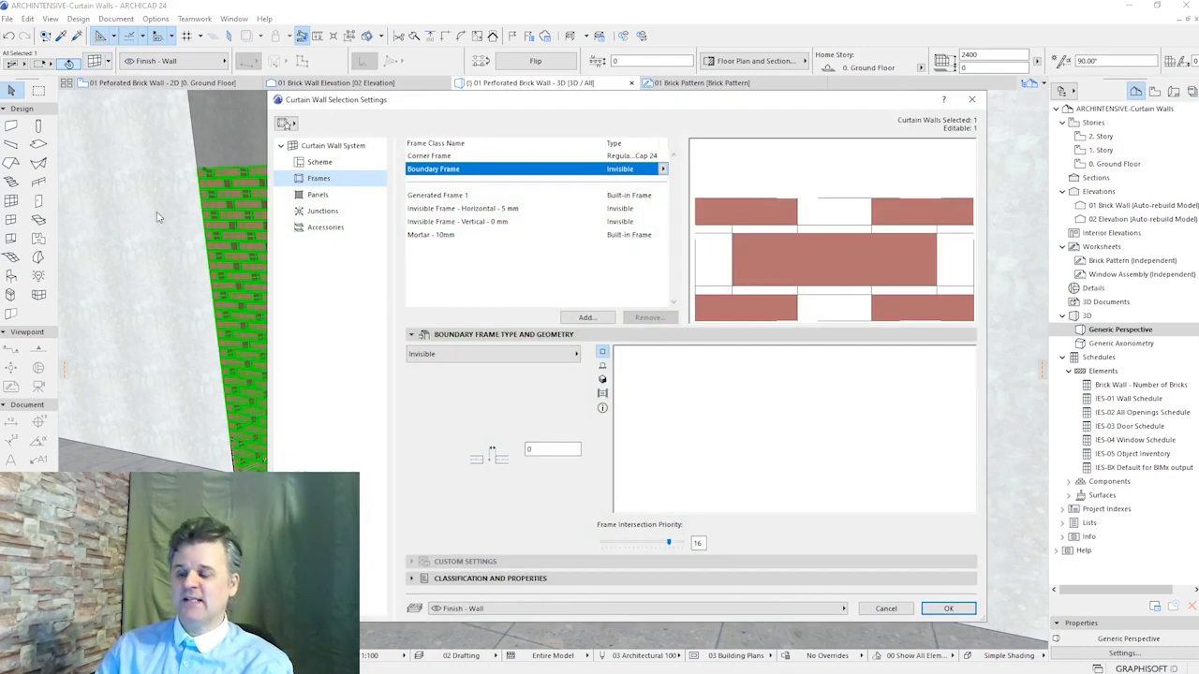
{"action": "left_click", "coordinate": [319, 162]}
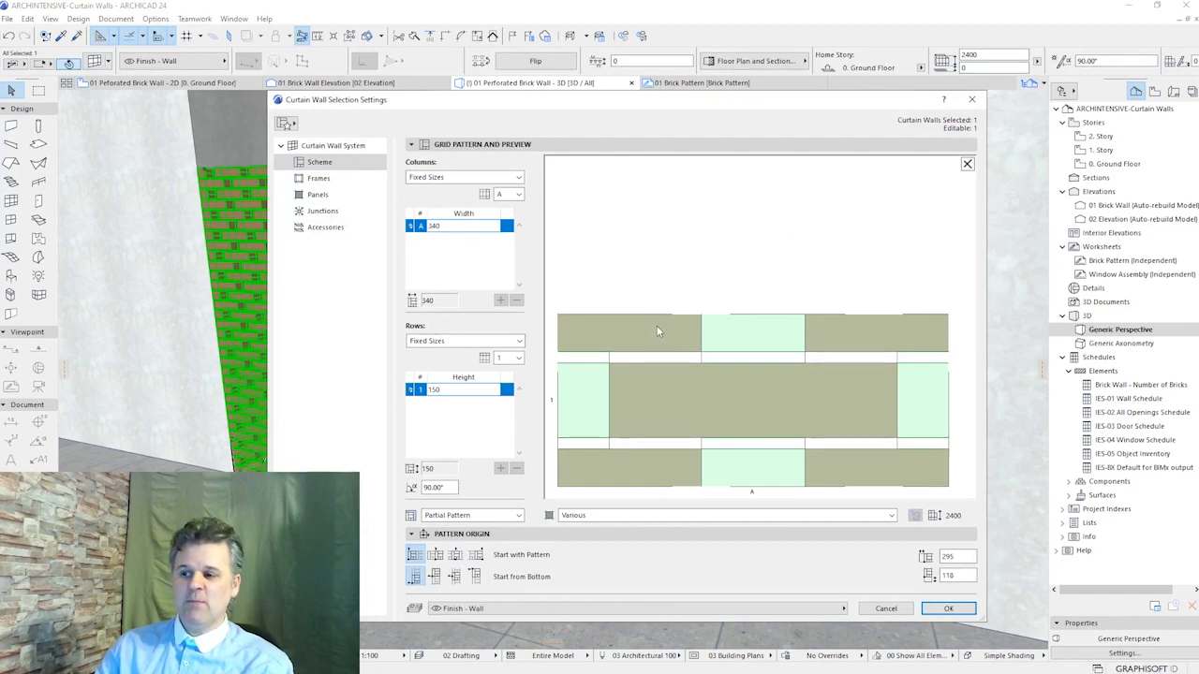
{"action": "left_click", "coordinate": [646, 357]}
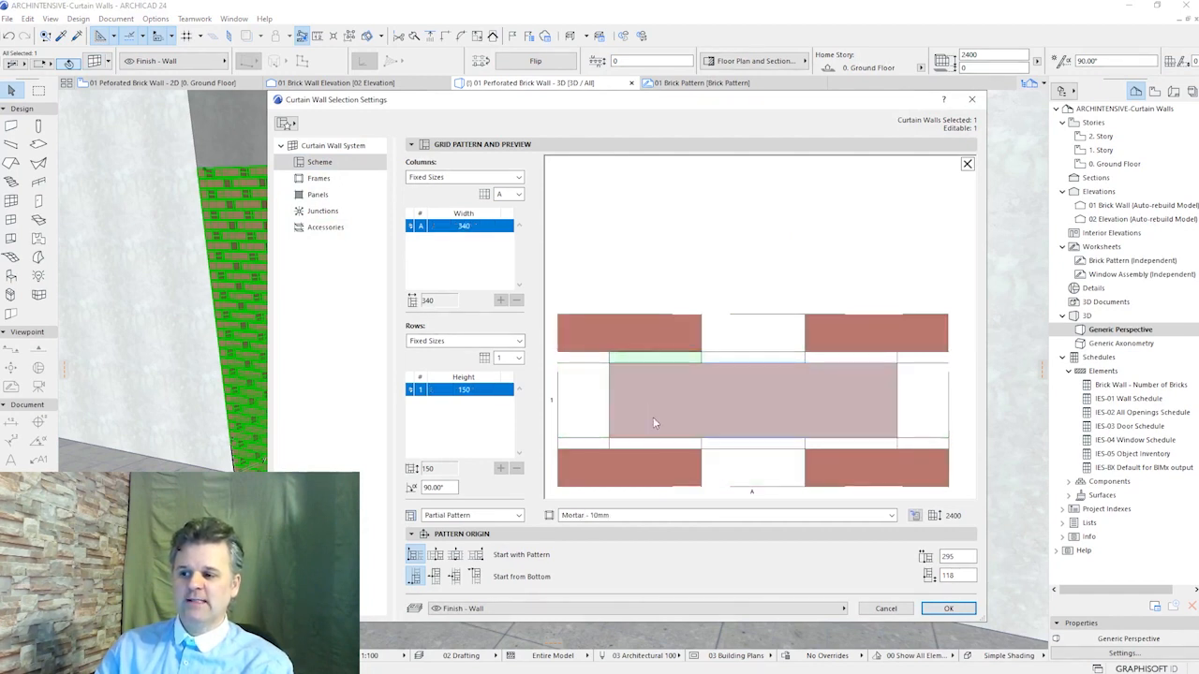
{"action": "left_click", "coordinate": [662, 446], "text": "shift"}
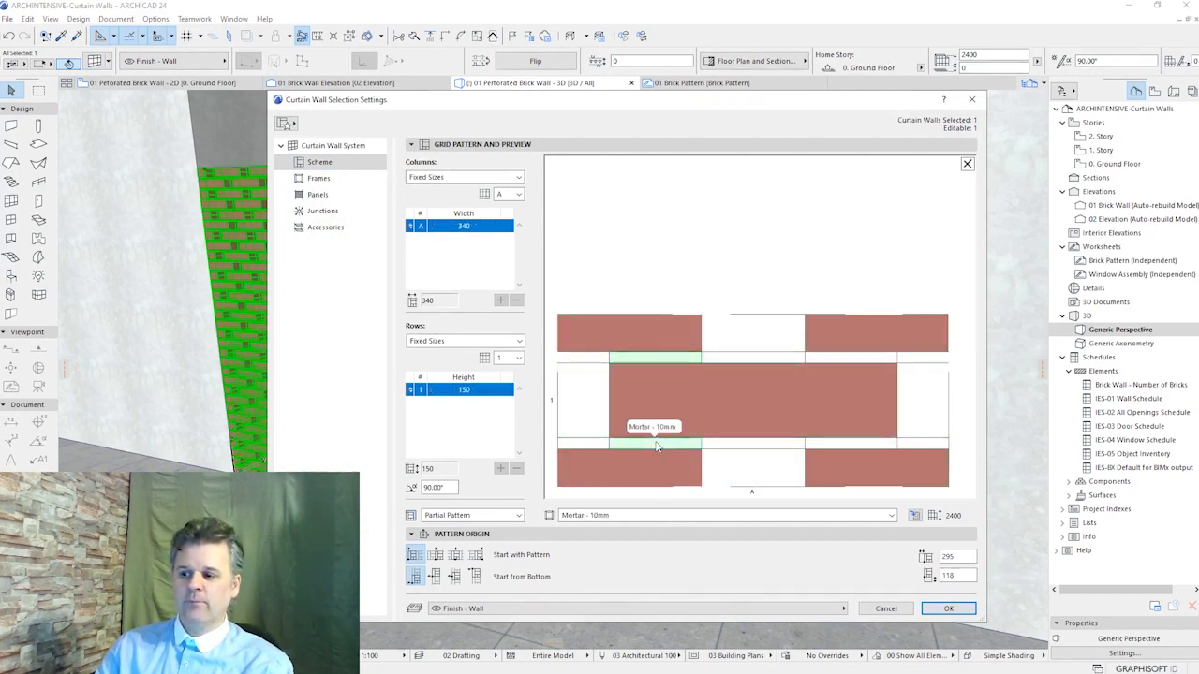
{"action": "left_click", "coordinate": [857, 446], "text": "shift"}
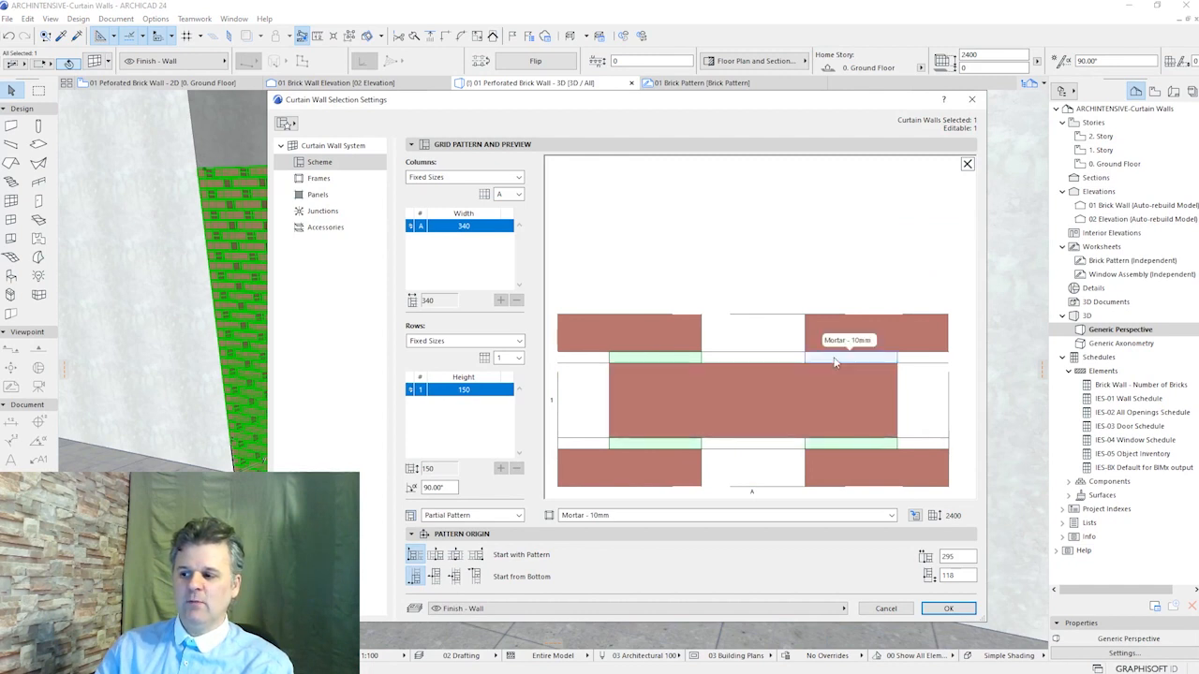
{"action": "left_click", "coordinate": [668, 516]}
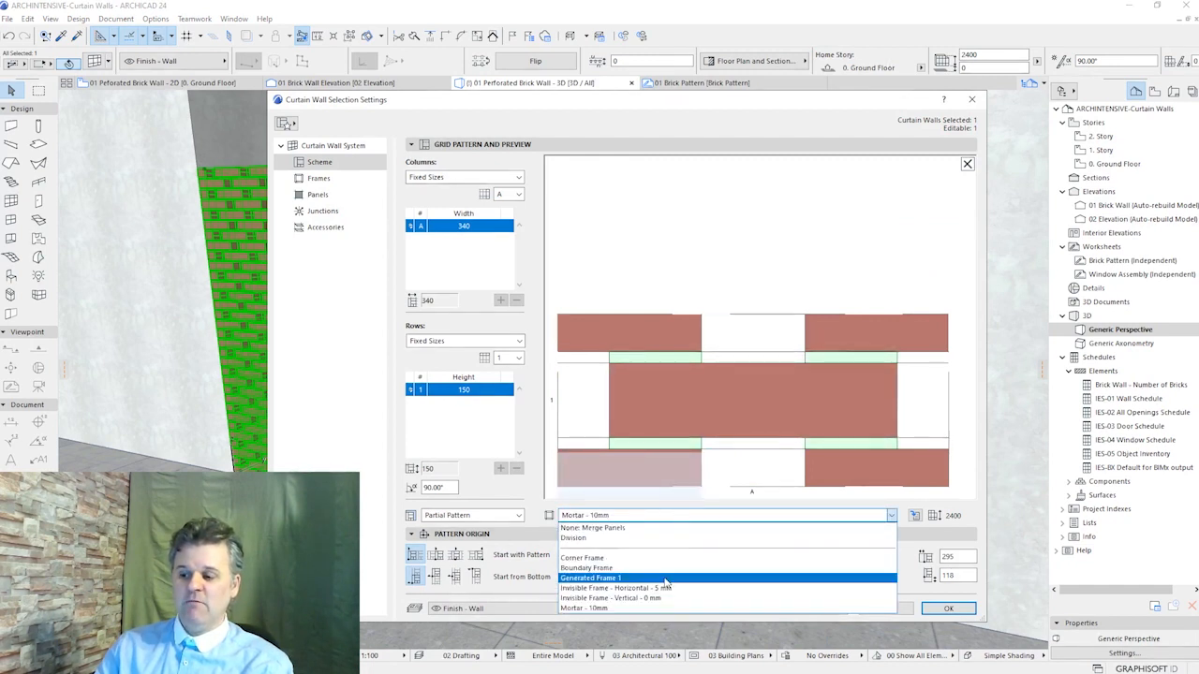
{"action": "left_click", "coordinate": [760, 266]}
{"action": "left_click", "coordinate": [949, 609]}
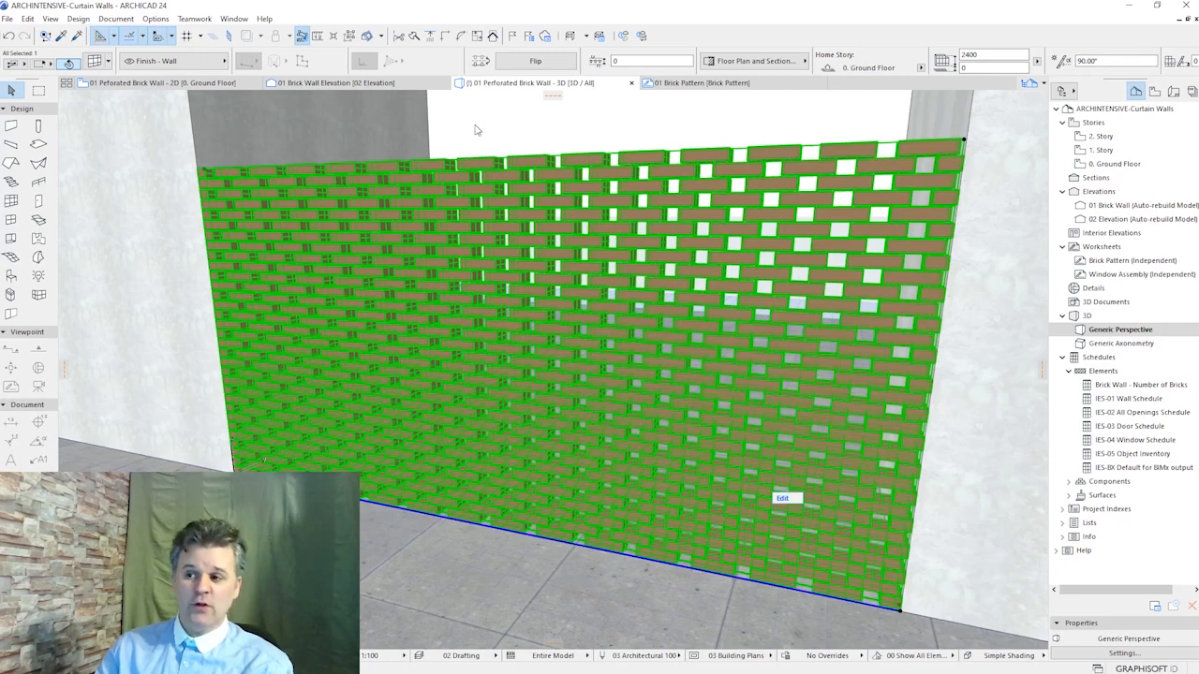
{"action": "left_click", "coordinate": [474, 124]}
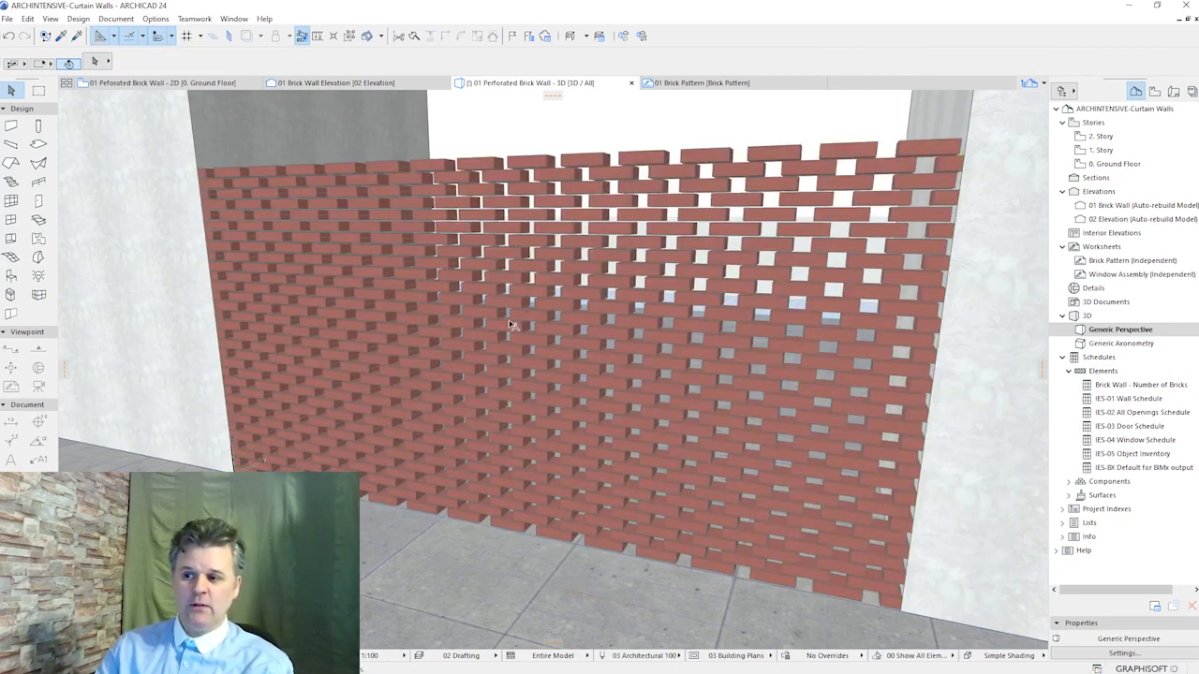
{"action": "scroll", "coordinate": [512, 295], "scroll_direction": "up", "scroll_amount": 4}
{"action": "scroll", "coordinate": [511, 295], "scroll_direction": "up", "scroll_amount": 2}
{"action": "mouse_move", "coordinate": [512, 297]}
{"action": "middle_mouse_down", "text": "shift"}
{"action": "mouse_move", "coordinate": [507, 356]}
{"action": "mouse_move", "coordinate": [509, 276]}
{"action": "mouse_move", "coordinate": [498, 302]}
{"action": "middle_mouse_up", "text": "shift"}
{"action": "scroll", "coordinate": [506, 286], "scroll_direction": "down", "scroll_amount": 6}
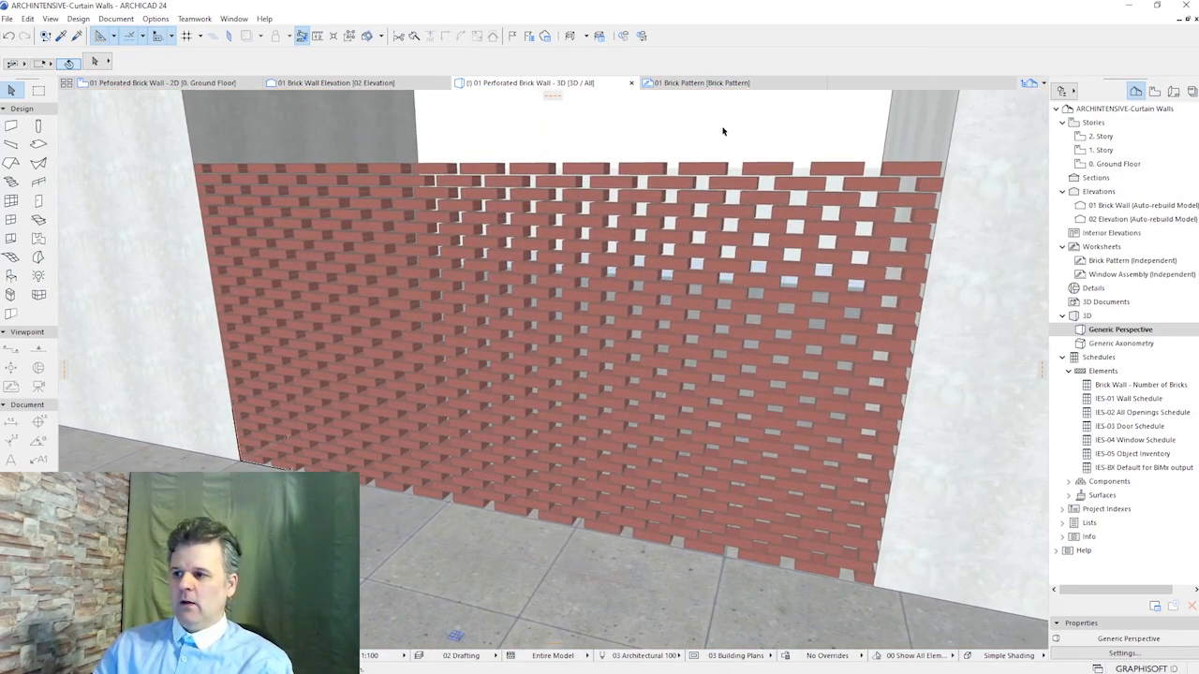
Review the scheme settings of the Brick Wall - Number of Bricks schedule, checking its Element Type and Panel Class criteria and its field
{"action": "right_click", "coordinate": [1100, 386]}
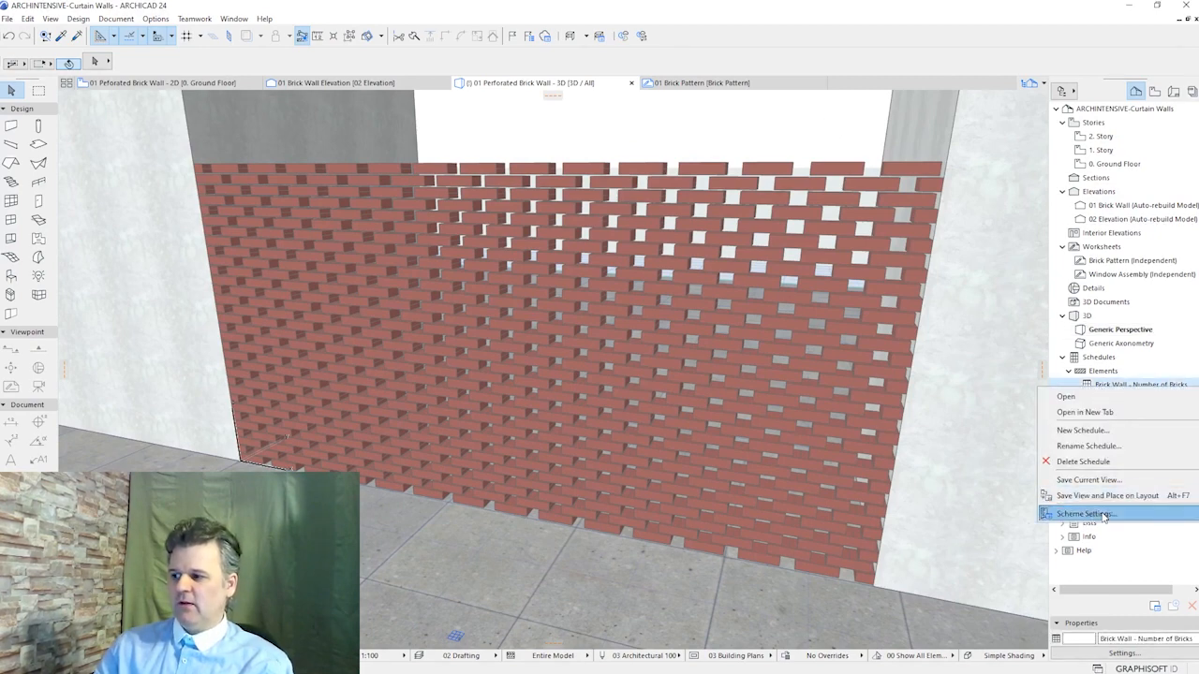
{"action": "left_click", "coordinate": [1087, 515]}
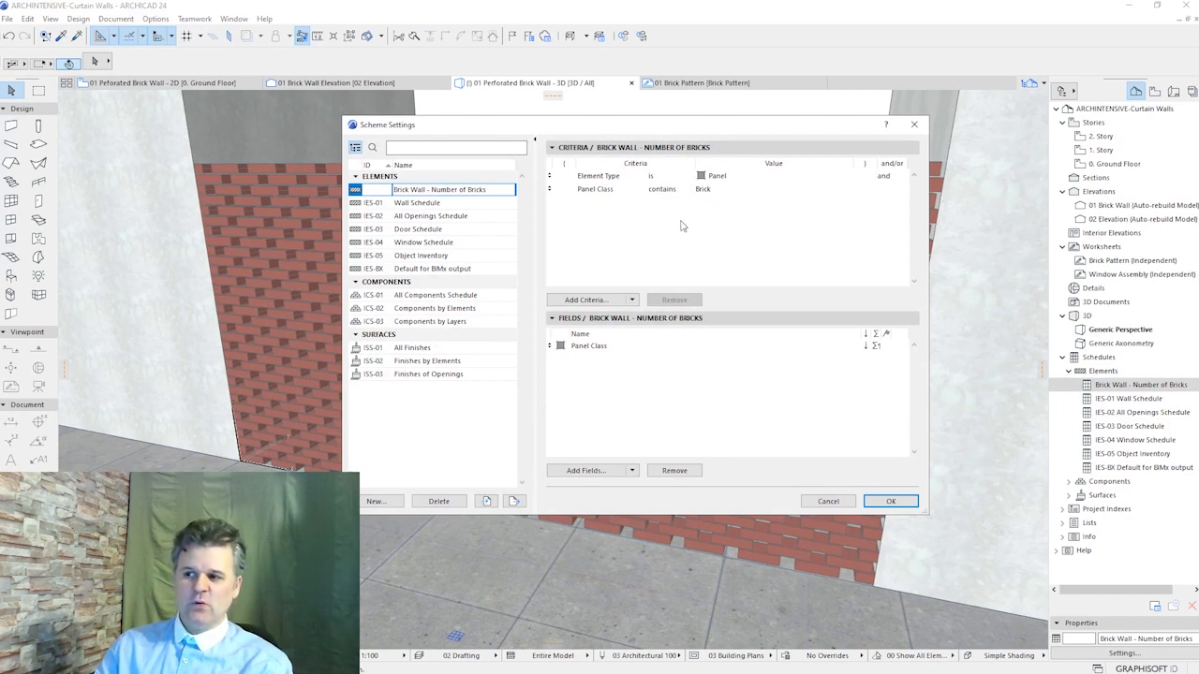
{"action": "left_click", "coordinate": [742, 178]}
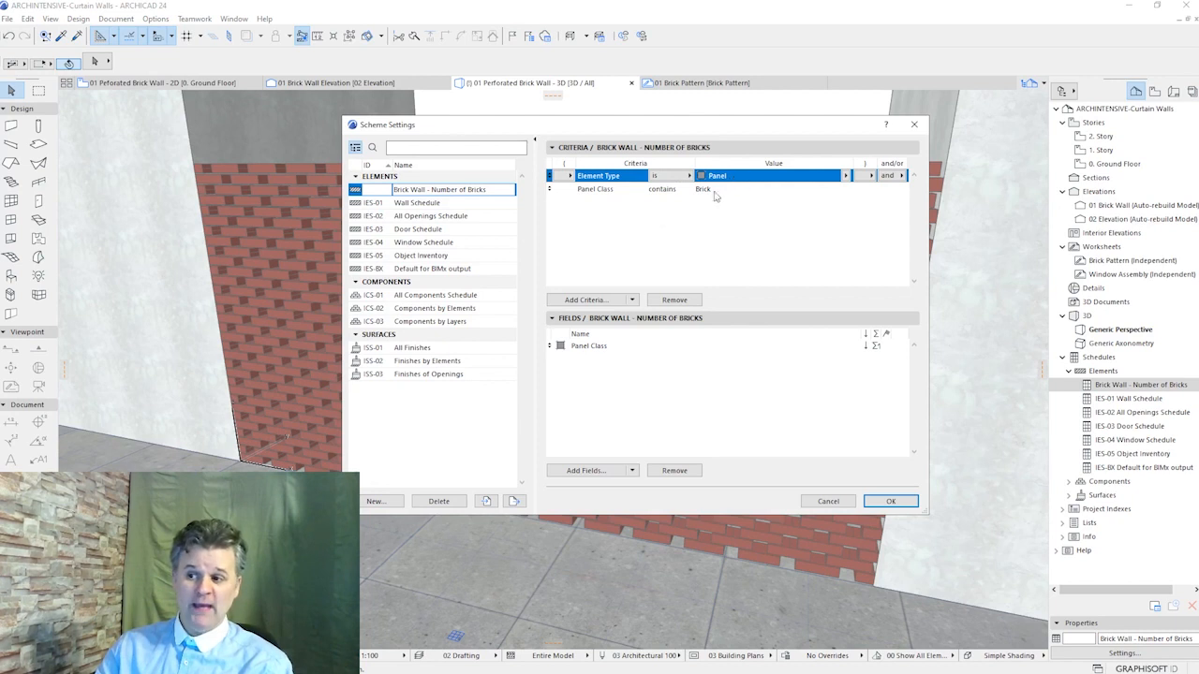
{"action": "left_click", "coordinate": [617, 191]}
{"action": "left_click", "coordinate": [617, 191]}
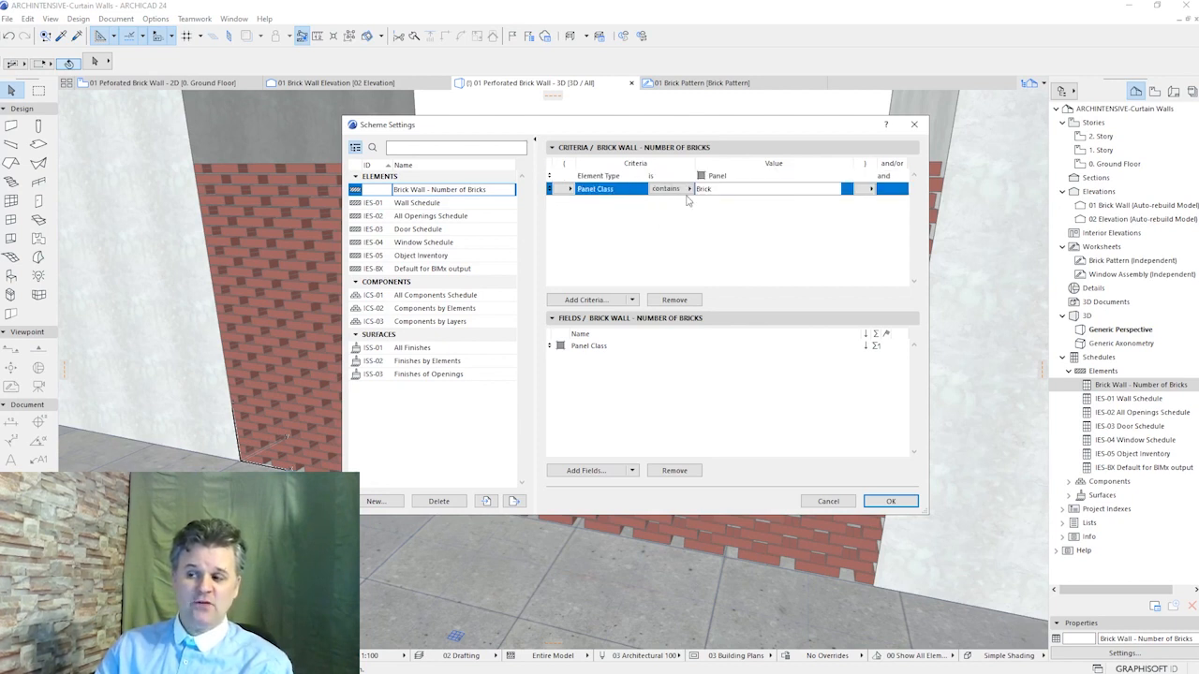
{"action": "left_click", "coordinate": [745, 189]}
{"action": "left_click", "coordinate": [741, 192]}
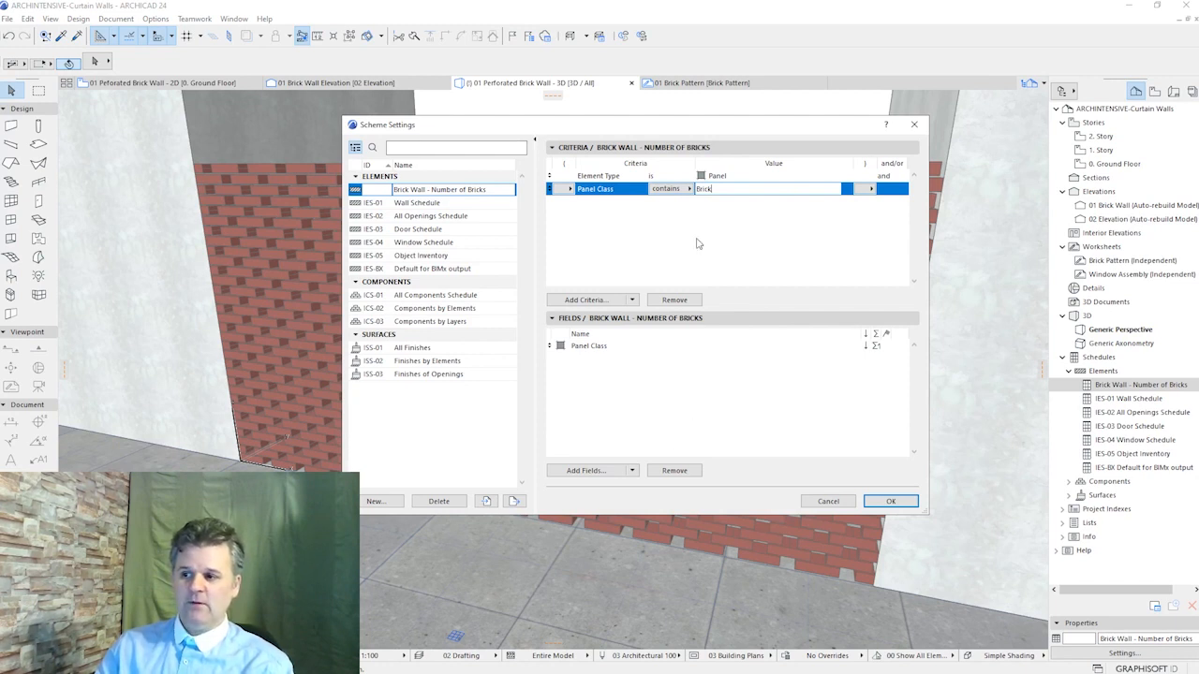
{"action": "left_click", "coordinate": [614, 347]}
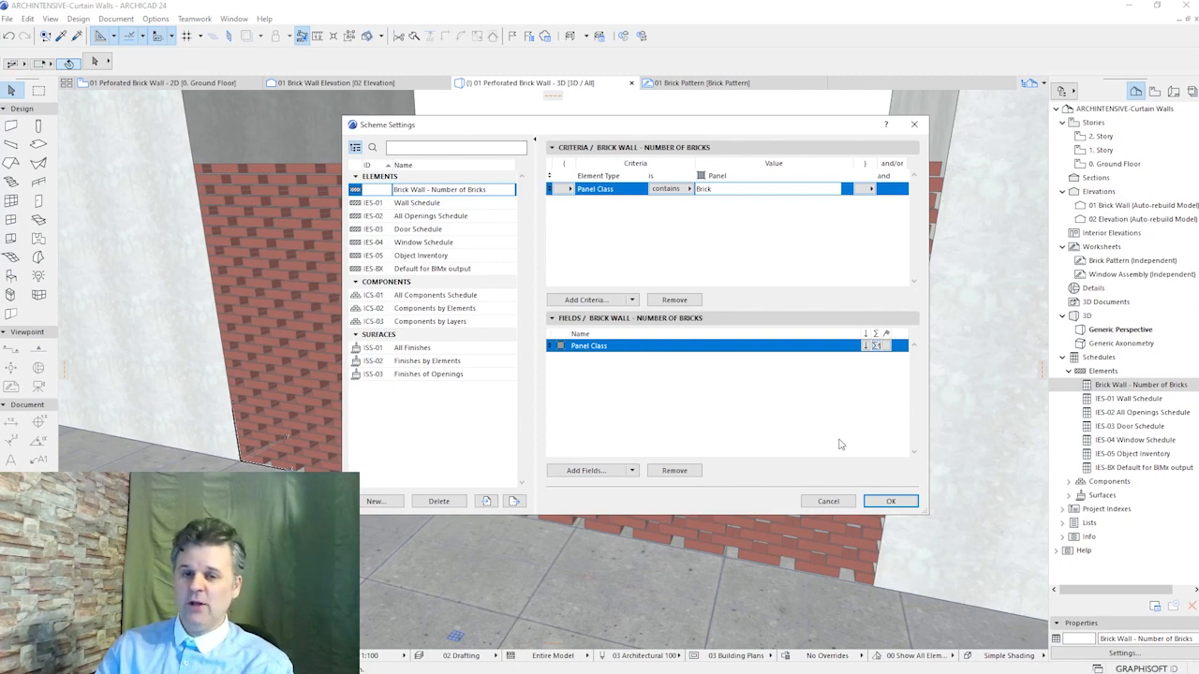
{"action": "left_click", "coordinate": [885, 502]}
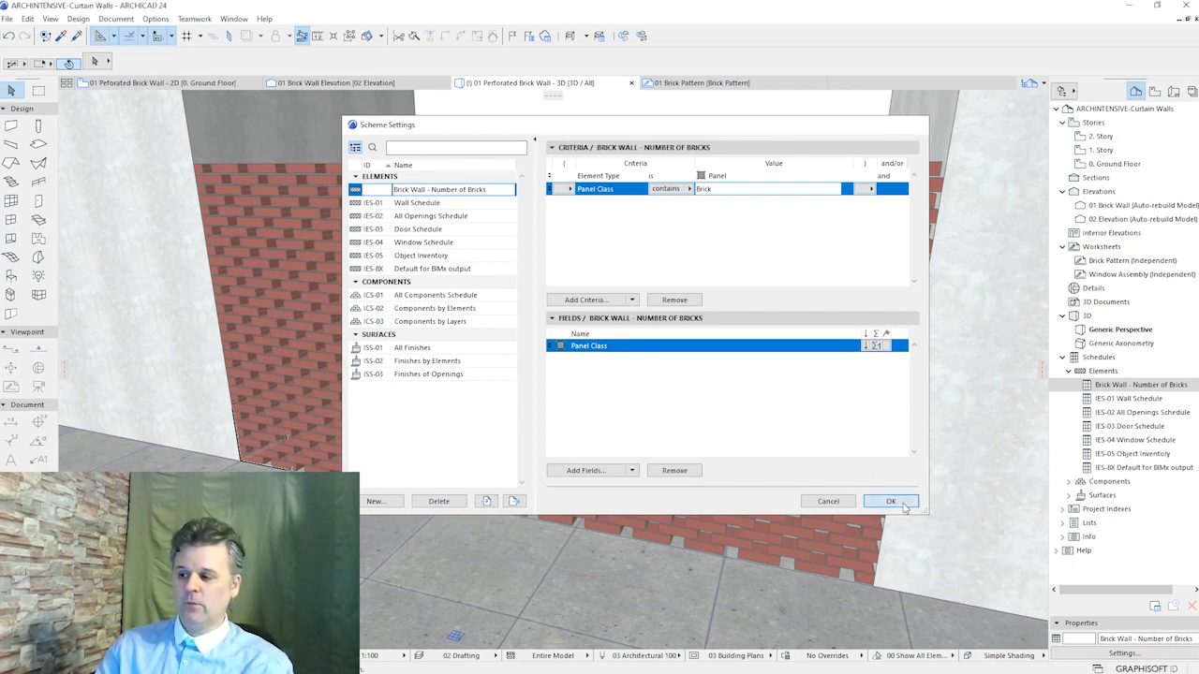
Open the Brick Wall - Number of Bricks schedule, check the grand total of bricks, and return to the perforated brick wall's 3D view
{"action": "left_click", "coordinate": [1123, 387]}
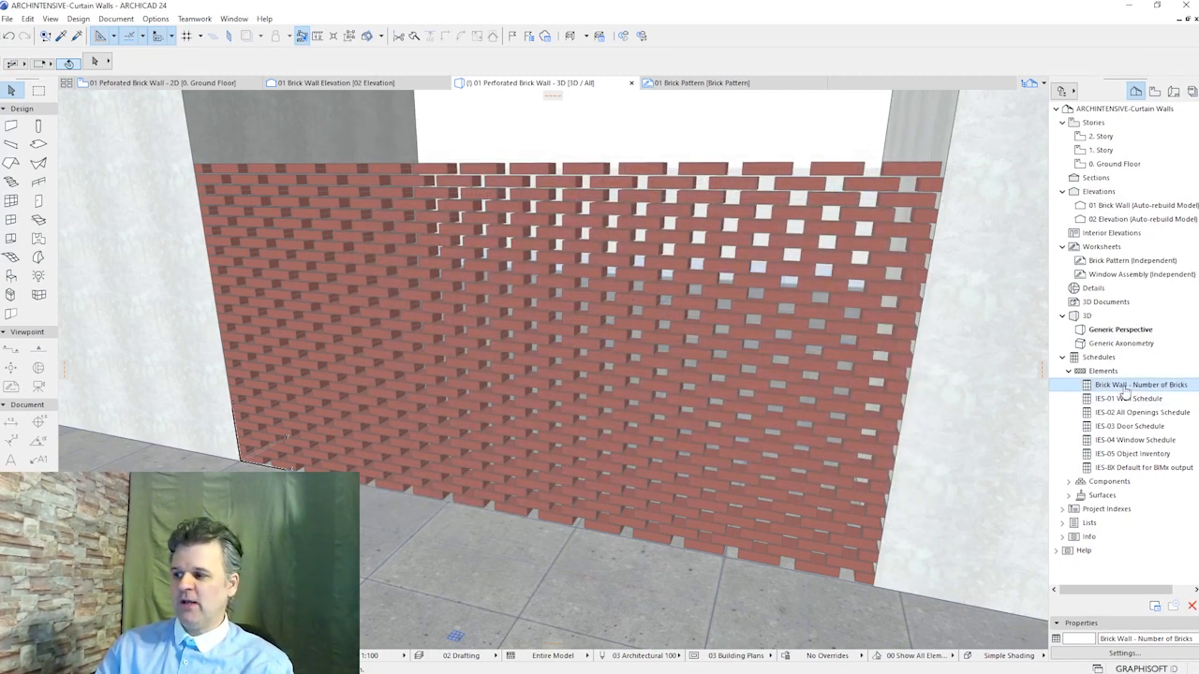
{"action": "double_click", "coordinate": [1124, 386]}
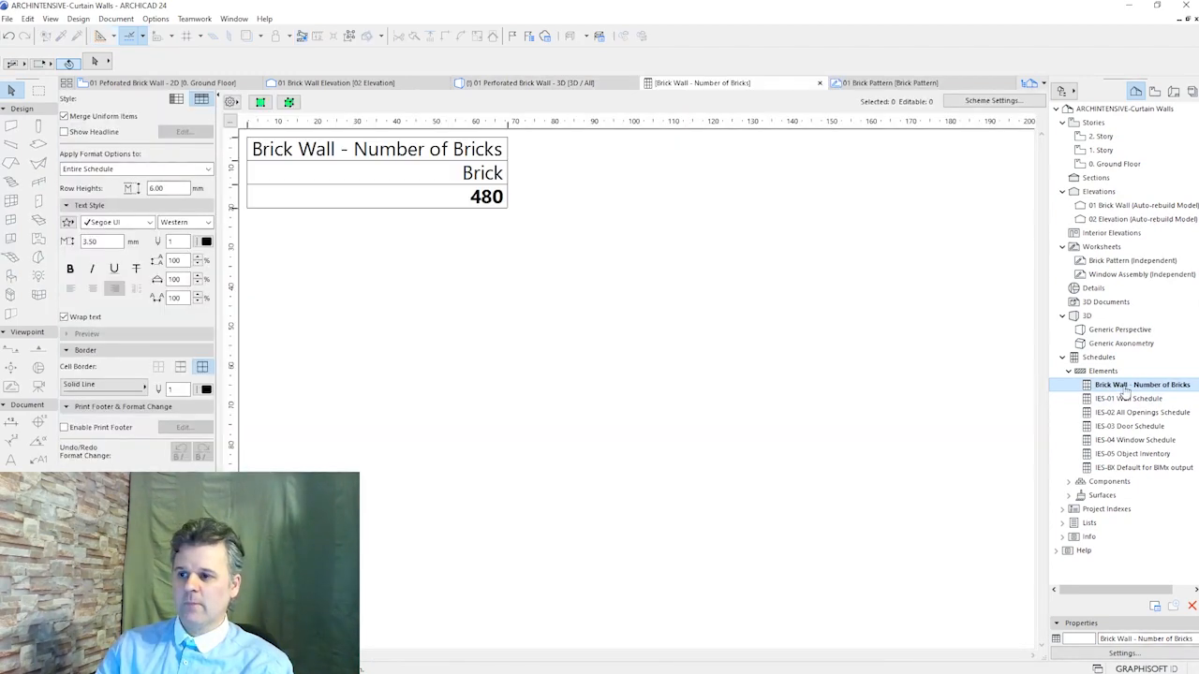
{"action": "left_click", "coordinate": [497, 199]}
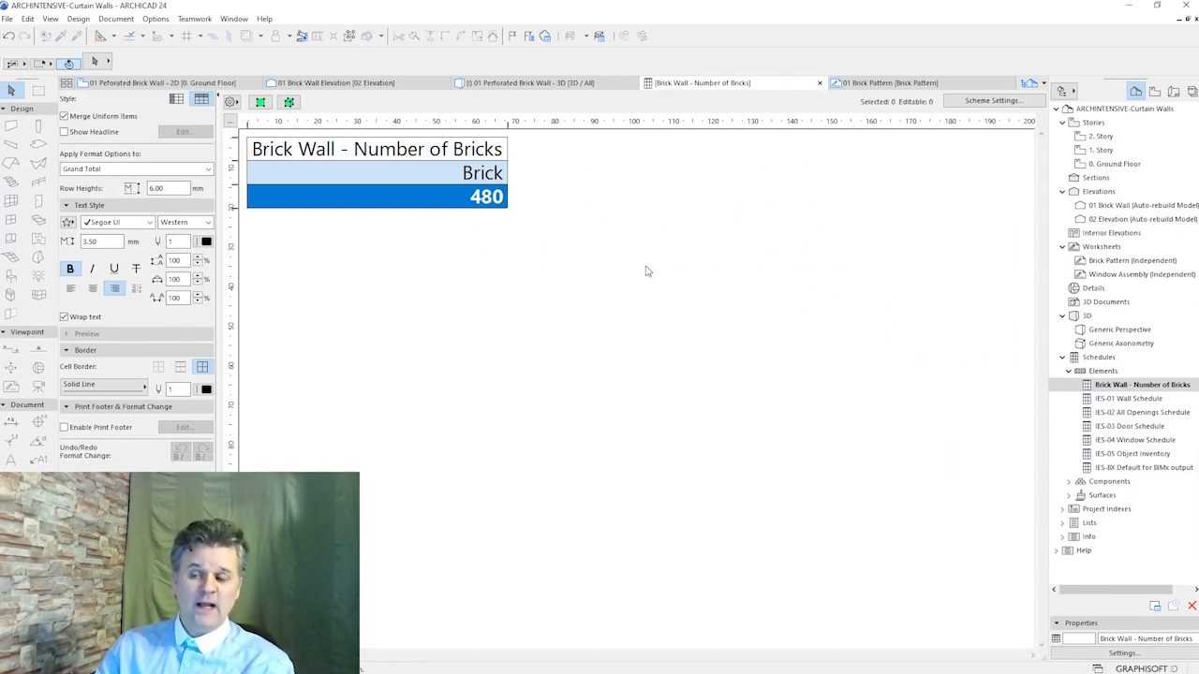
{"action": "left_click", "coordinate": [633, 273]}
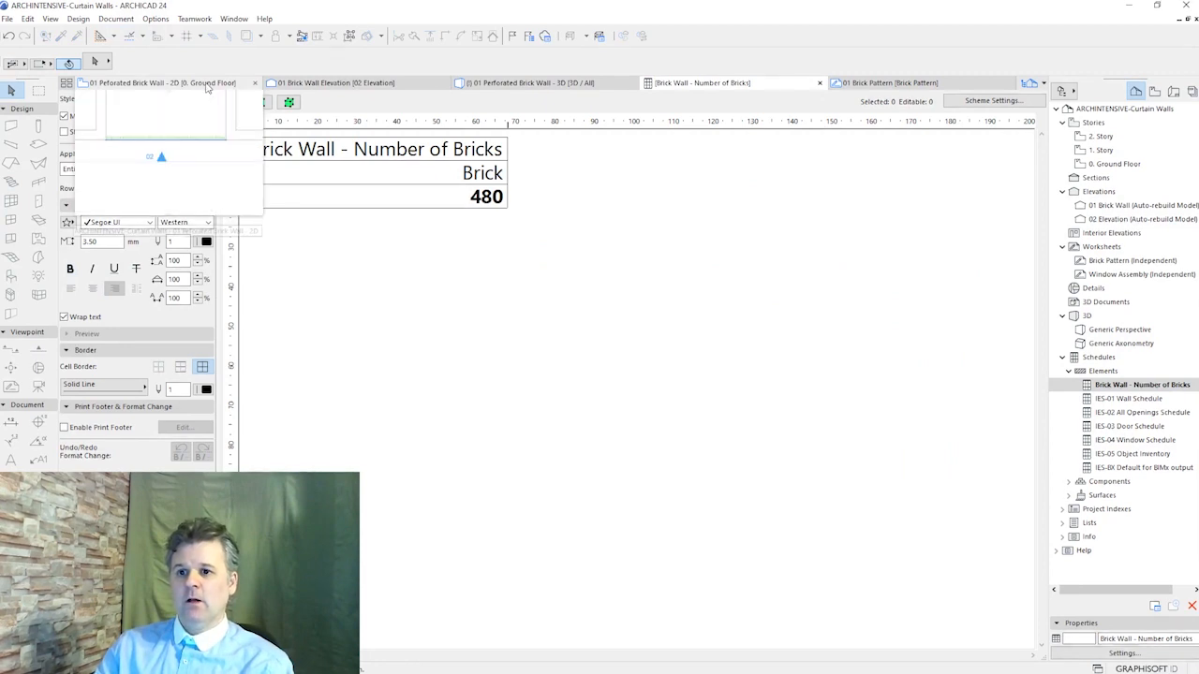
{"action": "mouse_move", "coordinate": [340, 88]}
{"action": "left_click", "coordinate": [530, 83]}
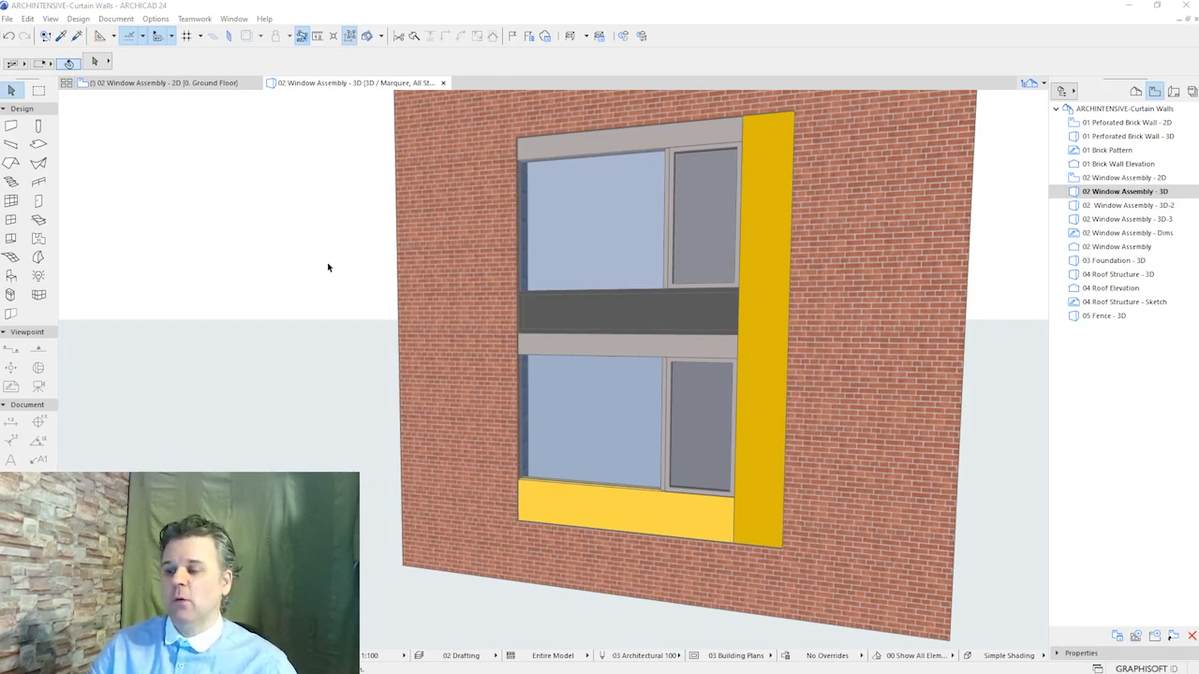
Examine the window assembly curtain wall in its 3D, 3D-2 and 3D-3 views and its dimensions in the 02 Window Assembly - Dims view
{"action": "left_click", "coordinate": [619, 380]}
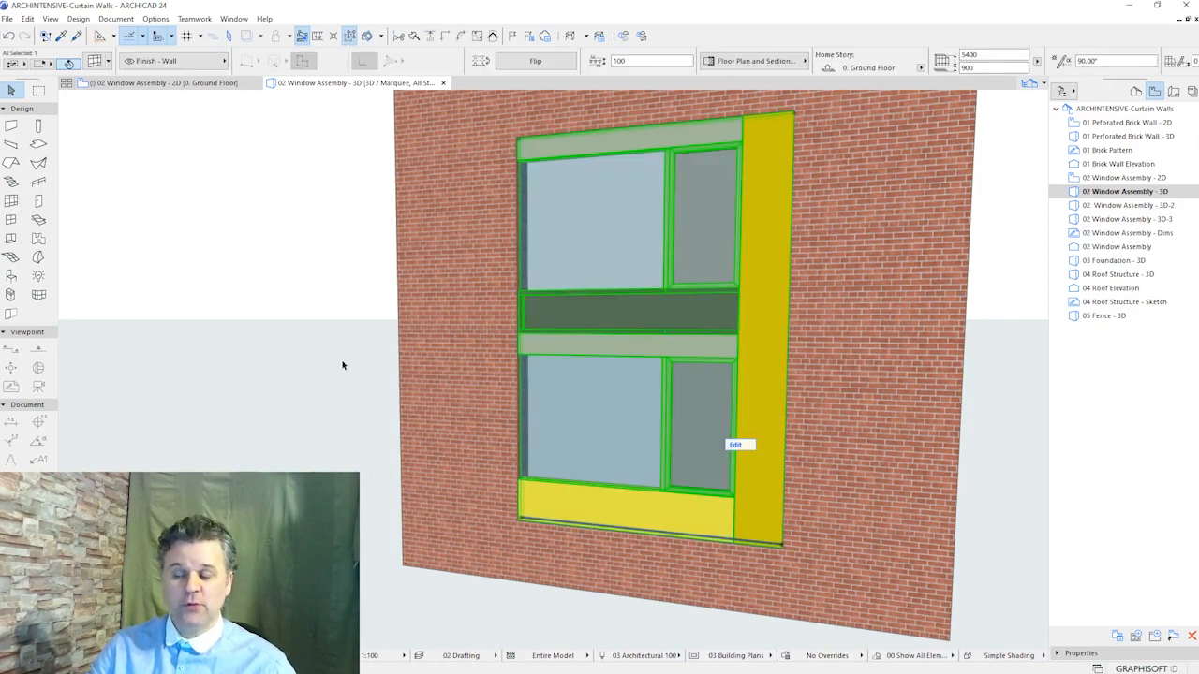
{"action": "left_click", "coordinate": [343, 366]}
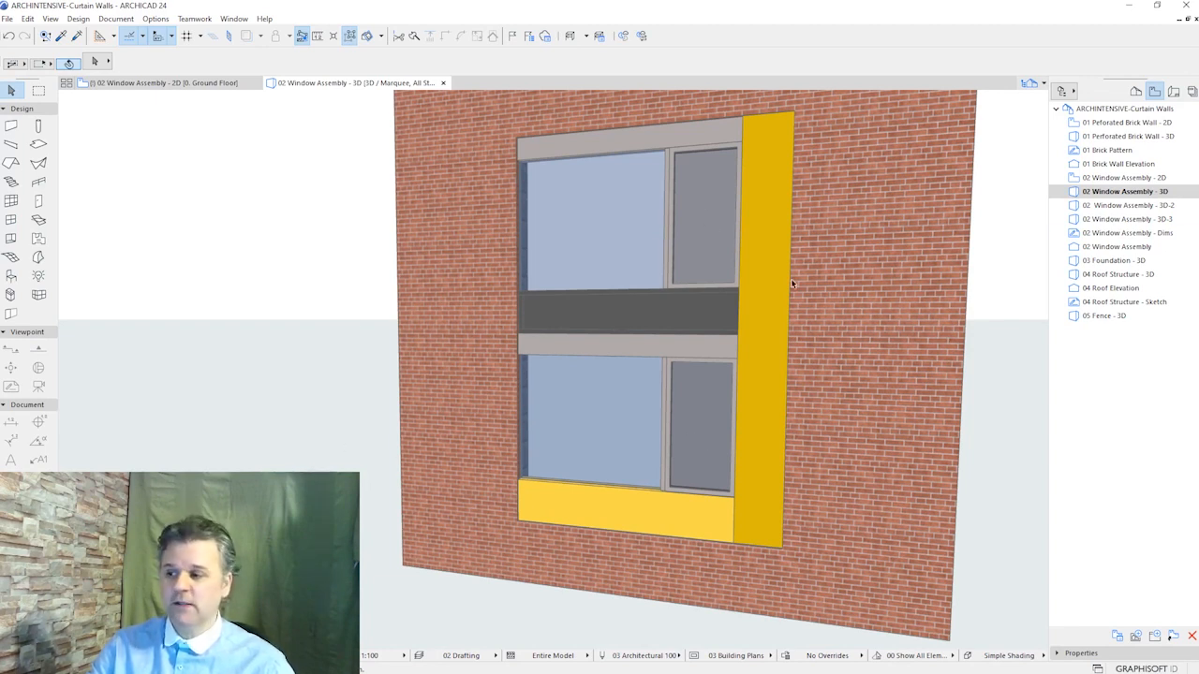
{"action": "double_click", "coordinate": [1128, 206]}
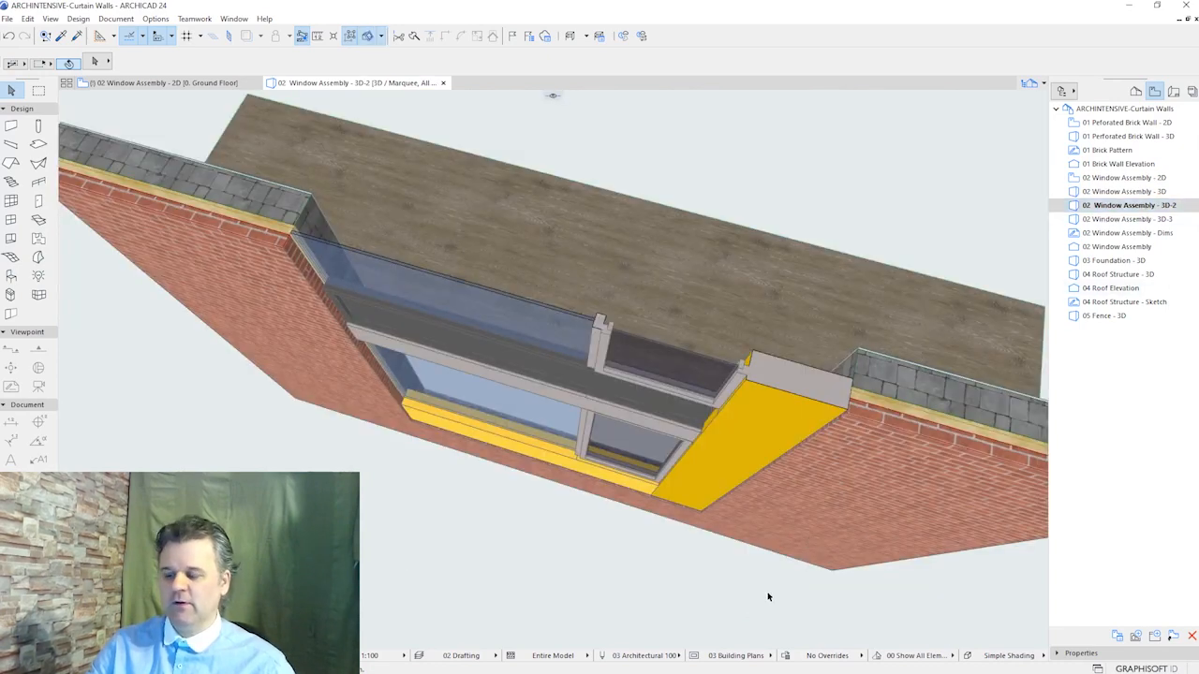
{"action": "mouse_move", "coordinate": [761, 597]}
{"action": "middle_mouse_down", "text": "shift"}
{"action": "mouse_move", "coordinate": [776, 567]}
{"action": "mouse_move", "coordinate": [773, 587]}
{"action": "middle_mouse_up", "text": "shift"}
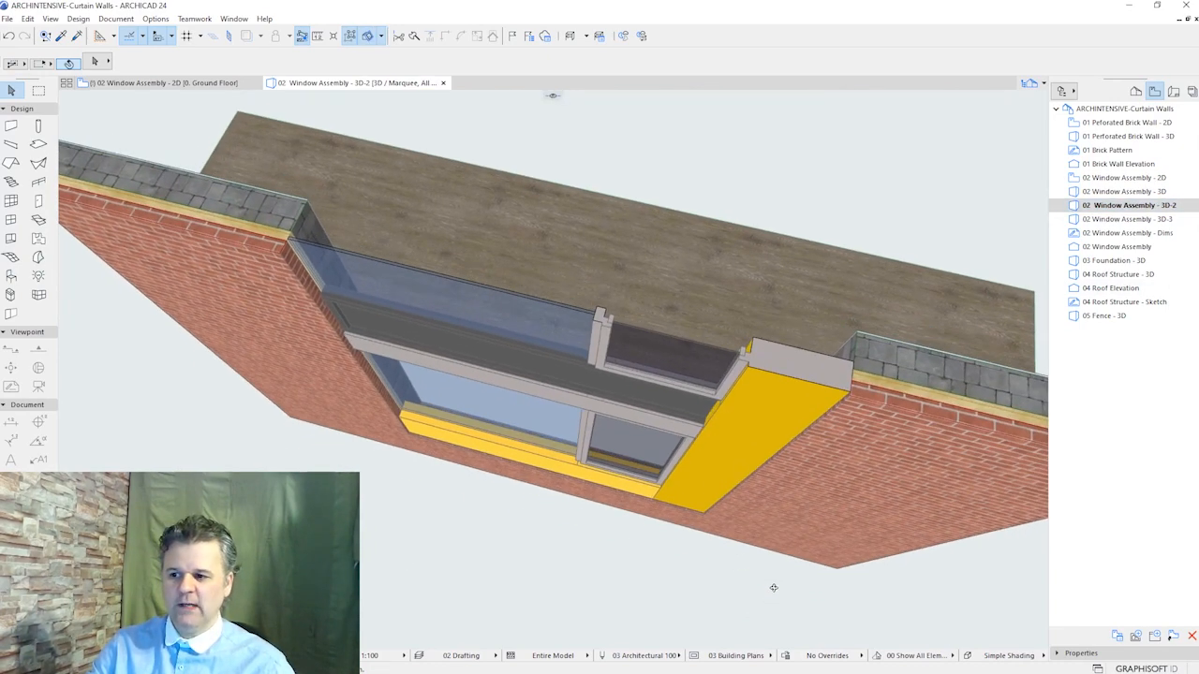
{"action": "double_click", "coordinate": [1128, 219]}
{"action": "middle_click_drag", "start_coordinate": [869, 451], "coordinate": [917, 410], "text": "shift"}
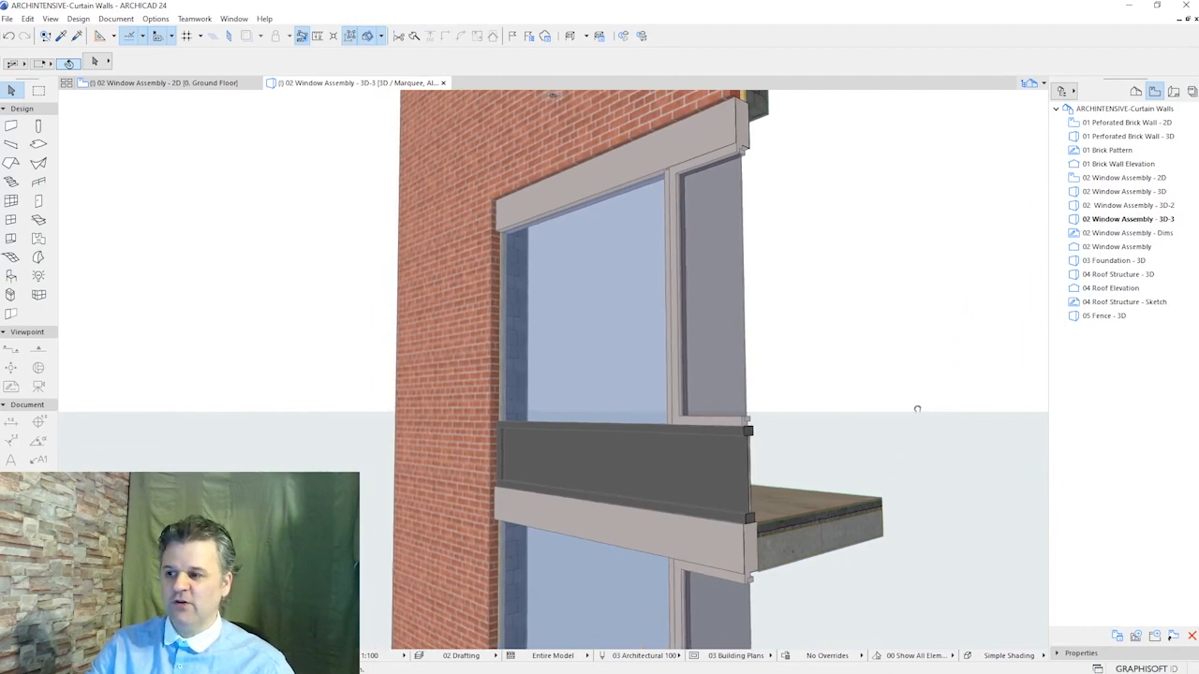
{"action": "double_click", "coordinate": [1124, 191]}
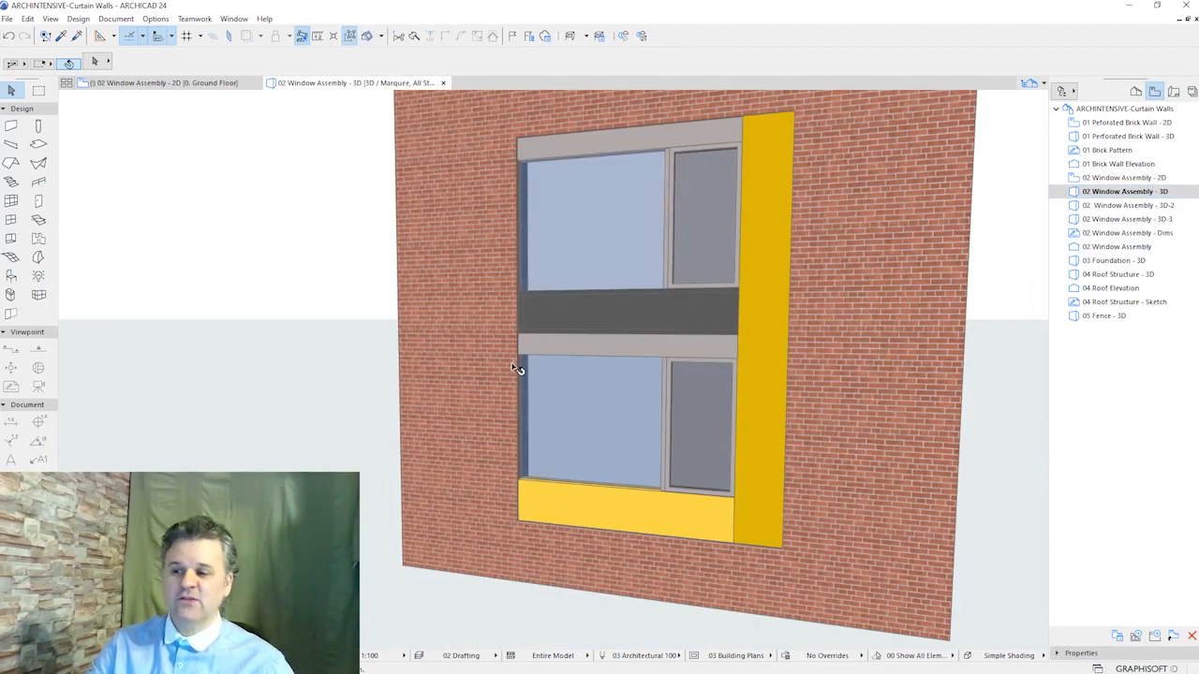
{"action": "double_click", "coordinate": [1129, 233]}
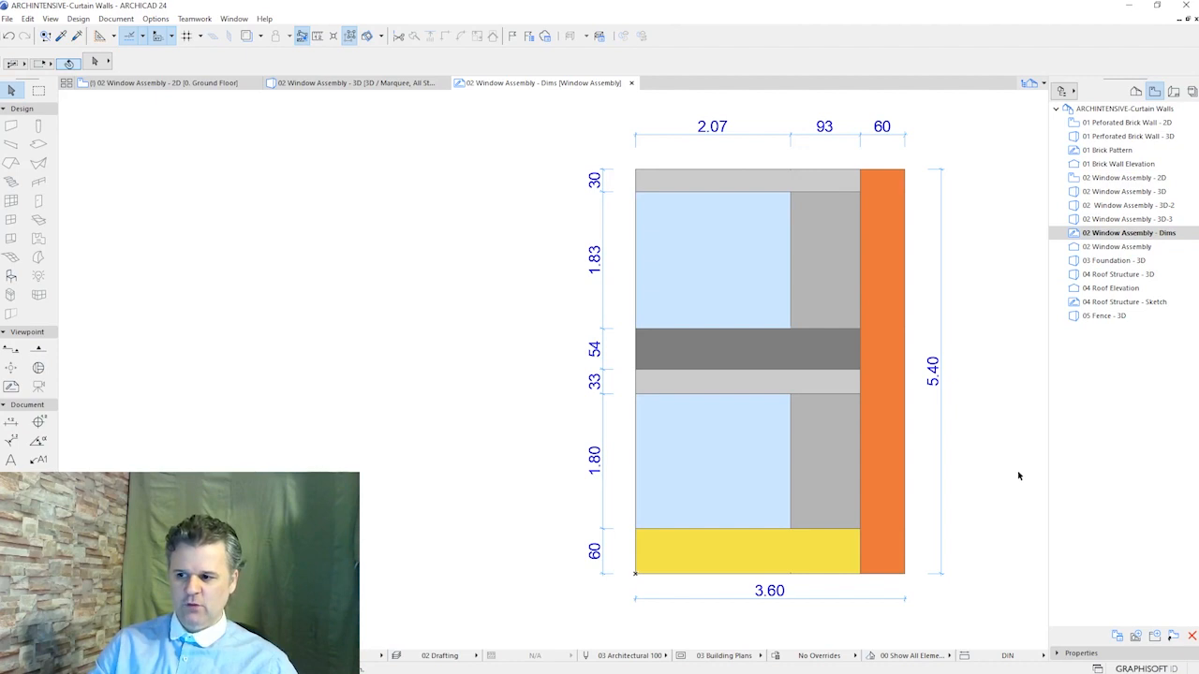
In the window assembly's 2D plan, pick up the curtain wall's settings as defaults and delete the curtain wall from the opening
{"action": "left_click", "coordinate": [178, 82]}
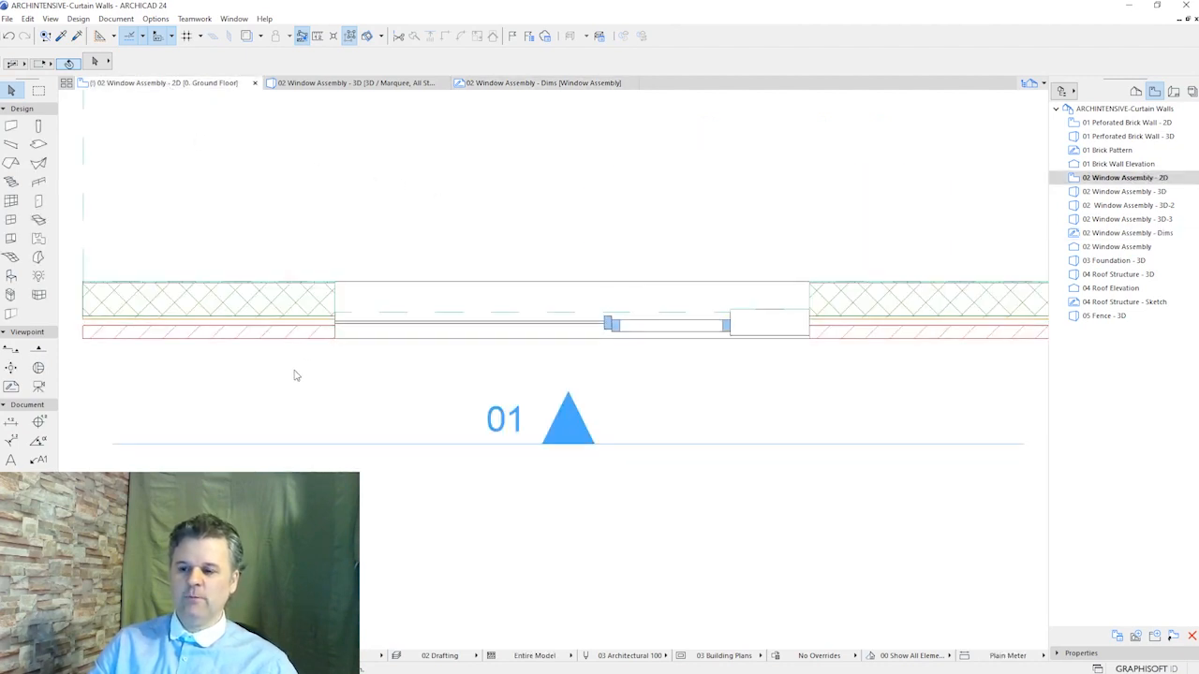
{"action": "left_click", "coordinate": [342, 330]}
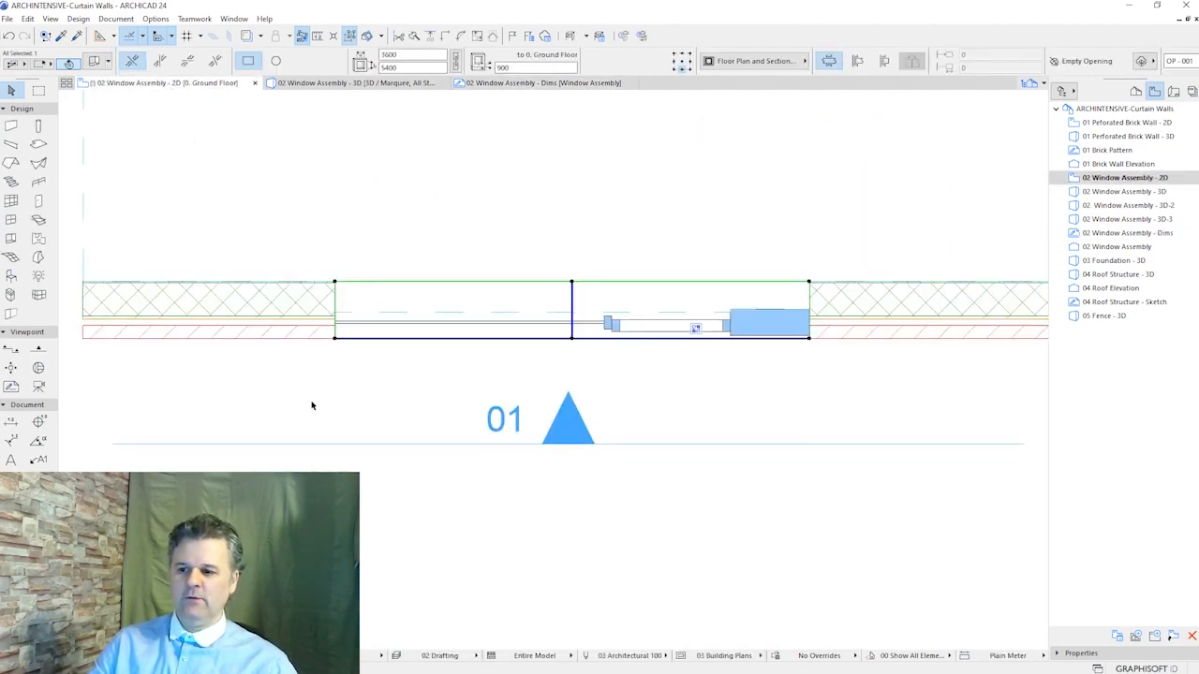
{"action": "key", "text": "Escape"}
{"action": "left_click", "coordinate": [337, 325]}
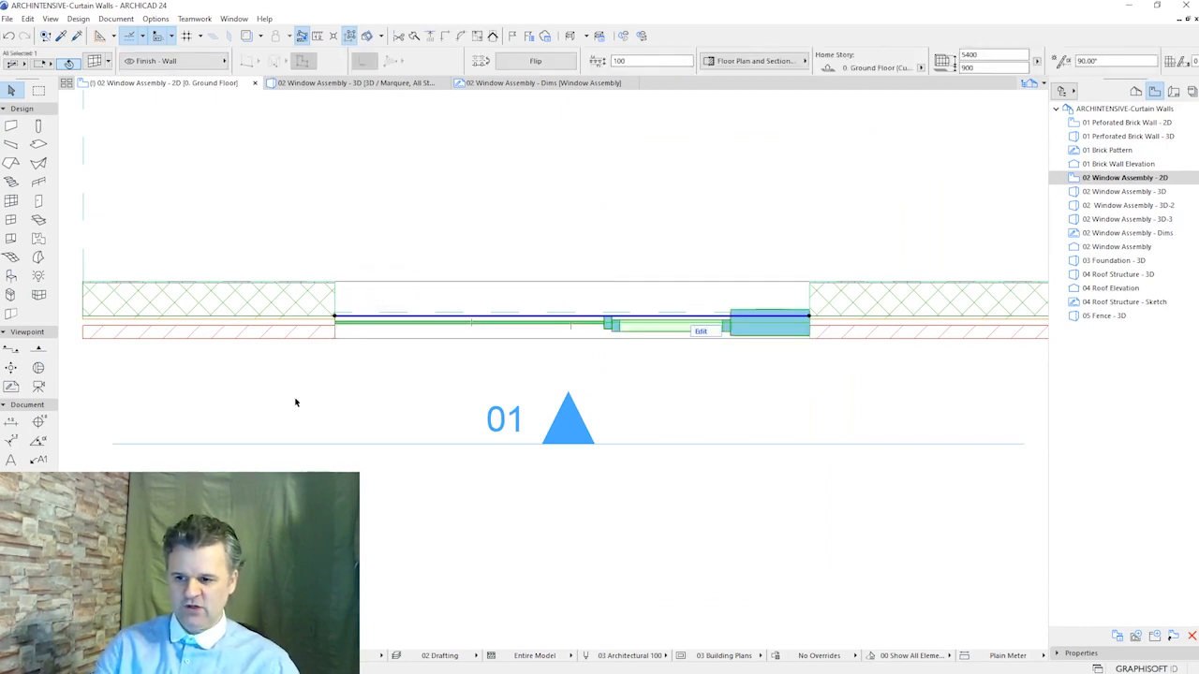
{"action": "left_click", "coordinate": [337, 318], "text": "alt"}
{"action": "key", "text": "Delete"}
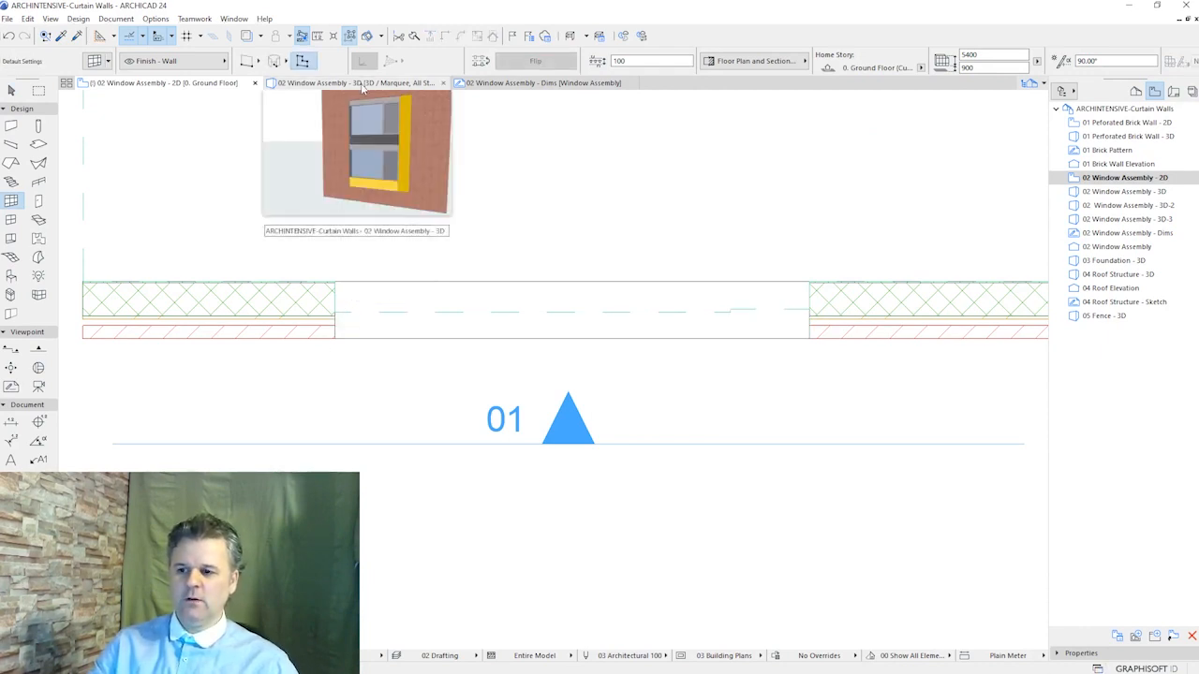
Inspect the empty opening in the brick wall in the 02 Window Assembly 3D view, then deselect it
{"action": "left_click", "coordinate": [364, 86]}
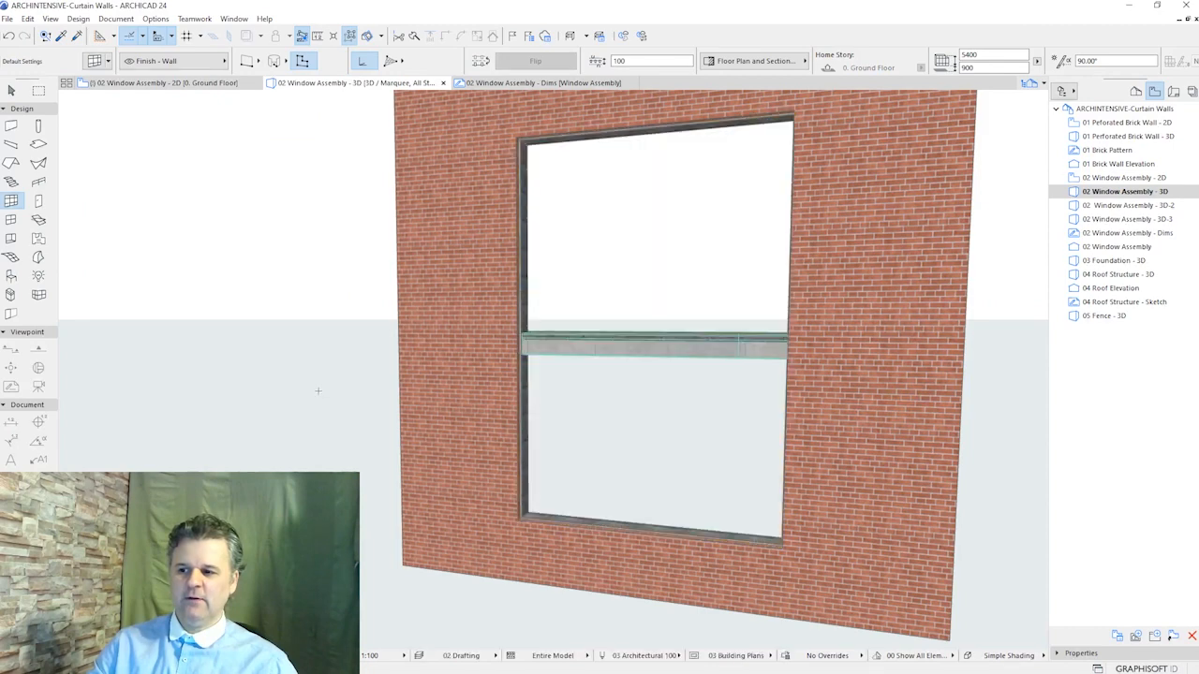
{"action": "left_click", "coordinate": [511, 516]}
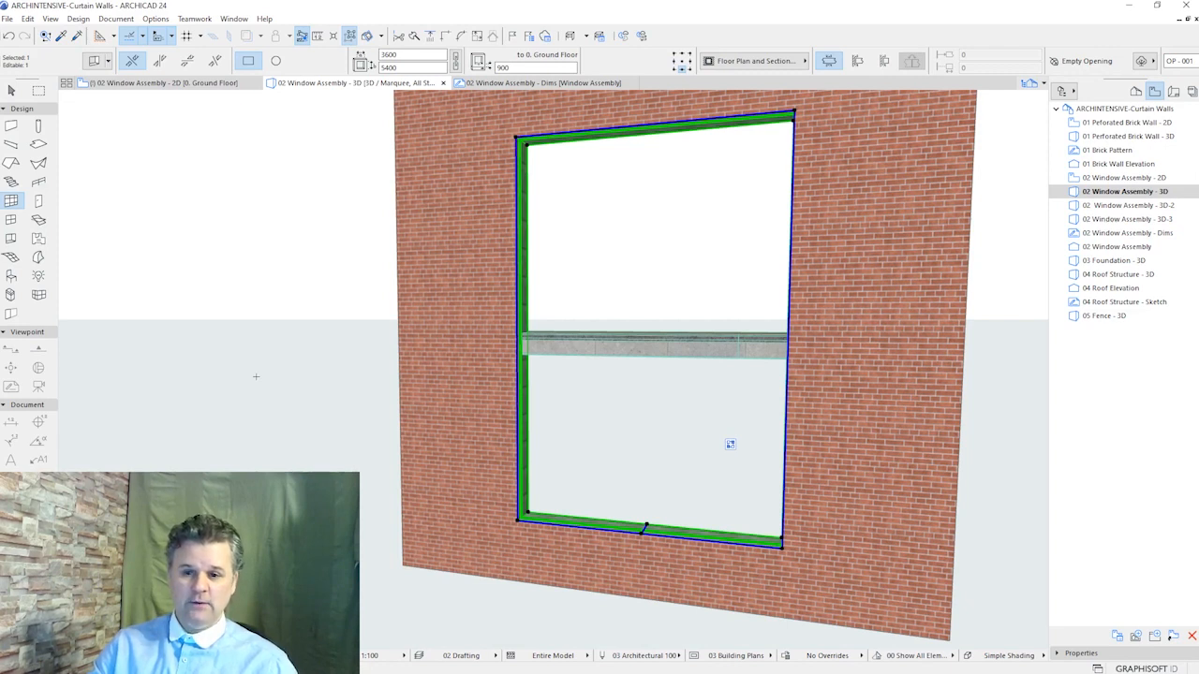
{"action": "key", "text": "Escape"}
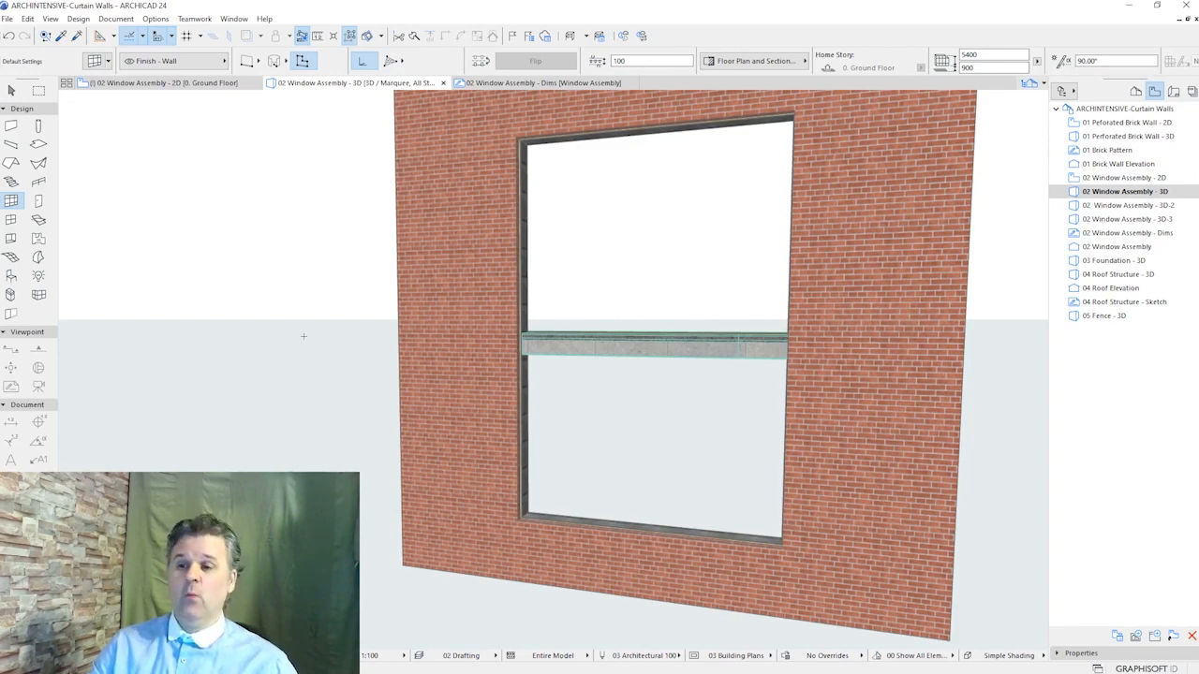
From the 2D plan, clear the scheme pattern in the curtain wall default settings and review its frame and panel classes
{"action": "left_click", "coordinate": [206, 83]}
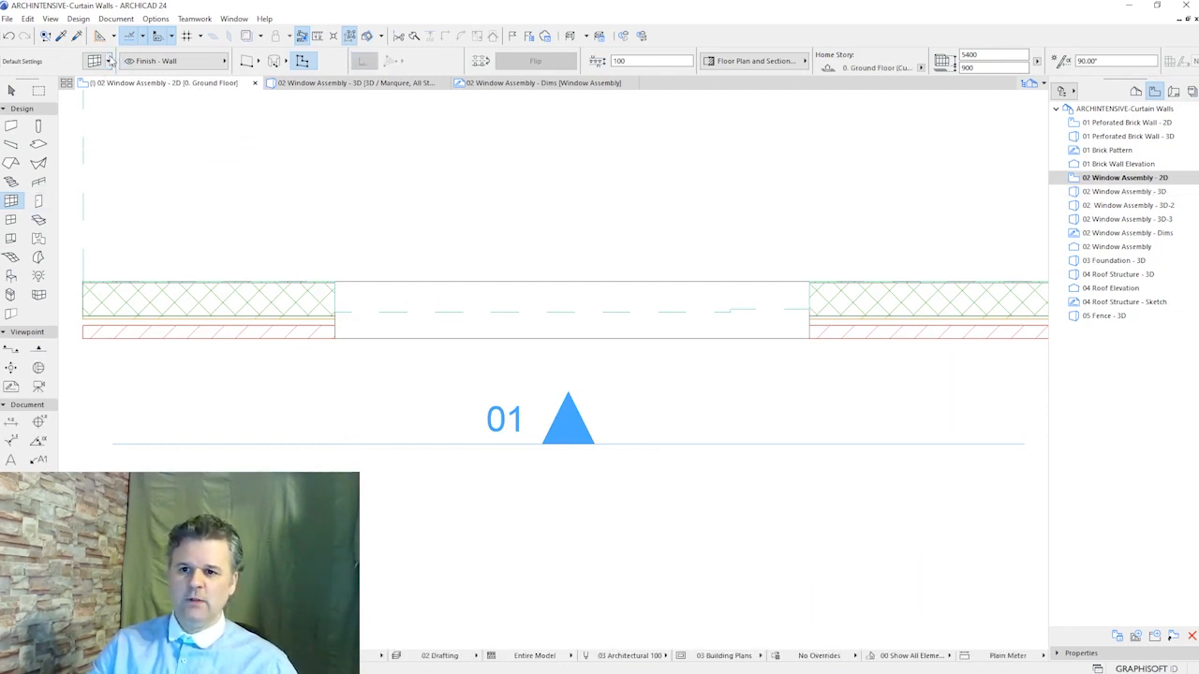
{"action": "left_click", "coordinate": [106, 61]}
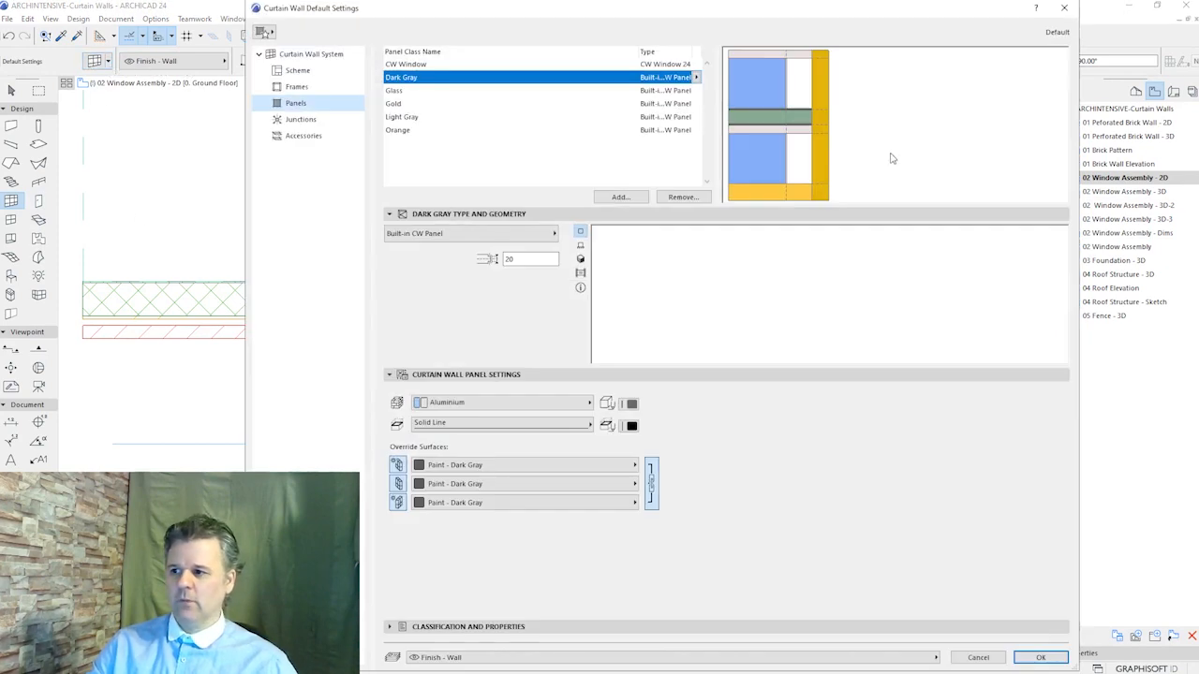
{"action": "left_click", "coordinate": [323, 71]}
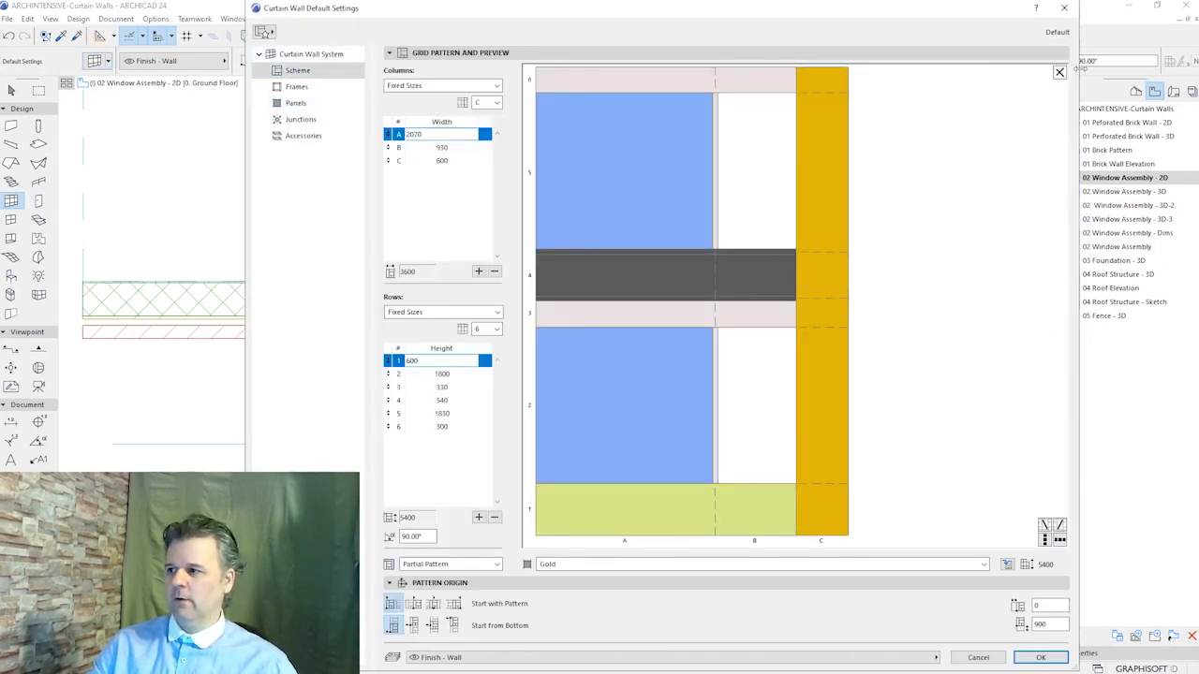
{"action": "left_click", "coordinate": [1060, 73]}
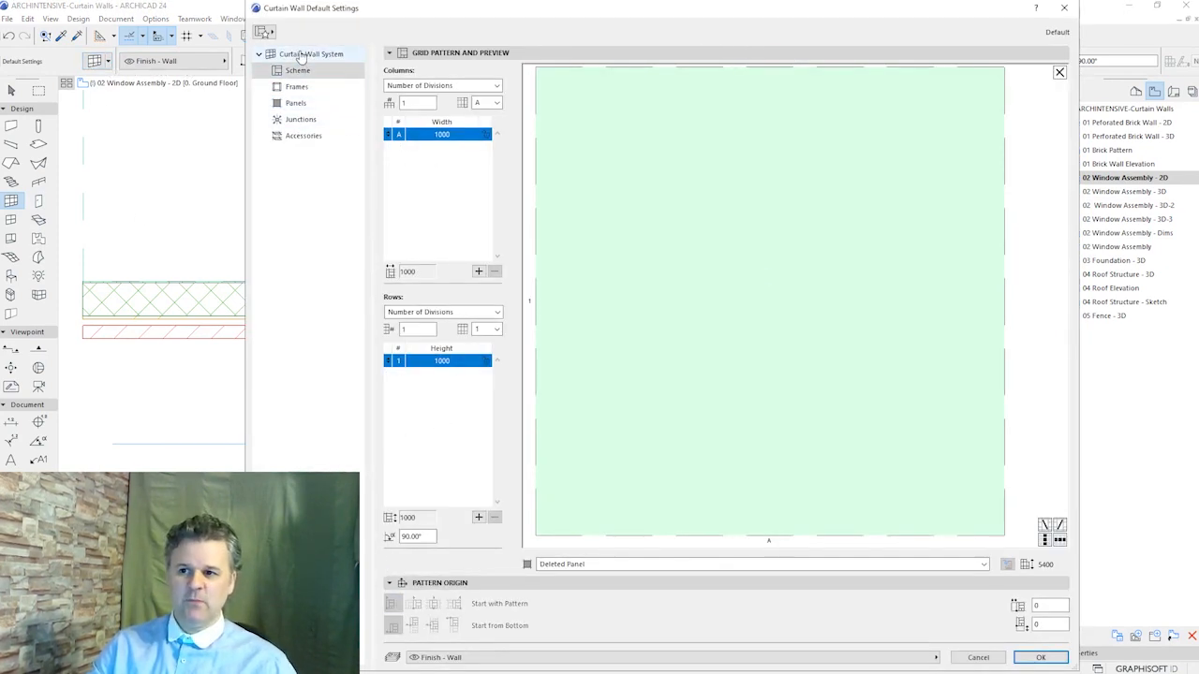
{"action": "left_click", "coordinate": [296, 86]}
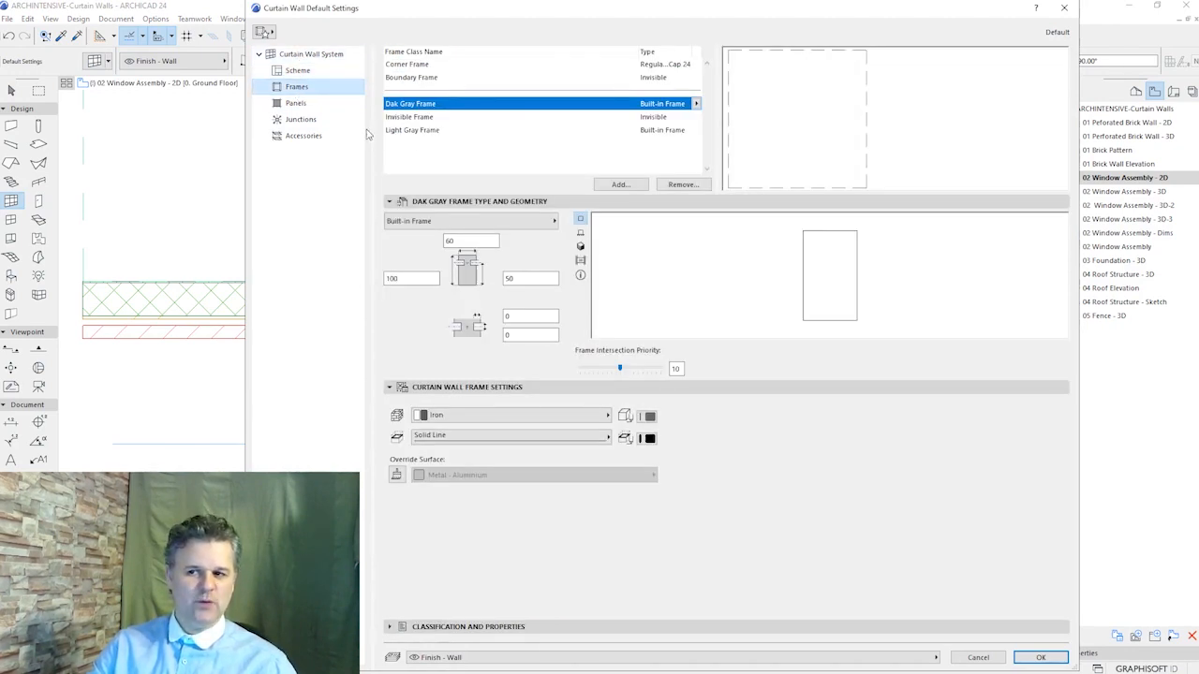
{"action": "left_click", "coordinate": [322, 106]}
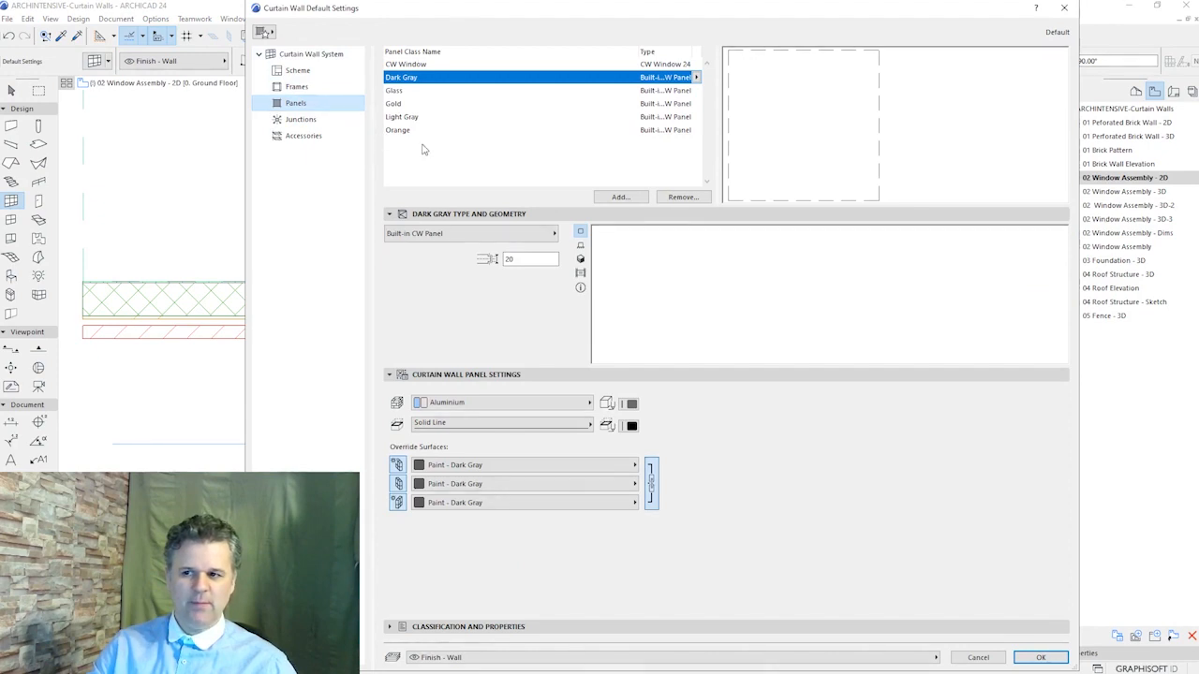
Set both the columns and the rows of the default curtain wall scheme to Fixed Sizes
{"action": "left_click", "coordinate": [326, 74]}
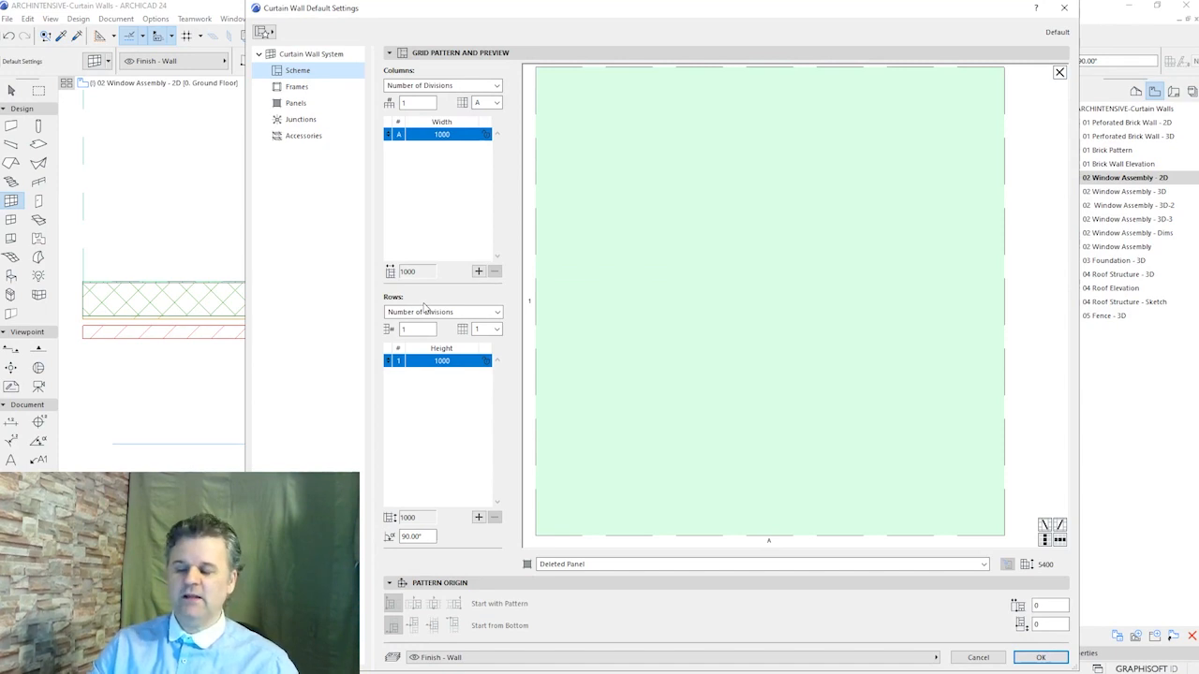
{"action": "left_click", "coordinate": [428, 86]}
{"action": "left_click", "coordinate": [426, 99]}
{"action": "left_click", "coordinate": [442, 312]}
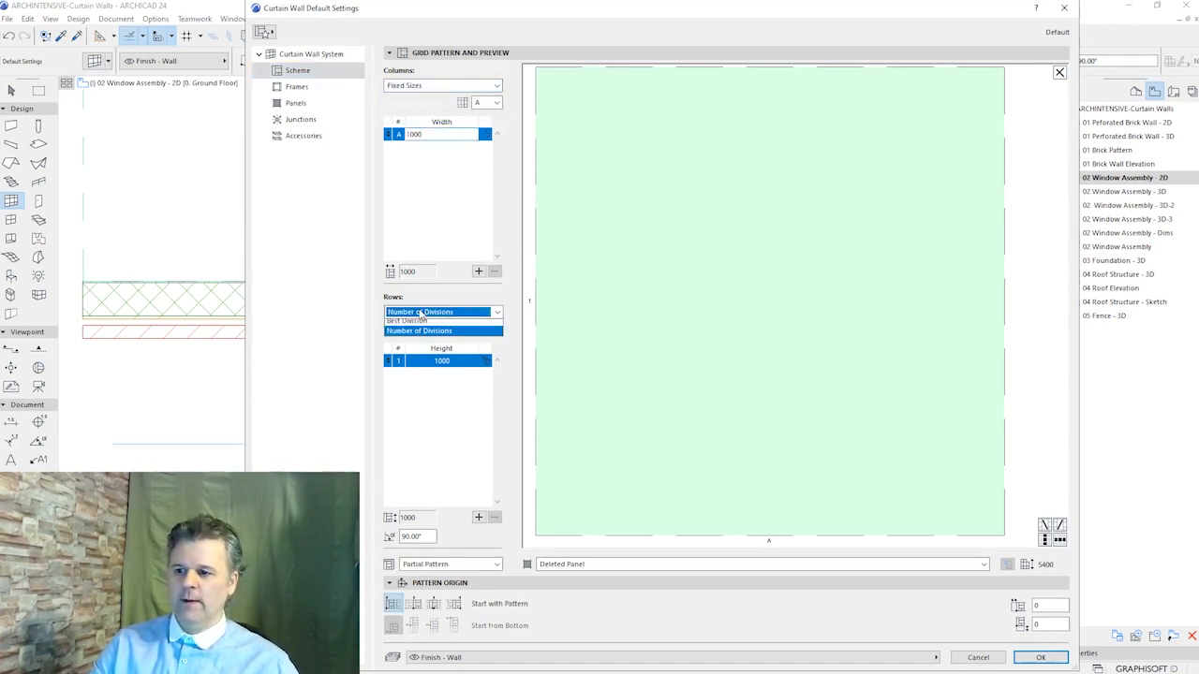
{"action": "left_click", "coordinate": [422, 324]}
Add two columns to the scheme and set the widths of columns A, B and C to 2070, 930 and 600
{"action": "left_click", "coordinate": [478, 271]}
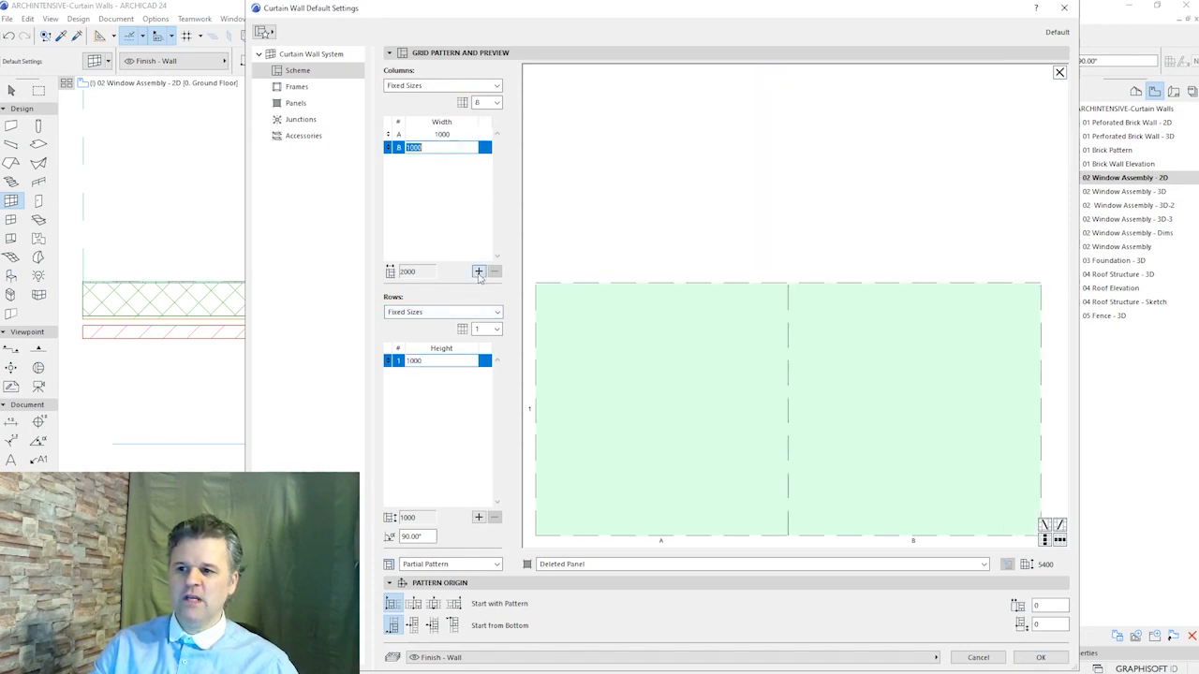
{"action": "left_click", "coordinate": [478, 271]}
{"action": "left_click", "coordinate": [461, 135]}
{"action": "type", "text": "207"}
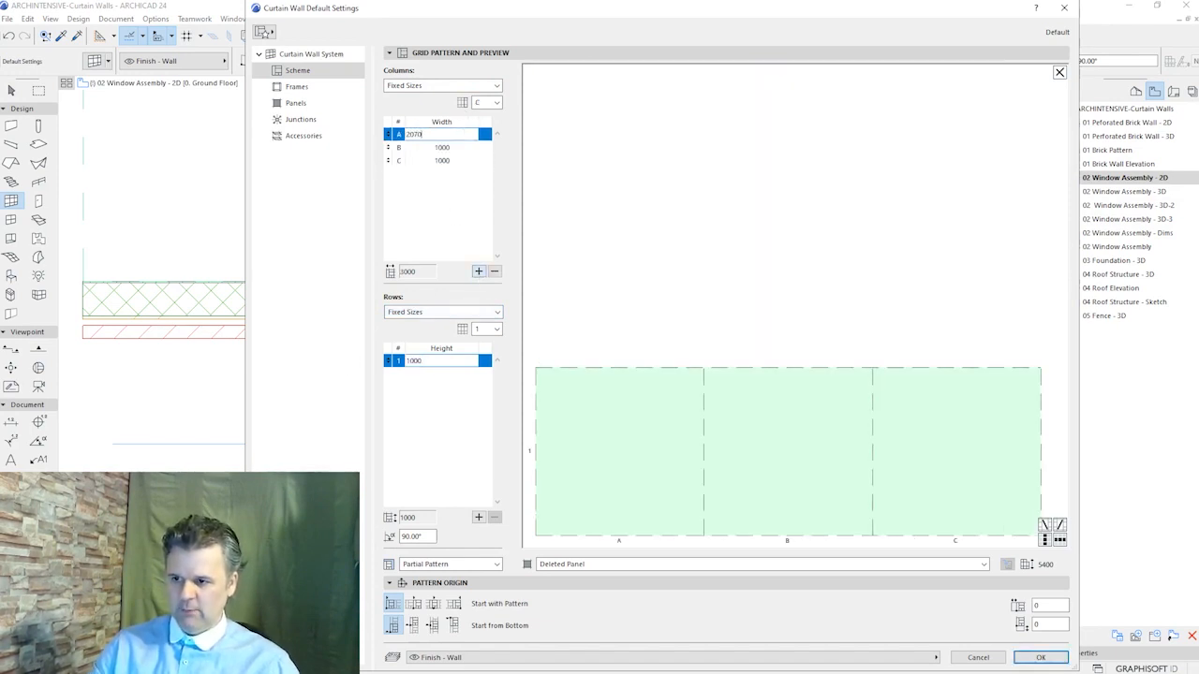
{"action": "left_click", "coordinate": [454, 148]}
{"action": "type", "text": "930"}
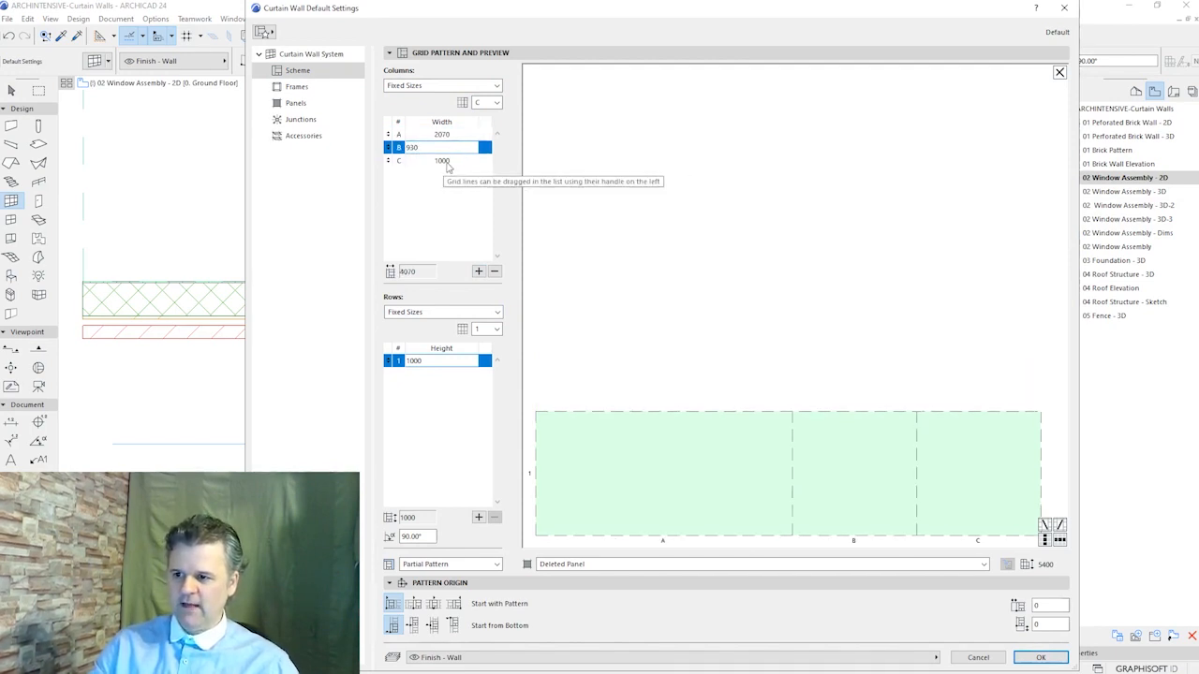
{"action": "left_click", "coordinate": [447, 162]}
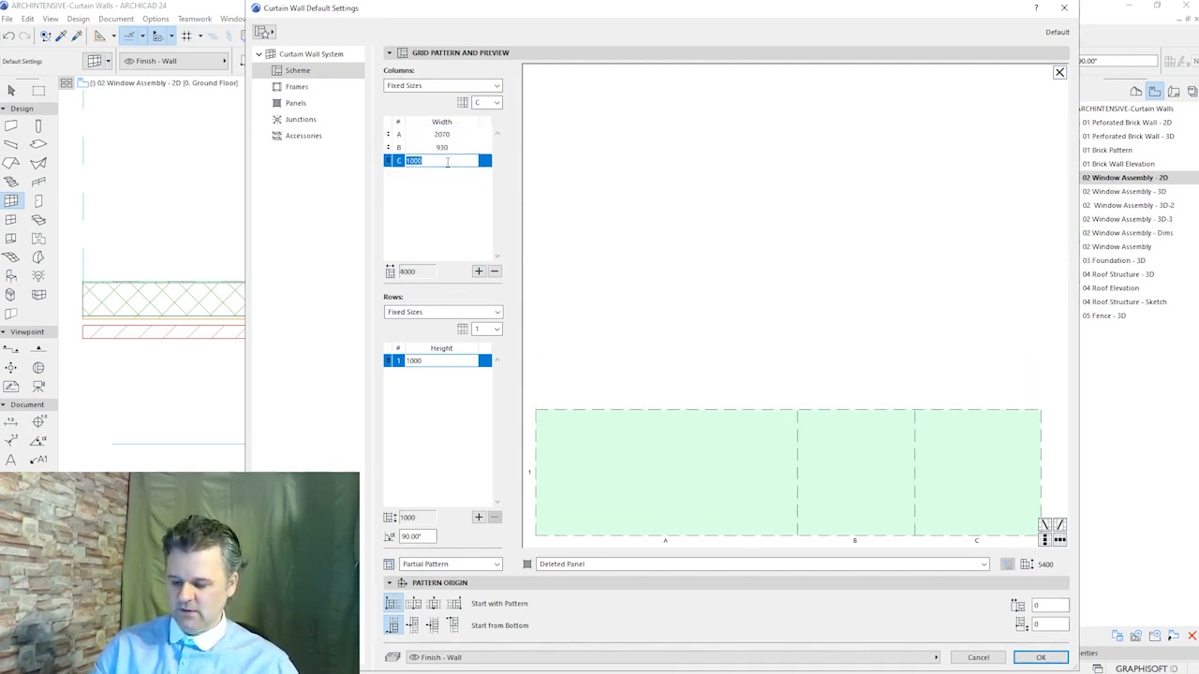
{"action": "type", "text": "600"}
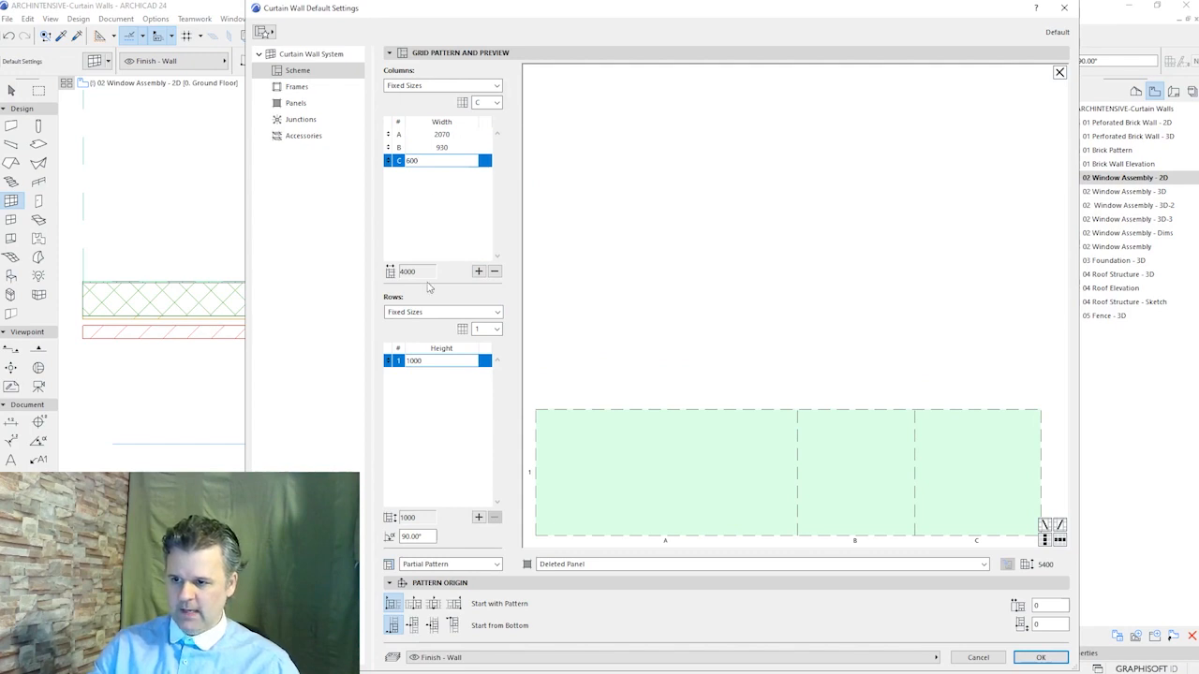
{"action": "key", "text": "Return"}
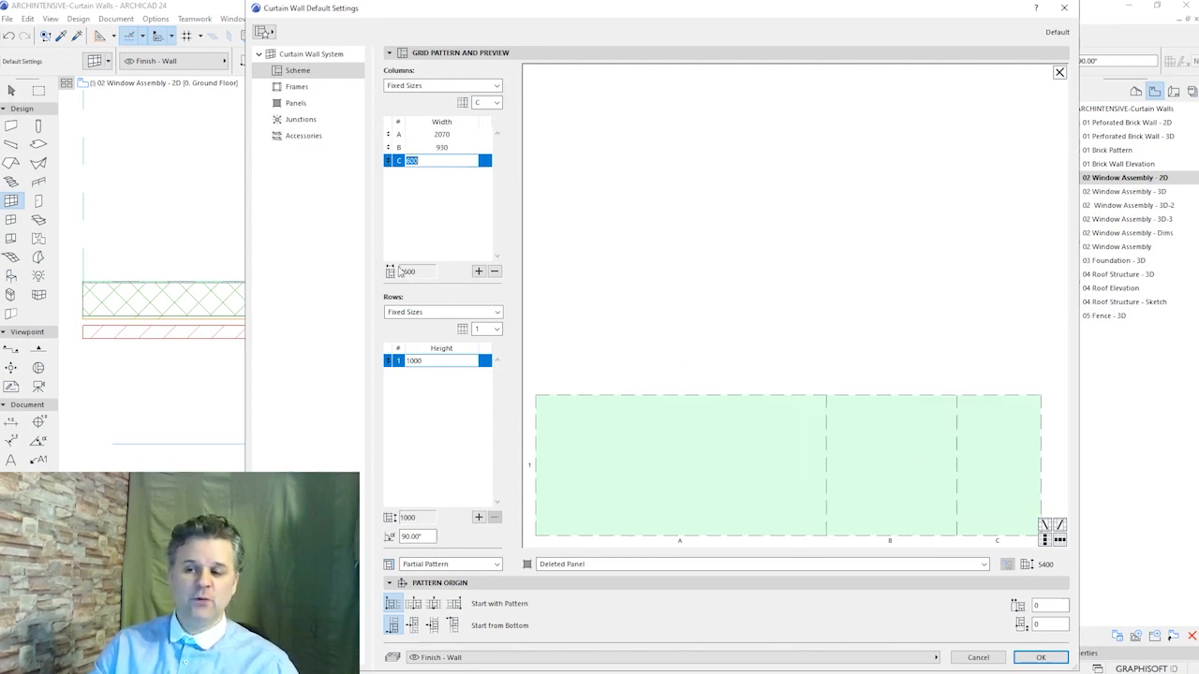
Add five rows to the scheme grid for a total of six rows
{"action": "left_click", "coordinate": [479, 517]}
{"action": "left_click", "coordinate": [478, 517]}
{"action": "left_click", "coordinate": [479, 517]}
{"action": "left_click", "coordinate": [479, 517]}
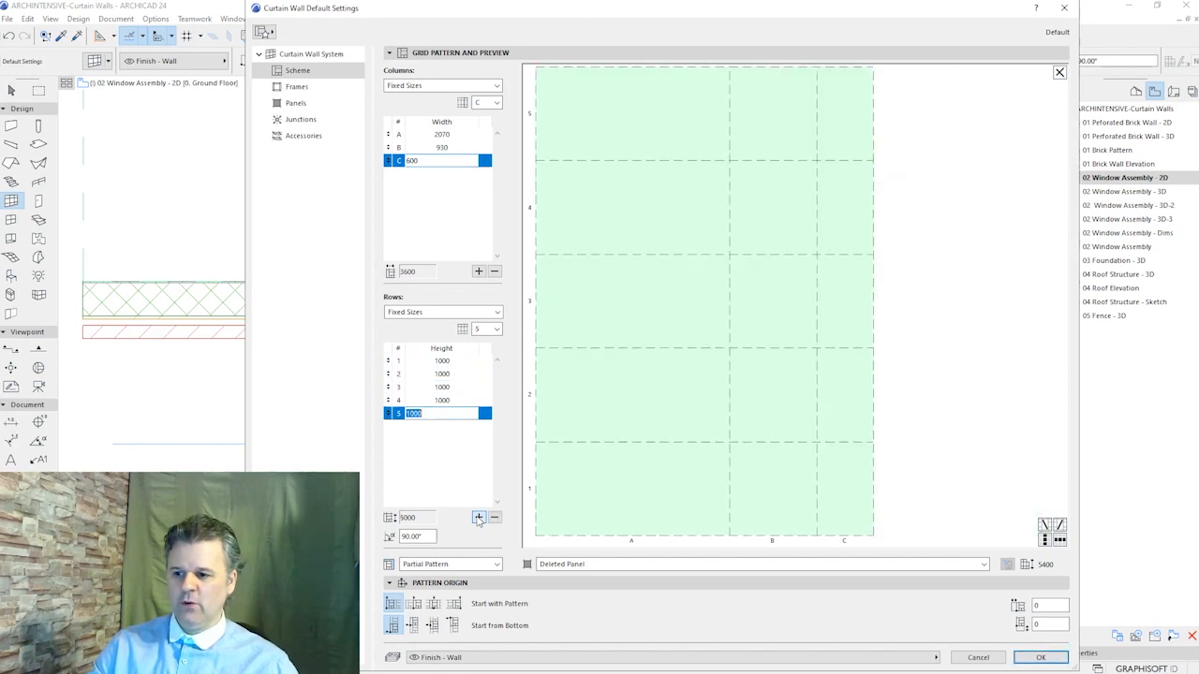
{"action": "left_click", "coordinate": [479, 517]}
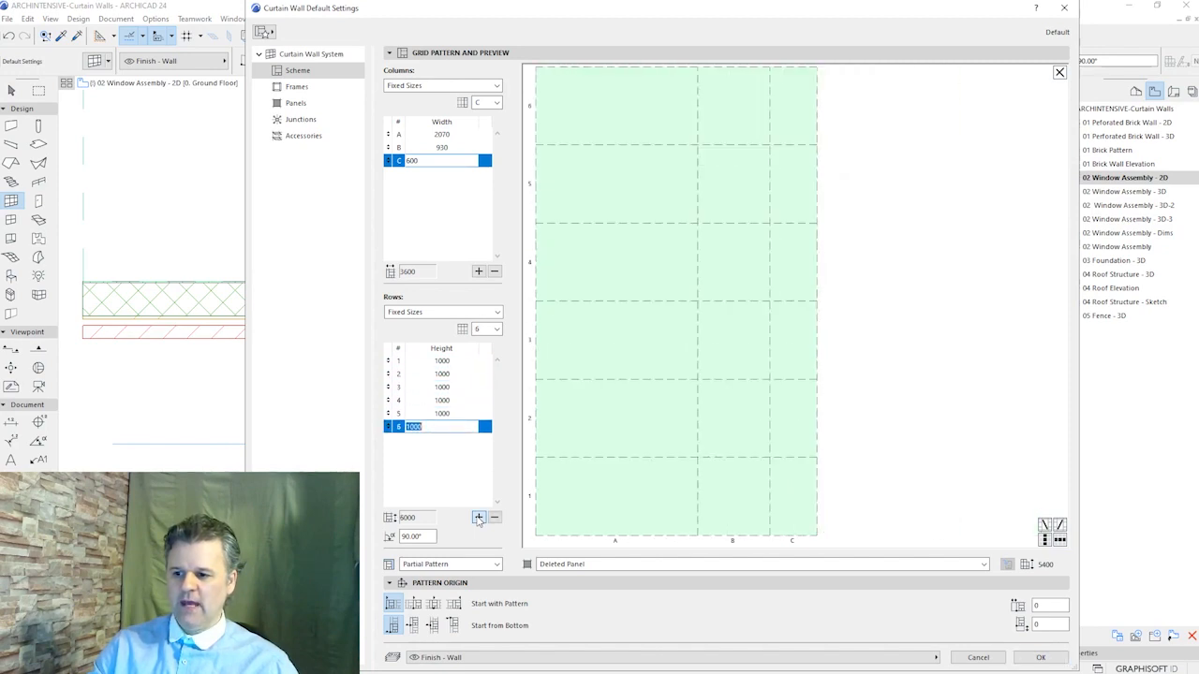
Set the heights of scheme rows 1 to 6 to 600, 1800, 330, 540, 1830 and 300
{"action": "left_click", "coordinate": [460, 361]}
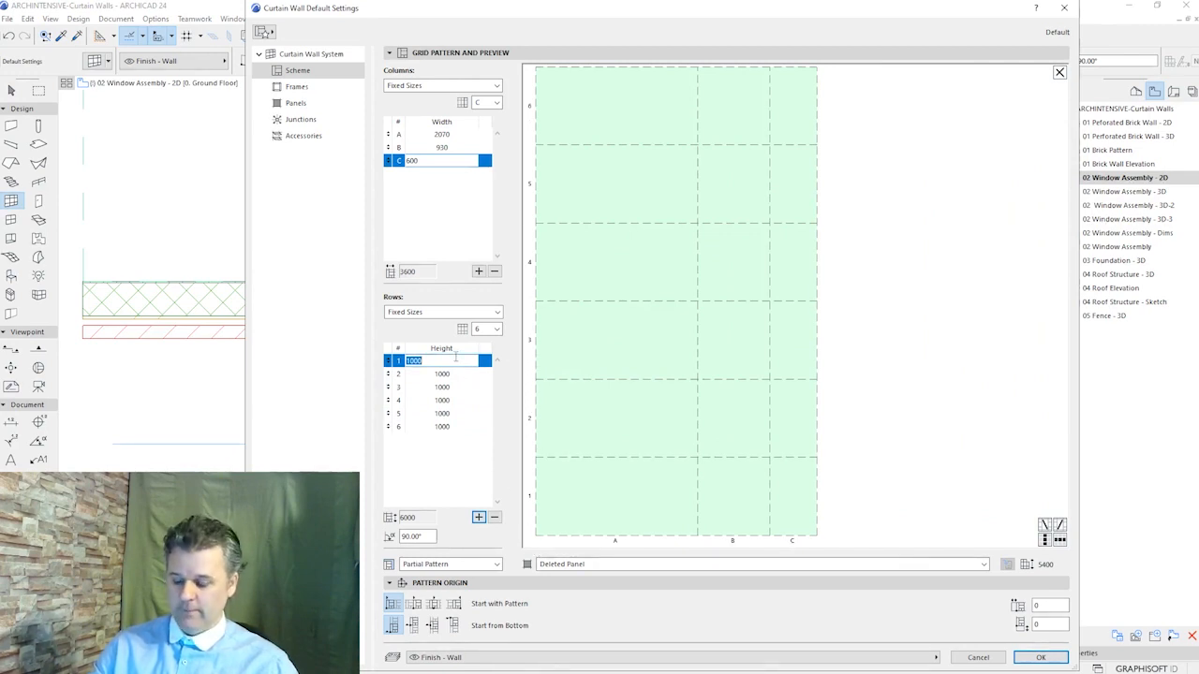
{"action": "type", "text": "60"}
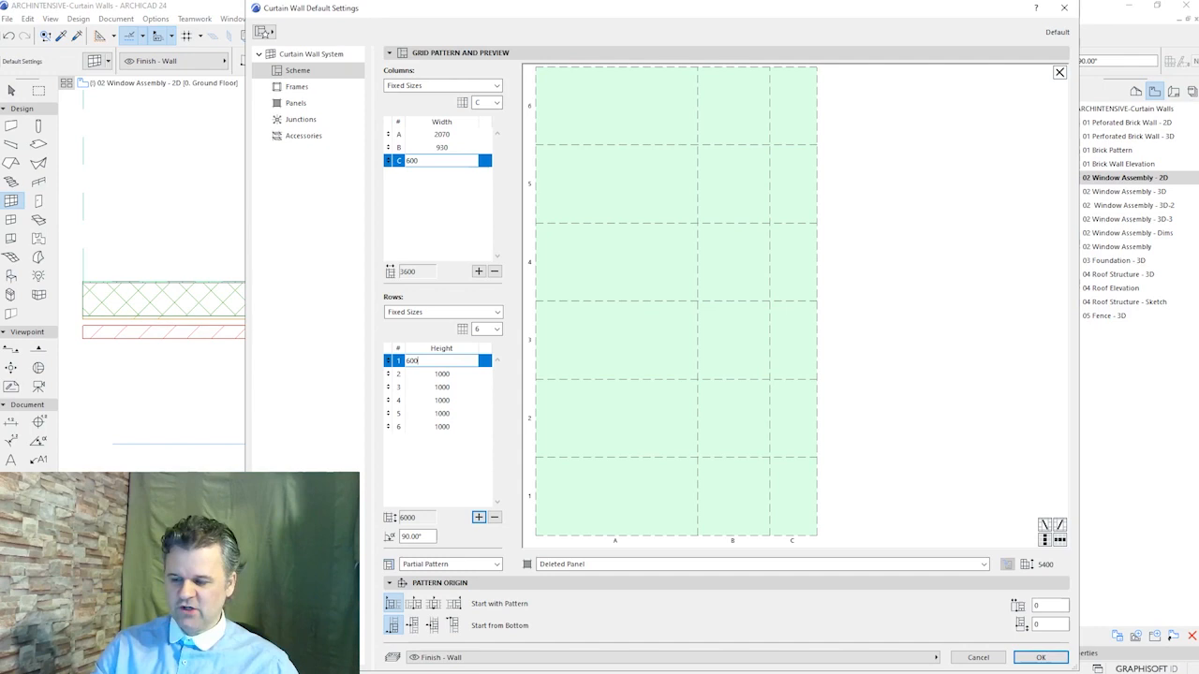
{"action": "left_click", "coordinate": [442, 375]}
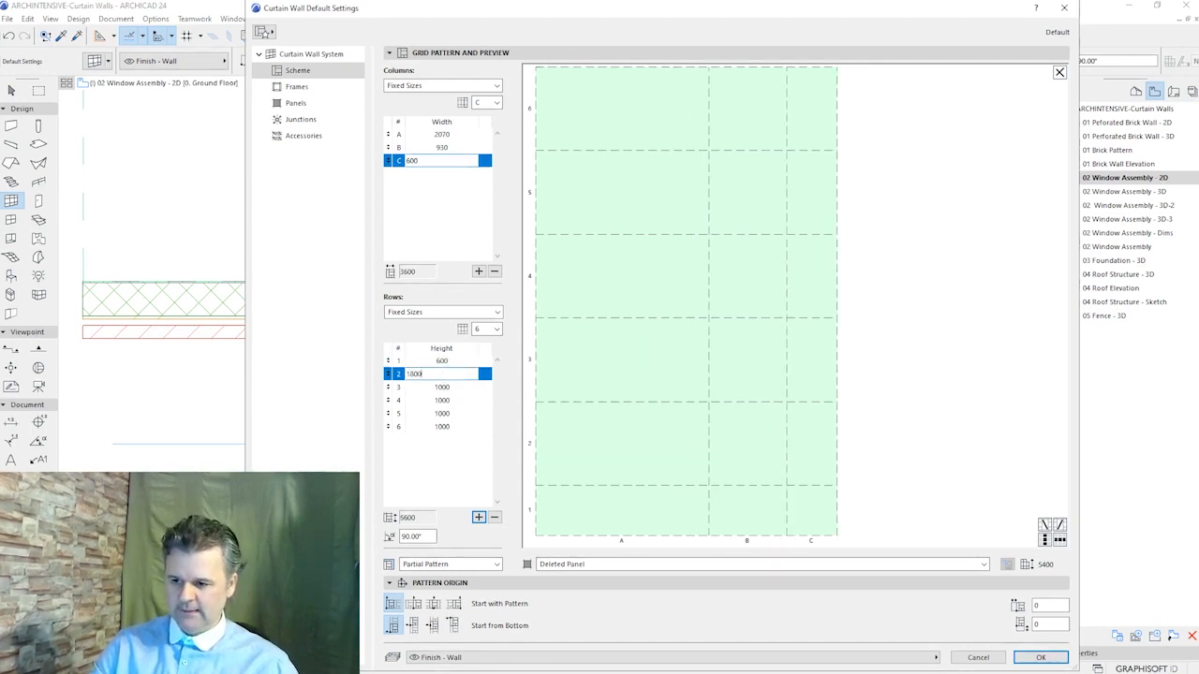
{"action": "left_click", "coordinate": [450, 387]}
{"action": "type", "text": "330"}
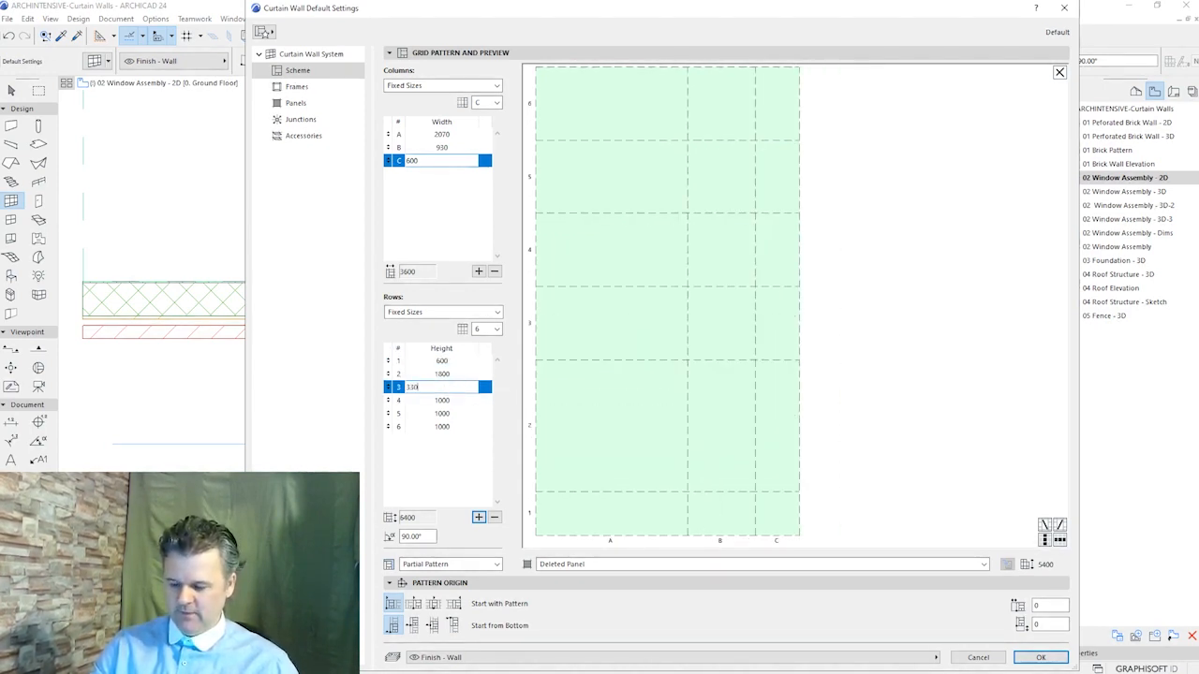
{"action": "left_click", "coordinate": [447, 401]}
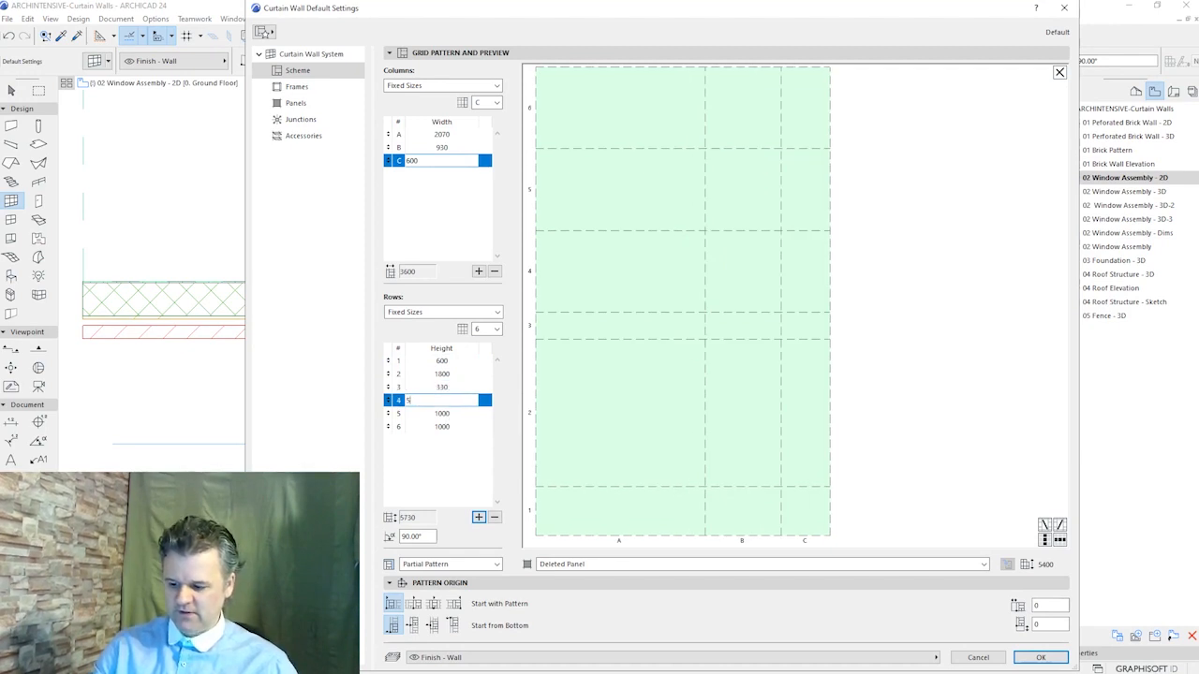
{"action": "left_click", "coordinate": [458, 413]}
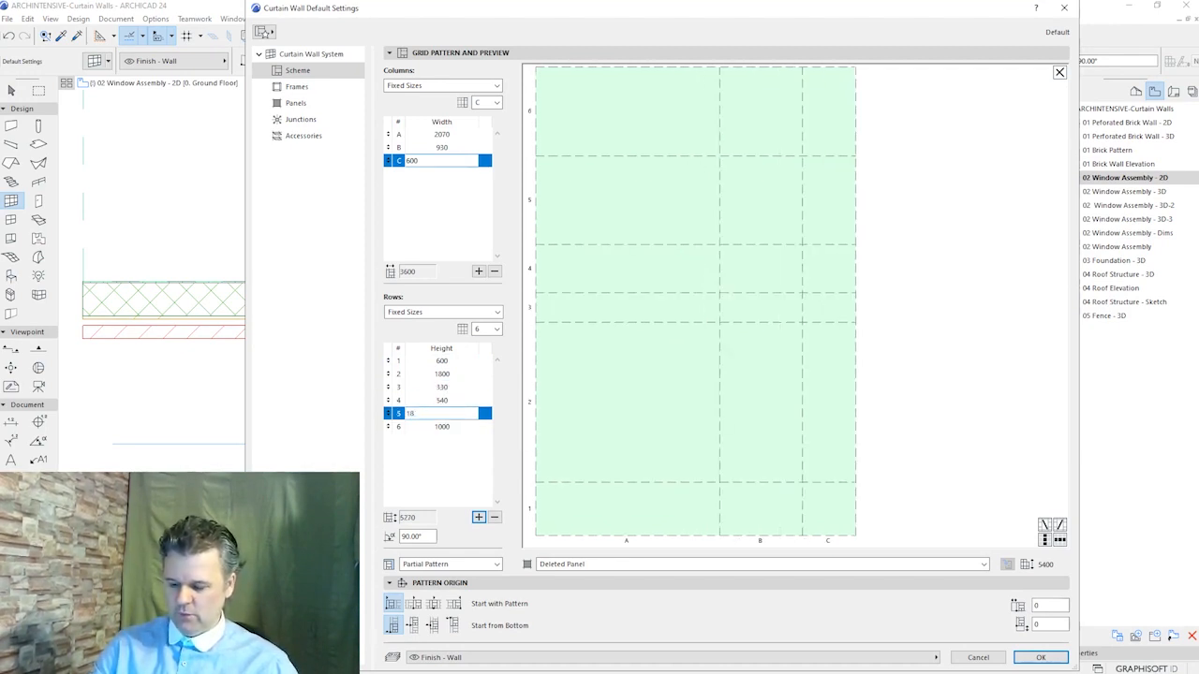
{"action": "type", "text": "1830"}
{"action": "left_click", "coordinate": [459, 426]}
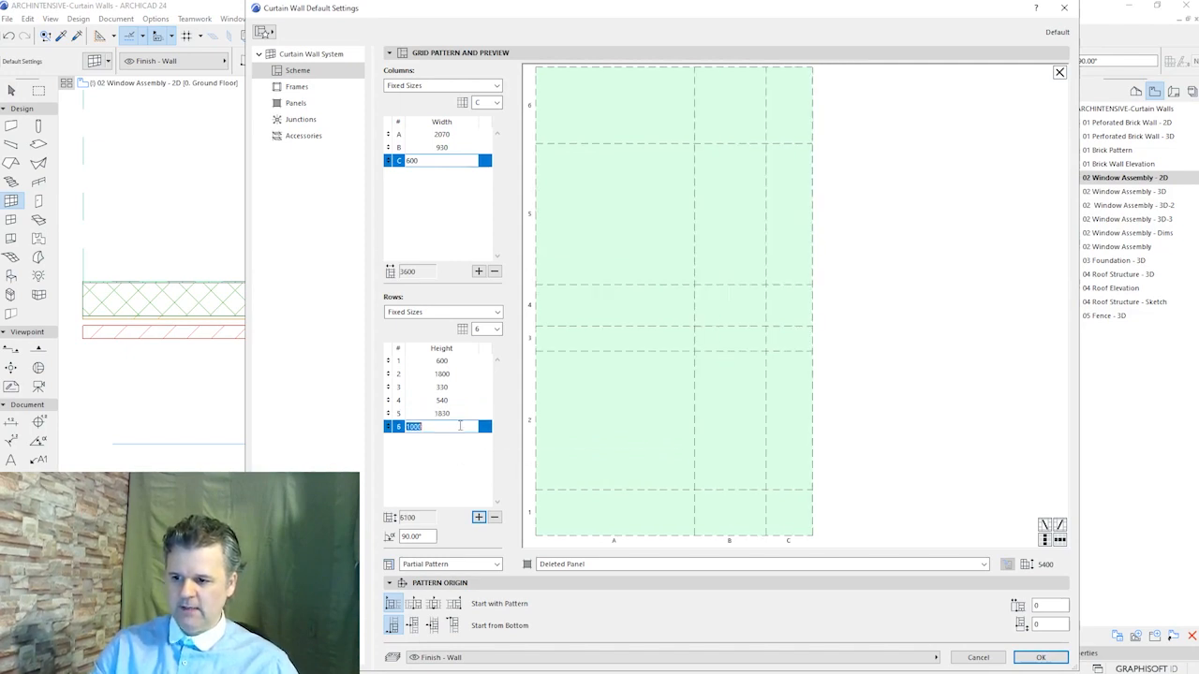
{"action": "type", "text": "300"}
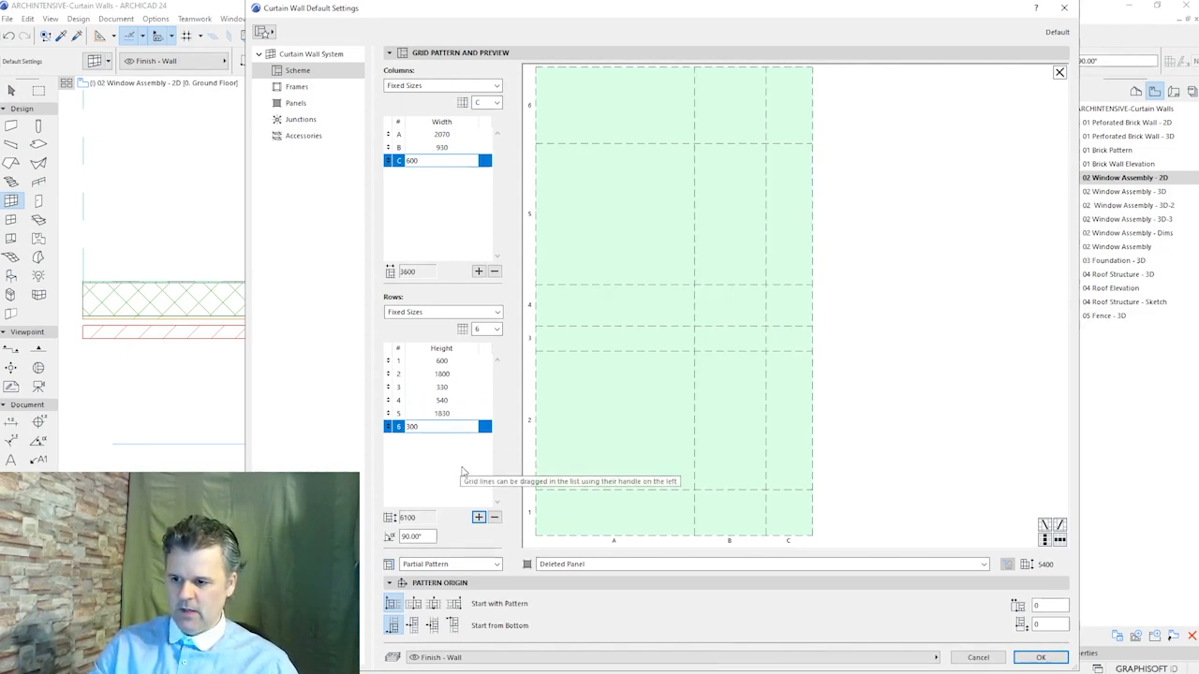
{"action": "key", "text": "Return"}
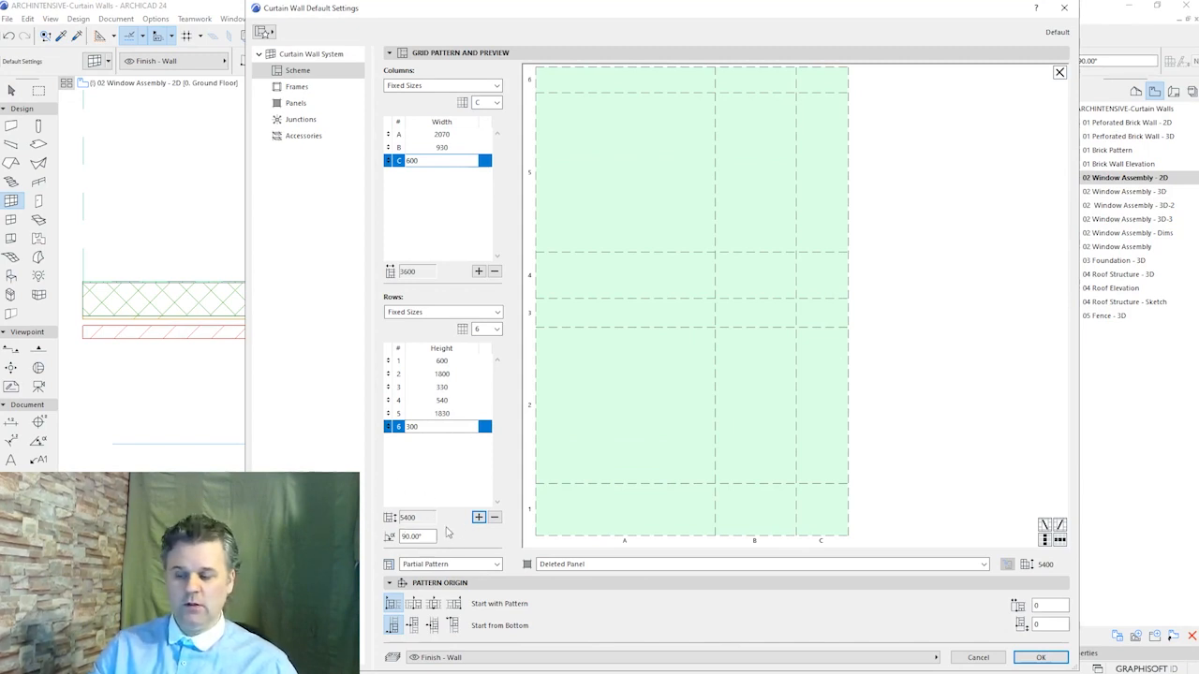
{"action": "left_click", "coordinate": [984, 278]}
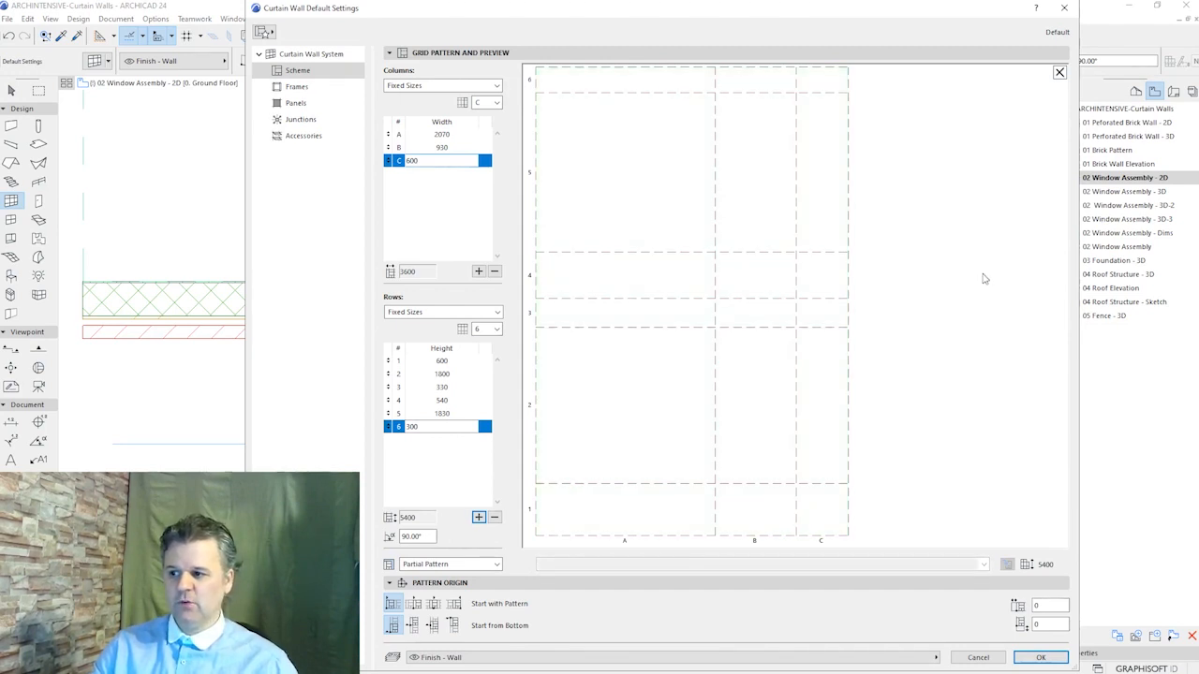
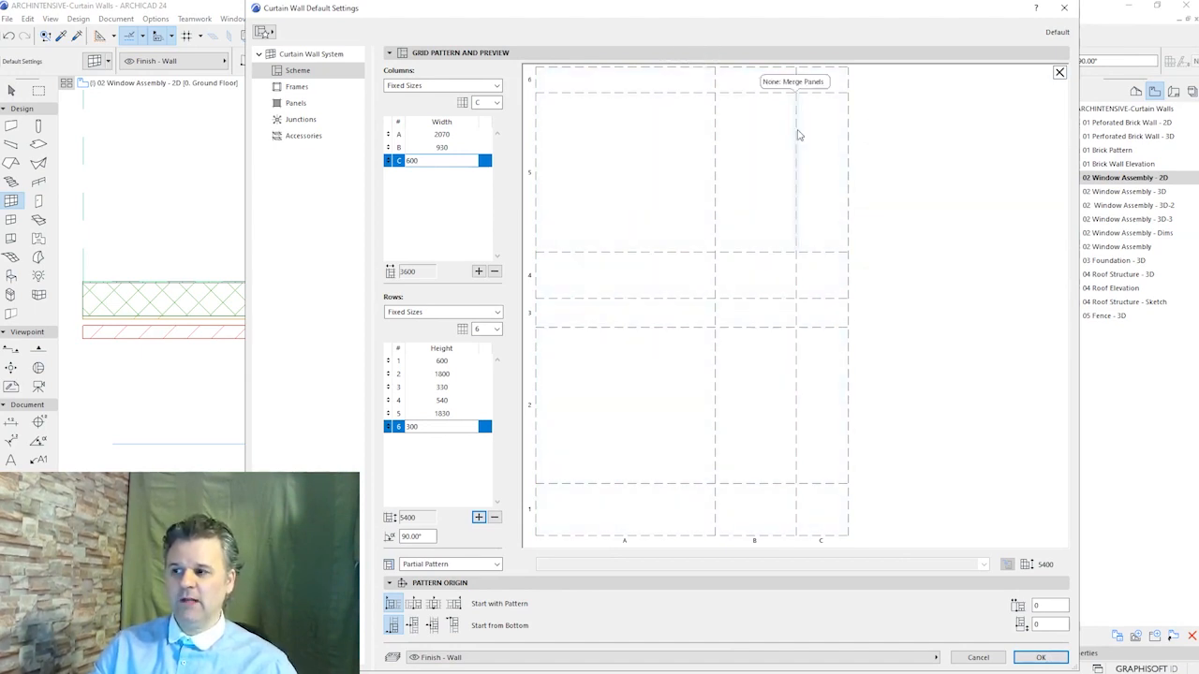
Assign Division to the full-height vertical grid lines between columns B and C and at the pattern's outer edge
{"action": "left_click", "coordinate": [798, 135]}
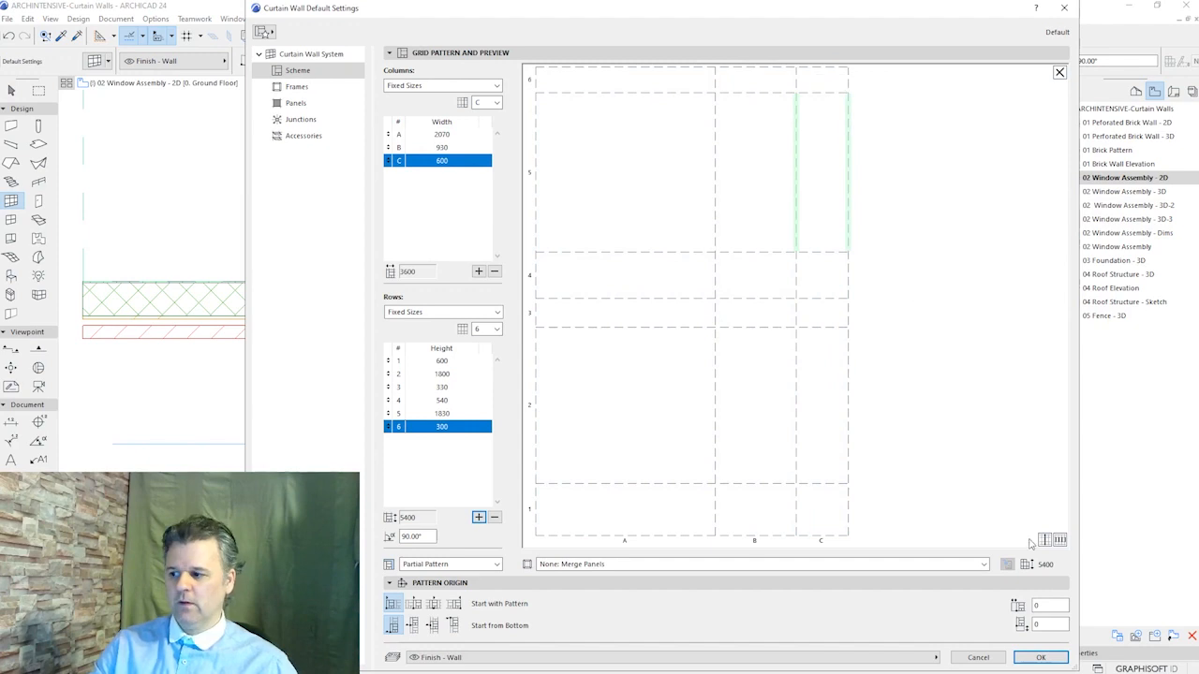
{"action": "left_click", "coordinate": [1044, 540]}
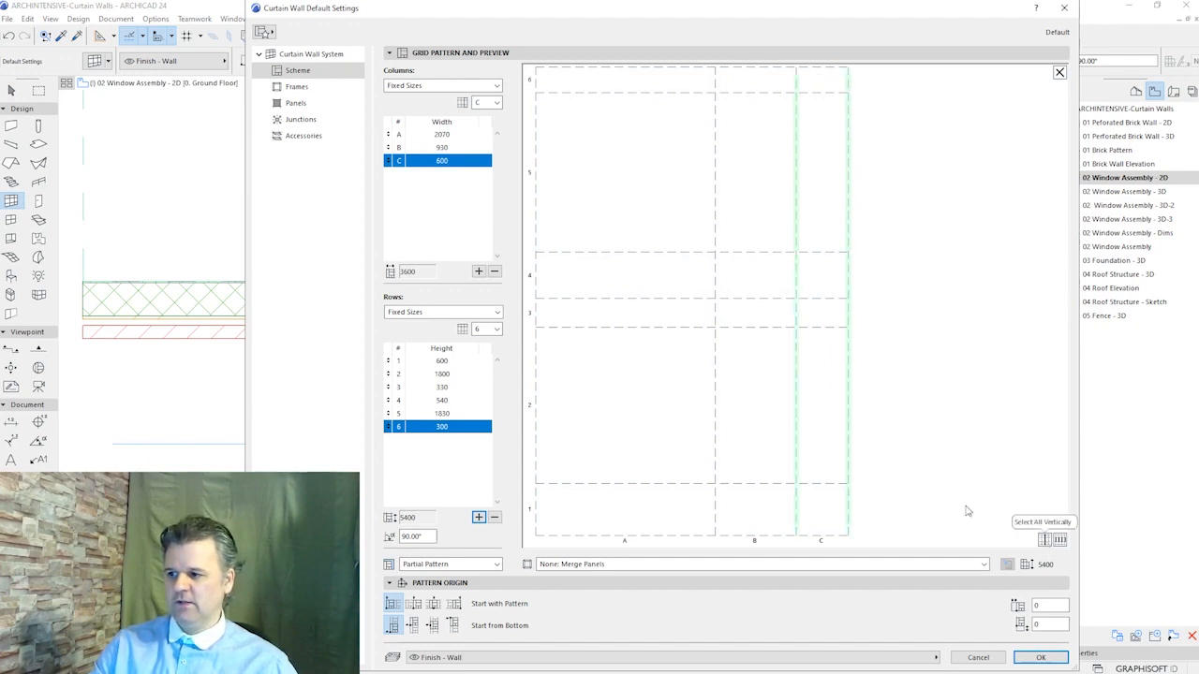
{"action": "left_click", "coordinate": [587, 566]}
{"action": "left_click", "coordinate": [581, 579]}
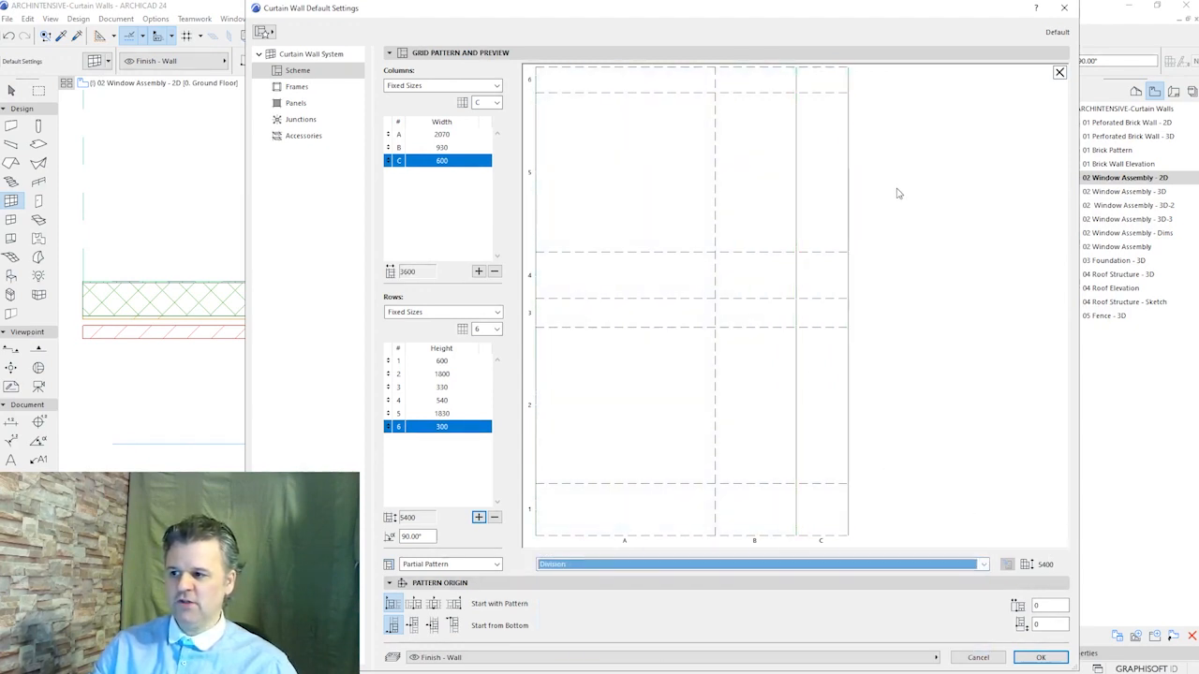
Assign Division to the full-width horizontal grid lines at the outer boundary, between rows 1 and 2, and between rows 2 and 3
{"action": "left_click", "coordinate": [653, 70]}
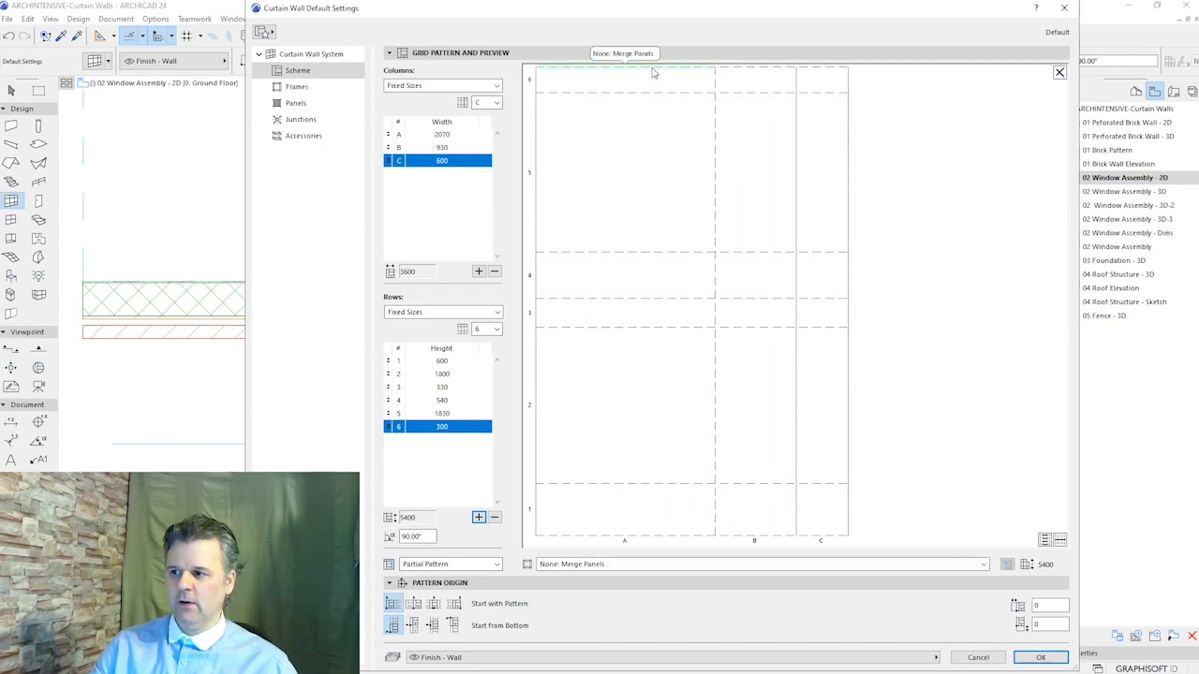
{"action": "left_click", "coordinate": [649, 328]}
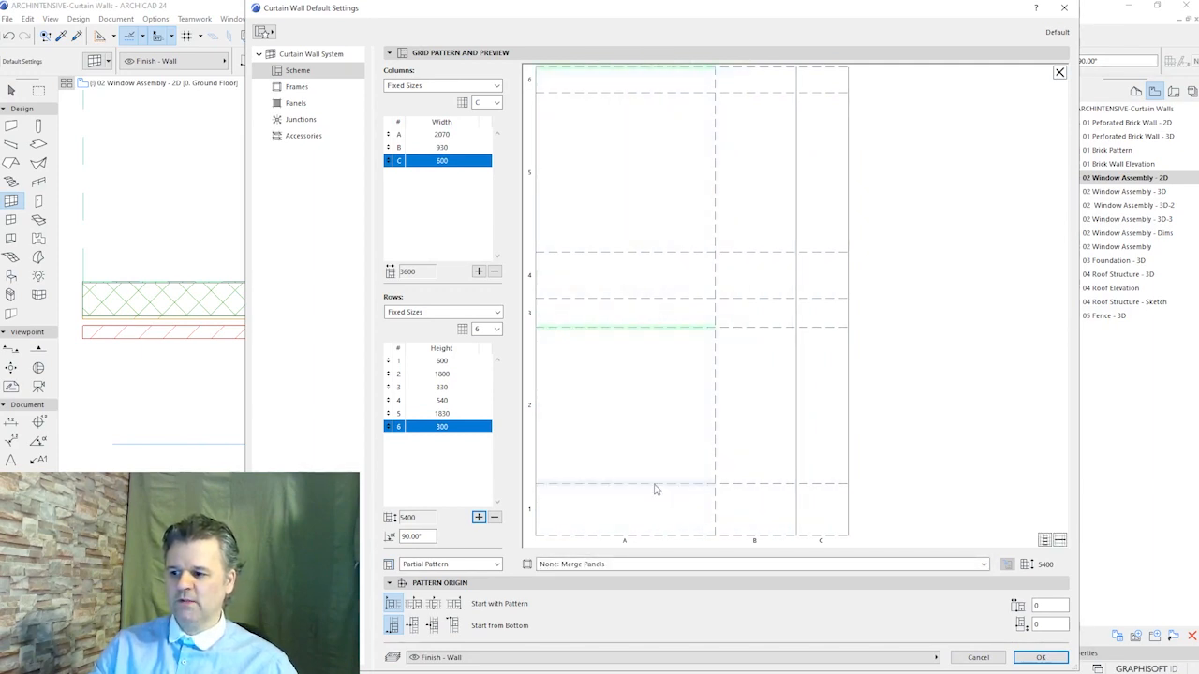
{"action": "left_click", "coordinate": [1060, 542]}
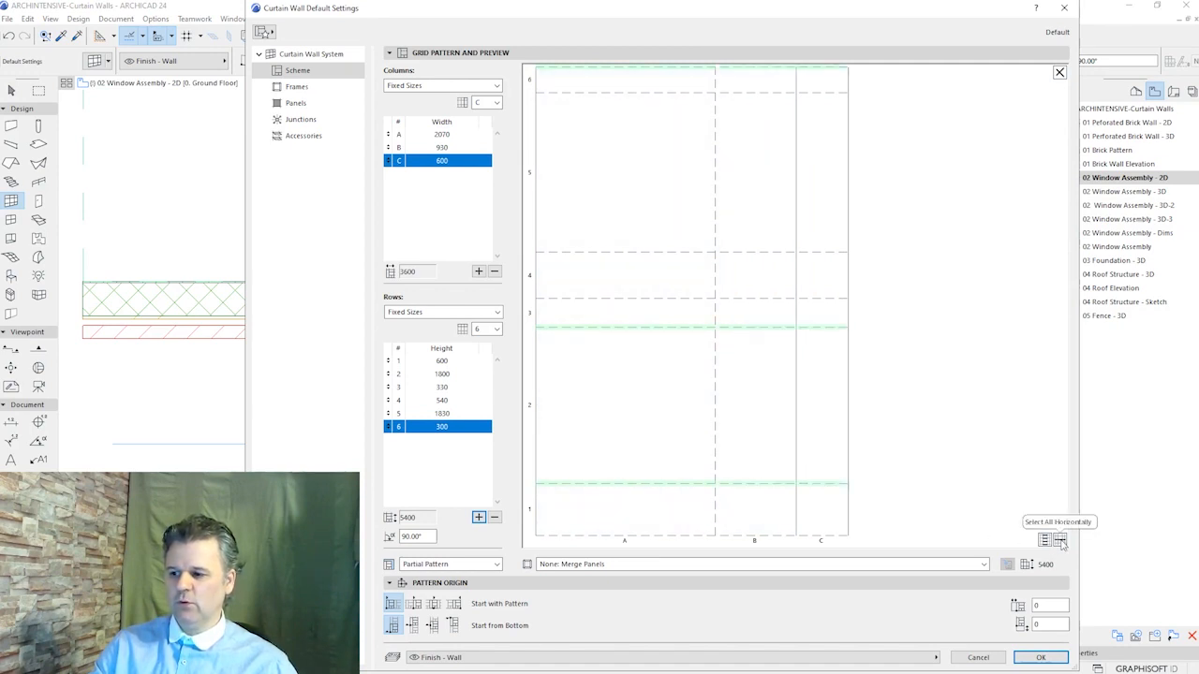
{"action": "left_click", "coordinate": [590, 566]}
{"action": "left_click", "coordinate": [579, 591]}
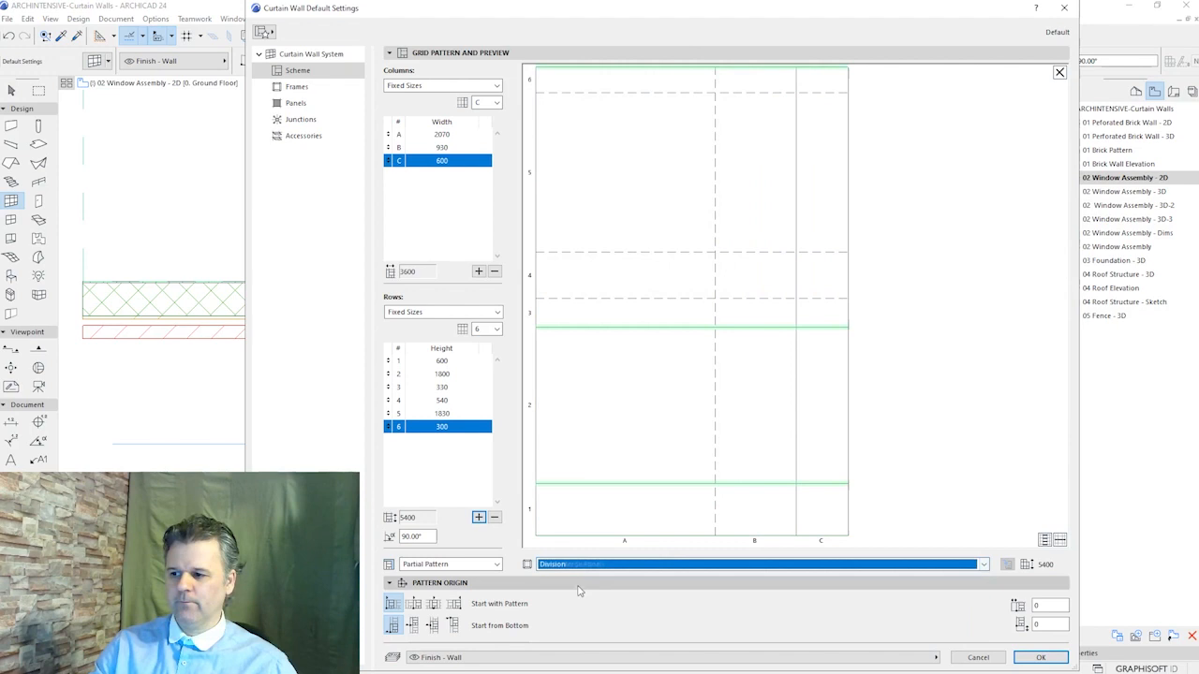
{"action": "left_click", "coordinate": [979, 350]}
Set the column C segments of the lines above rows 1 and 2 to None: Merge Panels
{"action": "left_click", "coordinate": [829, 332]}
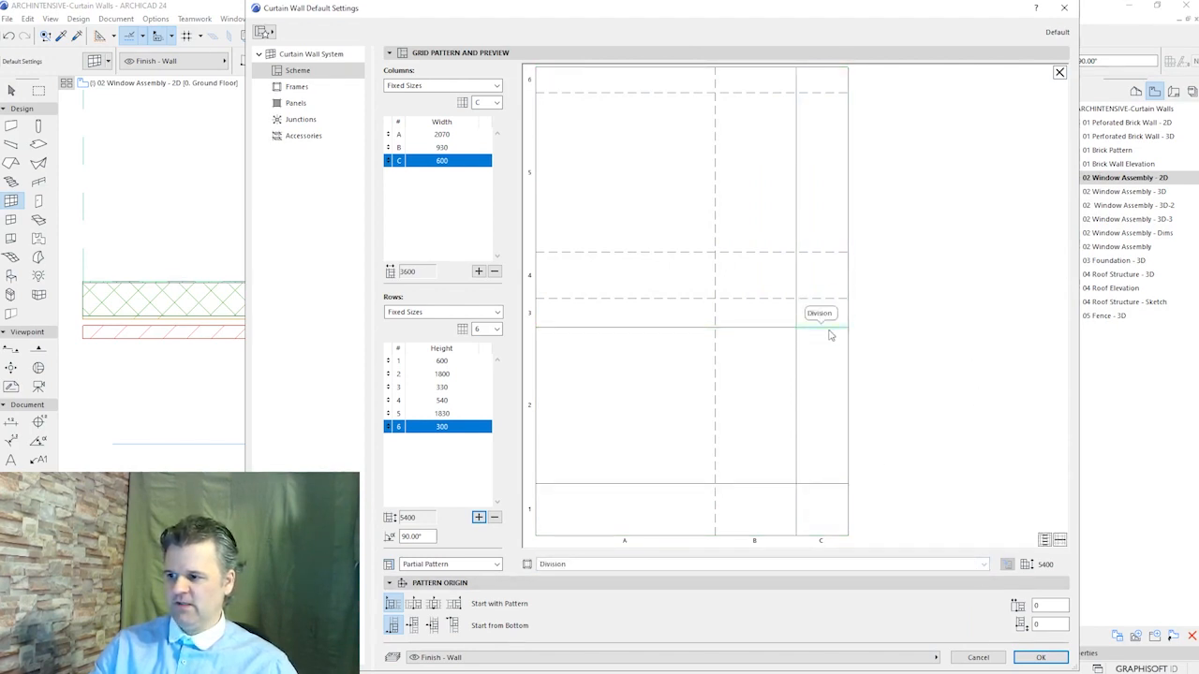
{"action": "left_click", "coordinate": [816, 485], "text": "shift"}
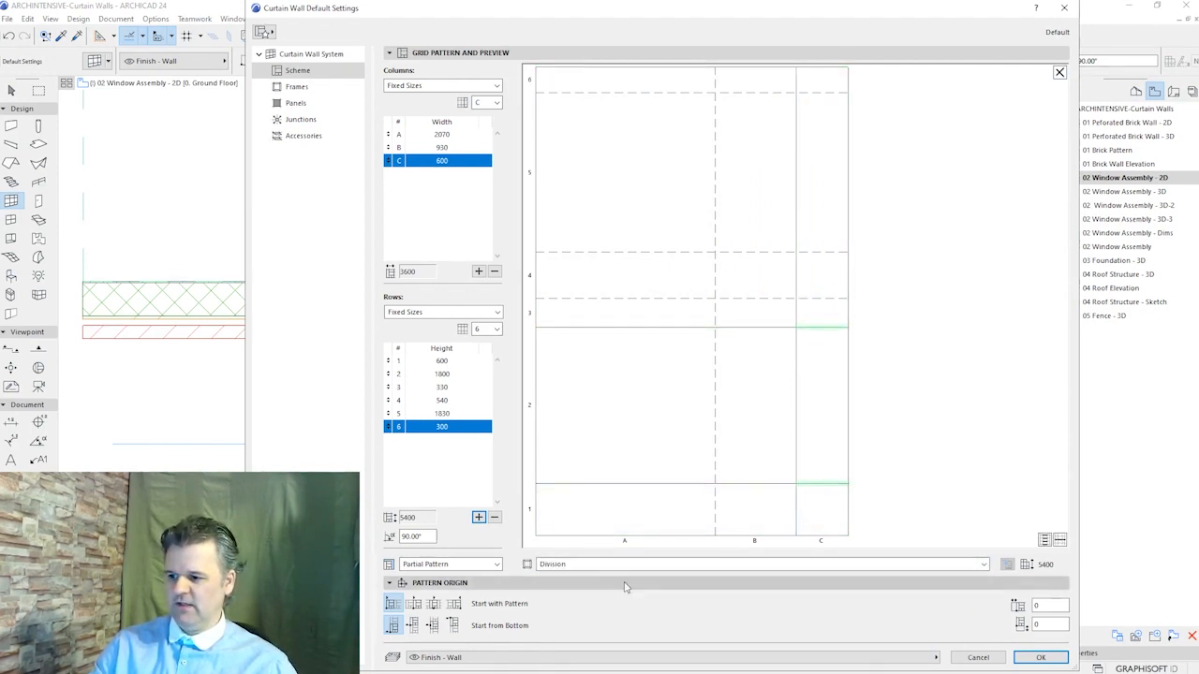
{"action": "left_click", "coordinate": [580, 565]}
{"action": "left_click", "coordinate": [585, 579]}
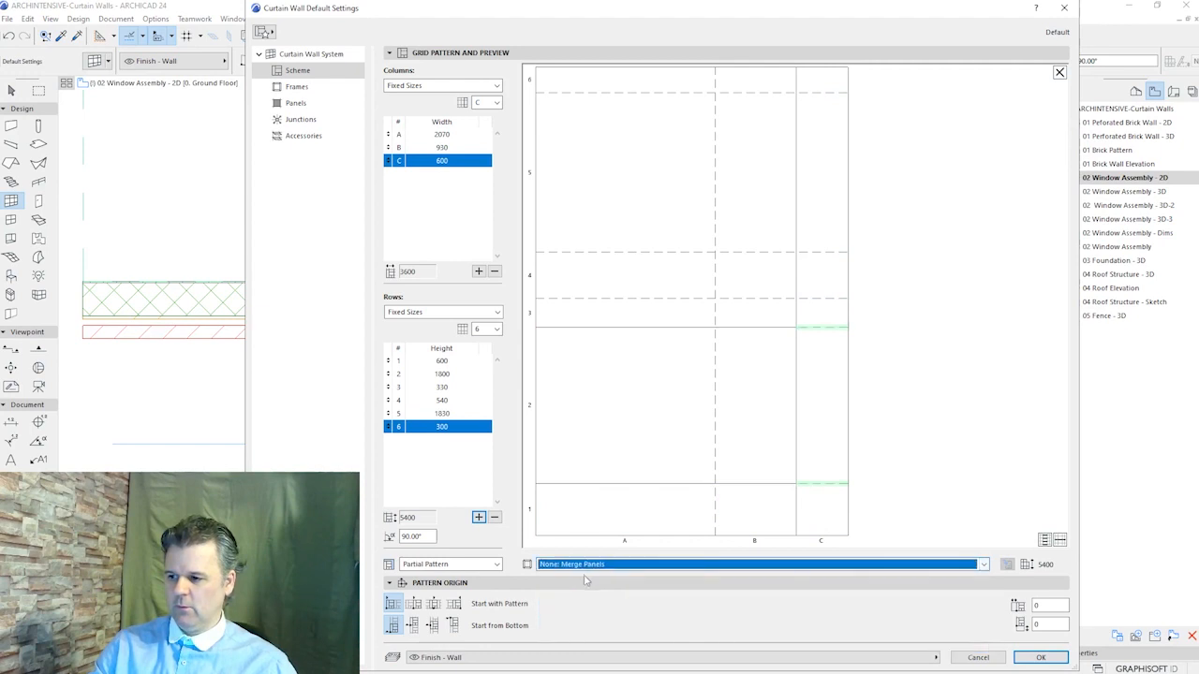
{"action": "left_click", "coordinate": [968, 346]}
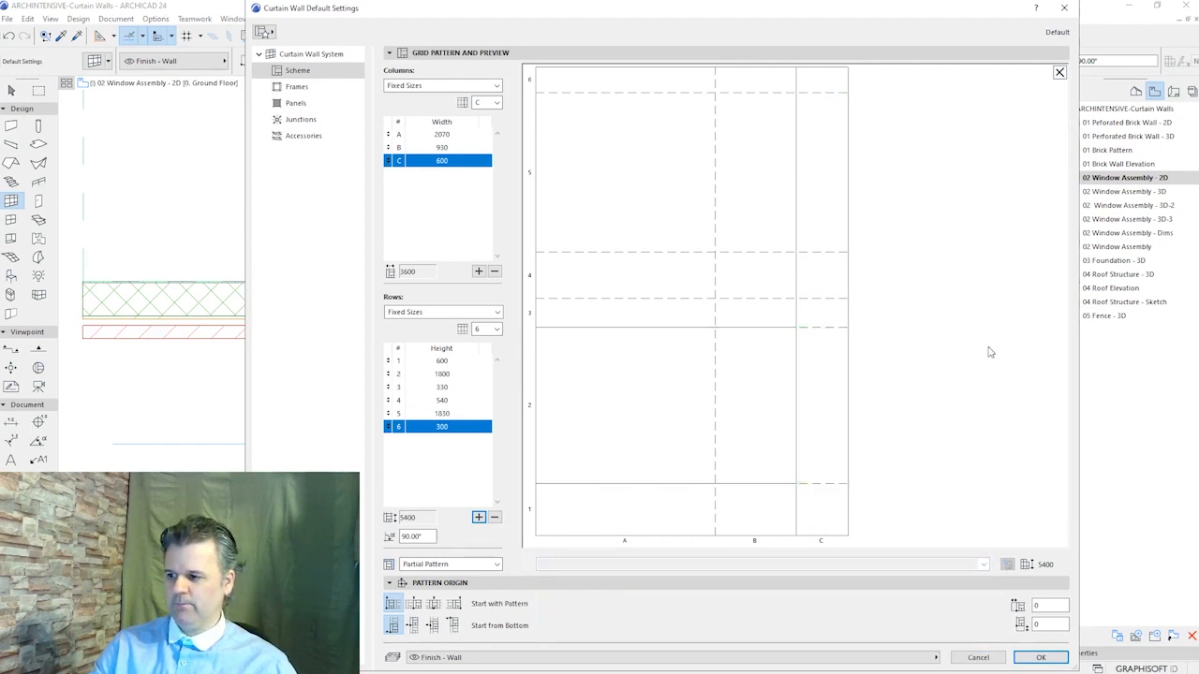
Assign Dak Gray Frame to the horizontal lines above rows 3 and 4 across columns A and B
{"action": "left_click", "coordinate": [705, 253]}
{"action": "left_click", "coordinate": [732, 254], "text": "shift"}
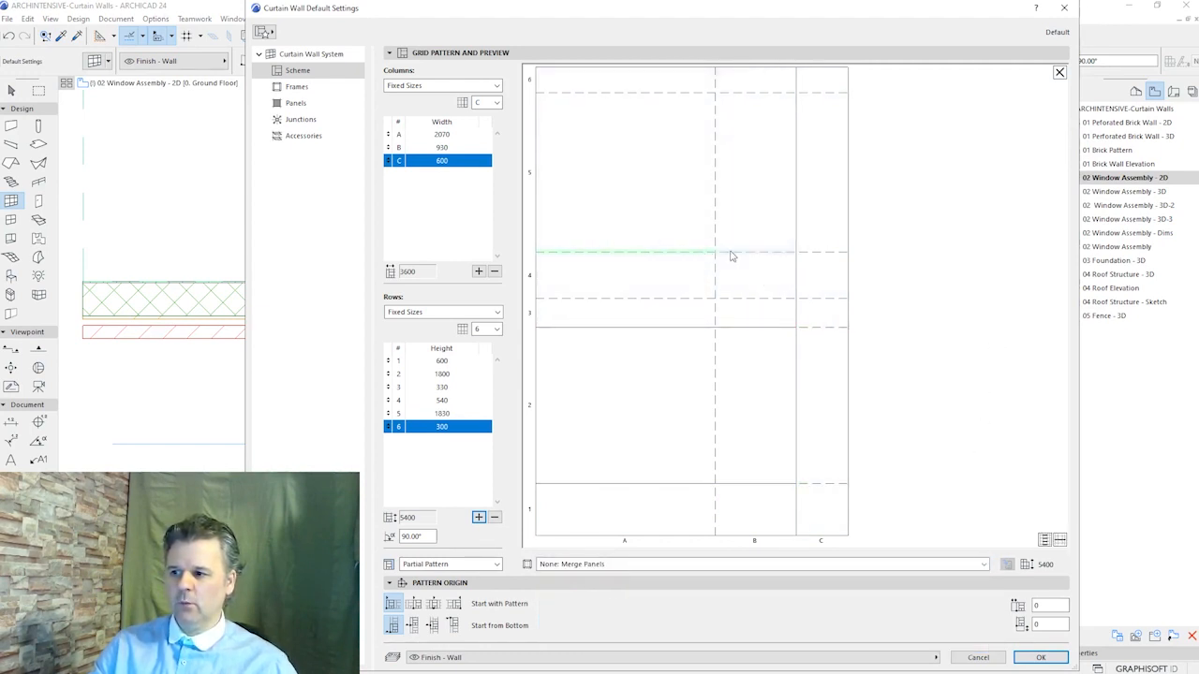
{"action": "left_click", "coordinate": [698, 299], "text": "shift"}
{"action": "left_click", "coordinate": [602, 565]}
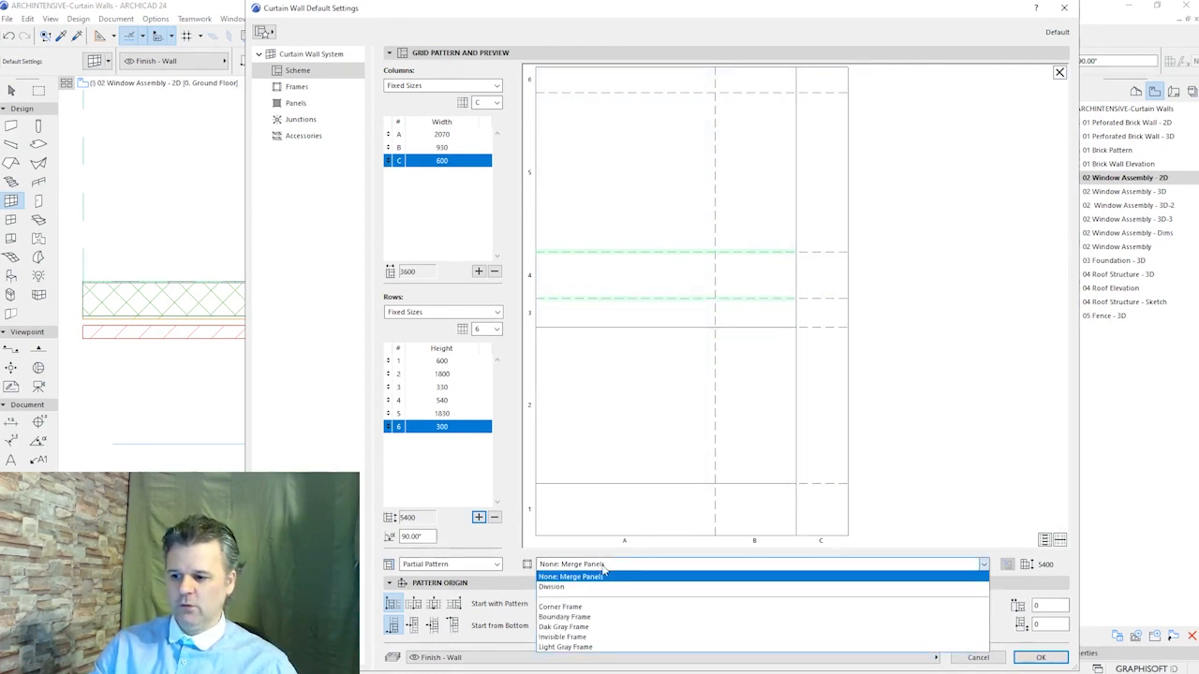
{"action": "left_click", "coordinate": [584, 628]}
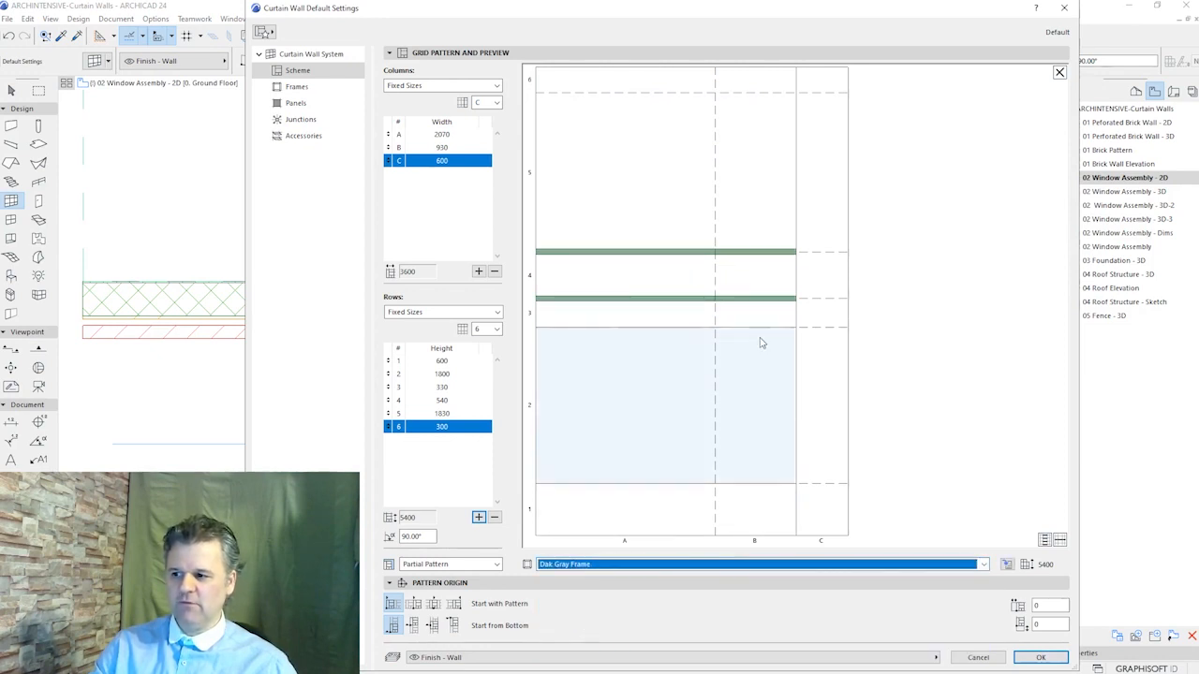
Assign Light Gray Frame to the vertical line between columns A and B in rows 2 and 5
{"action": "left_click", "coordinate": [717, 198]}
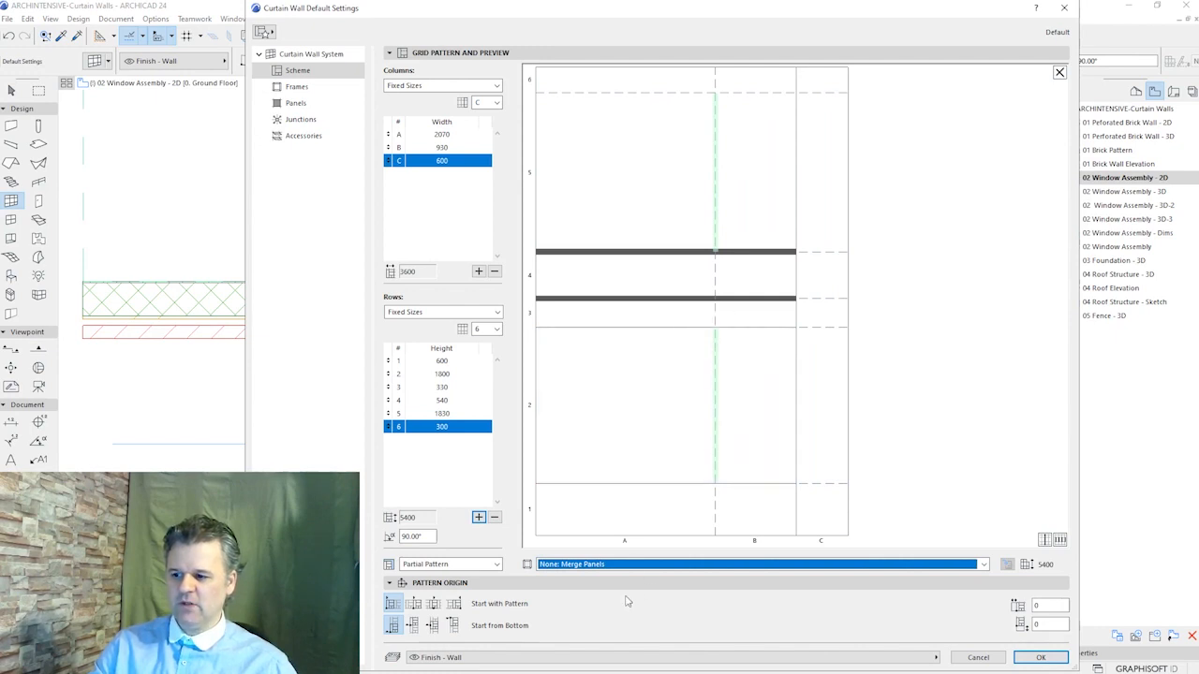
{"action": "left_click", "coordinate": [632, 565]}
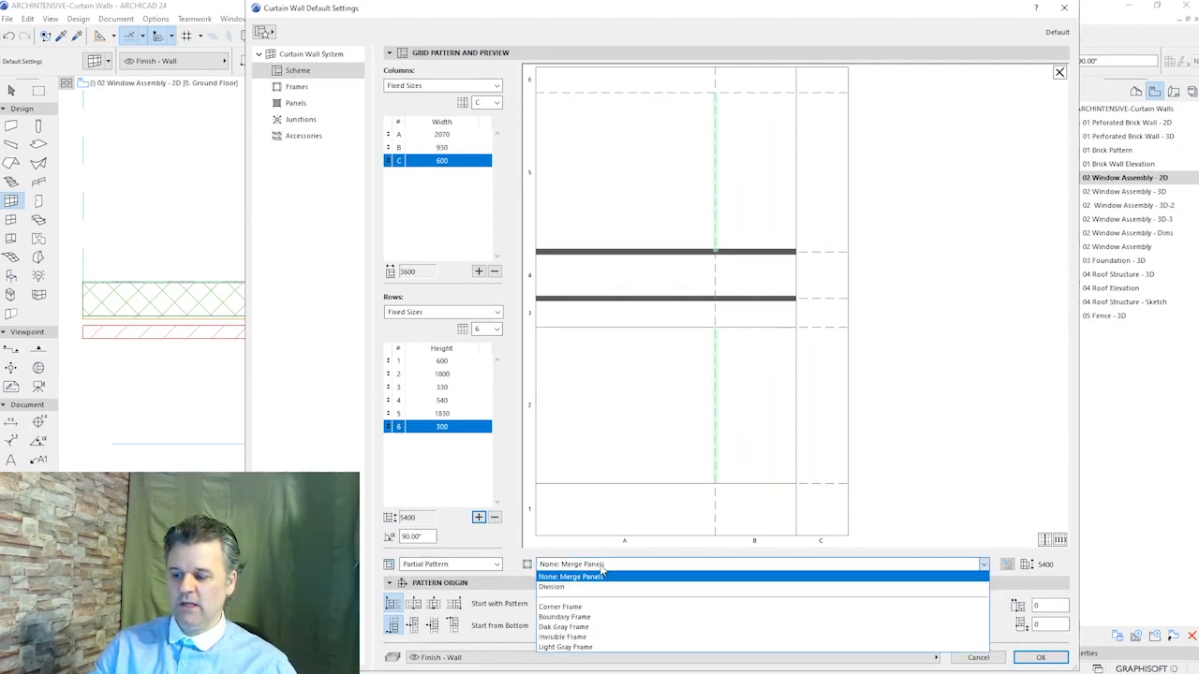
{"action": "left_click", "coordinate": [581, 646]}
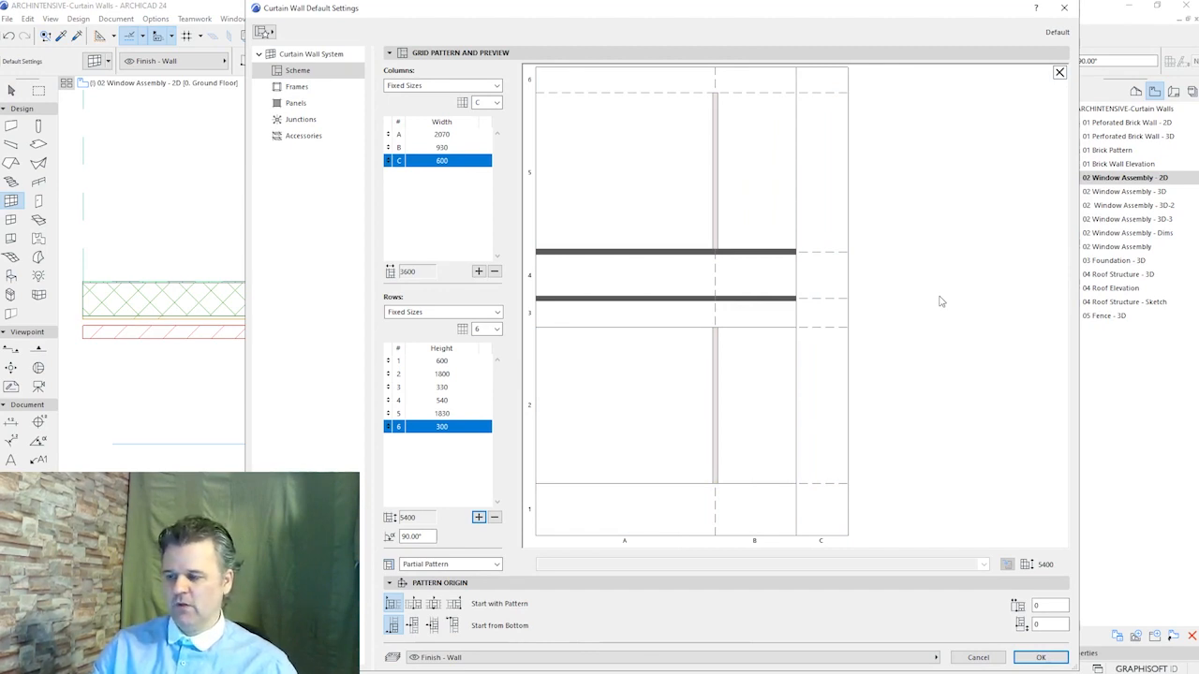
Assign the Orange panel class to the merged full-height panel in column C
{"action": "left_click", "coordinate": [837, 143]}
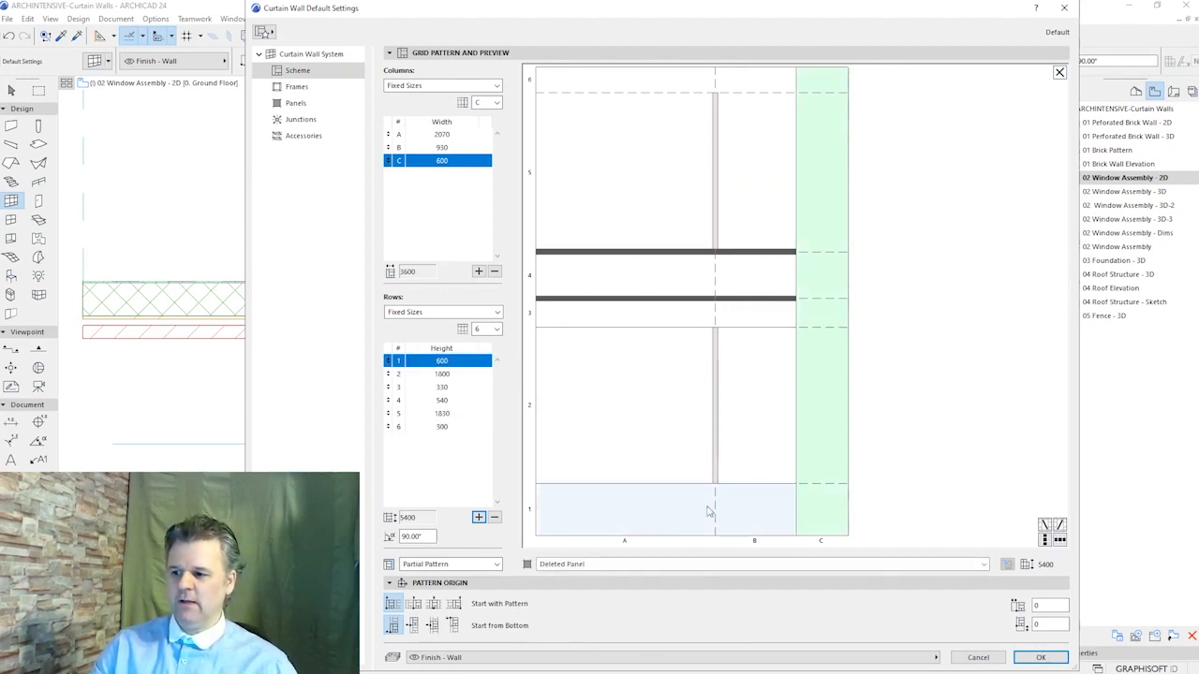
{"action": "left_click", "coordinate": [594, 566]}
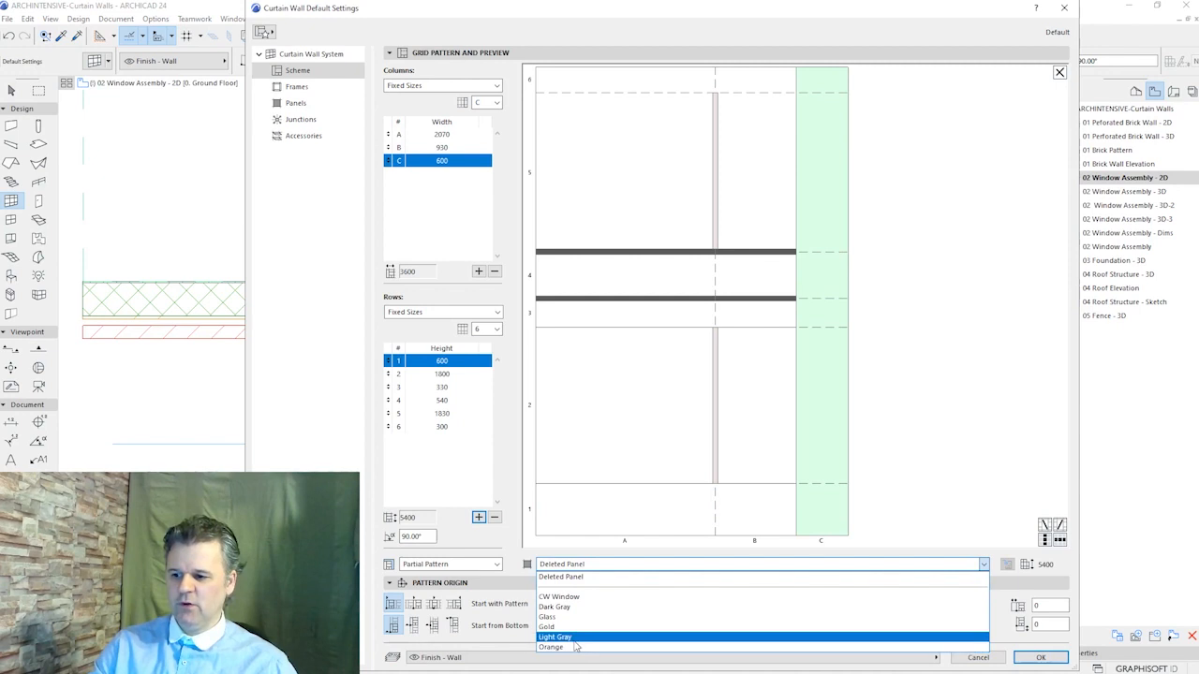
{"action": "left_click", "coordinate": [574, 648]}
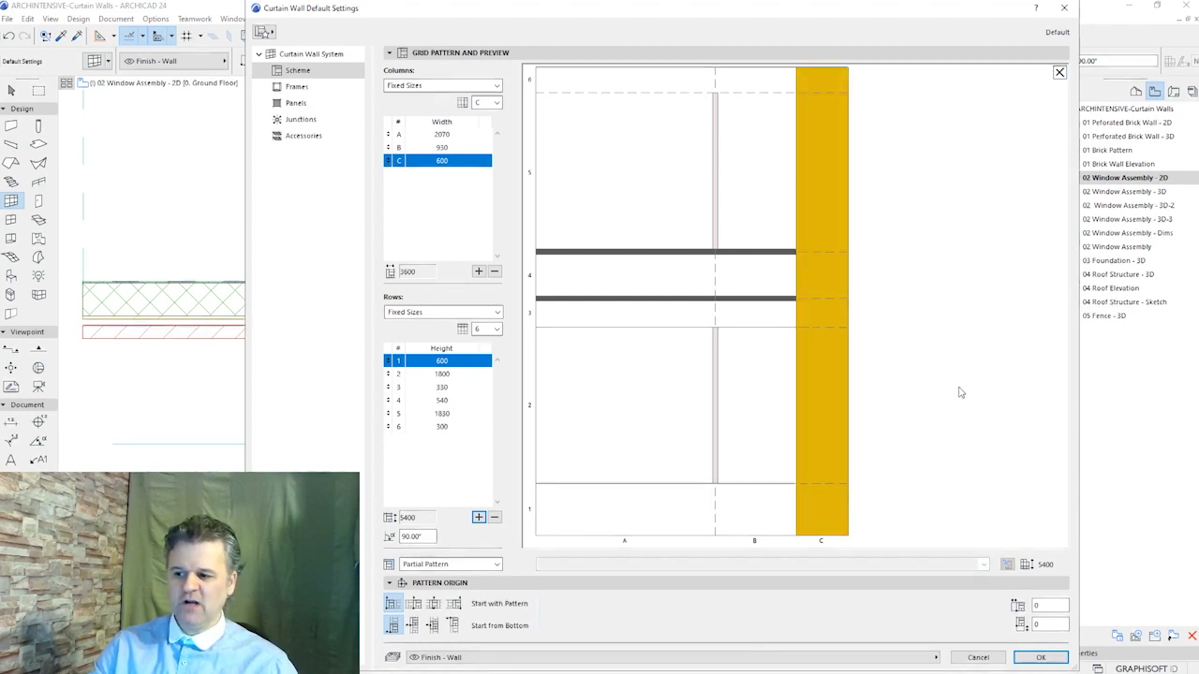
Assign the Gold panel class to the merged row 1 panel across columns A and B
{"action": "left_click", "coordinate": [646, 506]}
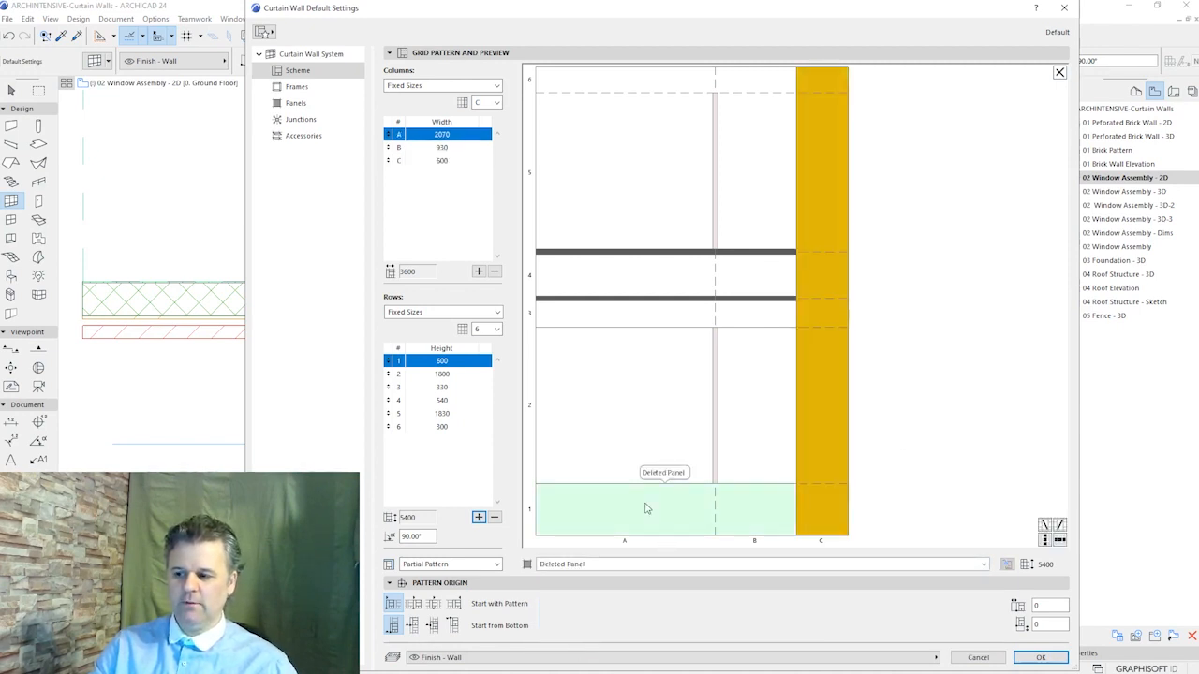
{"action": "left_click", "coordinate": [604, 566]}
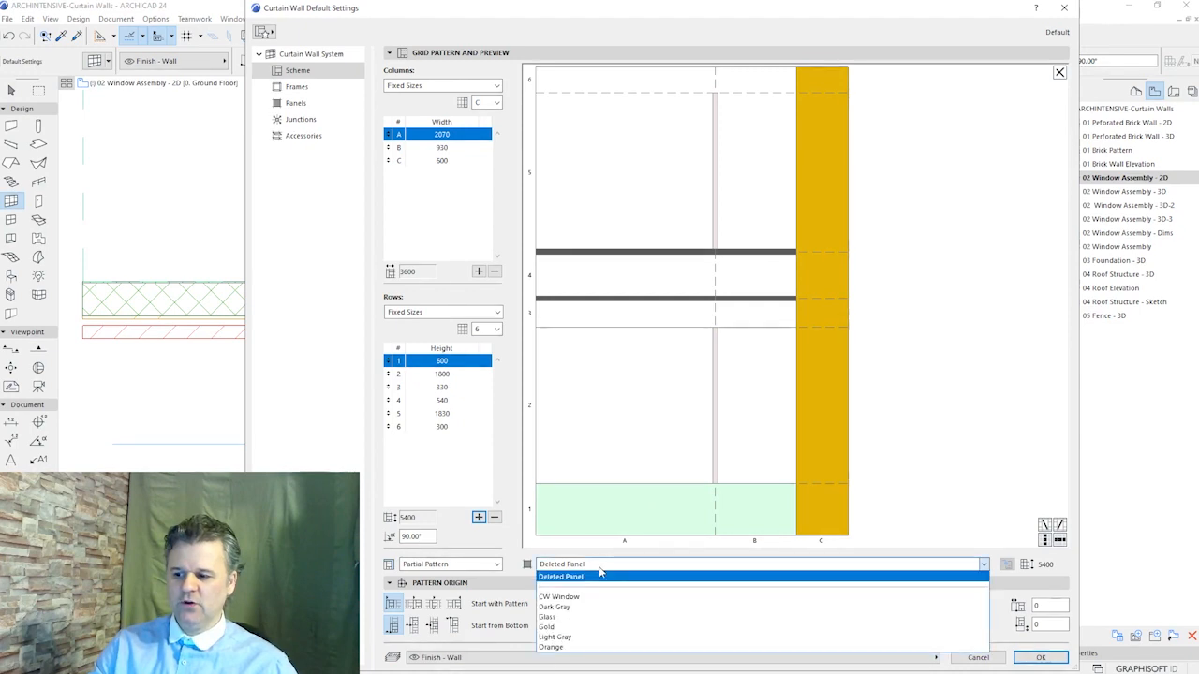
{"action": "left_click", "coordinate": [567, 627]}
{"action": "left_click", "coordinate": [924, 343]}
Set the horizontal line between rows 5 and 6 across columns A and B to Division
{"action": "left_click", "coordinate": [630, 315]}
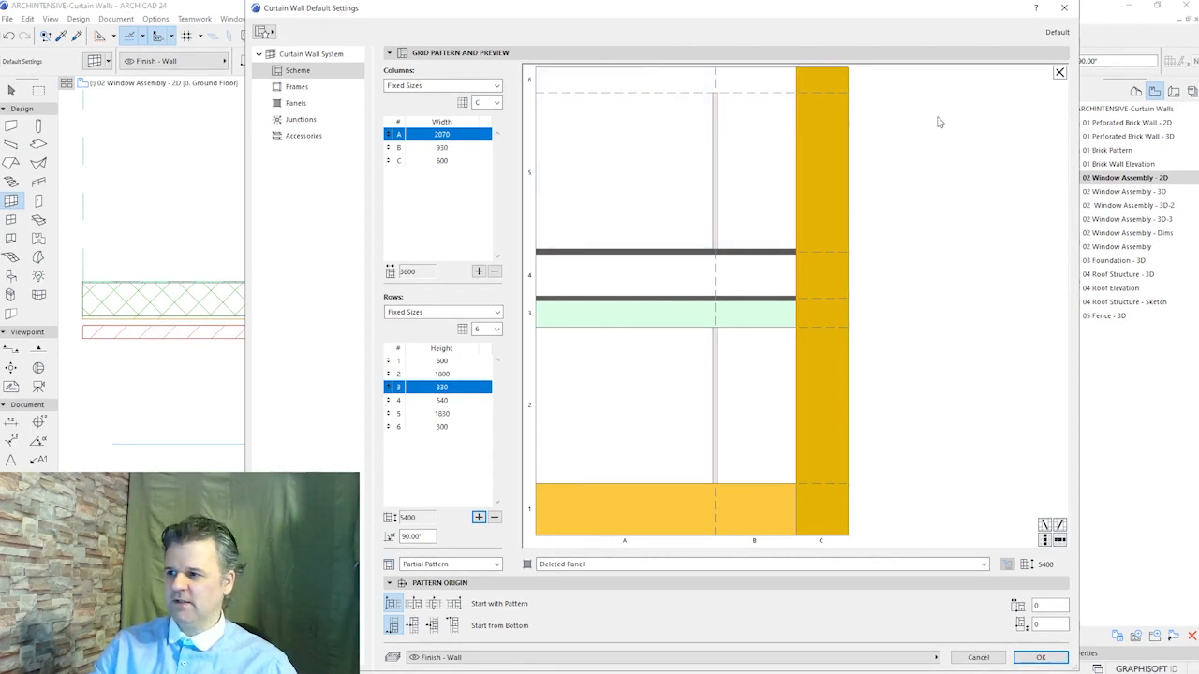
{"action": "left_click", "coordinate": [656, 93]}
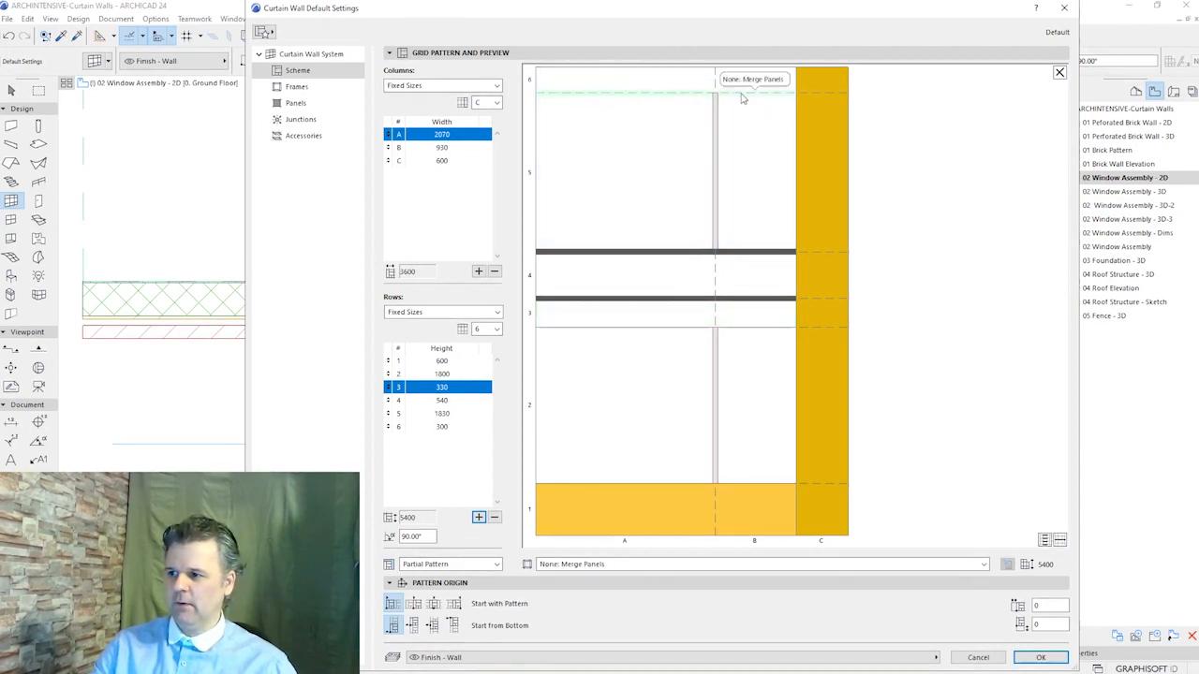
{"action": "left_click", "coordinate": [613, 564]}
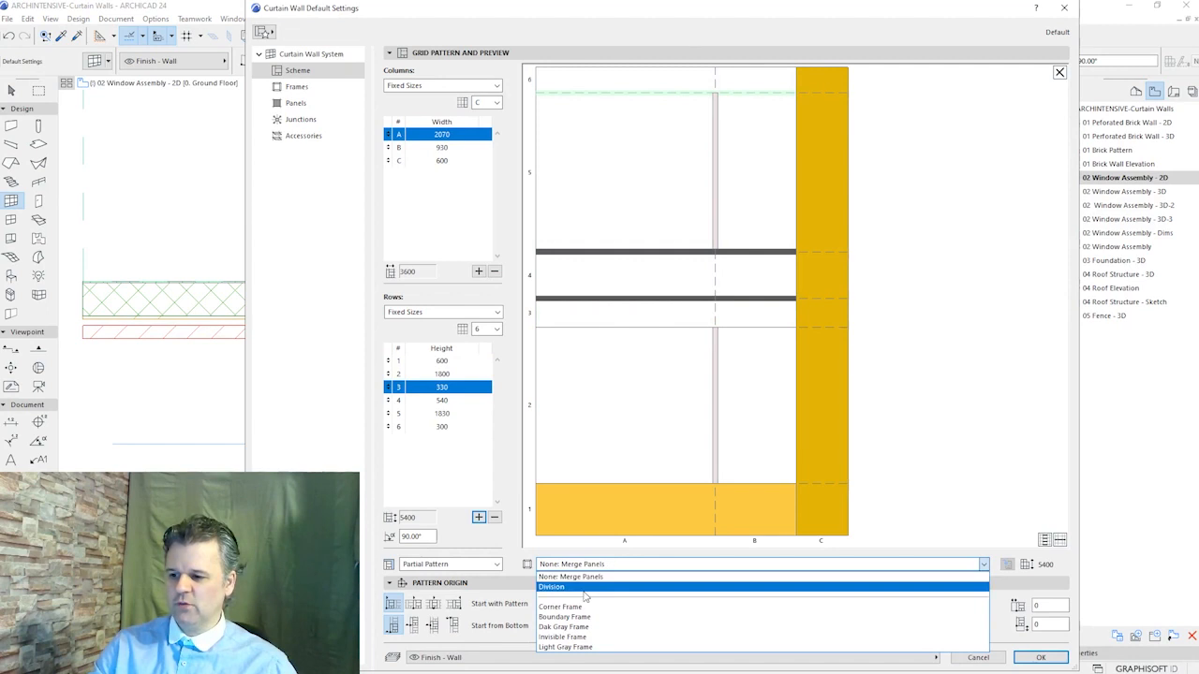
{"action": "left_click", "coordinate": [587, 594]}
Assign the Light Gray panel class to the row 3 and row 6 panels across columns A and B
{"action": "left_click", "coordinate": [636, 78]}
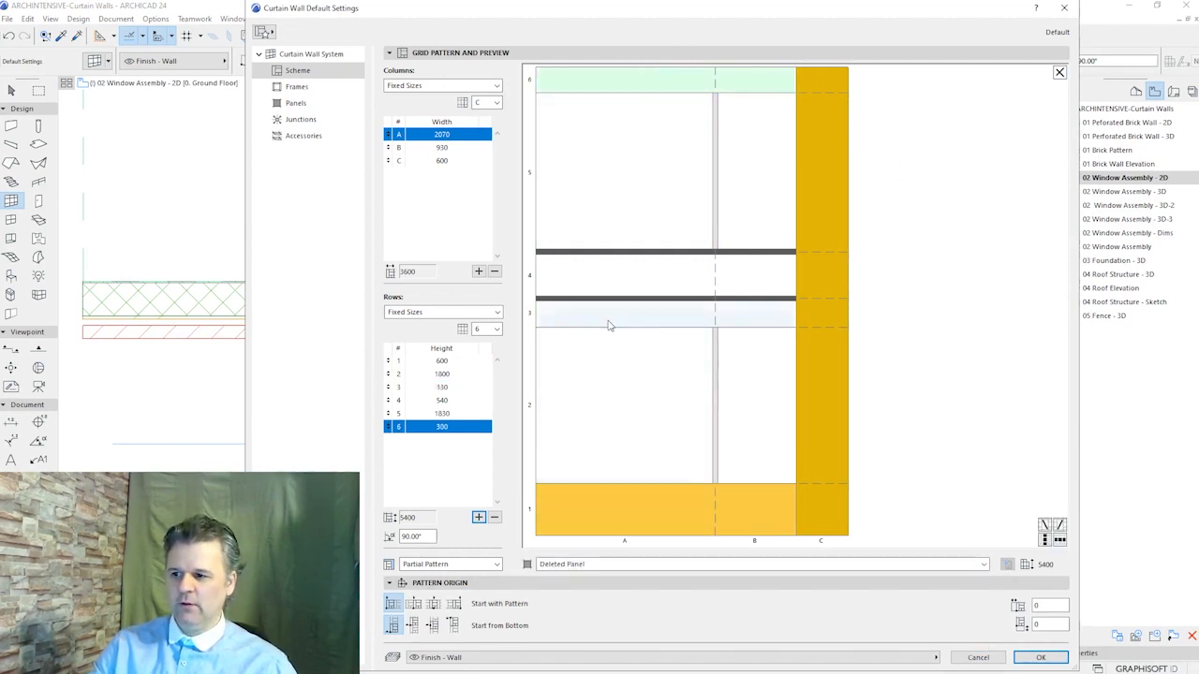
{"action": "left_click", "coordinate": [580, 564]}
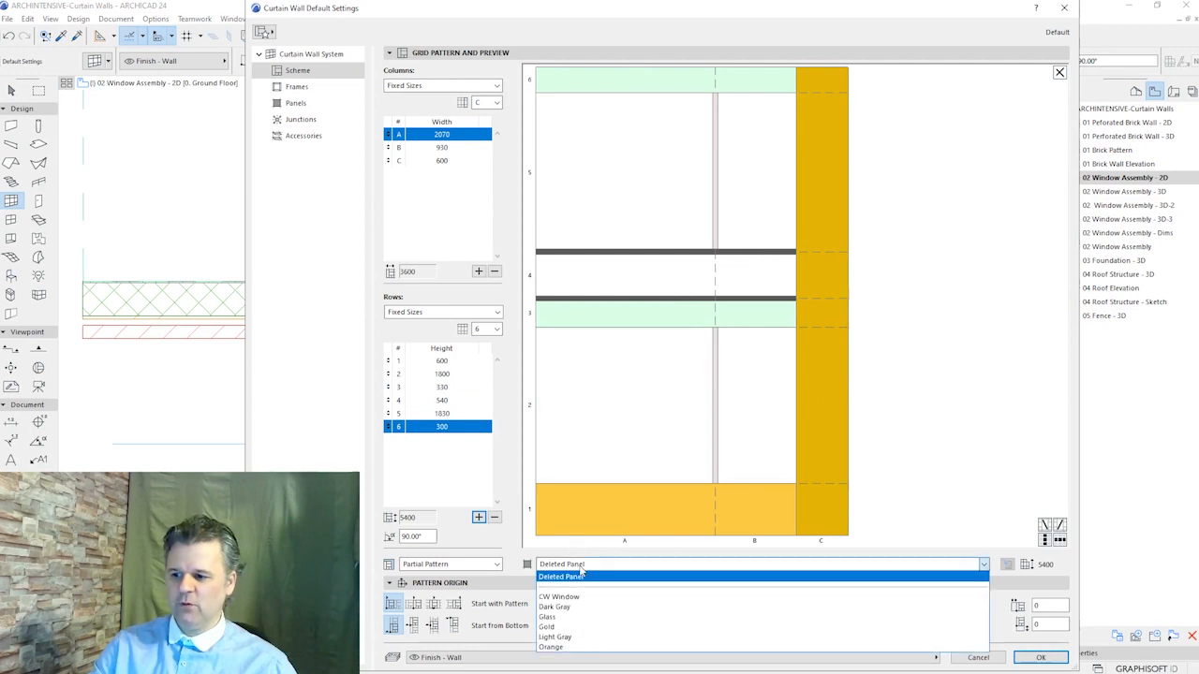
{"action": "left_click", "coordinate": [570, 638]}
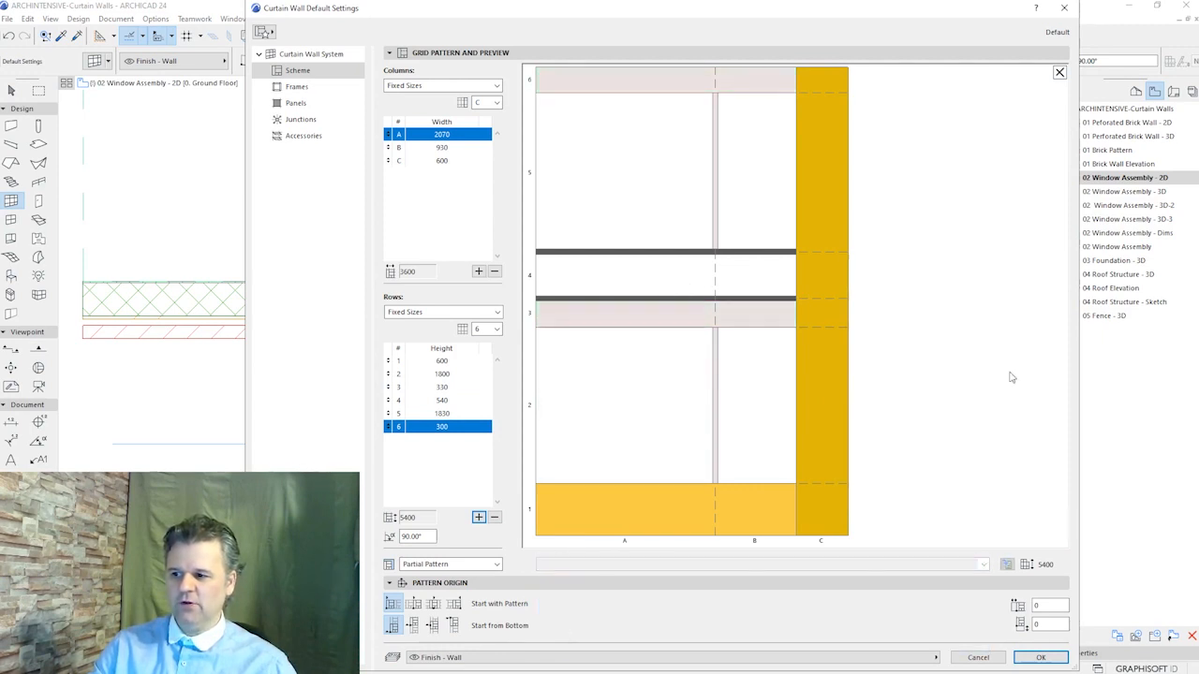
Assign the Dark Gray panel class to the row 4 panel across columns A and B
{"action": "left_click", "coordinate": [661, 281]}
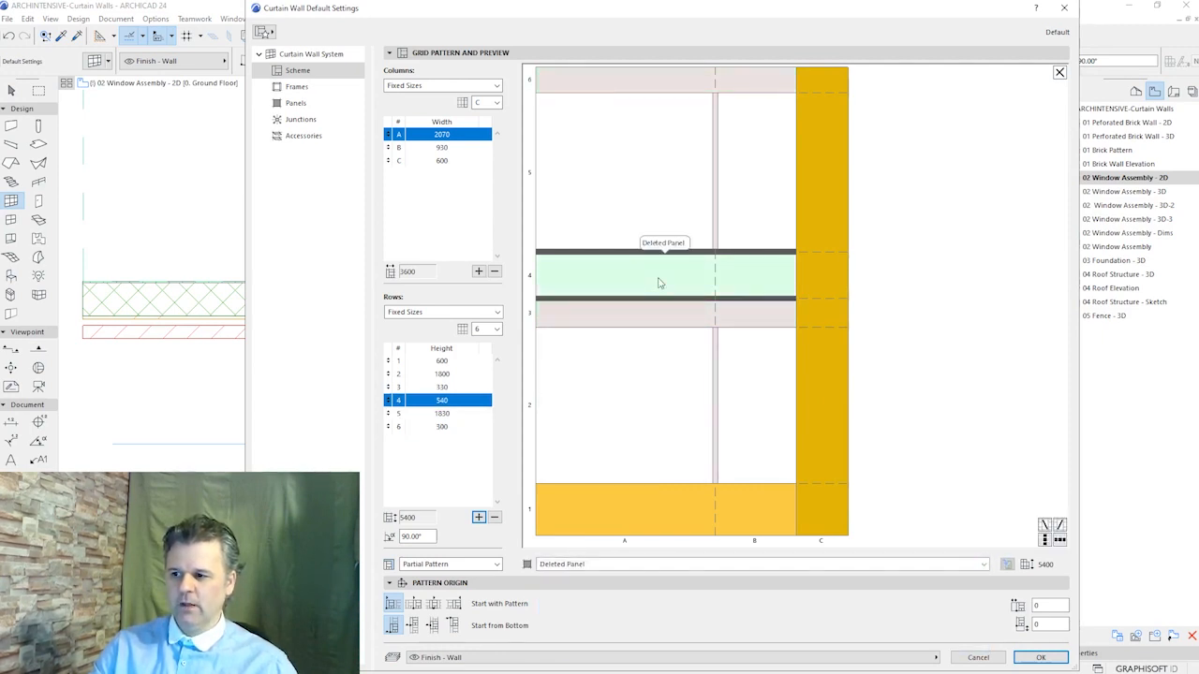
{"action": "left_click", "coordinate": [593, 565]}
{"action": "left_click", "coordinate": [583, 608]}
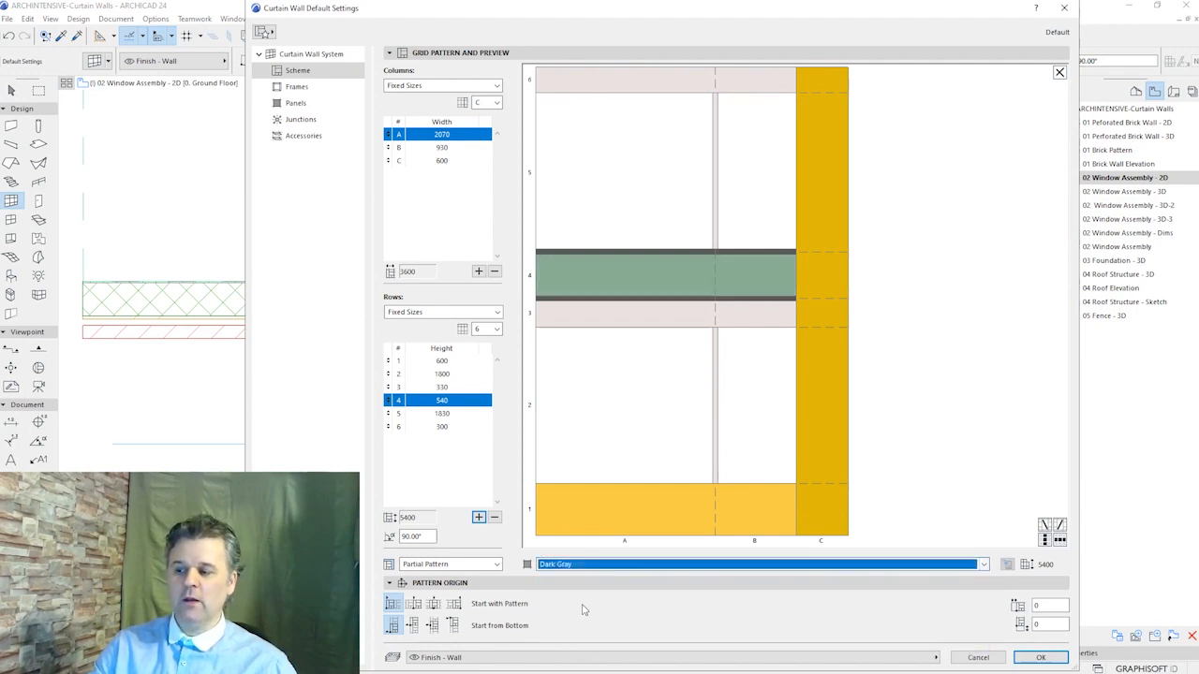
{"action": "left_click", "coordinate": [974, 301]}
Assign the Glass panel class to the column A panels in rows 2 and 5
{"action": "left_click", "coordinate": [645, 161]}
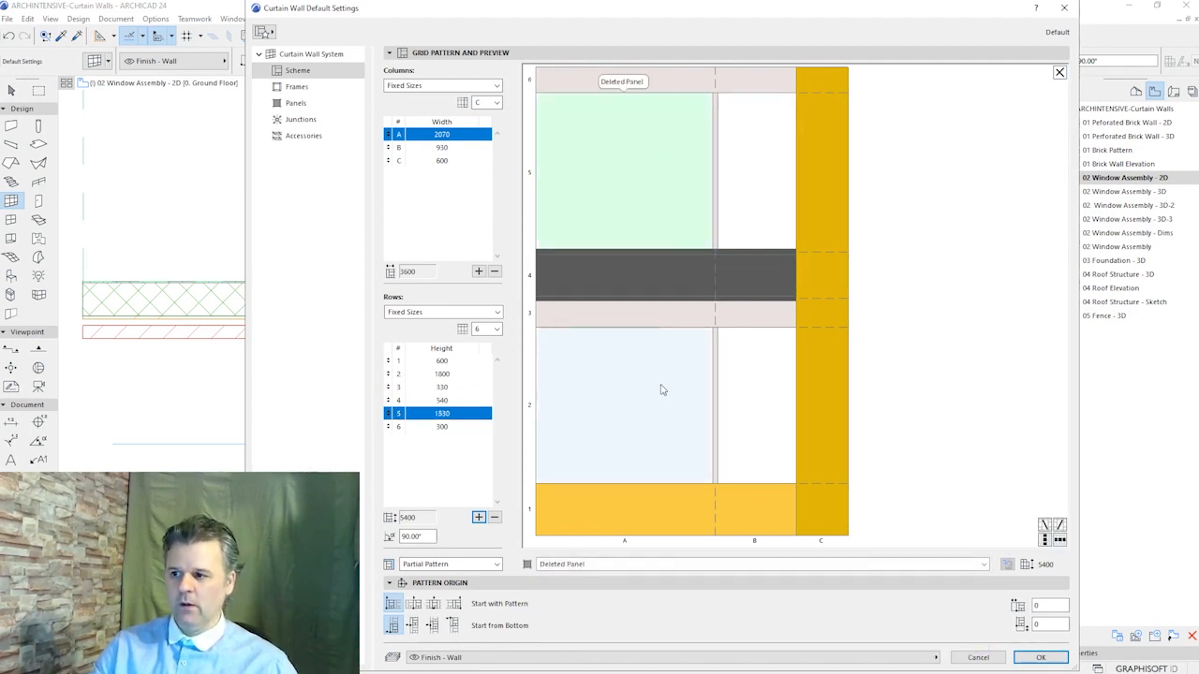
{"action": "left_click", "coordinate": [609, 565]}
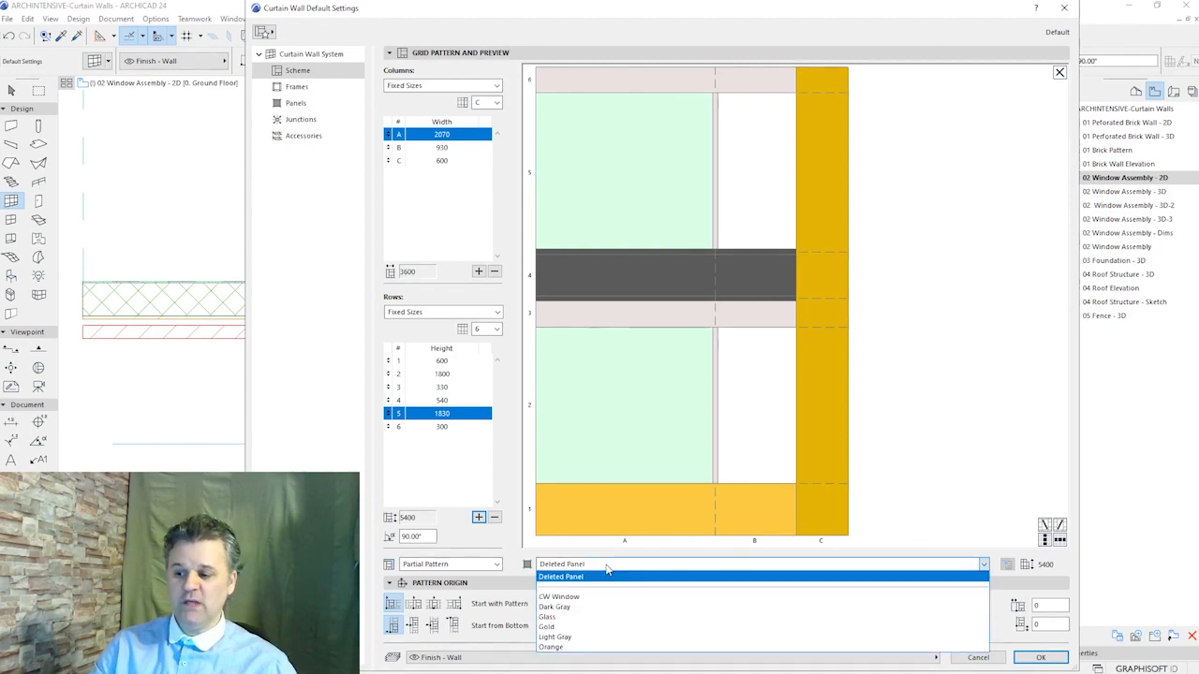
{"action": "left_click", "coordinate": [587, 618]}
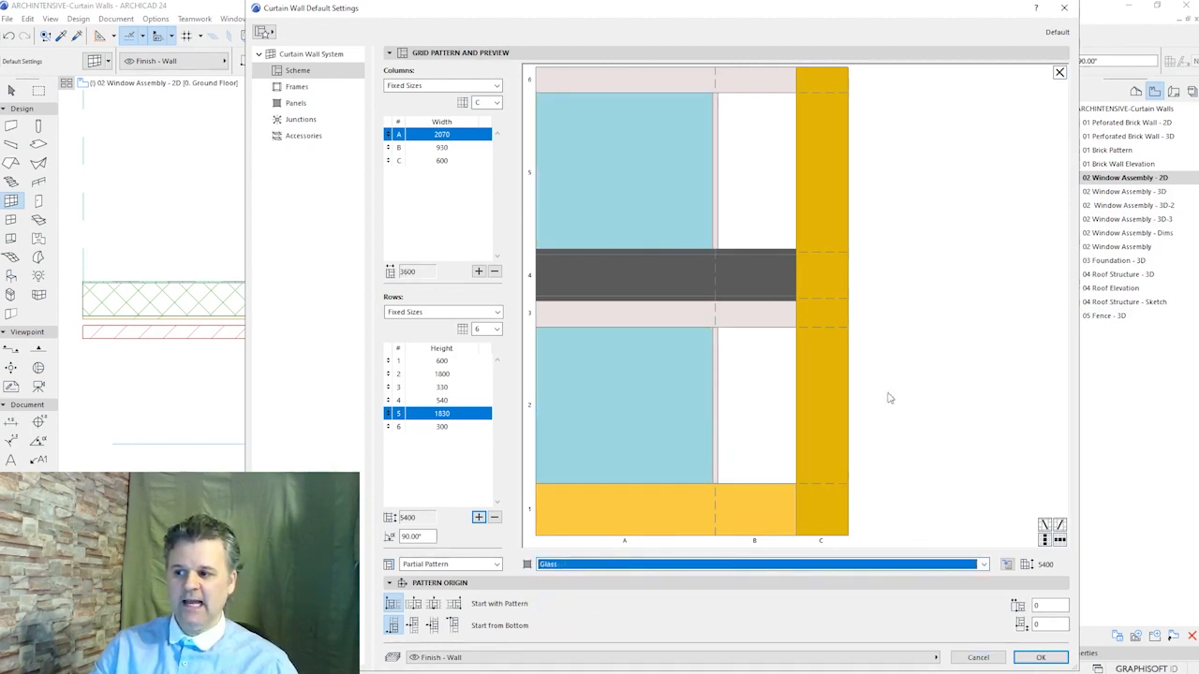
{"action": "left_click", "coordinate": [930, 241]}
Assign the CW Window panel class to the column B panels in rows 2 and 5, and accept the curtain wall default settings
{"action": "left_click", "coordinate": [752, 171]}
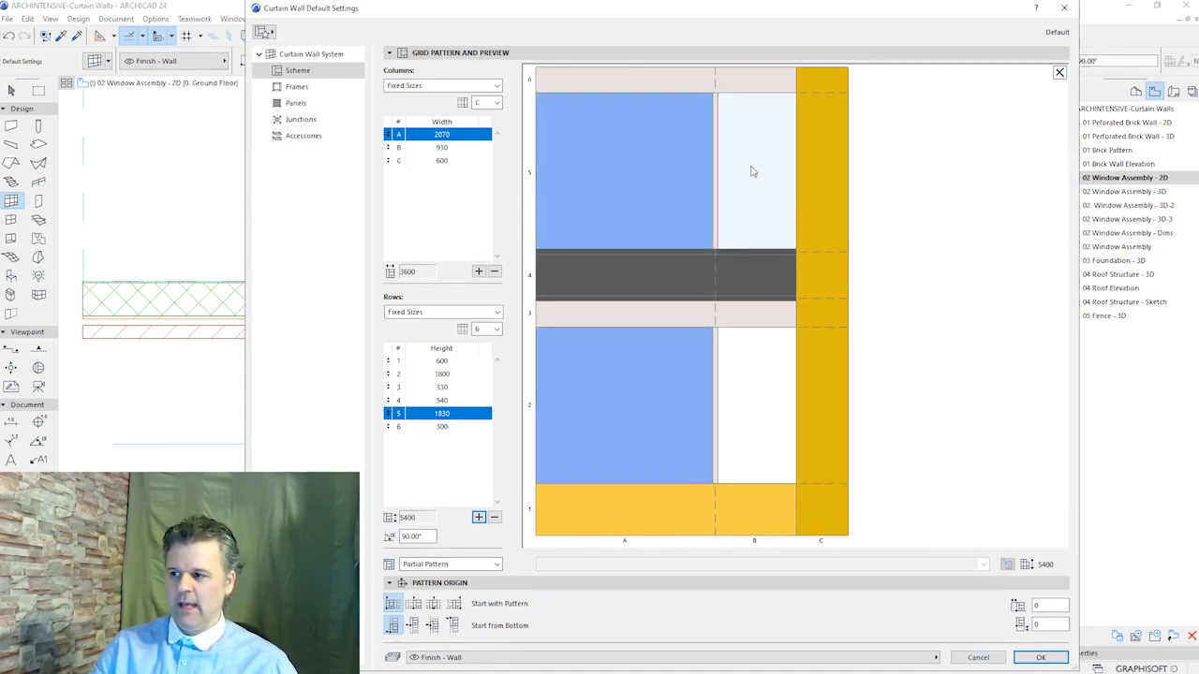
{"action": "left_click", "coordinate": [754, 367], "text": "shift"}
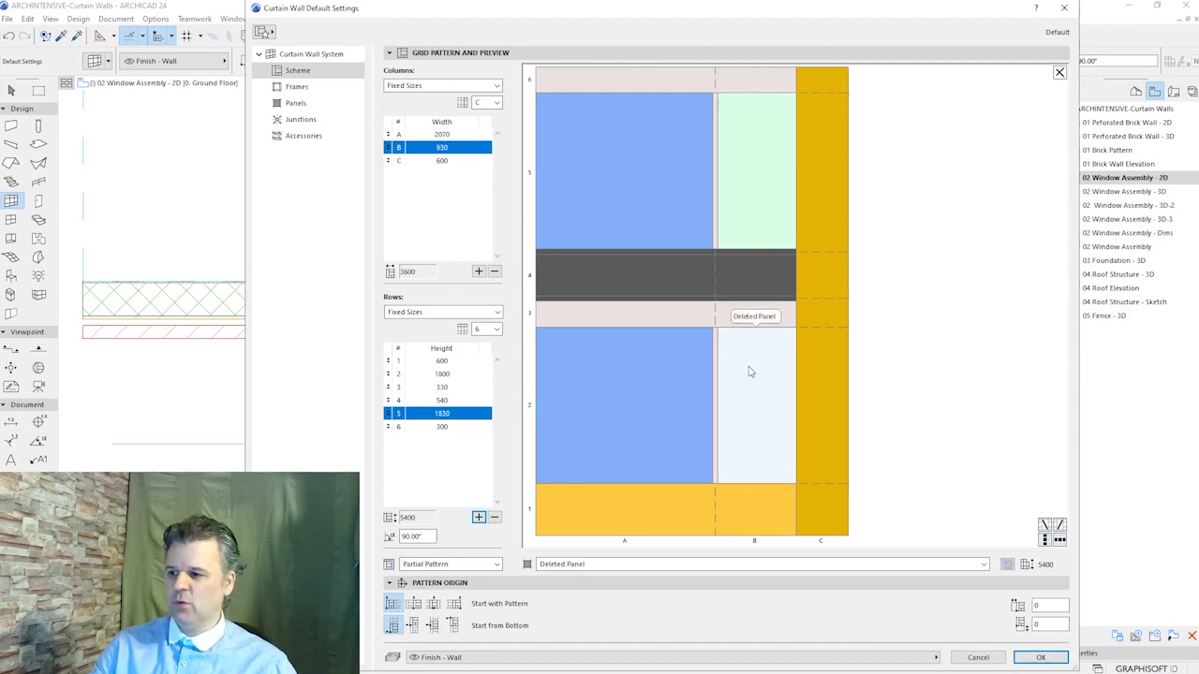
{"action": "left_click", "coordinate": [590, 563]}
{"action": "left_click", "coordinate": [590, 599]}
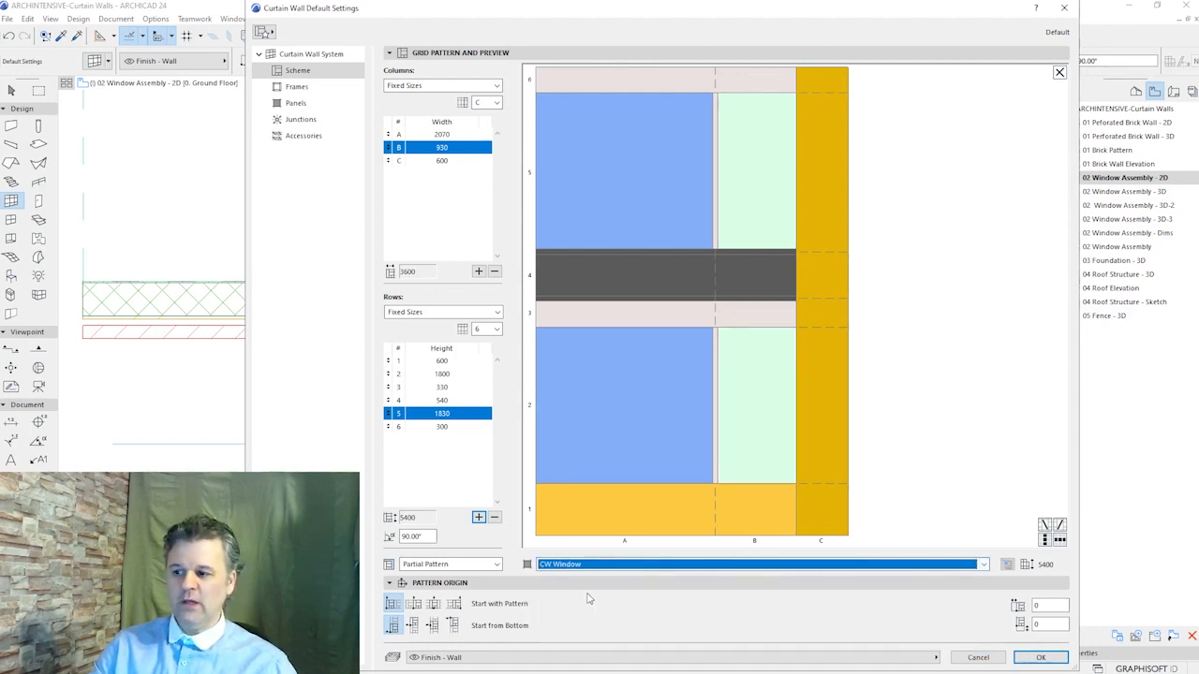
{"action": "left_click", "coordinate": [971, 242]}
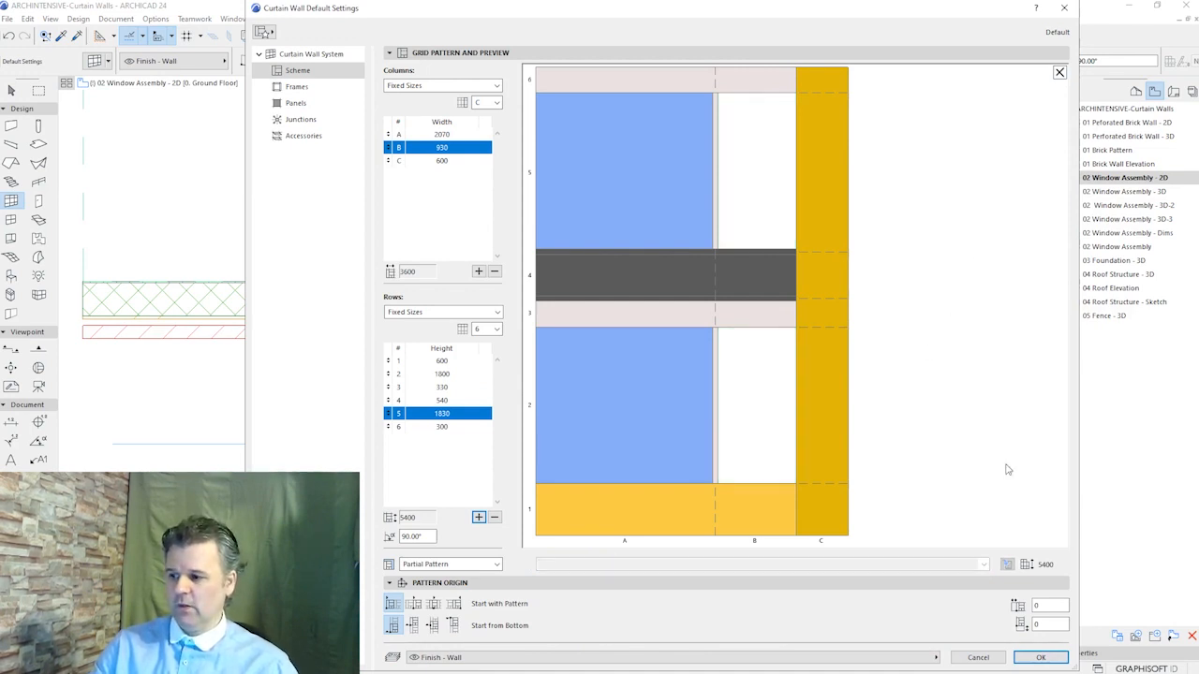
{"action": "left_click", "coordinate": [1040, 658]}
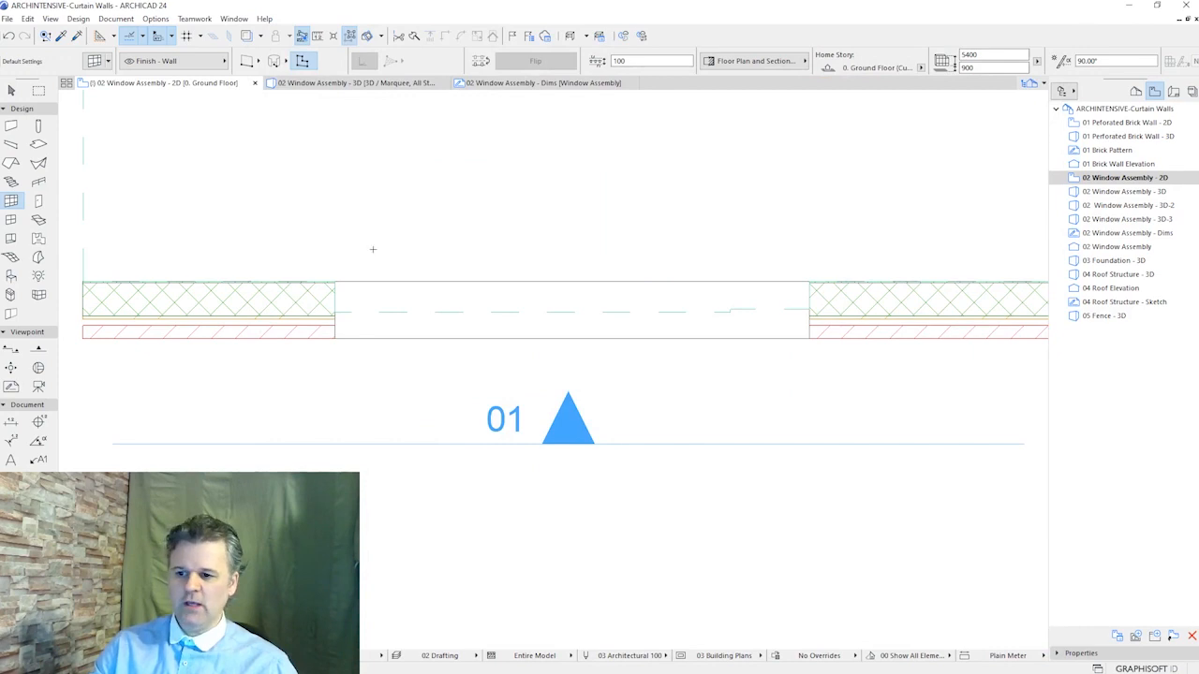
{"action": "scroll", "coordinate": [345, 249], "scroll_direction": "up", "scroll_amount": 1}
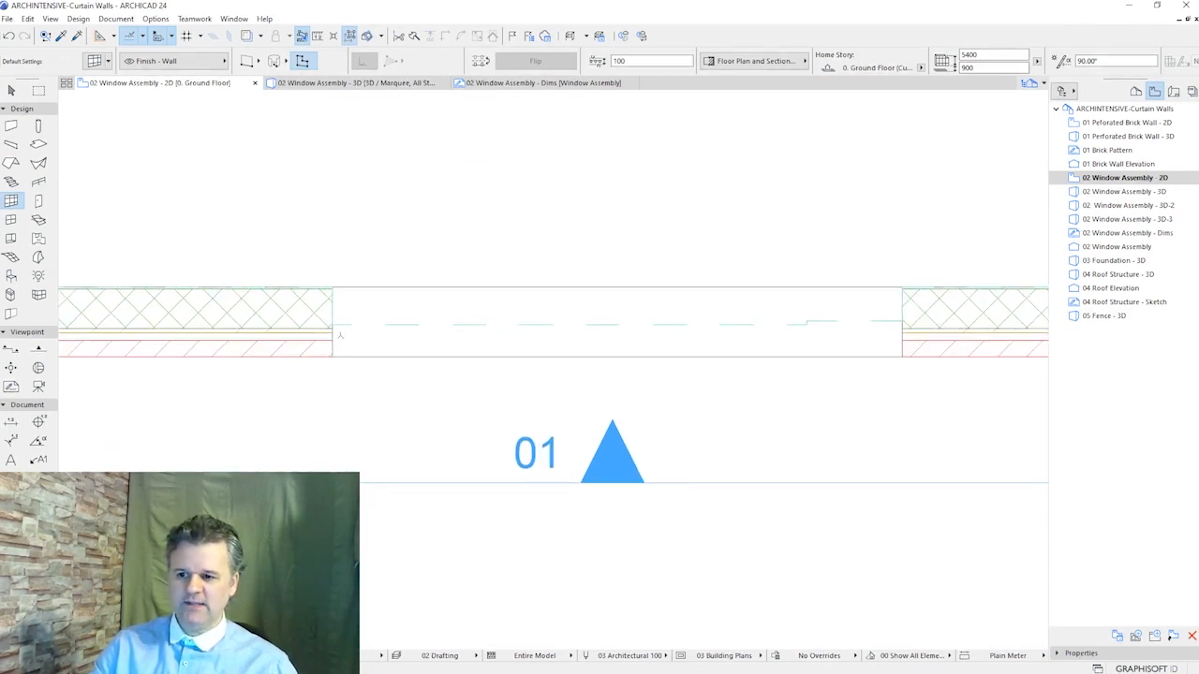
{"action": "scroll", "coordinate": [339, 335], "scroll_direction": "up", "scroll_amount": 2}
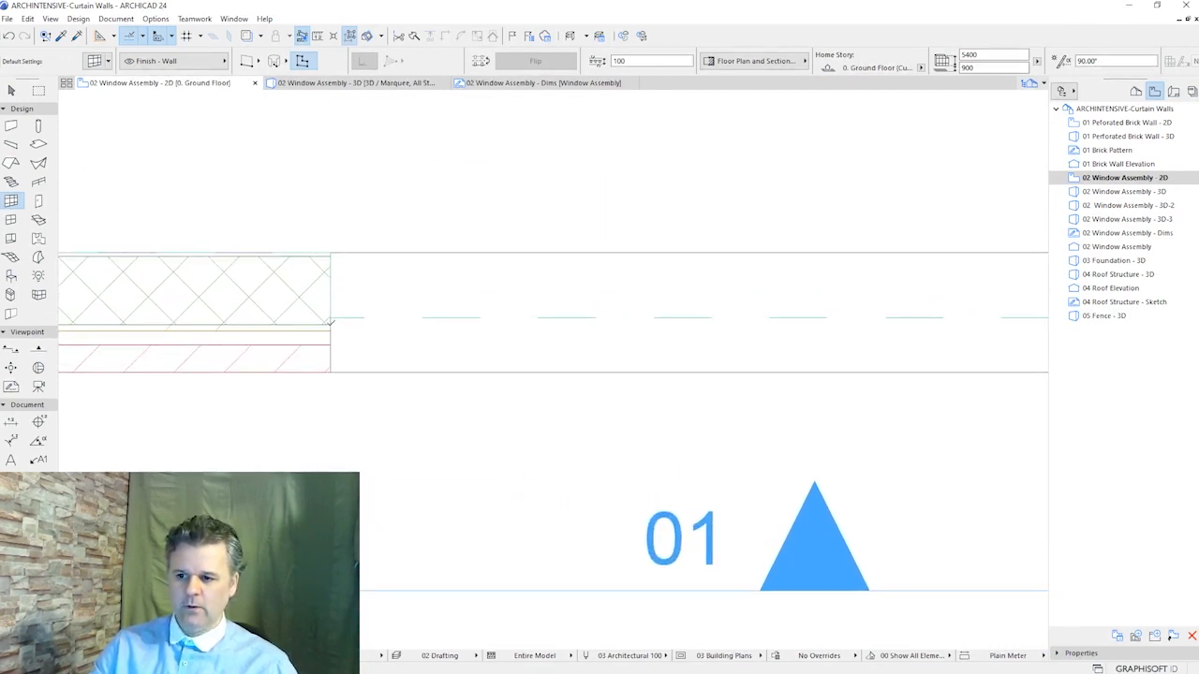
{"action": "left_click", "coordinate": [330, 322]}
{"action": "scroll", "coordinate": [281, 356], "scroll_direction": "down", "scroll_amount": 2}
{"action": "scroll", "coordinate": [757, 350], "scroll_direction": "up", "scroll_amount": 3}
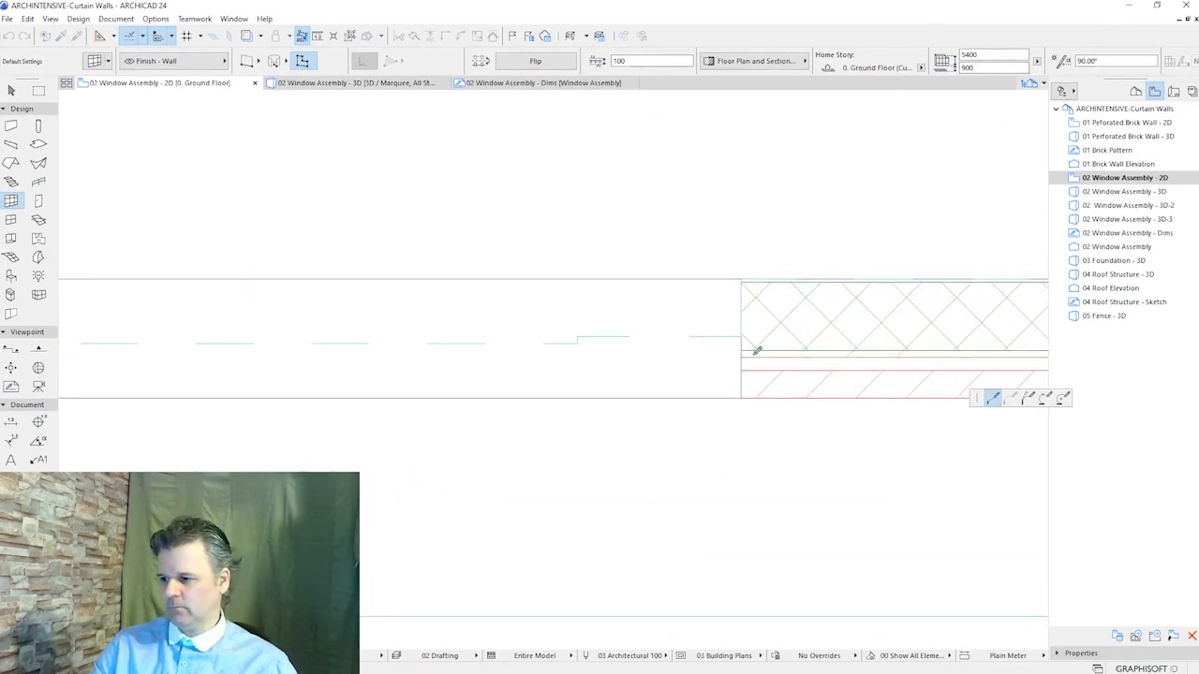
{"action": "left_click", "coordinate": [746, 346]}
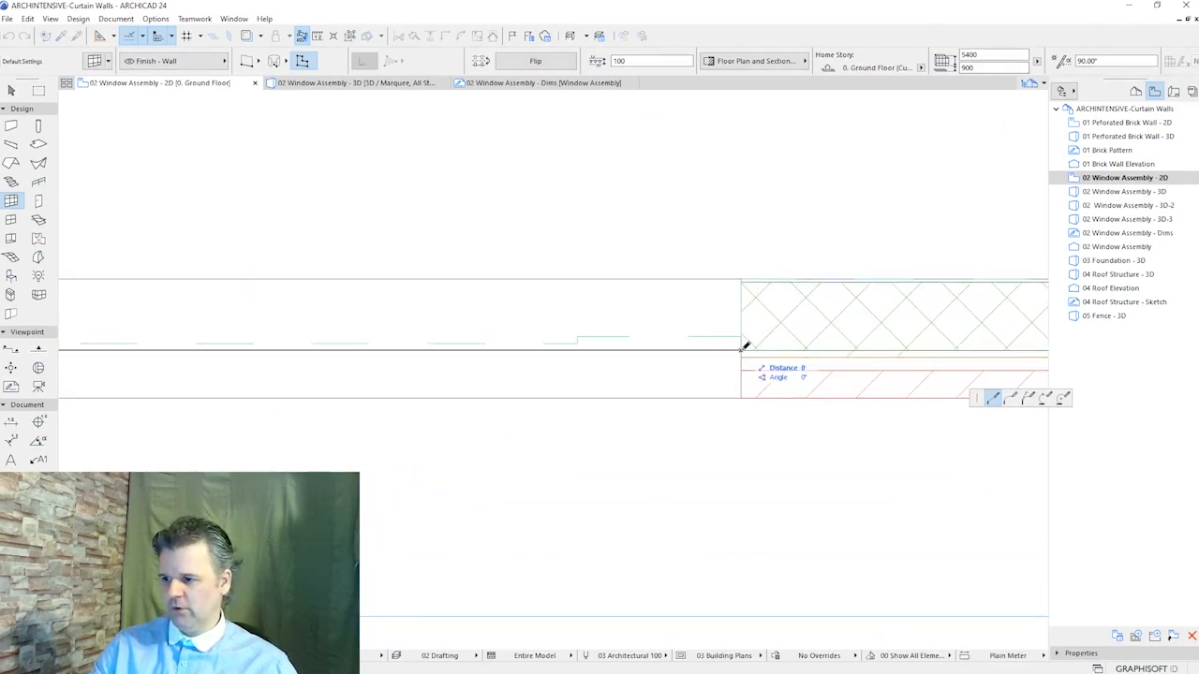
{"action": "left_click", "coordinate": [745, 346]}
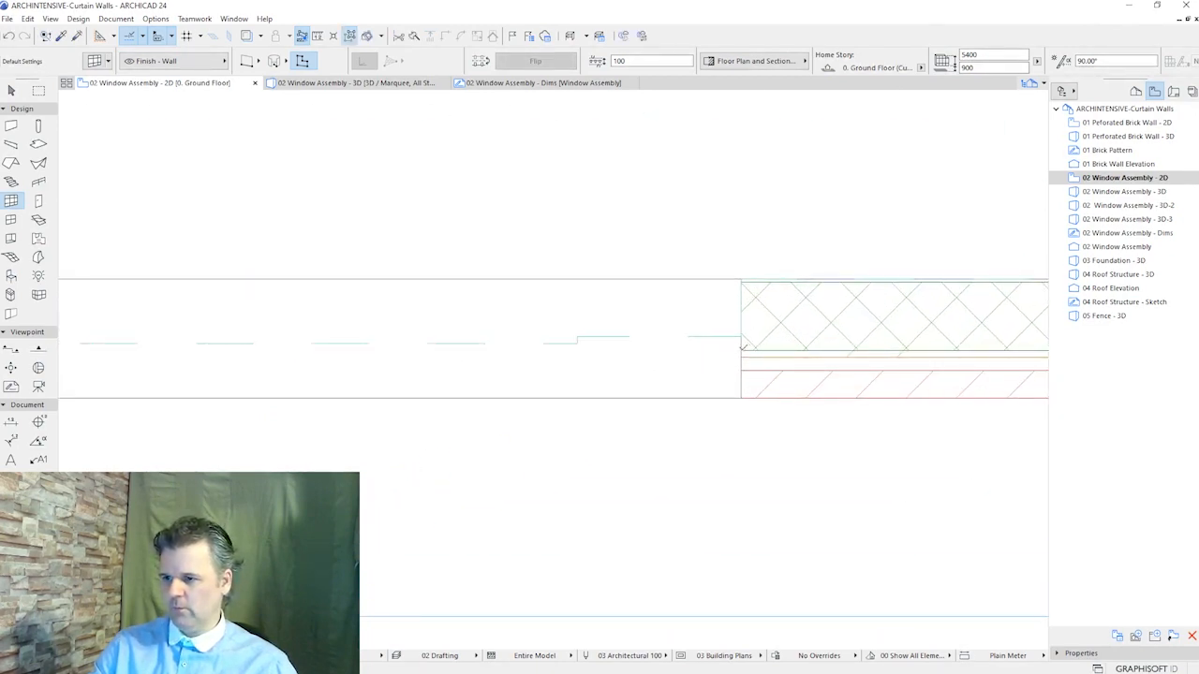
Place a curtain wall as a single segment across the wall opening on the plan, between the outer corners of the insulation layer
{"action": "left_click", "coordinate": [248, 65]}
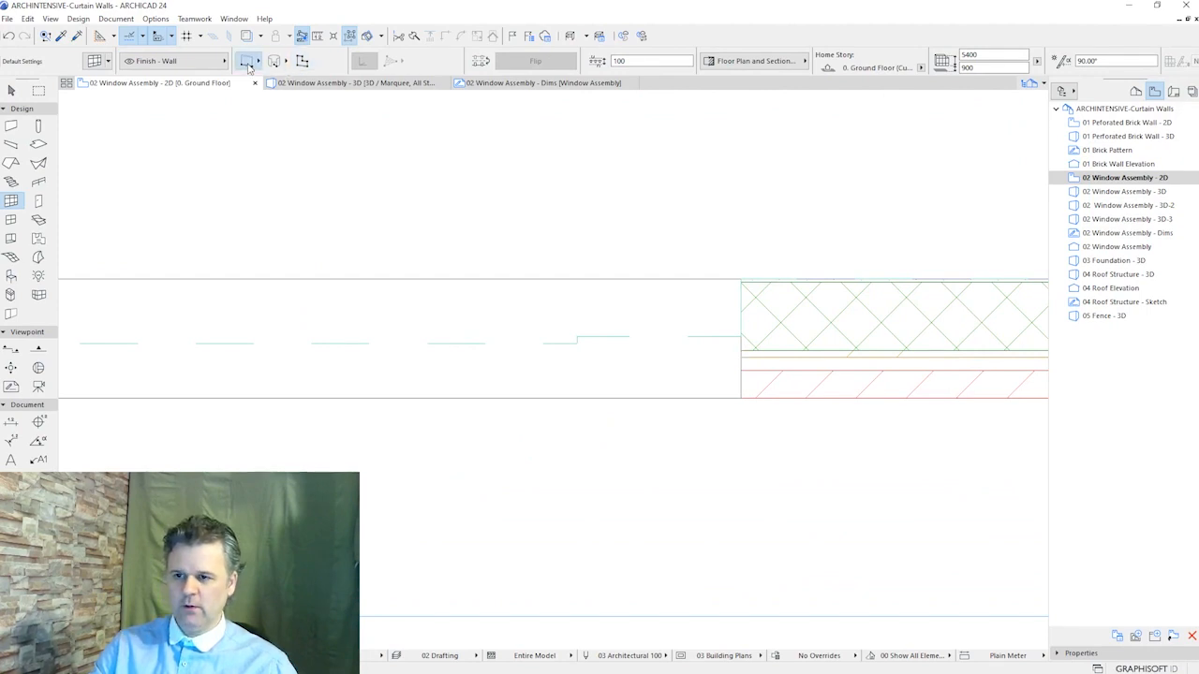
{"action": "scroll", "coordinate": [935, 358], "scroll_direction": "down", "scroll_amount": 3}
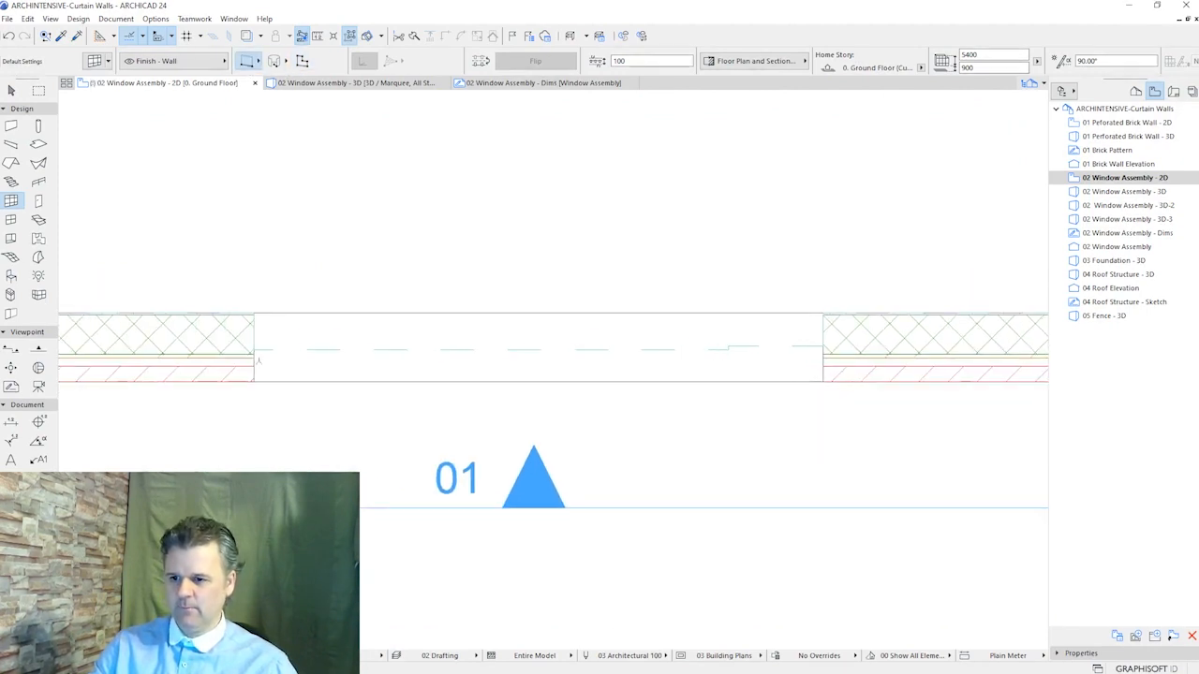
{"action": "scroll", "coordinate": [224, 355], "scroll_direction": "up", "scroll_amount": 2}
{"action": "left_click", "coordinate": [276, 354]}
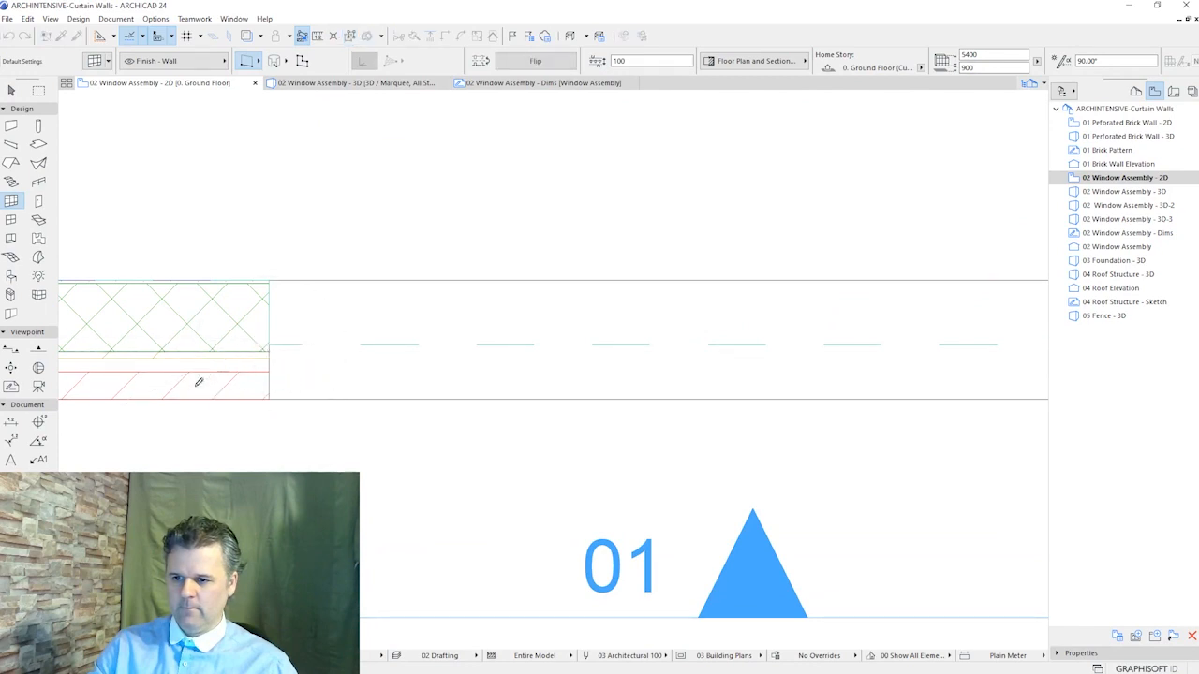
{"action": "scroll", "coordinate": [196, 383], "scroll_direction": "down", "scroll_amount": 2}
{"action": "scroll", "coordinate": [801, 385], "scroll_direction": "up", "scroll_amount": 3}
{"action": "left_click", "coordinate": [816, 334]}
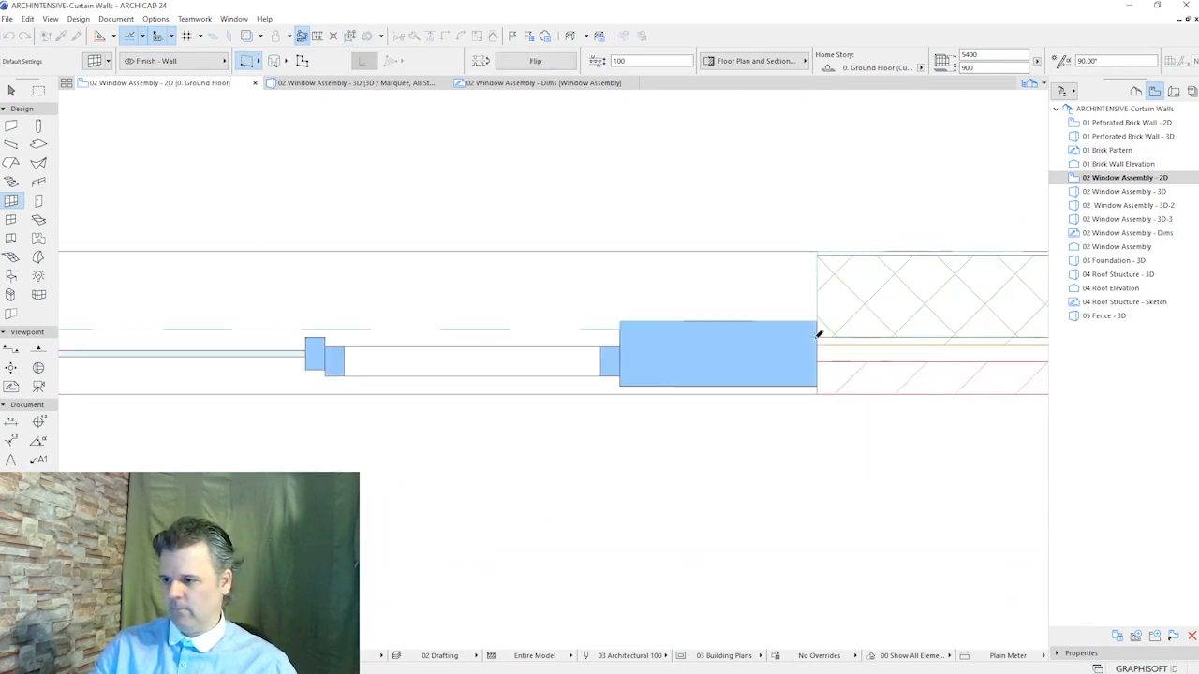
{"action": "scroll", "coordinate": [887, 198], "scroll_direction": "down", "scroll_amount": 2}
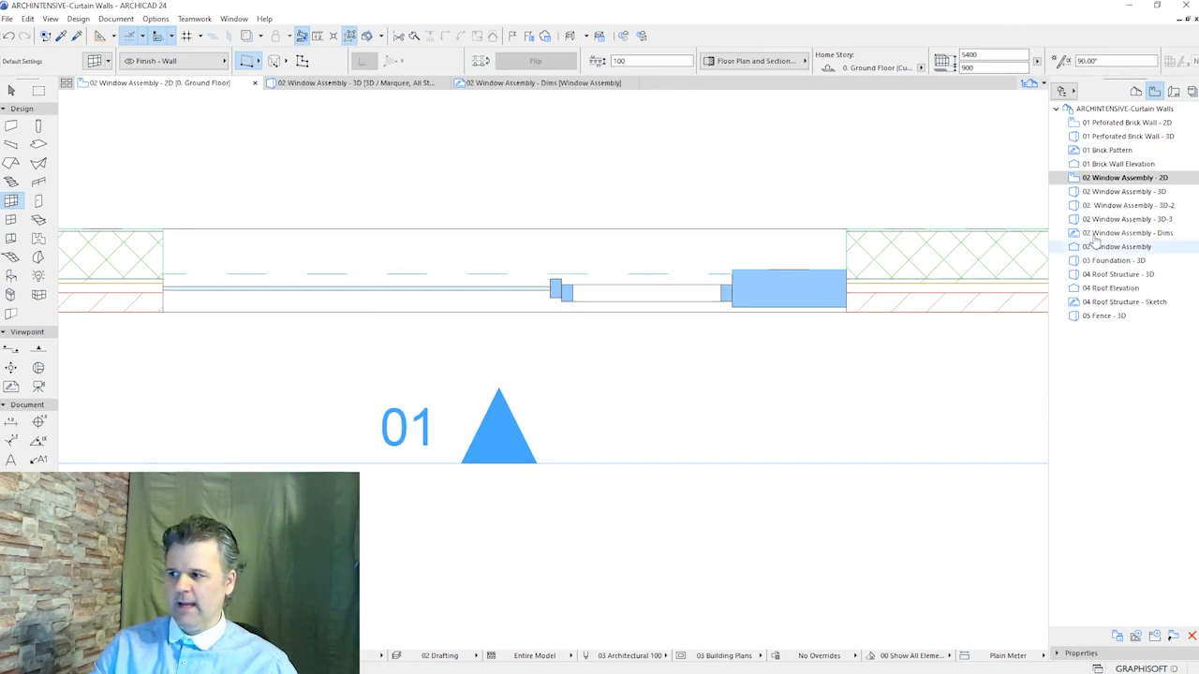
Open the 02 Window Assembly - 3D view and isolate the curtain wall so only it is shown in 3D
{"action": "double_click", "coordinate": [1117, 192]}
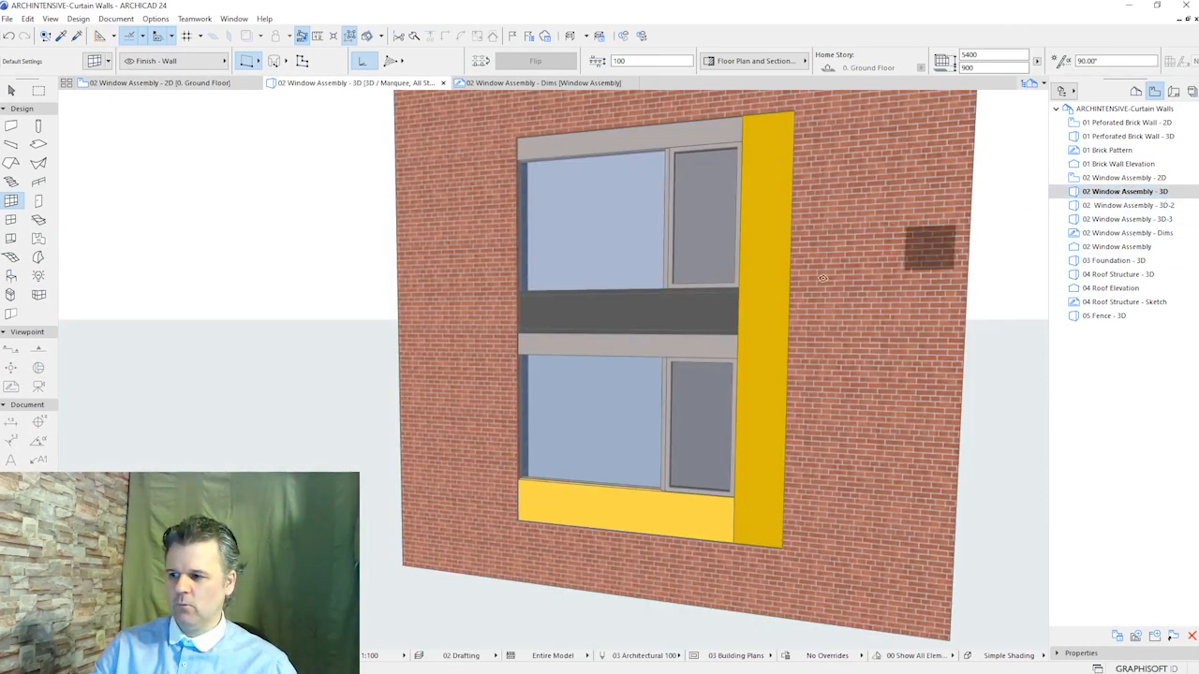
{"action": "left_click", "coordinate": [738, 270]}
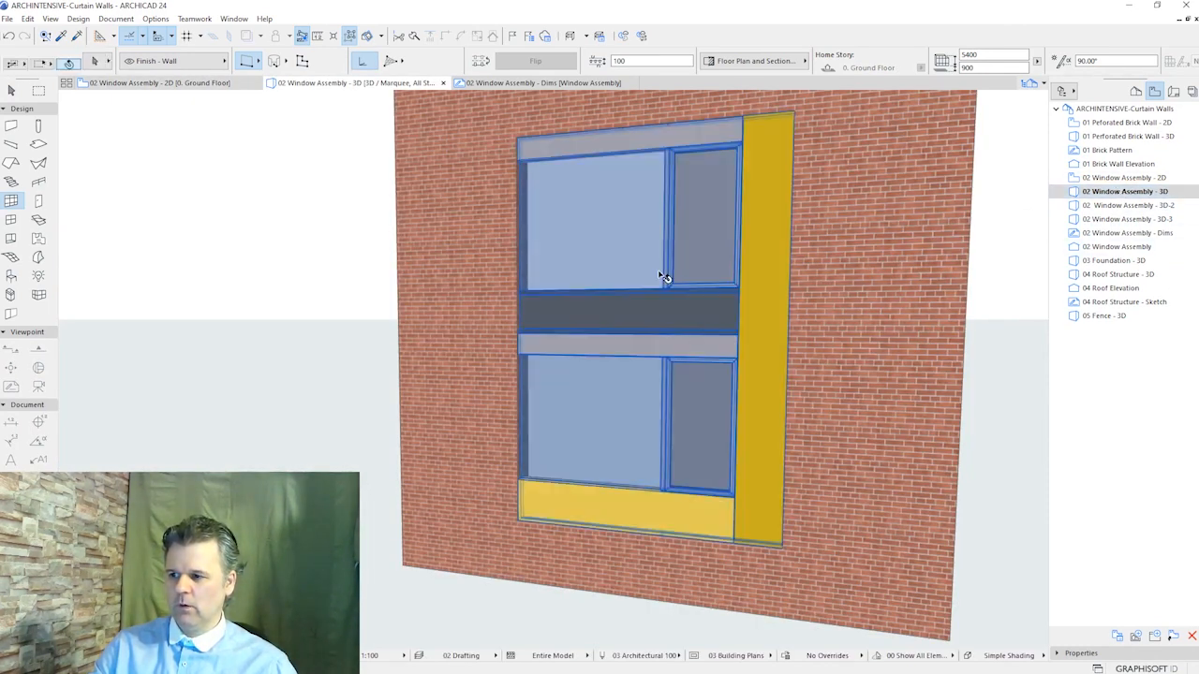
{"action": "left_click", "coordinate": [663, 277]}
{"action": "right_click", "coordinate": [283, 200]}
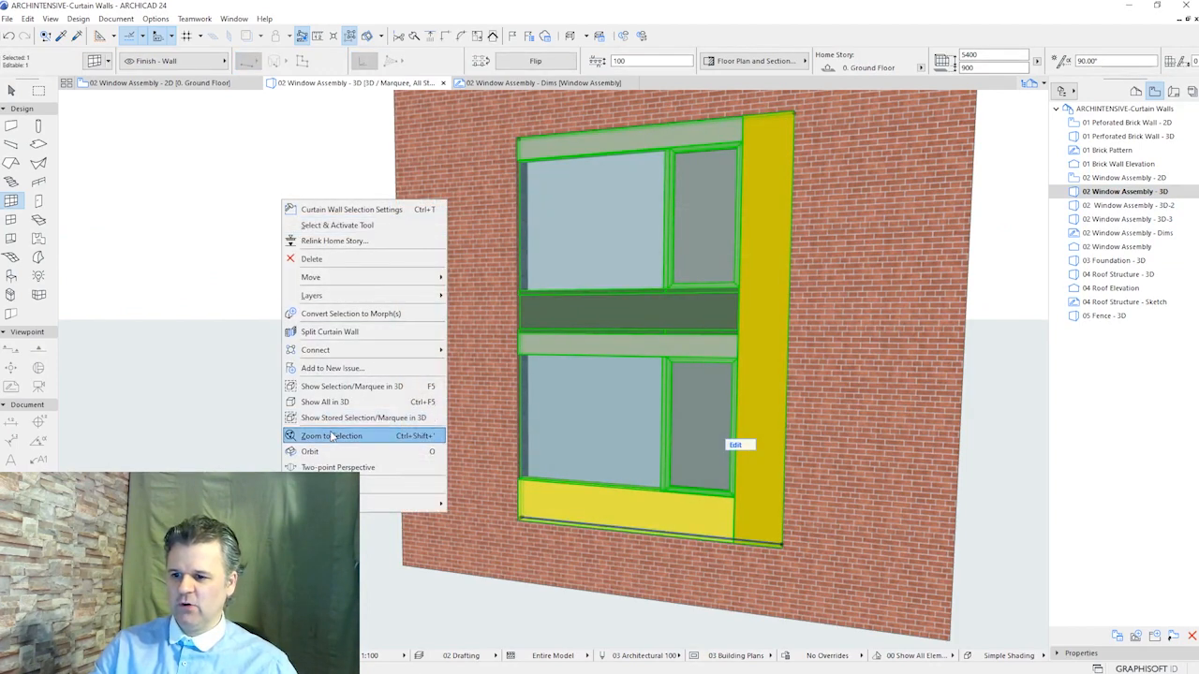
{"action": "left_click", "coordinate": [345, 387]}
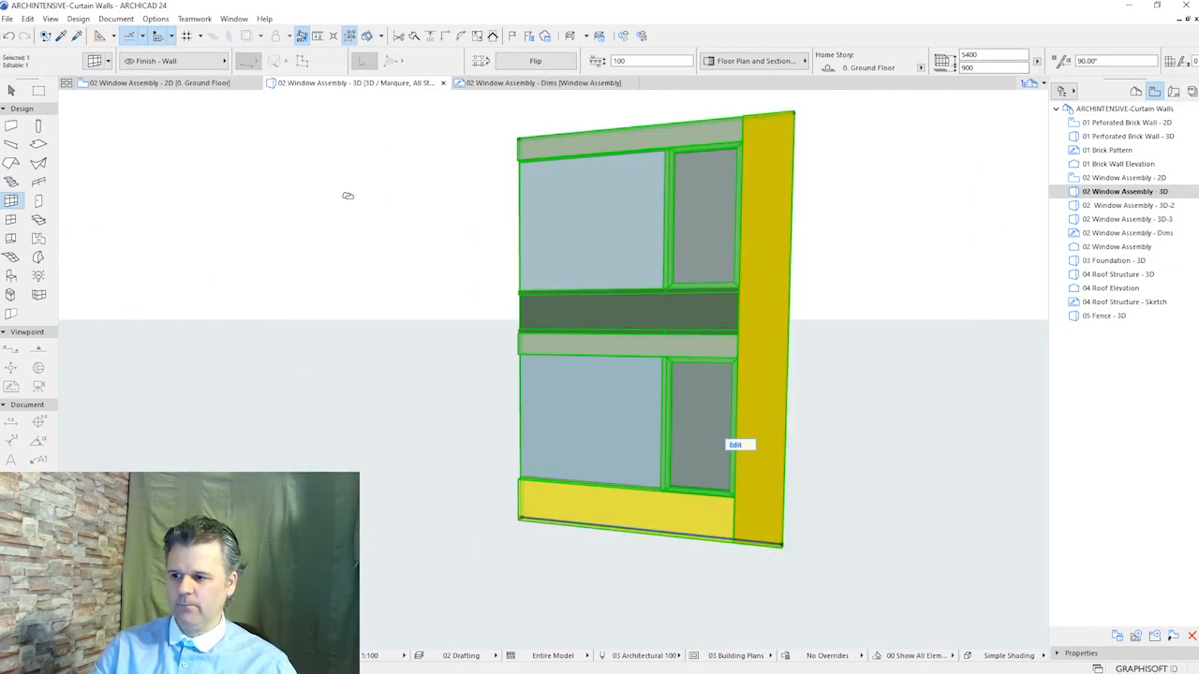
{"action": "left_click", "coordinate": [358, 251]}
{"action": "middle_click_drag", "start_coordinate": [537, 278], "coordinate": [369, 287], "text": "shift"}
{"action": "scroll", "coordinate": [409, 316], "scroll_direction": "up", "scroll_amount": 3}
{"action": "middle_click_drag", "start_coordinate": [427, 324], "coordinate": [458, 330]}
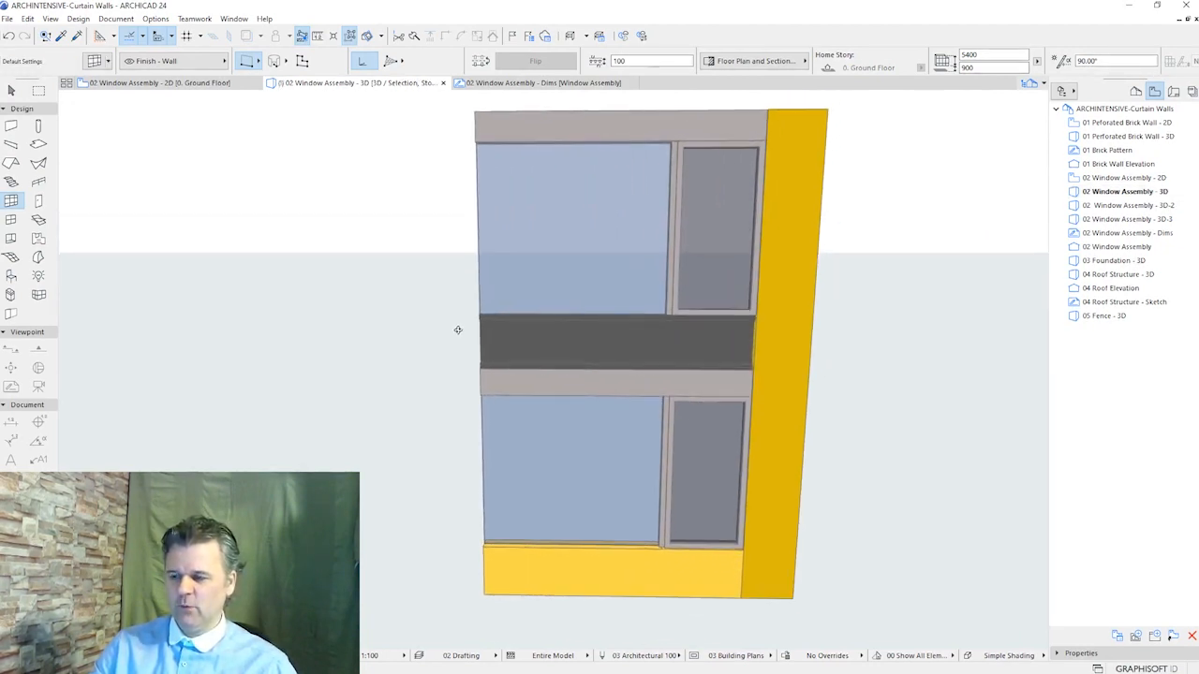
Enter edit mode for the curtain wall and show only its frames, hiding the scheme grid and all other components
{"action": "left_click", "coordinate": [613, 227]}
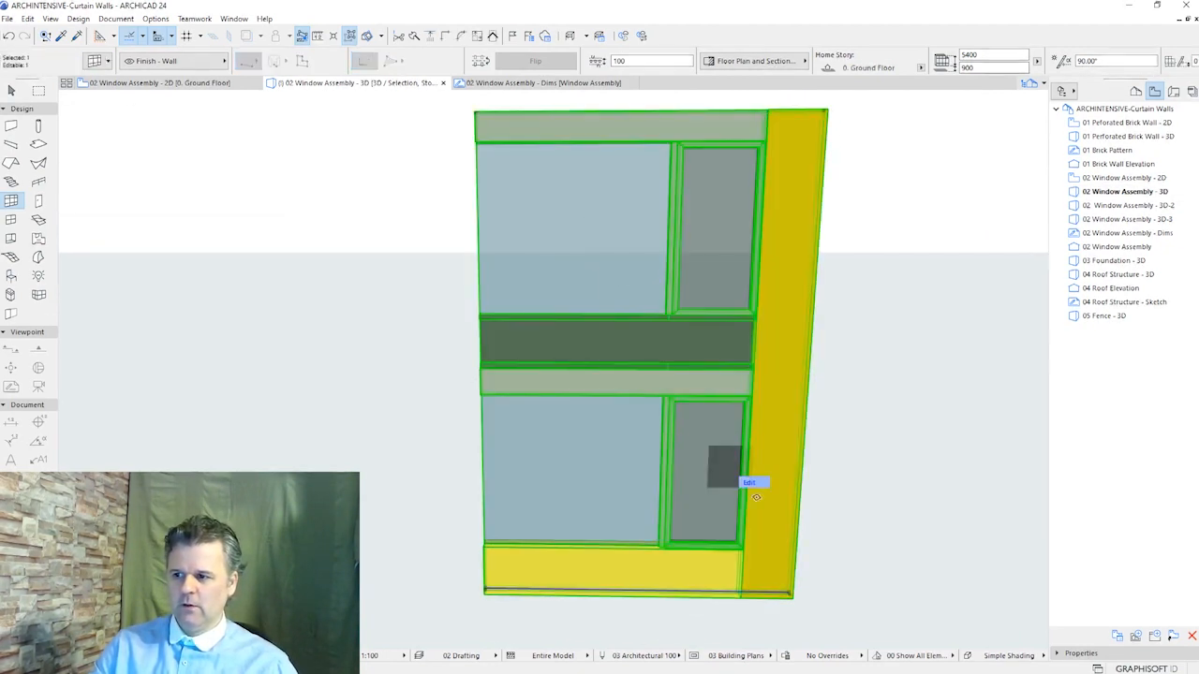
{"action": "left_click", "coordinate": [754, 484]}
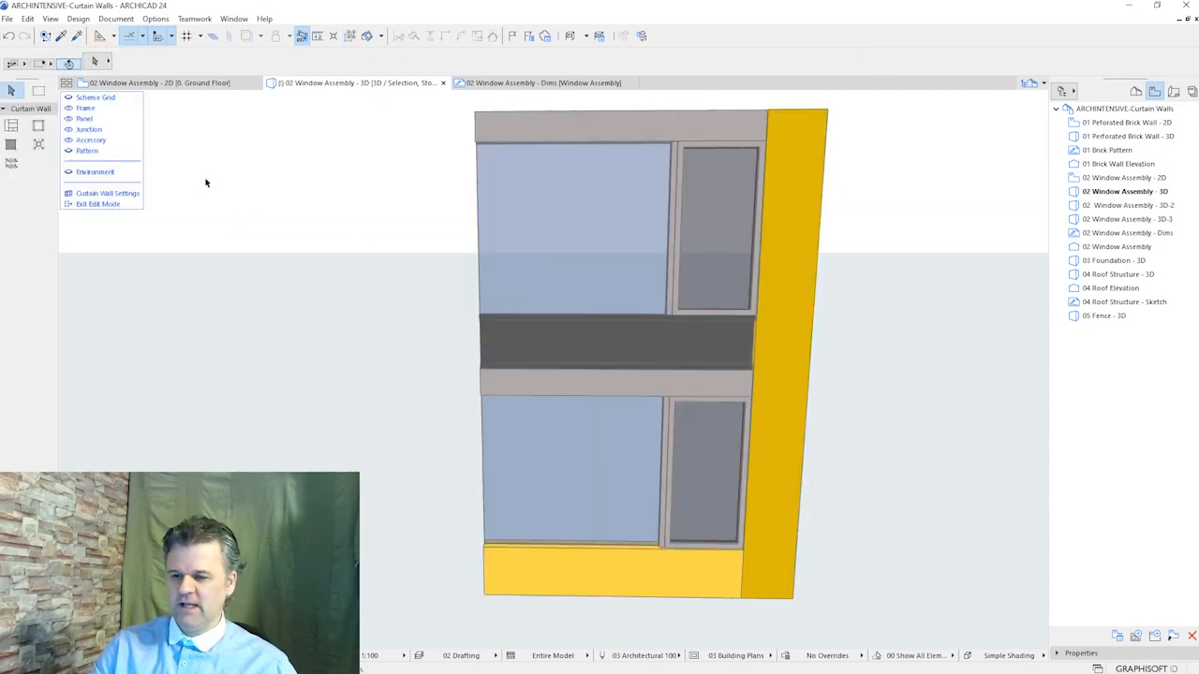
{"action": "left_click", "coordinate": [71, 100]}
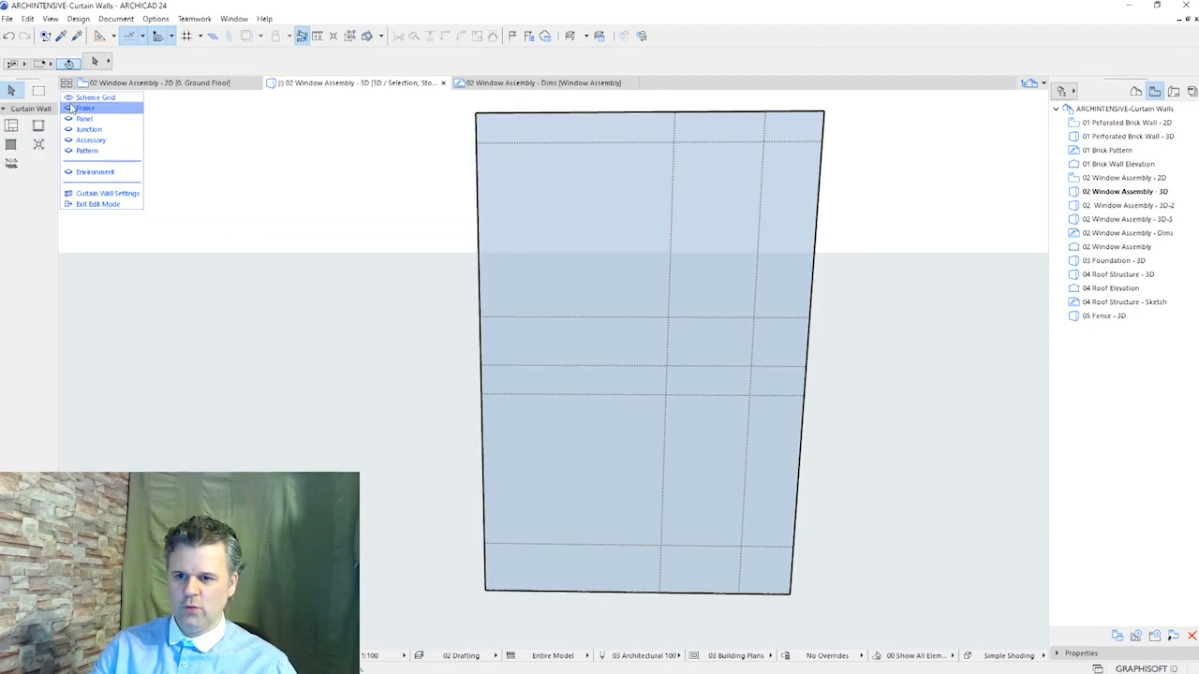
{"action": "left_click", "coordinate": [84, 107]}
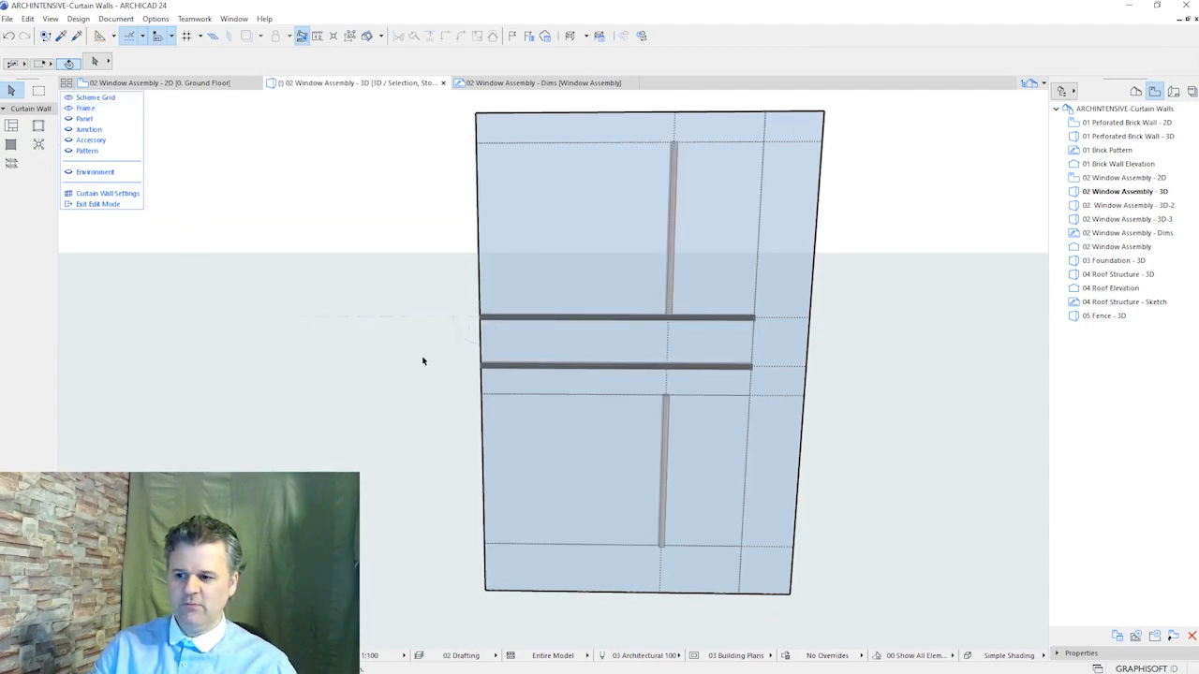
{"action": "left_click", "coordinate": [69, 99]}
Change the boundary frame at the left end of the dark middle band to Built-in Frame and leave edit mode
{"action": "left_click", "coordinate": [482, 338]}
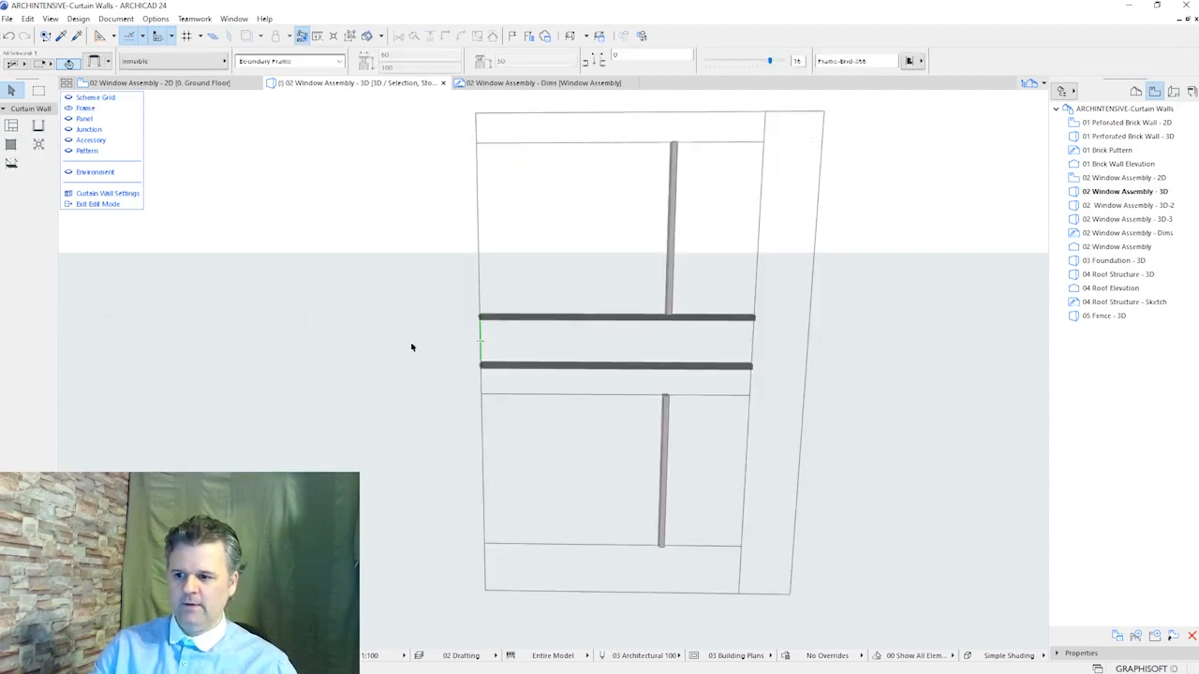
{"action": "left_click", "coordinate": [108, 63]}
{"action": "left_click", "coordinate": [188, 131]}
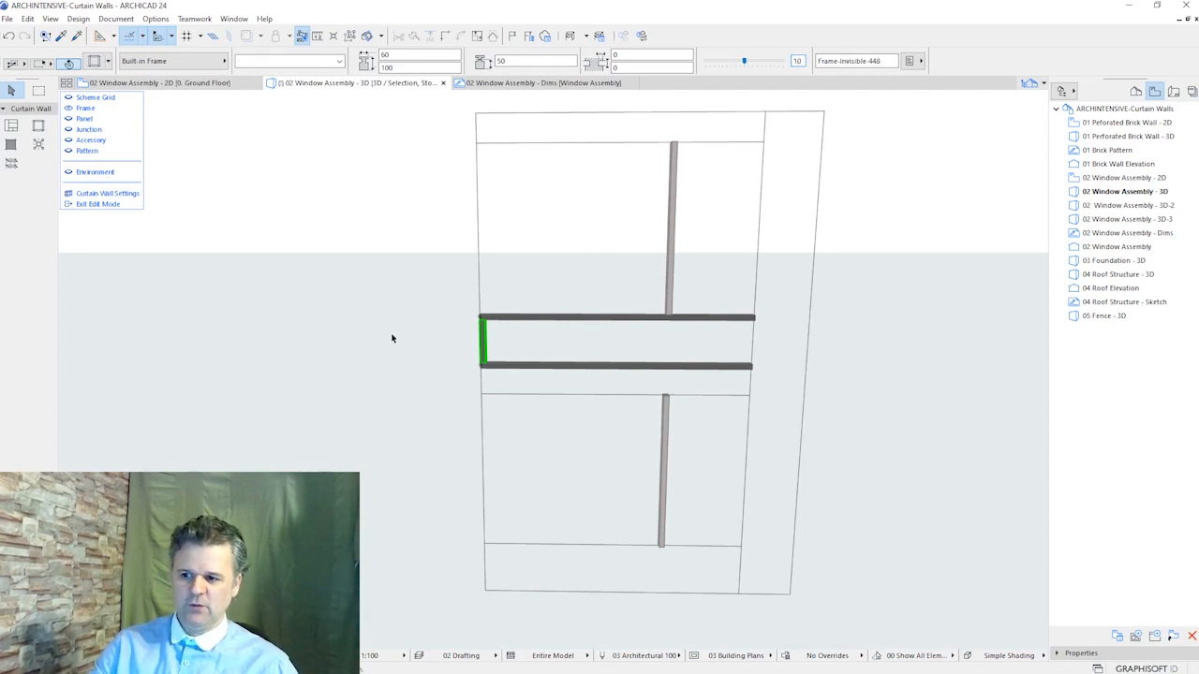
{"action": "left_click", "coordinate": [458, 380]}
{"action": "scroll", "coordinate": [441, 364], "scroll_direction": "up", "scroll_amount": 5}
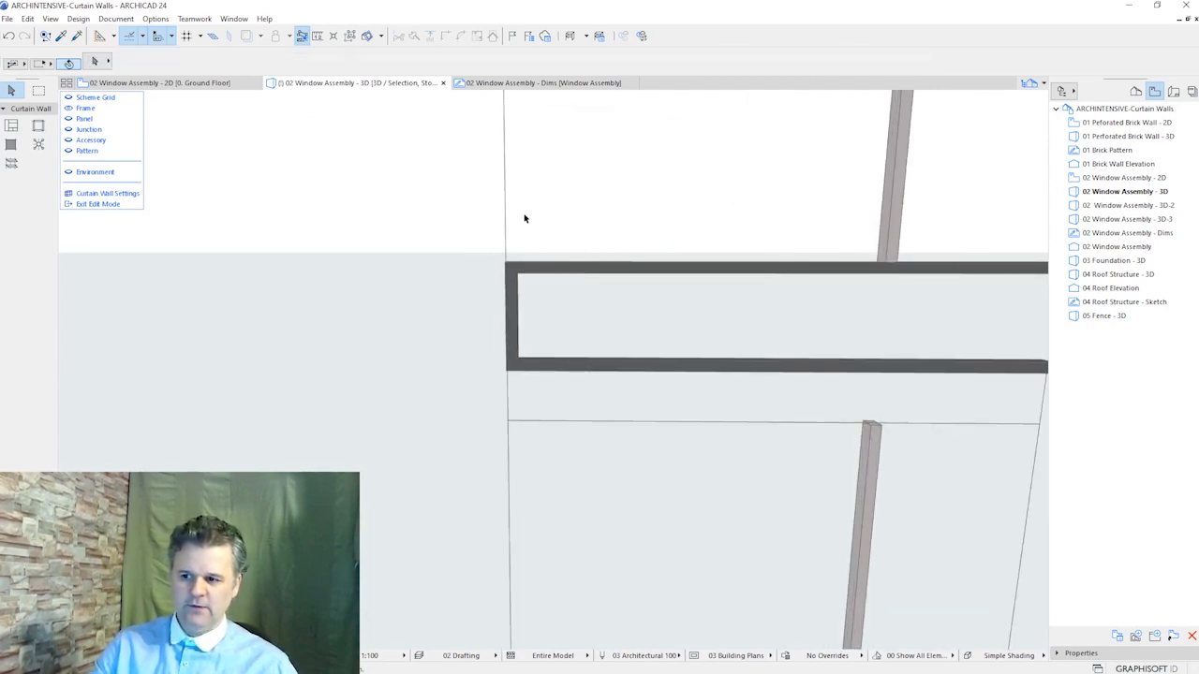
{"action": "scroll", "coordinate": [383, 302], "scroll_direction": "down", "scroll_amount": 4}
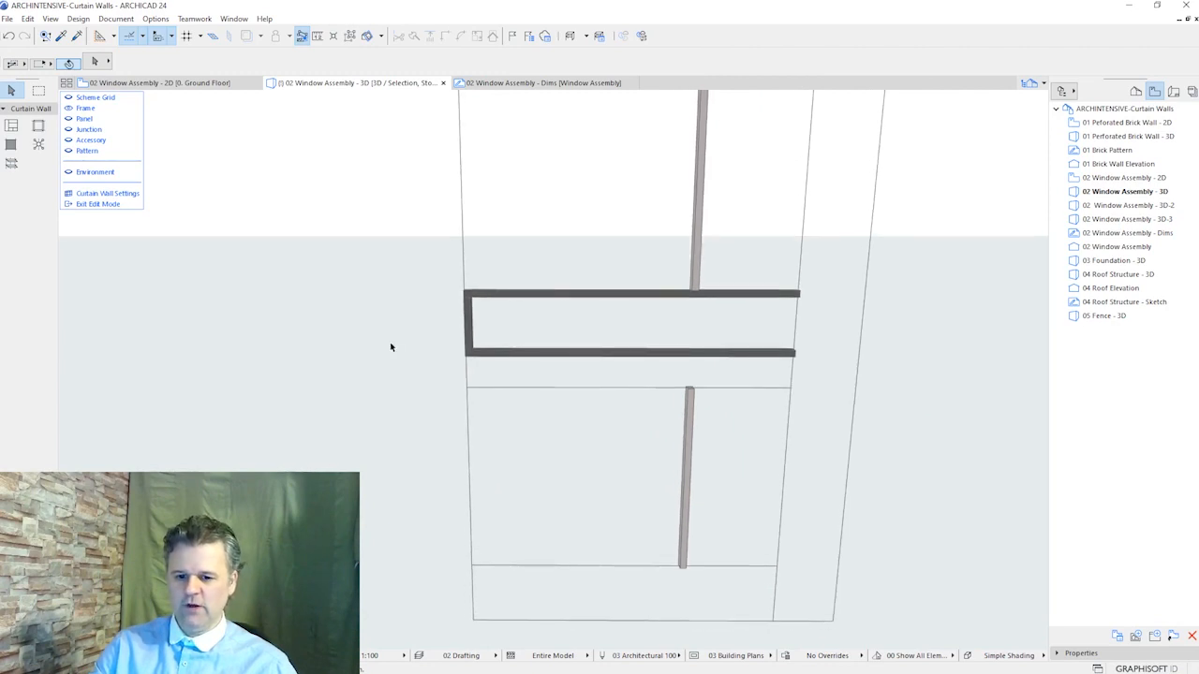
{"action": "scroll", "coordinate": [669, 413], "scroll_direction": "down", "scroll_amount": 1}
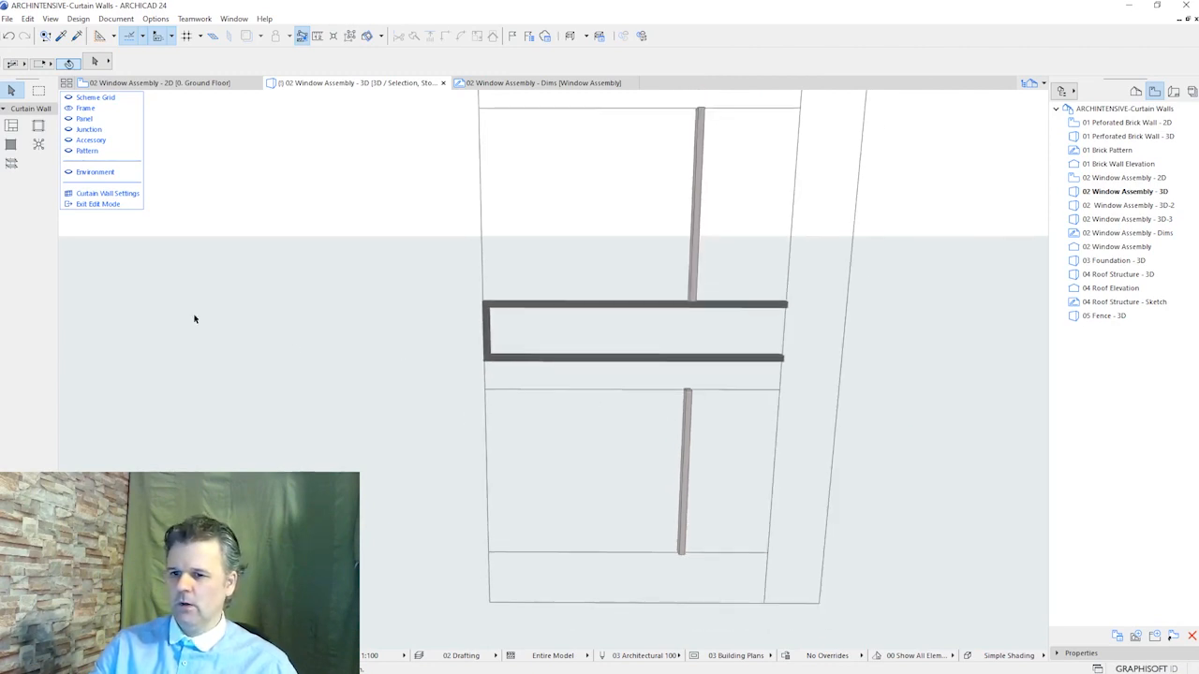
{"action": "left_click", "coordinate": [97, 204]}
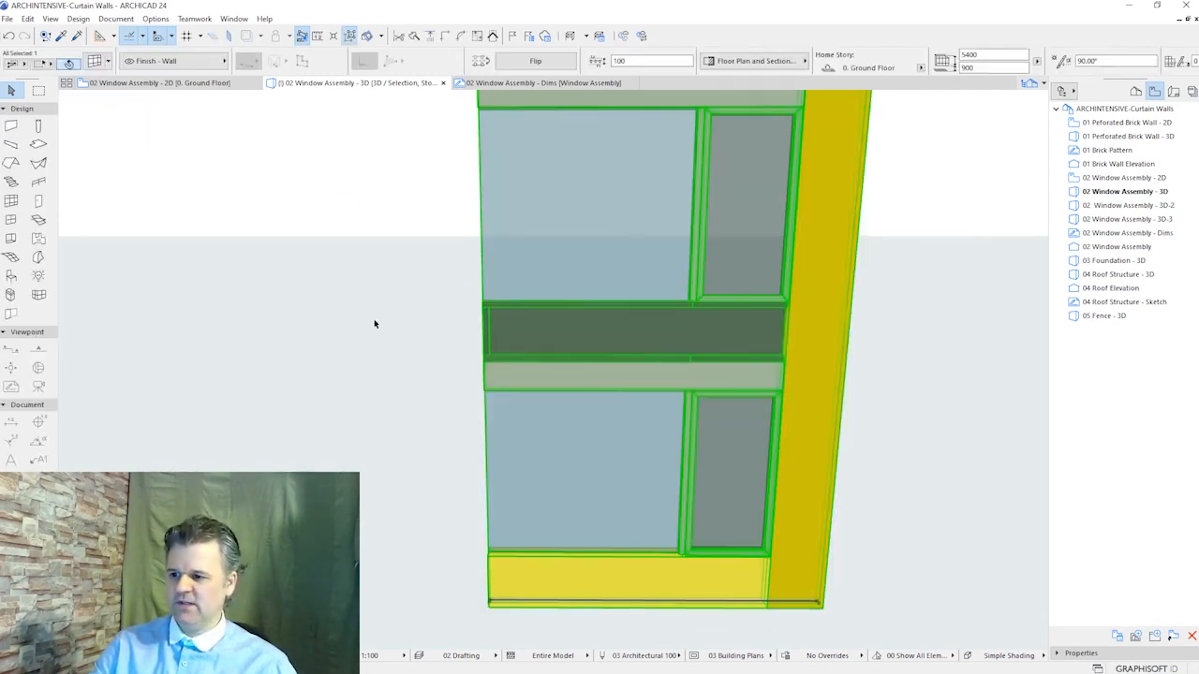
{"action": "left_click", "coordinate": [375, 324]}
{"action": "middle_click_drag", "start_coordinate": [309, 406], "coordinate": [487, 431], "text": "shift"}
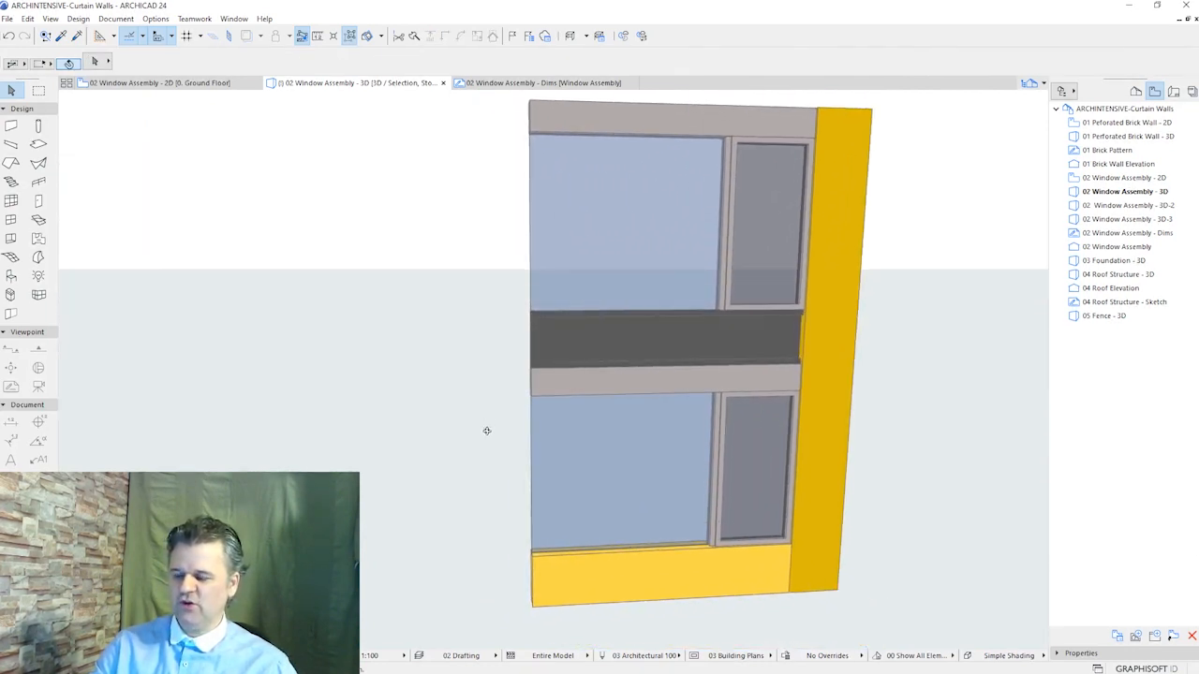
Try swinging open the upper CW Window panel by its horizontal opening angle in edit mode, and undo that change
{"action": "left_click", "coordinate": [619, 445]}
{"action": "middle_click_drag", "start_coordinate": [618, 445], "coordinate": [652, 481], "text": "shift"}
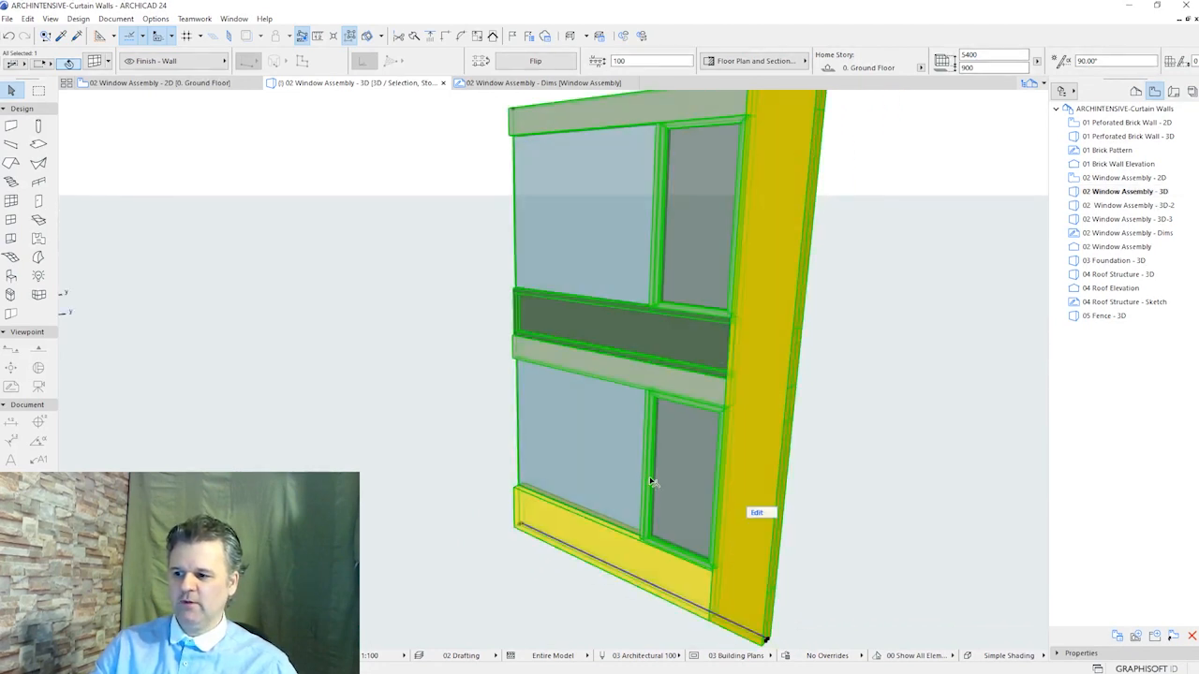
{"action": "left_click", "coordinate": [756, 515]}
{"action": "left_click", "coordinate": [707, 242]}
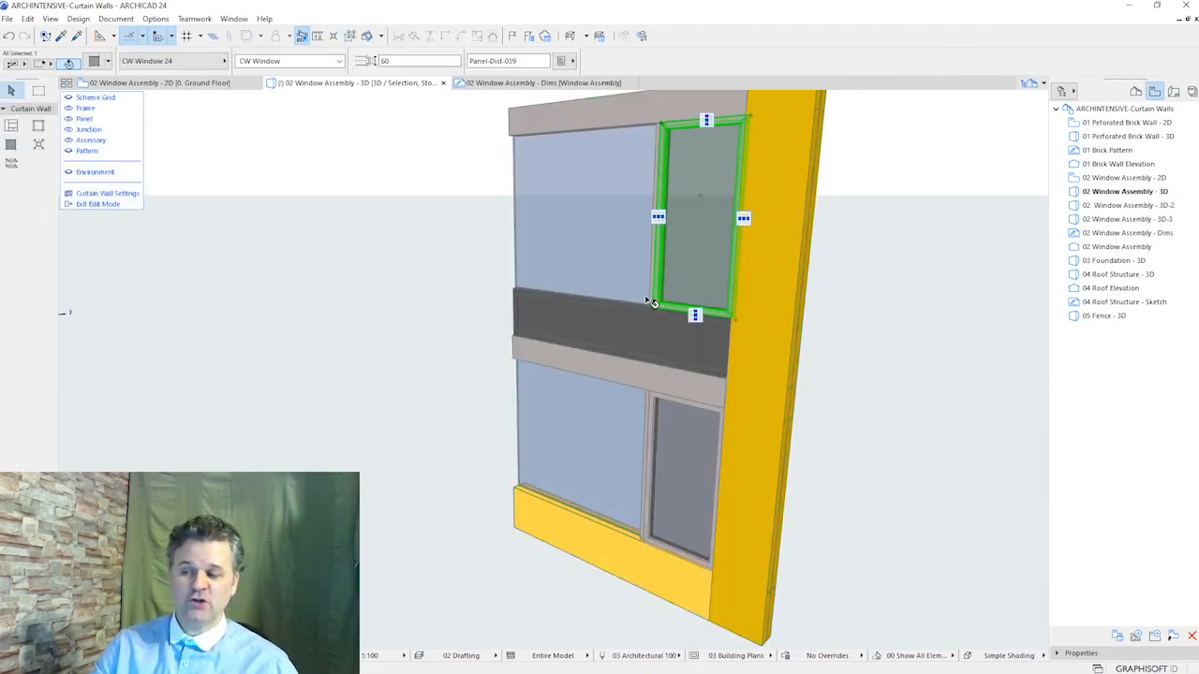
{"action": "left_click", "coordinate": [745, 224]}
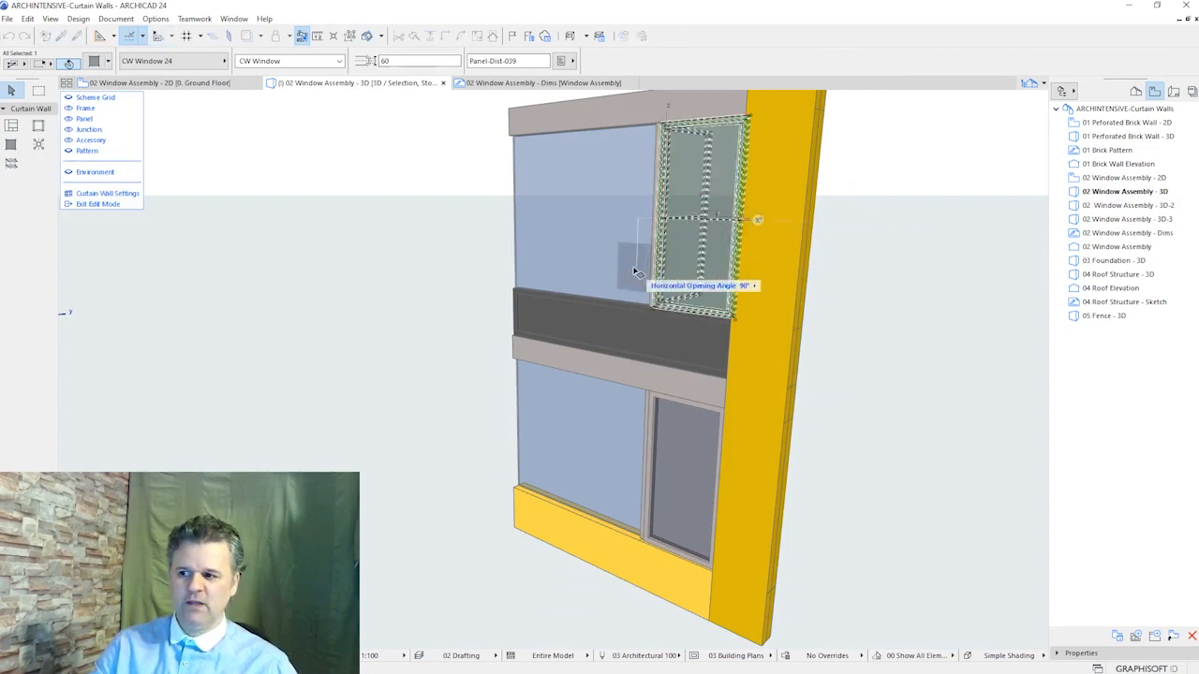
{"action": "left_click", "coordinate": [869, 210]}
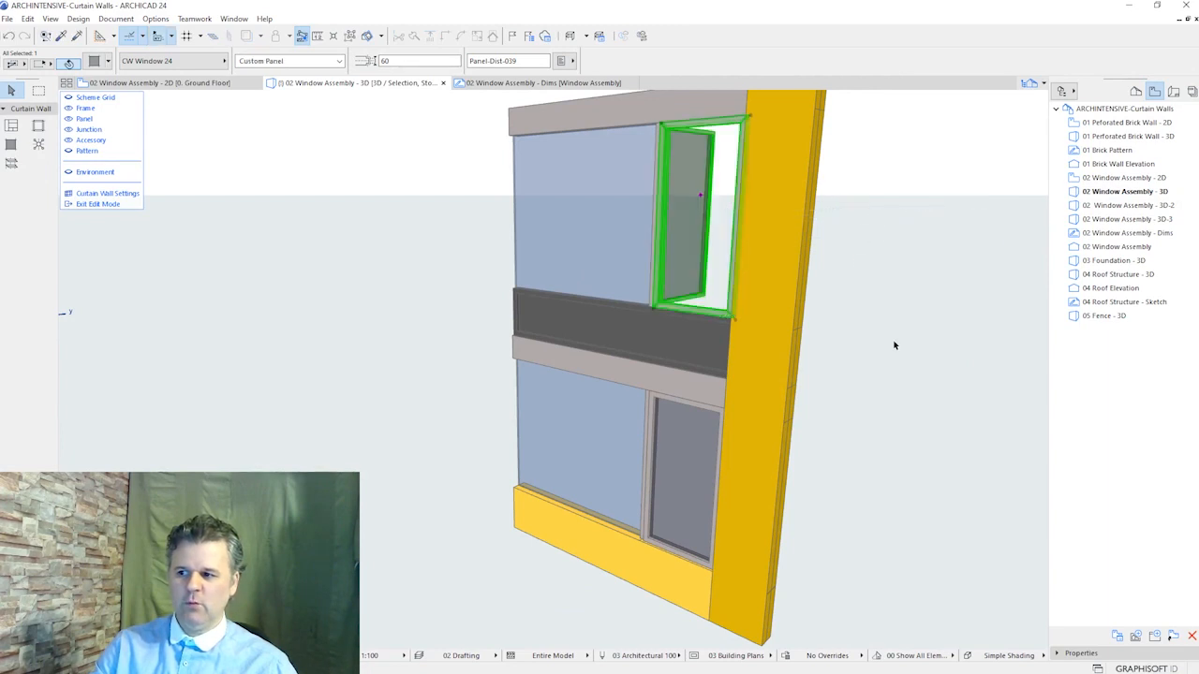
{"action": "middle_click_drag", "start_coordinate": [895, 344], "coordinate": [843, 353], "text": "shift"}
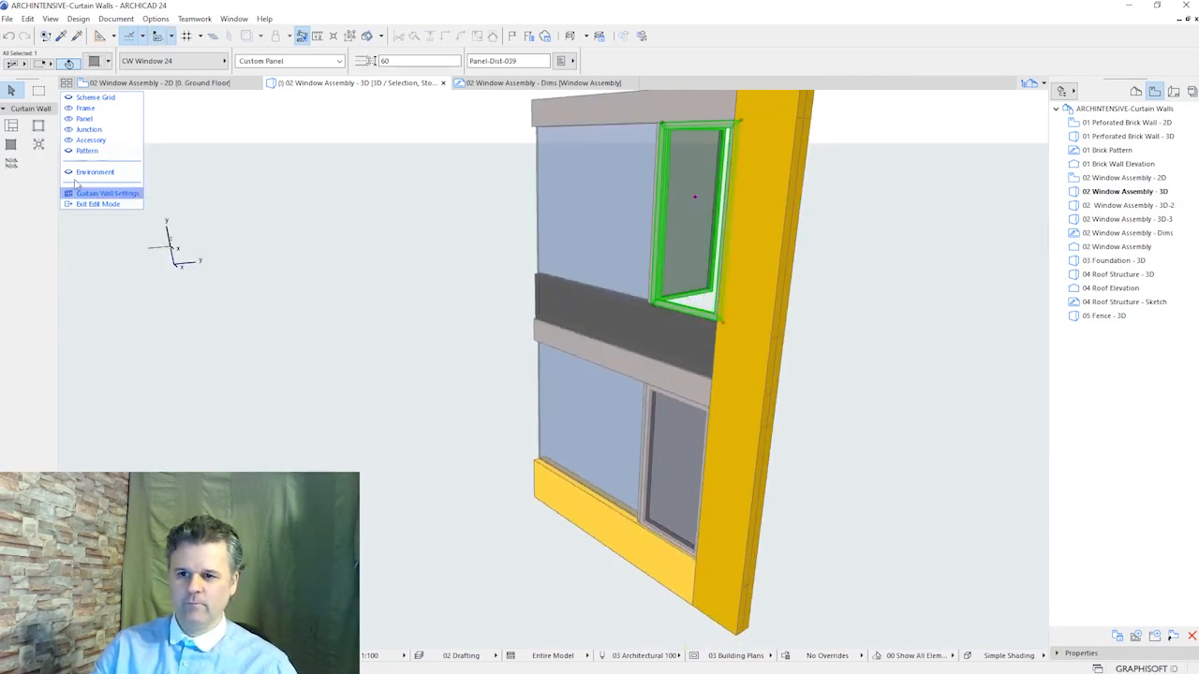
{"action": "left_click", "coordinate": [8, 35]}
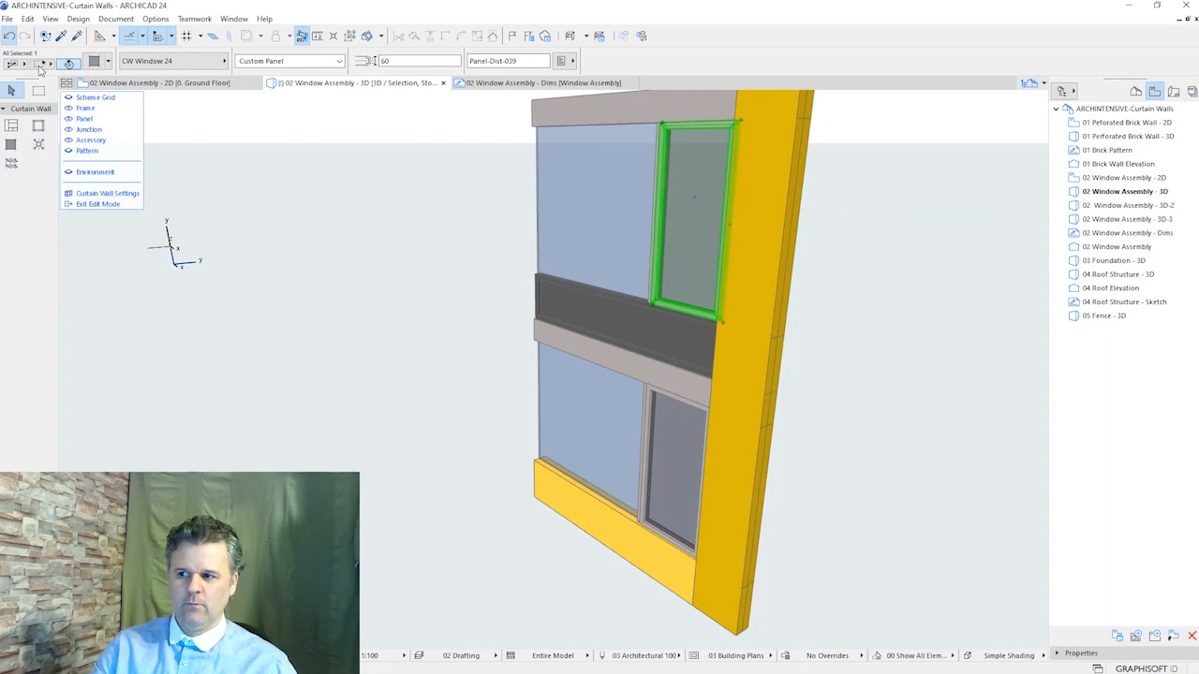
Exit the curtain wall's edit mode, clear the selection, and open a saved 02 Window Assembly 3D view
{"action": "left_click", "coordinate": [354, 309]}
{"action": "middle_click_drag", "start_coordinate": [348, 353], "coordinate": [481, 377], "text": "shift"}
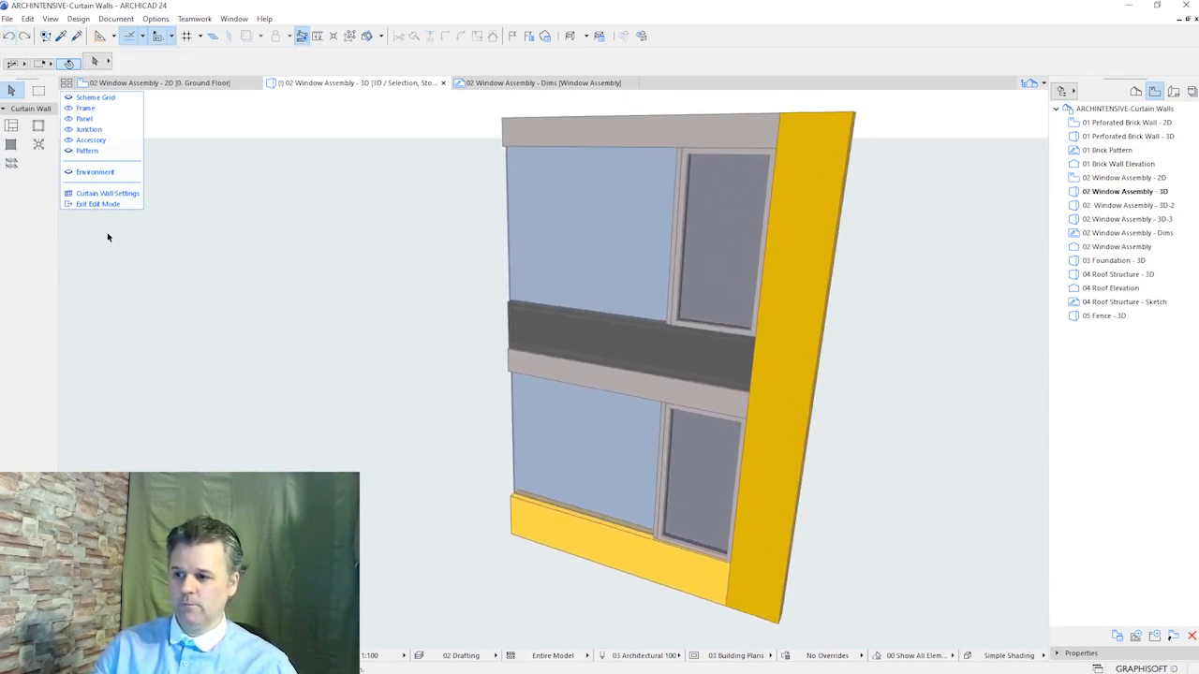
{"action": "left_click", "coordinate": [97, 204]}
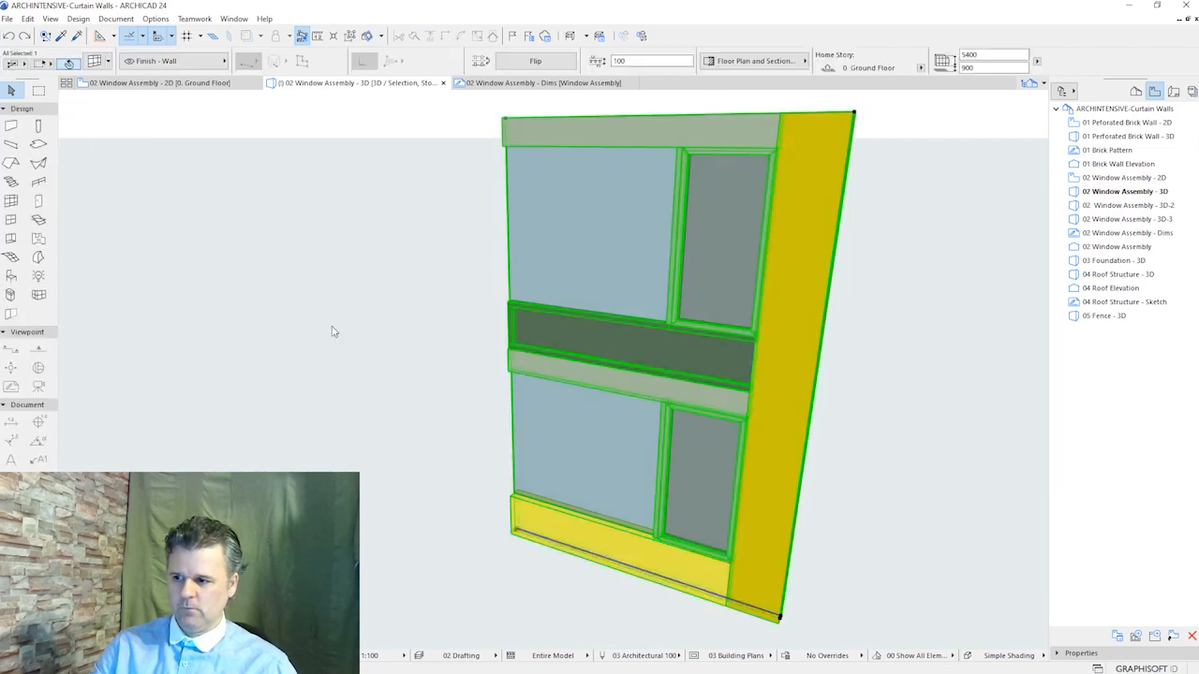
{"action": "left_click", "coordinate": [342, 183]}
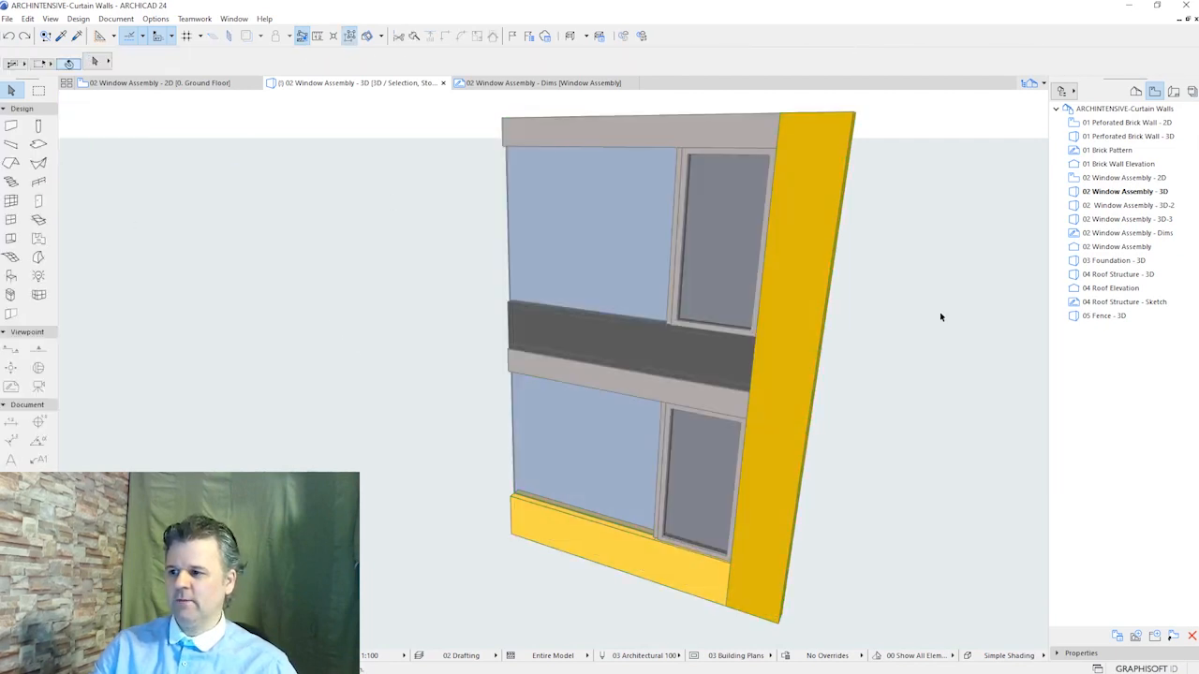
{"action": "double_click", "coordinate": [1119, 208]}
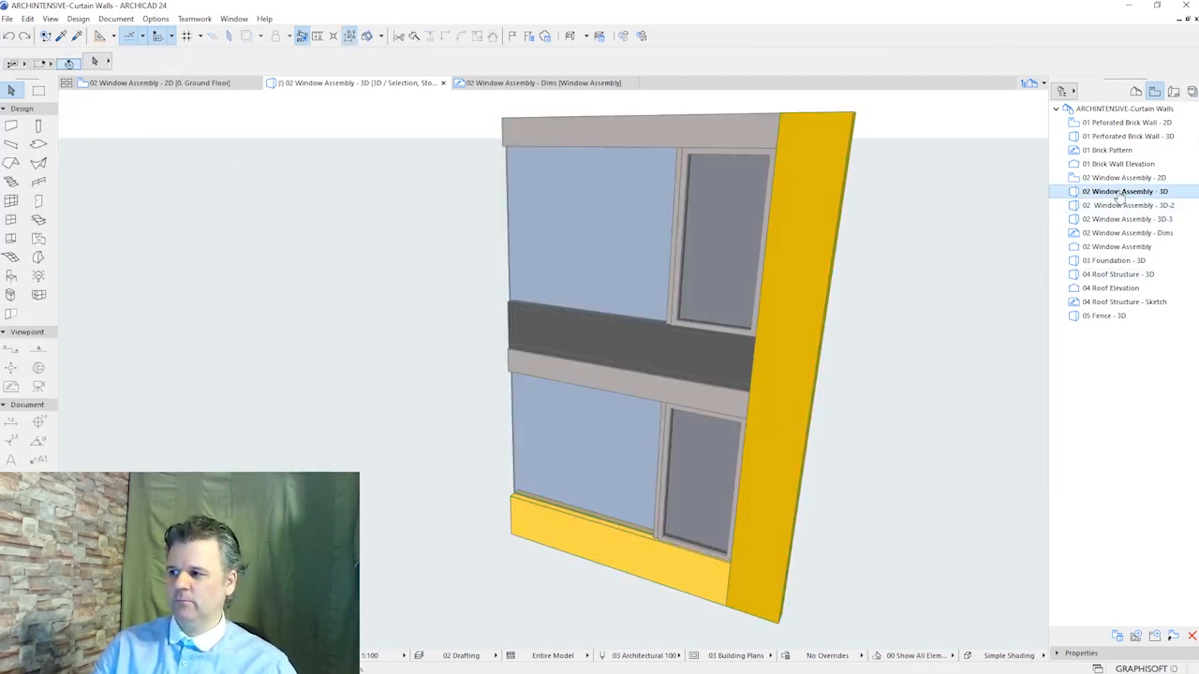
Cut the brick wall model with a vertical 3D cutting plane through the narrow windows and examine the exposed wall and floor section
{"action": "left_click", "coordinate": [361, 42]}
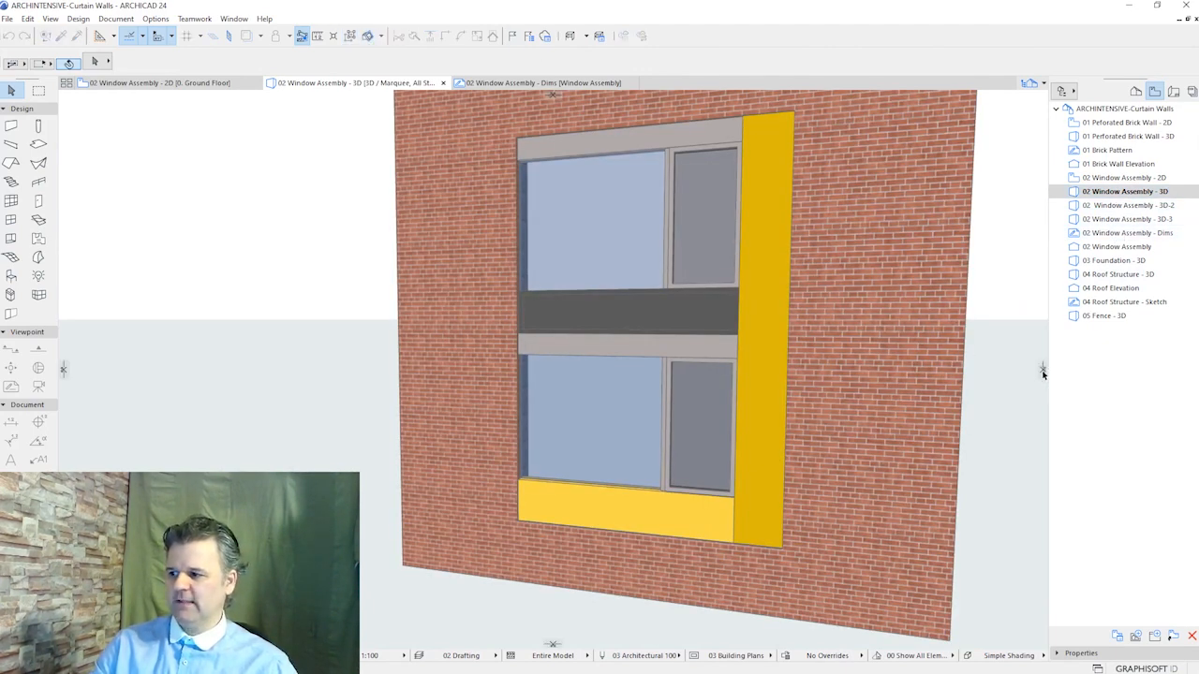
{"action": "mouse_move", "coordinate": [1043, 371]}
{"action": "left_mouse_down"}
{"action": "mouse_move", "coordinate": [732, 375]}
{"action": "mouse_move", "coordinate": [719, 340]}
{"action": "left_mouse_up"}
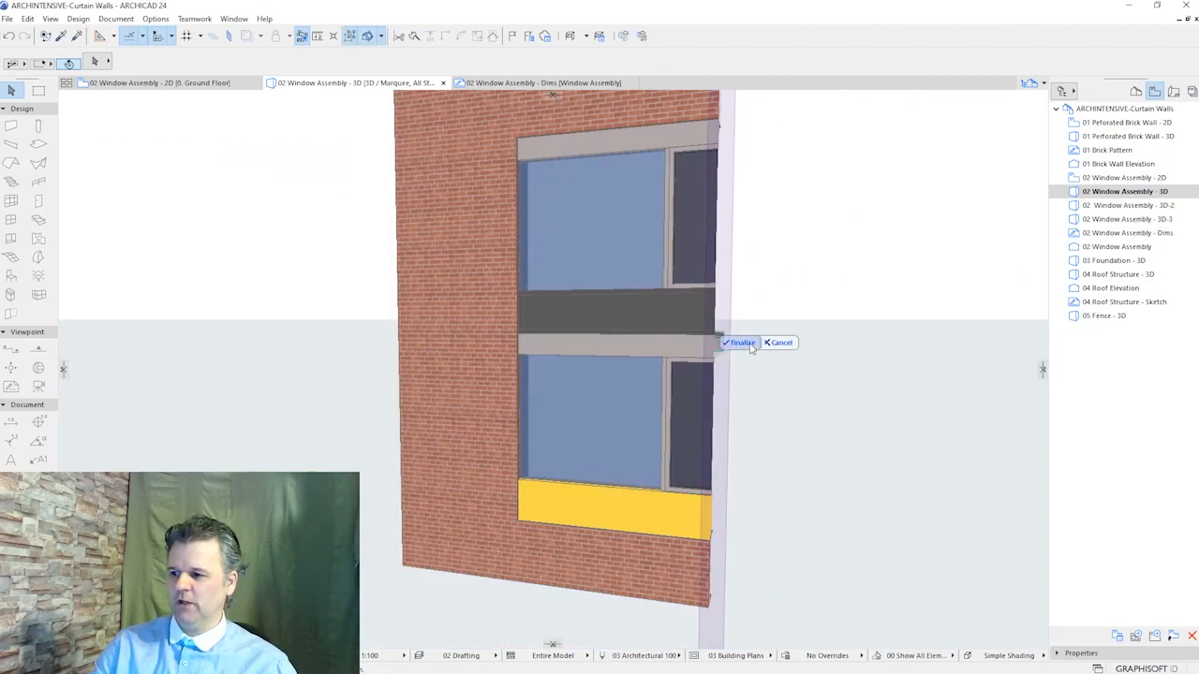
{"action": "middle_click_drag", "start_coordinate": [851, 400], "coordinate": [659, 414], "text": "shift"}
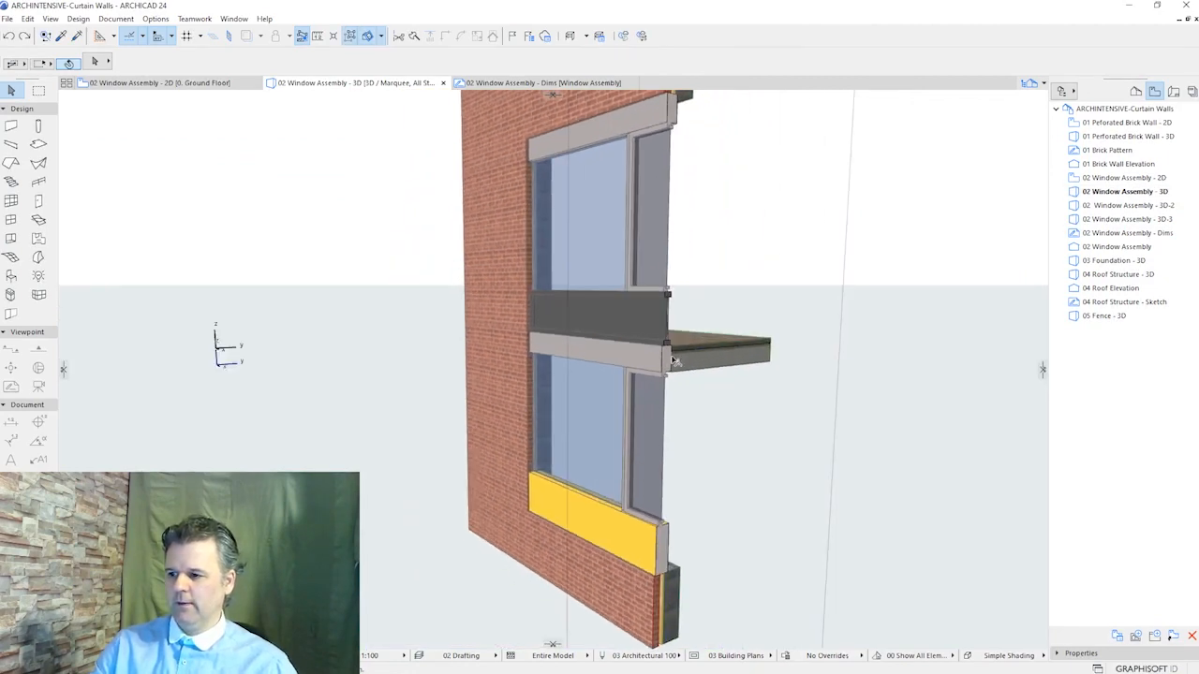
{"action": "scroll", "coordinate": [685, 362], "scroll_direction": "up", "scroll_amount": 4}
{"action": "middle_click_drag", "start_coordinate": [726, 445], "coordinate": [519, 456], "text": "shift"}
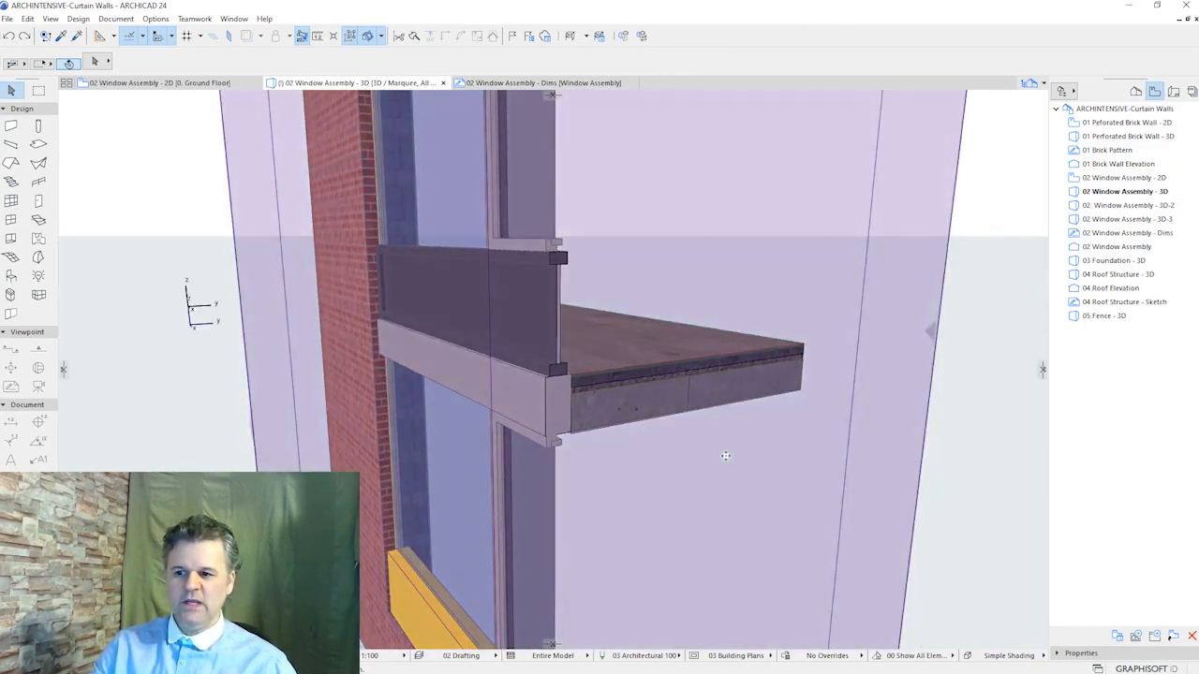
{"action": "scroll", "coordinate": [726, 455], "scroll_direction": "down", "scroll_amount": 2}
{"action": "scroll", "coordinate": [774, 382], "scroll_direction": "down", "scroll_amount": 1}
{"action": "middle_click_drag", "start_coordinate": [554, 473], "coordinate": [942, 396], "text": "shift"}
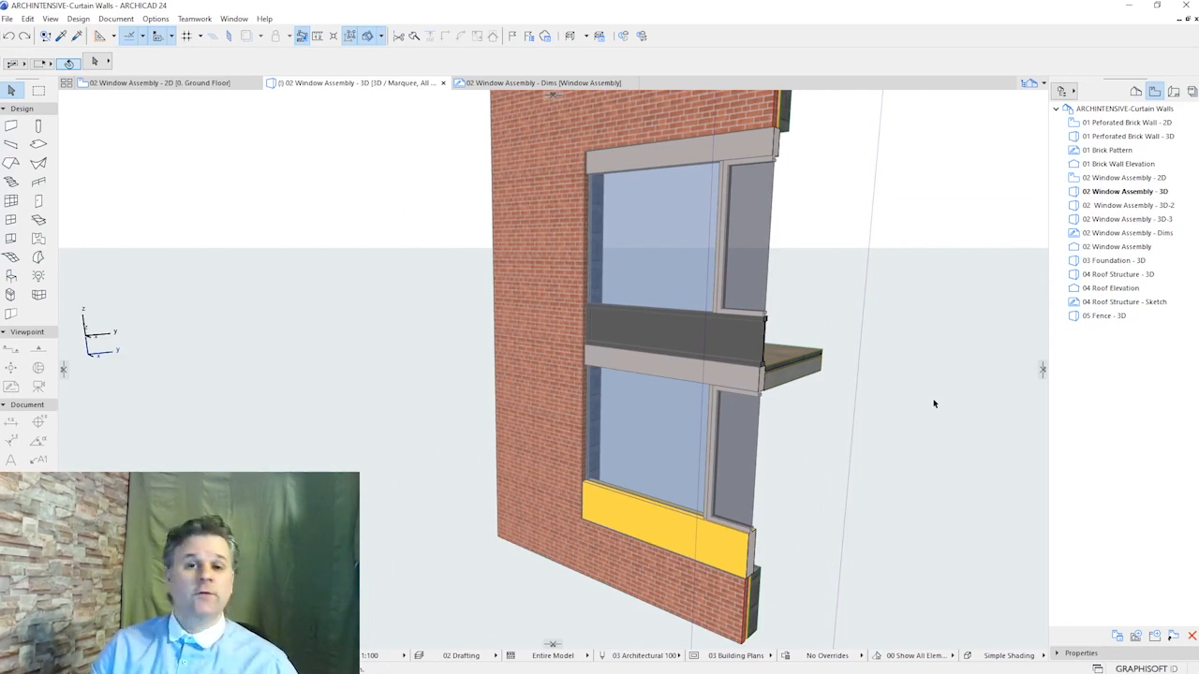
Open the saved 03 Foundation - 3D view and inspect the outline of the stepped concrete foundation, leaving nothing selected
{"action": "double_click", "coordinate": [1131, 261]}
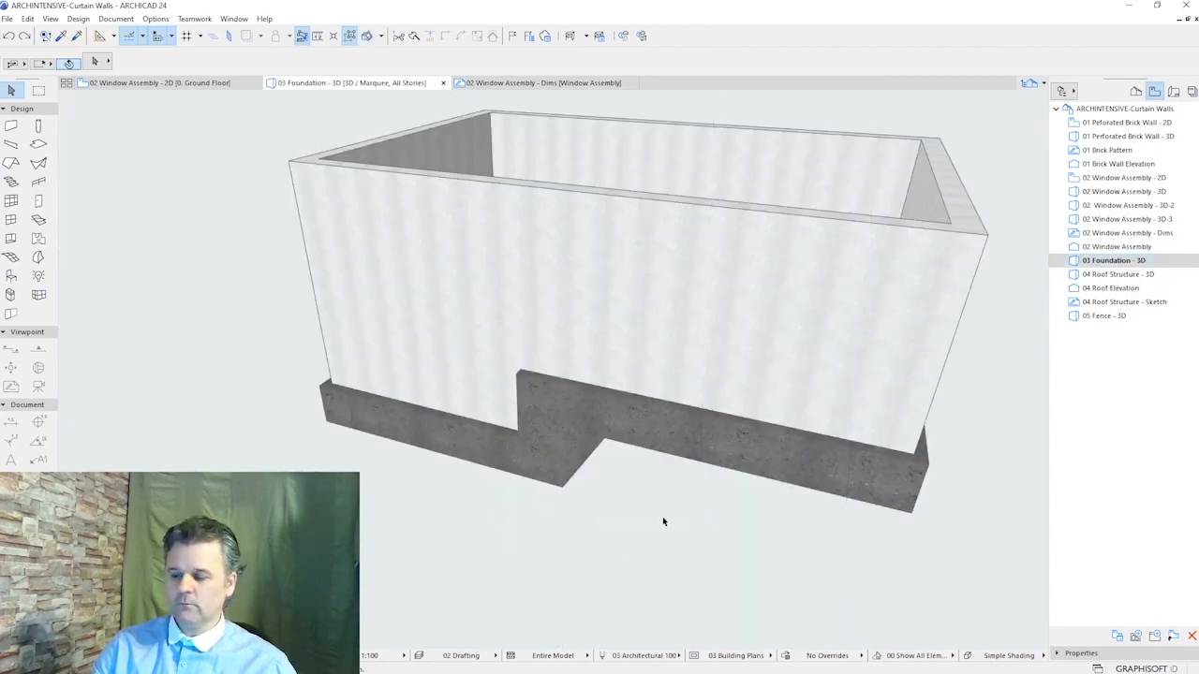
{"action": "left_click", "coordinate": [717, 438]}
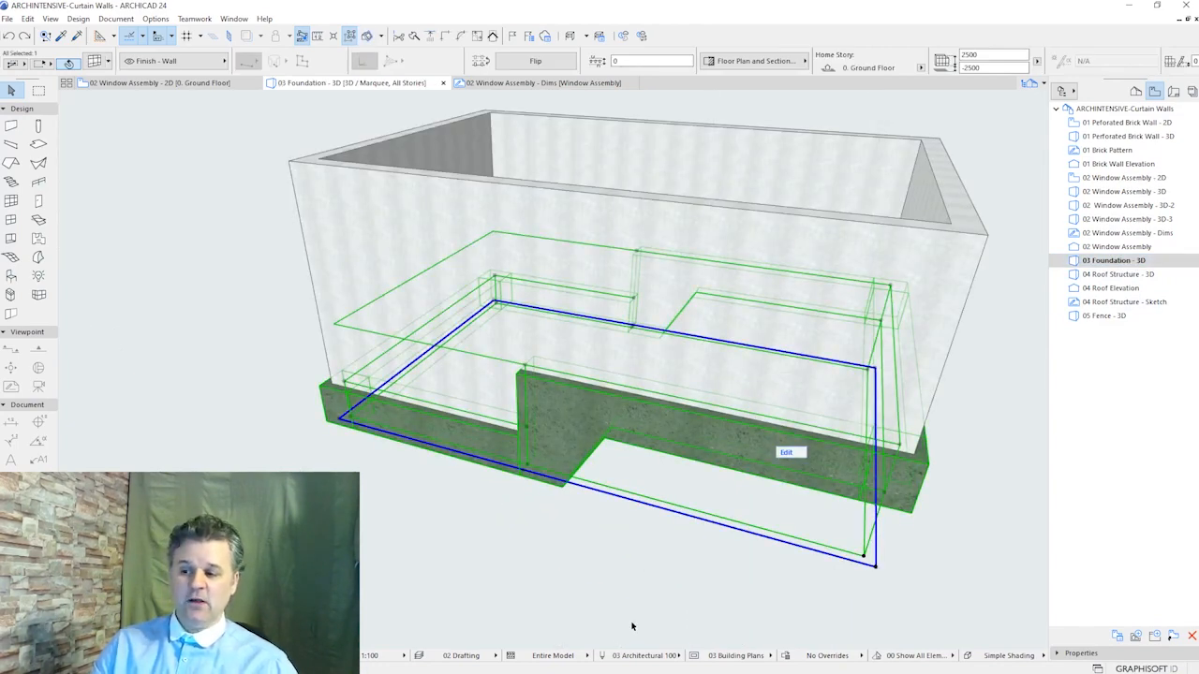
{"action": "key", "text": "Escape"}
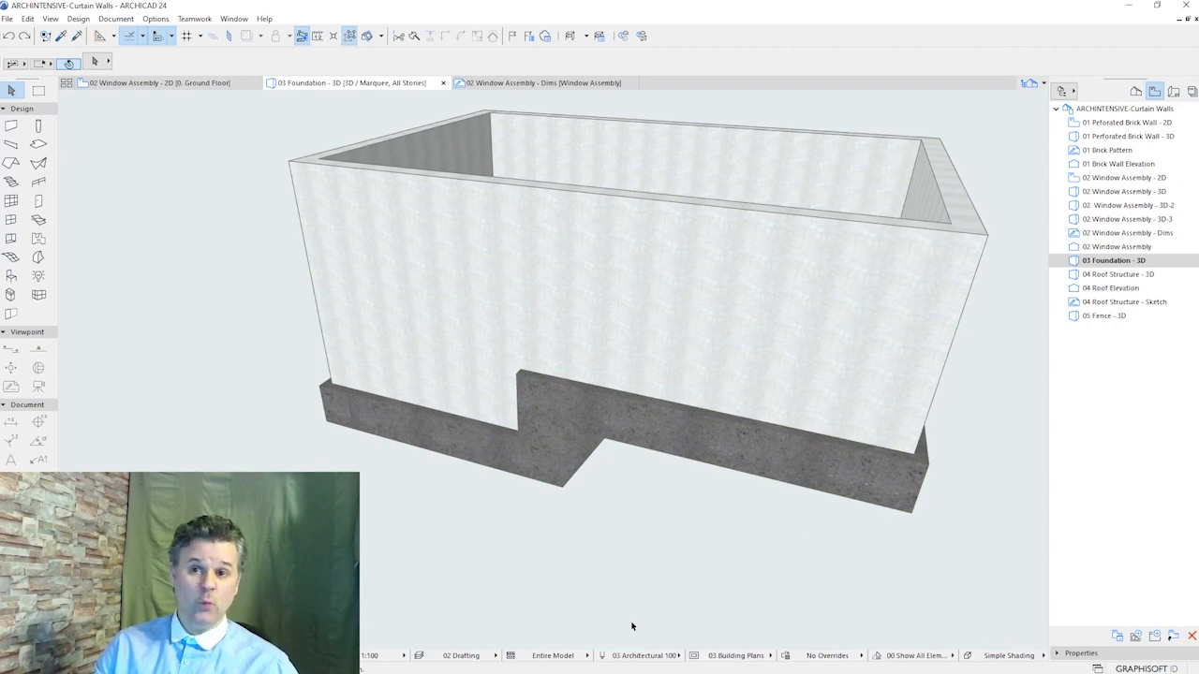
Select the stepped concrete foundation, pick up its Curtain Wall settings, and delete the element
{"action": "left_click", "coordinate": [721, 446]}
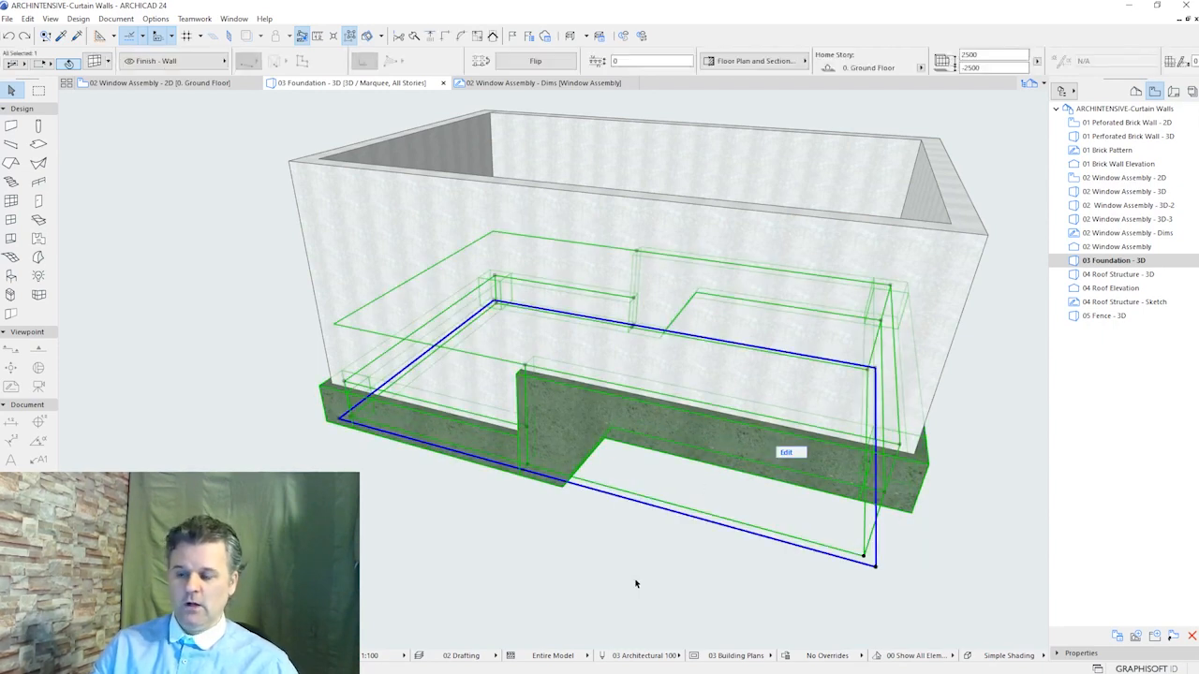
{"action": "mouse_move", "coordinate": [628, 587]}
{"action": "middle_mouse_down"}
{"action": "mouse_move", "coordinate": [647, 588]}
{"action": "mouse_move", "coordinate": [637, 593]}
{"action": "middle_mouse_up"}
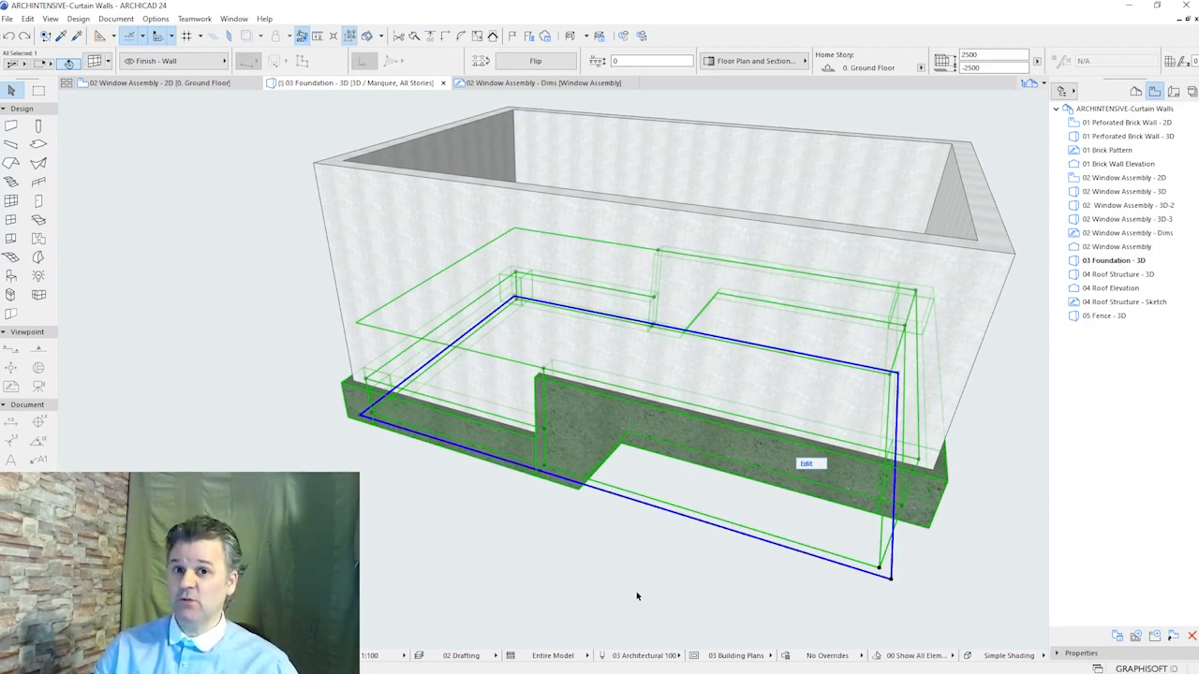
{"action": "left_click", "coordinate": [581, 438], "text": "alt"}
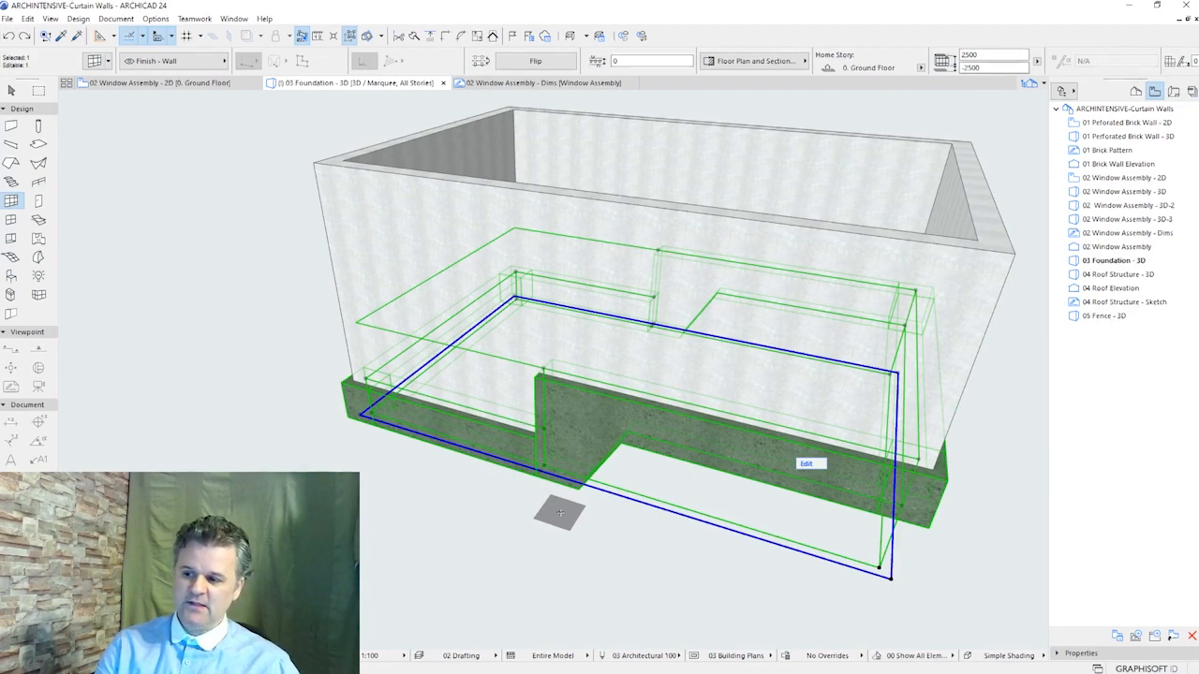
{"action": "key", "text": "Delete"}
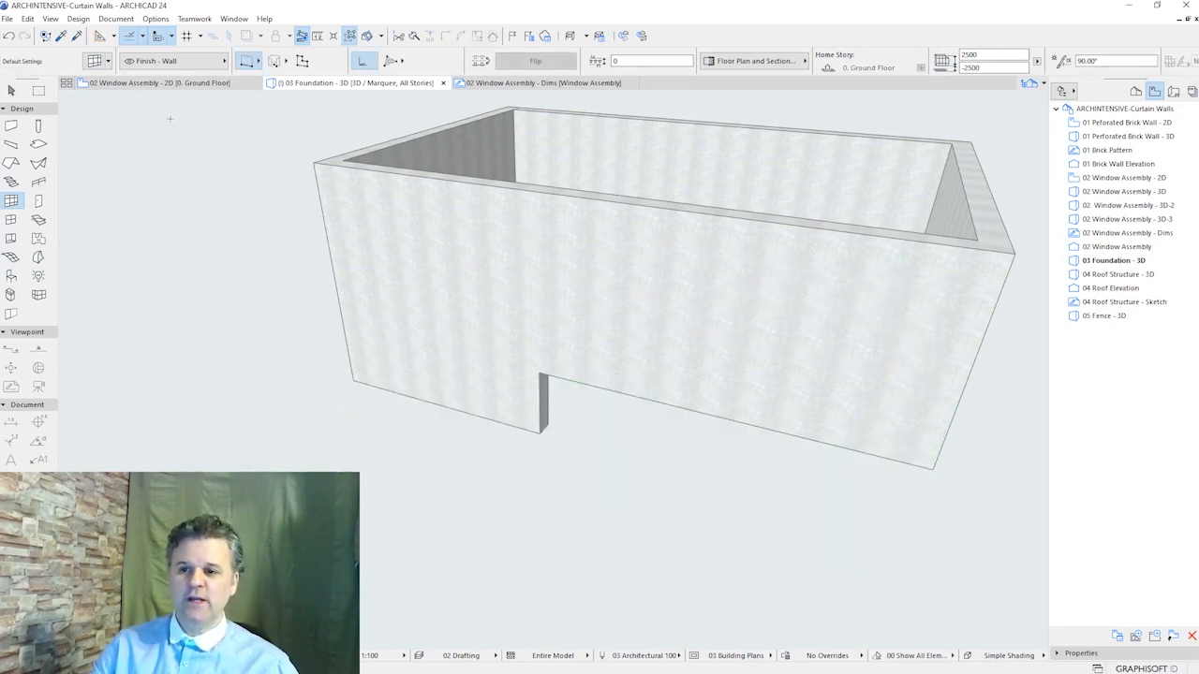
Review the Scheme and Panels pages of the Curtain Wall default settings, and close them without changes
{"action": "left_click", "coordinate": [95, 61]}
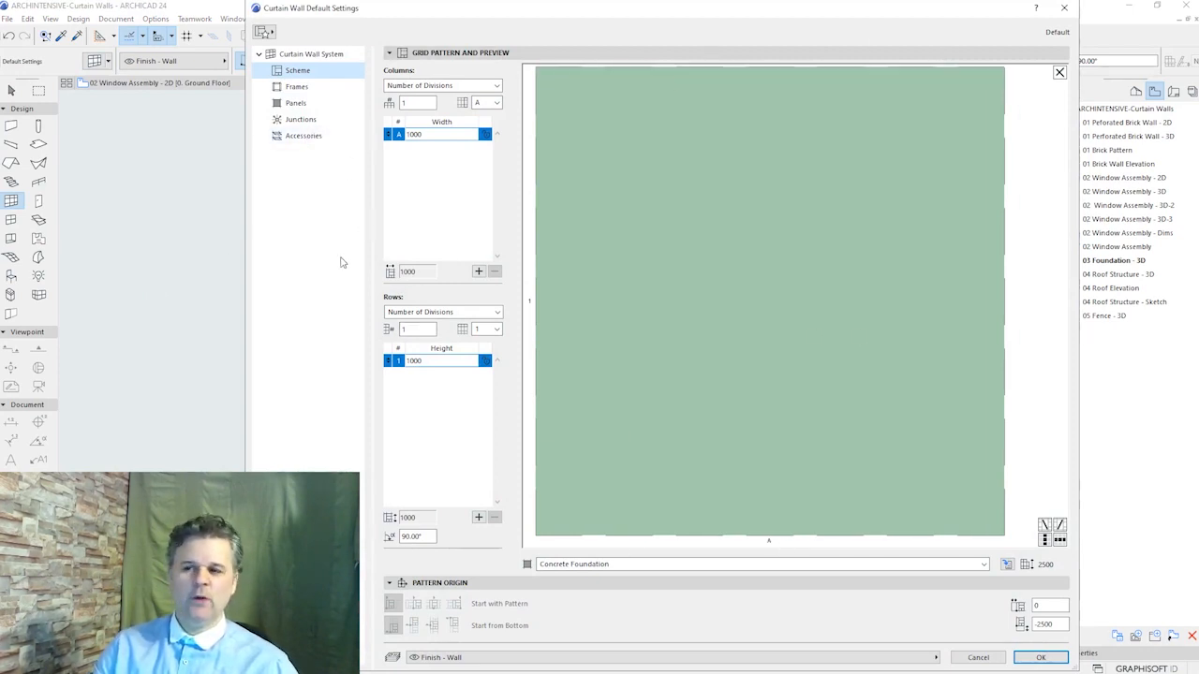
{"action": "left_click", "coordinate": [328, 102]}
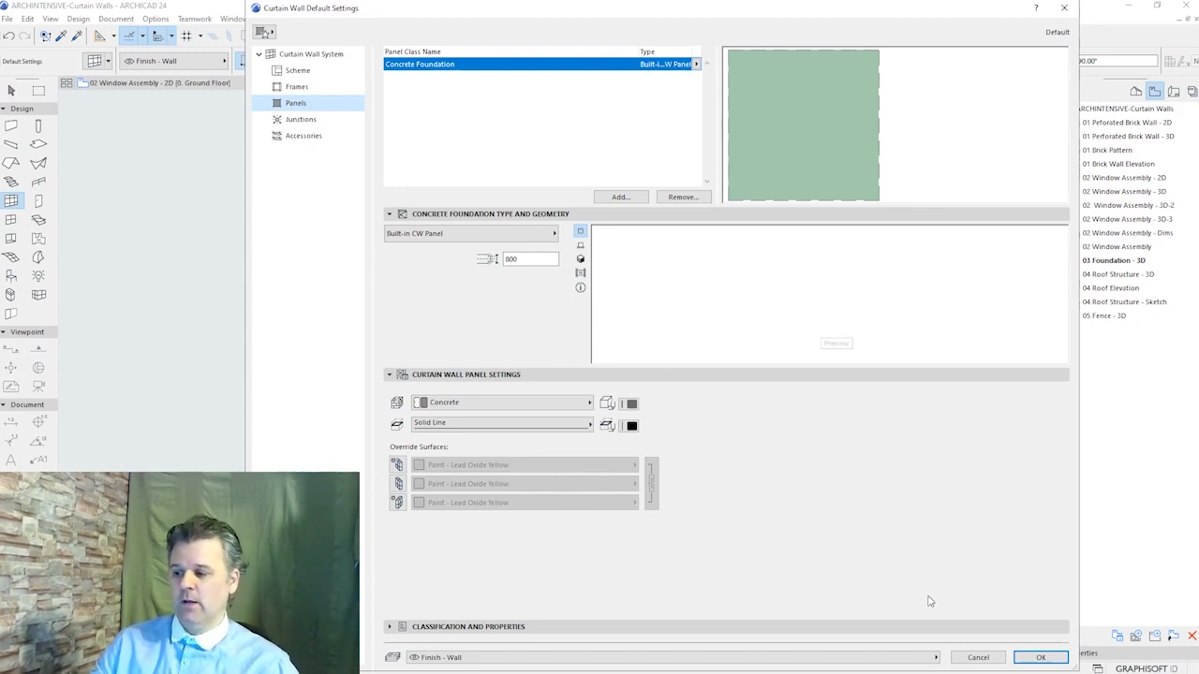
{"action": "left_click", "coordinate": [976, 659]}
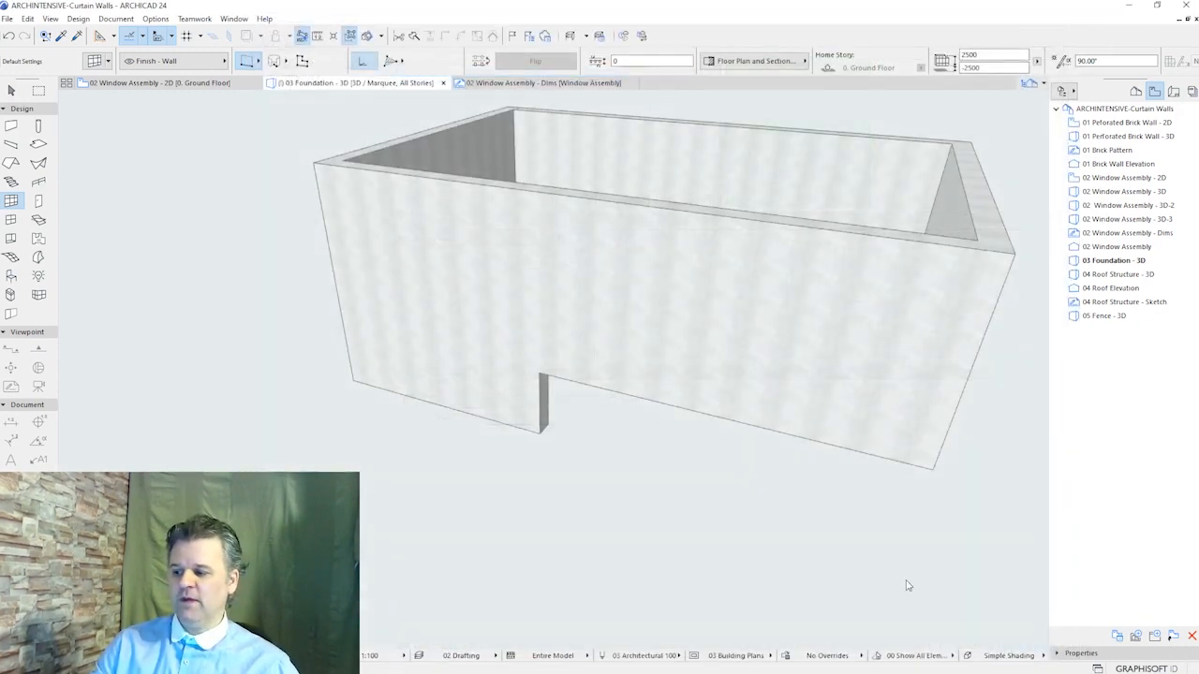
Set the Curtain Wall to chained geometry and trace its first segment from the front wall's notch to the nearest end corner
{"action": "scroll", "coordinate": [437, 487], "scroll_direction": "down", "scroll_amount": 4}
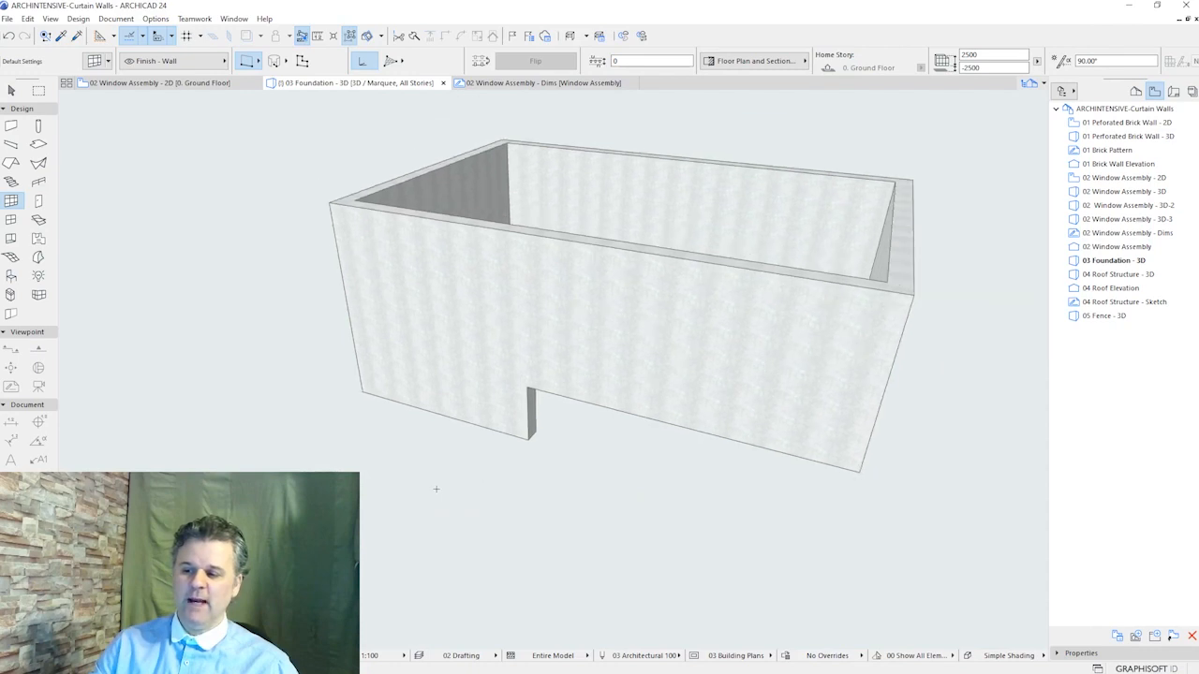
{"action": "scroll", "coordinate": [440, 497], "scroll_direction": "up", "scroll_amount": 1}
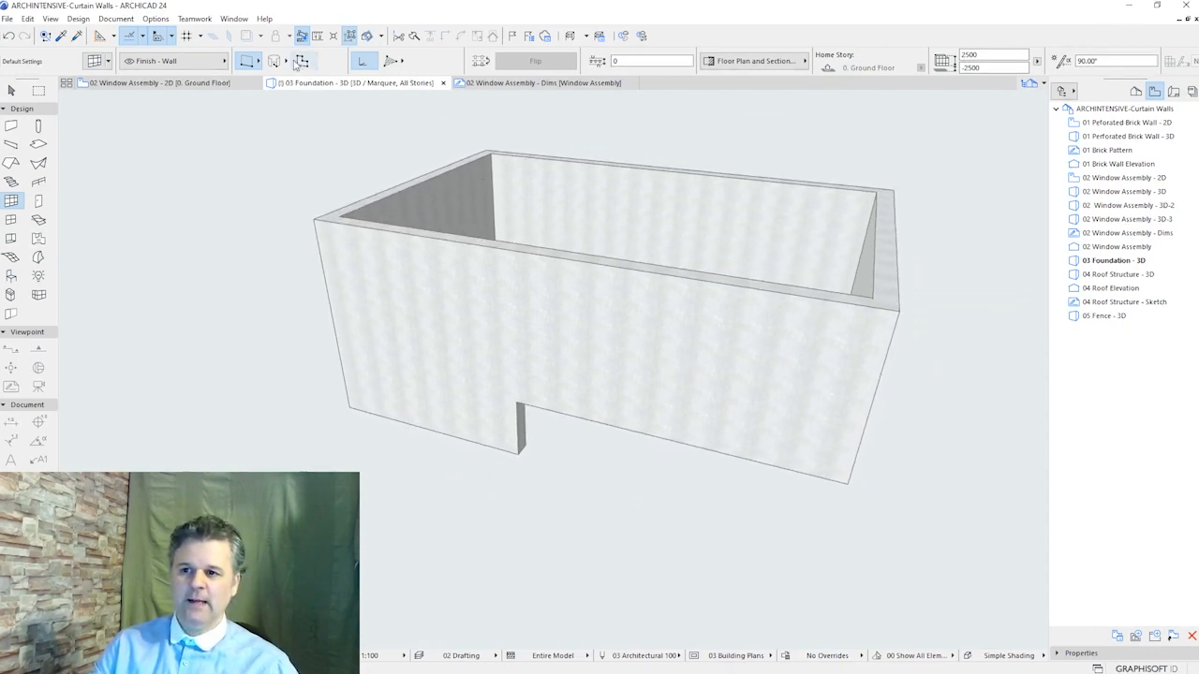
{"action": "left_click", "coordinate": [251, 64]}
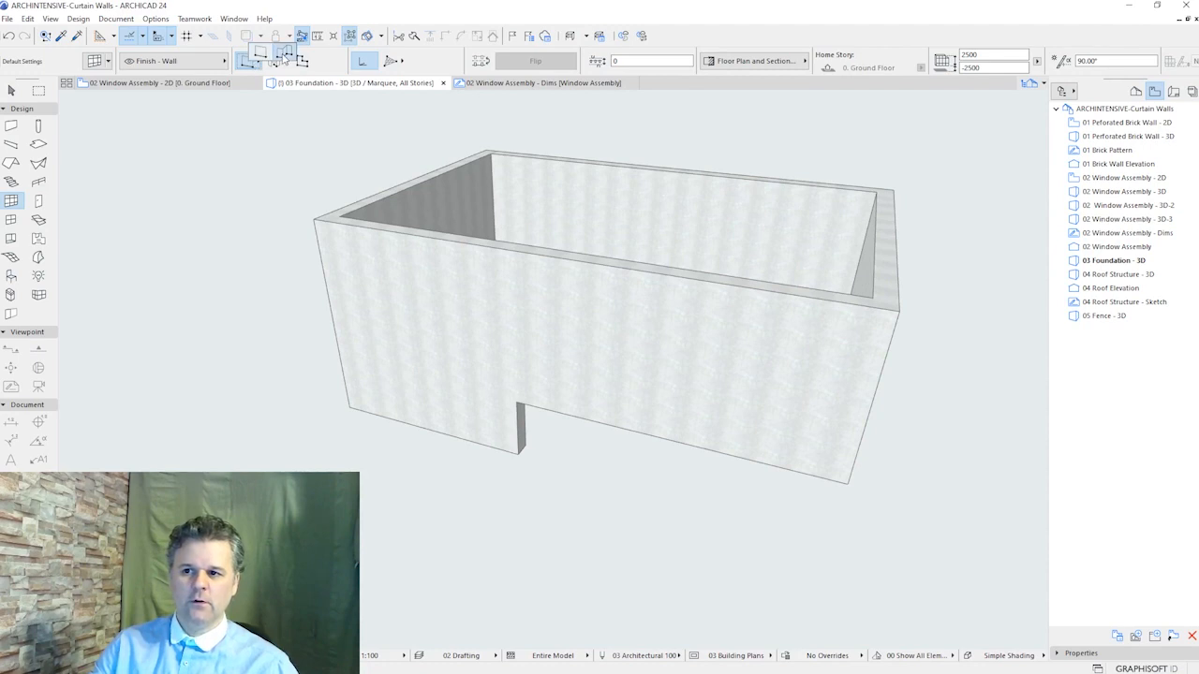
{"action": "left_click", "coordinate": [284, 57]}
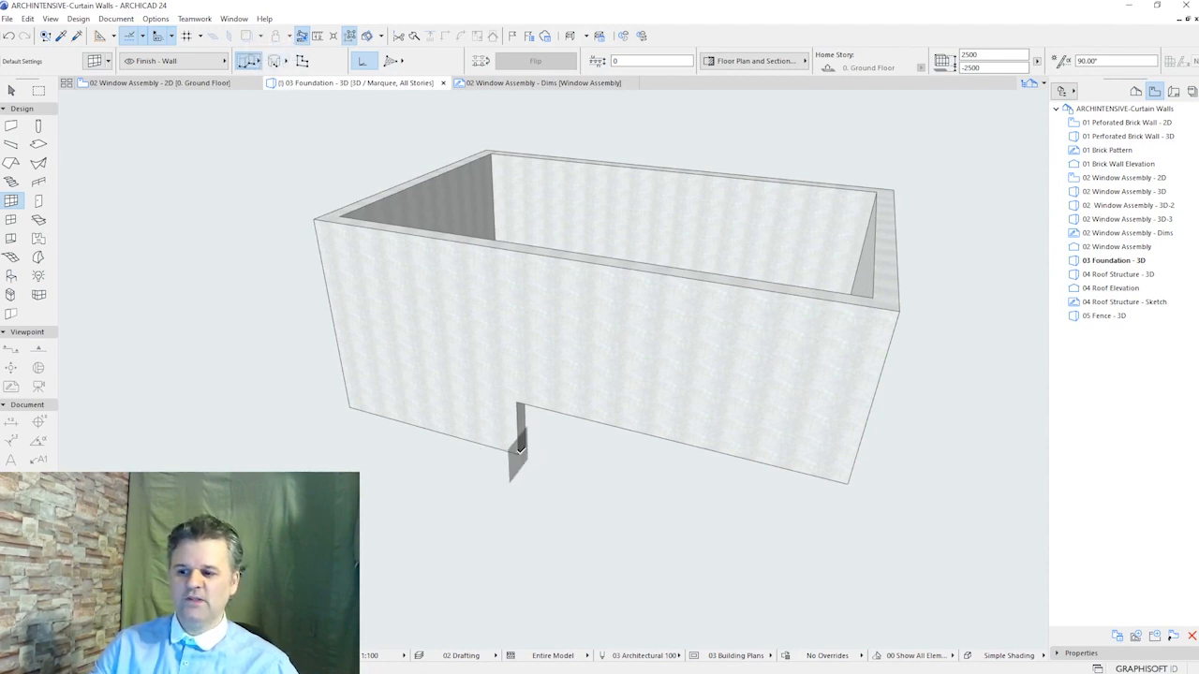
{"action": "left_click", "coordinate": [519, 452]}
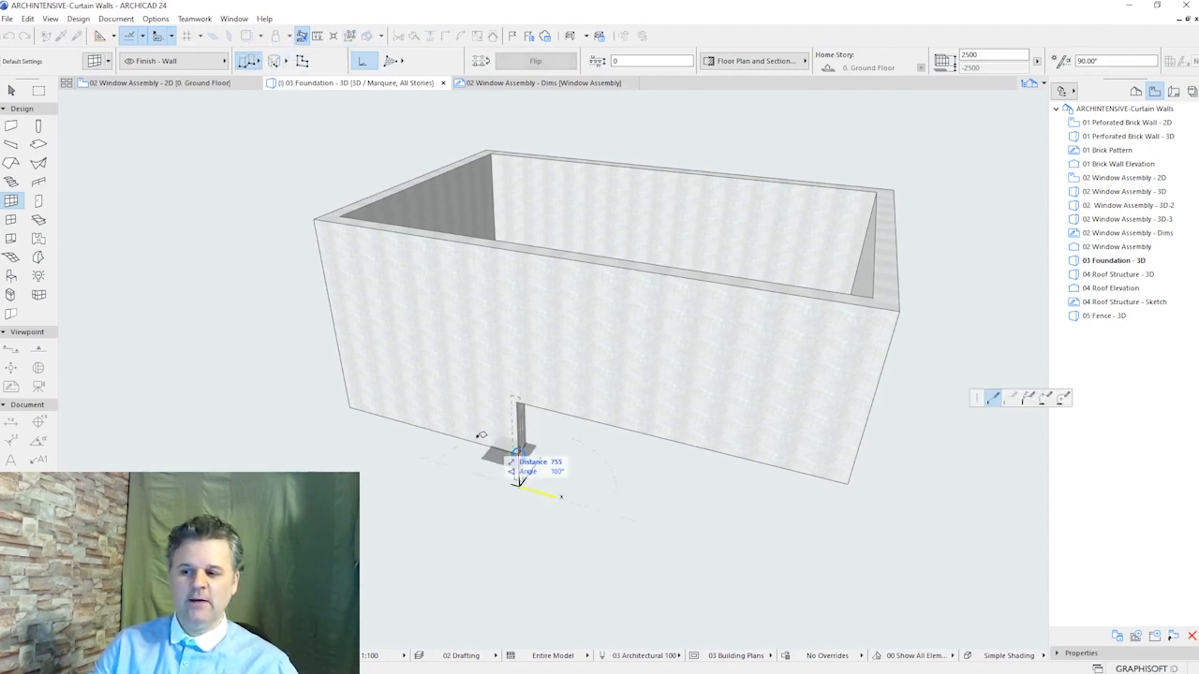
{"action": "left_click", "coordinate": [353, 403]}
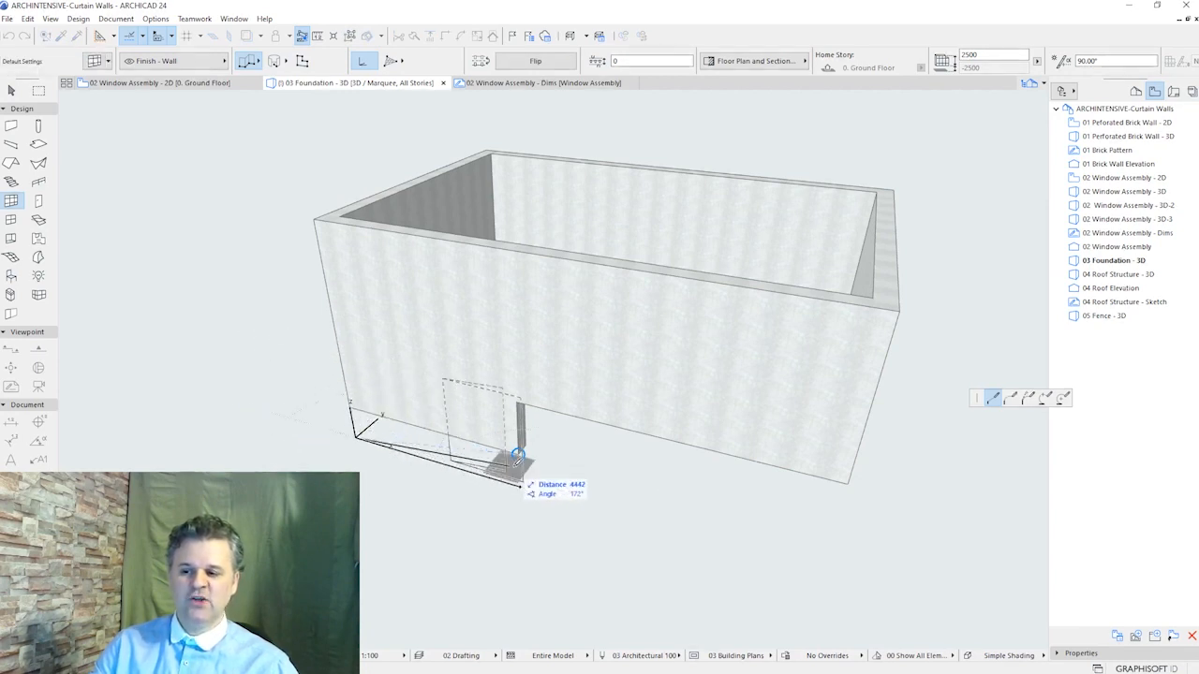
Continue the curtain wall chain around the bottom corners of the remaining walls, following the step, and close it at the starting point
{"action": "key", "text": "Escape"}
{"action": "mouse_move", "coordinate": [570, 481]}
{"action": "middle_mouse_down", "text": "shift"}
{"action": "mouse_move", "coordinate": [416, 406]}
{"action": "mouse_move", "coordinate": [428, 340]}
{"action": "middle_mouse_up", "text": "shift"}
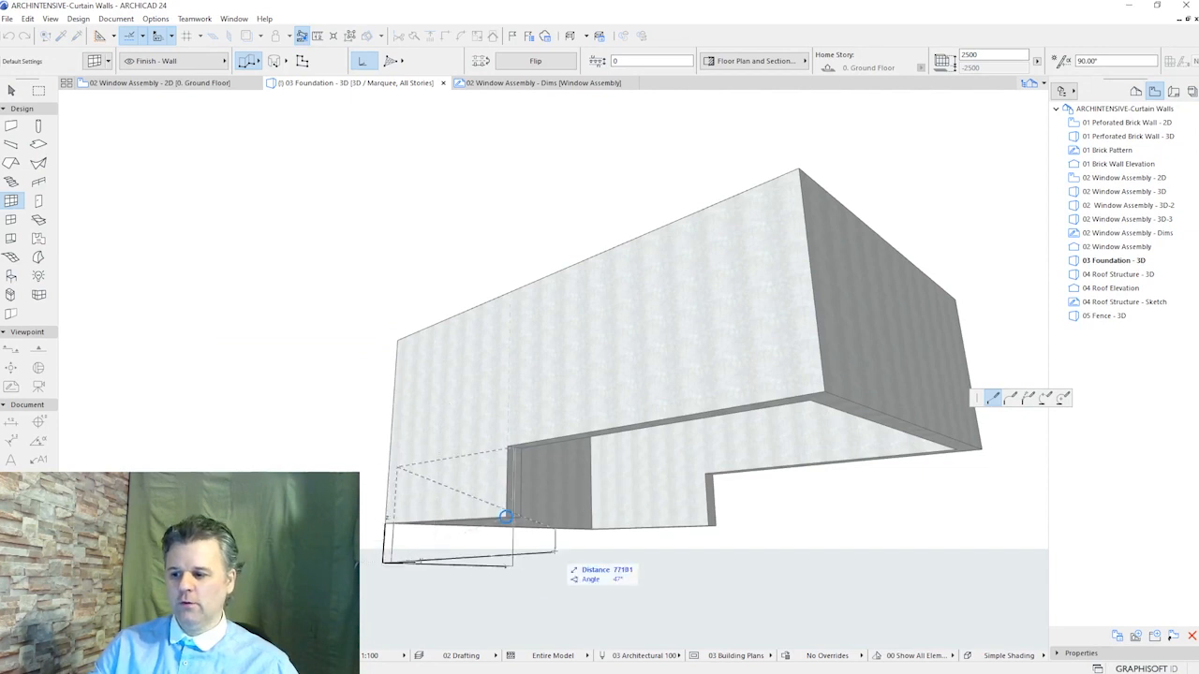
{"action": "middle_click_drag", "start_coordinate": [503, 516], "coordinate": [519, 378], "text": "shift"}
{"action": "left_click_drag", "start_coordinate": [520, 378], "coordinate": [526, 369], "text": "shift"}
{"action": "middle_click_drag", "start_coordinate": [526, 368], "coordinate": [530, 351], "text": "shift"}
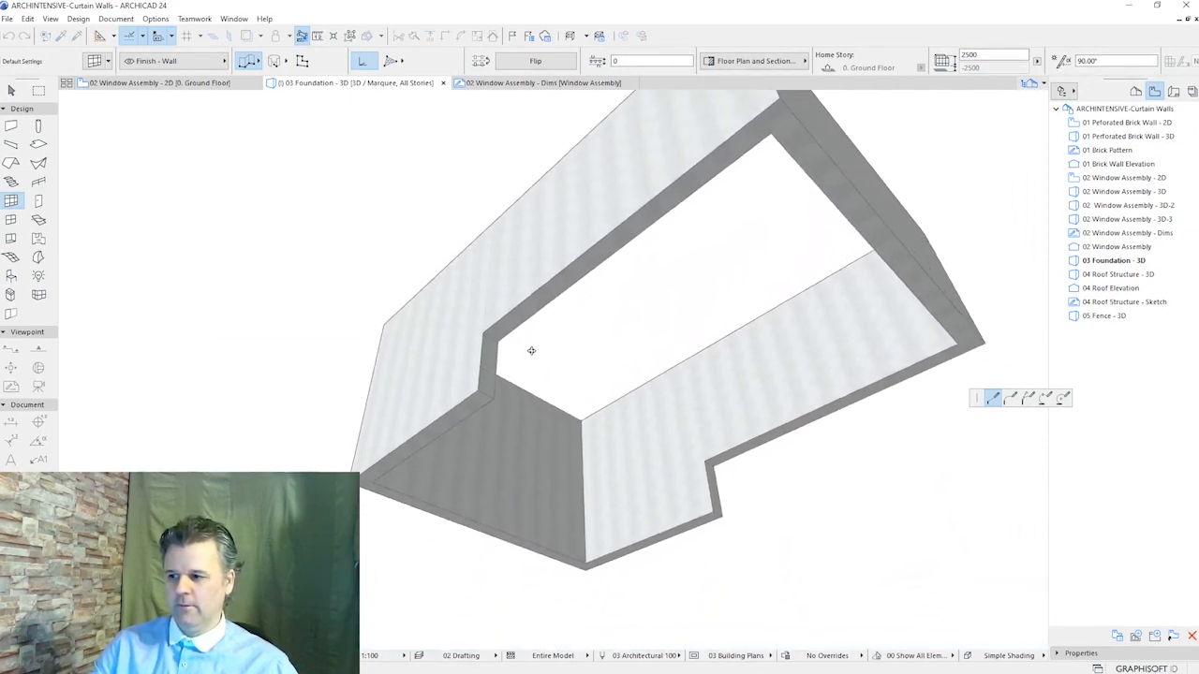
{"action": "left_click", "coordinate": [591, 566]}
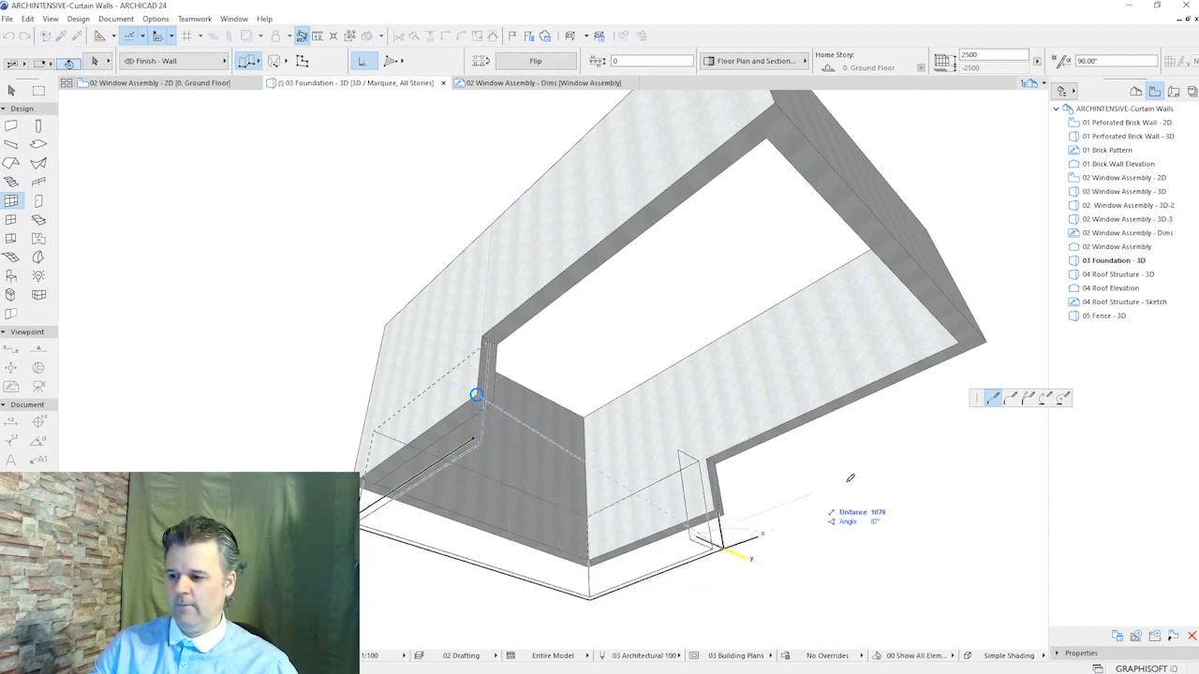
{"action": "left_click", "coordinate": [723, 512]}
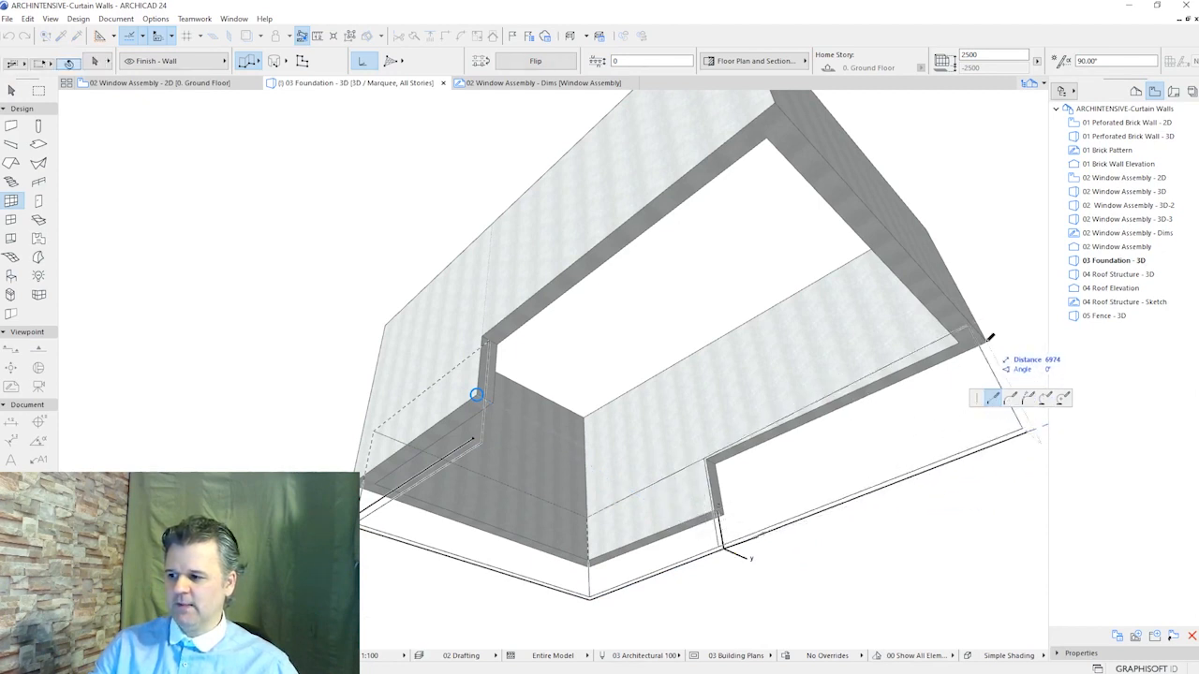
{"action": "left_click", "coordinate": [987, 365]}
{"action": "middle_click_drag", "start_coordinate": [885, 362], "coordinate": [592, 457], "text": "shift"}
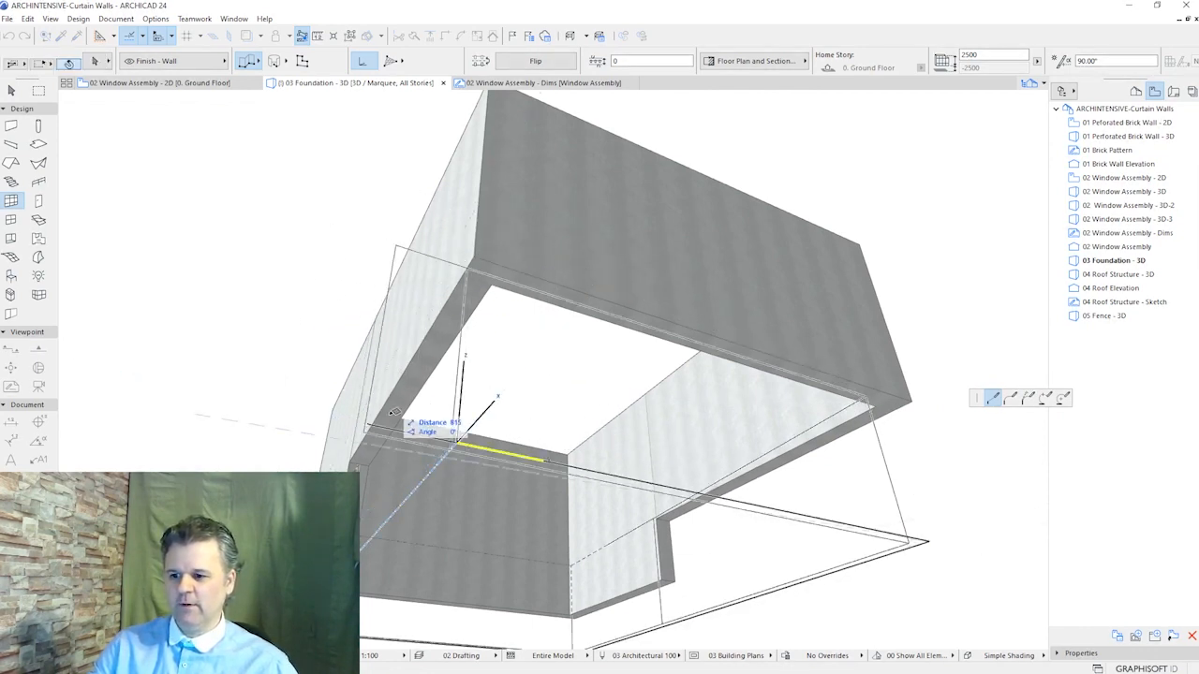
{"action": "middle_click_drag", "start_coordinate": [276, 374], "coordinate": [609, 552], "text": "shift"}
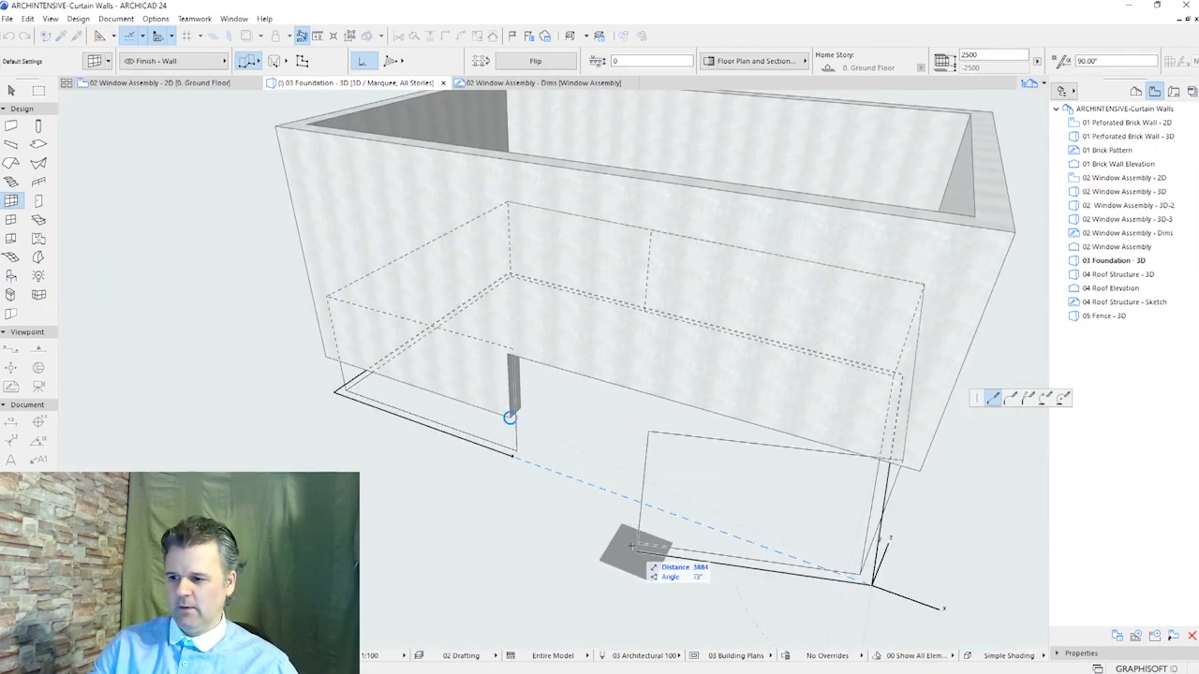
{"action": "left_click", "coordinate": [515, 455]}
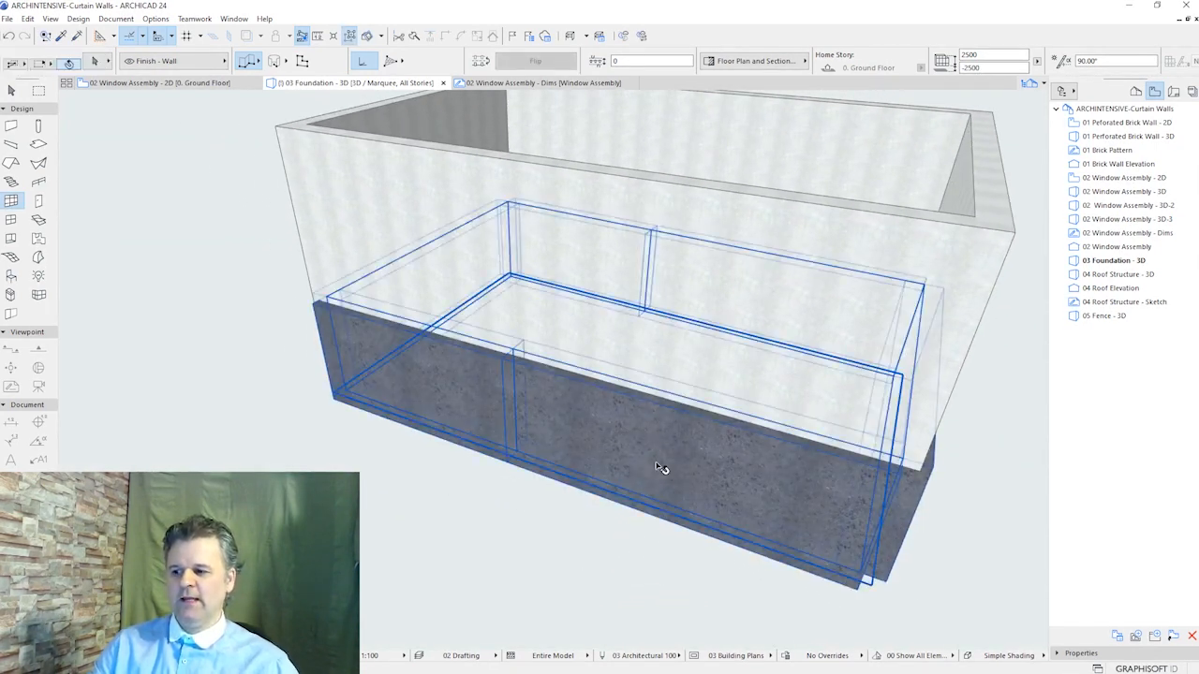
Select the new concrete foundation curtain wall and enter its edit mode
{"action": "left_click", "coordinate": [663, 468], "text": "shift"}
{"action": "mouse_move", "coordinate": [508, 553]}
{"action": "middle_mouse_down"}
{"action": "mouse_move", "coordinate": [538, 561]}
{"action": "mouse_move", "coordinate": [555, 543]}
{"action": "mouse_move", "coordinate": [517, 546]}
{"action": "middle_mouse_up"}
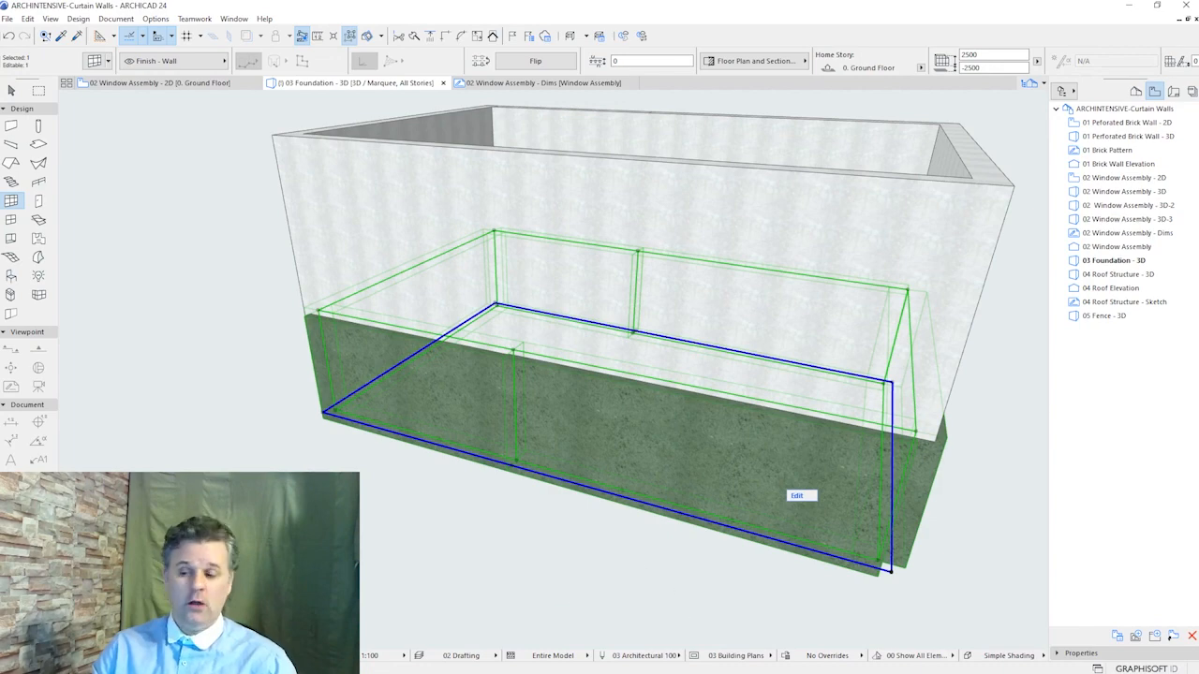
{"action": "mouse_move", "coordinate": [445, 511]}
{"action": "middle_mouse_down"}
{"action": "mouse_move", "coordinate": [471, 524]}
{"action": "mouse_move", "coordinate": [420, 518]}
{"action": "mouse_move", "coordinate": [474, 521]}
{"action": "mouse_move", "coordinate": [419, 525]}
{"action": "mouse_move", "coordinate": [450, 529]}
{"action": "middle_mouse_up"}
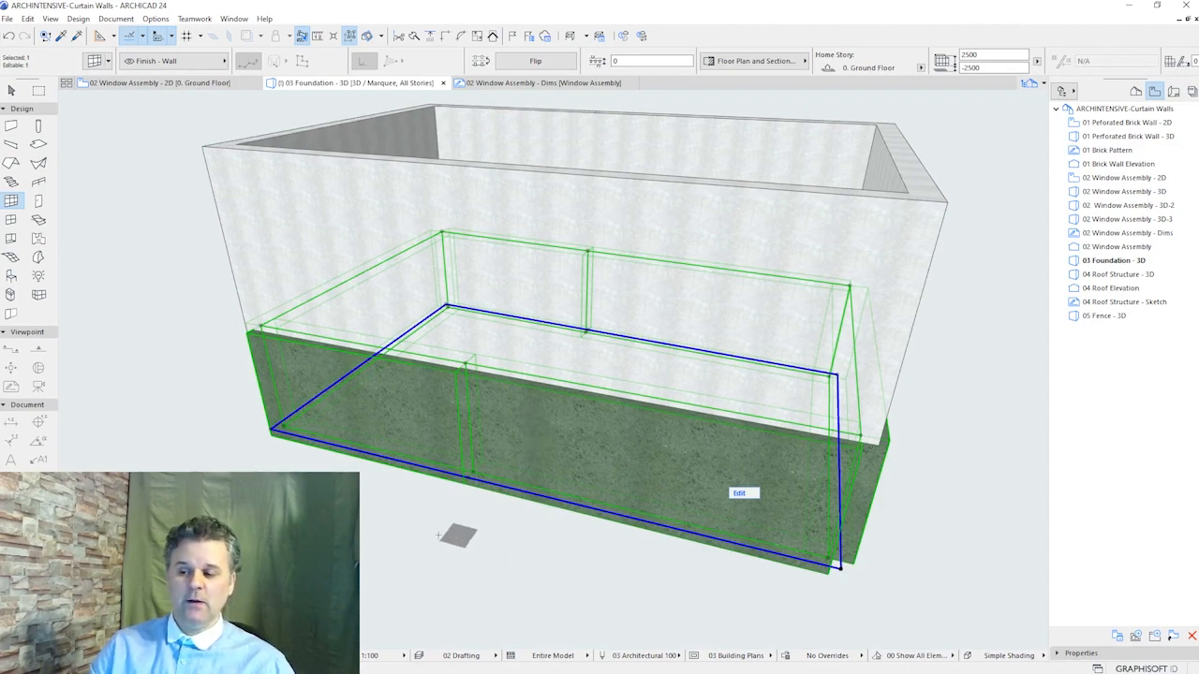
{"action": "middle_click_drag", "start_coordinate": [410, 535], "coordinate": [479, 538], "text": "shift"}
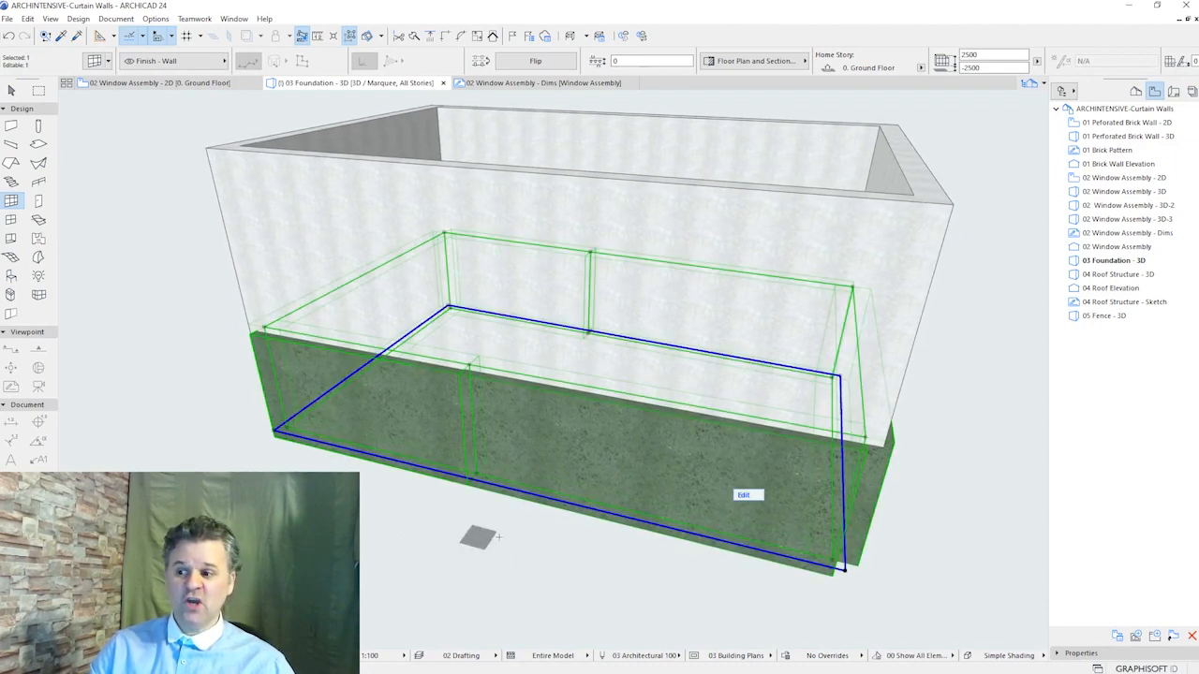
{"action": "left_click", "coordinate": [748, 495]}
{"action": "left_click", "coordinate": [501, 538]}
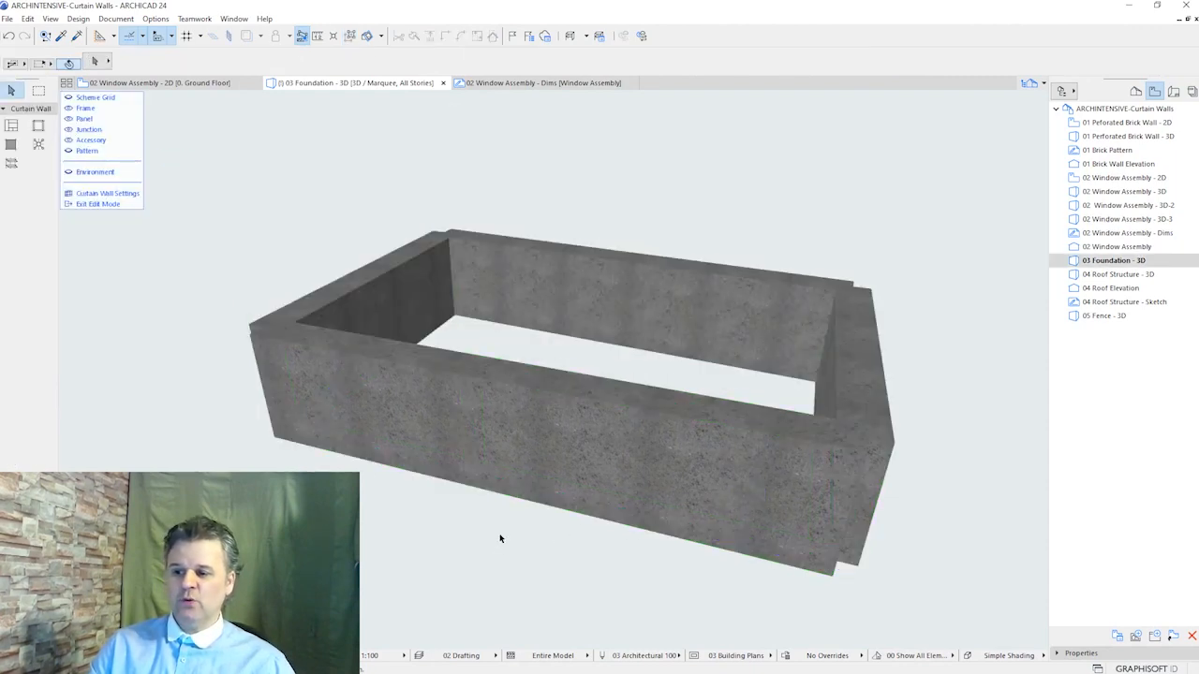
Show only the foundation curtain wall's frames, hiding the scheme grid, panels, junctions and accessories
{"action": "left_click", "coordinate": [67, 100]}
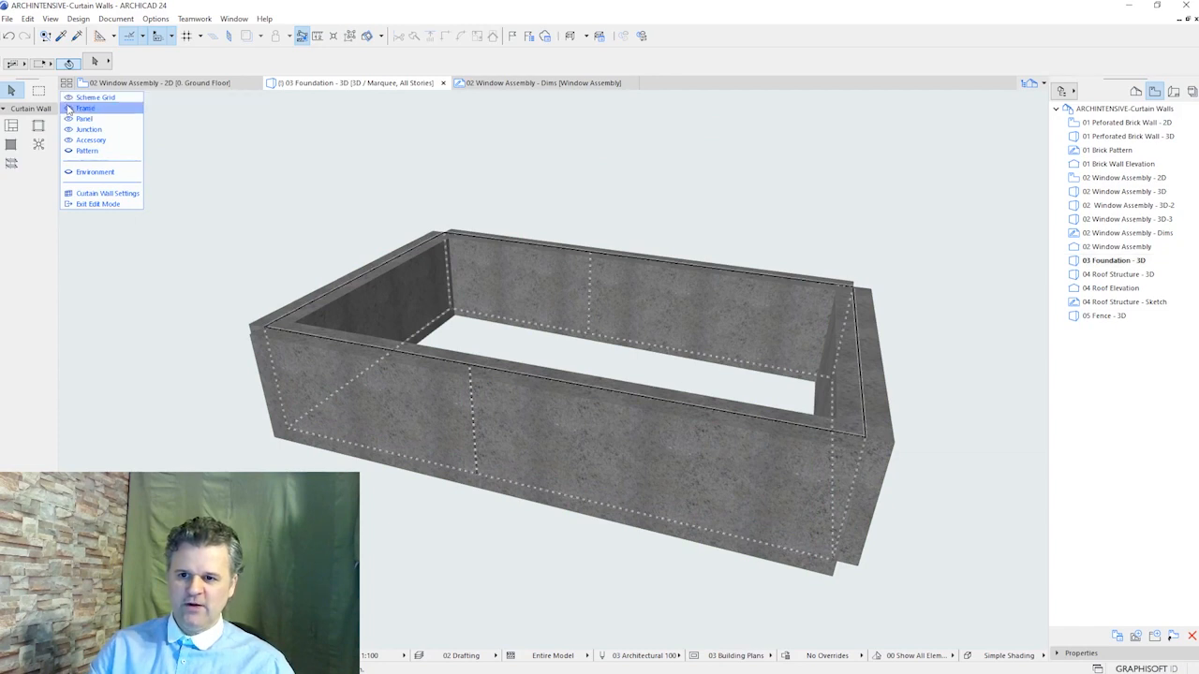
{"action": "left_click", "coordinate": [68, 99]}
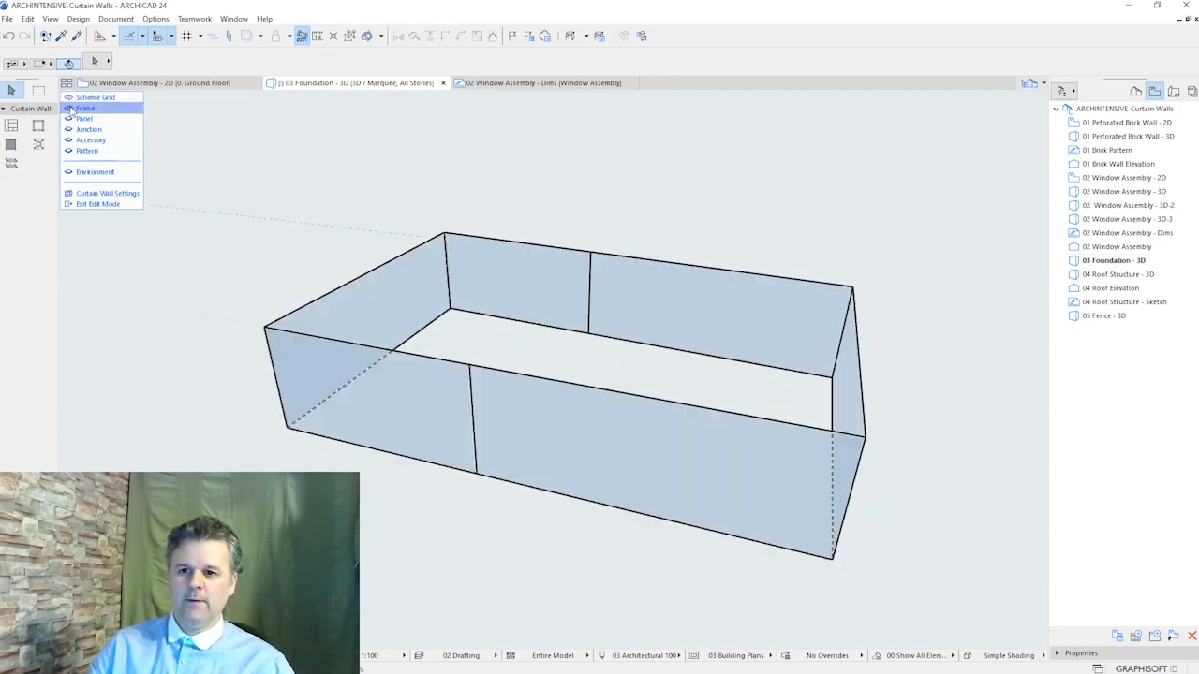
{"action": "left_click", "coordinate": [68, 109]}
{"action": "left_click", "coordinate": [68, 99]}
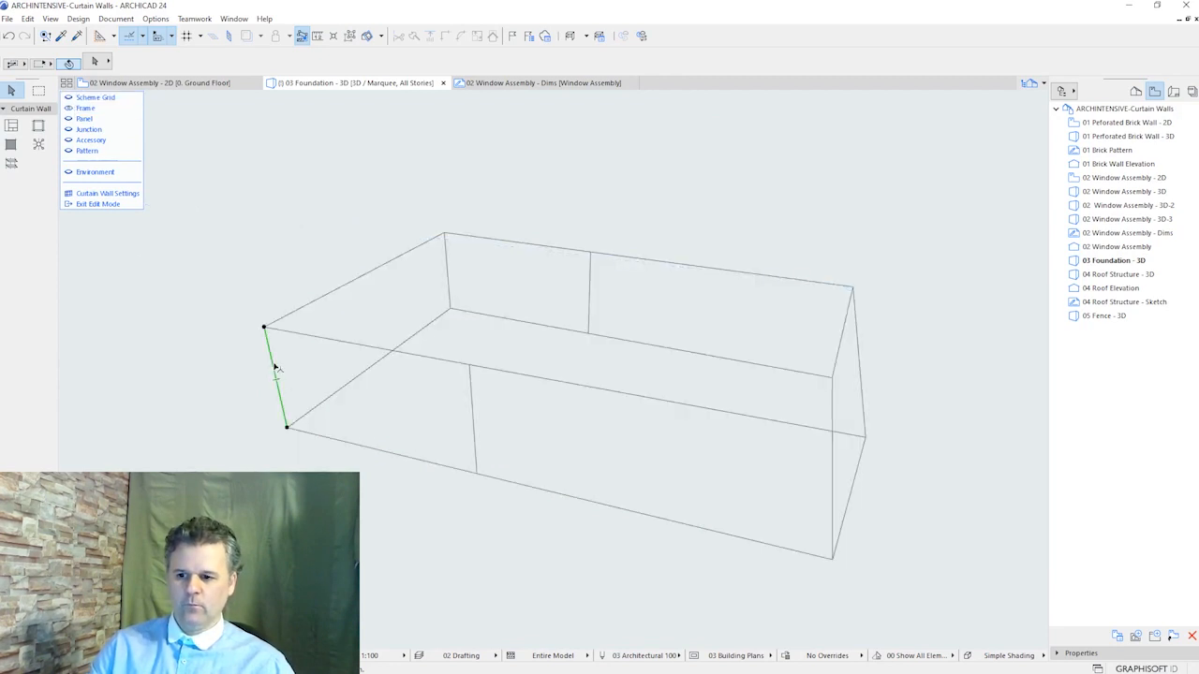
Lower the top edge of the scheme's short front segment by 1500 to meet the bottom of the stepped wall
{"action": "left_click", "coordinate": [276, 368]}
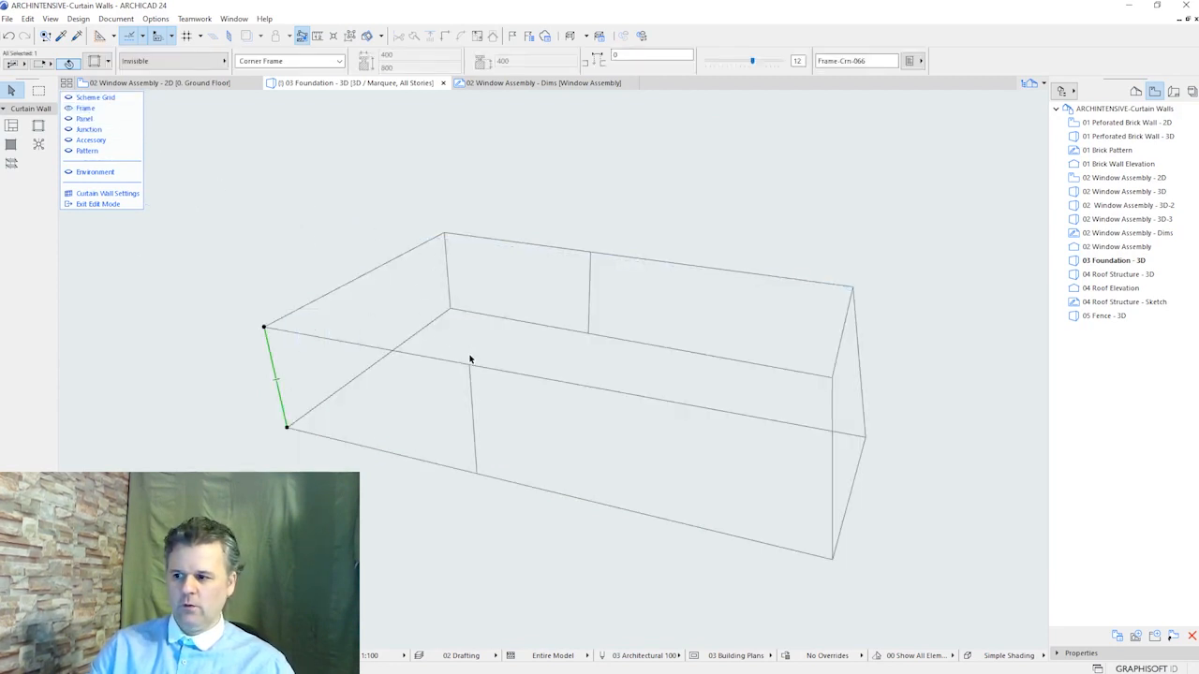
{"action": "left_click", "coordinate": [186, 251]}
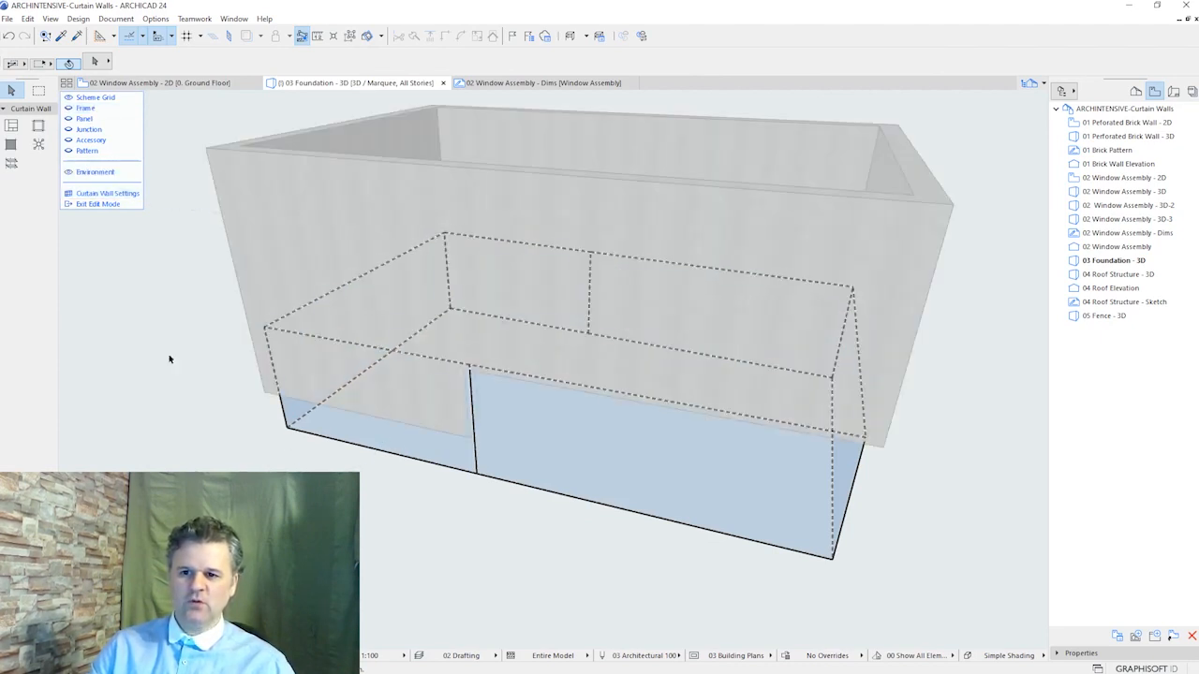
{"action": "left_click", "coordinate": [417, 443]}
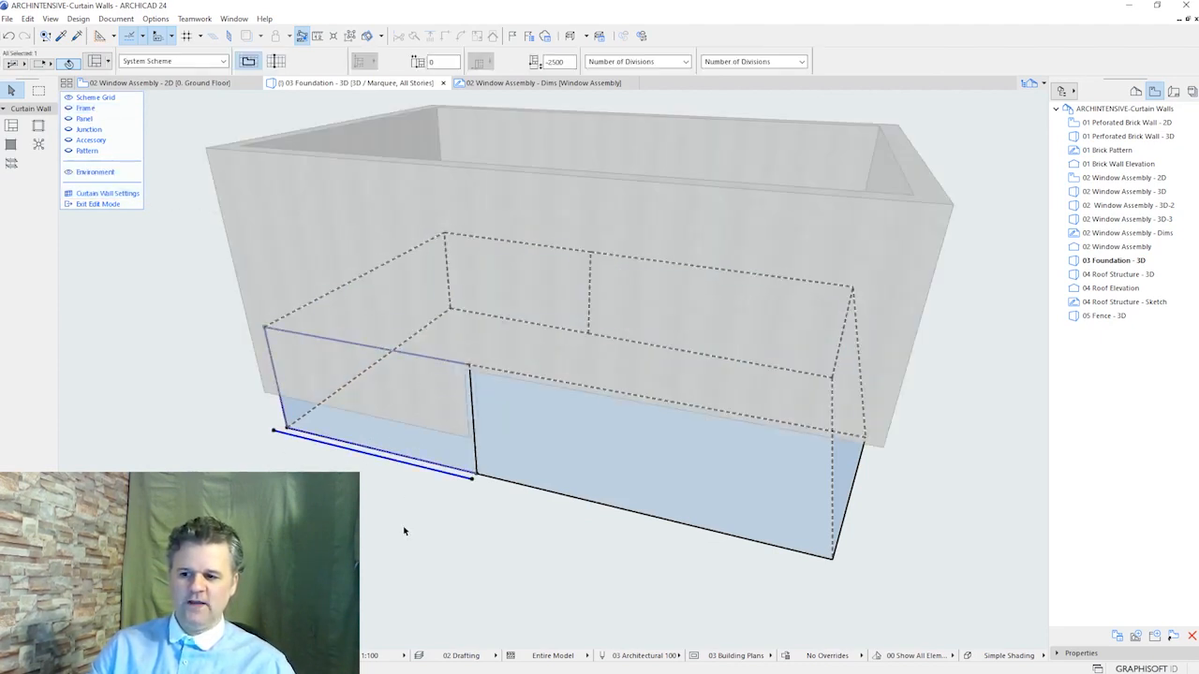
{"action": "left_click", "coordinate": [439, 356]}
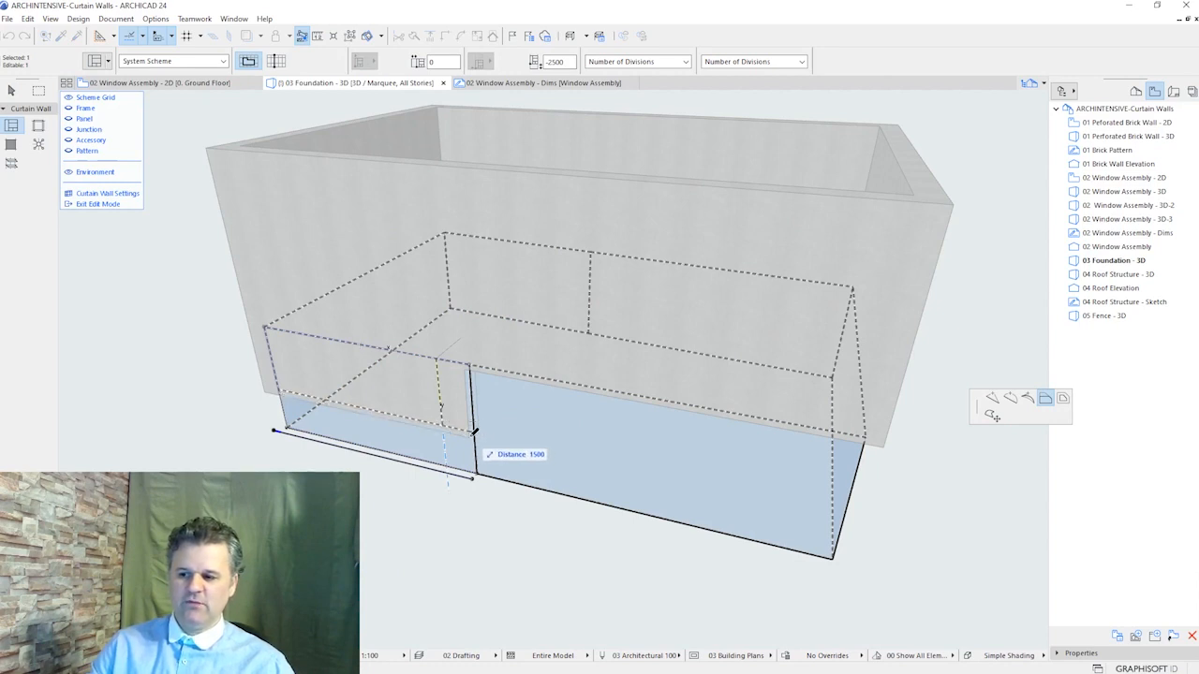
{"action": "left_click", "coordinate": [474, 432]}
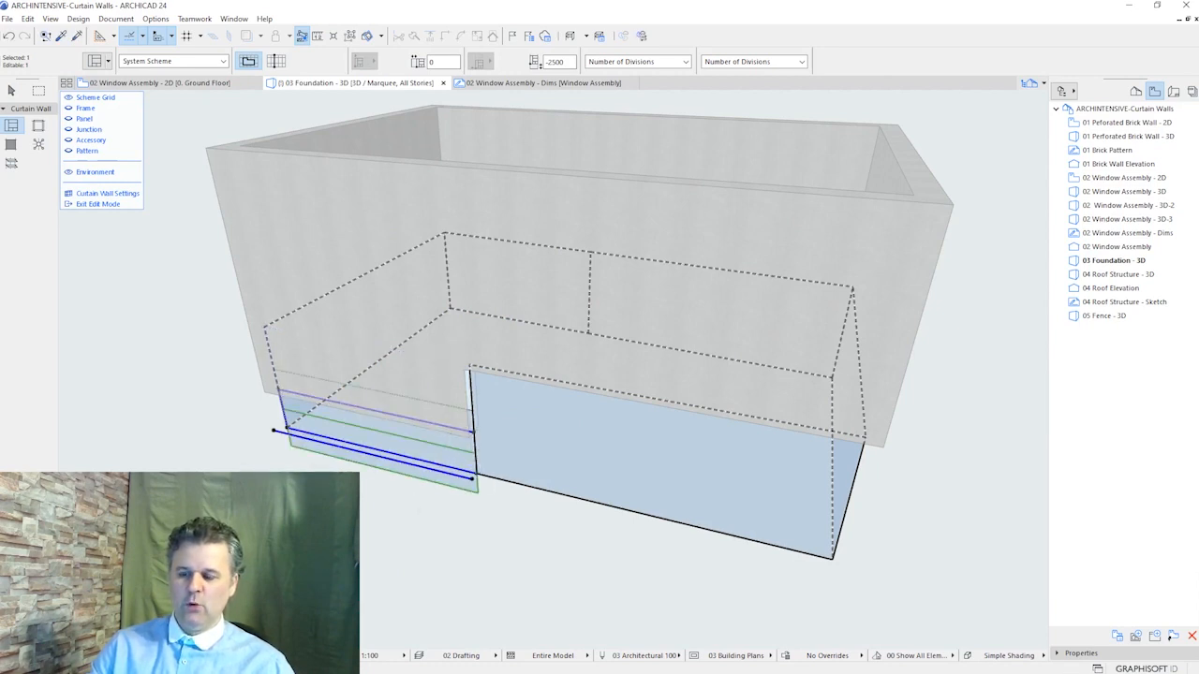
{"action": "key", "text": "Escape"}
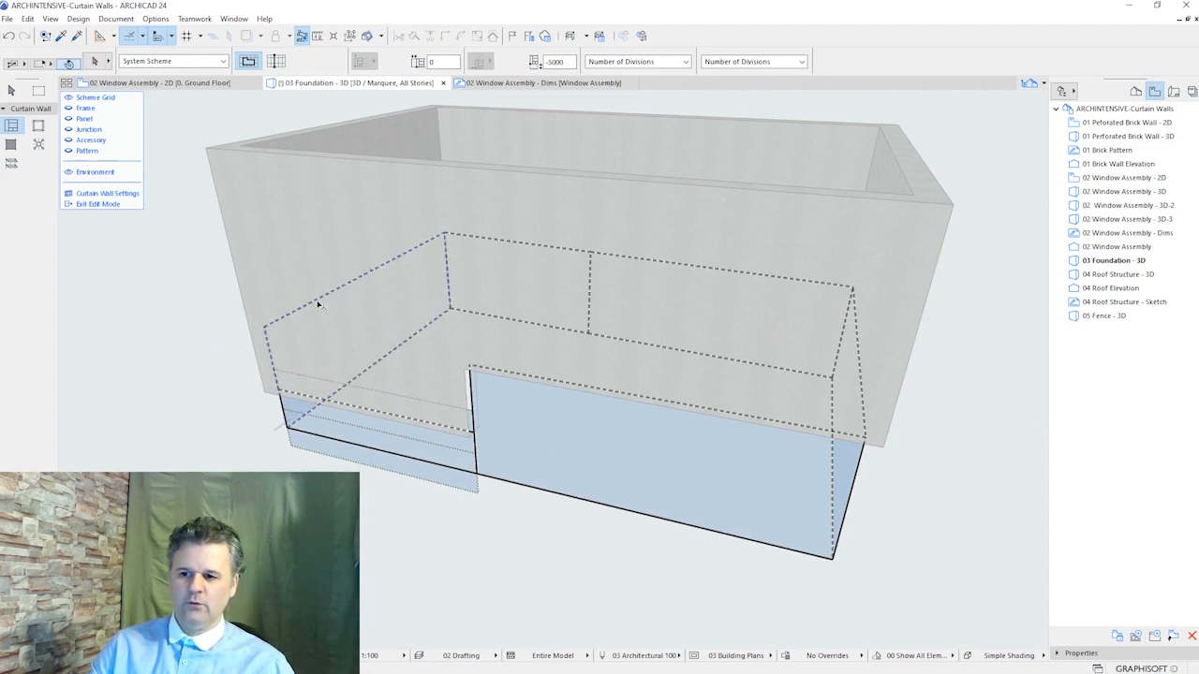
Lower the top edges of the adjoining end segment and the short rear segment to the height of the lowered front segment
{"action": "left_click", "coordinate": [318, 302]}
{"action": "left_click", "coordinate": [317, 302]}
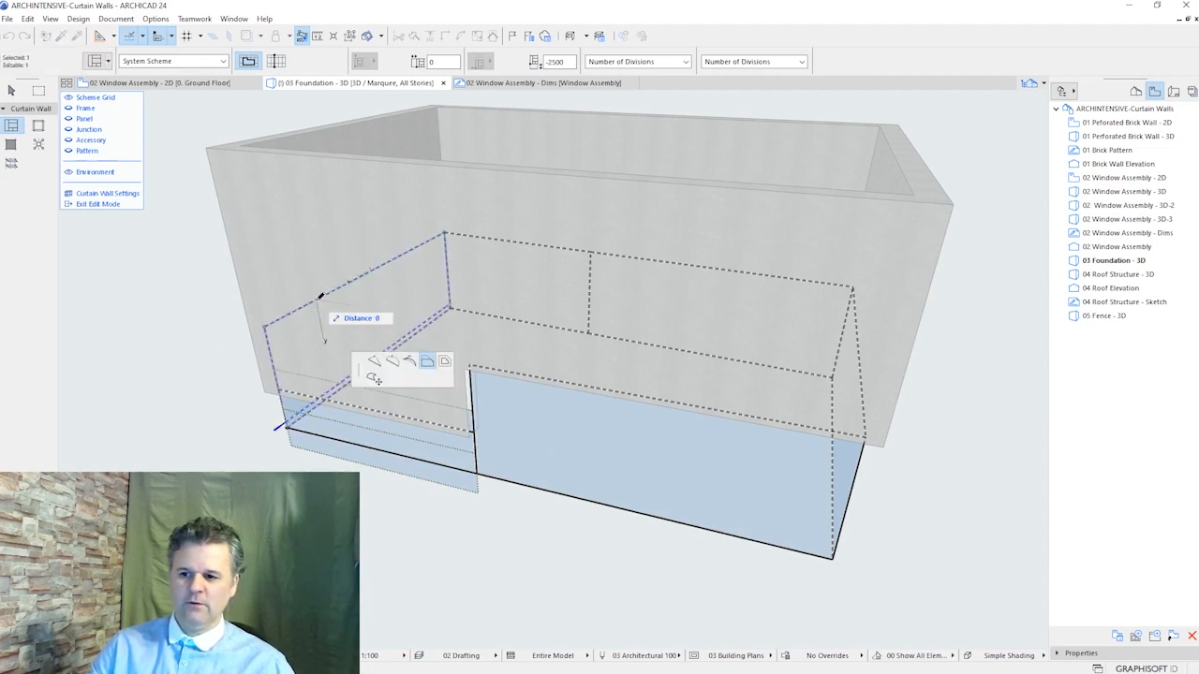
{"action": "left_click", "coordinate": [284, 385]}
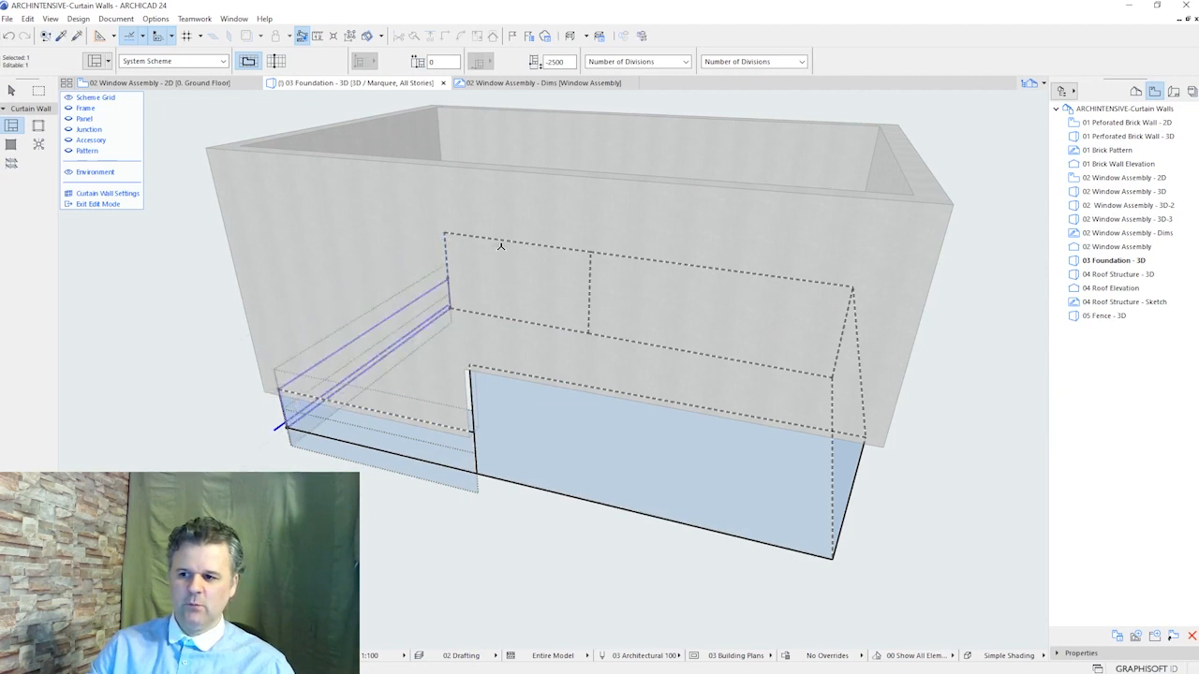
{"action": "left_click", "coordinate": [501, 241], "text": "shift"}
{"action": "left_click", "coordinate": [500, 241]}
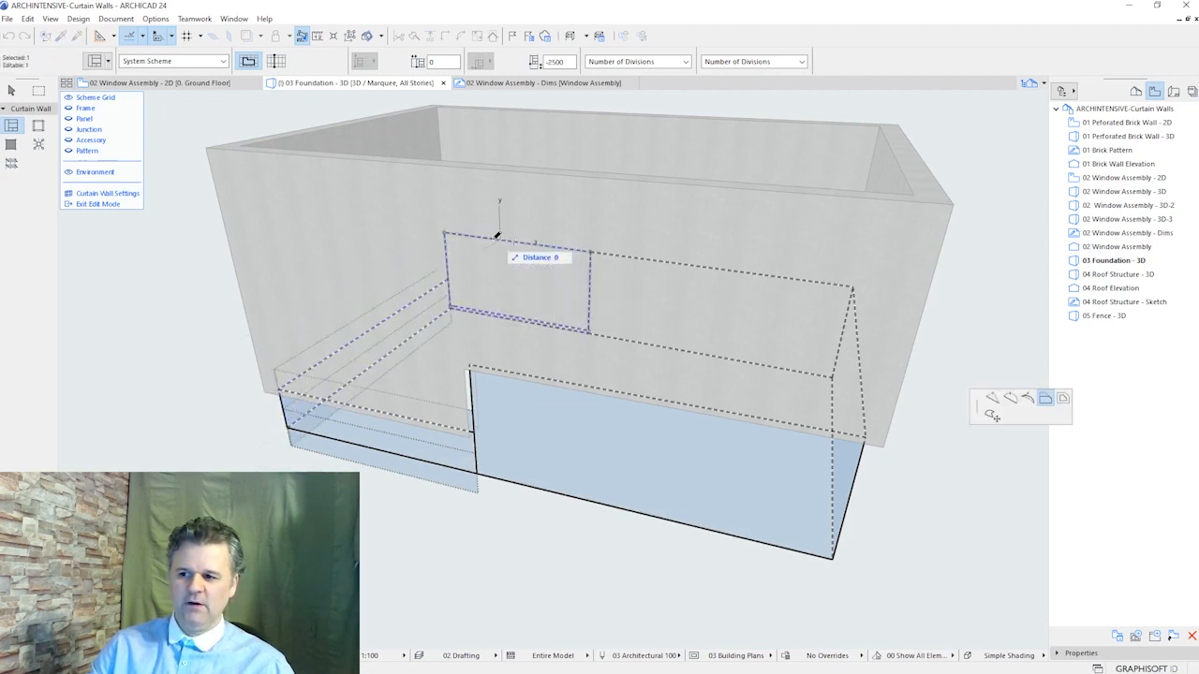
{"action": "left_click", "coordinate": [450, 273]}
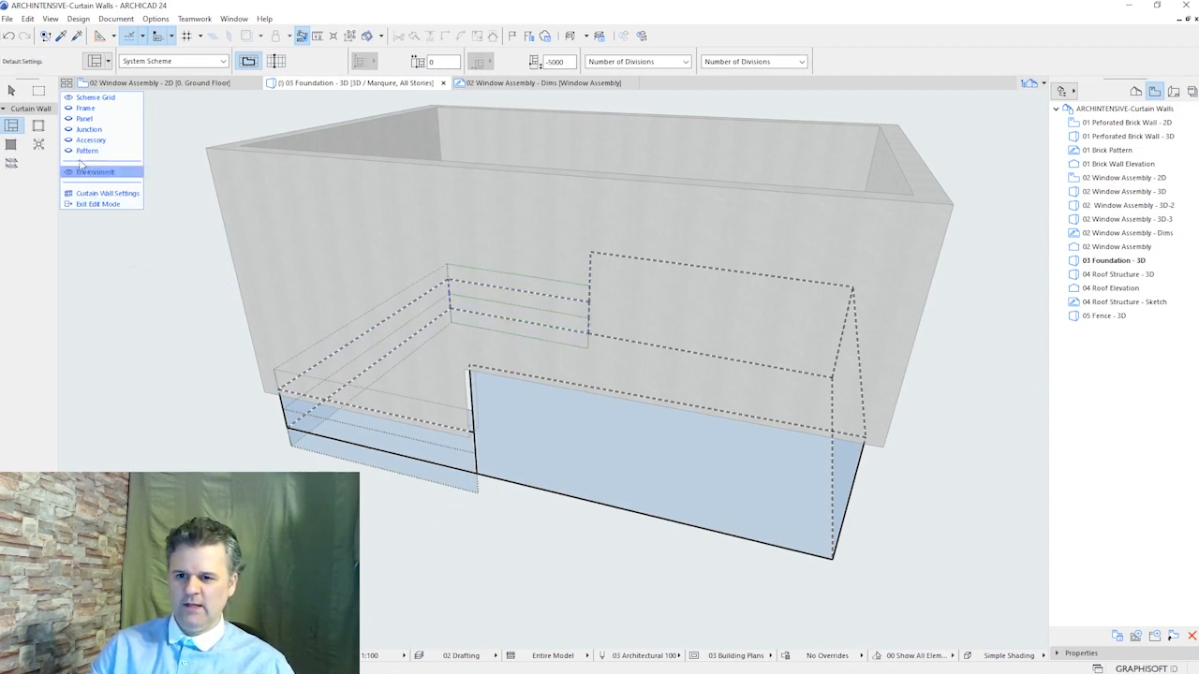
Set the vertical offset of the grid pattern origin to 0 for all the foundation's scheme segments
{"action": "left_click", "coordinate": [12, 92]}
{"action": "key", "text": "ctrl+a"}
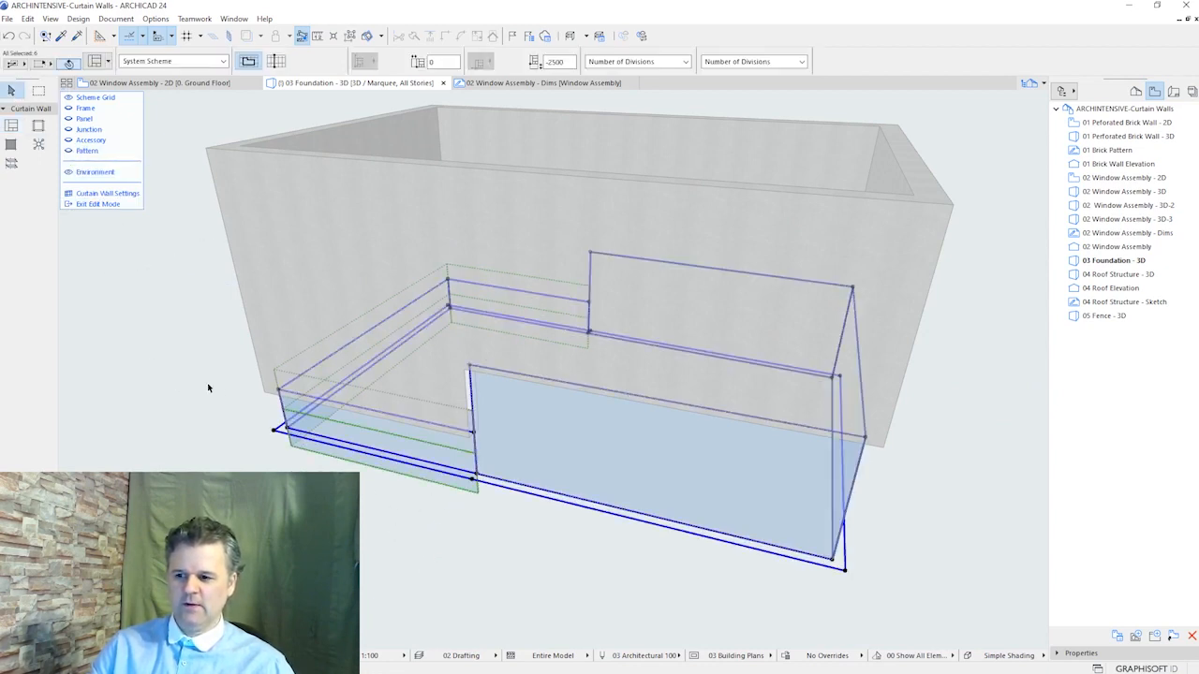
{"action": "left_click", "coordinate": [97, 62]}
{"action": "left_click", "coordinate": [934, 624]}
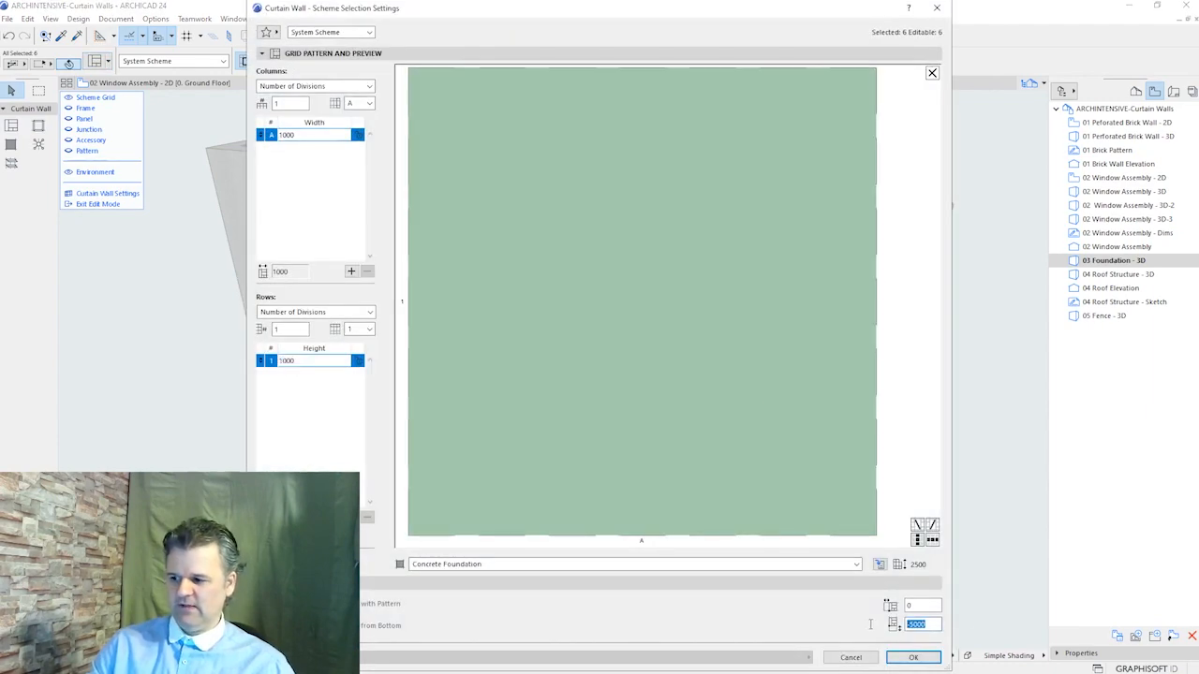
{"action": "type", "text": "0"}
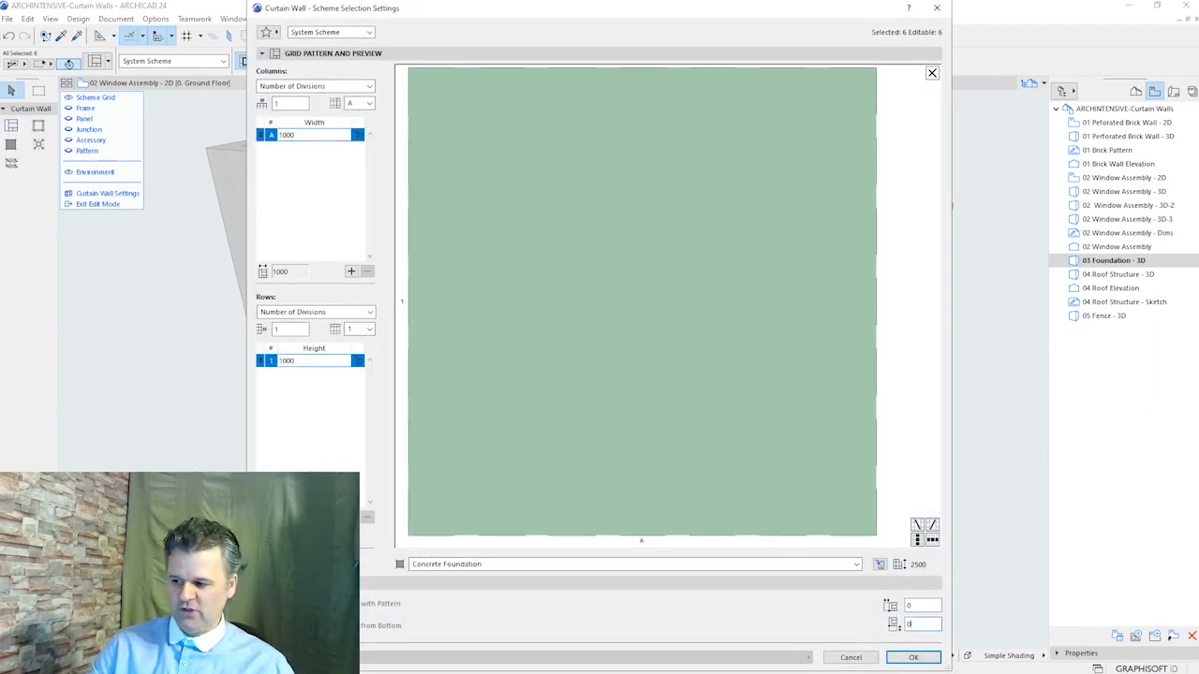
{"action": "key", "text": "Return"}
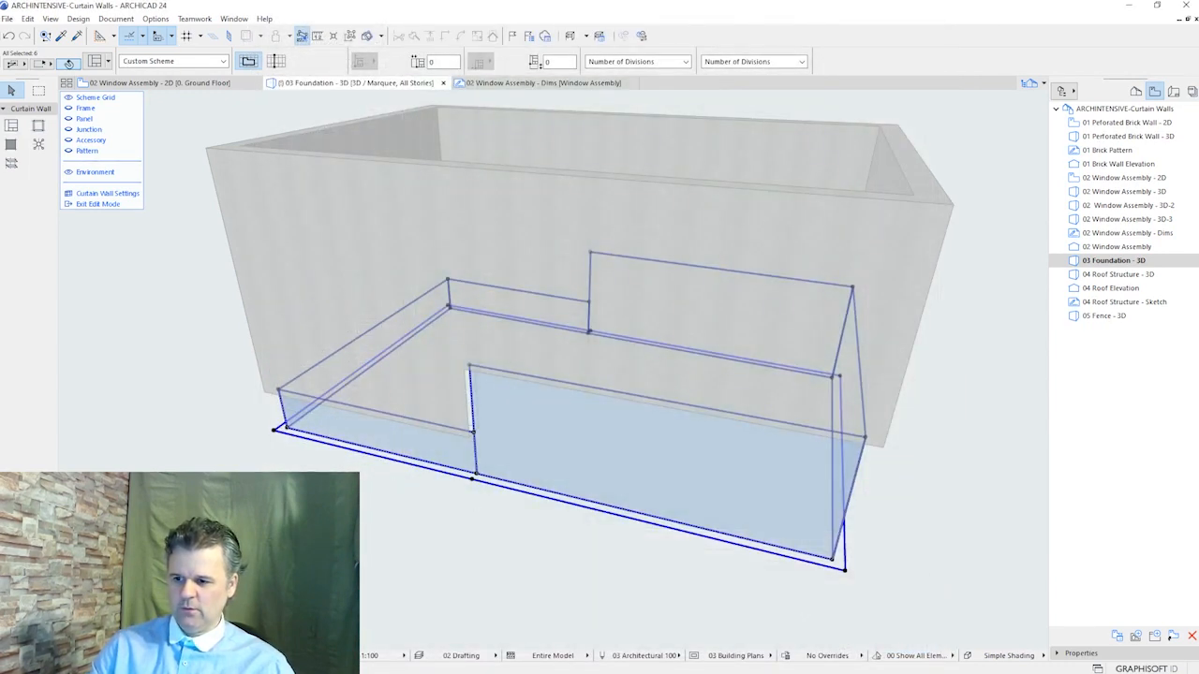
{"action": "key", "text": "Escape"}
Raise the bottom edge of the tall end segment, opposite the lowered part, by 1500
{"action": "middle_click_drag", "start_coordinate": [639, 576], "coordinate": [709, 450], "text": "shift"}
{"action": "left_click", "coordinate": [683, 449]}
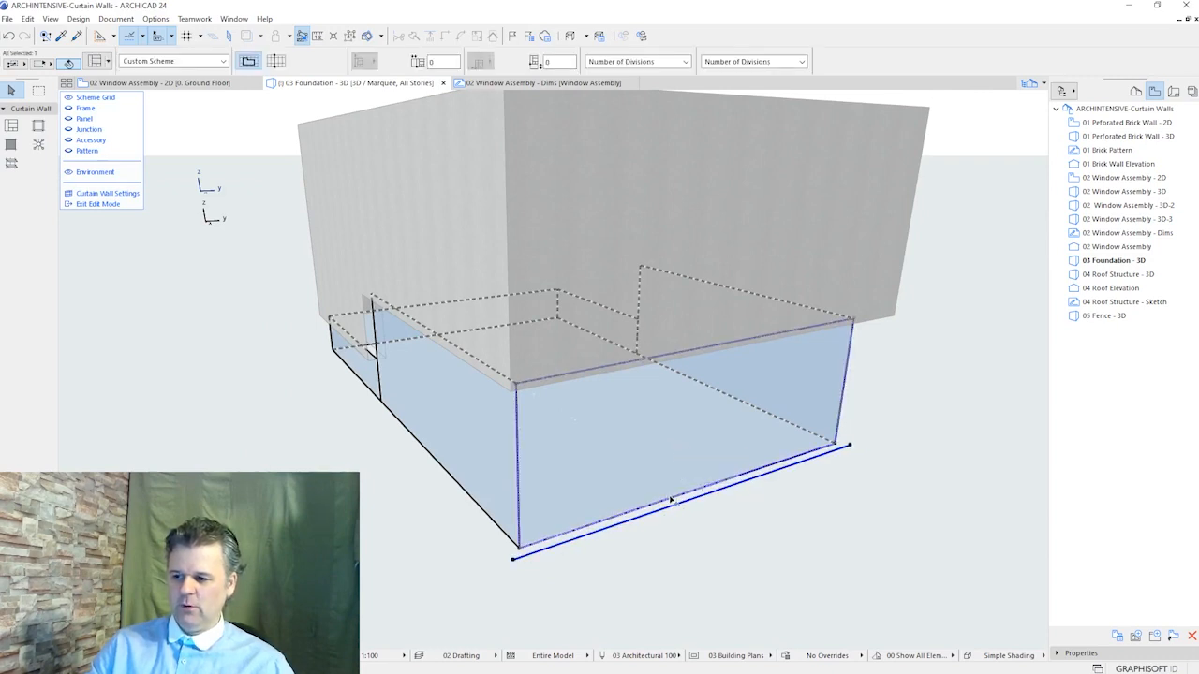
{"action": "left_click", "coordinate": [672, 499]}
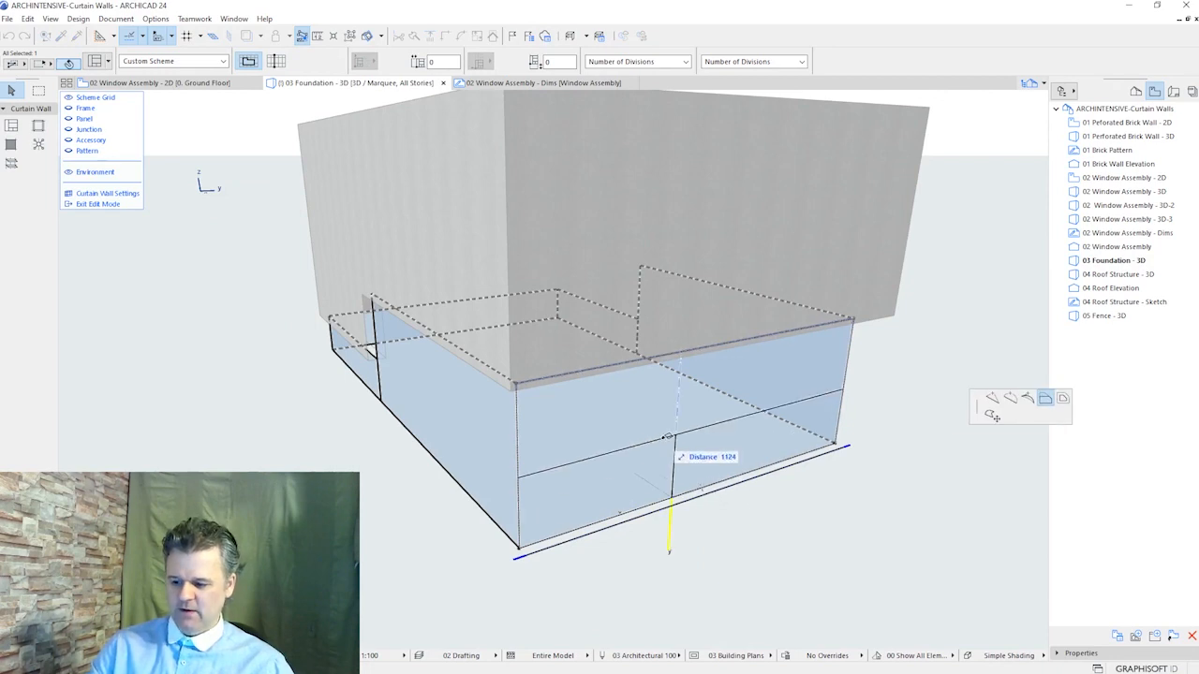
{"action": "type", "text": "1500"}
{"action": "key", "text": "Return"}
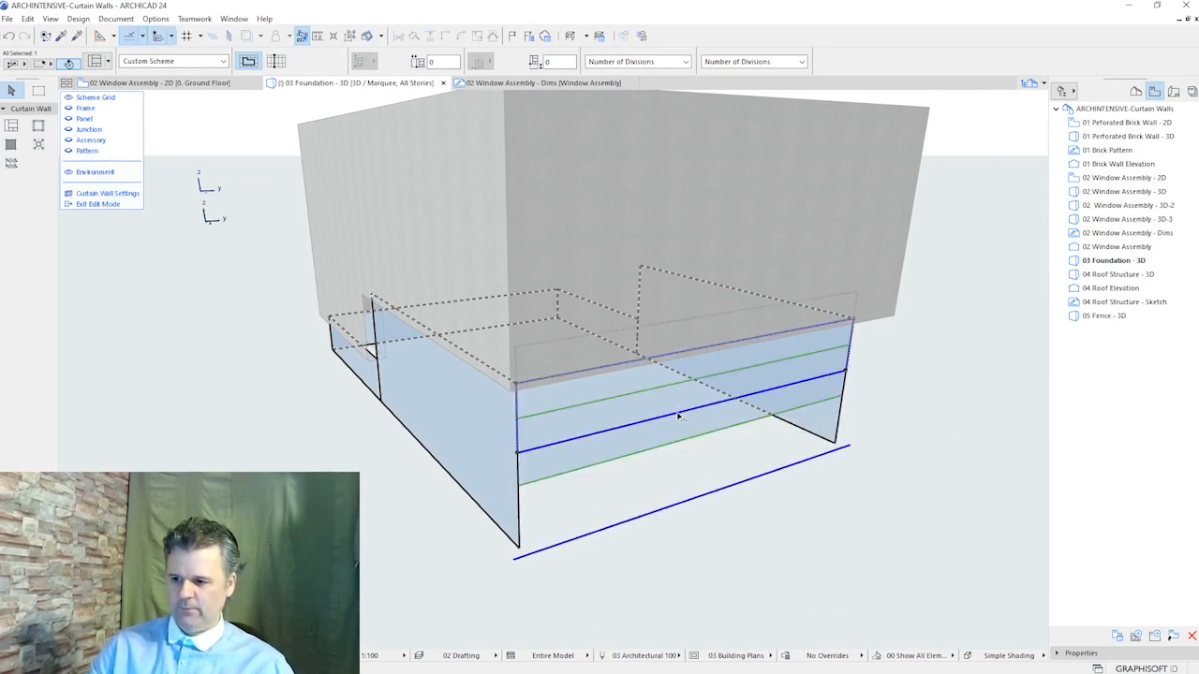
Move the tall end segment's grid pattern origin to the corner of its raised bottom edge
{"action": "left_click", "coordinate": [519, 487]}
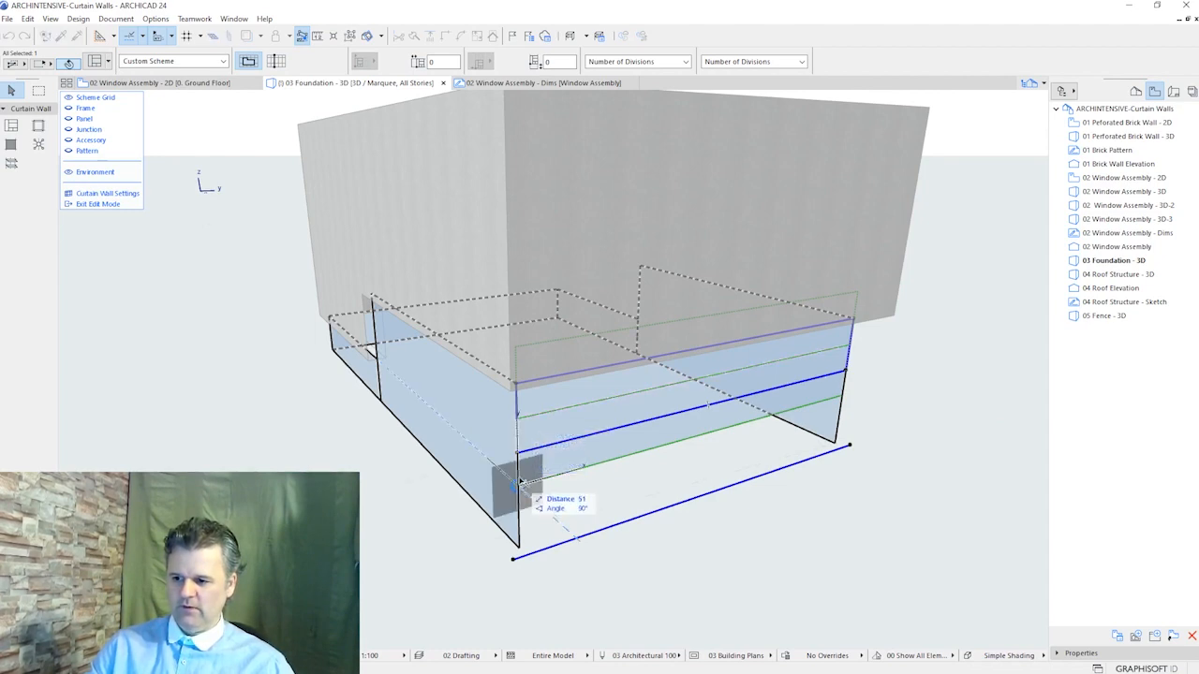
{"action": "left_click", "coordinate": [518, 454]}
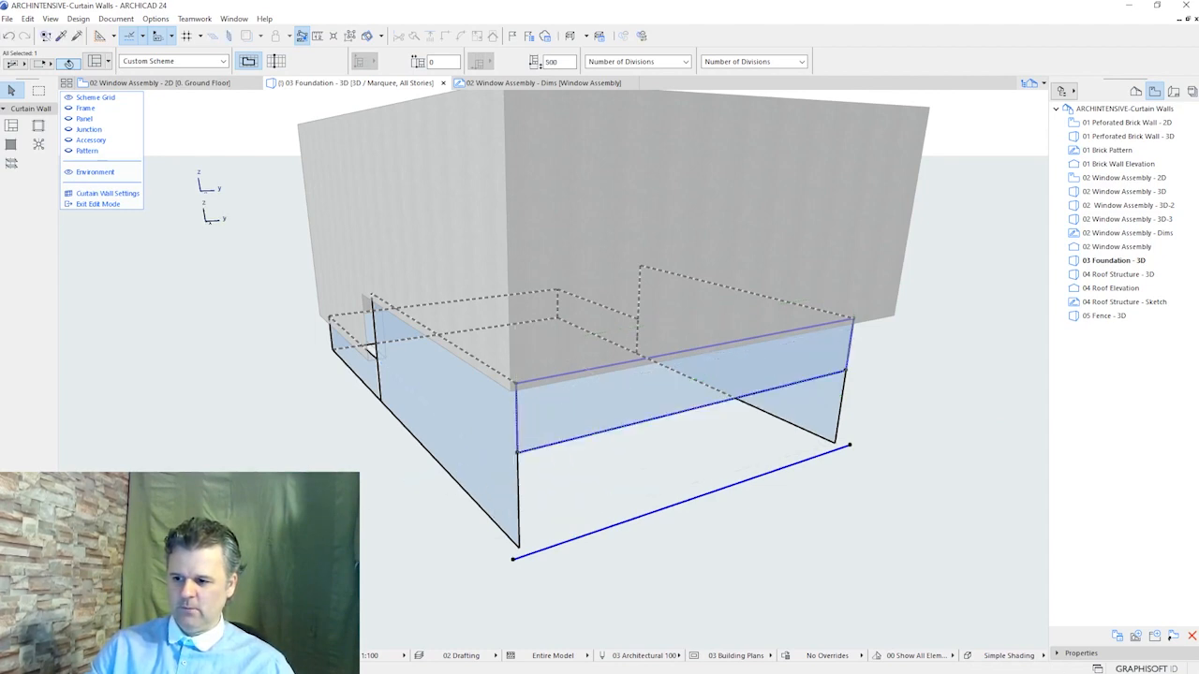
{"action": "left_click", "coordinate": [305, 440]}
Hide the surrounding environment and show only the foundation's scheme grid and frames
{"action": "middle_click_drag", "start_coordinate": [206, 405], "coordinate": [506, 455], "text": "shift"}
{"action": "scroll", "coordinate": [338, 471], "scroll_direction": "down", "scroll_amount": 1}
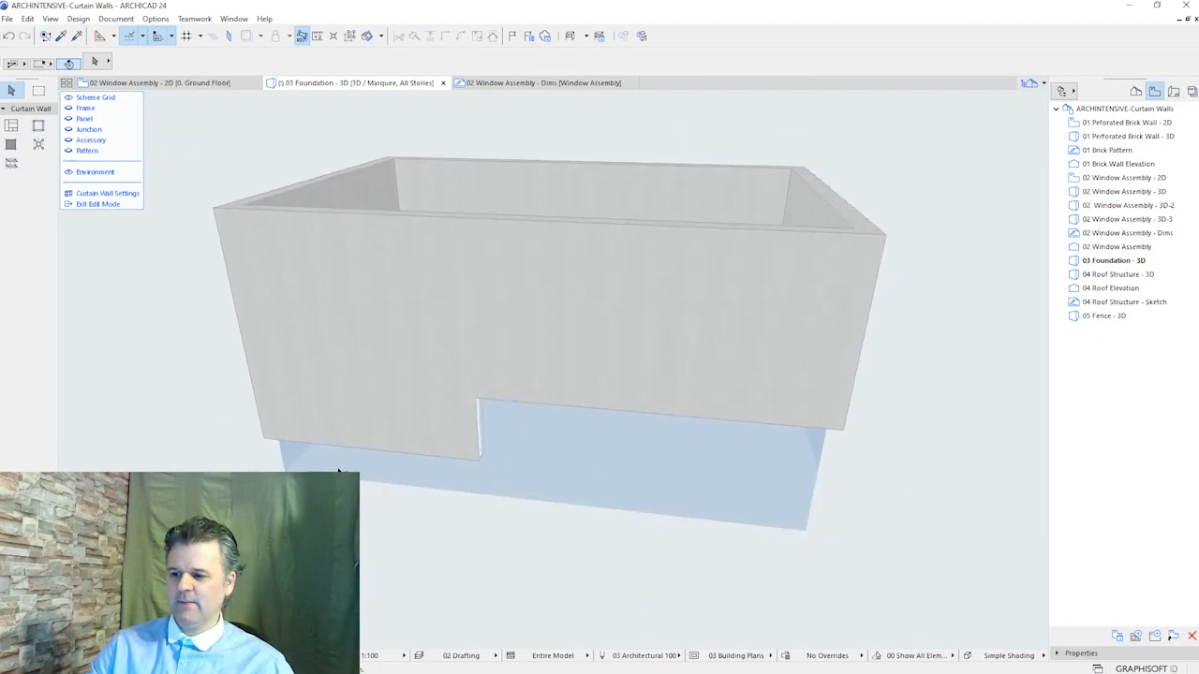
{"action": "middle_click_drag", "start_coordinate": [338, 471], "coordinate": [474, 501], "text": "shift"}
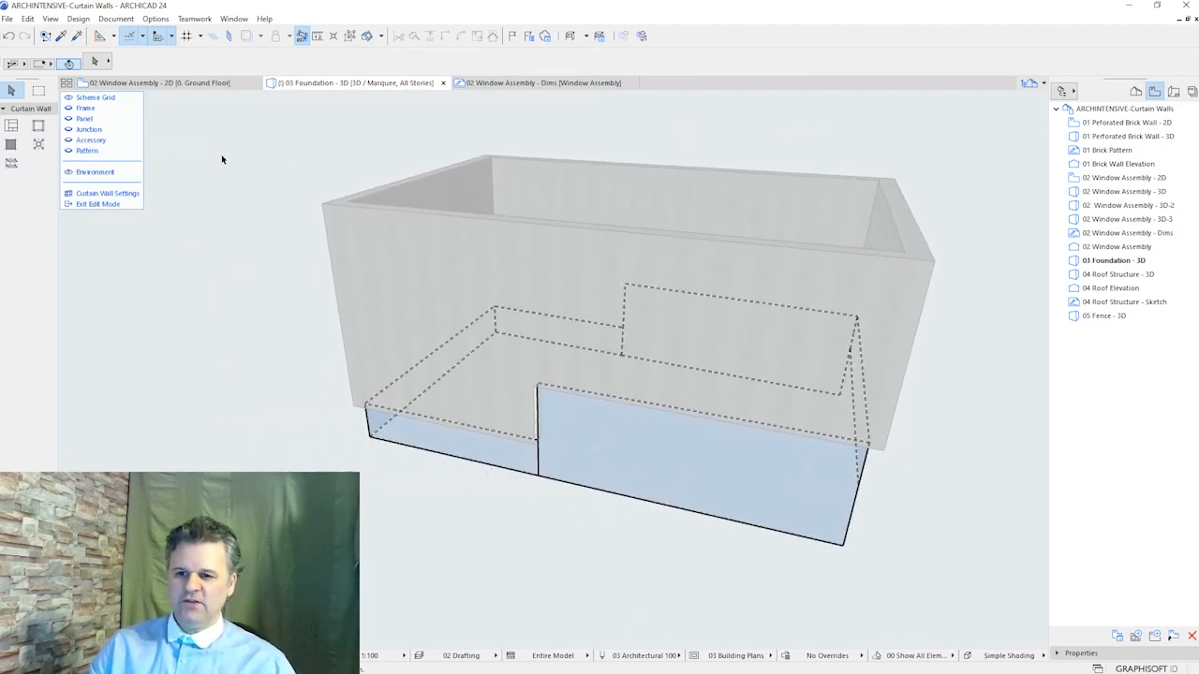
{"action": "left_click", "coordinate": [69, 97]}
{"action": "left_click", "coordinate": [68, 172]}
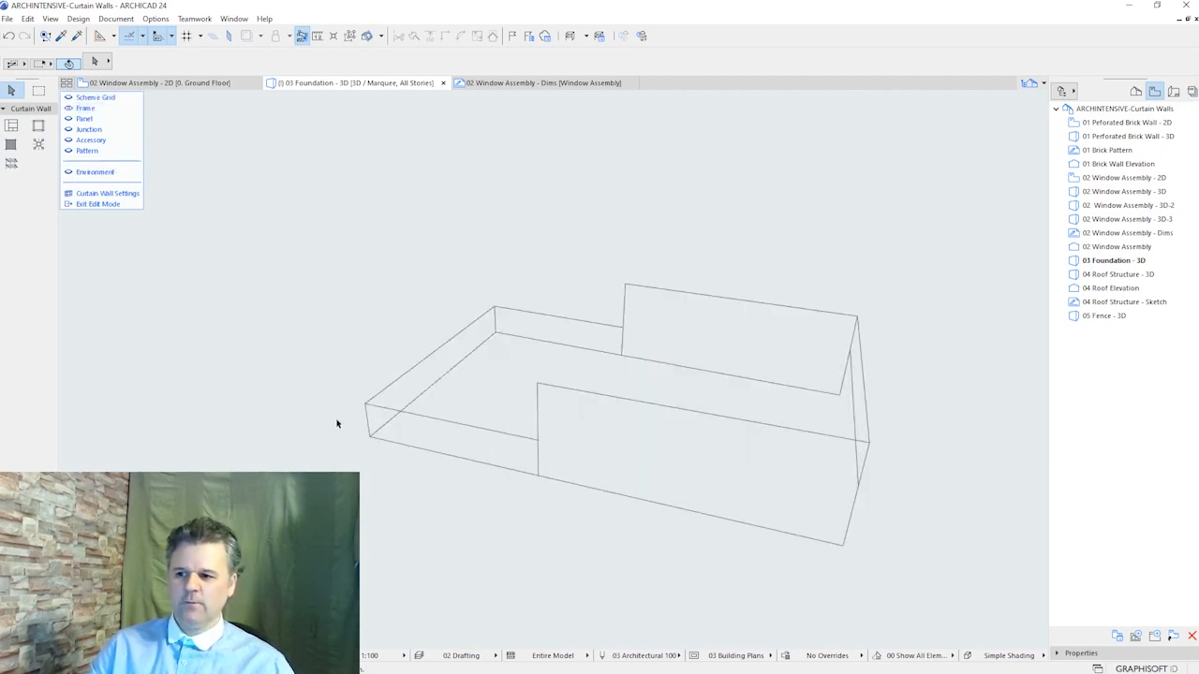
{"action": "middle_click_drag", "start_coordinate": [334, 420], "coordinate": [529, 557], "text": "shift"}
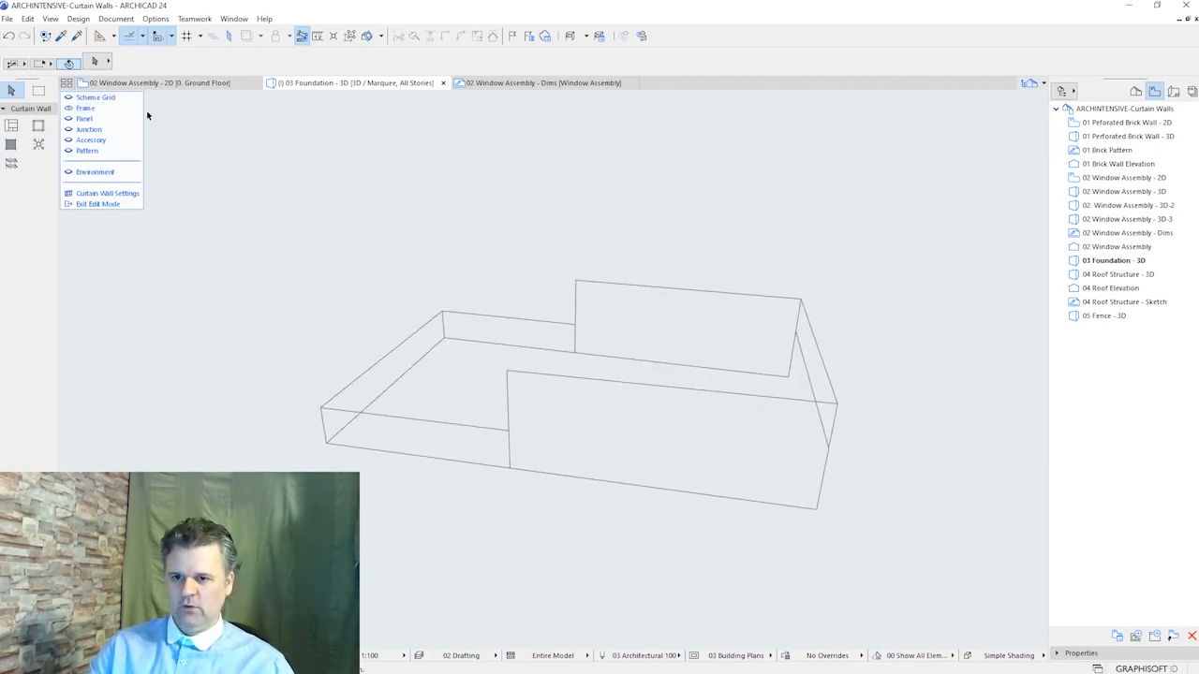
{"action": "left_click", "coordinate": [70, 121]}
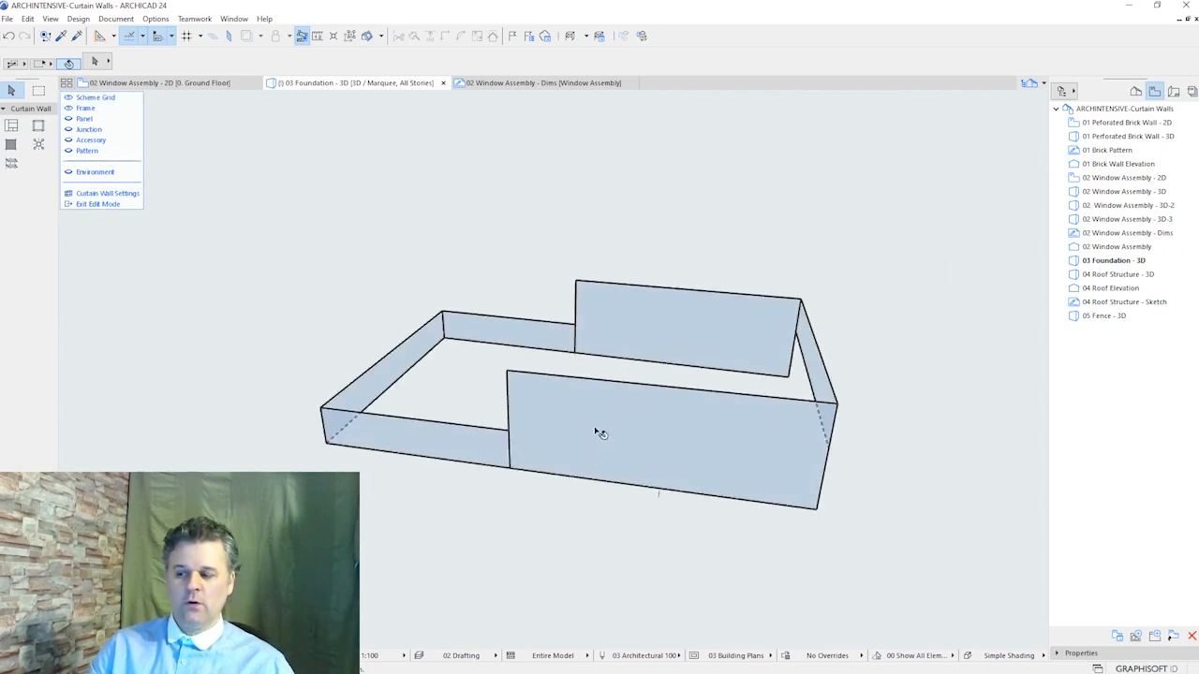
{"action": "scroll", "coordinate": [630, 499], "scroll_direction": "up", "scroll_amount": 2}
{"action": "middle_click_drag", "start_coordinate": [624, 496], "coordinate": [518, 498], "text": "shift"}
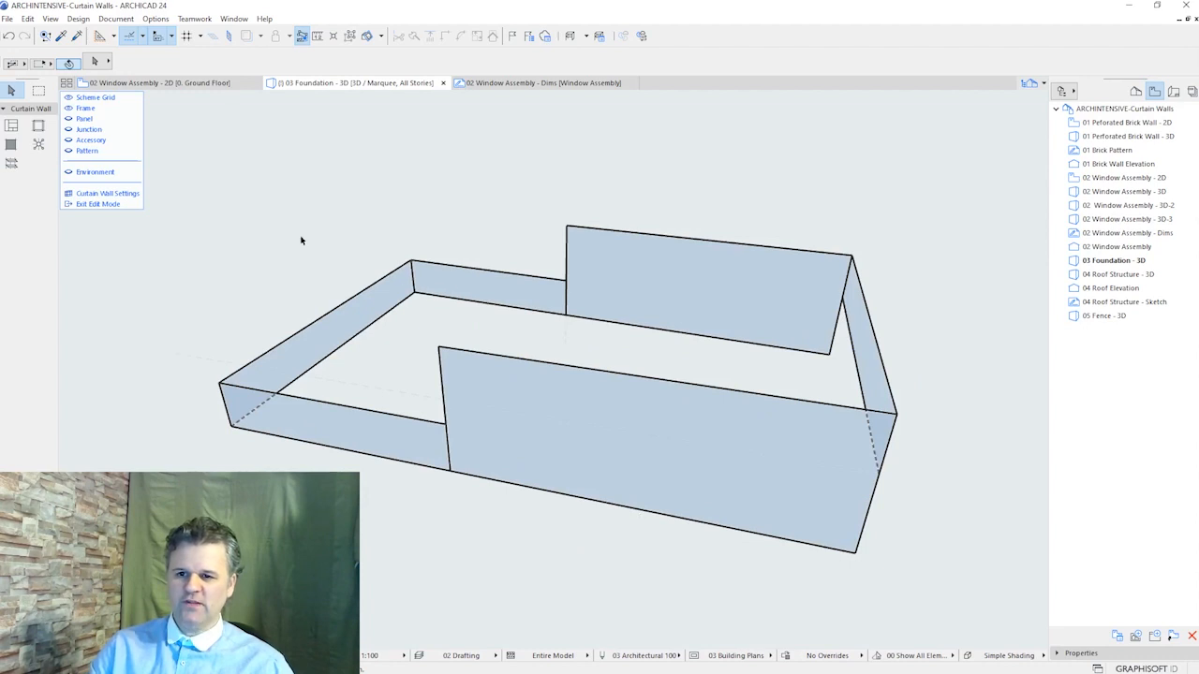
Activate the Frame tool and set its default frame to the Invisible type
{"action": "left_click", "coordinate": [38, 125]}
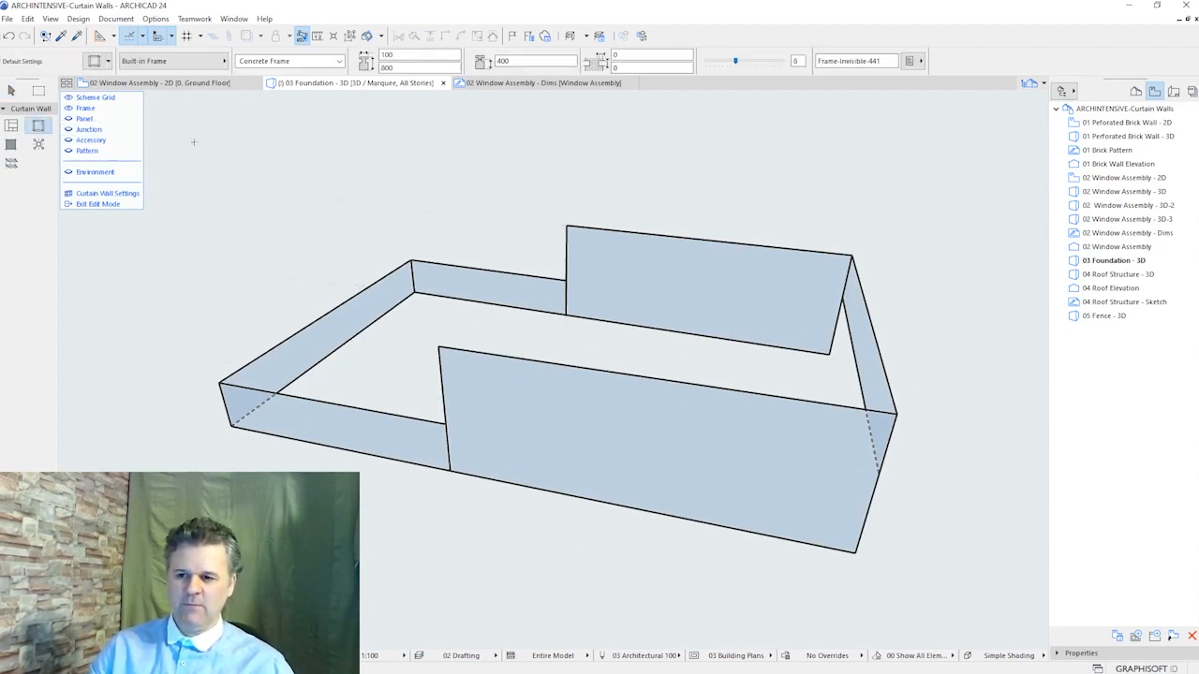
{"action": "left_click", "coordinate": [109, 62]}
{"action": "left_click", "coordinate": [170, 157]}
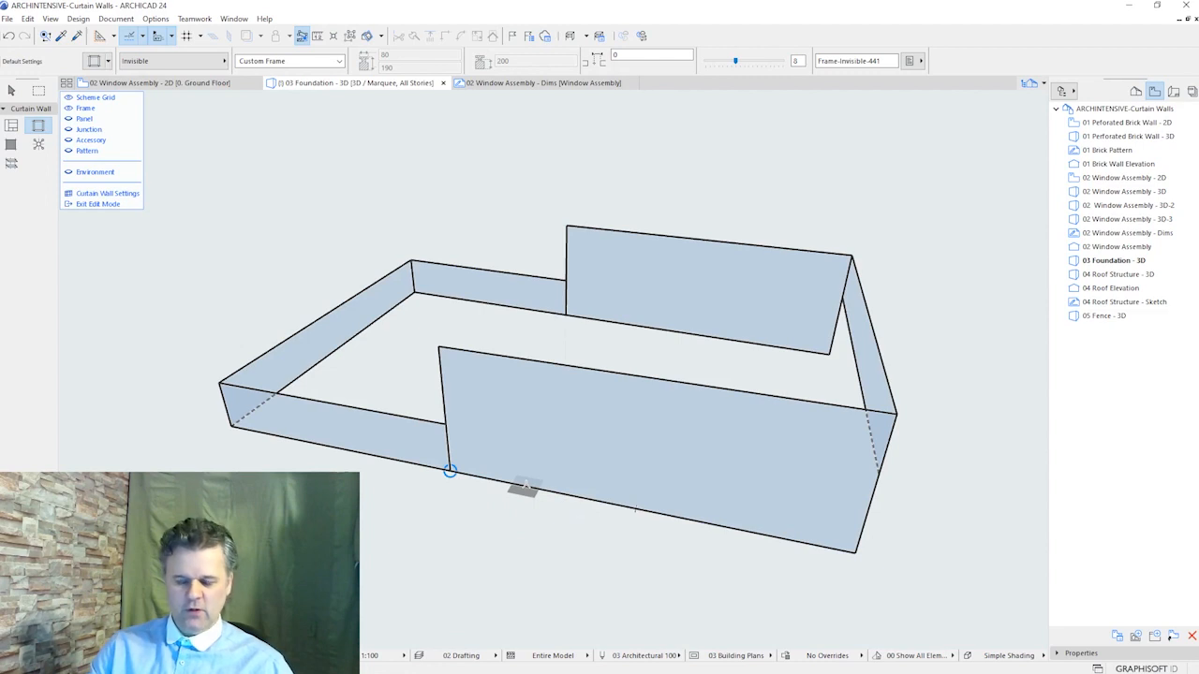
Draw an invisible frame on the tall front segment, from 1000 along its bottom edge from the step, at 60° up to the top edge
{"action": "key", "text": "Tab"}
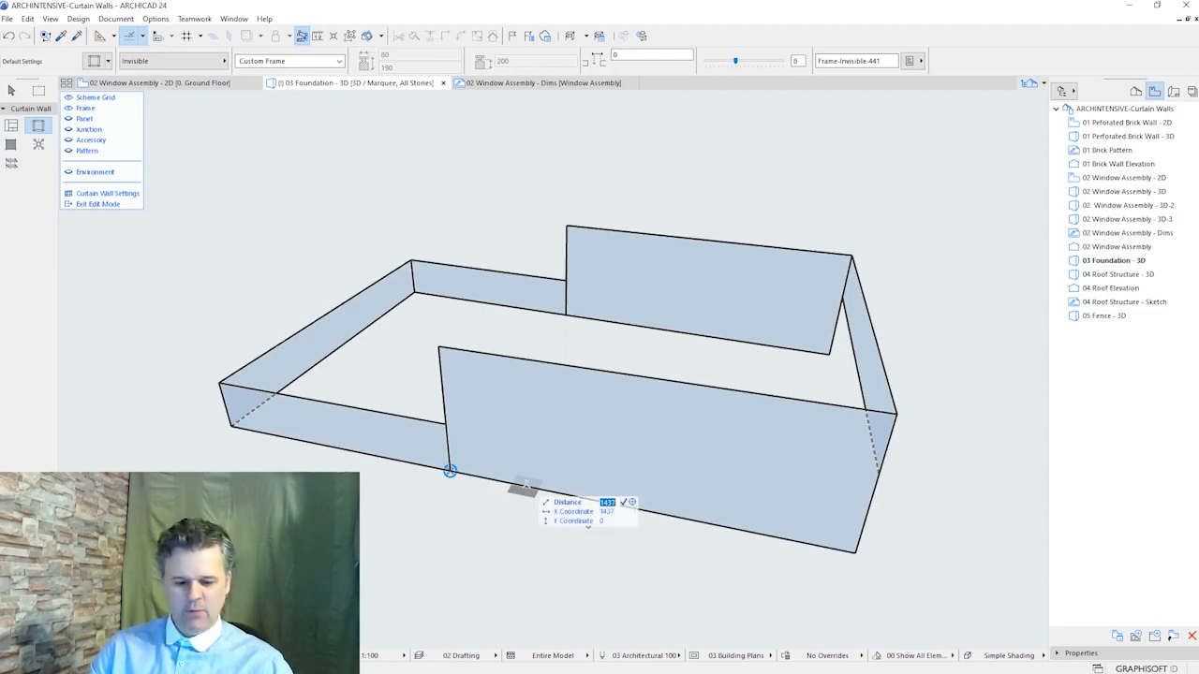
{"action": "type", "text": "10"}
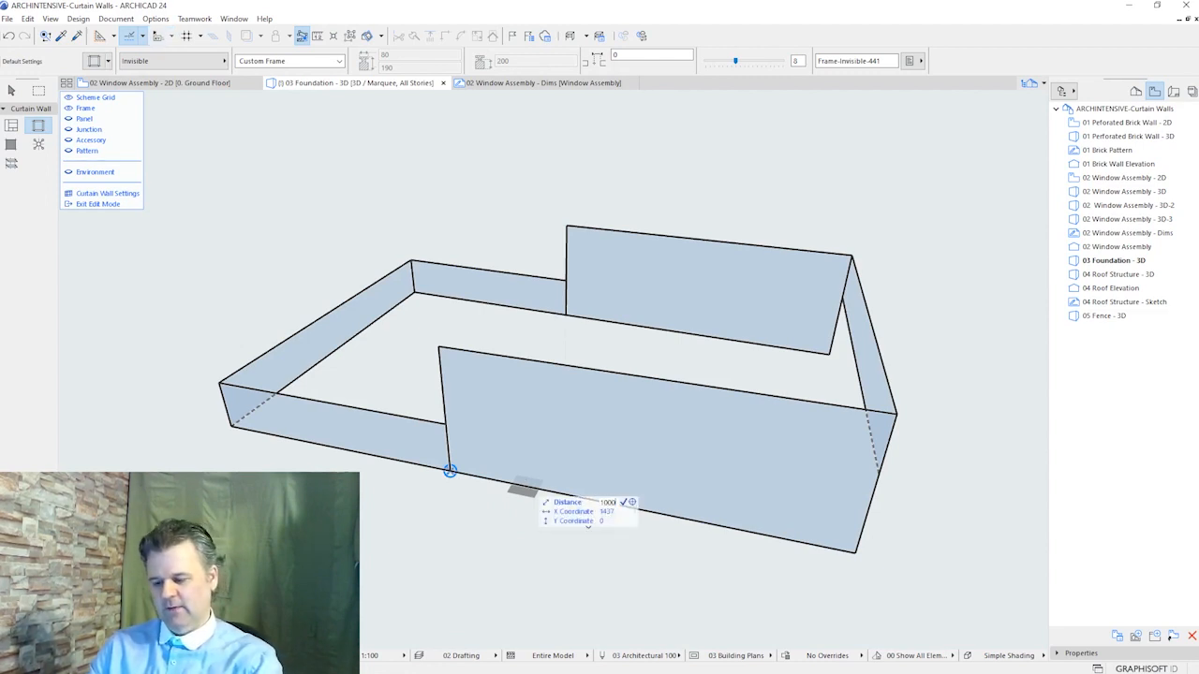
{"action": "type", "text": "00"}
{"action": "key", "text": "Return"}
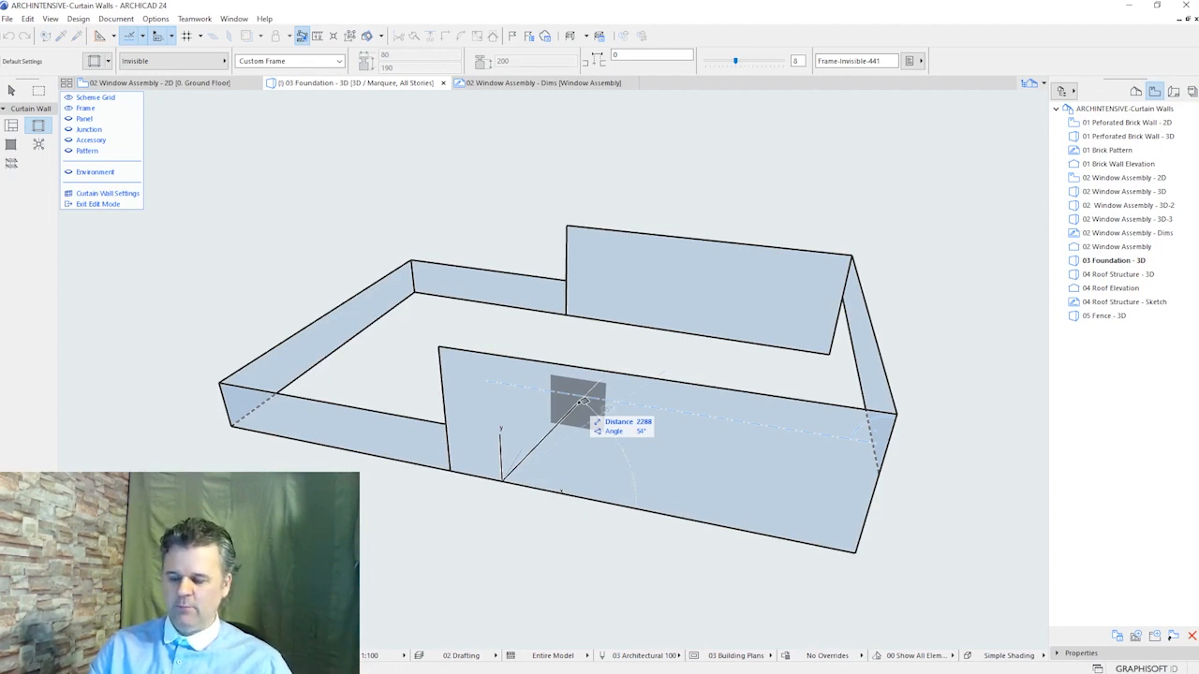
{"action": "key", "text": "Tab"}
{"action": "key", "text": "Tab"}
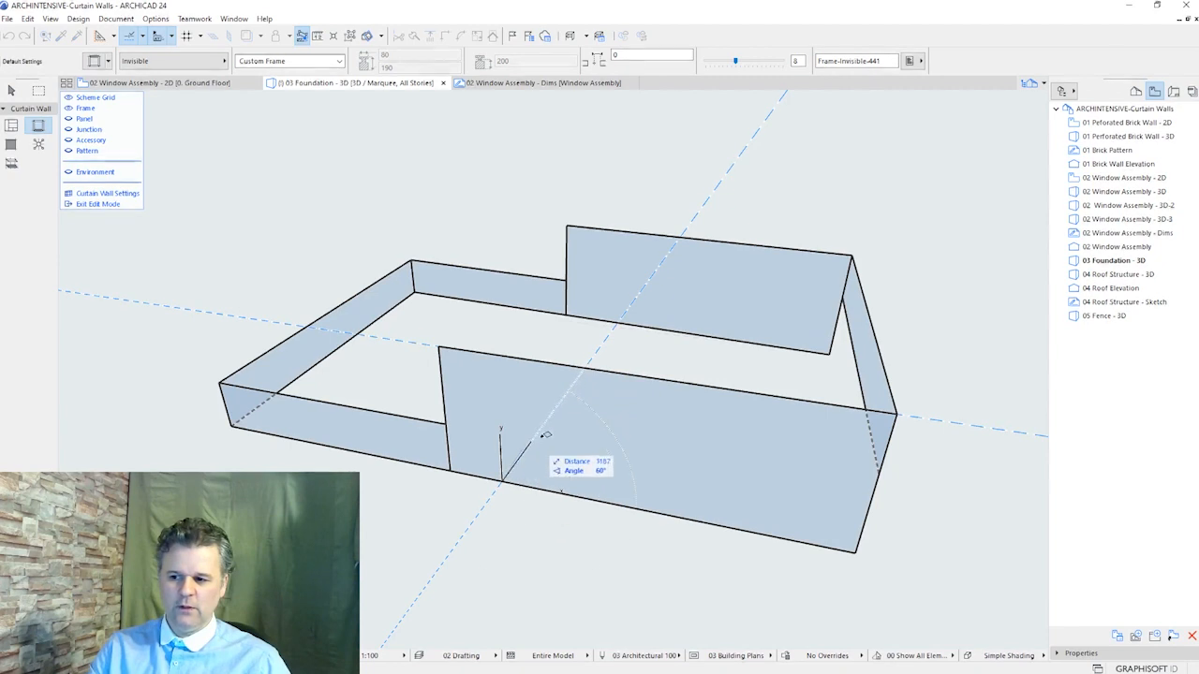
{"action": "left_click", "coordinate": [591, 363]}
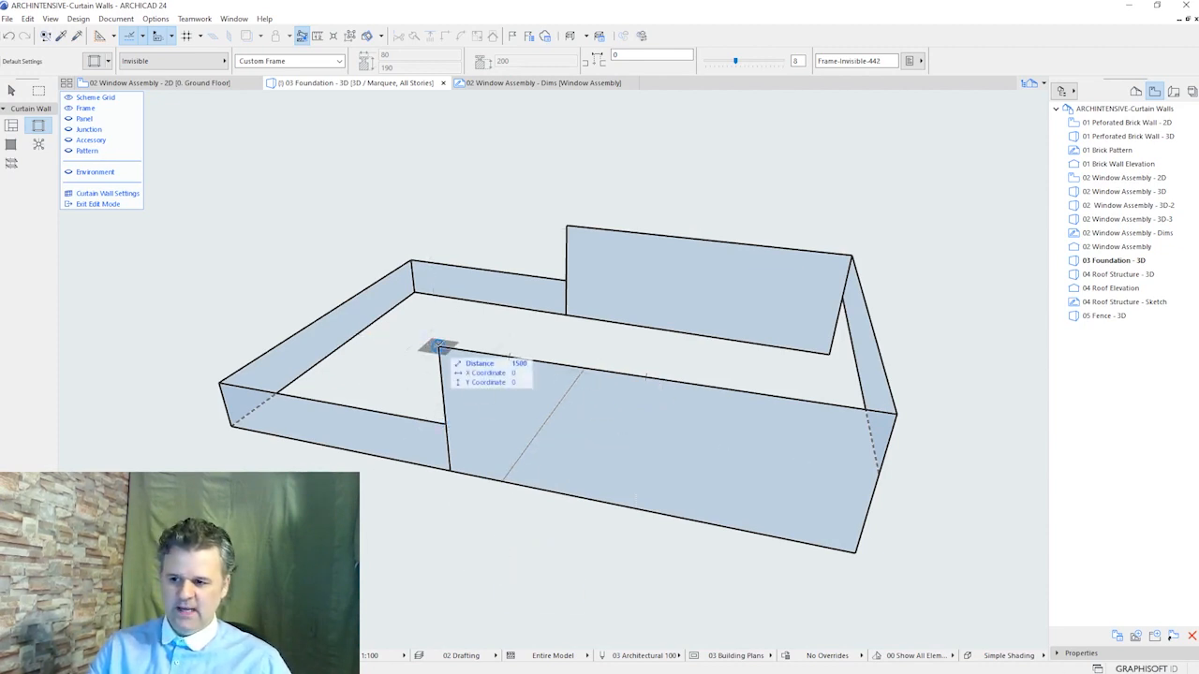
Draw a horizontal invisible frame across the tall front segment, starting 1000 below its top corner at the step and ending at the far edge
{"action": "left_click", "coordinate": [436, 346]}
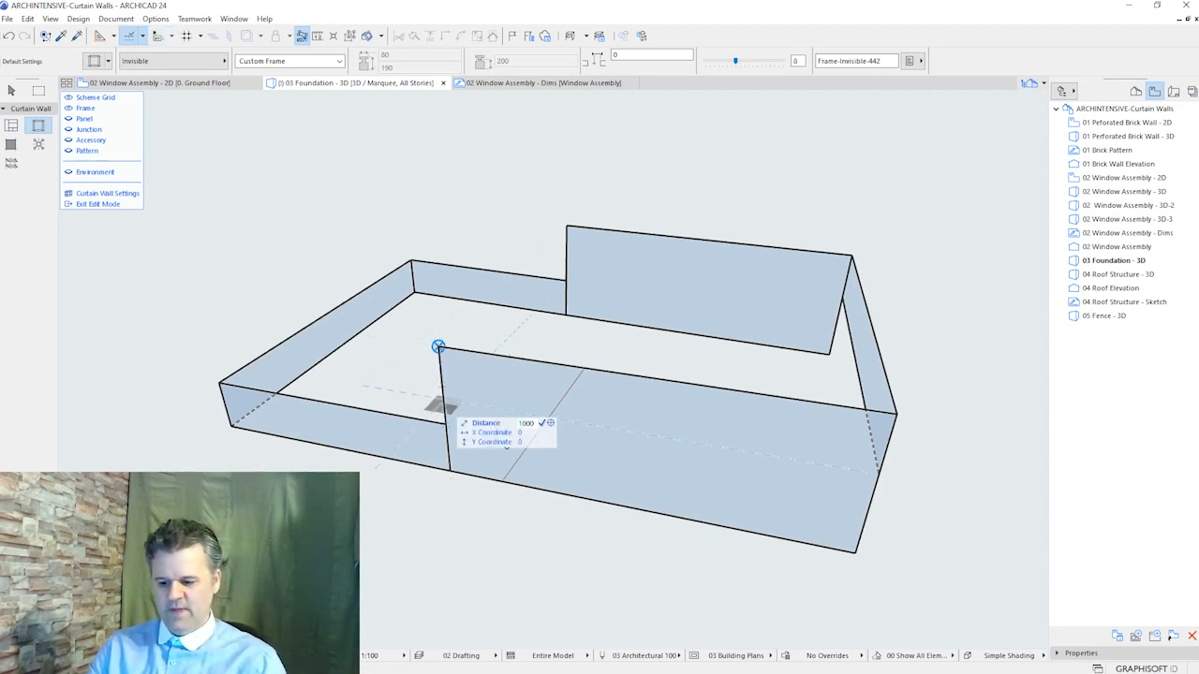
{"action": "type", "text": "1000"}
{"action": "key", "text": "Return"}
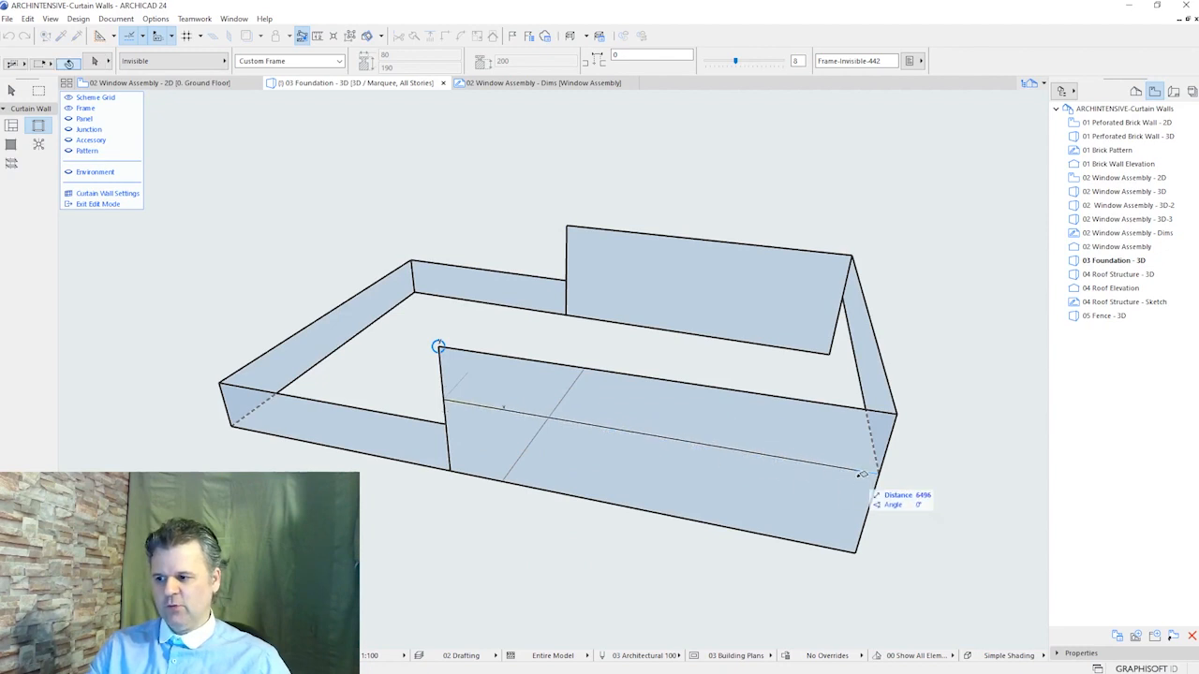
{"action": "left_click", "coordinate": [878, 470]}
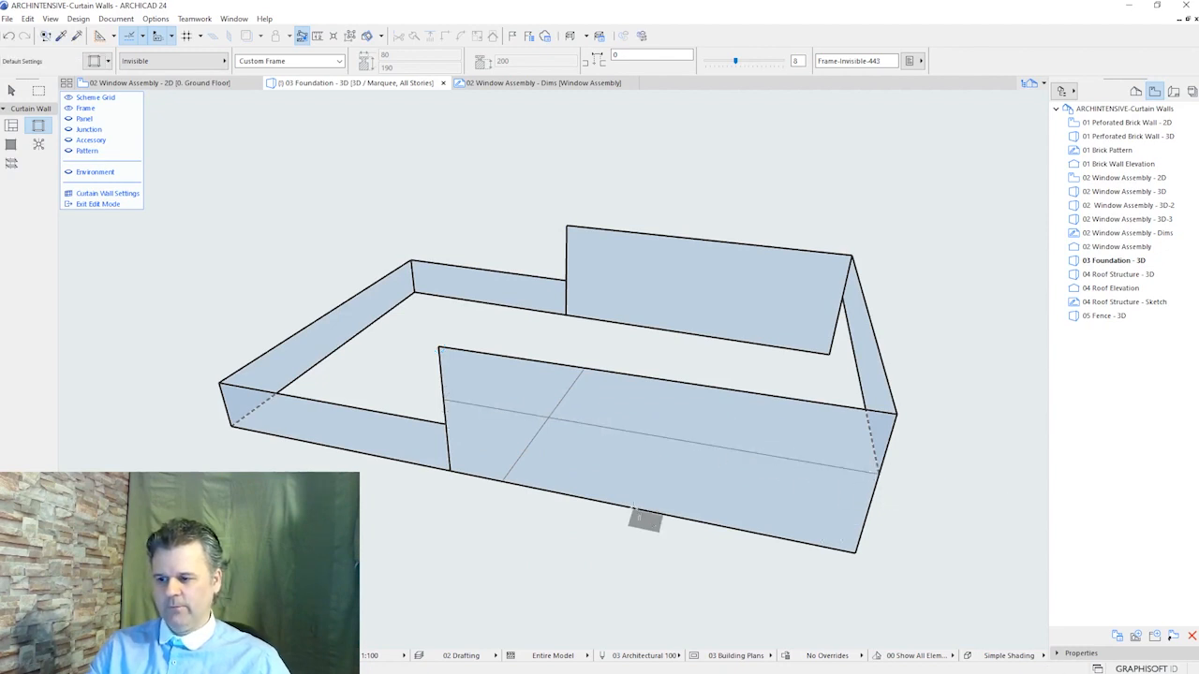
Delete the two leftover invisible frame pieces on the tall front segment, above and beside the frames' intersection
{"action": "left_click", "coordinate": [562, 402], "text": "shift"}
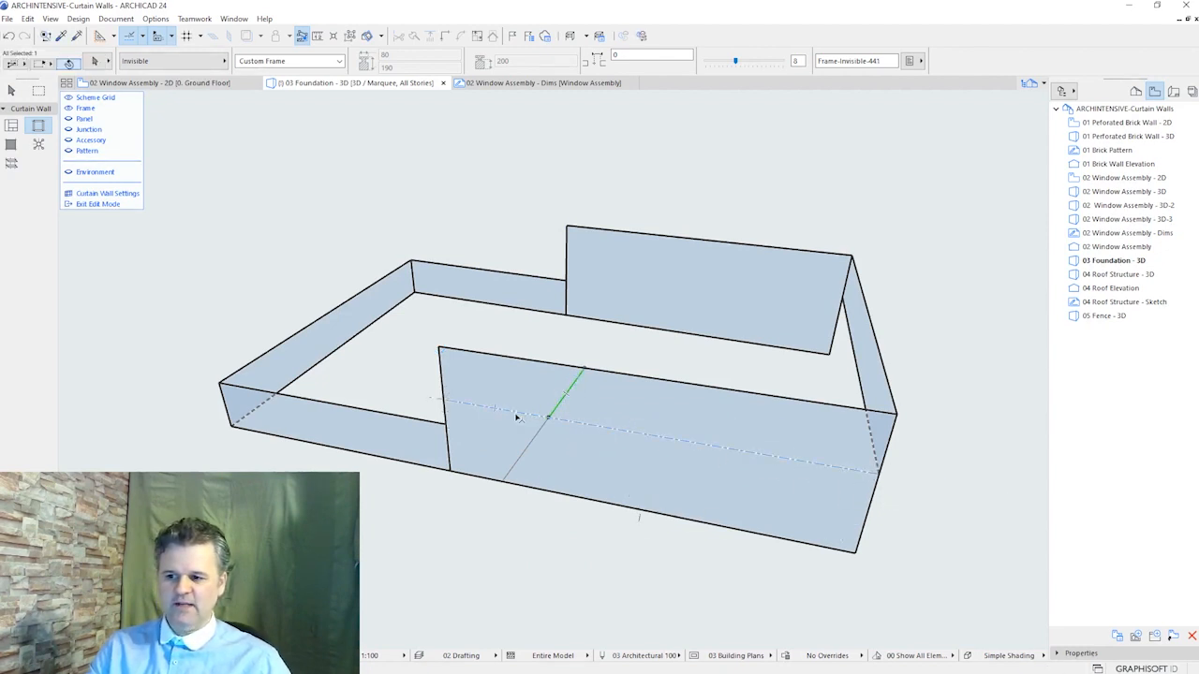
{"action": "left_click", "coordinate": [513, 412], "text": "shift"}
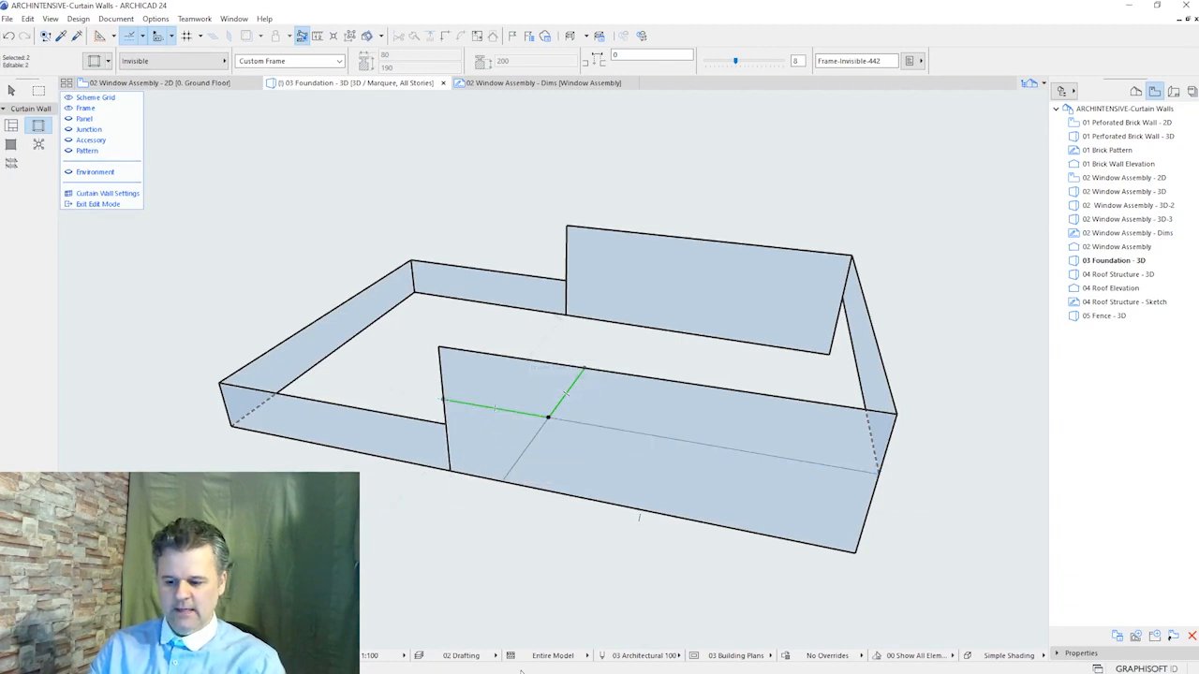
{"action": "key", "text": "Delete"}
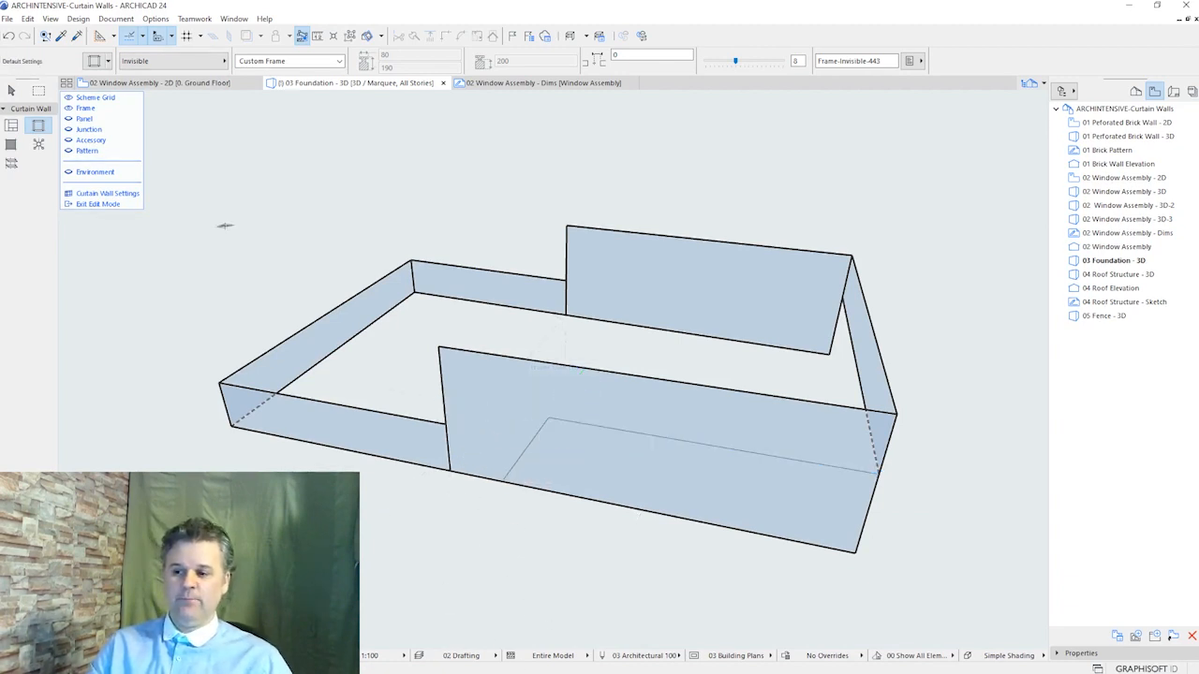
Show the foundation's panels and delete the lower concrete panel enclosed by the invisible frames on the tall front segment
{"action": "left_click", "coordinate": [71, 119]}
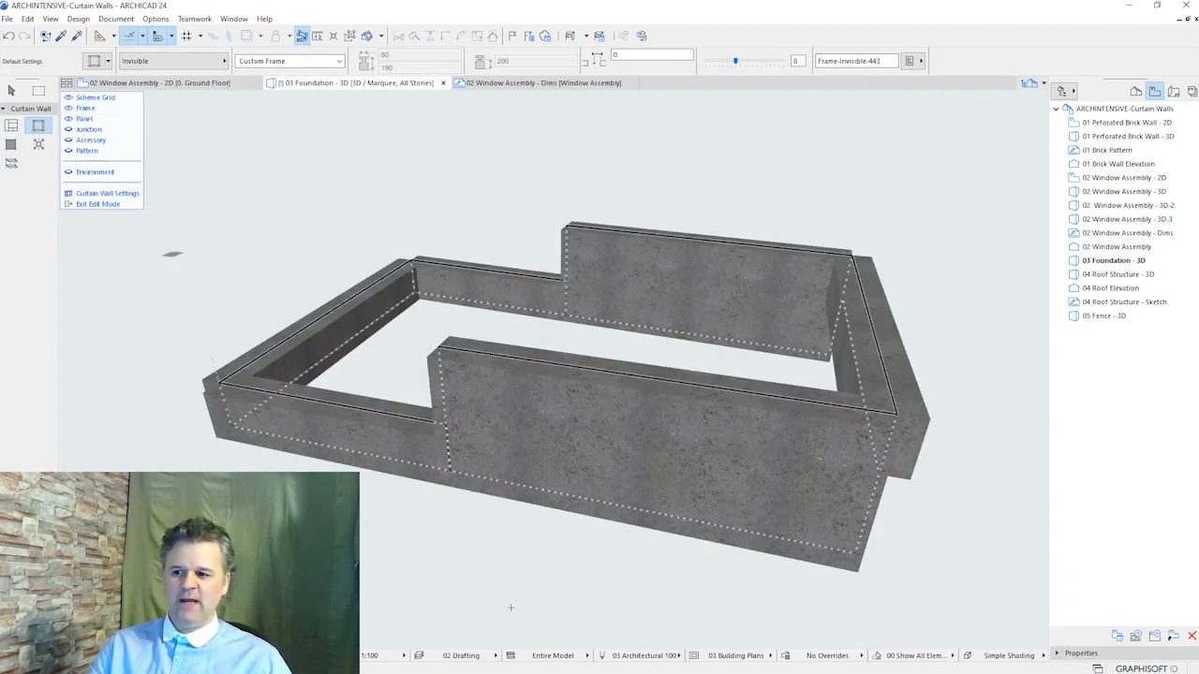
{"action": "left_click", "coordinate": [670, 487]}
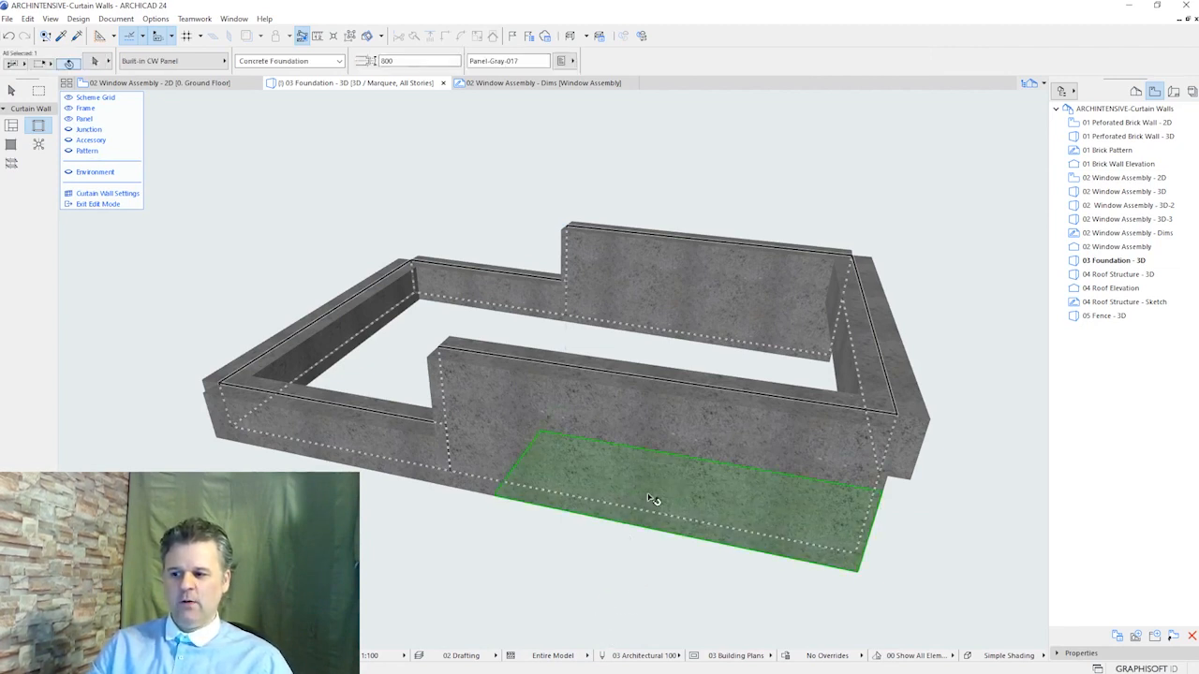
{"action": "left_click", "coordinate": [574, 567]}
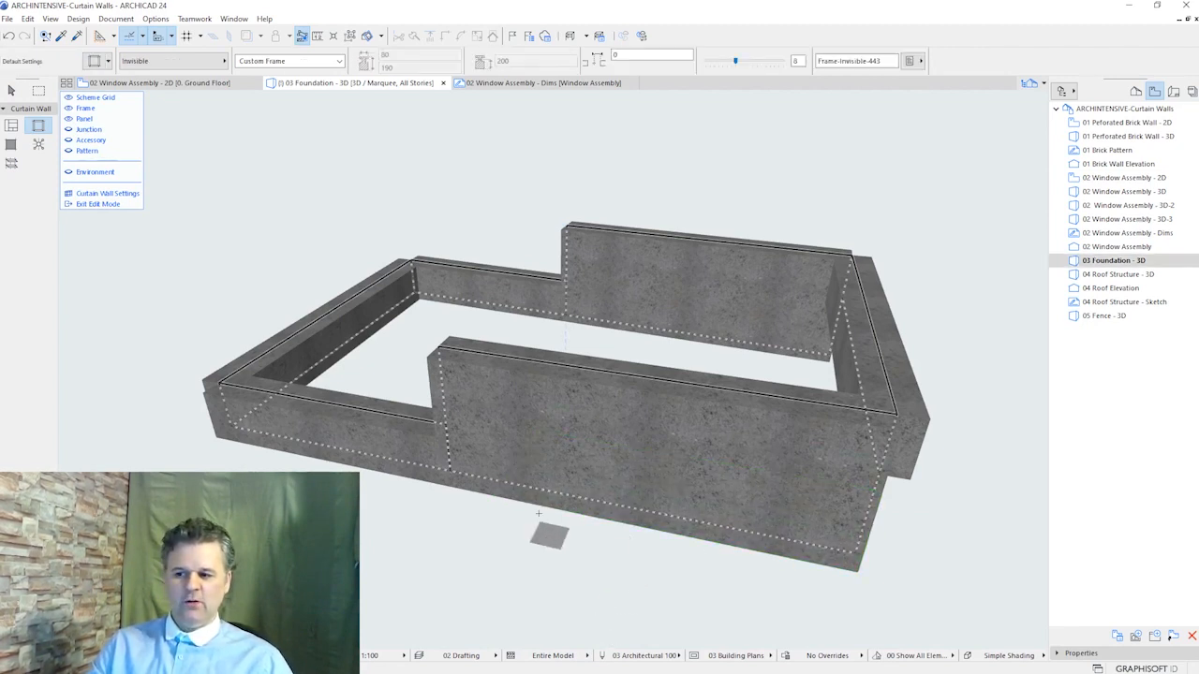
{"action": "left_click", "coordinate": [500, 407]}
{"action": "left_click", "coordinate": [498, 536]}
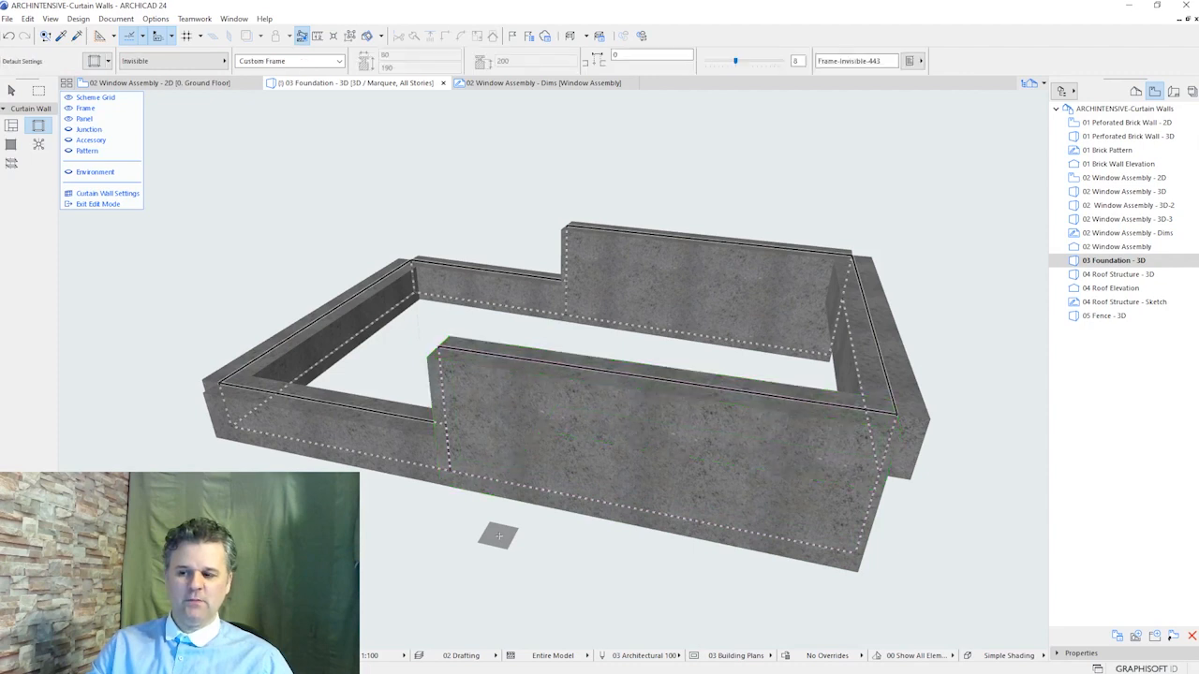
{"action": "left_click", "coordinate": [597, 471]}
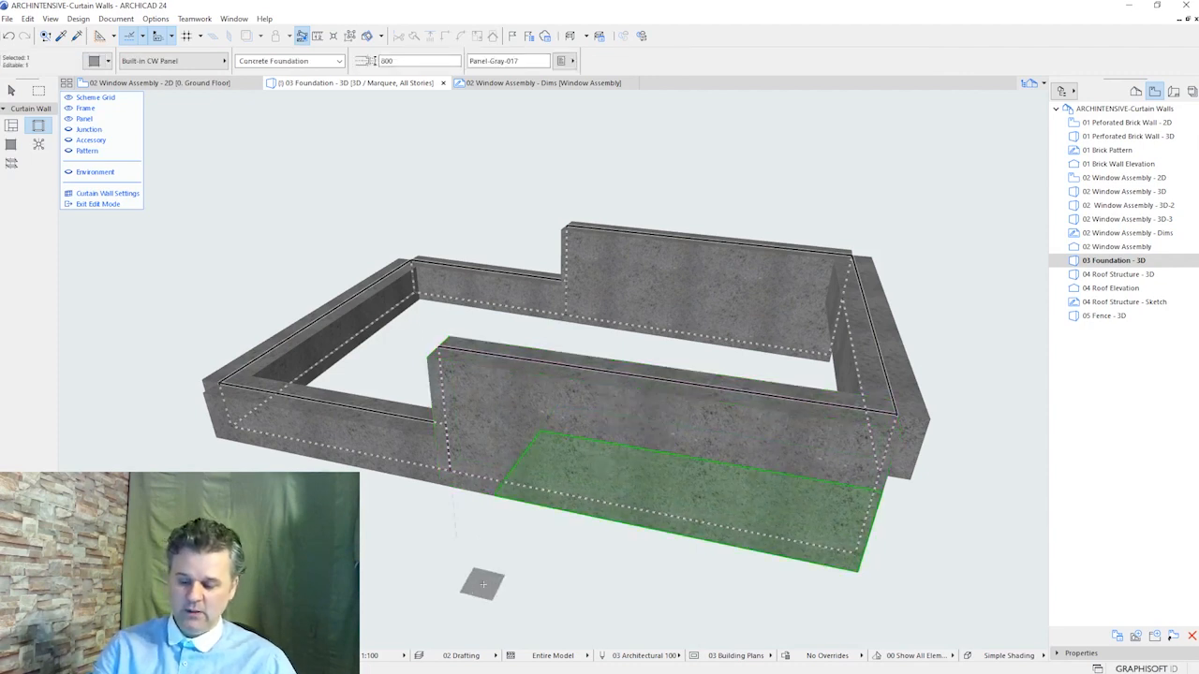
{"action": "key", "text": "Delete"}
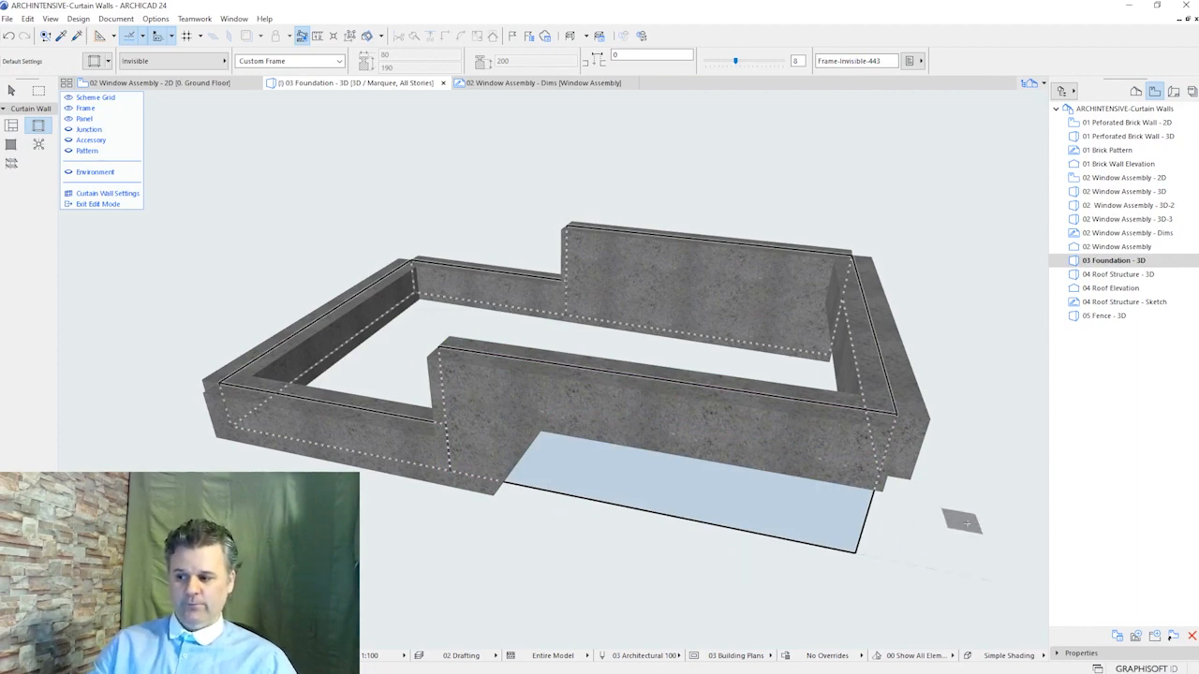
Hide the panels again to expose the scheme of the opposite tall segment
{"action": "middle_click_drag", "start_coordinate": [986, 522], "coordinate": [487, 412], "text": "shift"}
{"action": "left_click", "coordinate": [433, 403]}
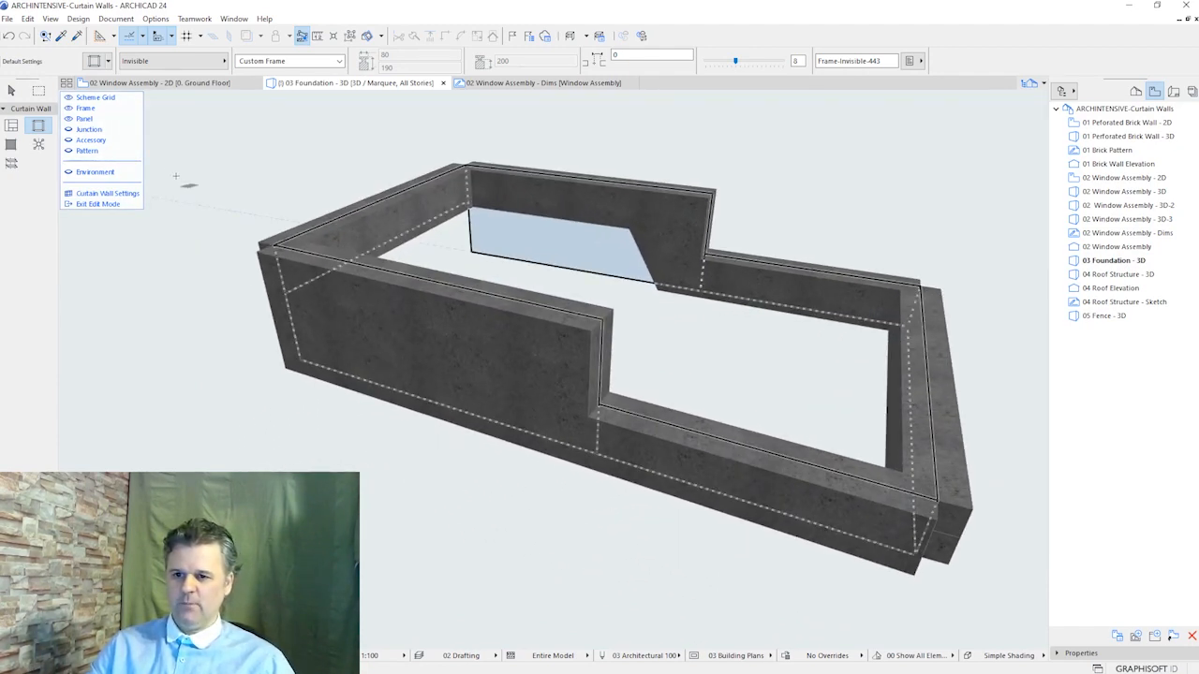
{"action": "left_click", "coordinate": [69, 122]}
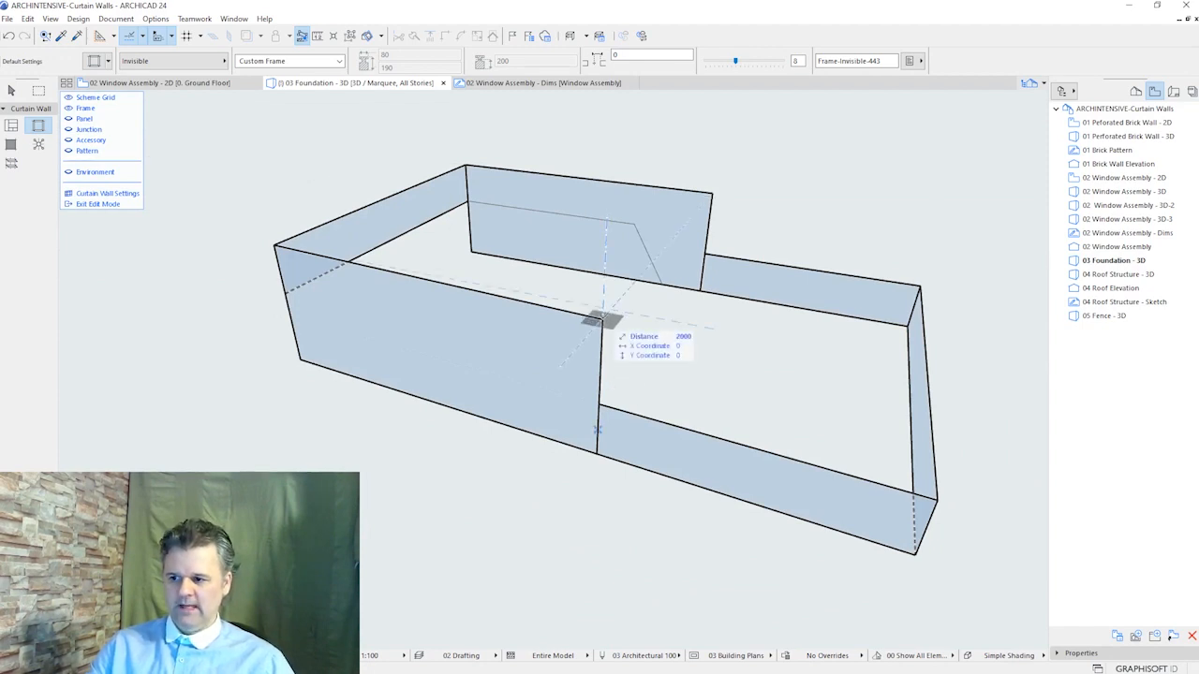
Try to draw an invisible frame across the opposite tall segment, starting 1000 below its top corner at the step
{"action": "left_click", "coordinate": [603, 319]}
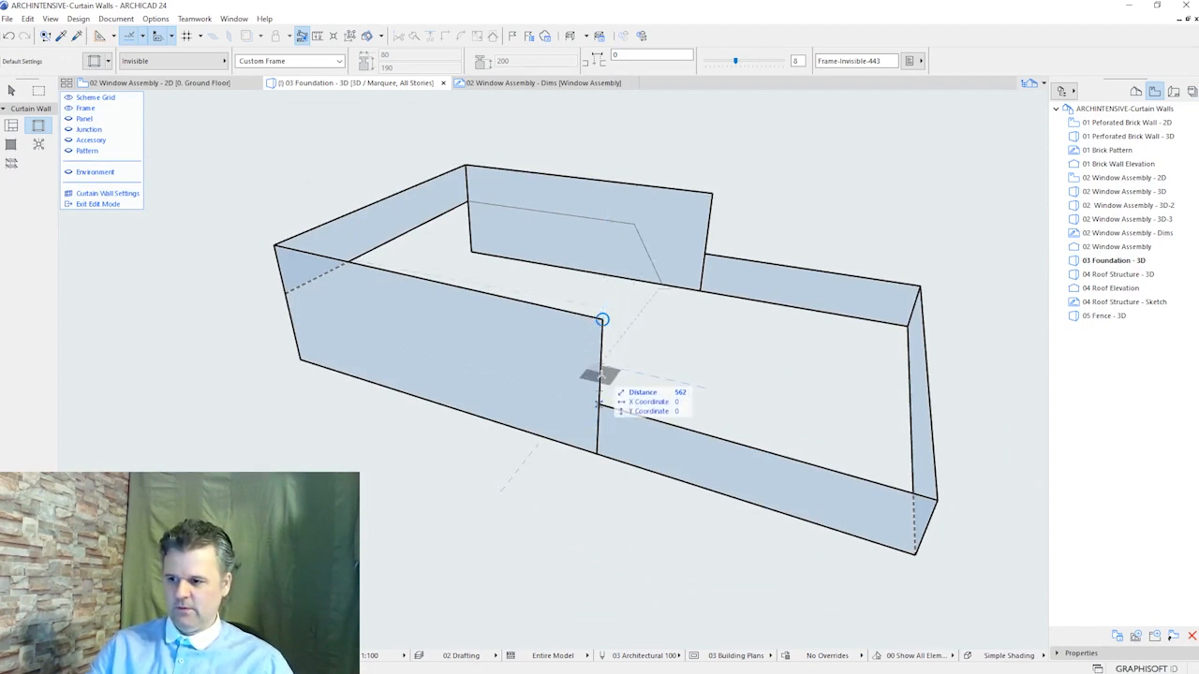
{"action": "key", "text": "Tab"}
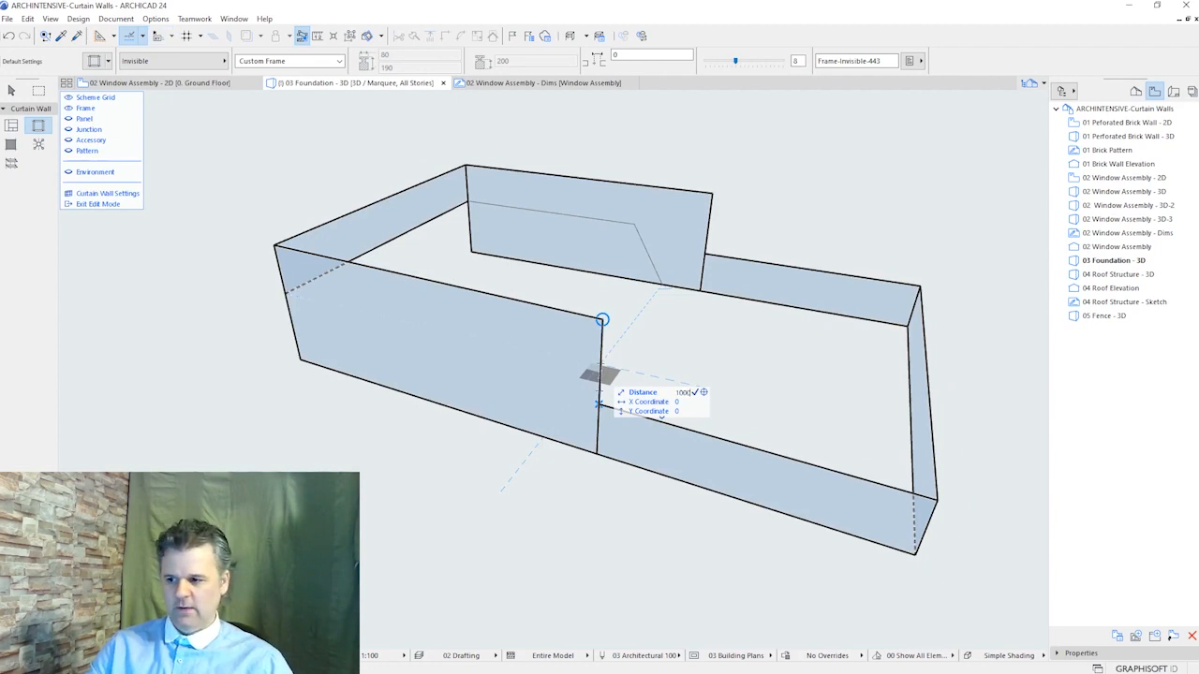
{"action": "key", "text": "Return"}
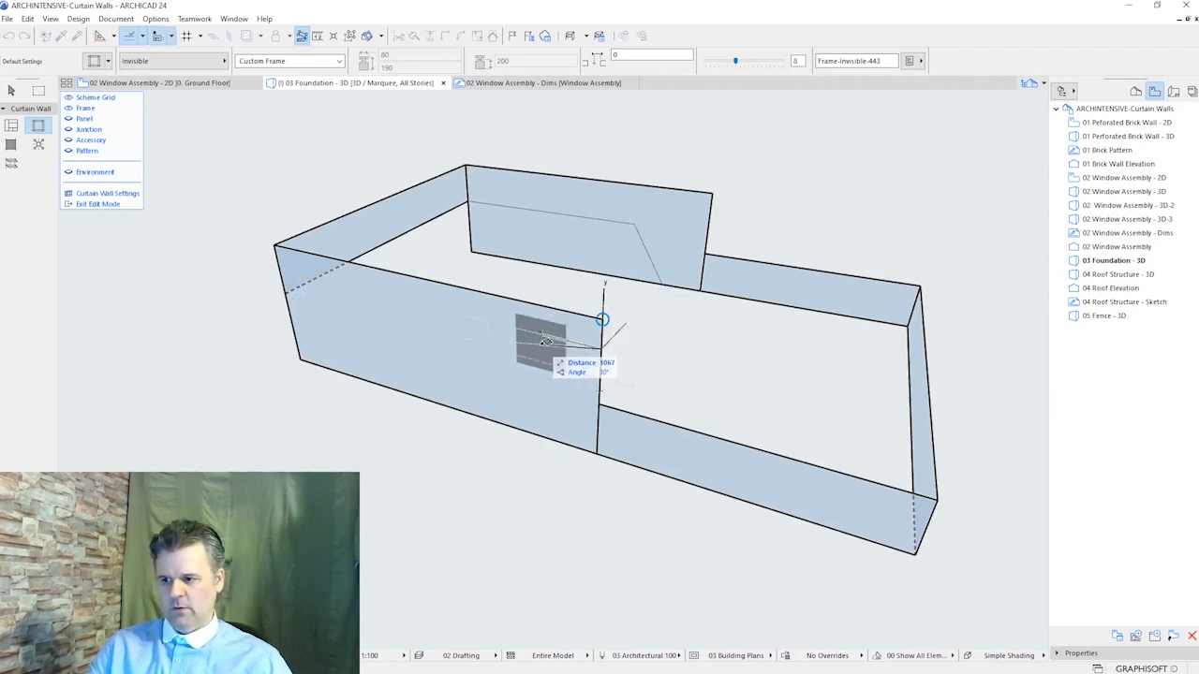
{"action": "left_click", "coordinate": [633, 350]}
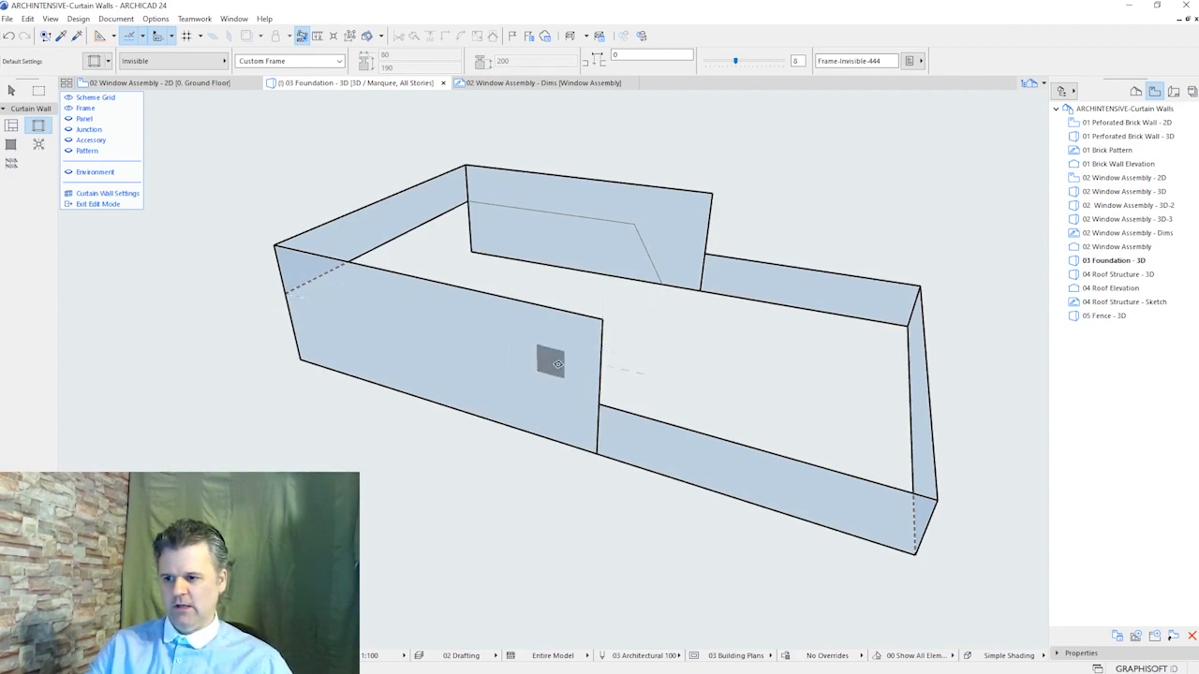
{"action": "left_click", "coordinate": [605, 367]}
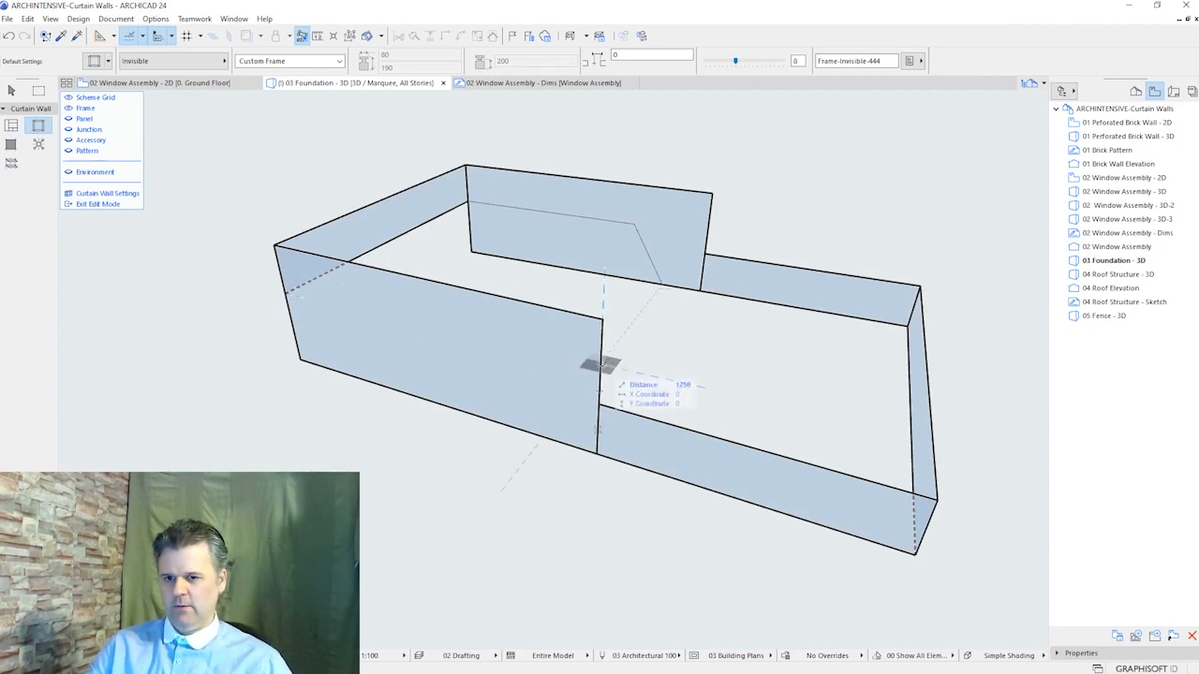
{"action": "left_click", "coordinate": [291, 288]}
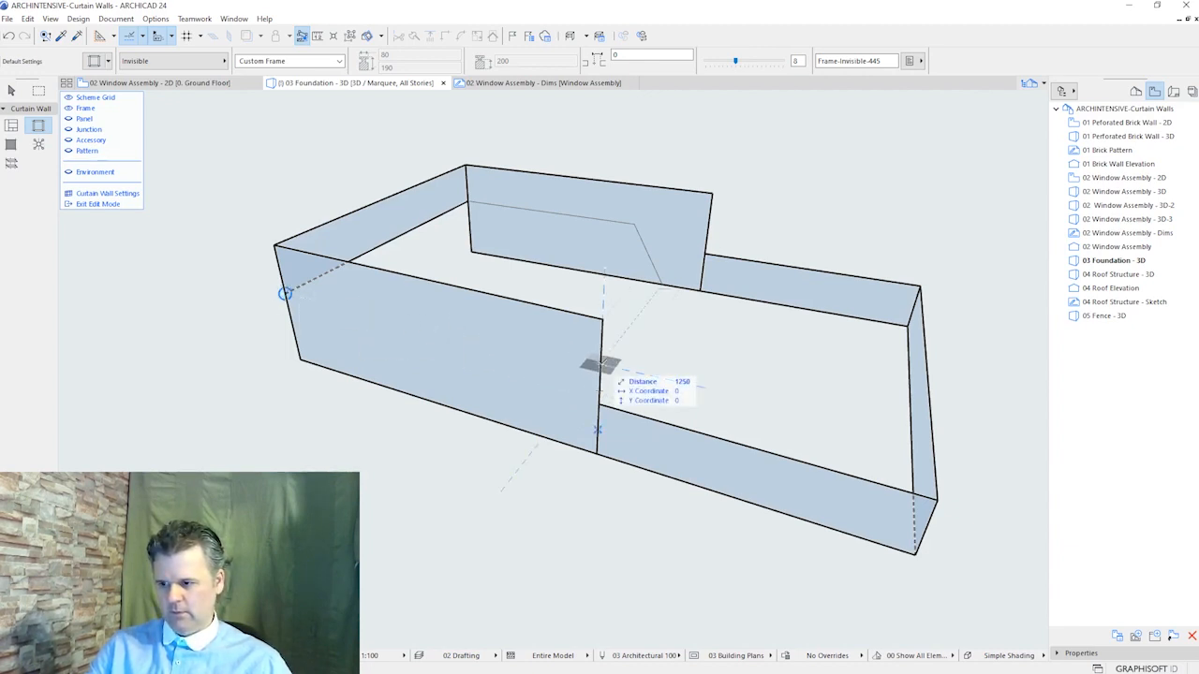
Draw an invisible frame across the opposite tall segment from the step edge to the far edge and realign it horizontally at 180°
{"action": "left_click", "coordinate": [601, 362]}
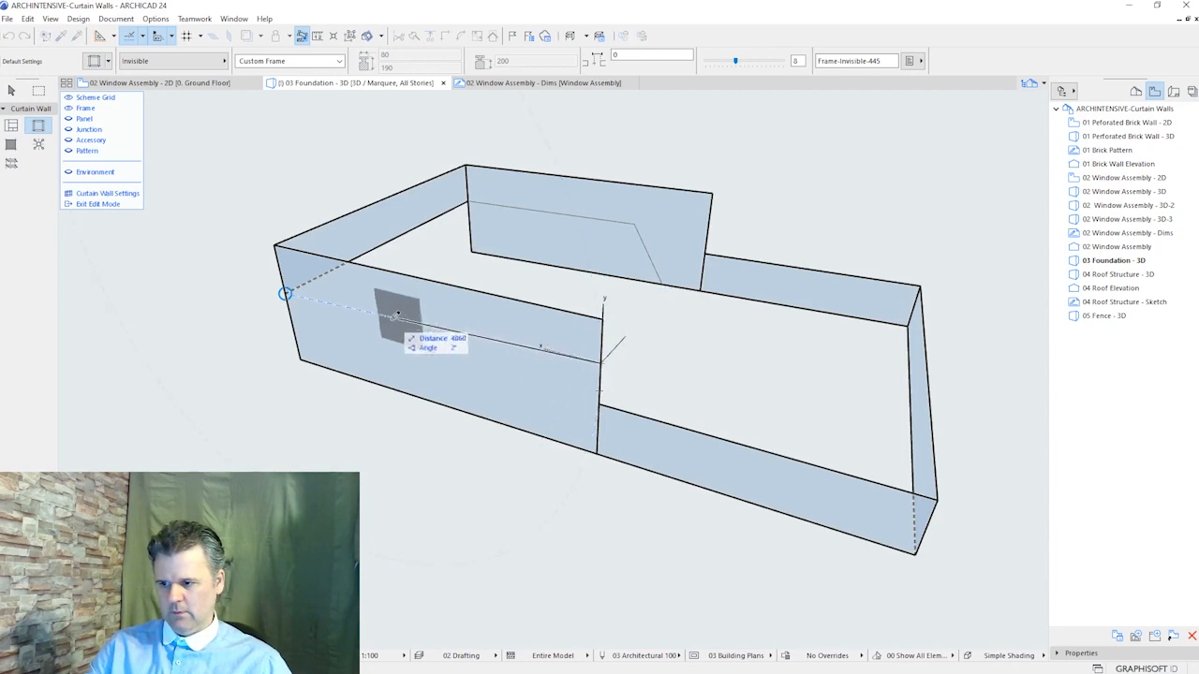
{"action": "left_click", "coordinate": [284, 292]}
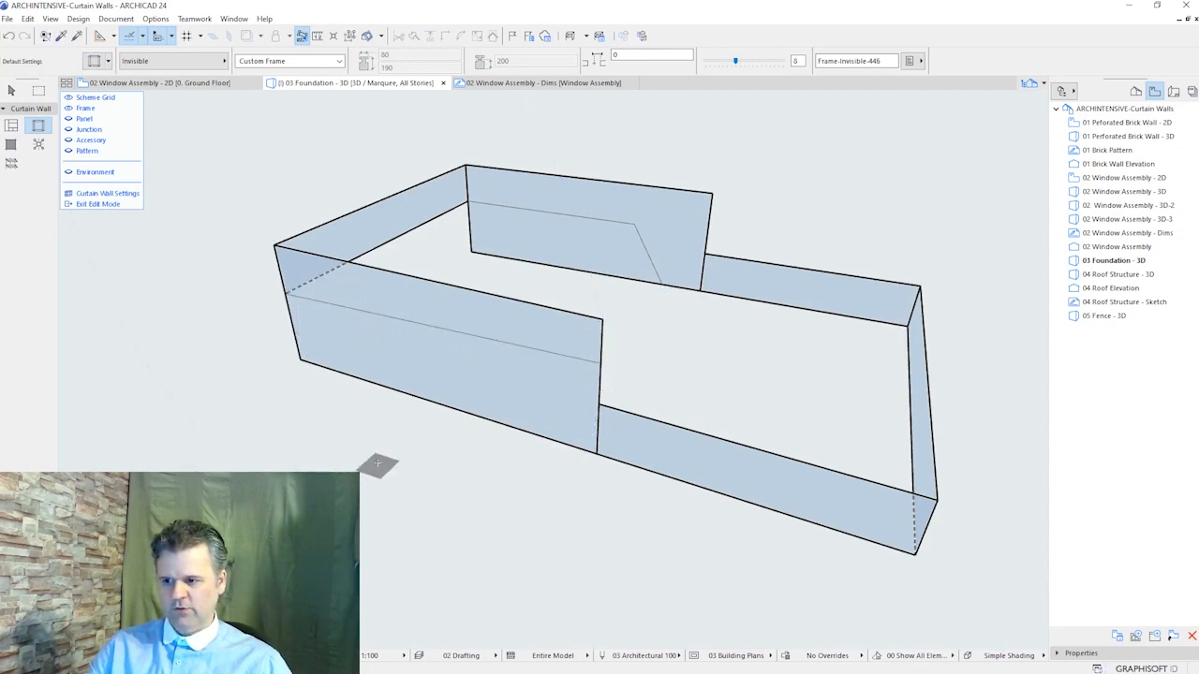
{"action": "left_click", "coordinate": [593, 363], "text": "shift"}
{"action": "left_click", "coordinate": [601, 363]}
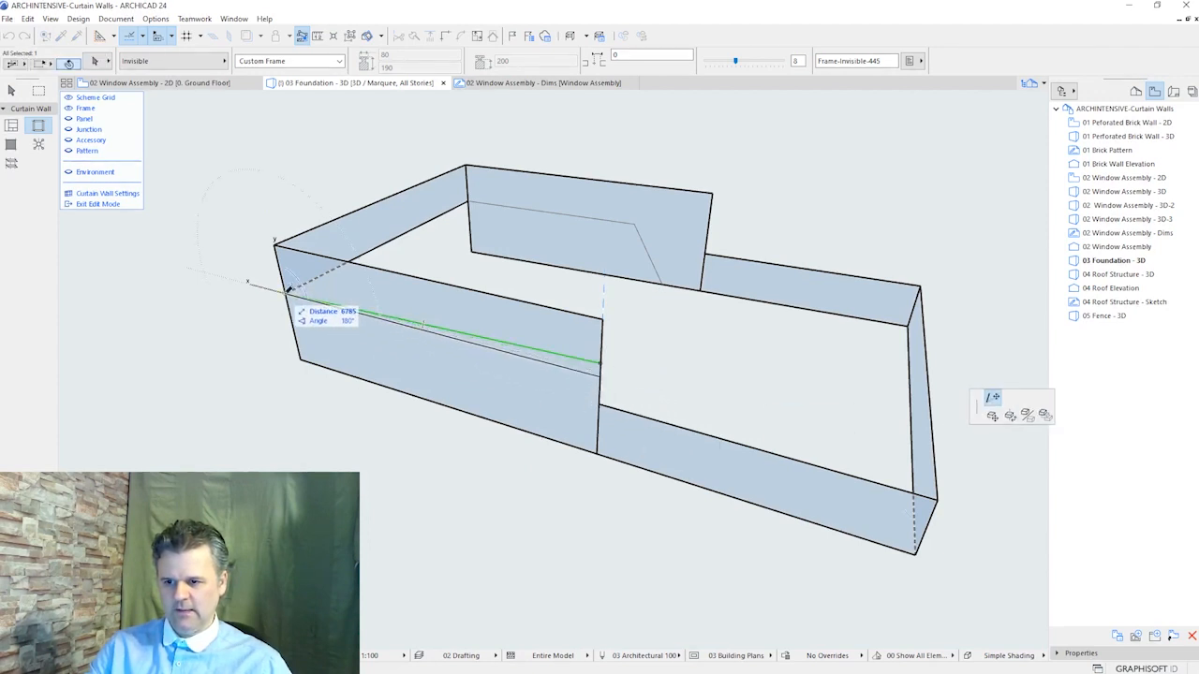
{"action": "left_click", "coordinate": [287, 292]}
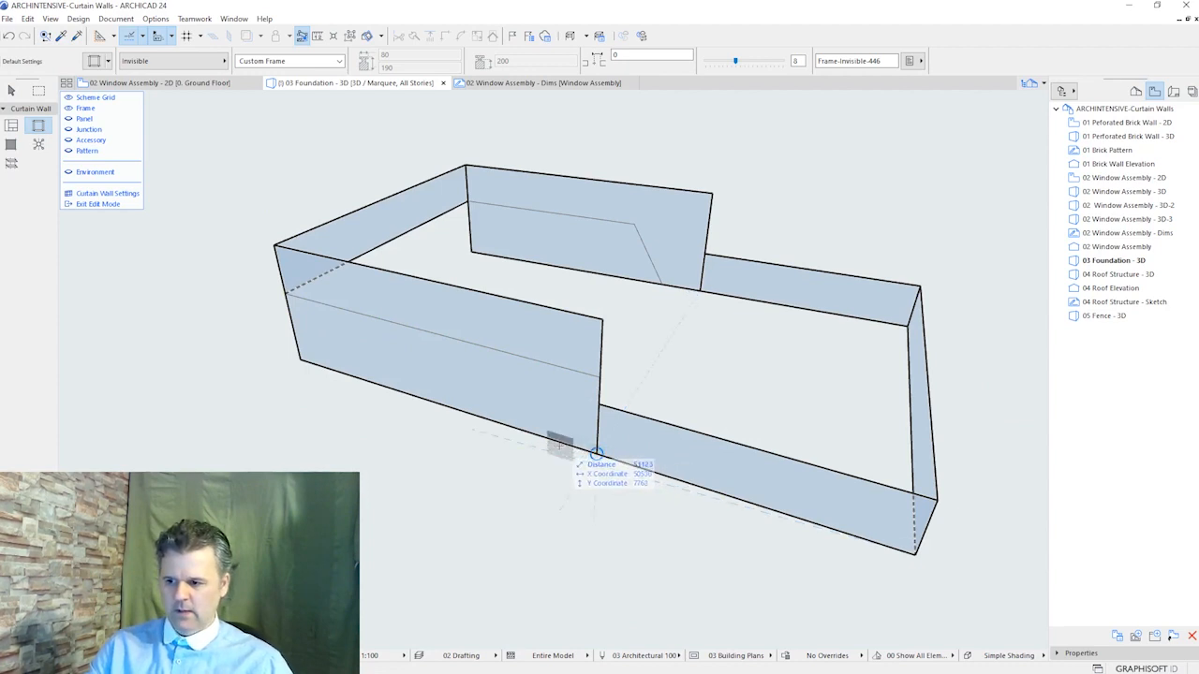
Draw a 120° invisible frame from 1000 along the bottom edge up to the horizontal frame, removing the horizontal piece beside the step
{"action": "mouse_move", "coordinate": [529, 487]}
{"action": "middle_mouse_down", "text": "shift"}
{"action": "mouse_move", "coordinate": [544, 487]}
{"action": "mouse_move", "coordinate": [556, 455]}
{"action": "middle_mouse_up", "text": "shift"}
{"action": "scroll", "coordinate": [571, 434], "scroll_direction": "up", "scroll_amount": 2}
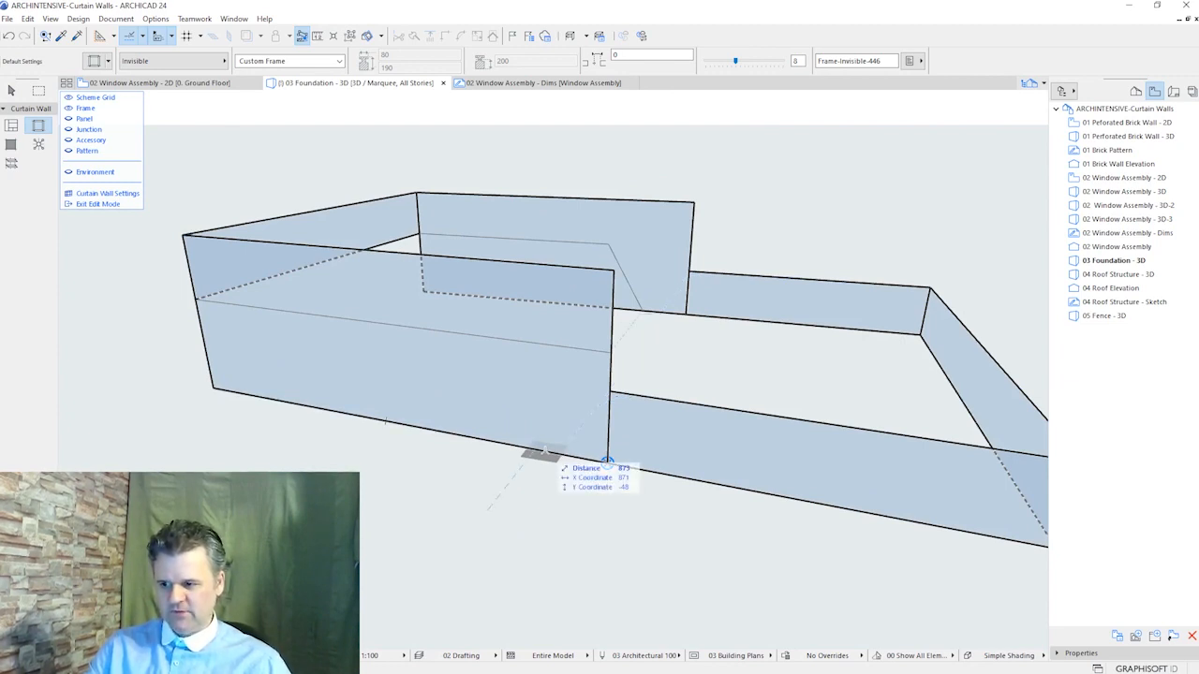
{"action": "key", "text": "Tab"}
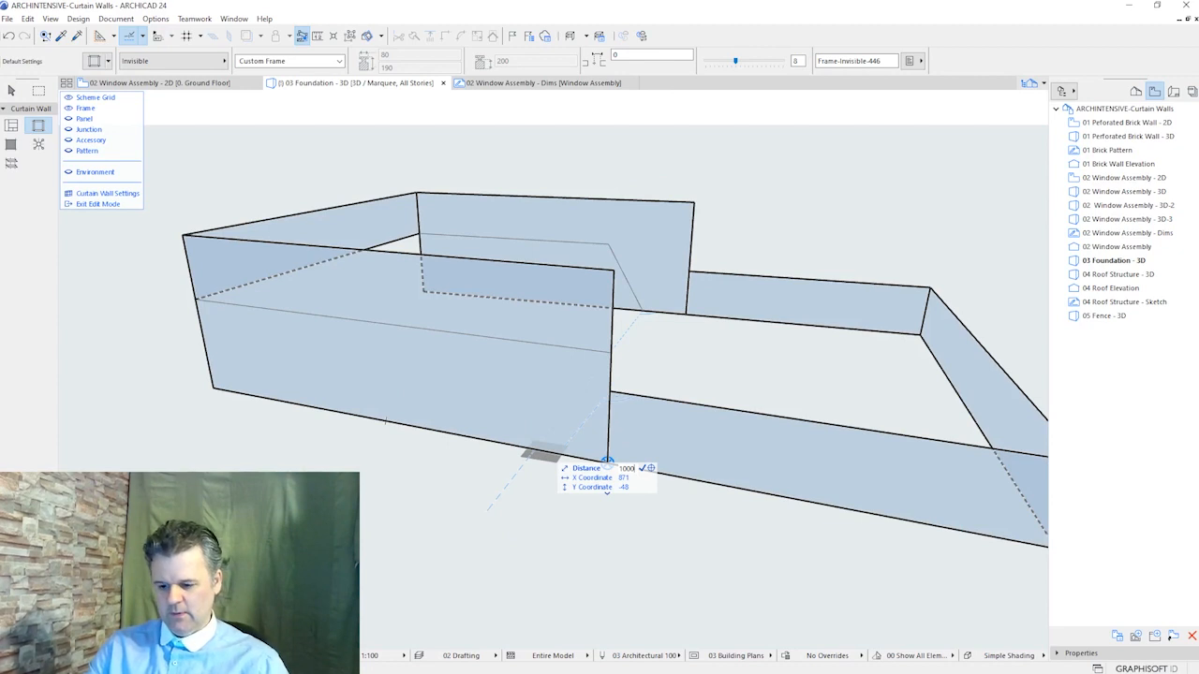
{"action": "key", "text": "Return"}
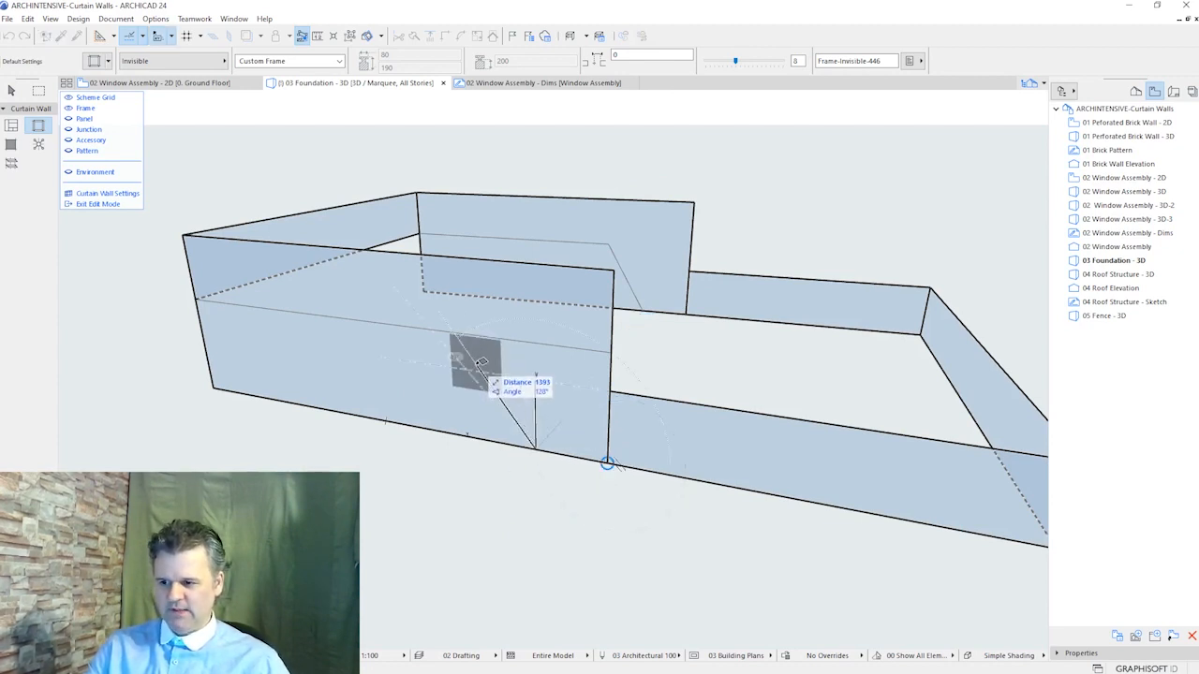
{"action": "key", "text": "Tab"}
{"action": "key", "text": "Tab"}
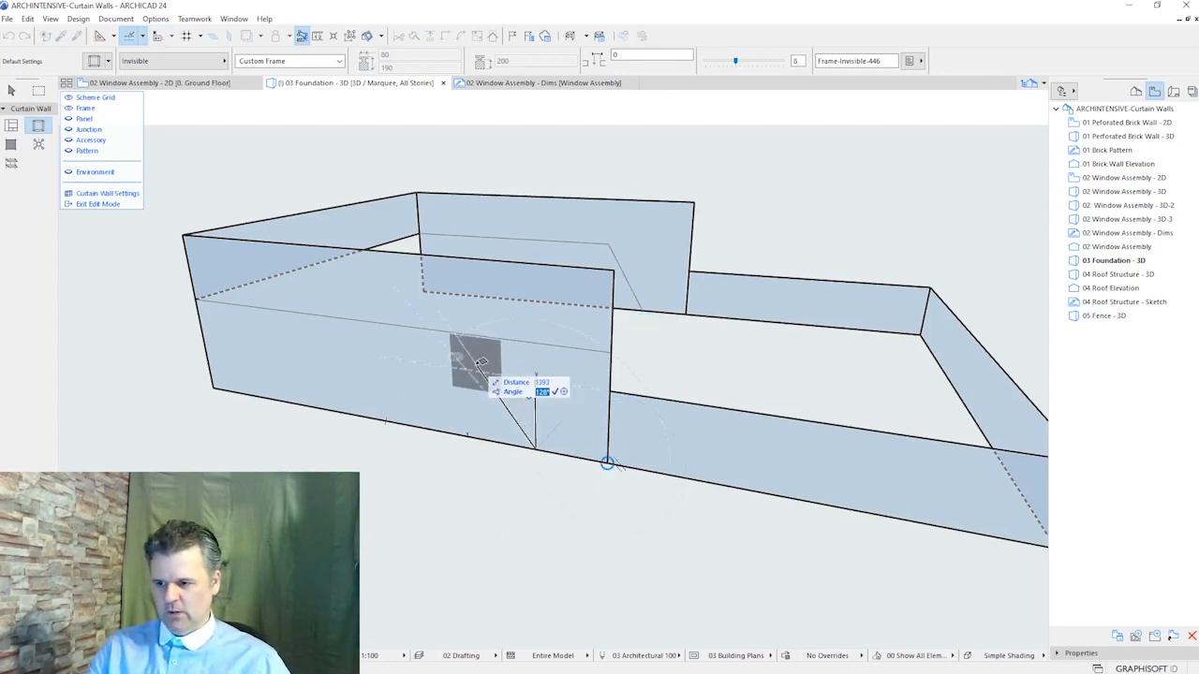
{"action": "type", "text": "120"}
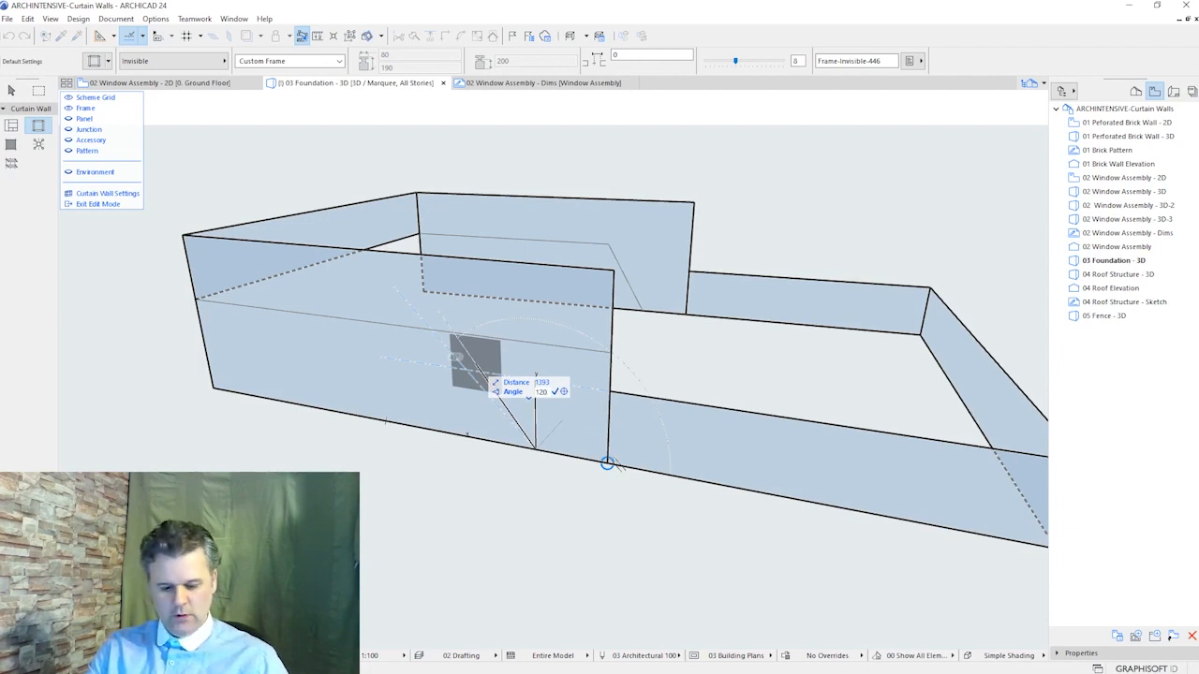
{"action": "key", "text": "Return"}
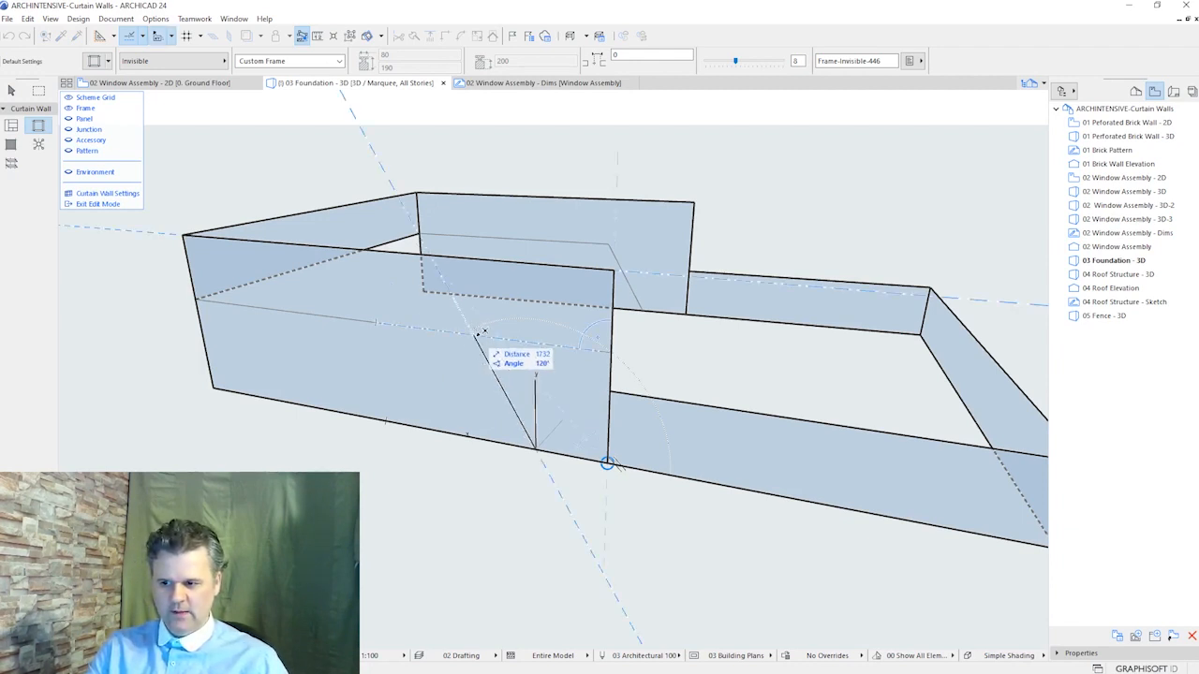
{"action": "left_click", "coordinate": [607, 462]}
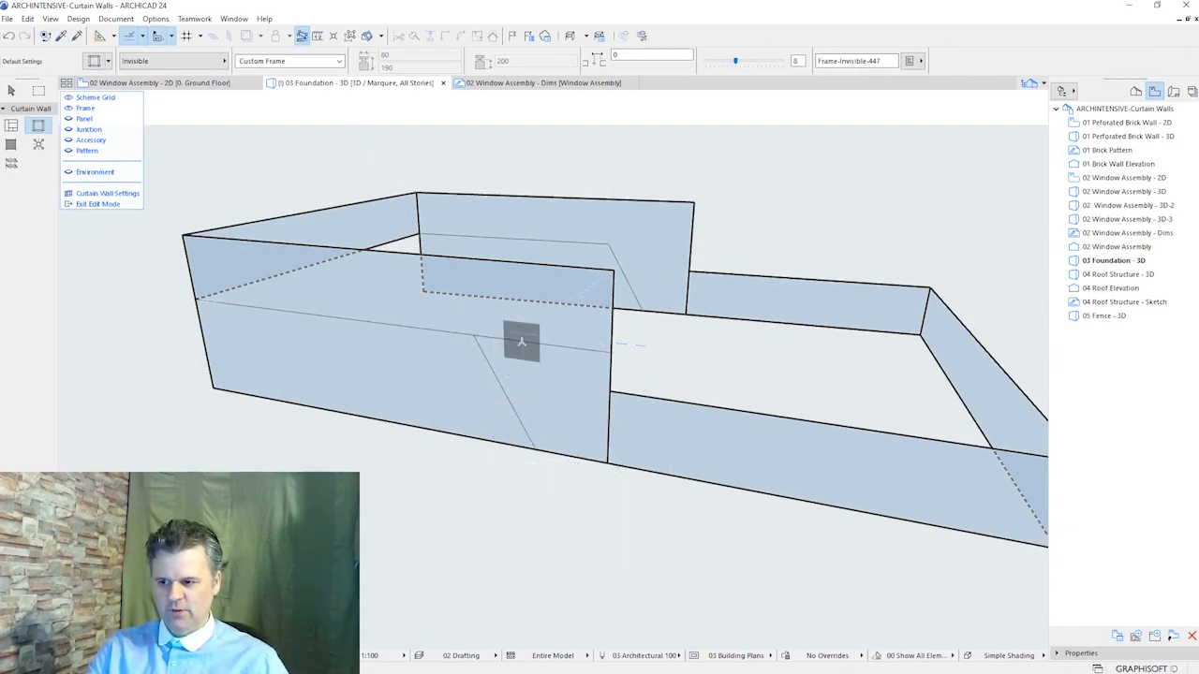
{"action": "key", "text": "Escape"}
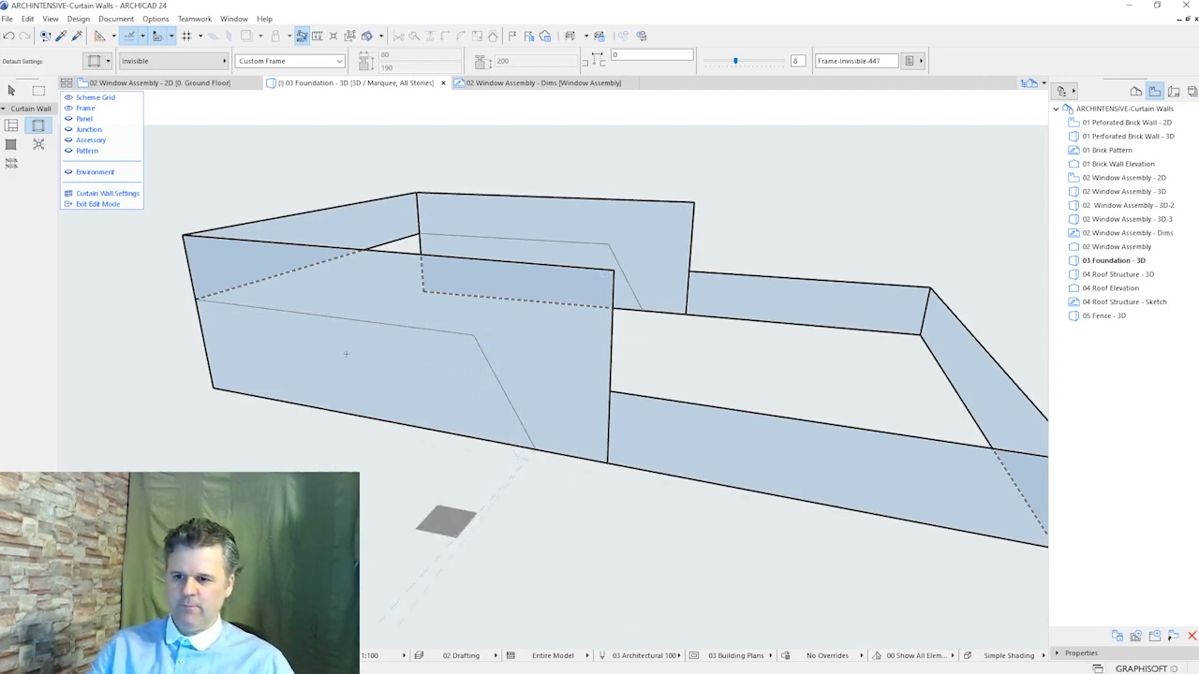
Show the panels and delete the lower concrete panel enclosed by the new frames on this tall segment
{"action": "left_click", "coordinate": [89, 120]}
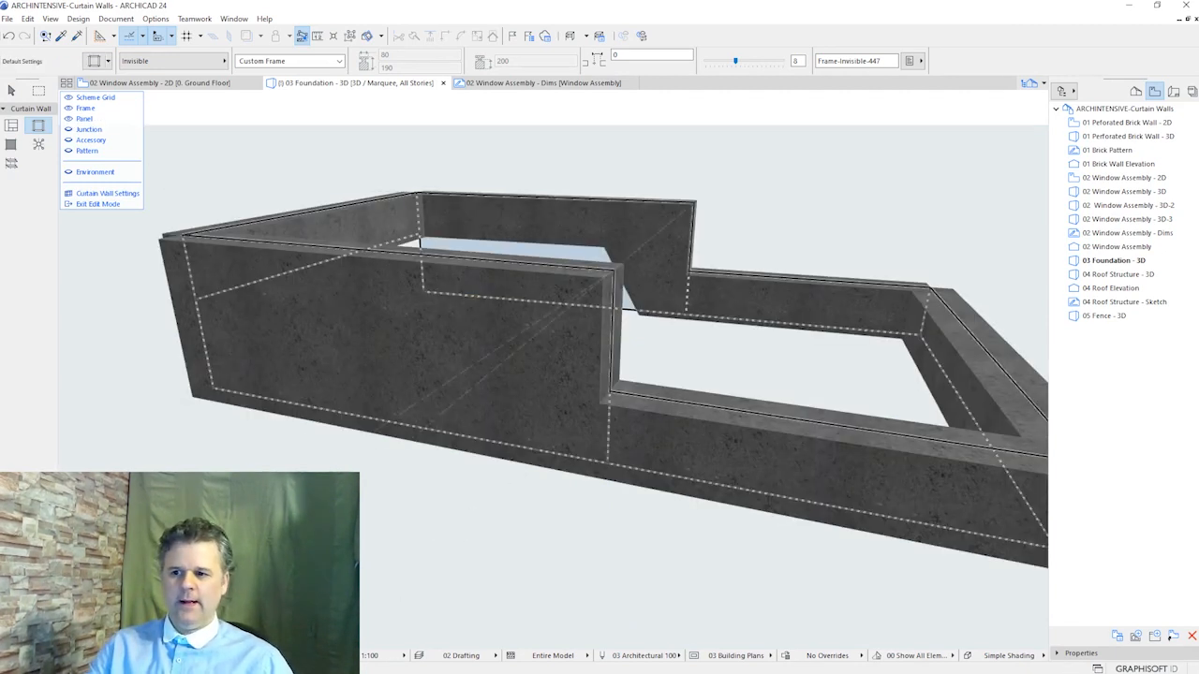
{"action": "left_click", "coordinate": [315, 383]}
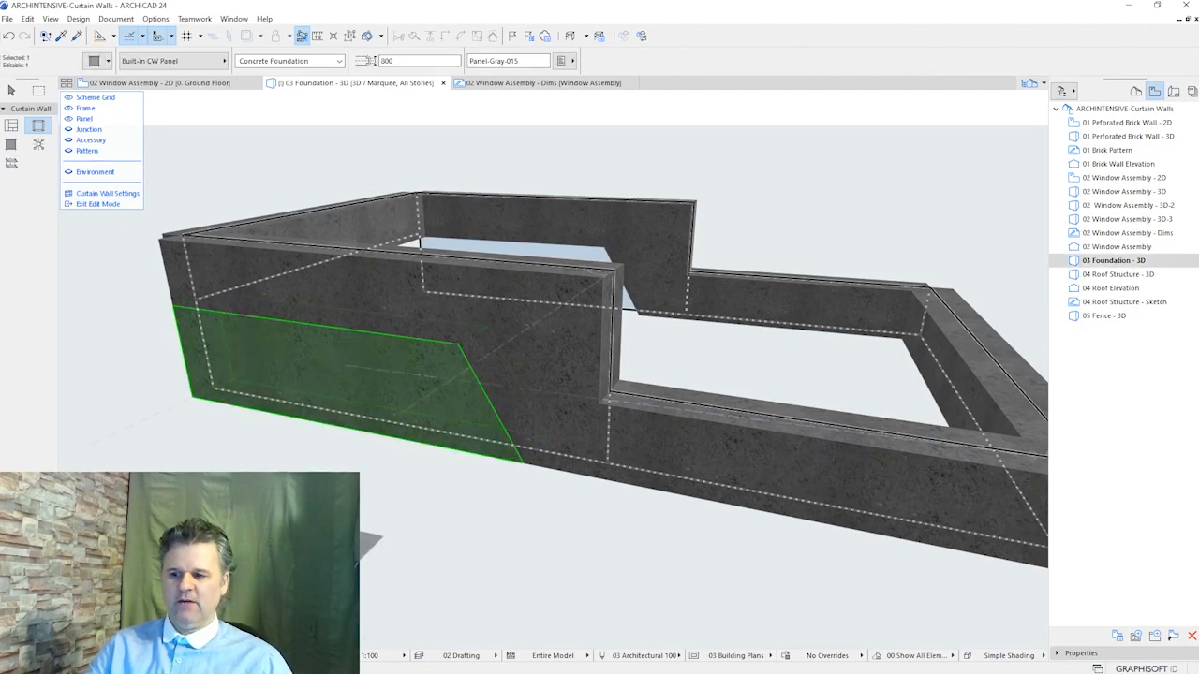
{"action": "key", "text": "Delete"}
{"action": "scroll", "coordinate": [509, 549], "scroll_direction": "down", "scroll_amount": 2}
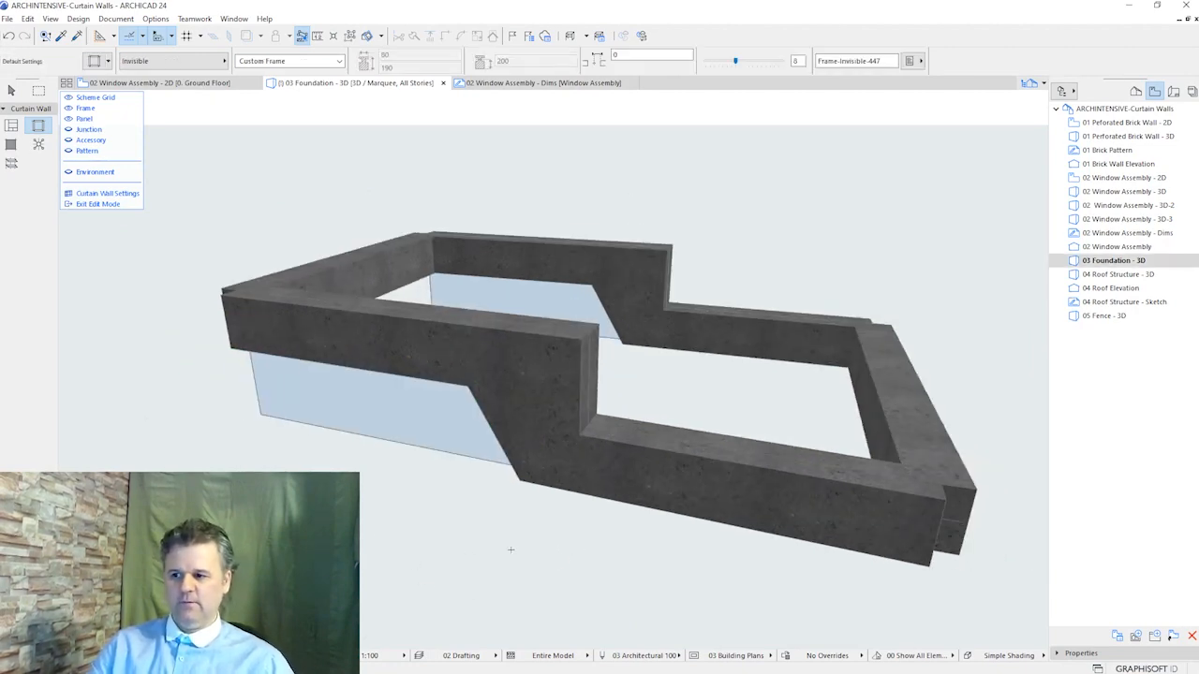
{"action": "mouse_move", "coordinate": [509, 549]}
{"action": "middle_mouse_down", "text": "shift"}
{"action": "mouse_move", "coordinate": [570, 550]}
{"action": "mouse_move", "coordinate": [531, 565]}
{"action": "mouse_move", "coordinate": [499, 558]}
{"action": "middle_mouse_up", "text": "shift"}
Switch to the Arrow tool and hide the panels and scheme grid, showing only the foundation's frames
{"action": "left_click", "coordinate": [11, 90]}
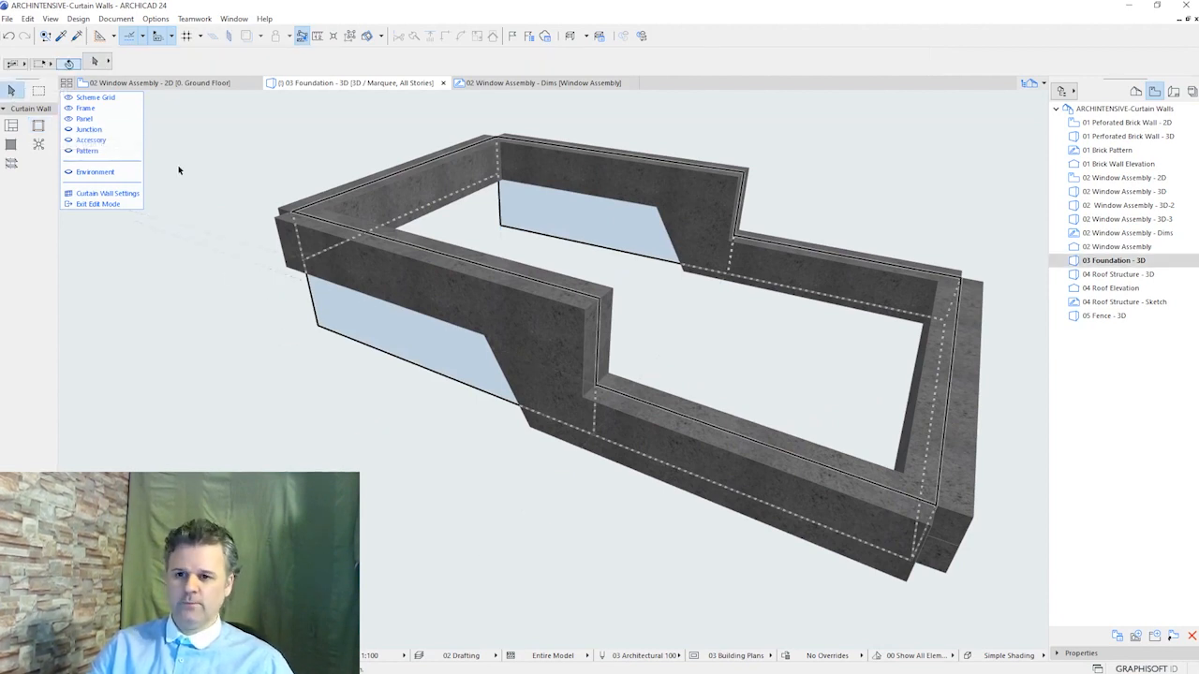
{"action": "left_click", "coordinate": [68, 122]}
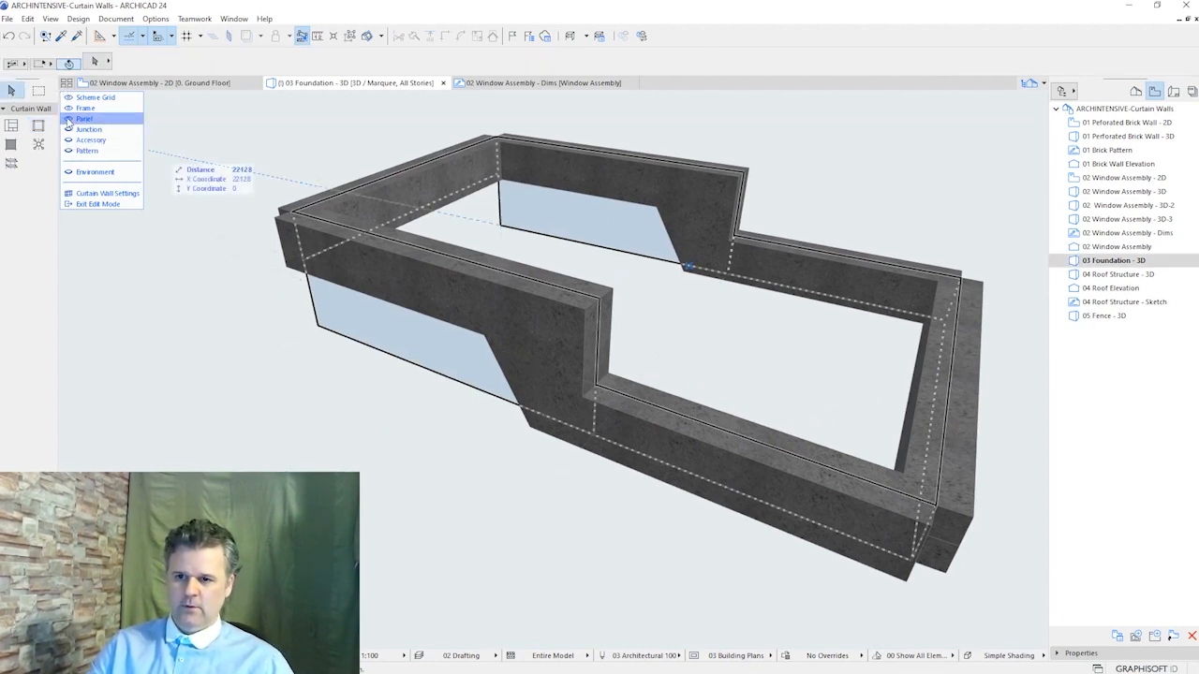
{"action": "left_click", "coordinate": [71, 97]}
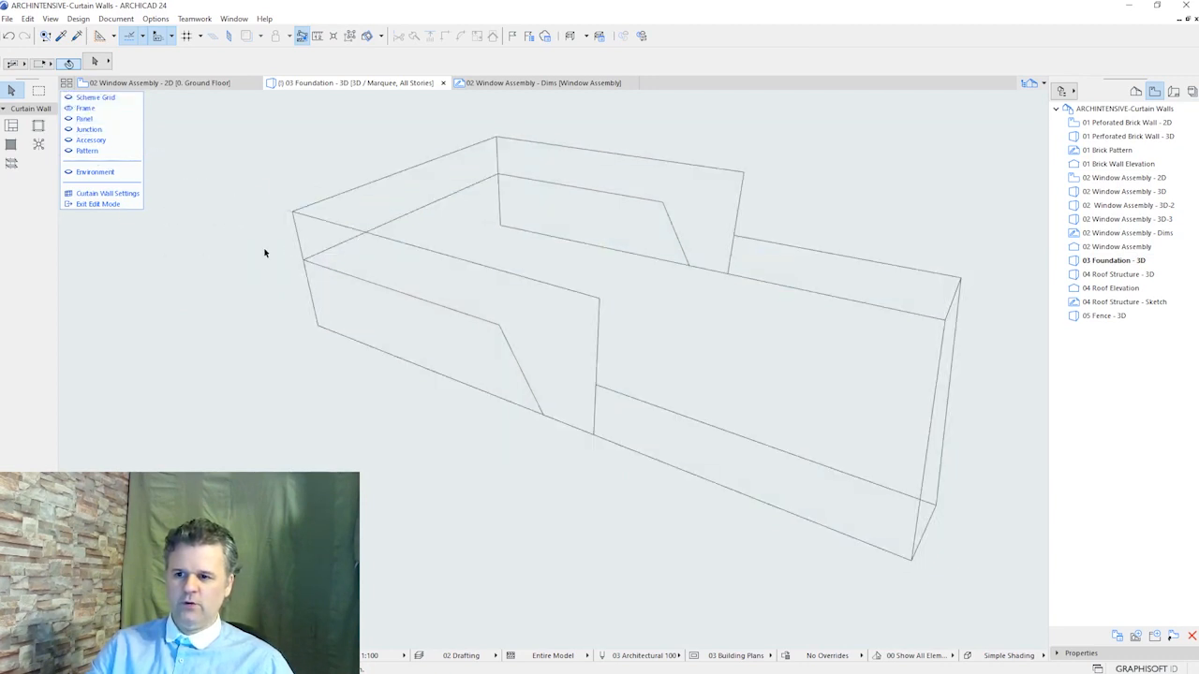
Apply the Foundation Corner - 800 mm frame favorite to the short vertical frames at all four corners of the foundation
{"action": "left_click", "coordinate": [300, 233]}
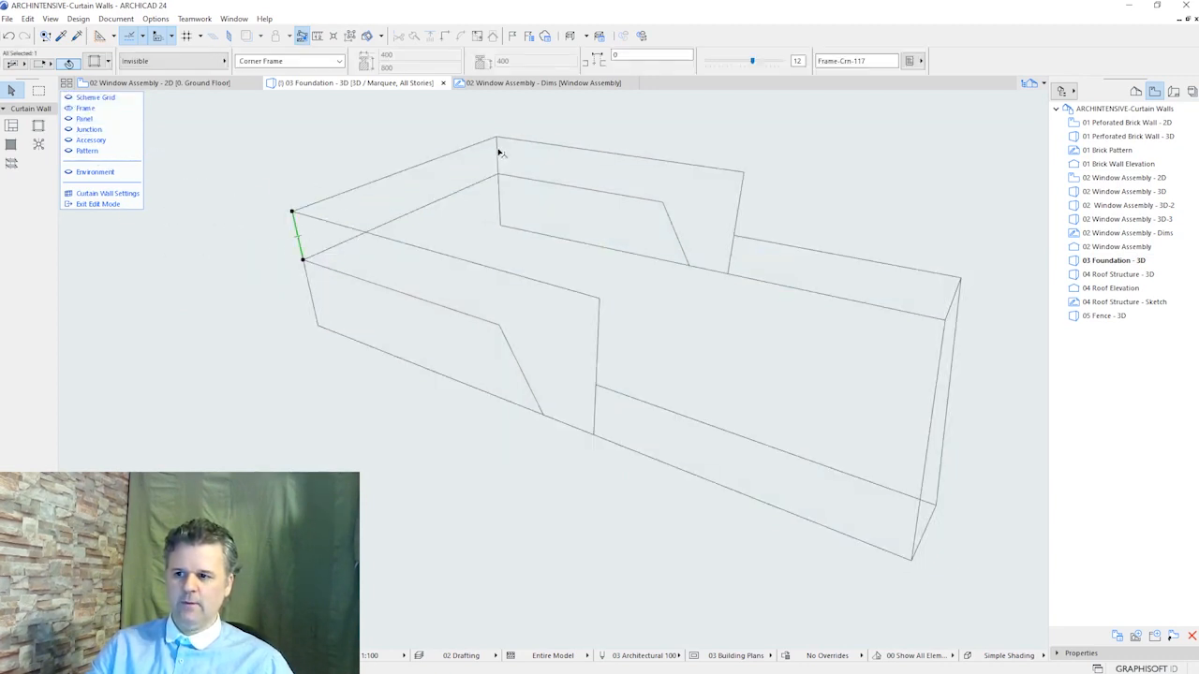
{"action": "left_click", "coordinate": [923, 540], "text": "shift"}
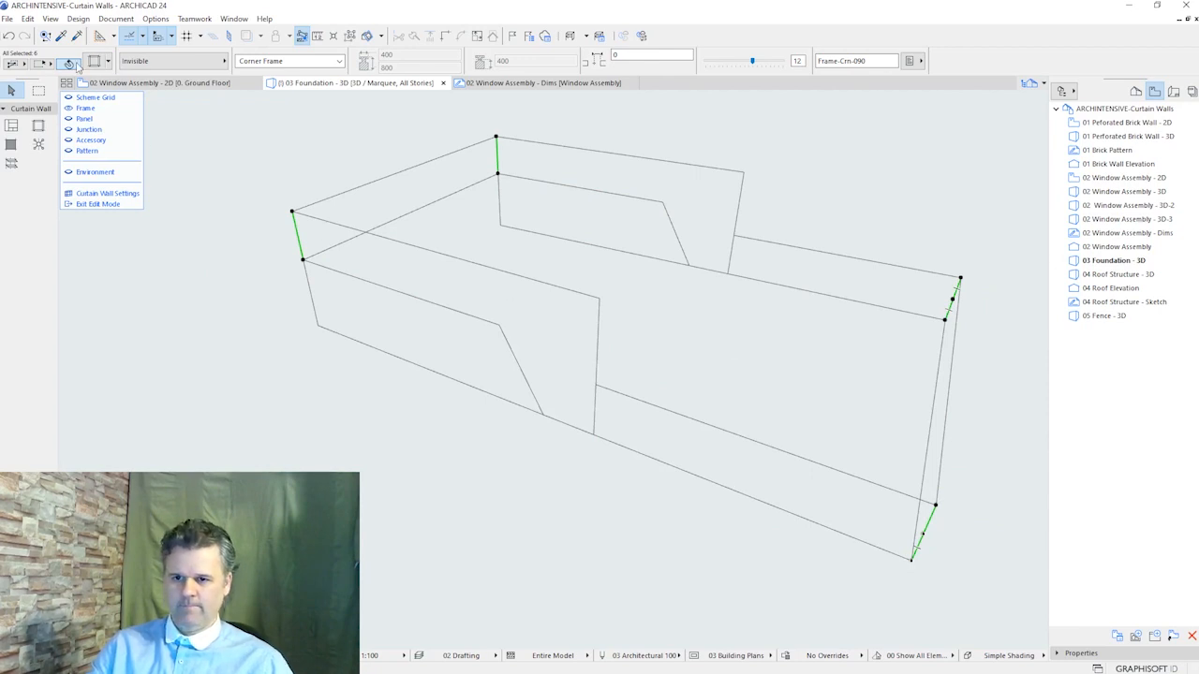
{"action": "left_click", "coordinate": [109, 62]}
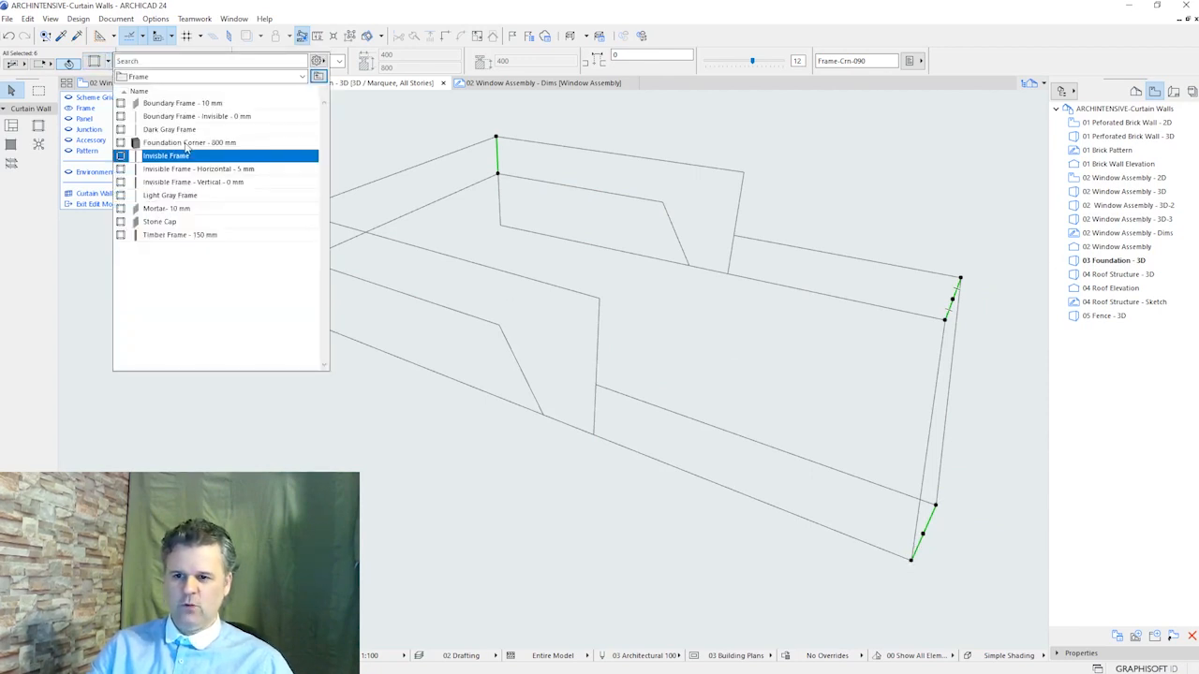
{"action": "left_click", "coordinate": [185, 146]}
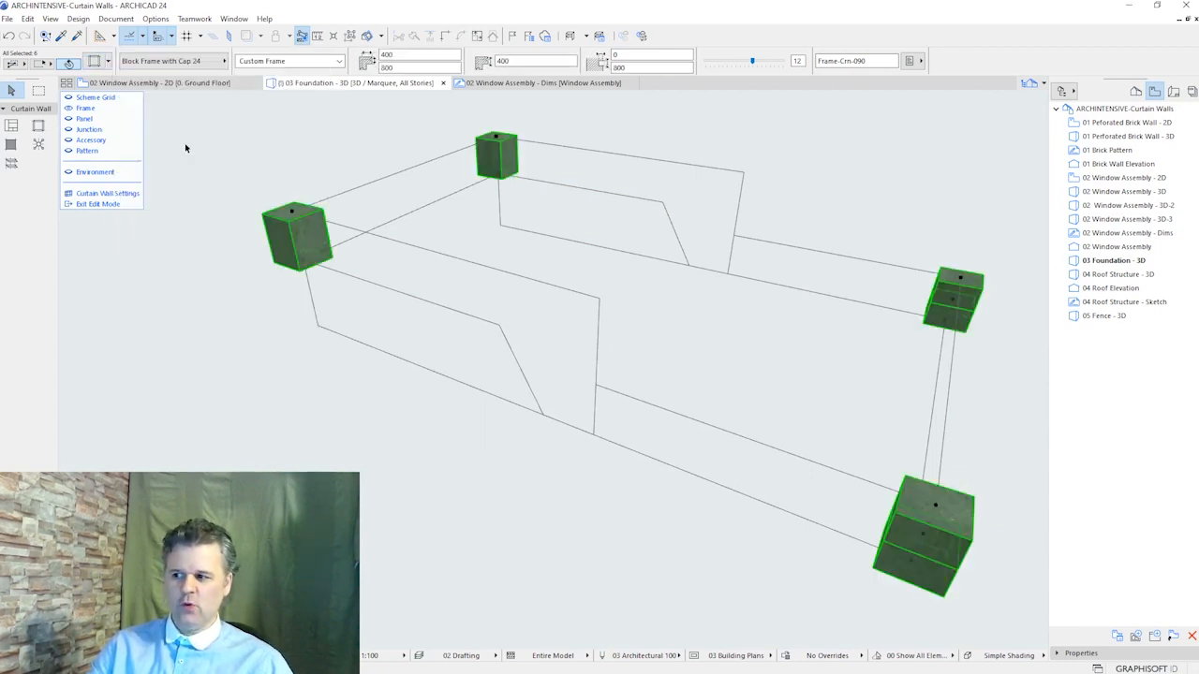
{"action": "left_click", "coordinate": [391, 463]}
Review the Block Frame with Cap geometry settings of the front corner block at the higher end of the foundation
{"action": "left_click", "coordinate": [281, 244]}
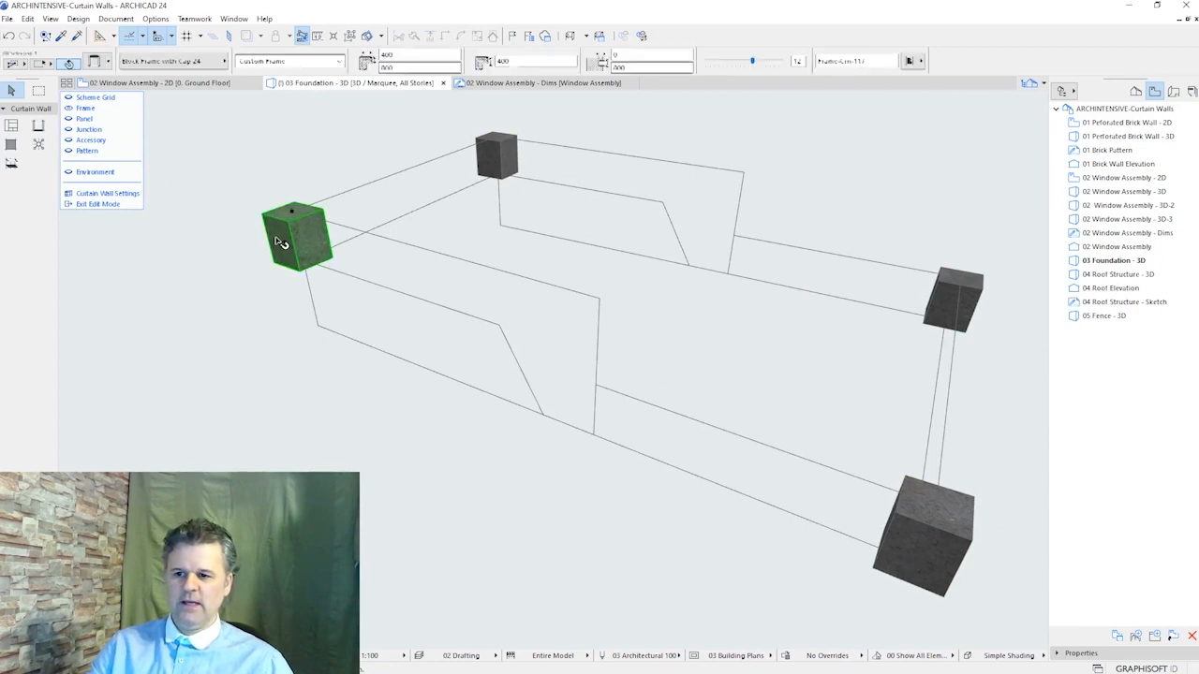
{"action": "key", "text": "ctrl+t"}
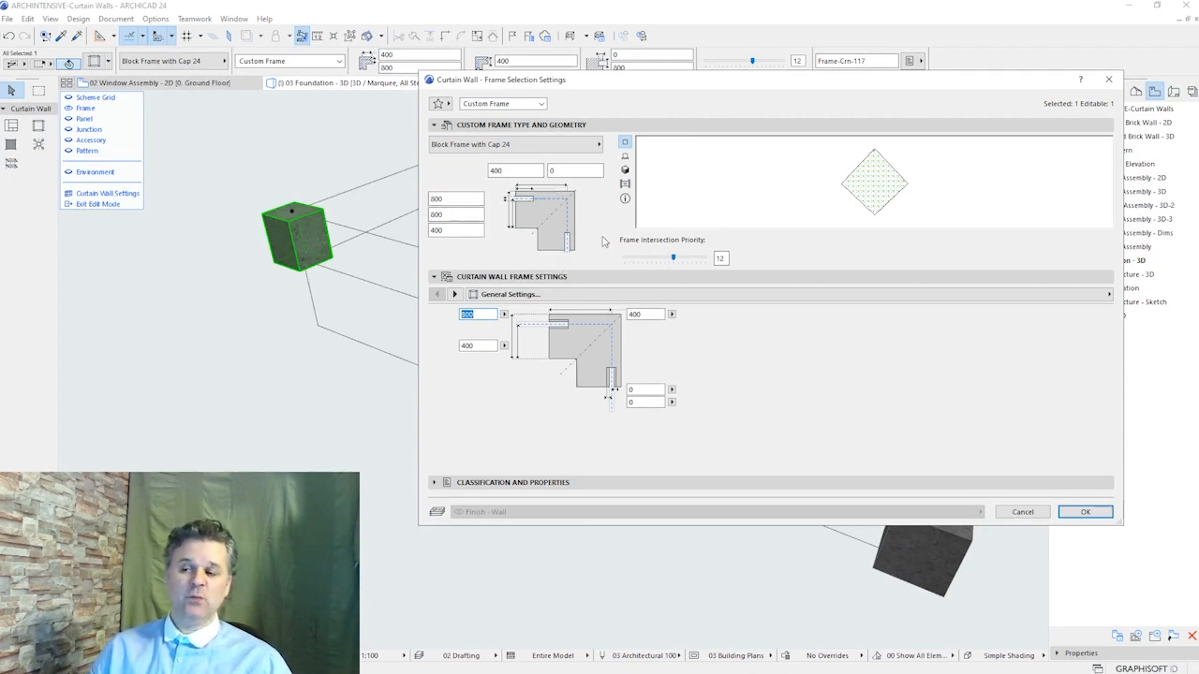
{"action": "left_click", "coordinate": [1084, 513]}
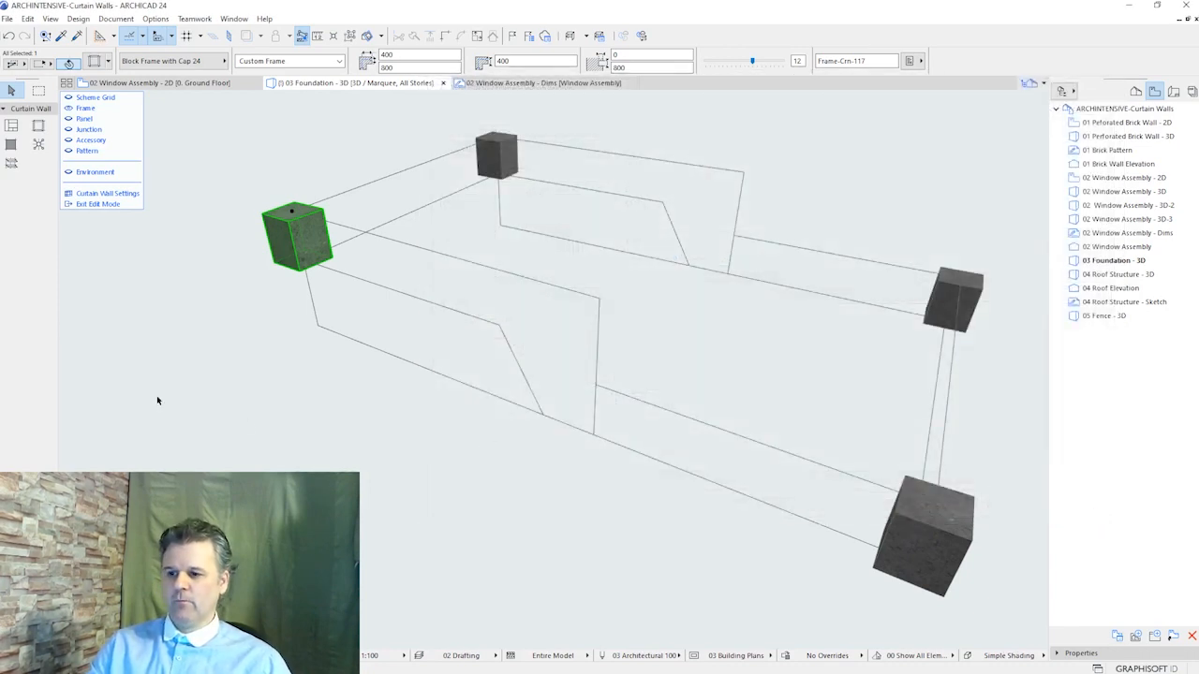
Show the foundation's panels again and inspect how the concrete panels and the corner blocks fit together from several angles
{"action": "left_click", "coordinate": [69, 119]}
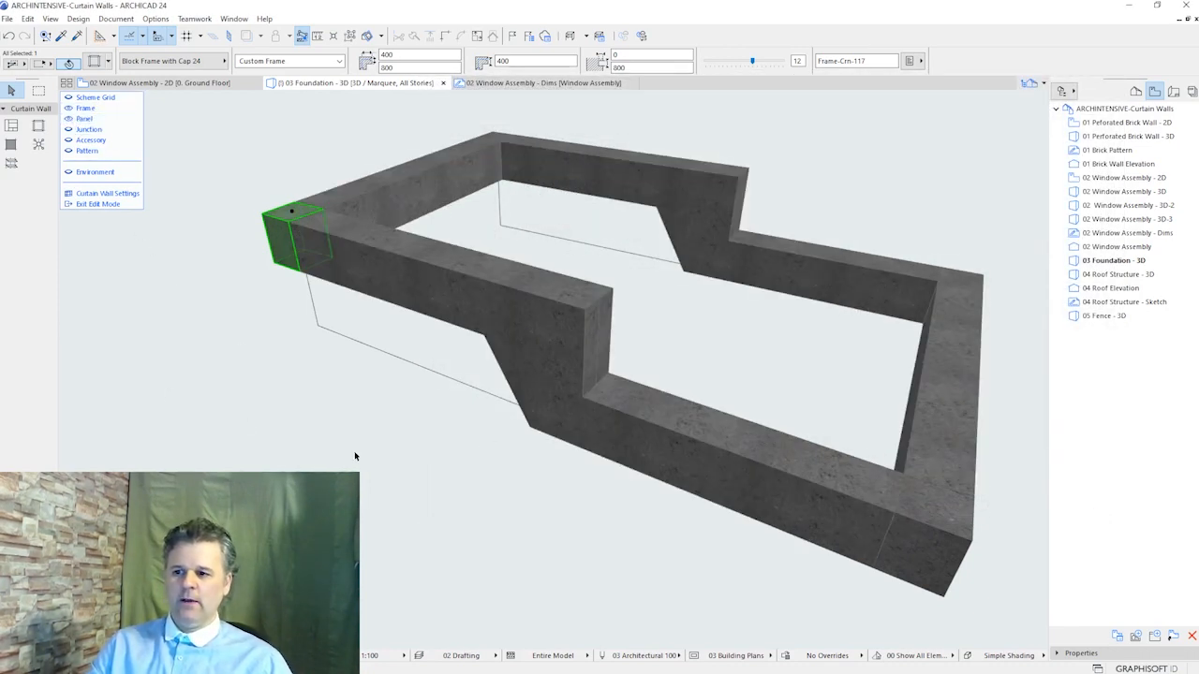
{"action": "middle_click_drag", "start_coordinate": [406, 496], "coordinate": [473, 540], "text": "shift"}
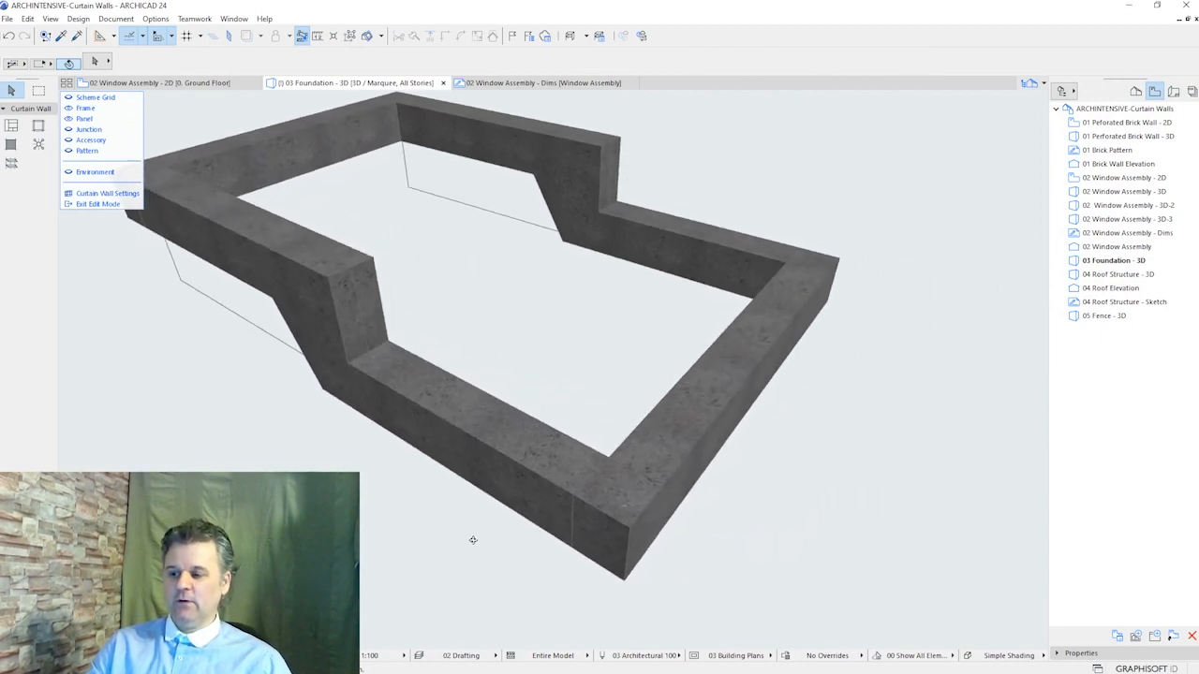
{"action": "left_click", "coordinate": [502, 419]}
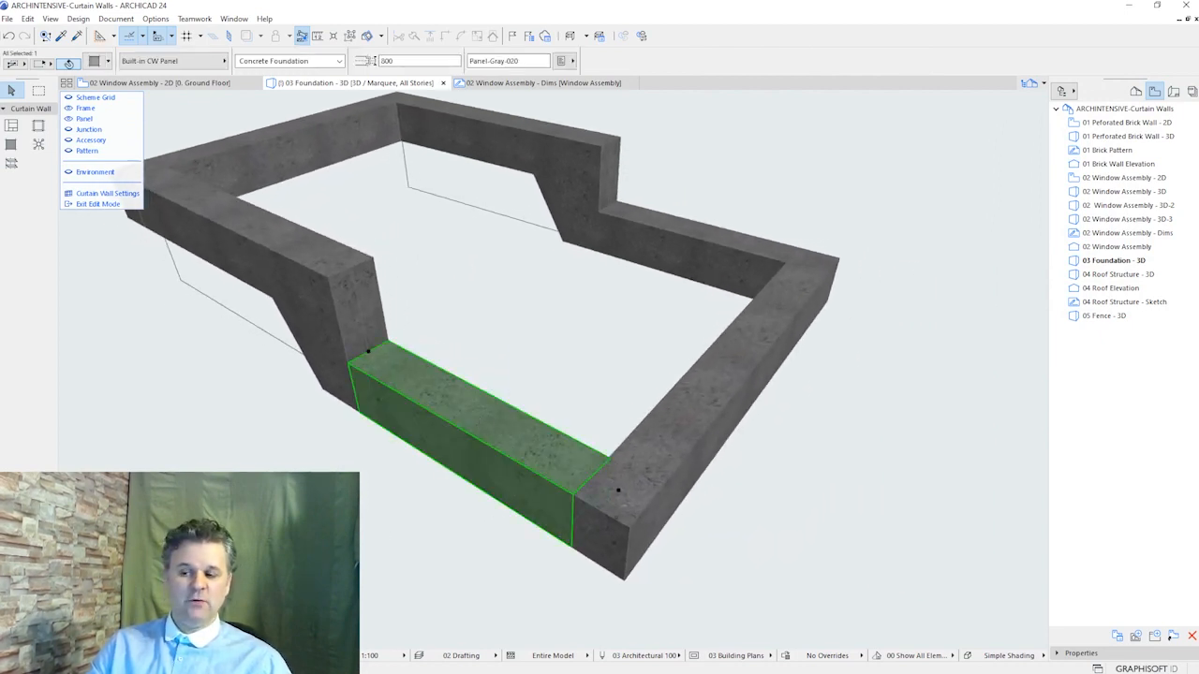
{"action": "key", "text": "Escape"}
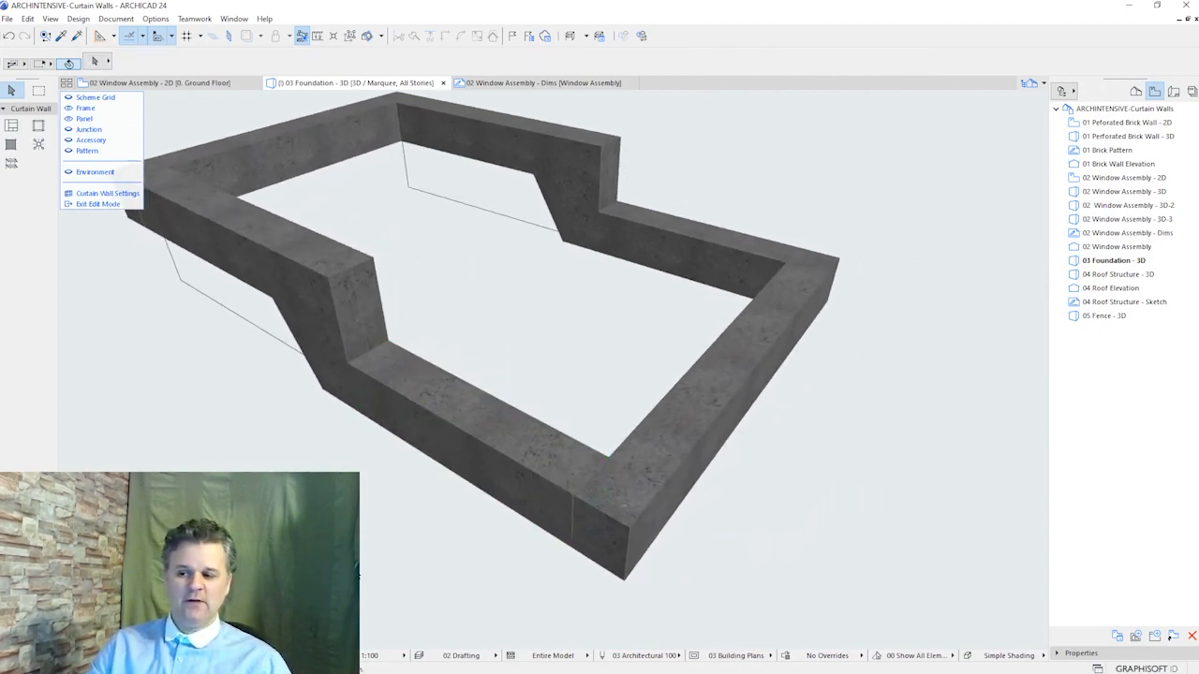
{"action": "left_click", "coordinate": [700, 395]}
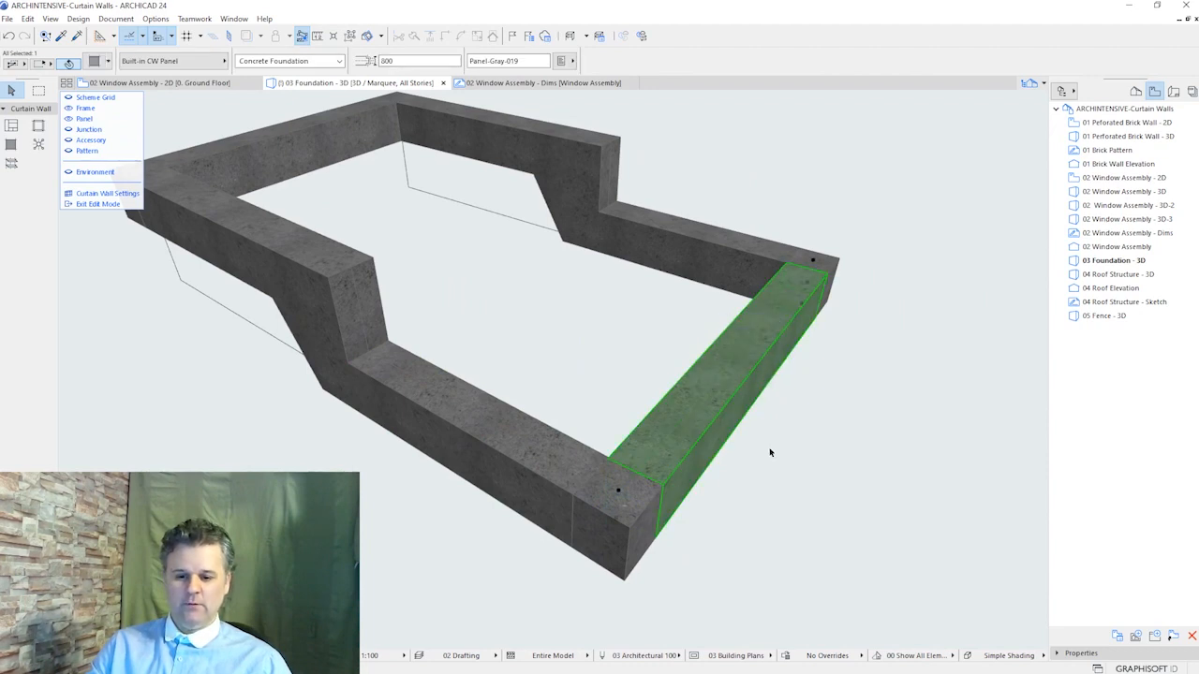
{"action": "key", "text": "Escape"}
{"action": "left_click", "coordinate": [614, 499]}
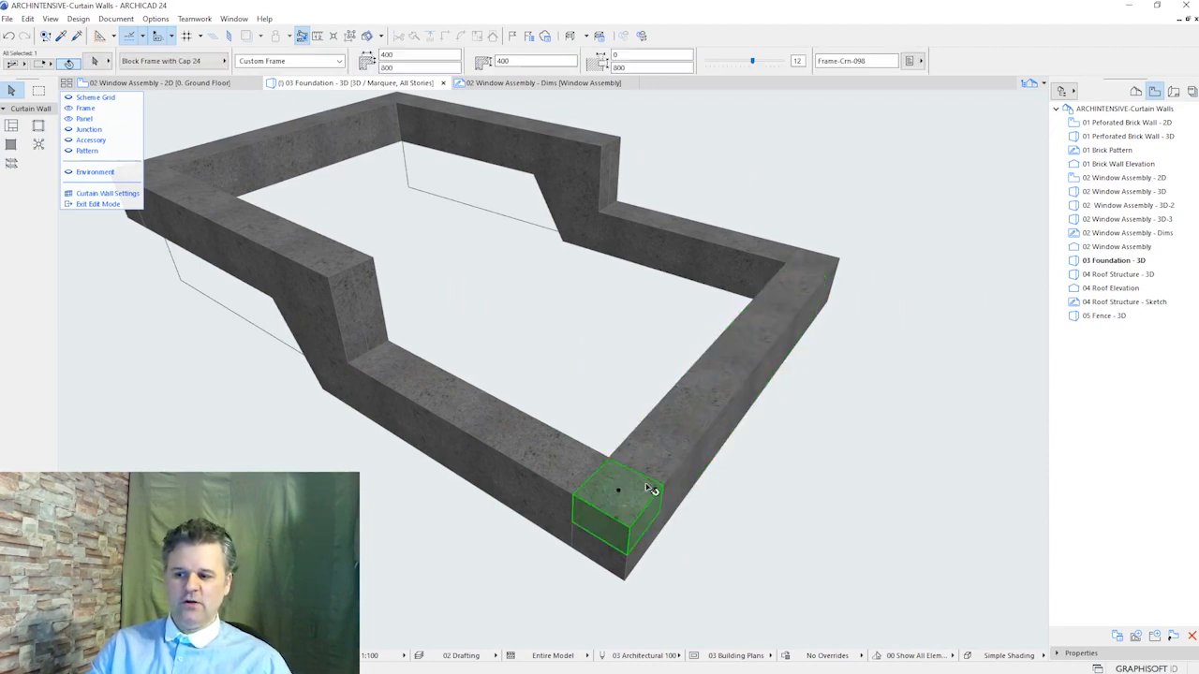
{"action": "key", "text": "Escape"}
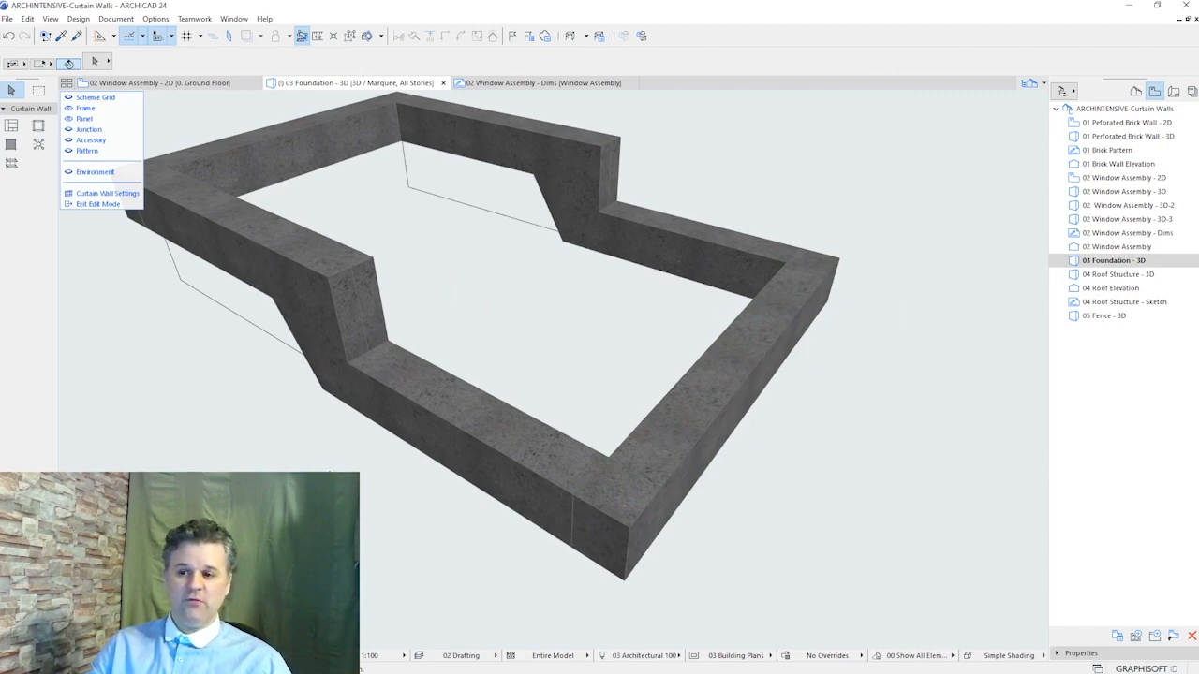
{"action": "left_click_drag", "start_coordinate": [270, 437], "coordinate": [527, 421]}
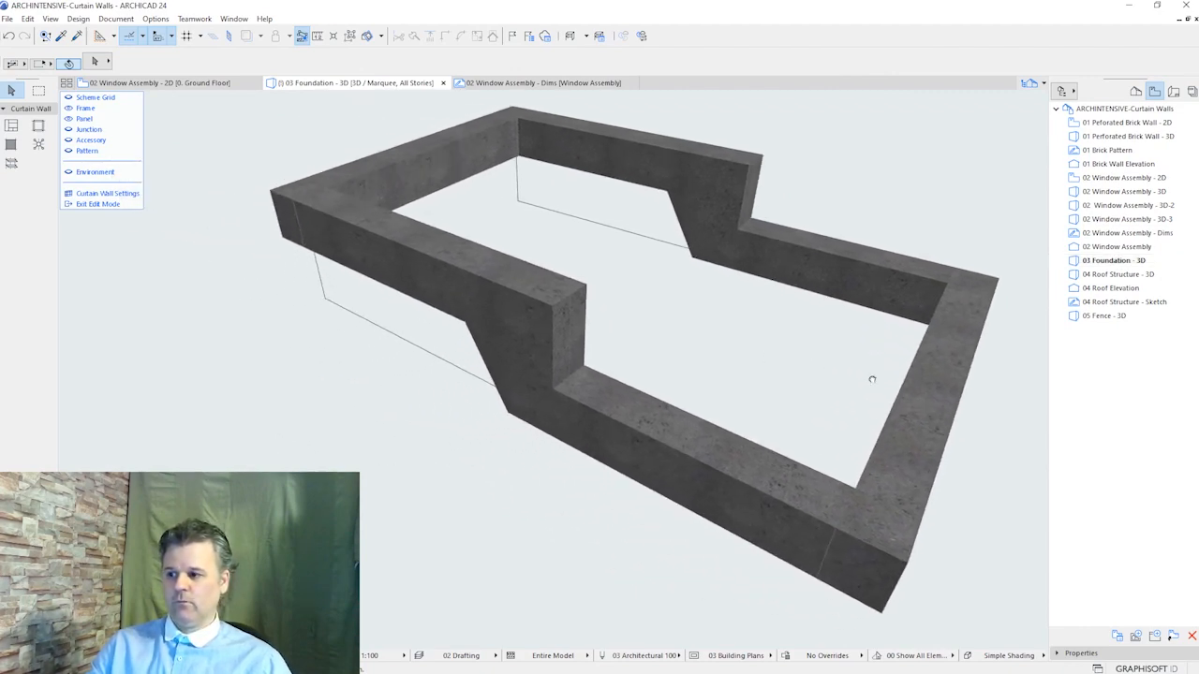
{"action": "left_click_drag", "start_coordinate": [872, 380], "coordinate": [575, 483]}
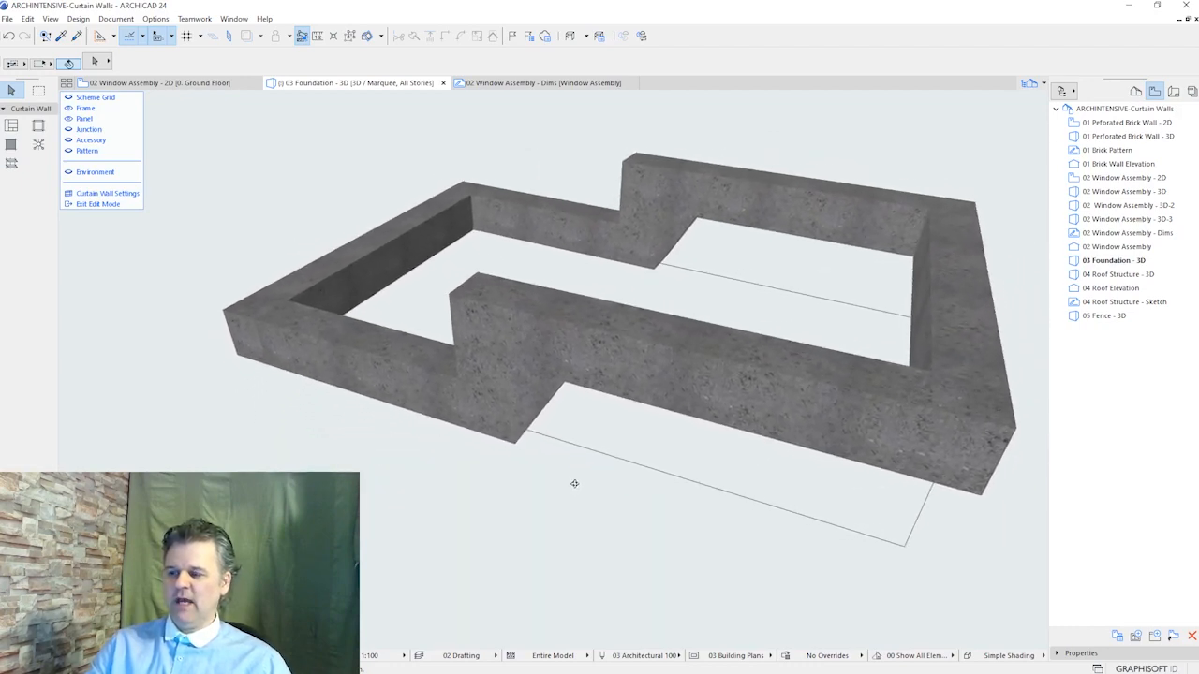
Exit the curtain wall's edit mode and check the finished stepped foundation beneath the building walls
{"action": "left_click", "coordinate": [97, 204]}
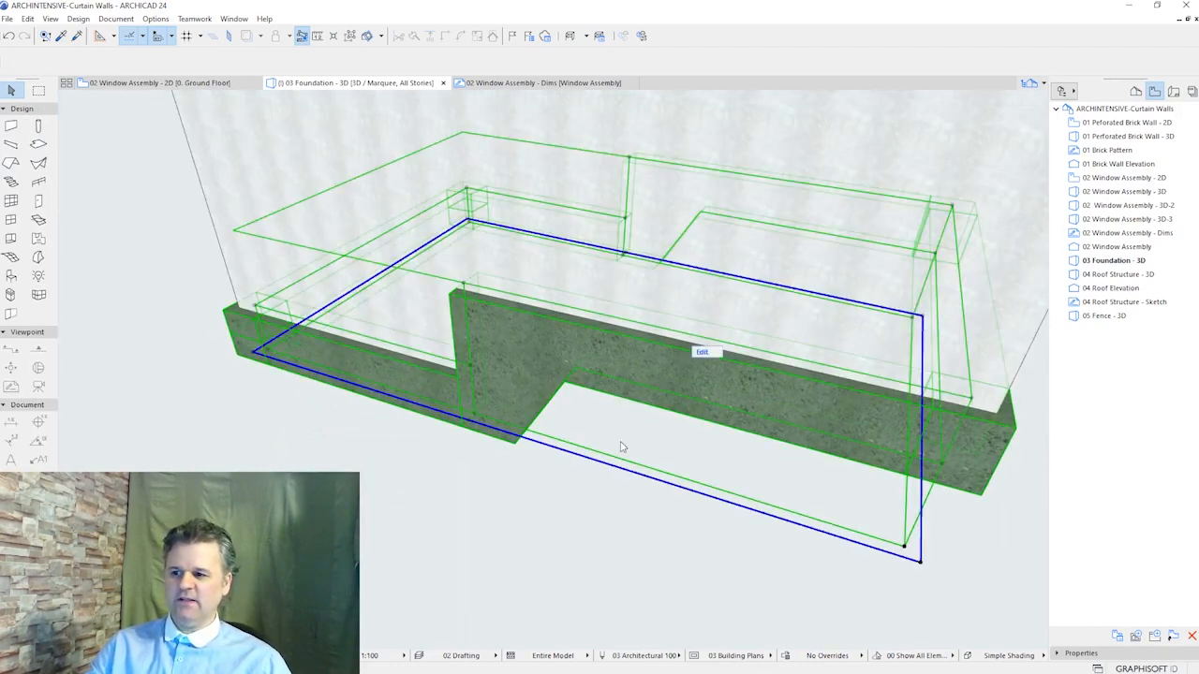
{"action": "left_click", "coordinate": [565, 540]}
{"action": "scroll", "coordinate": [574, 543], "scroll_direction": "down", "scroll_amount": 3}
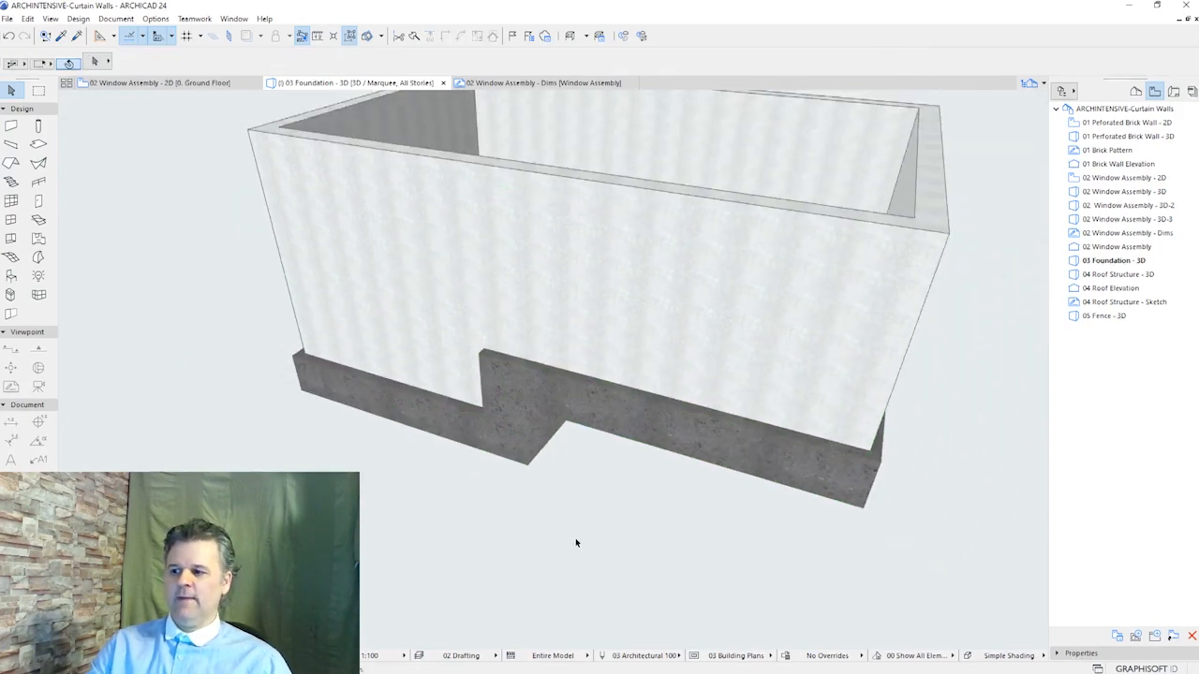
{"action": "middle_click_drag", "start_coordinate": [575, 543], "coordinate": [592, 563], "text": "shift"}
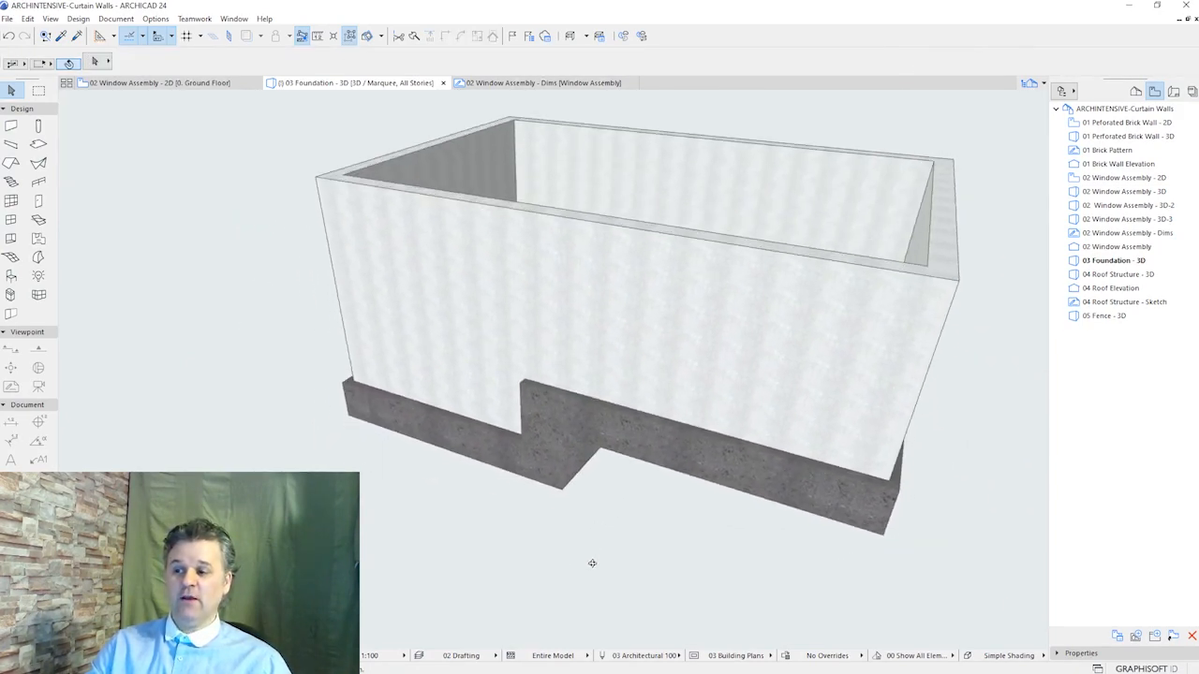
{"action": "left_click", "coordinate": [730, 460]}
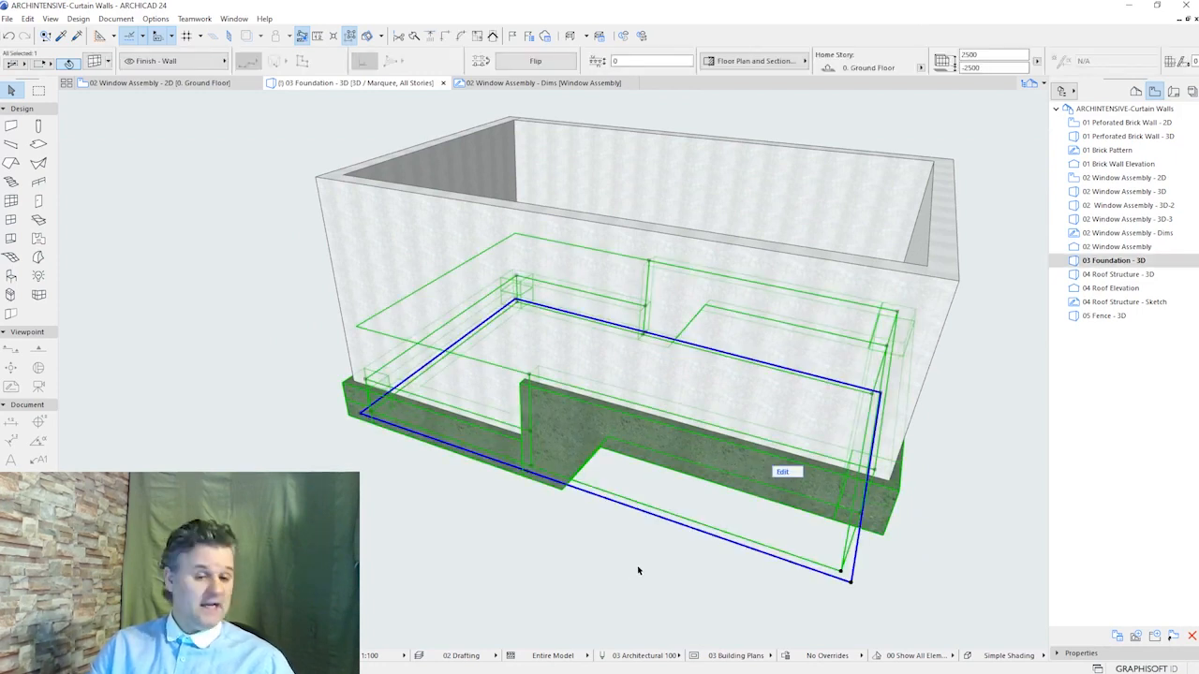
{"action": "left_click", "coordinate": [669, 604]}
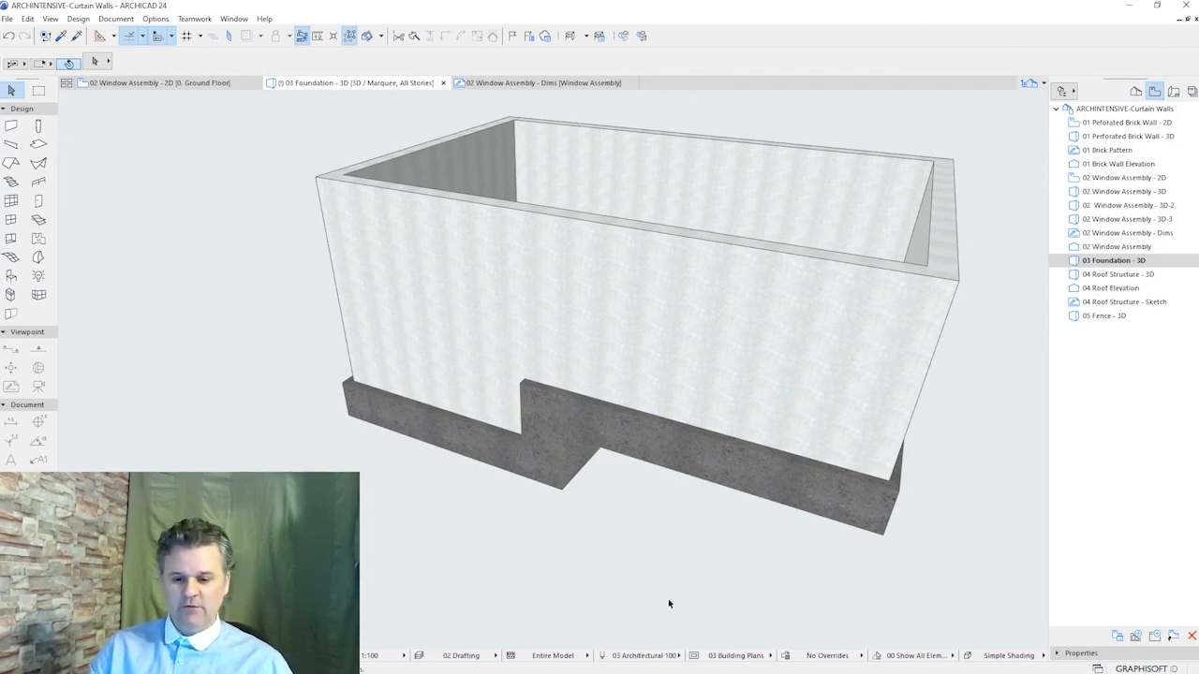
Review the roof in the 04 Roof Structure - 3D view and the truss drawing in the 04 Roof Structure - Sketch view
{"action": "double_click", "coordinate": [1117, 274]}
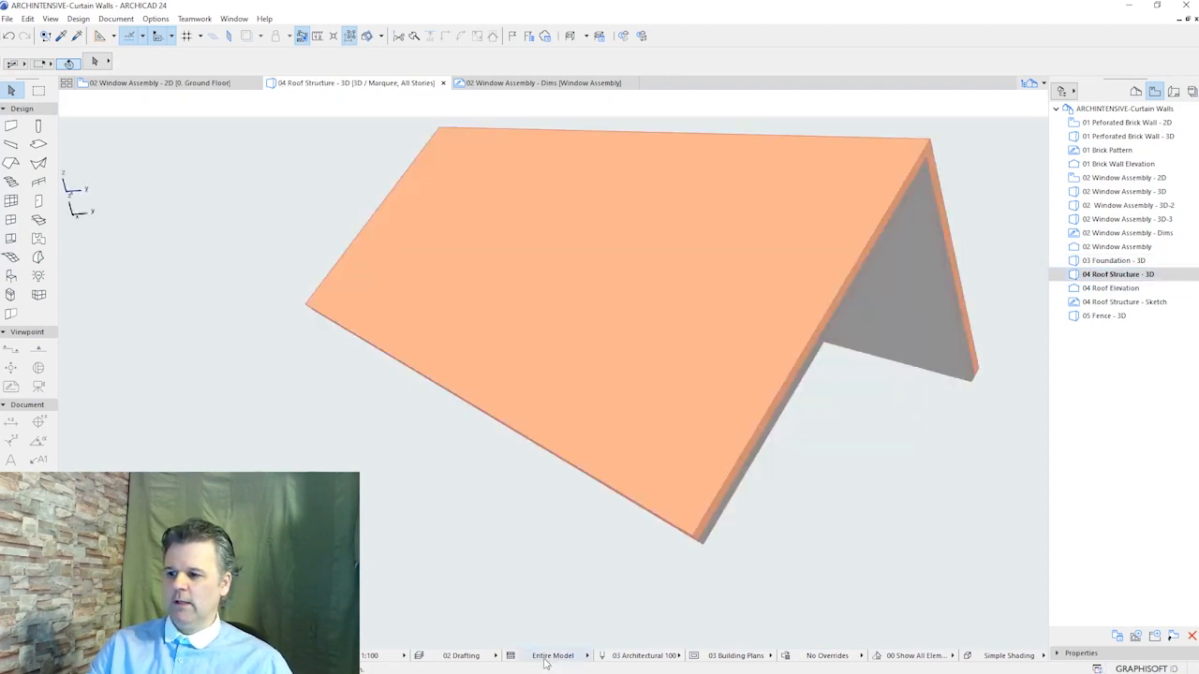
{"action": "middle_click_drag", "start_coordinate": [675, 544], "coordinate": [568, 535], "text": "shift"}
{"action": "scroll", "coordinate": [522, 559], "scroll_direction": "down", "scroll_amount": 3}
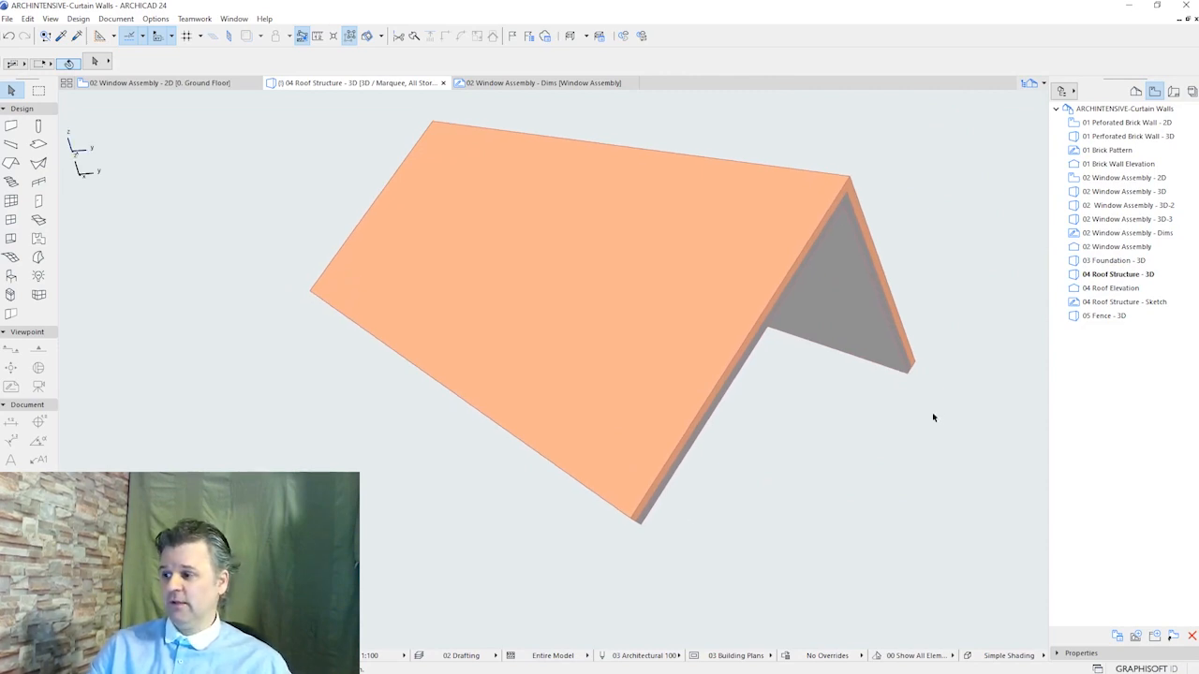
{"action": "double_click", "coordinate": [1135, 302]}
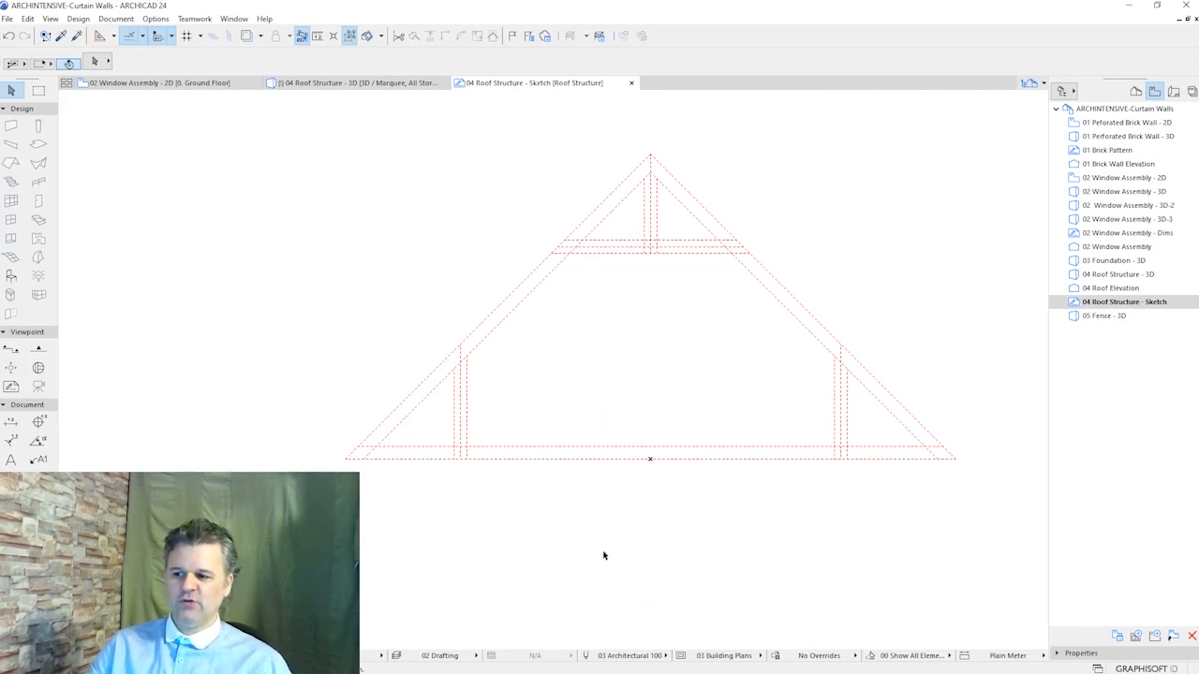
Open the 04 Roof Elevation view and show the independent Roof Structure worksheet in it as a trace reference
{"action": "double_click", "coordinate": [1113, 288]}
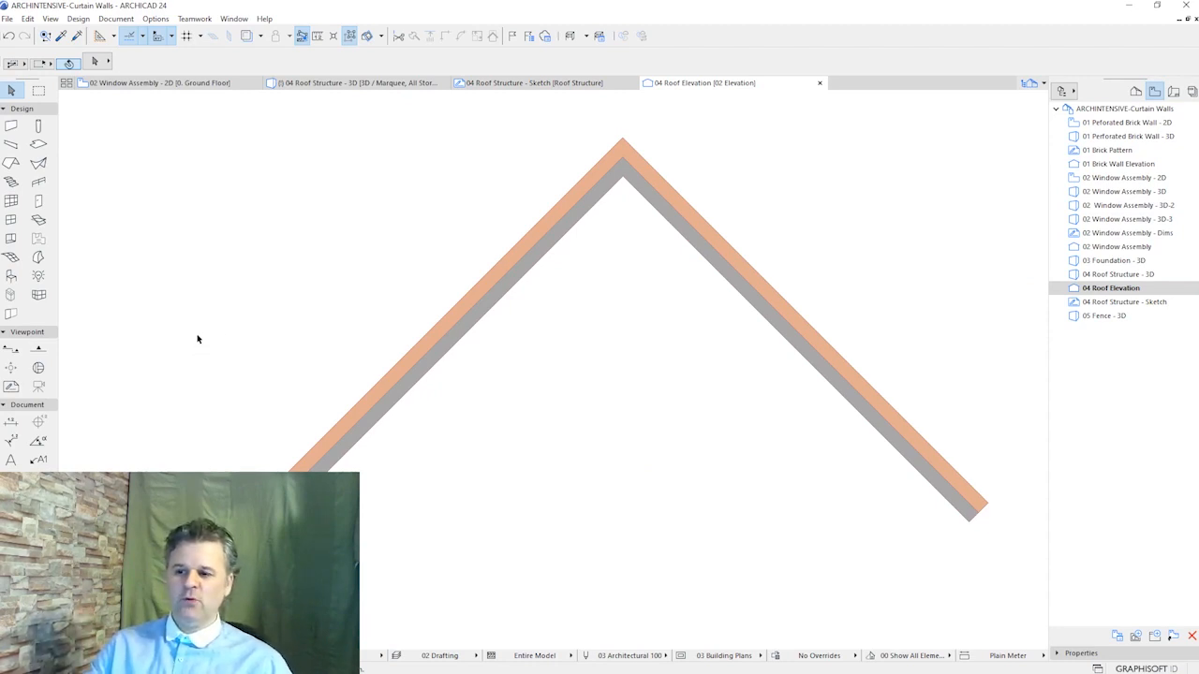
{"action": "middle_click_drag", "start_coordinate": [333, 307], "coordinate": [337, 315]}
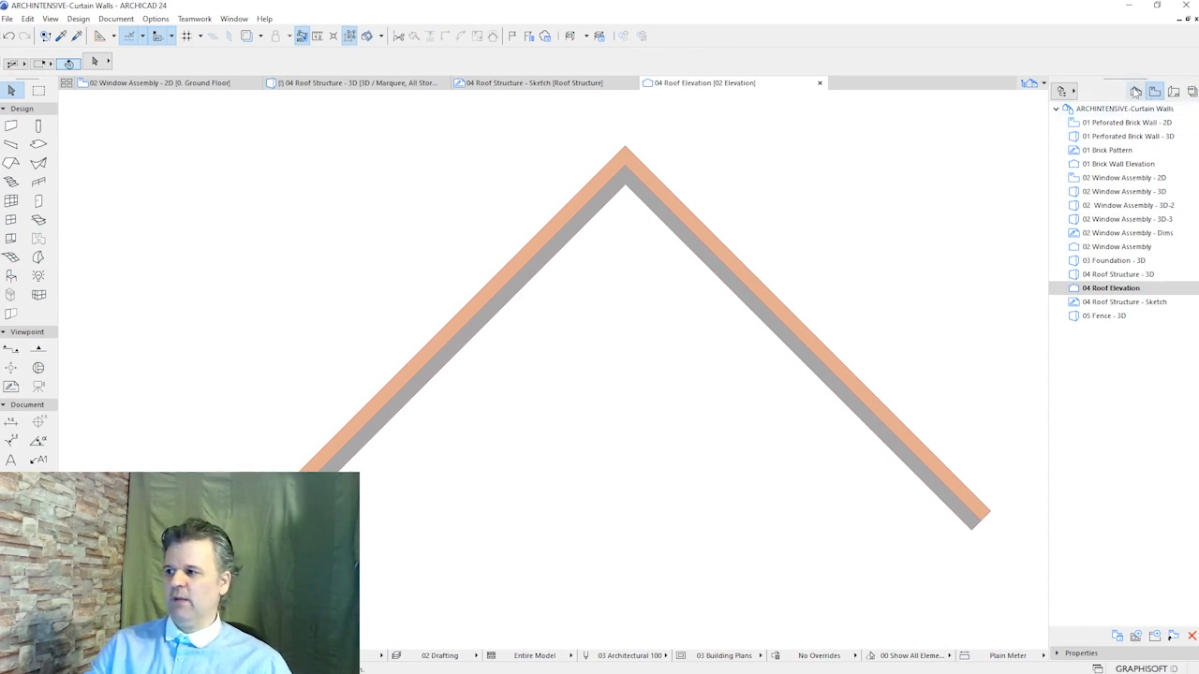
{"action": "left_click", "coordinate": [1136, 90]}
{"action": "right_click", "coordinate": [1112, 288]}
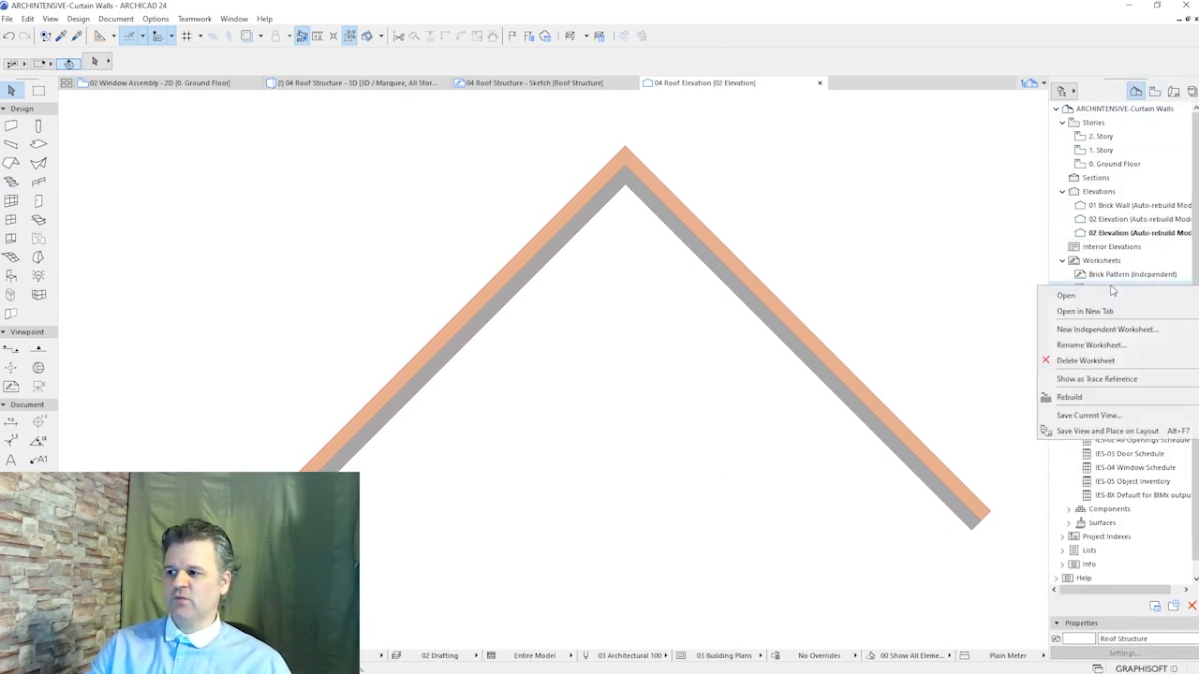
{"action": "left_click", "coordinate": [1124, 380]}
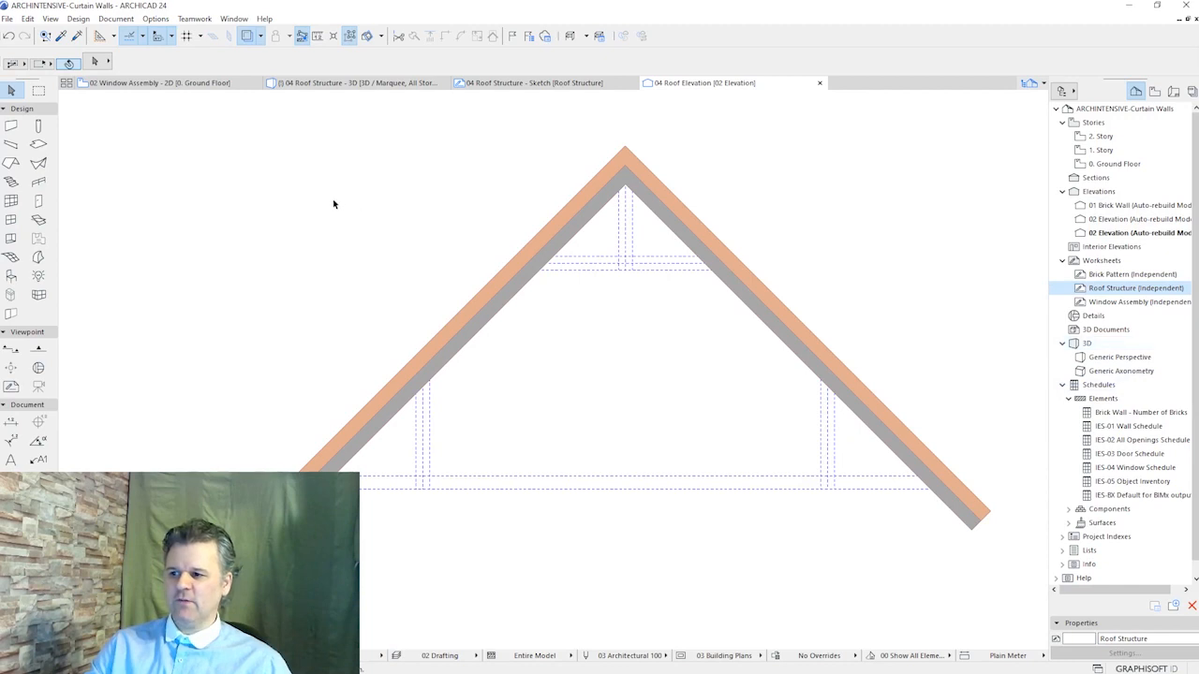
{"action": "left_click", "coordinate": [1154, 91]}
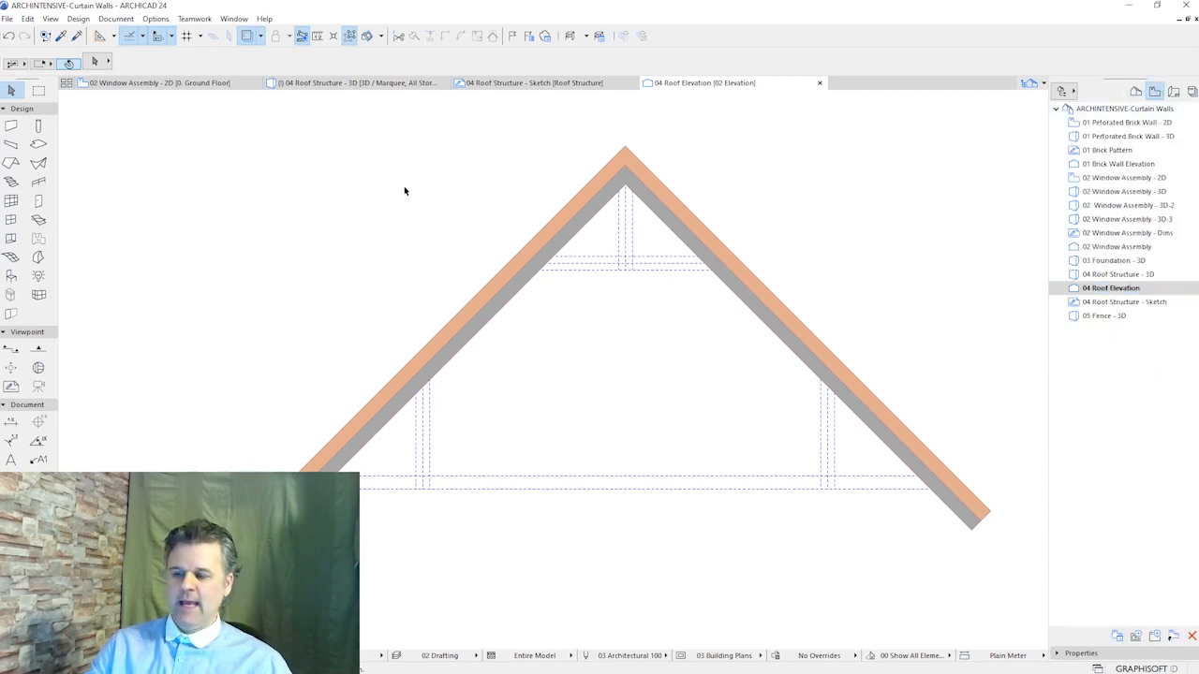
Switch the Shell - Roof layer to wireframe display so the traced truss lines show through the roof
{"action": "key", "text": "ctrl+l"}
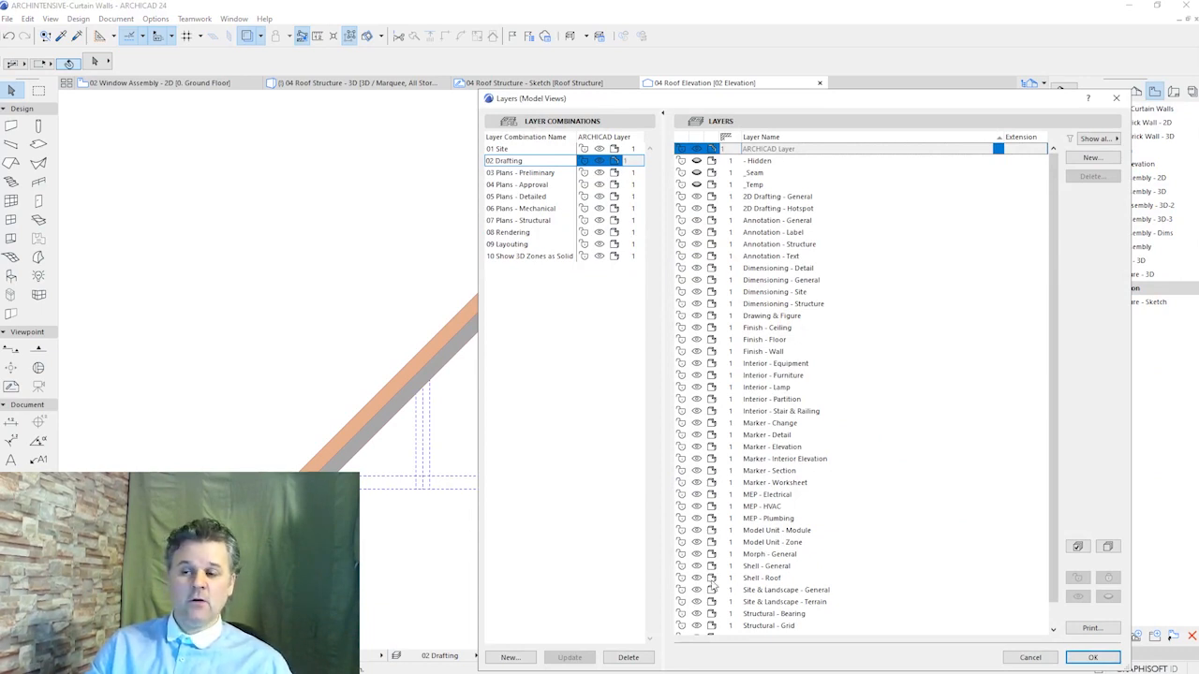
{"action": "left_click", "coordinate": [711, 578]}
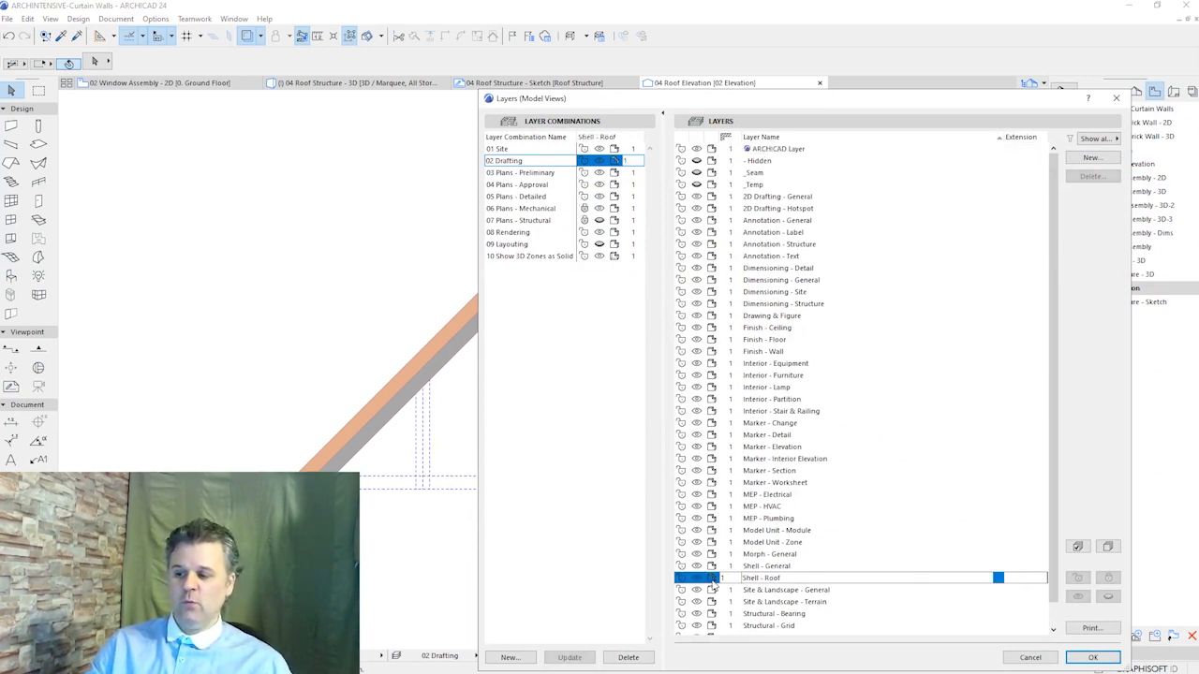
{"action": "left_click", "coordinate": [1092, 658]}
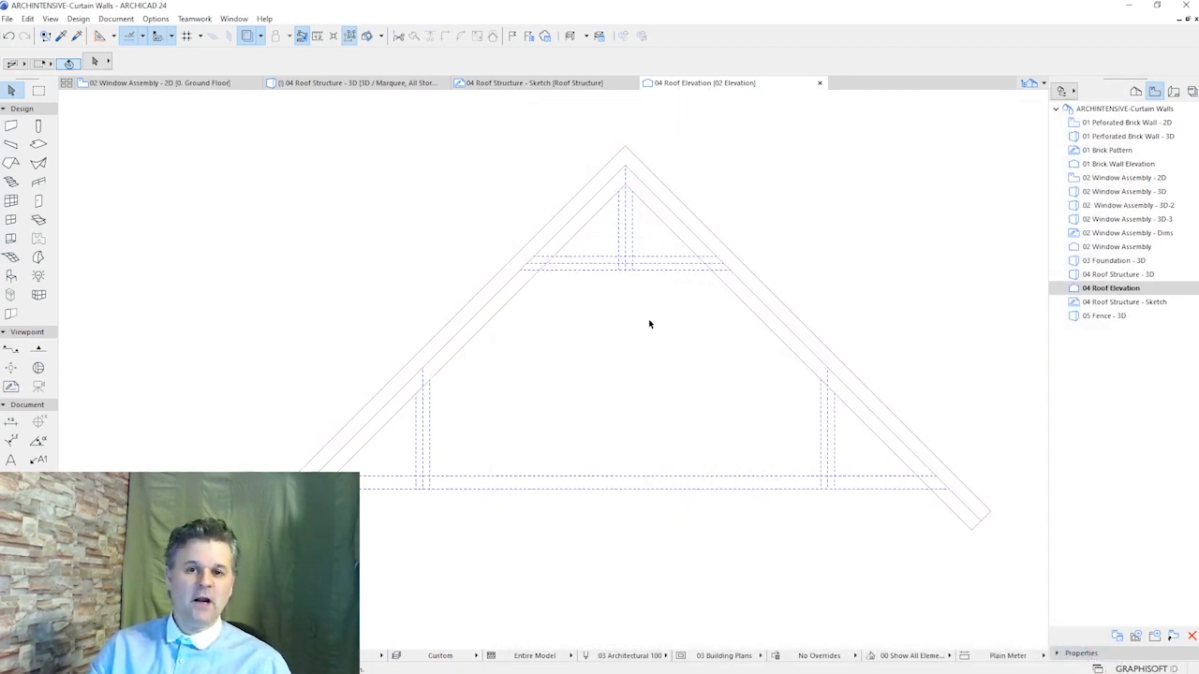
{"action": "mouse_move", "coordinate": [541, 358]}
{"action": "middle_mouse_down"}
{"action": "mouse_move", "coordinate": [557, 334]}
{"action": "mouse_move", "coordinate": [538, 325]}
{"action": "middle_mouse_up"}
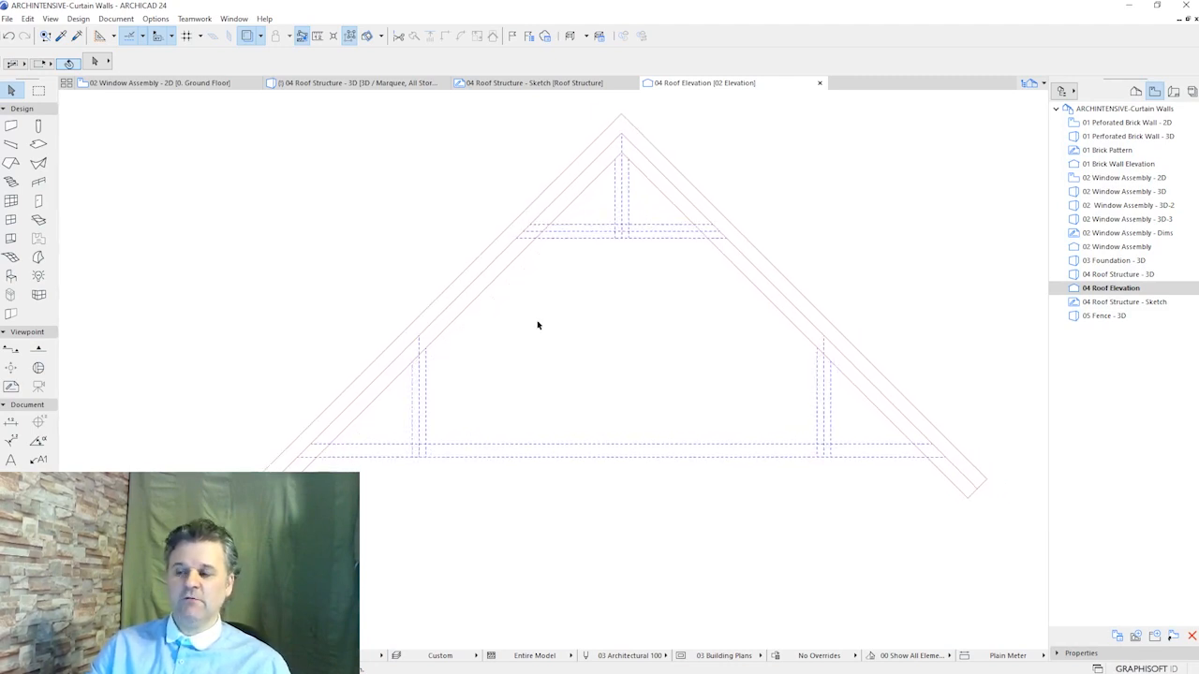
Start the Curtain Wall tool and load the Roof Structure favorite as its default settings
{"action": "left_click", "coordinate": [11, 201]}
{"action": "left_click", "coordinate": [109, 61]}
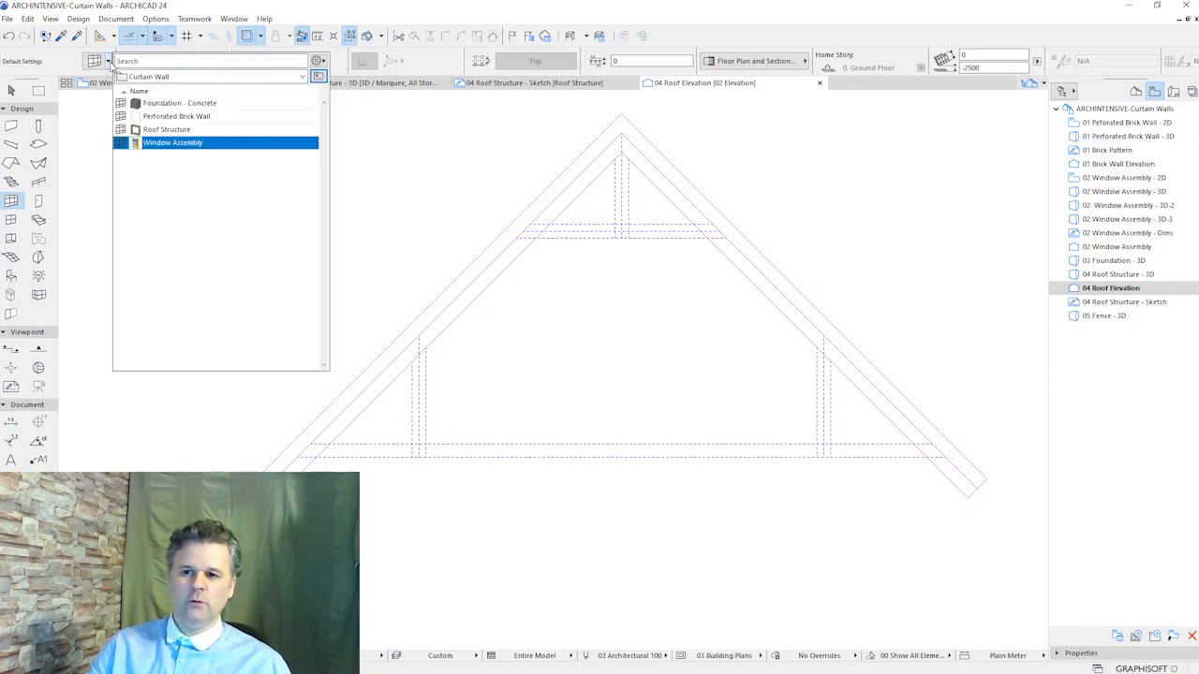
{"action": "left_click", "coordinate": [163, 131]}
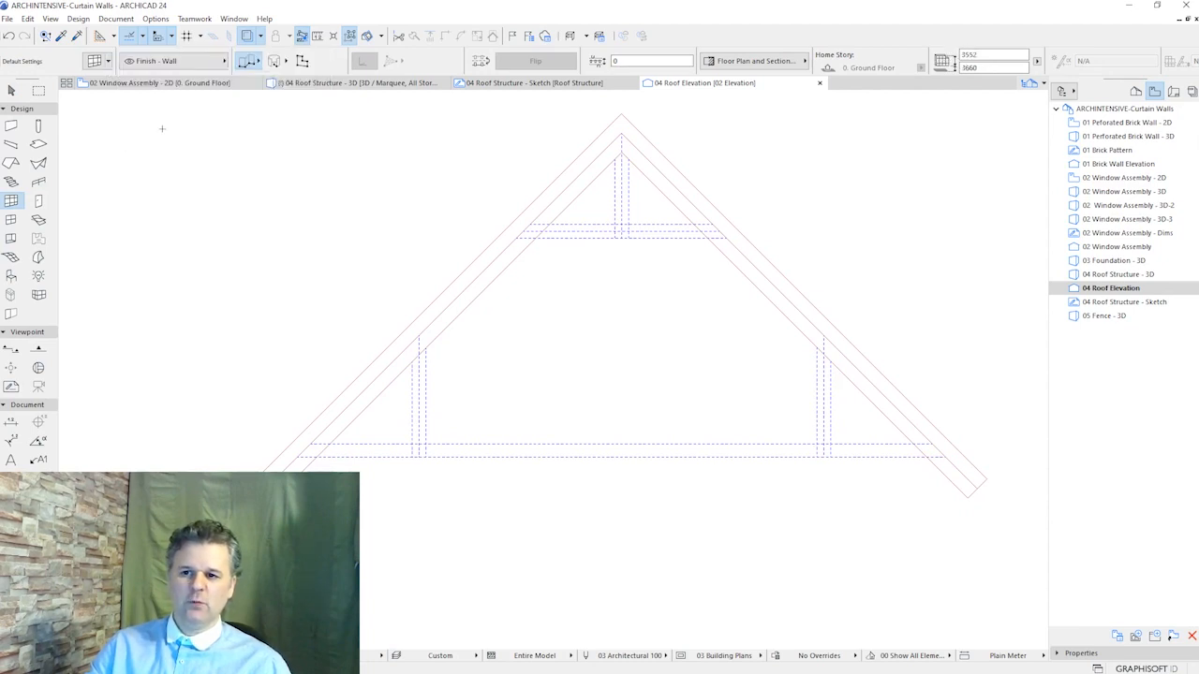
Check the default curtain wall's scheme grid and its Timber Frame and Boundary Frame settings, then accept the settings
{"action": "left_click", "coordinate": [95, 61]}
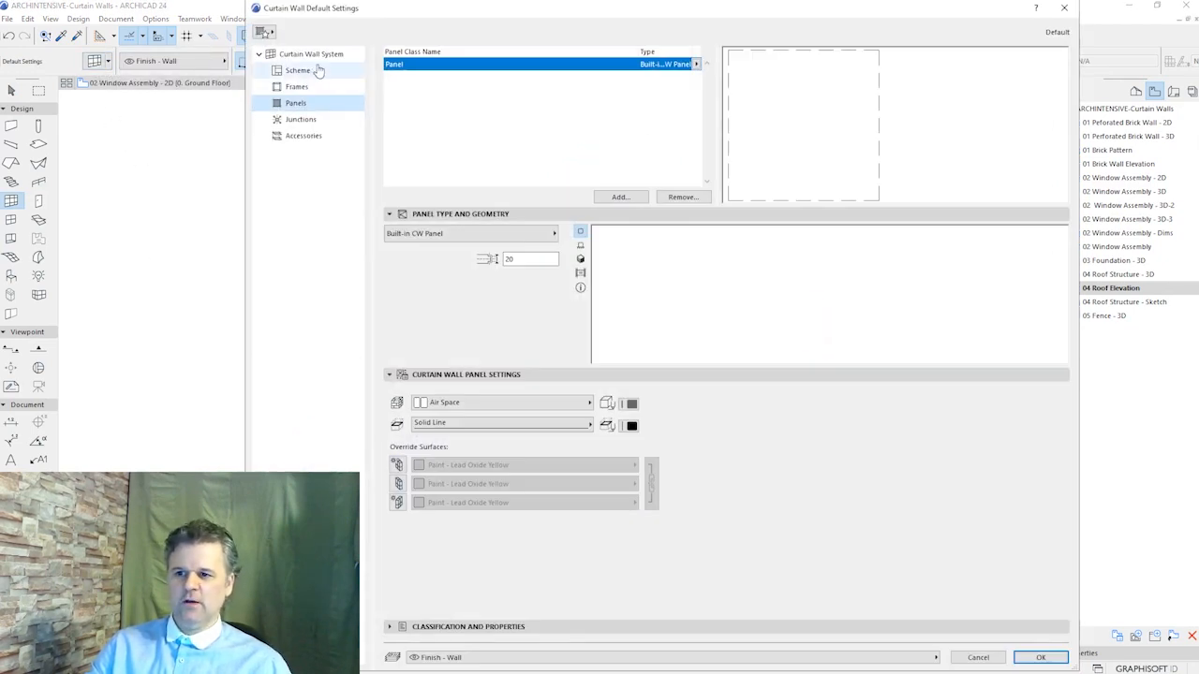
{"action": "left_click", "coordinate": [313, 71]}
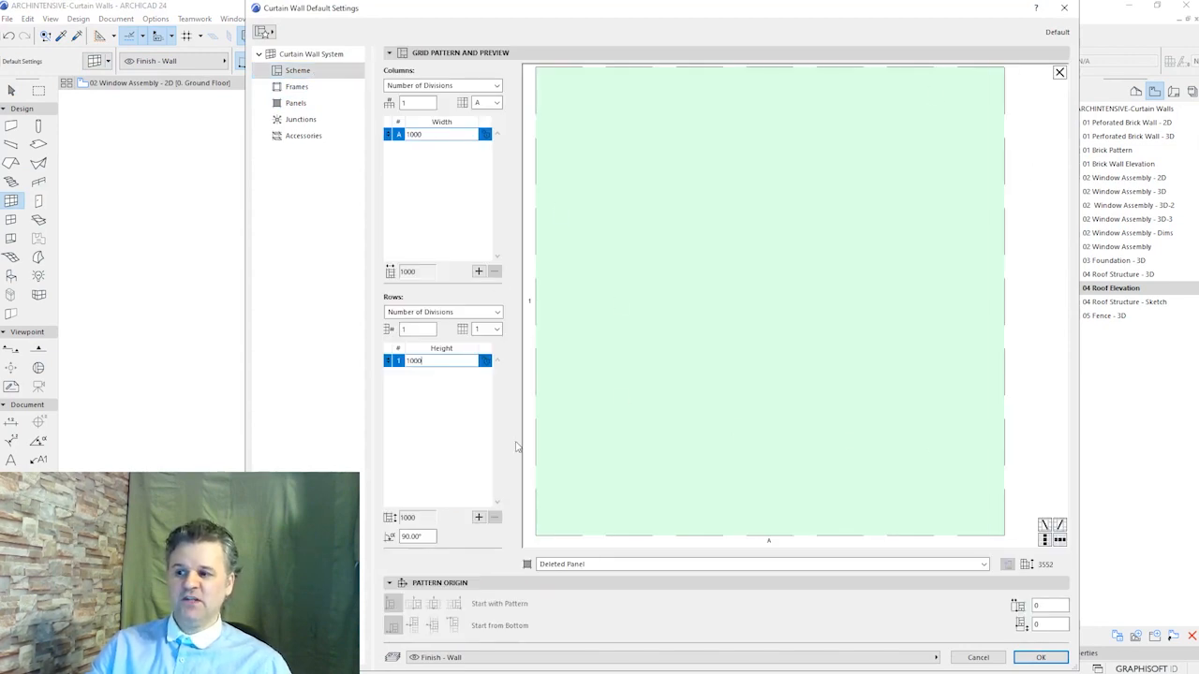
{"action": "left_click", "coordinate": [312, 90]}
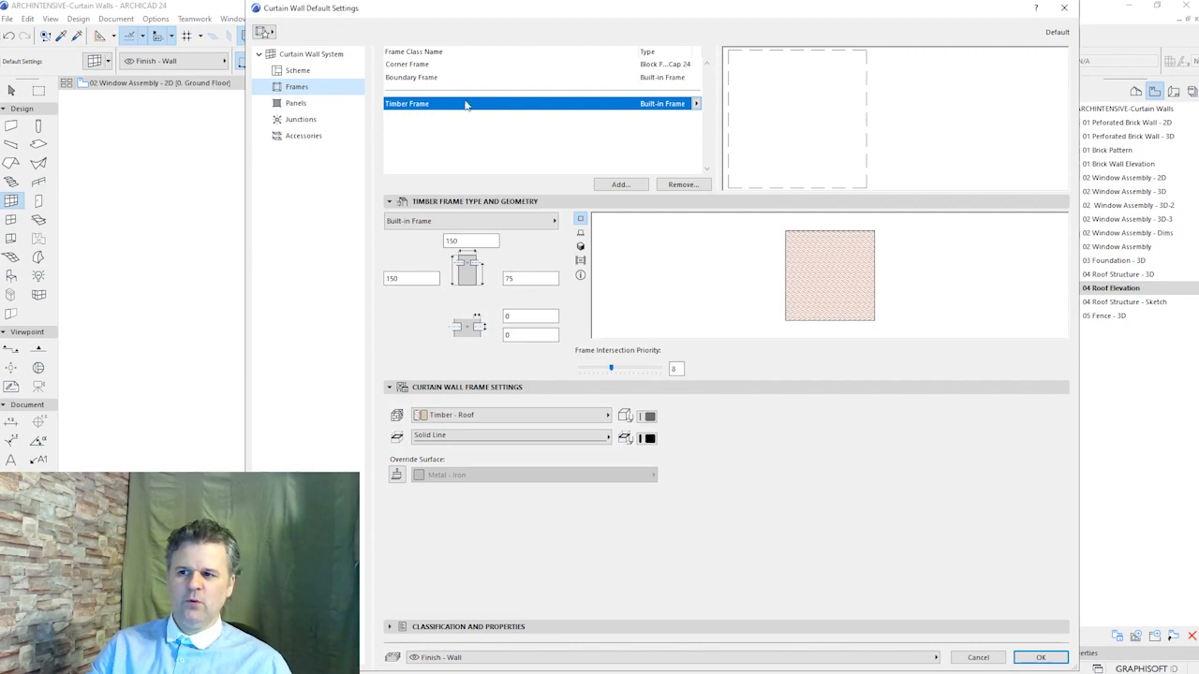
{"action": "left_click", "coordinate": [425, 79]}
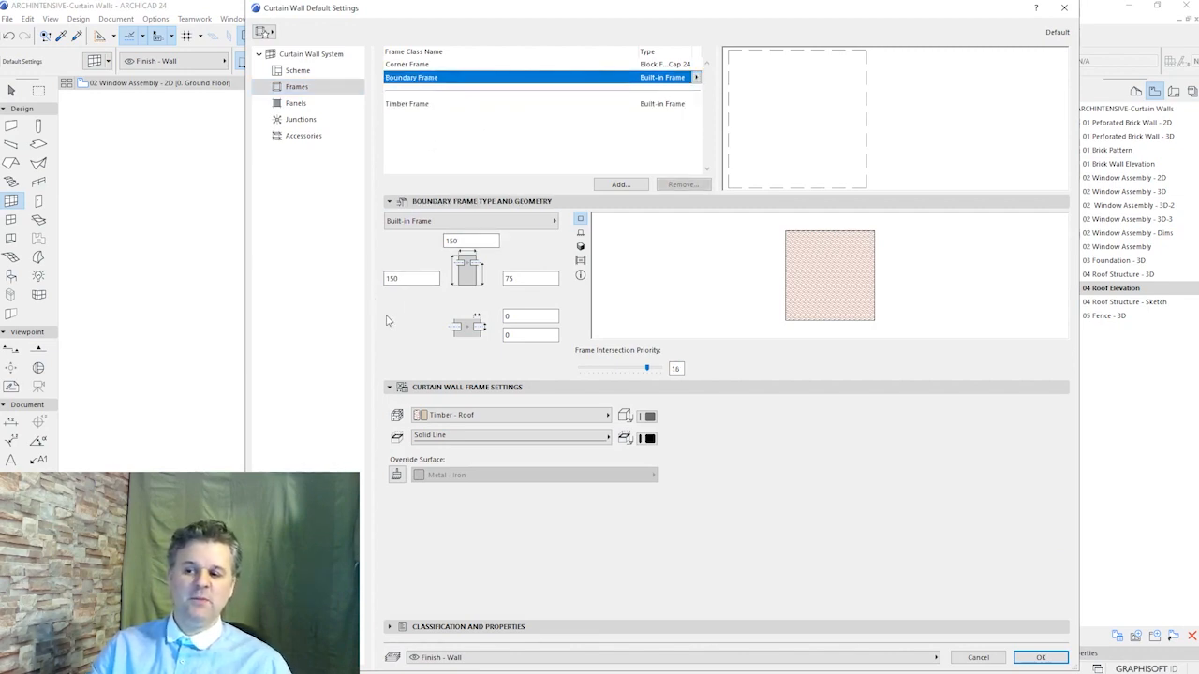
{"action": "left_click", "coordinate": [1039, 657]}
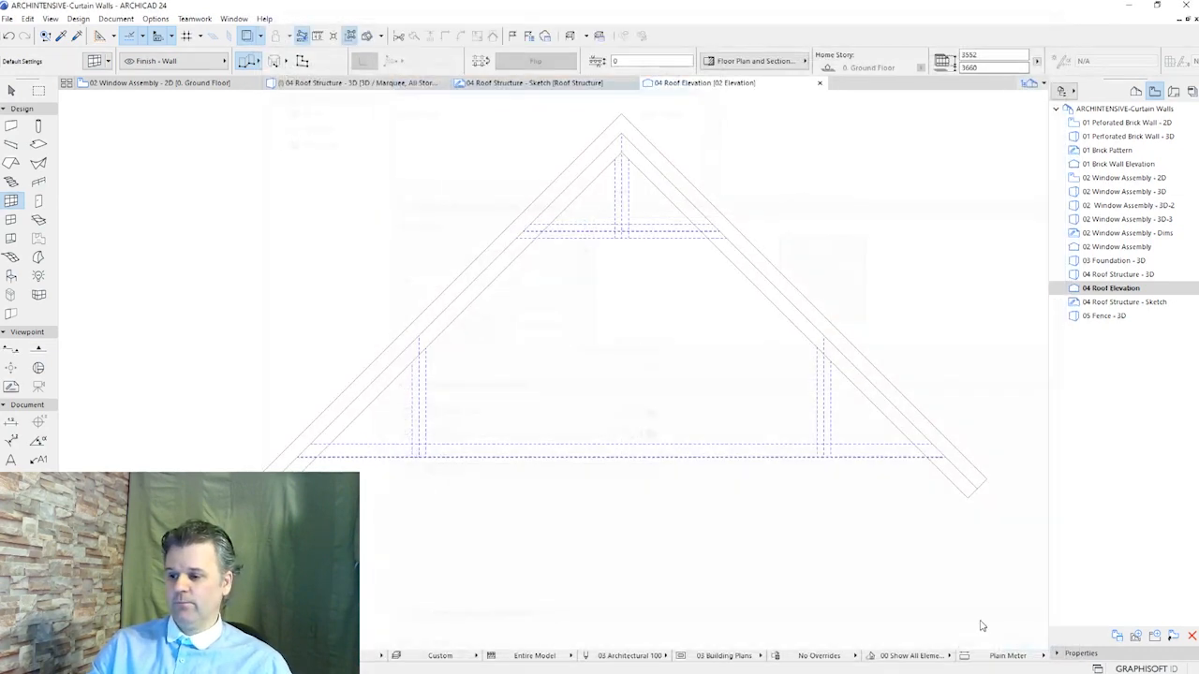
Draw the curtain wall boundary as a closed triangle along the traced truss, from the bottom chord ends to the apex
{"action": "left_click", "coordinate": [301, 62]}
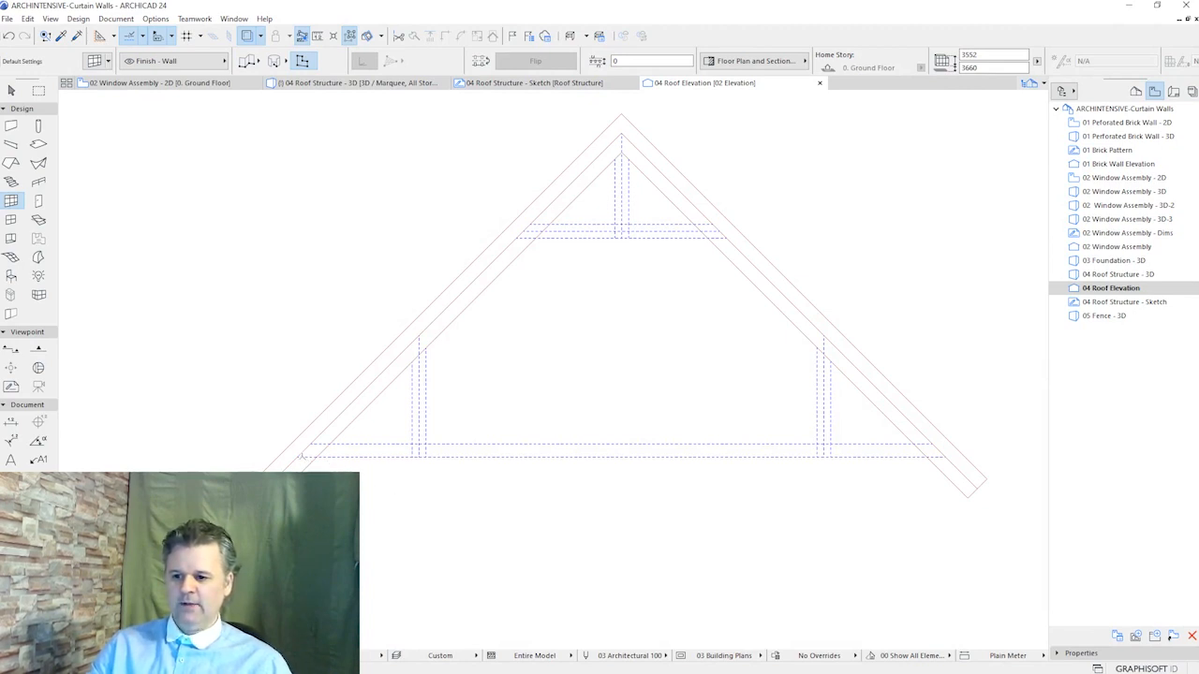
{"action": "left_click", "coordinate": [298, 457]}
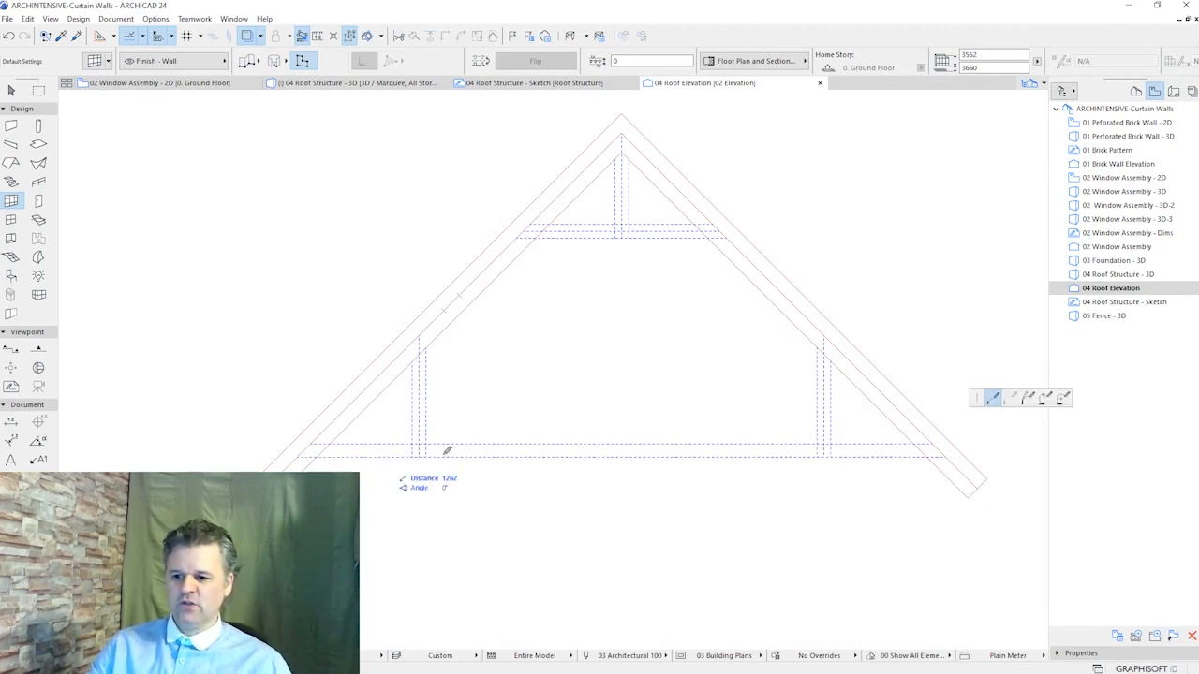
{"action": "left_click", "coordinate": [948, 456]}
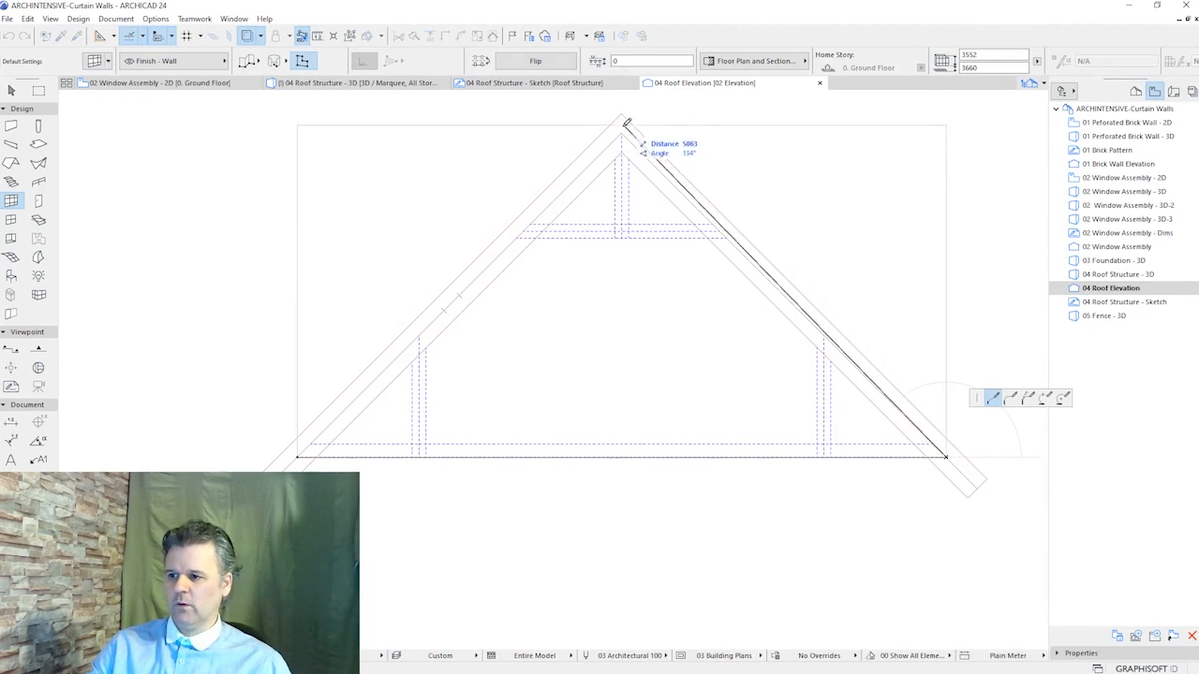
{"action": "left_click", "coordinate": [622, 131]}
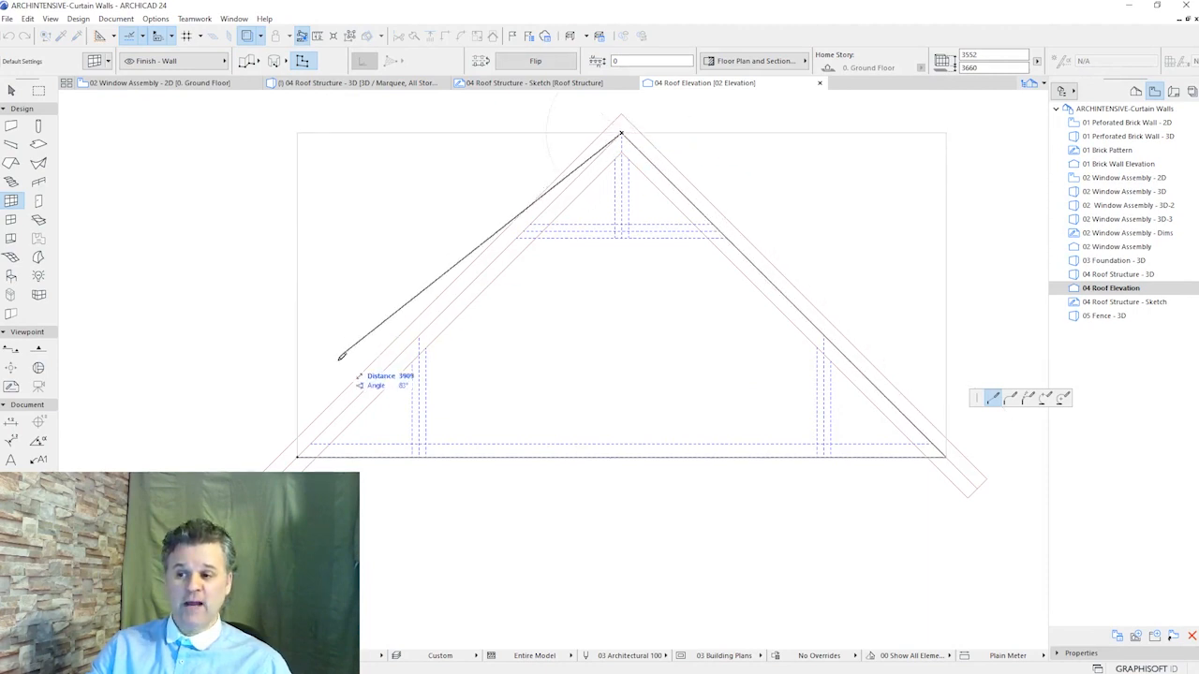
{"action": "left_click", "coordinate": [299, 456]}
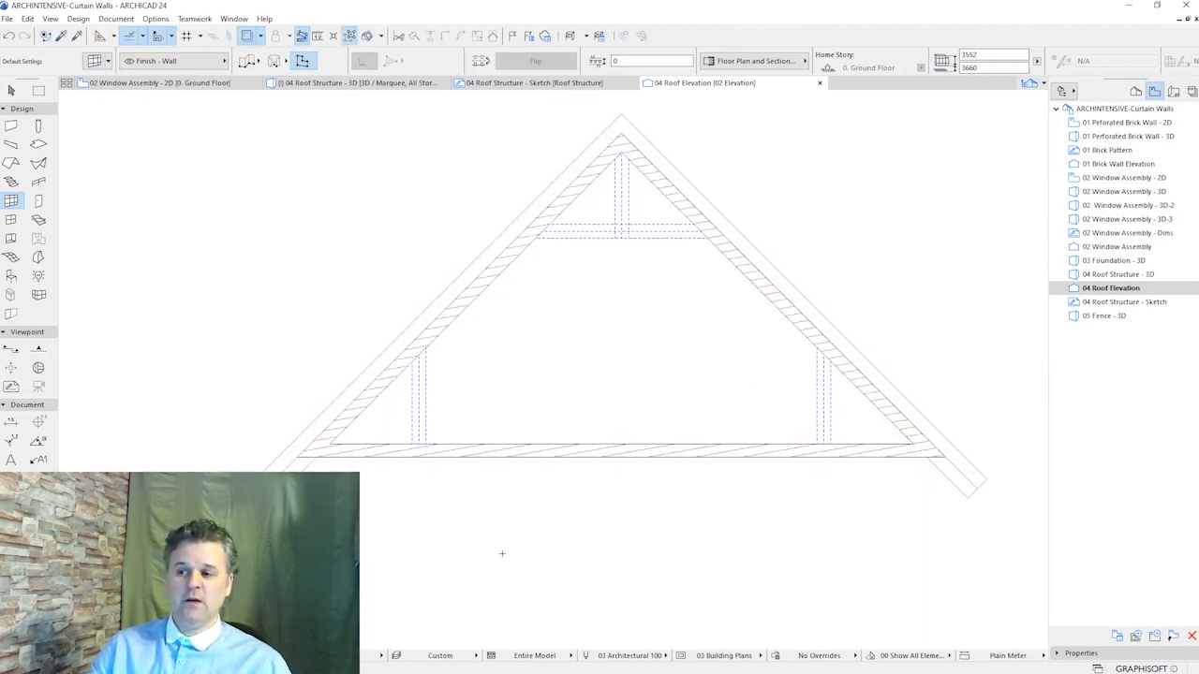
{"action": "middle_click_drag", "start_coordinate": [529, 520], "coordinate": [587, 509]}
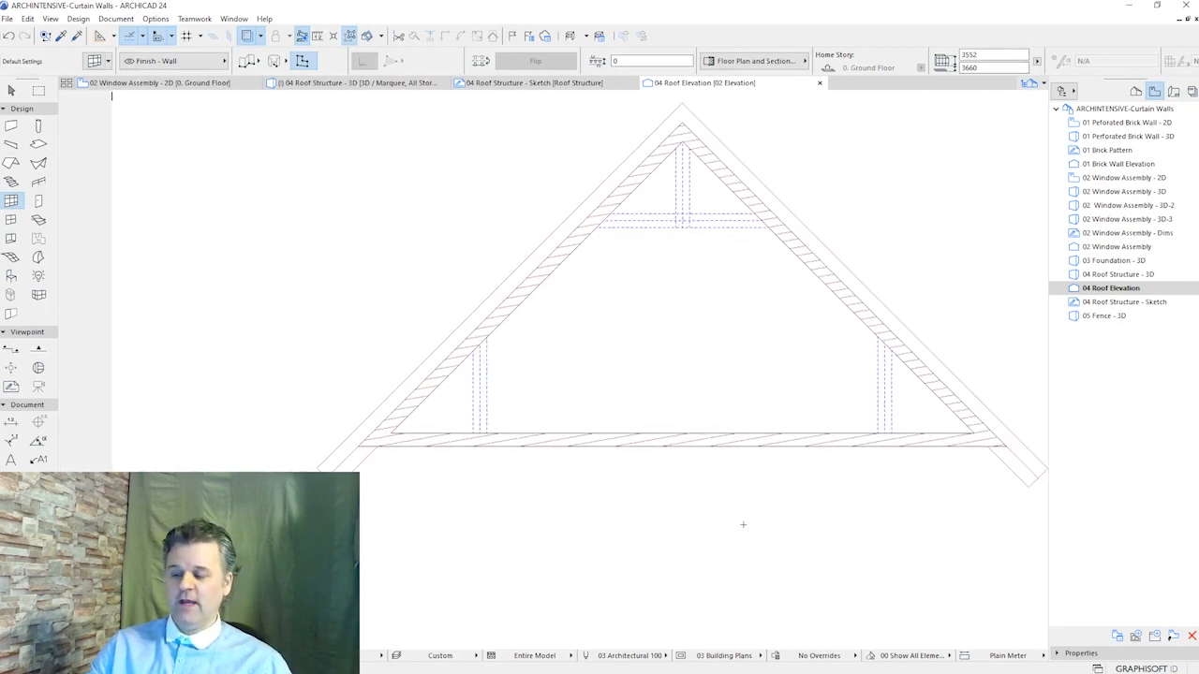
Enter the triangular curtain wall's edit mode and load the Timber Frame - 150 mm favorite for new frames
{"action": "left_click", "coordinate": [656, 442]}
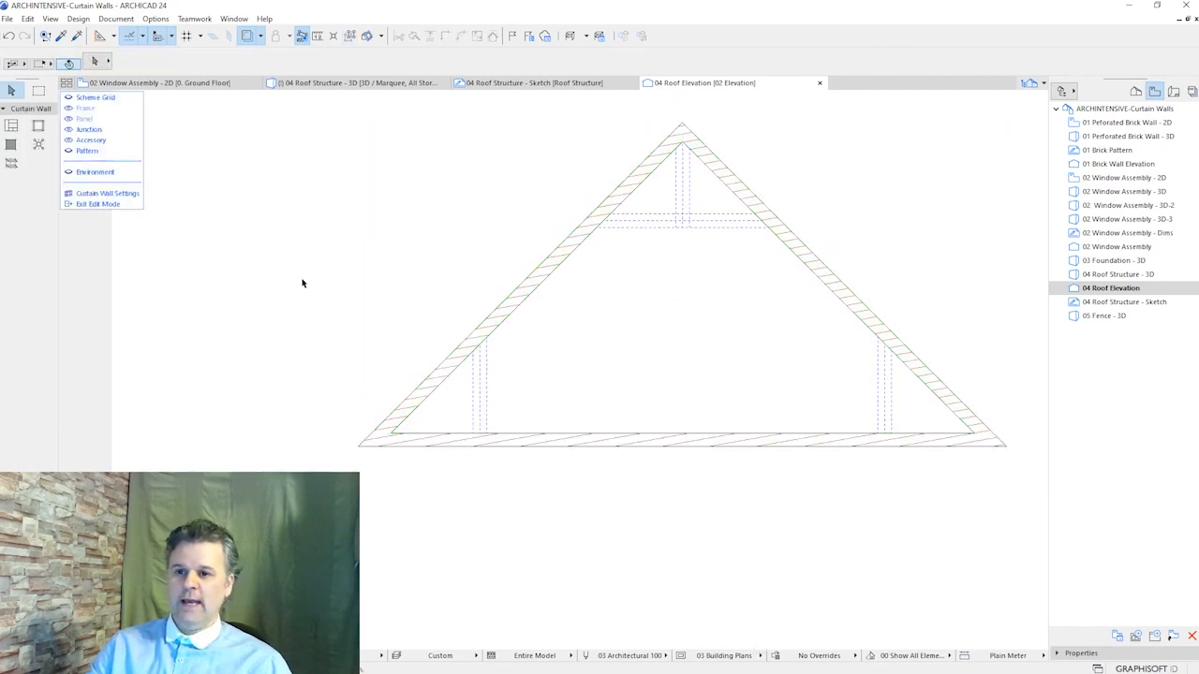
{"action": "left_click", "coordinate": [37, 125]}
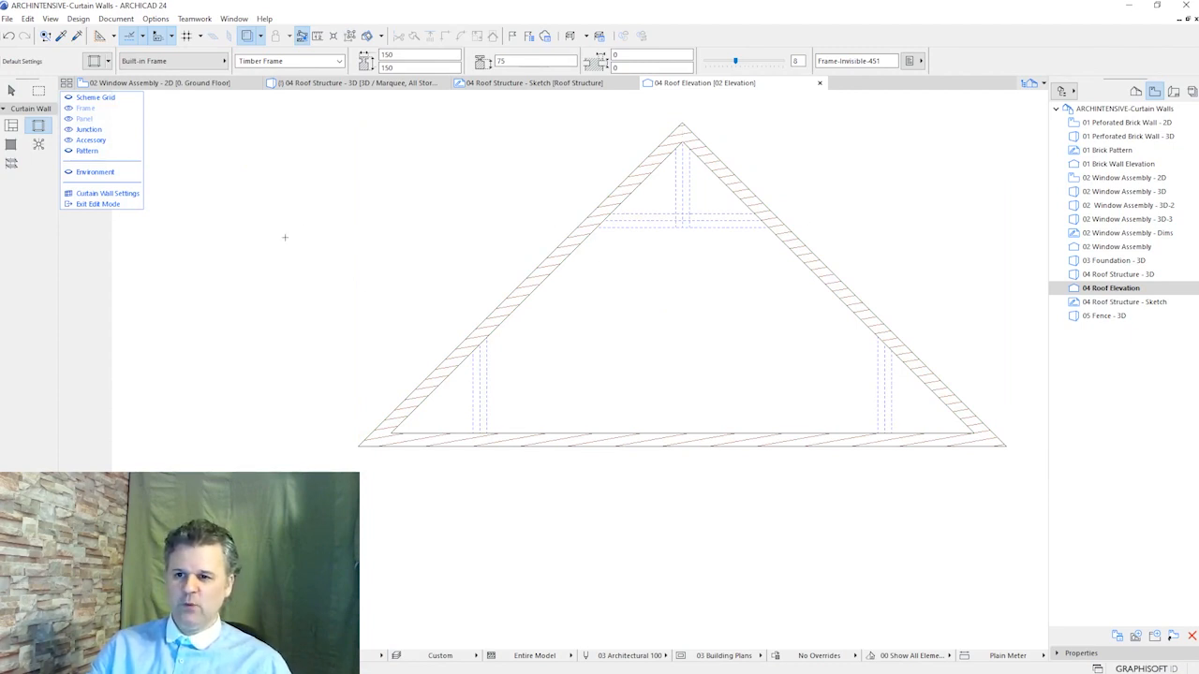
{"action": "left_click", "coordinate": [107, 62]}
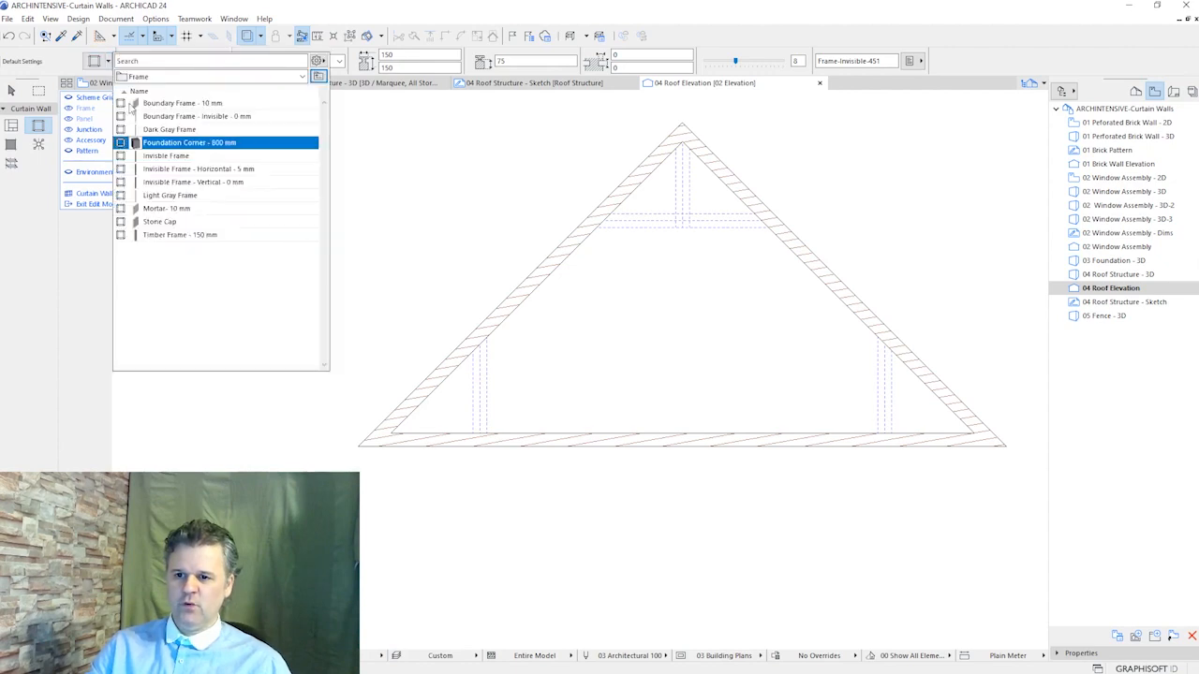
{"action": "left_click", "coordinate": [175, 235]}
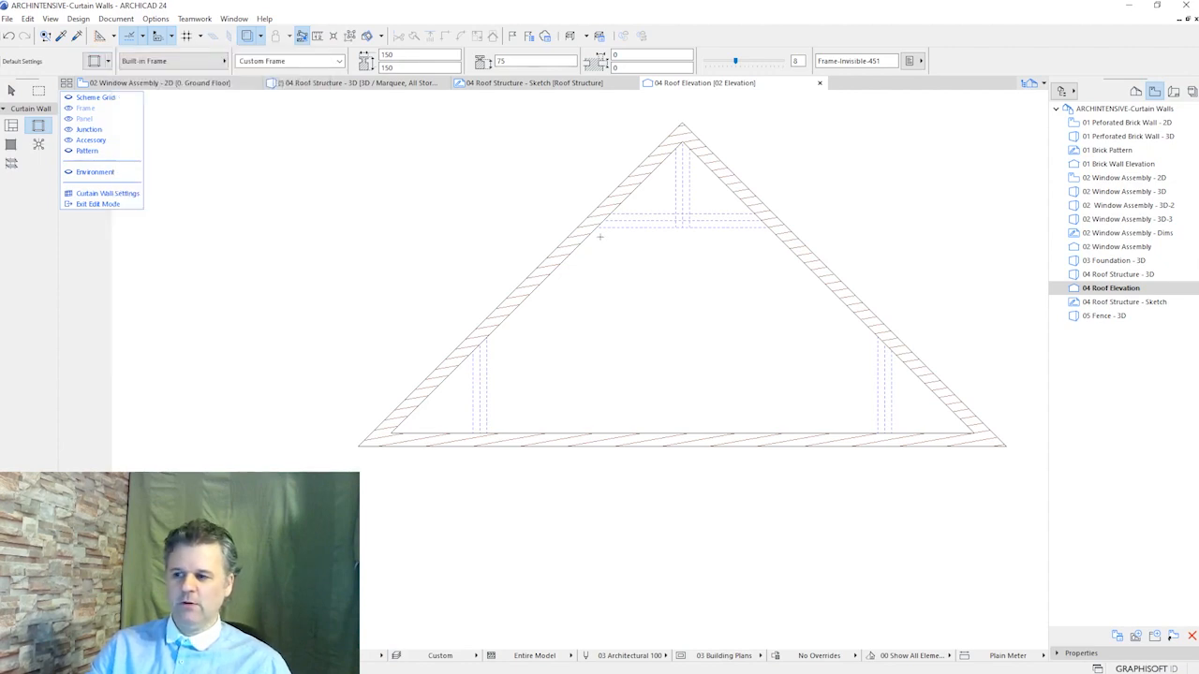
Show the environment and add the horizontal collar tie and the vertical post from the apex down to it
{"action": "scroll", "coordinate": [692, 114], "scroll_direction": "up", "scroll_amount": 3}
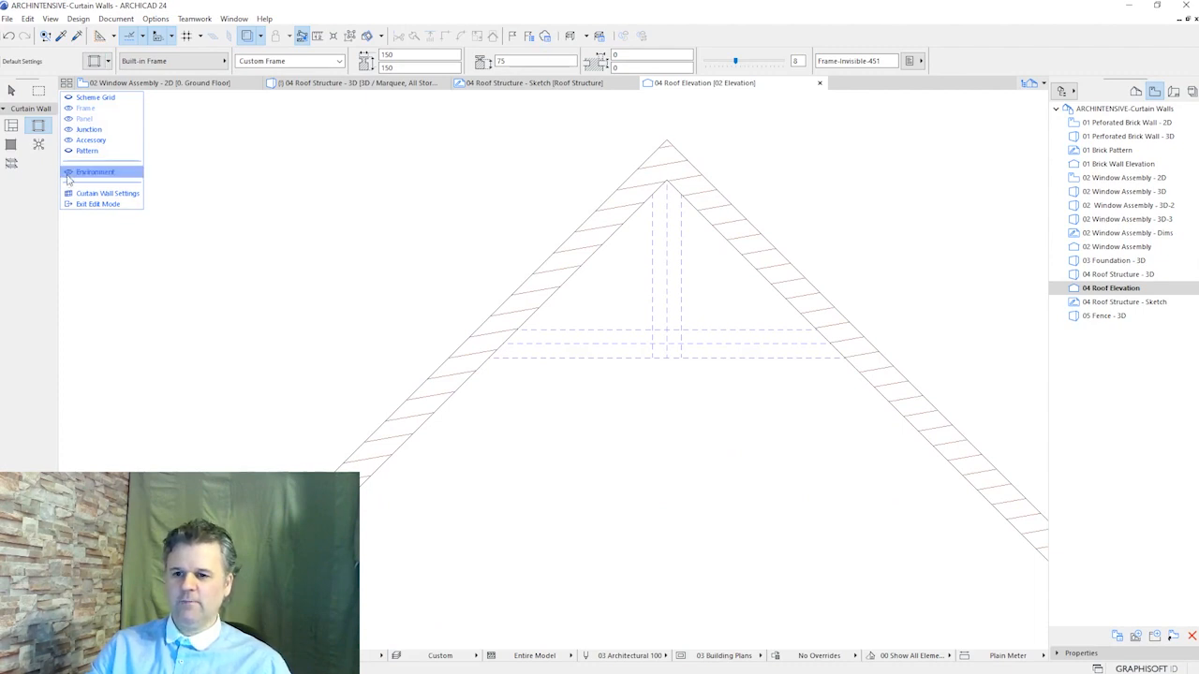
{"action": "left_click", "coordinate": [67, 174]}
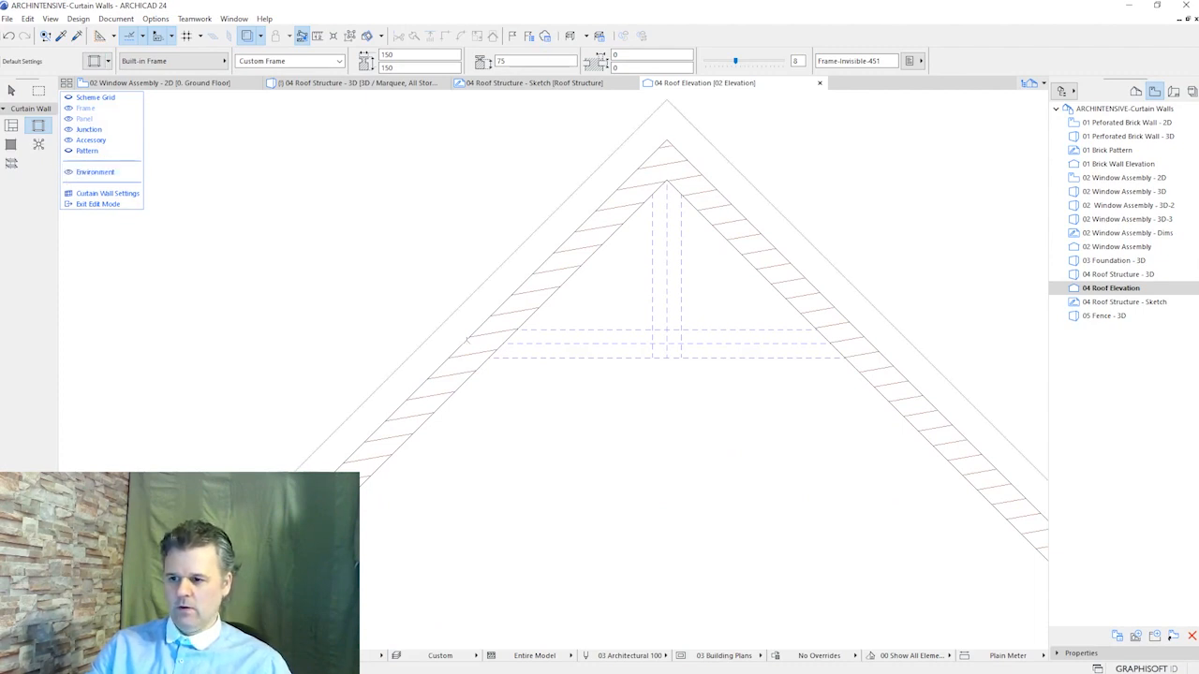
{"action": "left_click", "coordinate": [463, 340]}
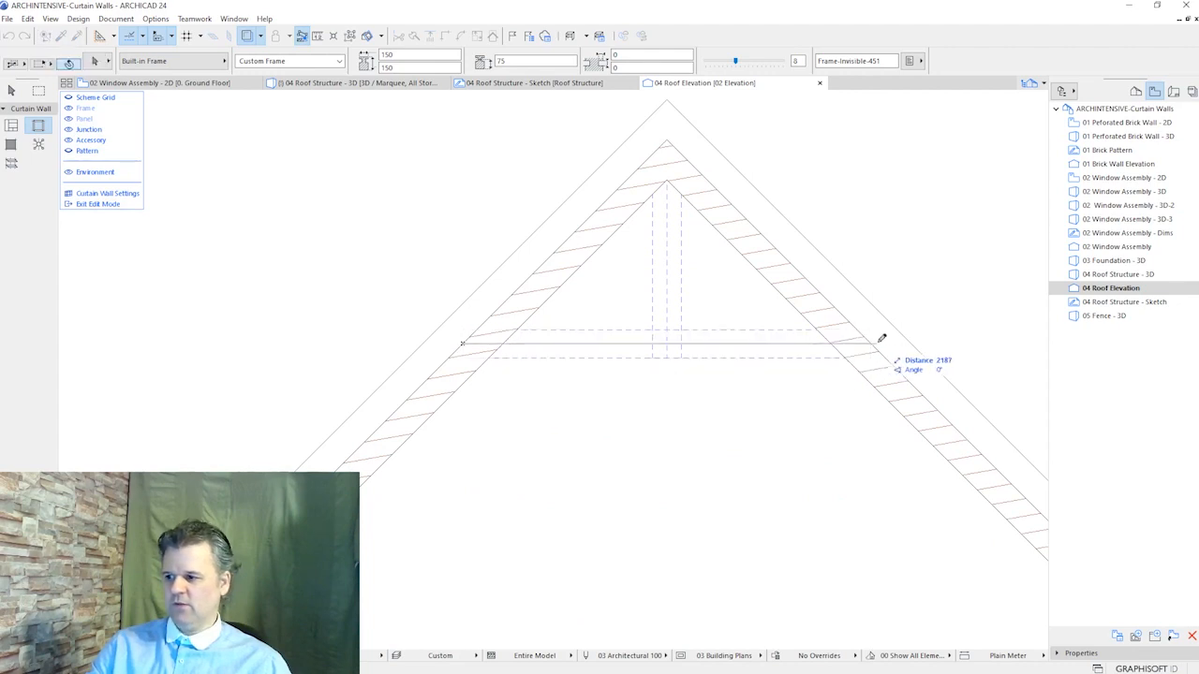
{"action": "left_click", "coordinate": [873, 339]}
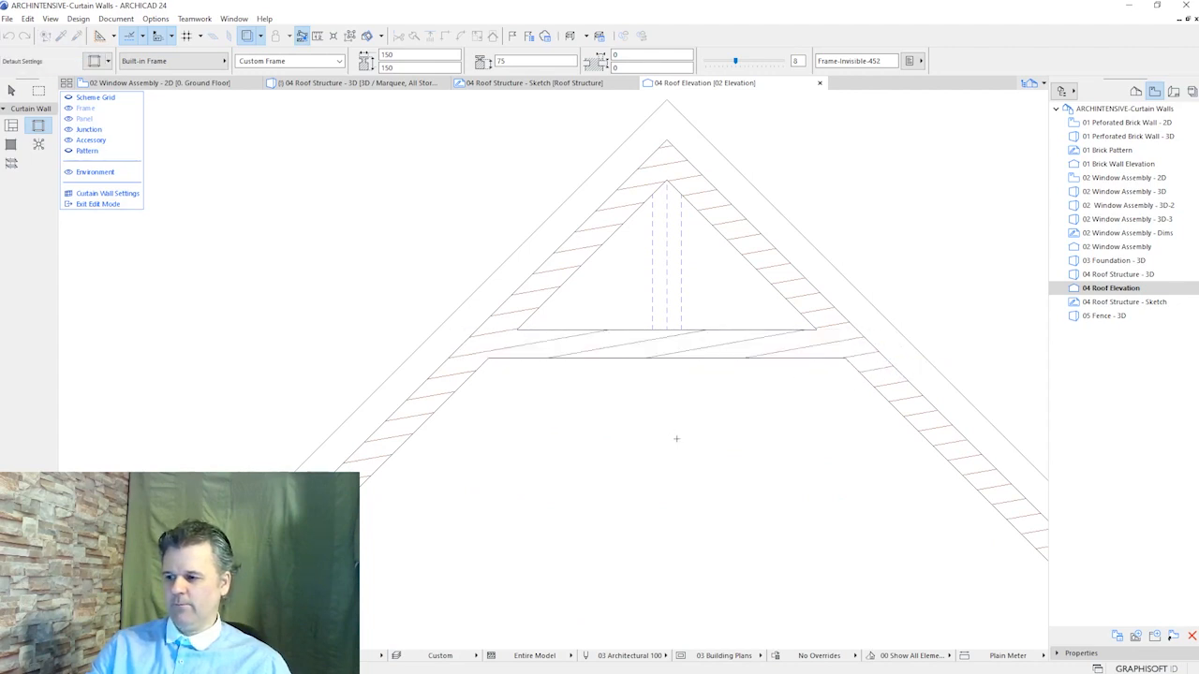
{"action": "left_click", "coordinate": [667, 140]}
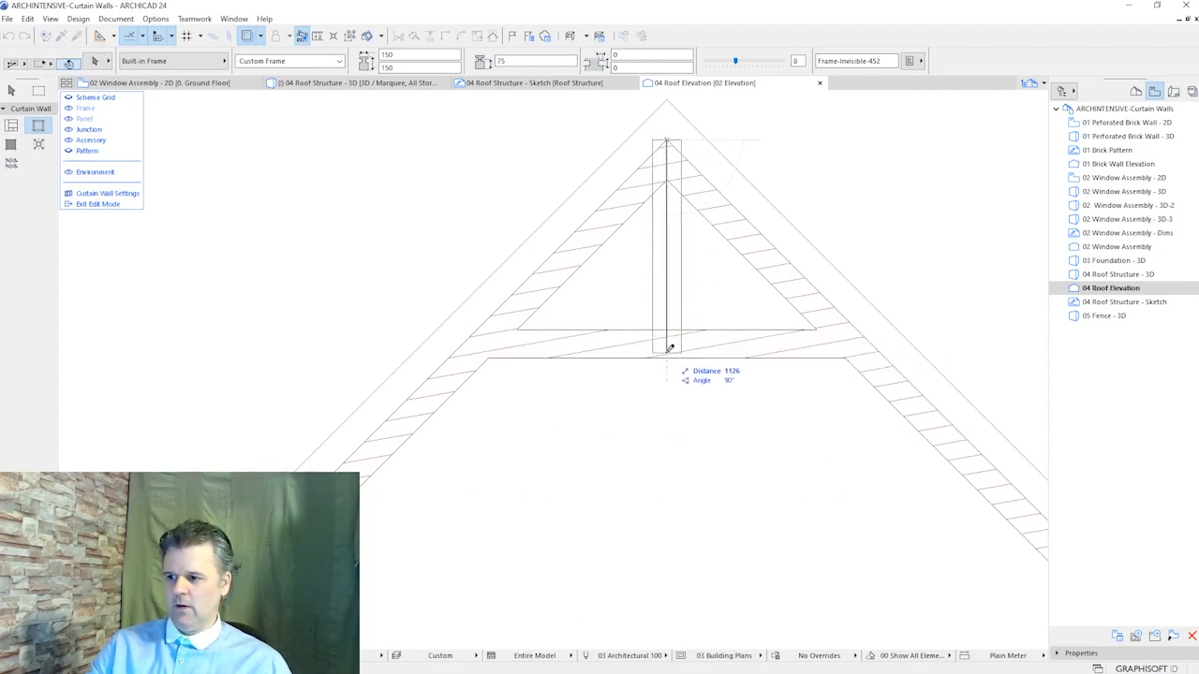
{"action": "left_click", "coordinate": [667, 340]}
{"action": "scroll", "coordinate": [784, 206], "scroll_direction": "down", "scroll_amount": 3}
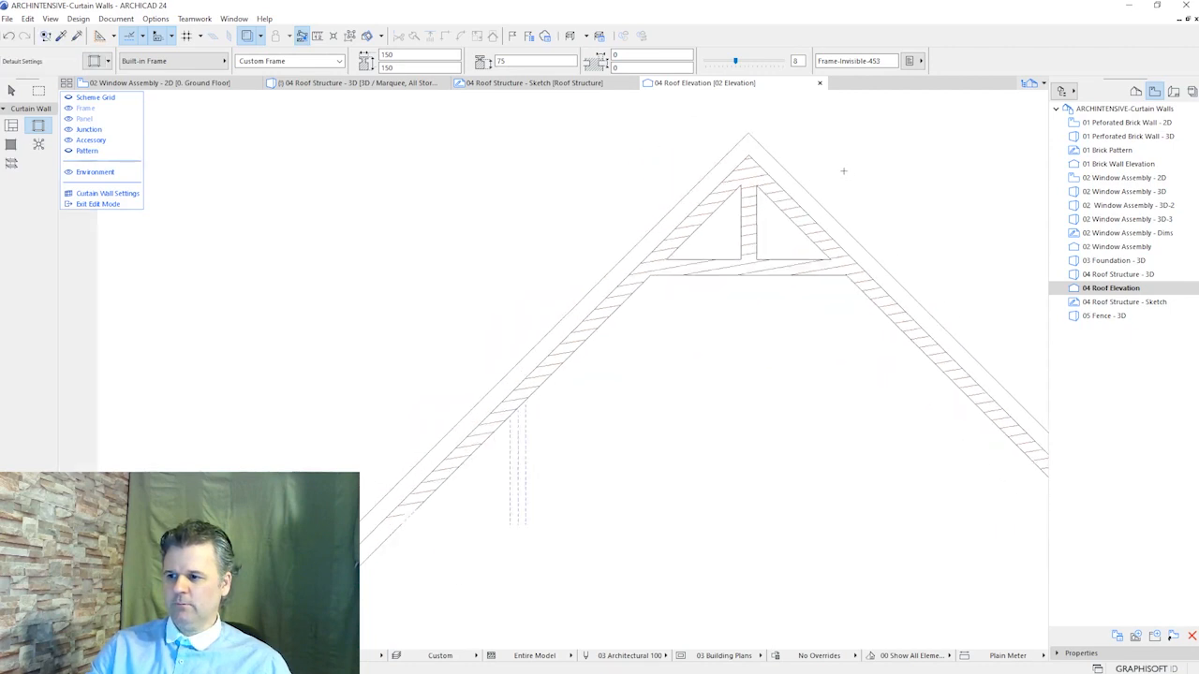
Add the two vertical side posts on their traced centerlines, running from the rafters' outer edges down to the bottom chord
{"action": "scroll", "coordinate": [656, 375], "scroll_direction": "up", "scroll_amount": 4}
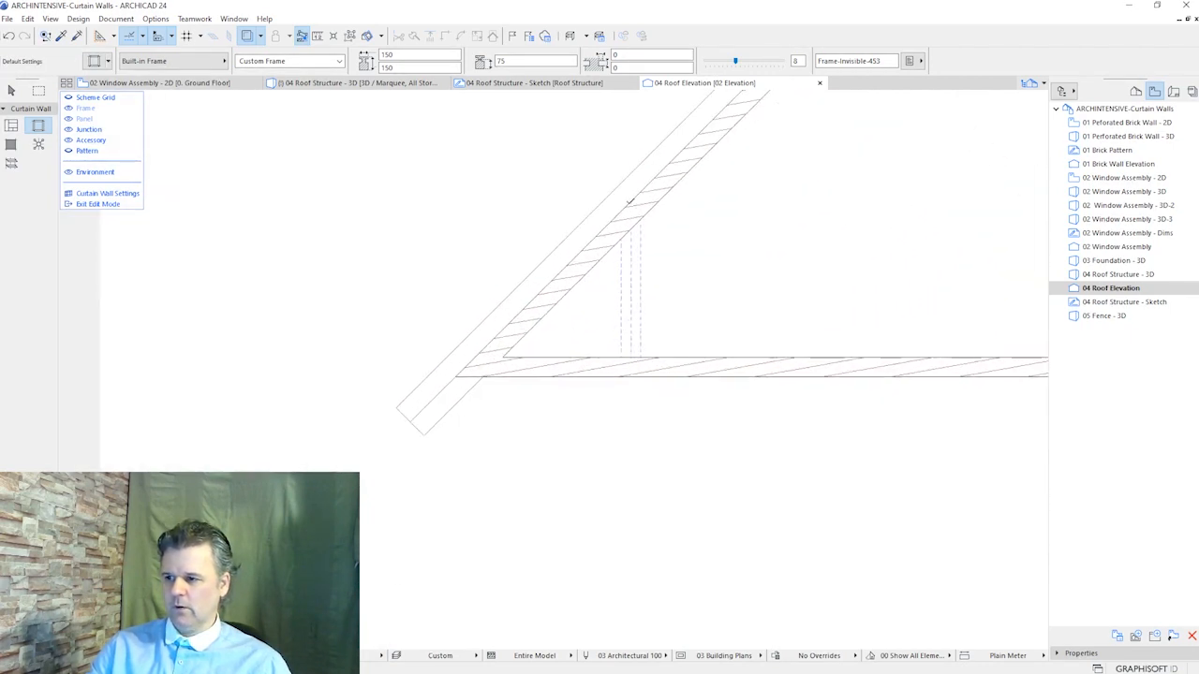
{"action": "left_click", "coordinate": [630, 200]}
{"action": "left_click", "coordinate": [633, 375]}
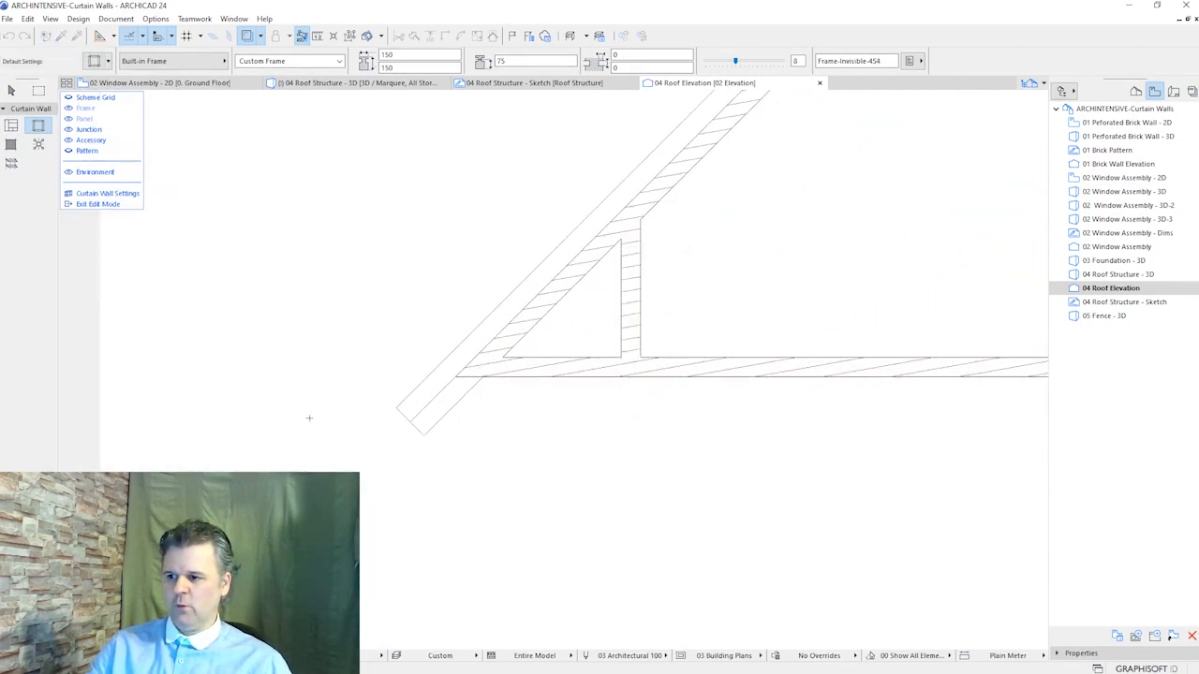
{"action": "scroll", "coordinate": [309, 418], "scroll_direction": "down", "scroll_amount": 3}
{"action": "scroll", "coordinate": [727, 330], "scroll_direction": "up", "scroll_amount": 4}
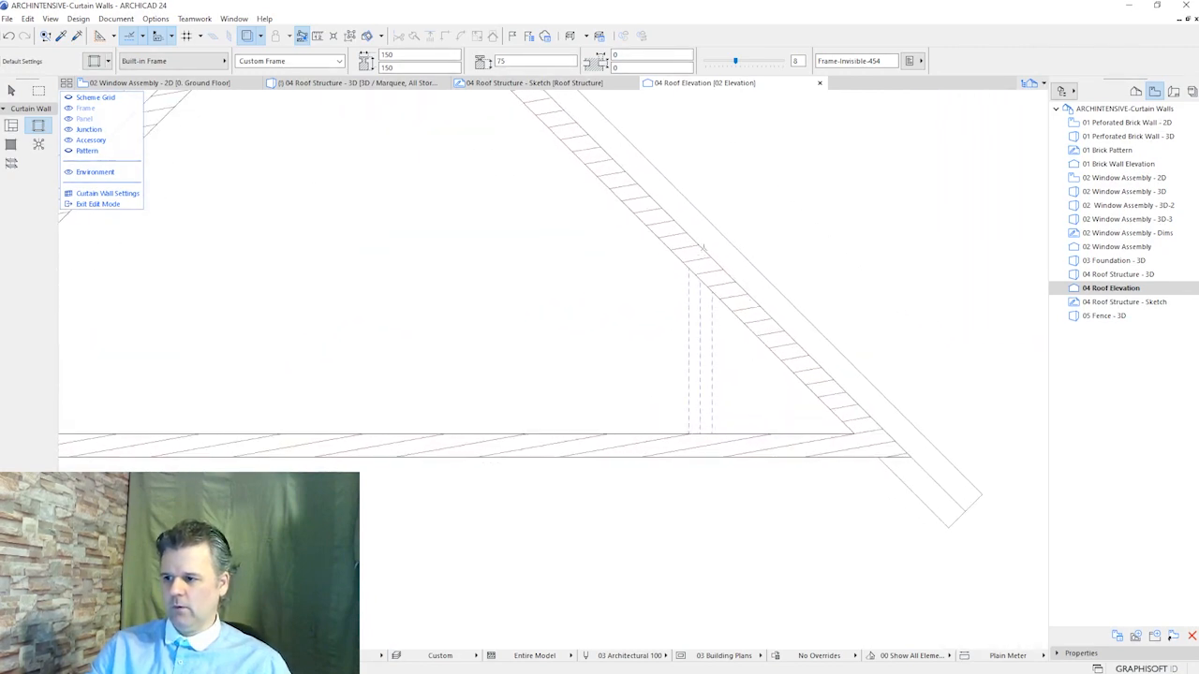
{"action": "left_click", "coordinate": [700, 247]}
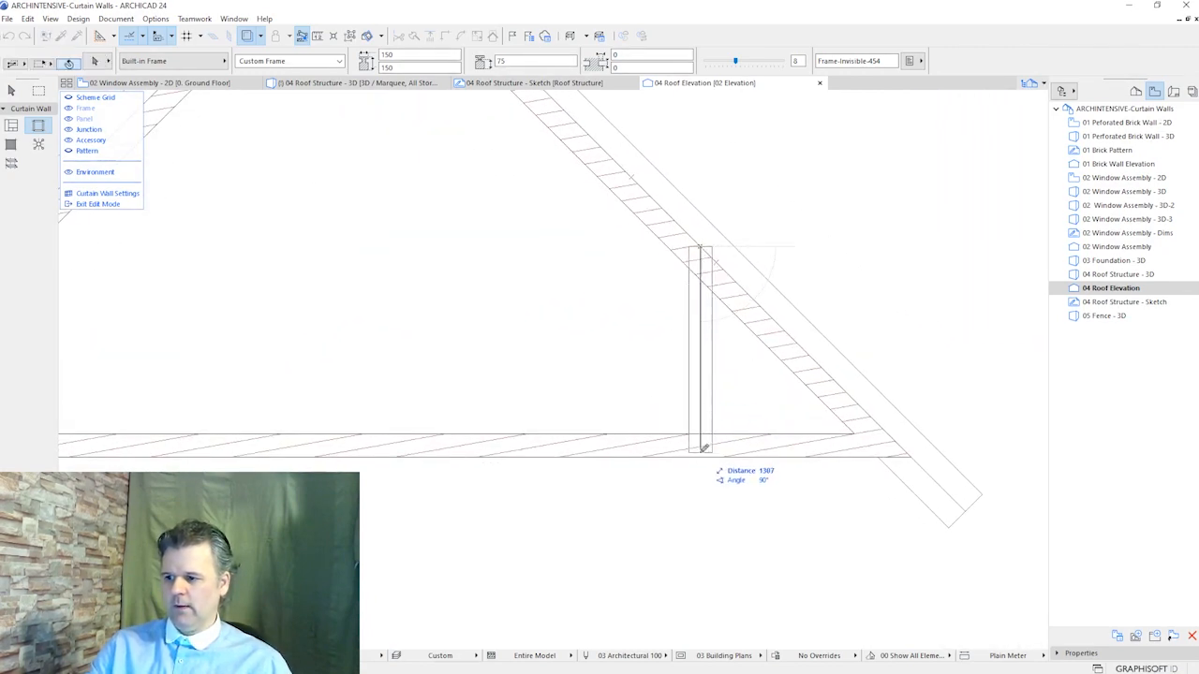
{"action": "left_click", "coordinate": [704, 448]}
{"action": "scroll", "coordinate": [986, 329], "scroll_direction": "down", "scroll_amount": 4}
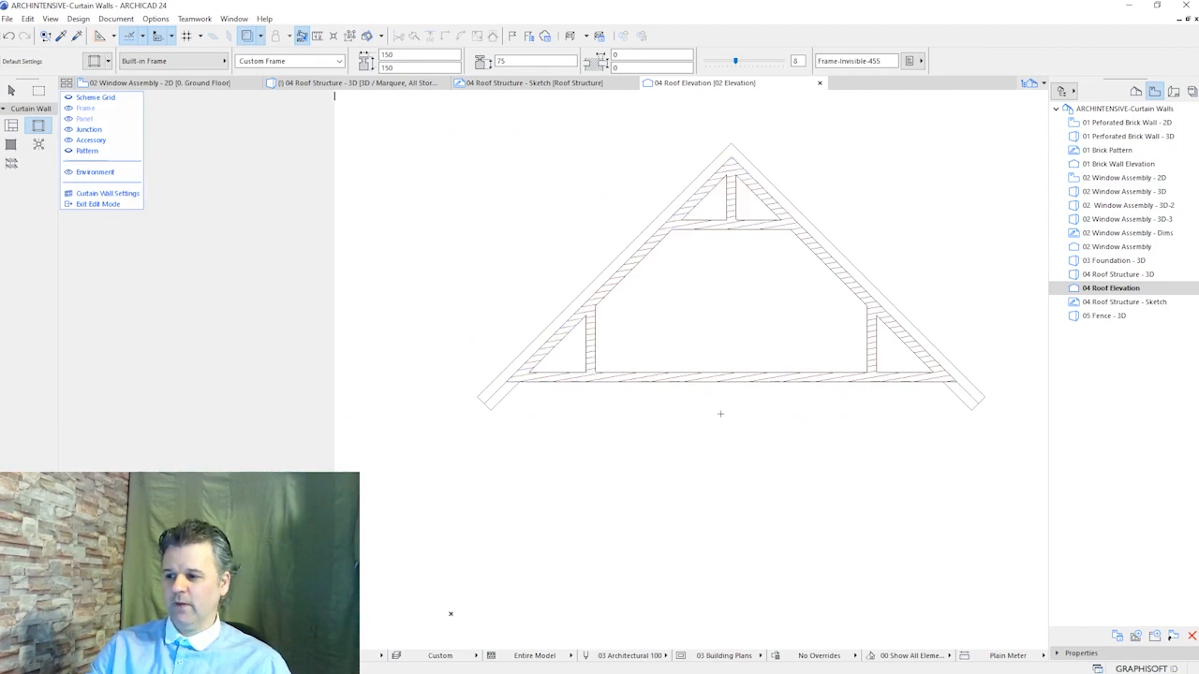
Remove the bottom chord's middle frame segment between the side posts by changing its frame type, and exit edit mode
{"action": "scroll", "coordinate": [720, 412], "scroll_direction": "up", "scroll_amount": 1}
{"action": "left_click", "coordinate": [709, 370]}
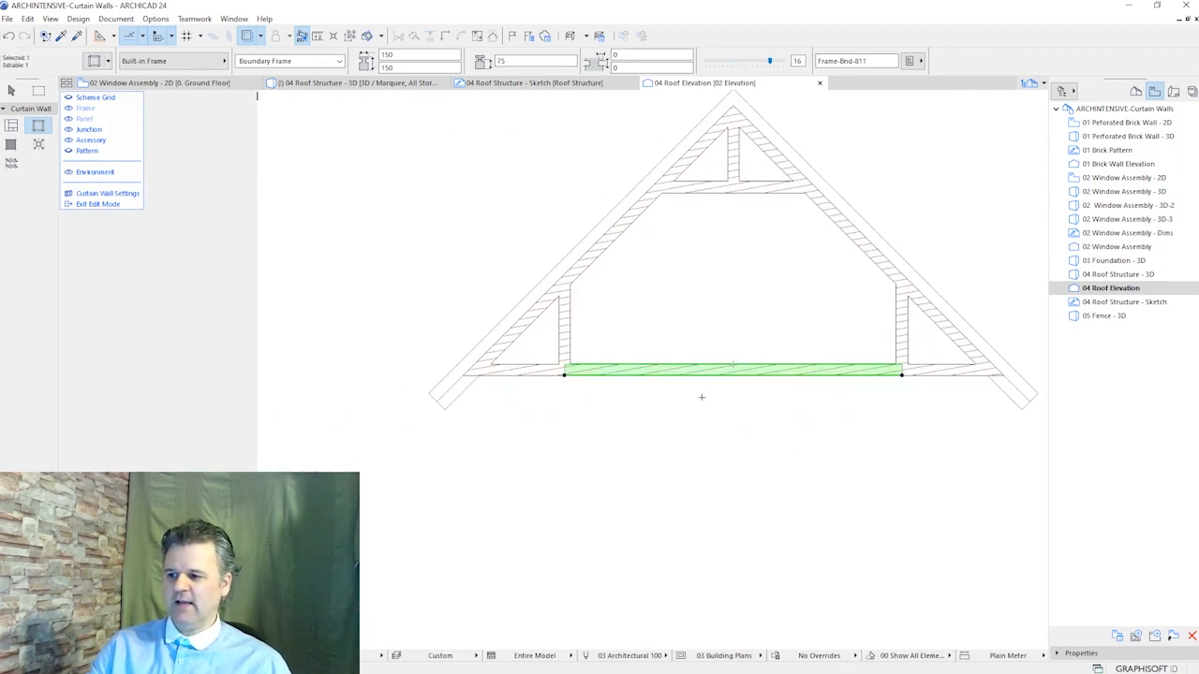
{"action": "middle_click_drag", "start_coordinate": [699, 422], "coordinate": [663, 460]}
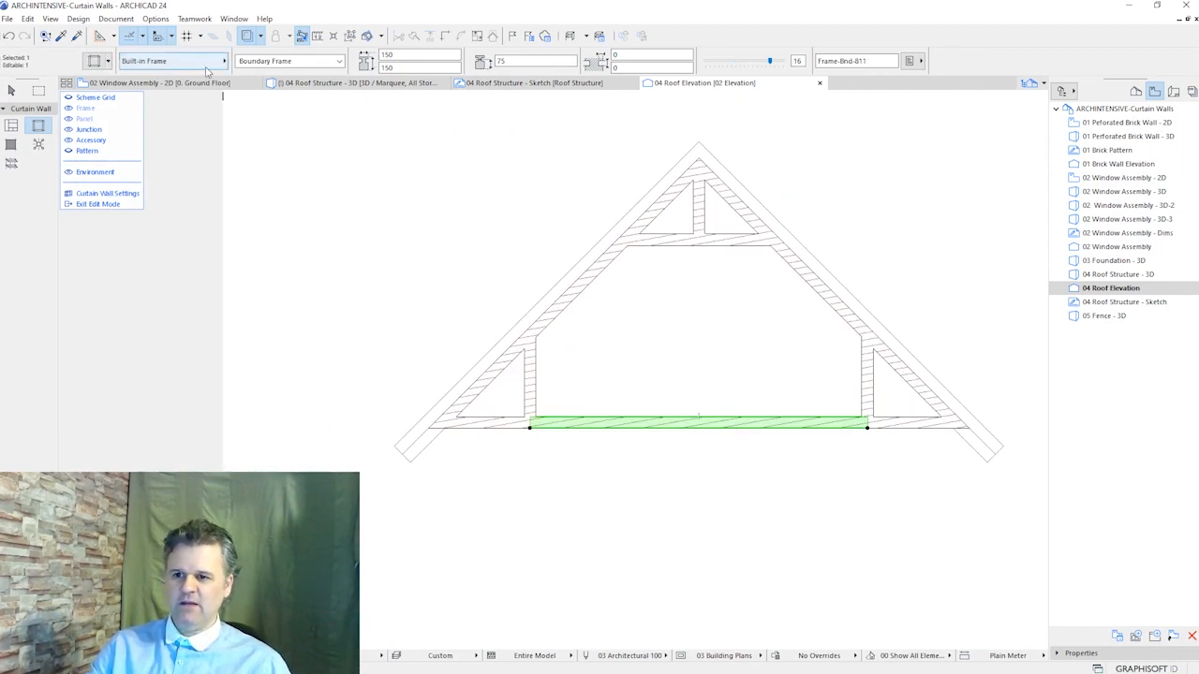
{"action": "left_click", "coordinate": [205, 67]}
{"action": "left_click", "coordinate": [266, 103]}
{"action": "key", "text": "Escape"}
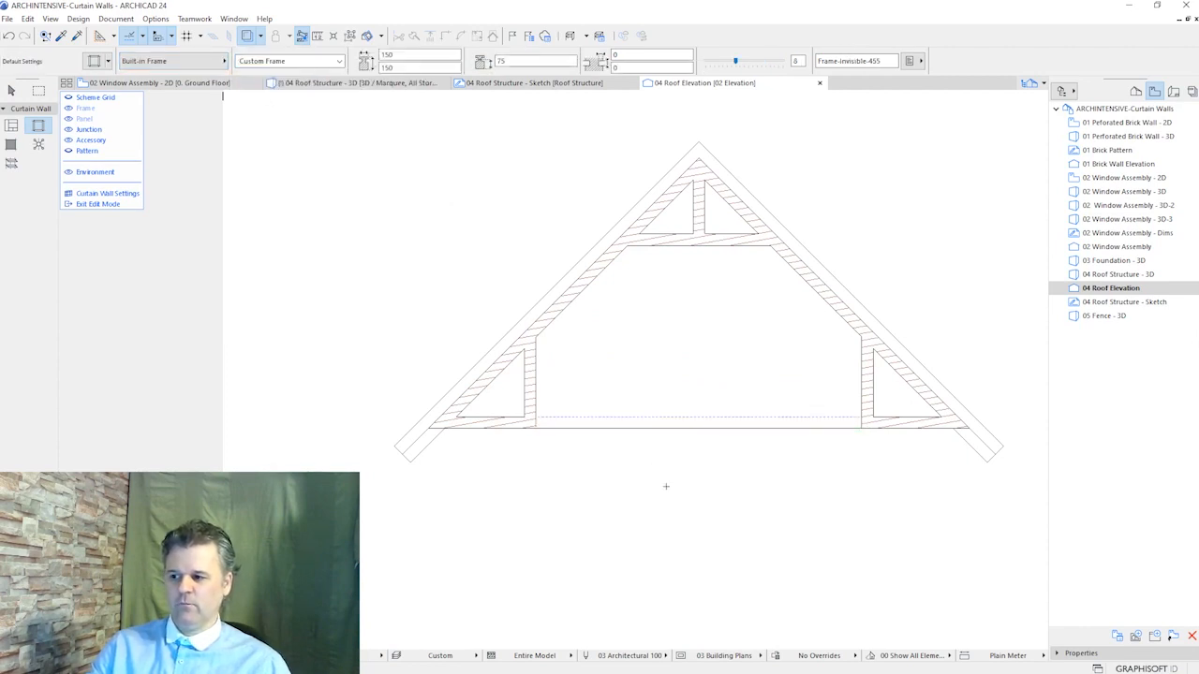
{"action": "left_click", "coordinate": [106, 206]}
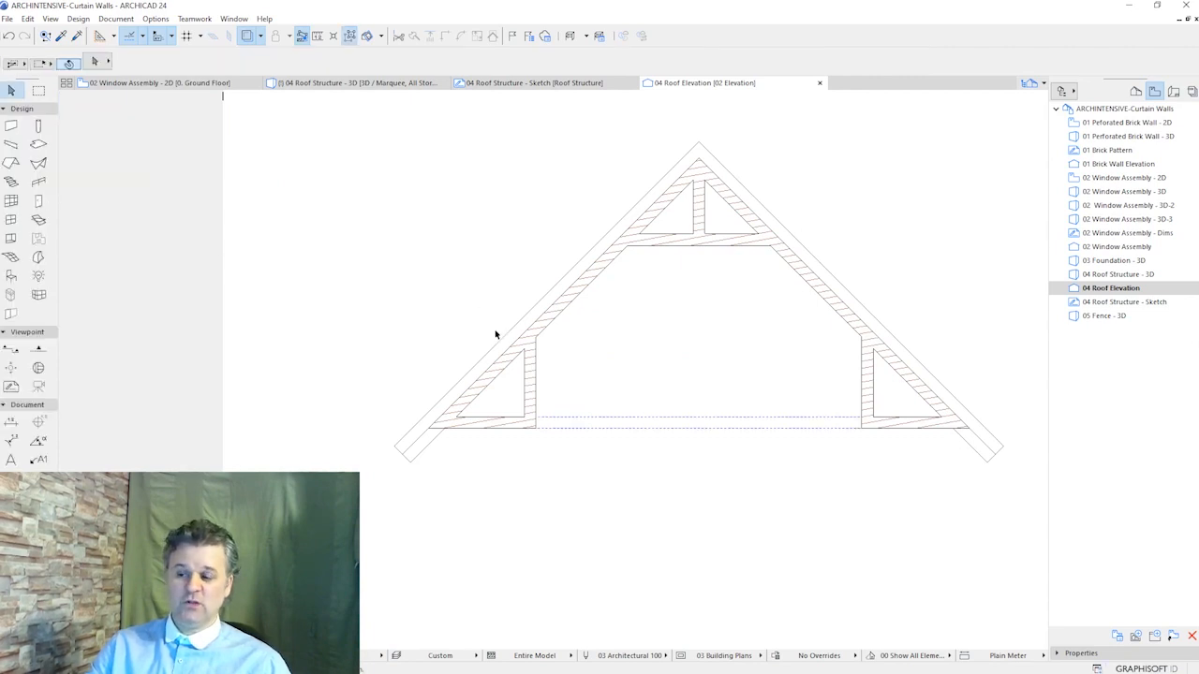
Open the 04 Roof Structure - 3D view and select the truss to inspect it beside the roof
{"action": "double_click", "coordinate": [1110, 275]}
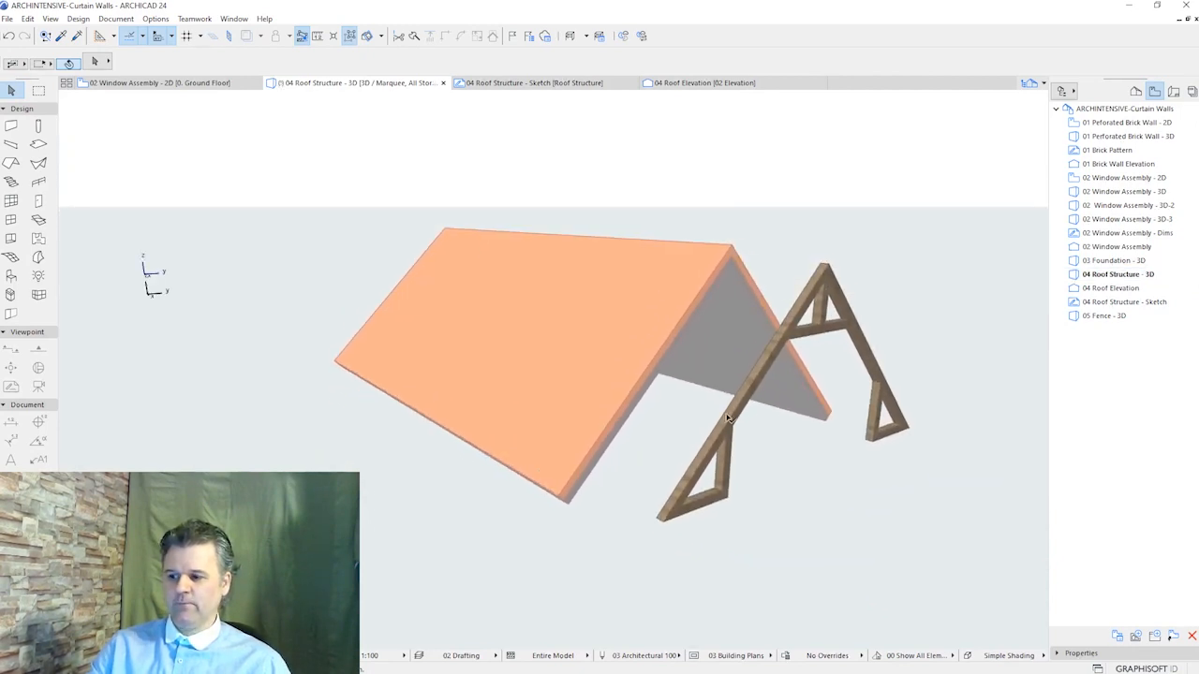
{"action": "left_click", "coordinate": [728, 417]}
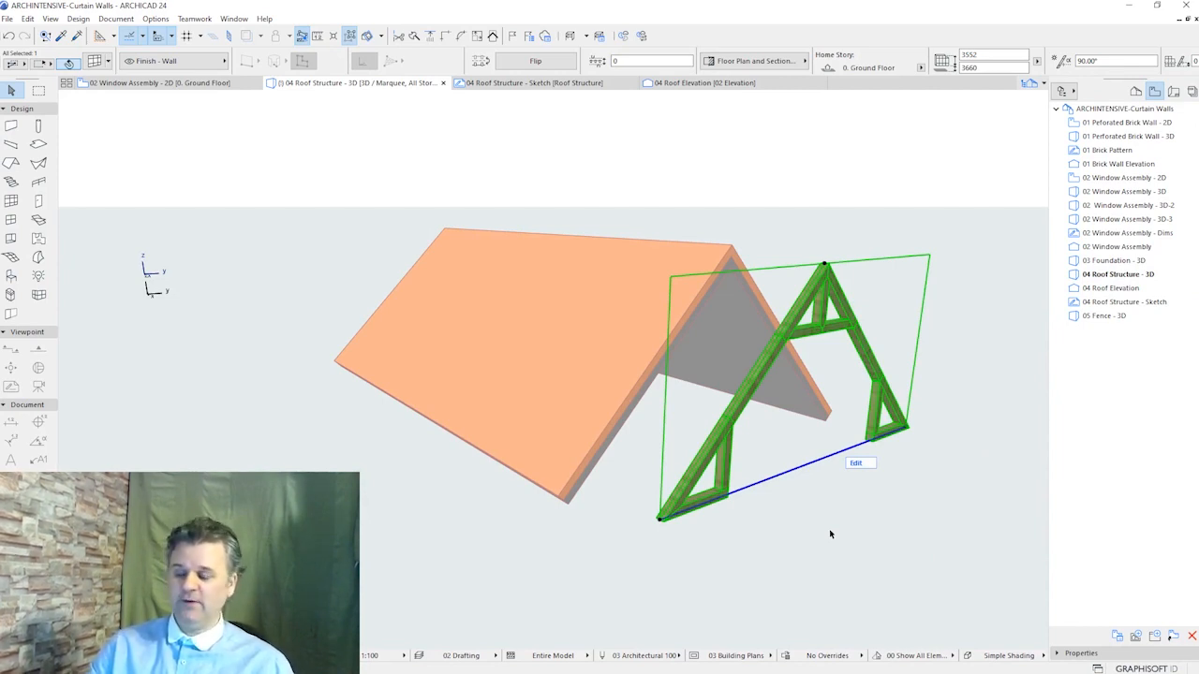
{"action": "left_click", "coordinate": [586, 540]}
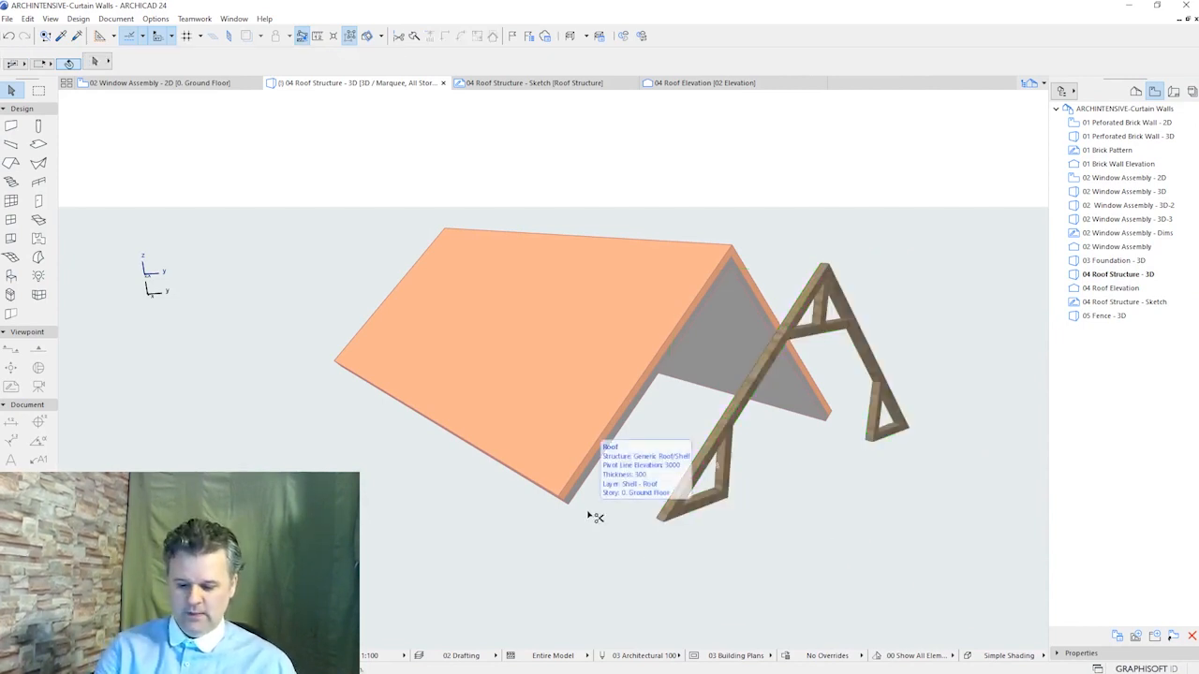
Set the Shell - Roof layer to wireframe display so the roof shows as outlines in 3D
{"action": "left_click", "coordinate": [590, 515]}
{"action": "key", "text": "ctrl+l"}
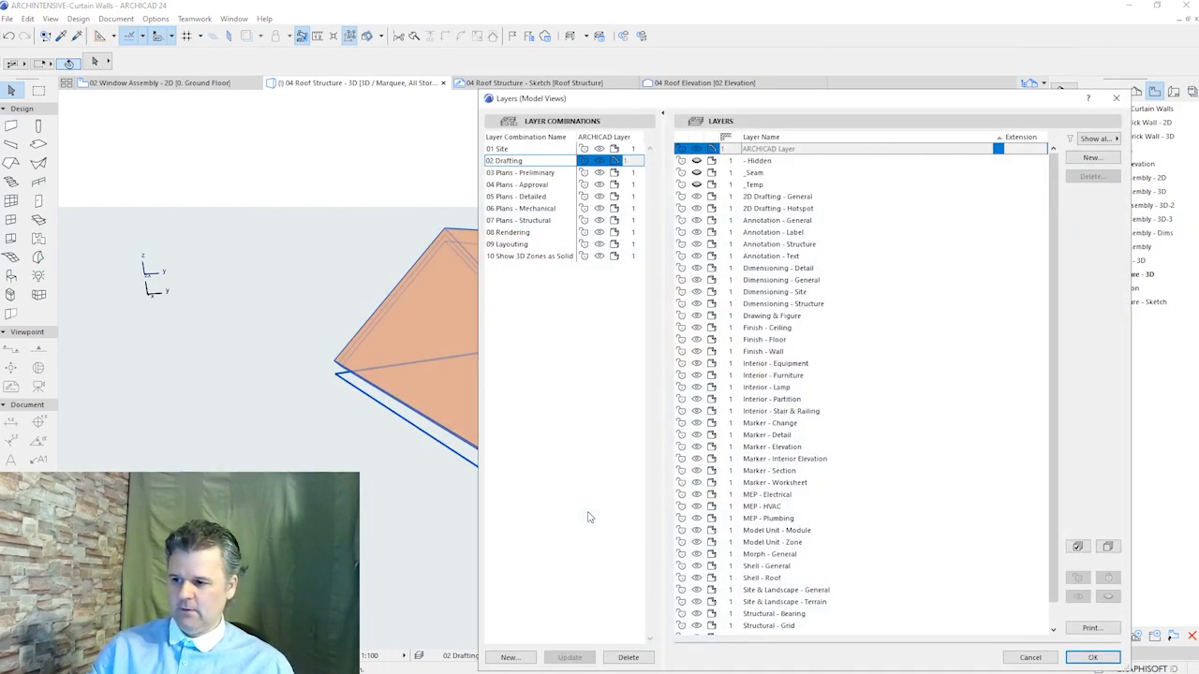
{"action": "left_click", "coordinate": [712, 579]}
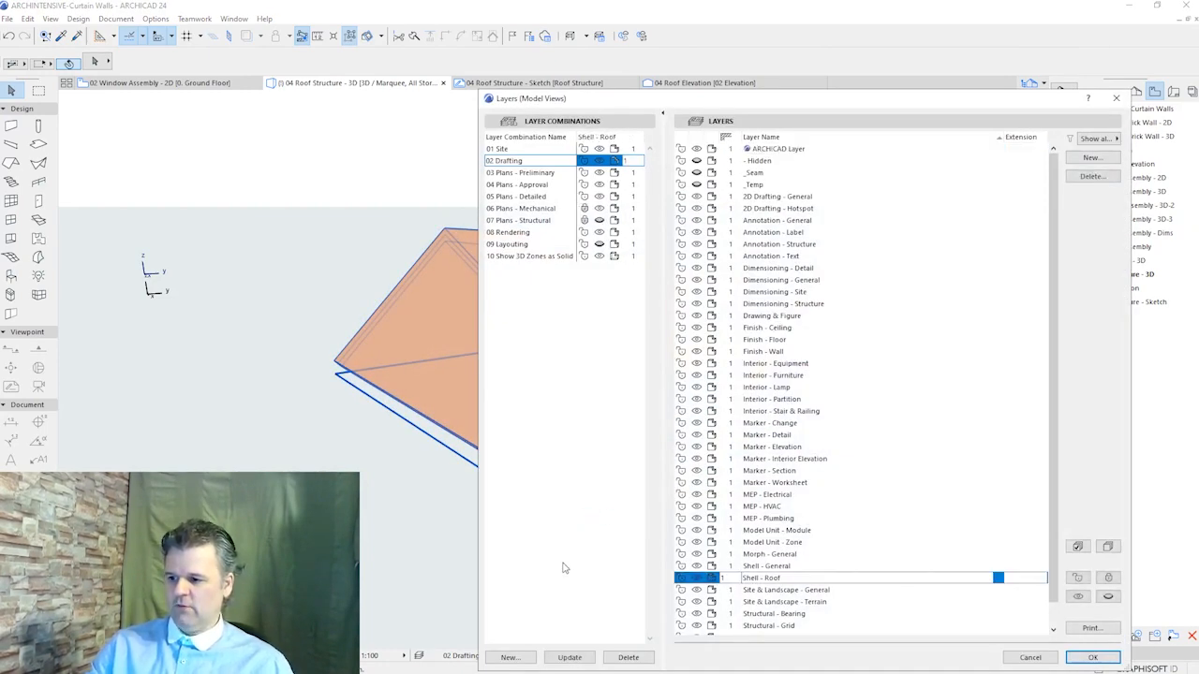
{"action": "left_click", "coordinate": [1092, 658]}
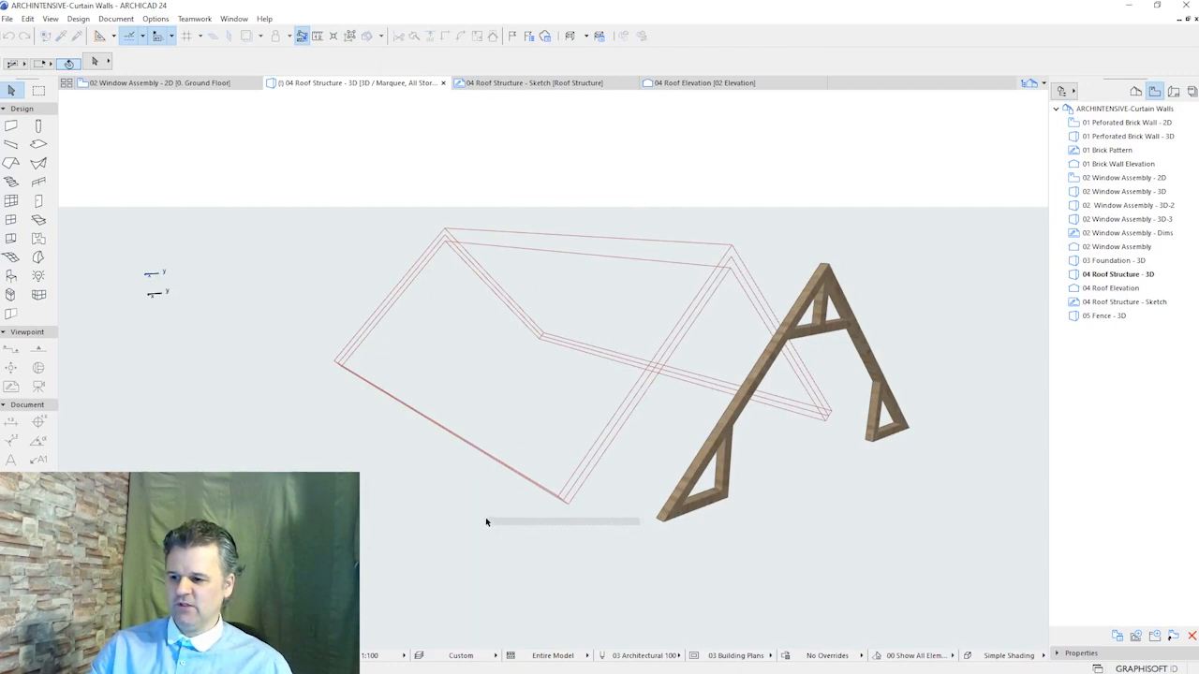
Move the truss horizontally along the roof's length into the roof, offset 500 mm inward from the near gable edge
{"action": "middle_click_drag", "start_coordinate": [563, 529], "coordinate": [859, 572], "text": "shift"}
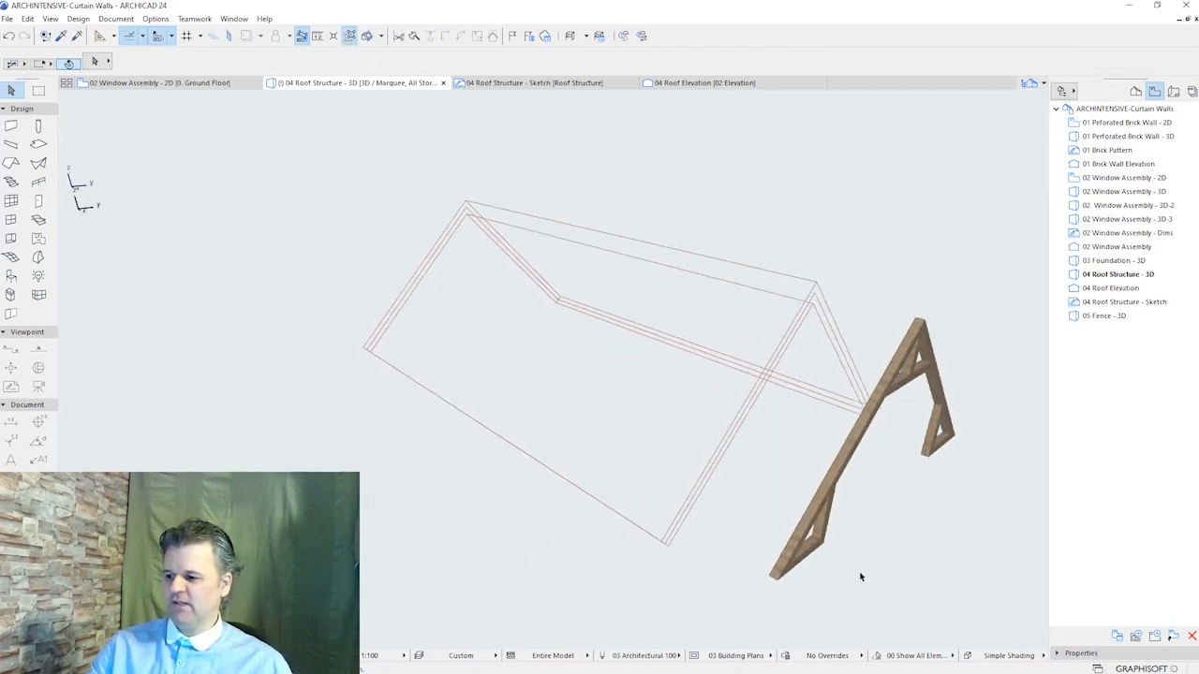
{"action": "left_click", "coordinate": [787, 575]}
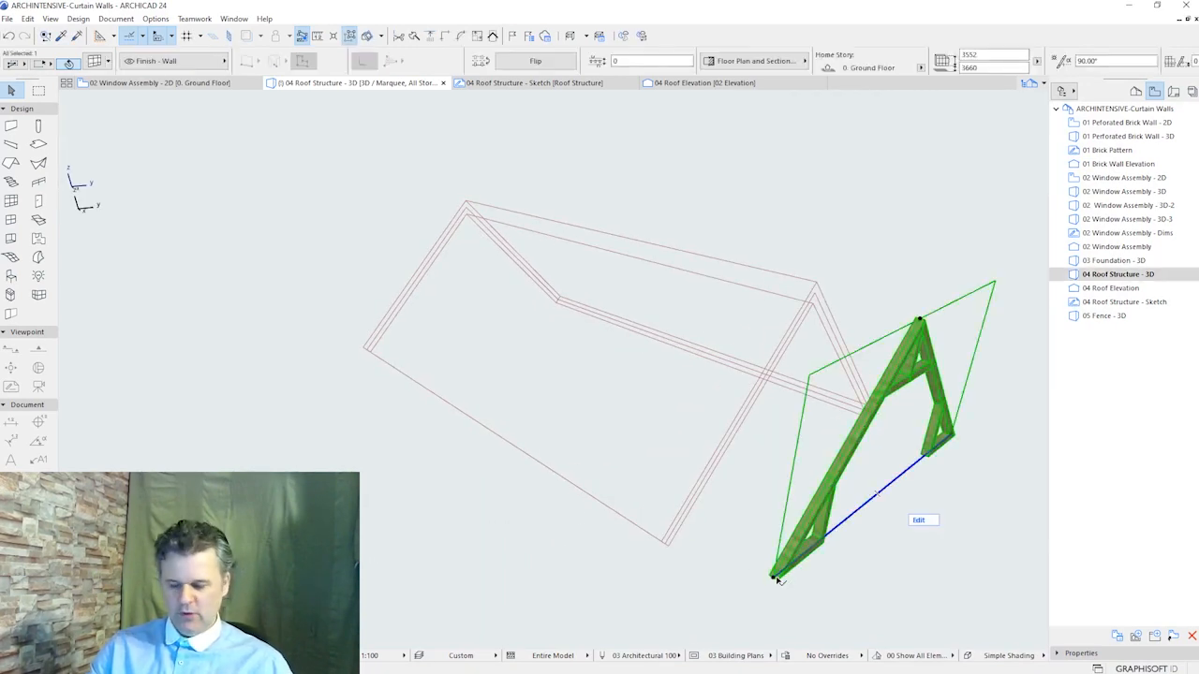
{"action": "right_click", "coordinate": [699, 161]}
{"action": "mouse_move", "coordinate": [820, 237]}
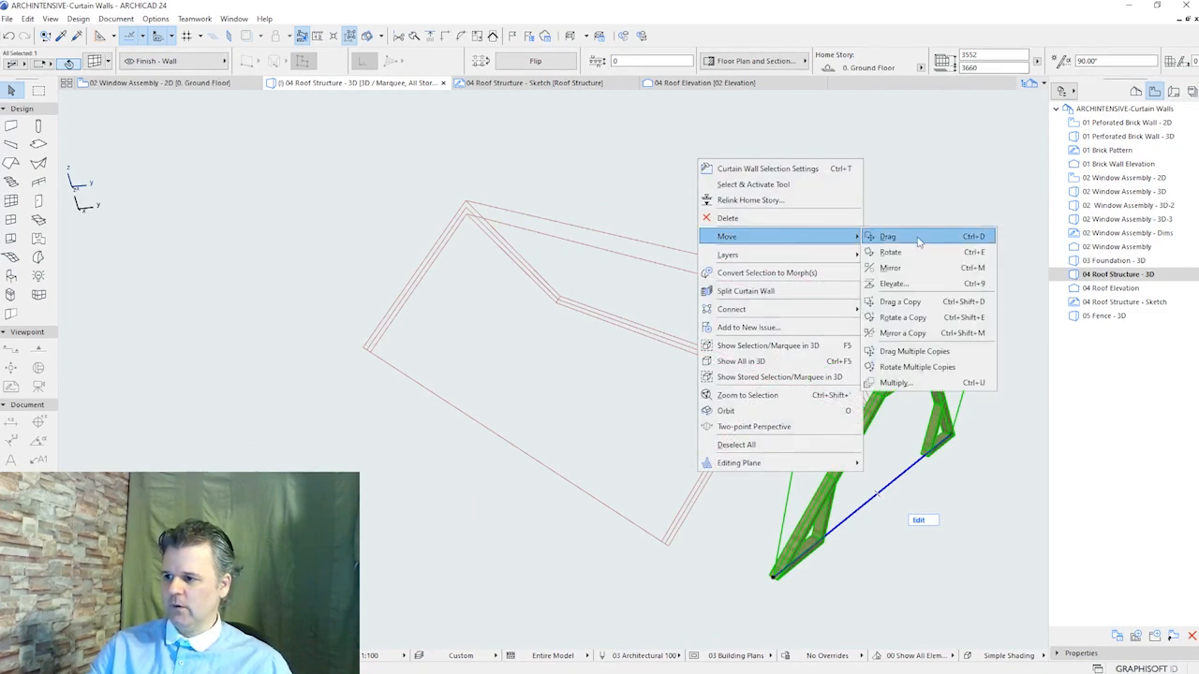
{"action": "left_click", "coordinate": [888, 237]}
{"action": "left_click", "coordinate": [772, 576]}
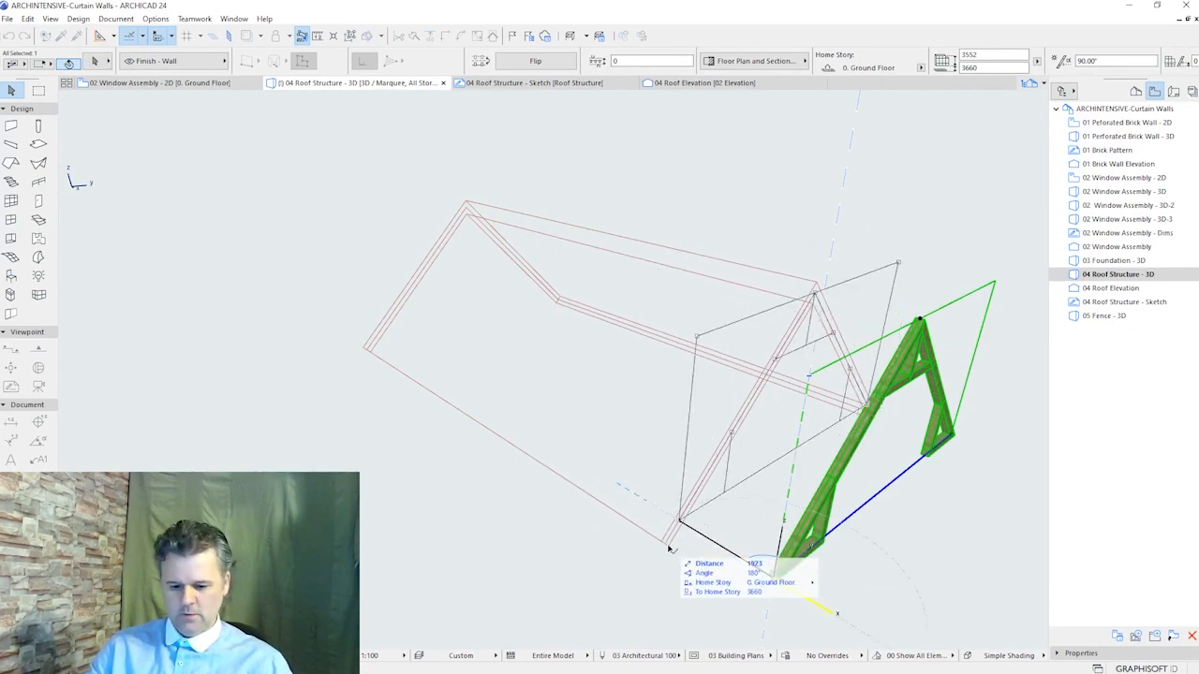
{"action": "key", "text": "Tab"}
{"action": "type", "text": "500+"}
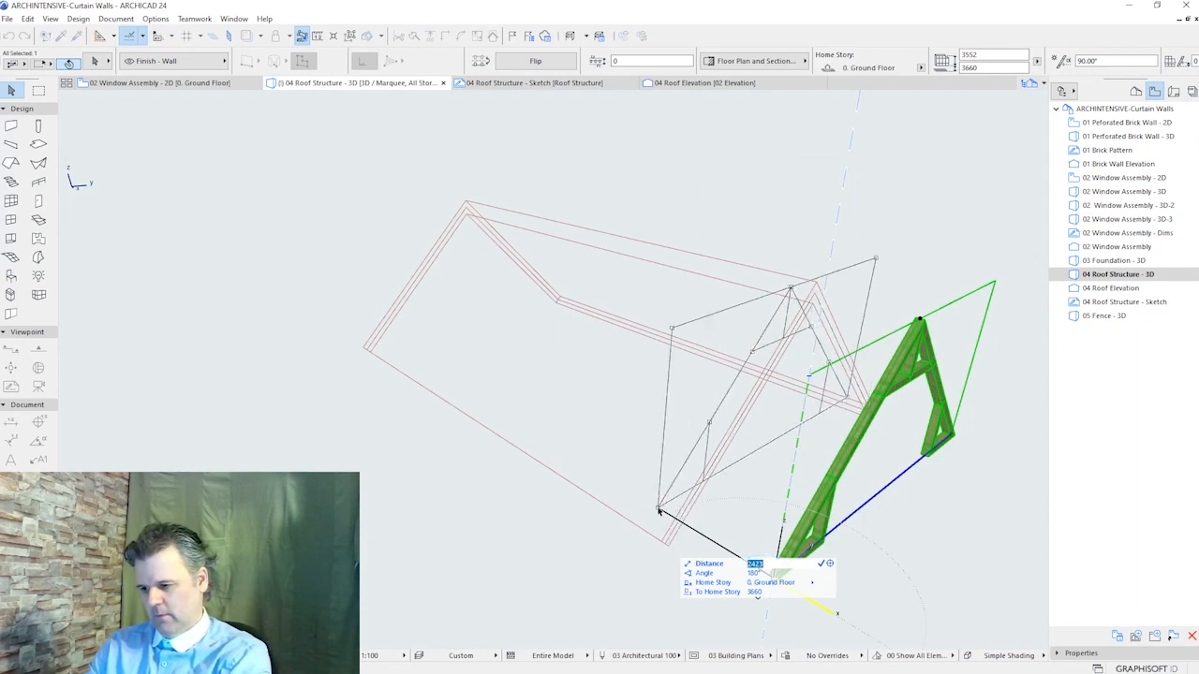
{"action": "key", "text": "Return"}
Create eleven copies of the truss at 1000 mm spacing along the roof's length and clear the selection
{"action": "right_click", "coordinate": [693, 449]}
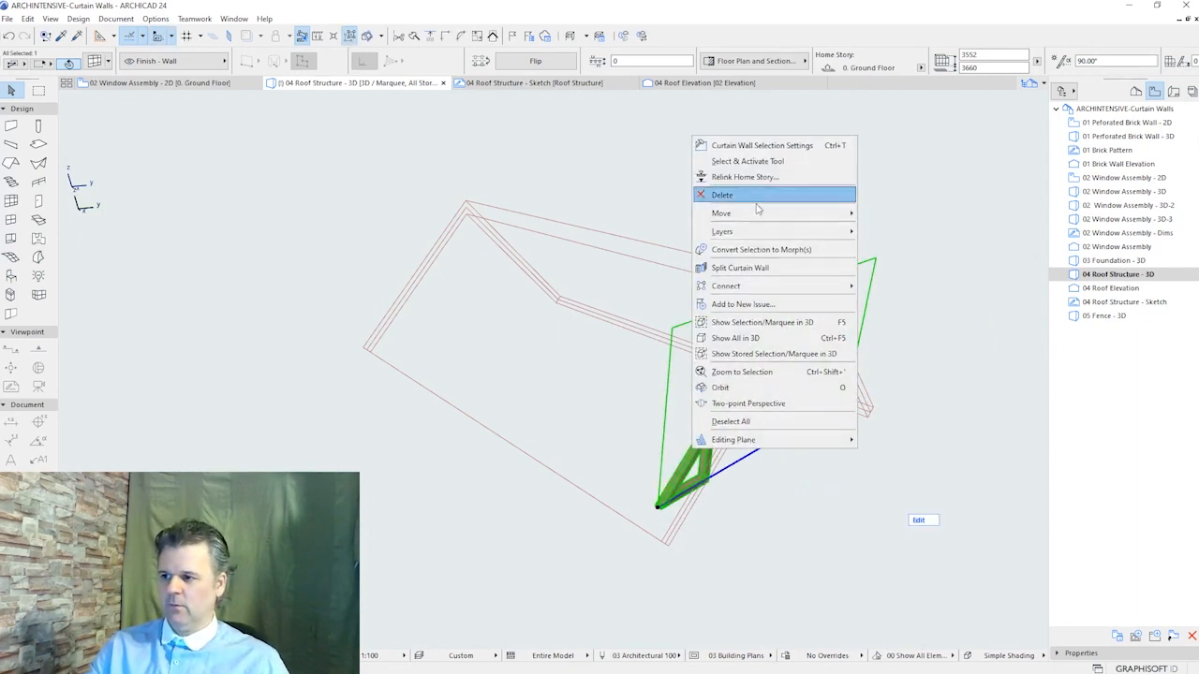
{"action": "mouse_move", "coordinate": [757, 213]}
{"action": "left_click", "coordinate": [935, 365]}
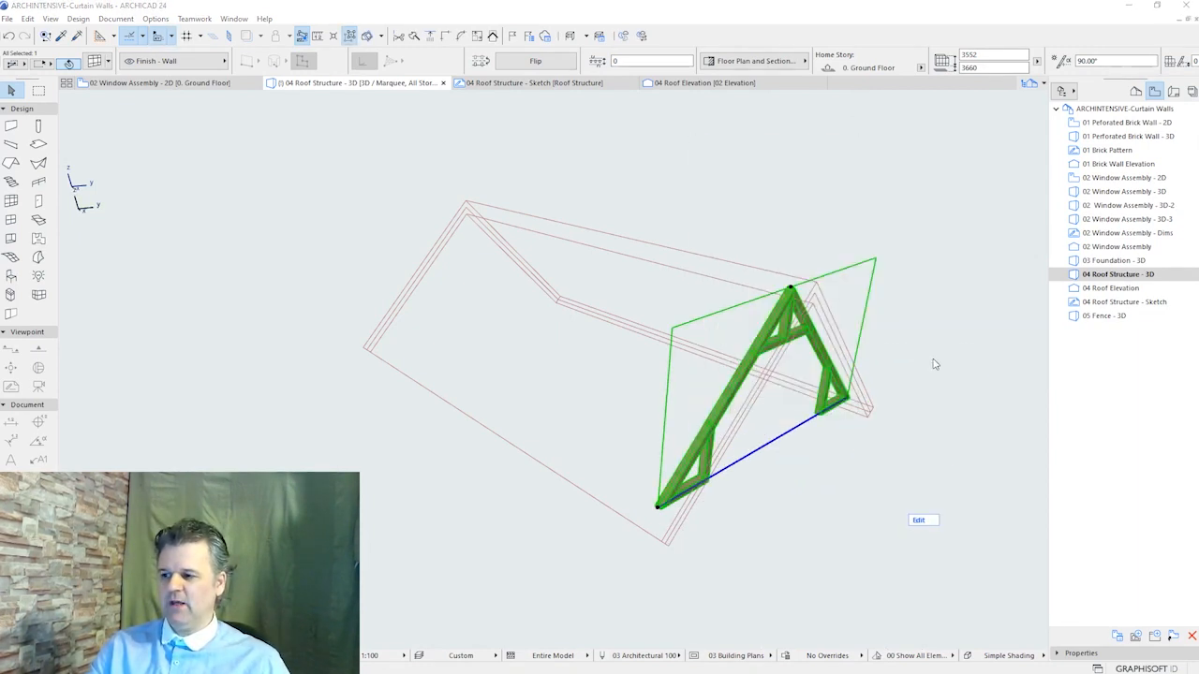
{"action": "left_click", "coordinate": [714, 433]}
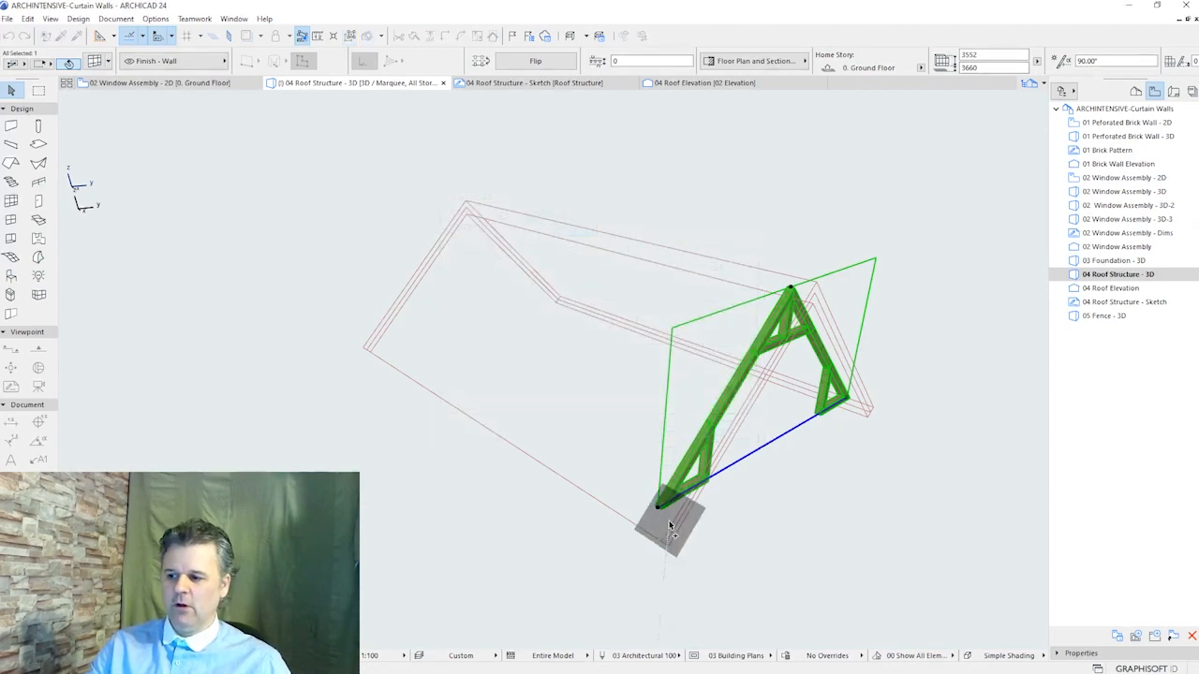
{"action": "left_click", "coordinate": [659, 511]}
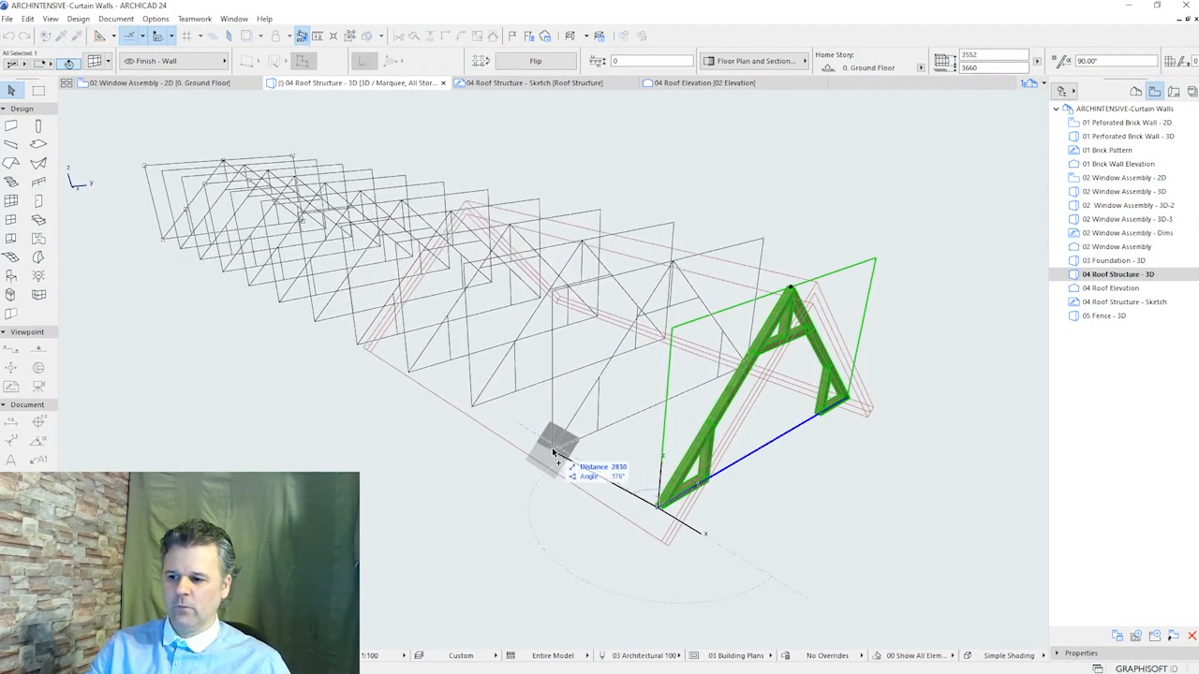
{"action": "type", "text": "1000"}
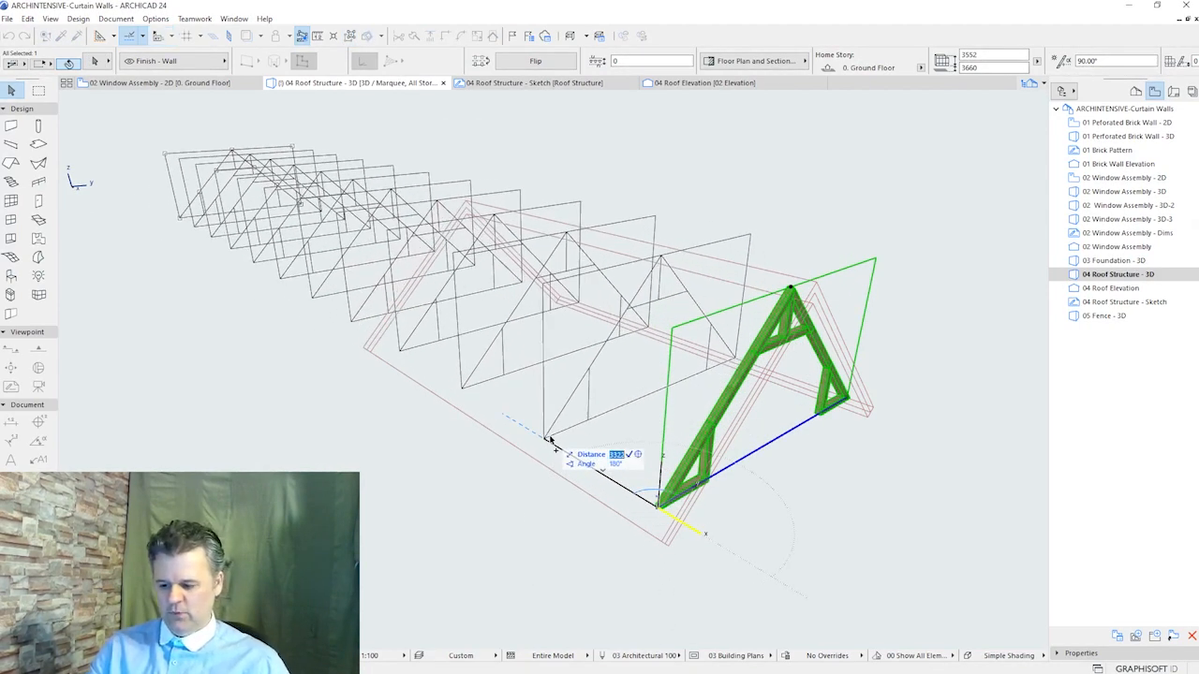
{"action": "key", "text": "Return"}
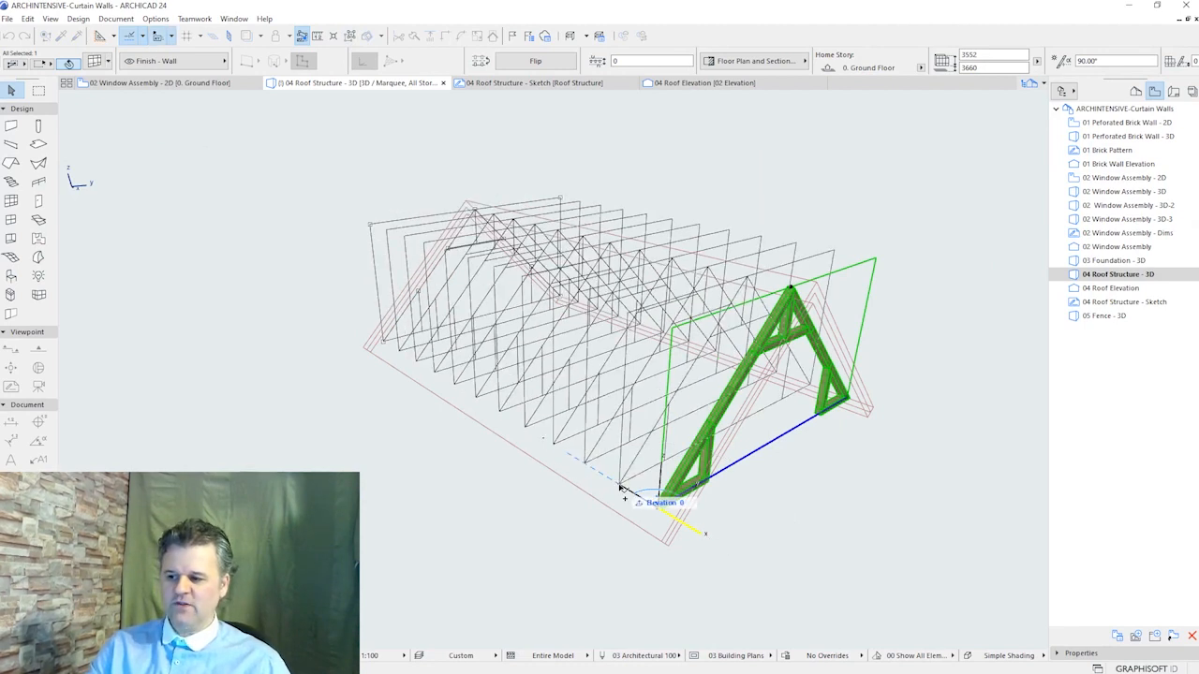
{"action": "key", "text": "Return"}
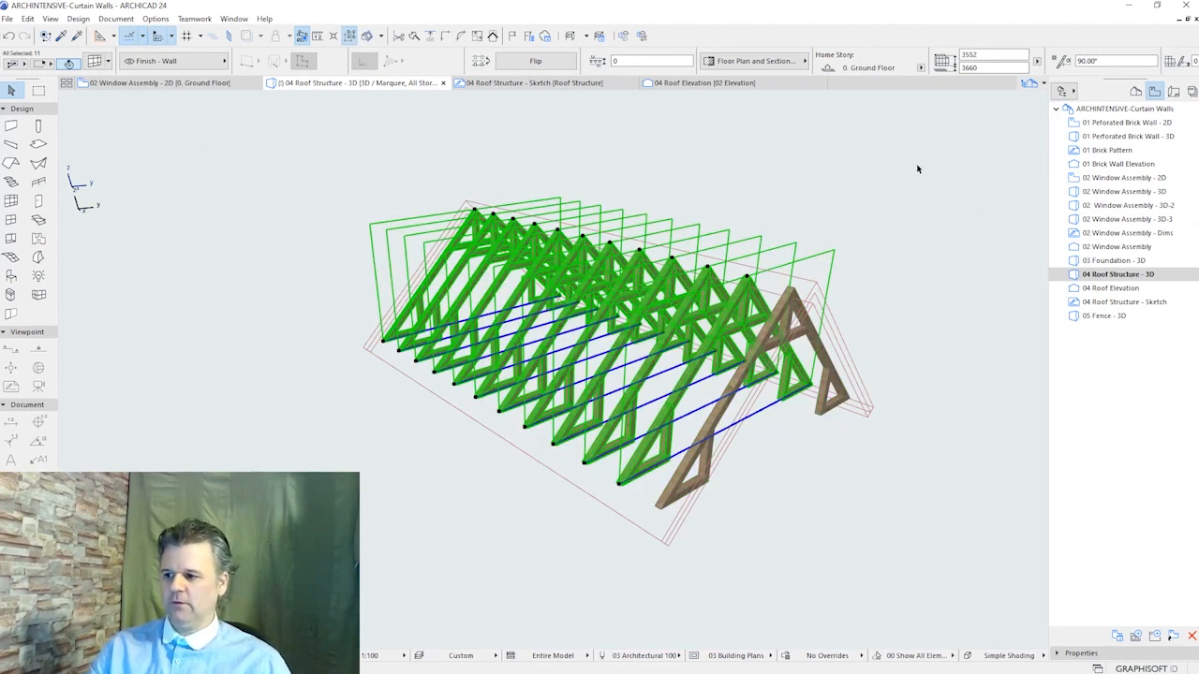
{"action": "key", "text": "Escape"}
Examine the row of trusses inside the roof outline from several angles, checking the front truss
{"action": "scroll", "coordinate": [763, 531], "scroll_direction": "up", "scroll_amount": 3}
{"action": "middle_click_drag", "start_coordinate": [753, 539], "coordinate": [775, 540]}
{"action": "middle_click_drag", "start_coordinate": [776, 540], "coordinate": [835, 421], "text": "shift"}
{"action": "left_click", "coordinate": [895, 351]}
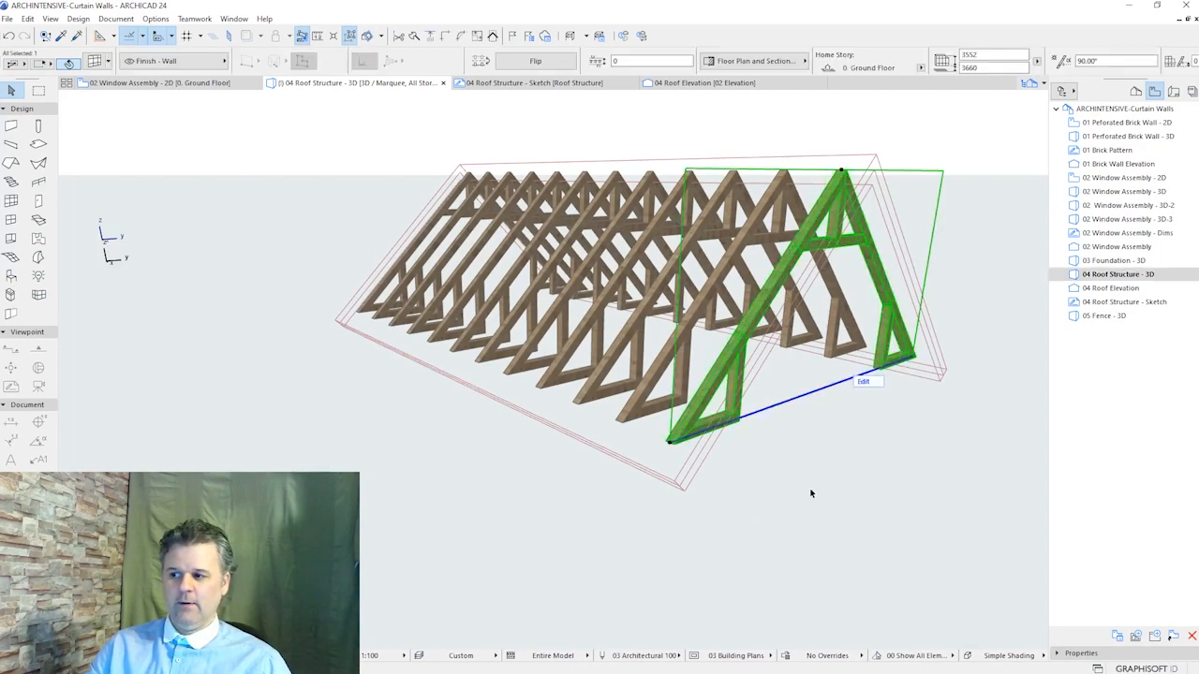
{"action": "key", "text": "Escape"}
{"action": "middle_click_drag", "start_coordinate": [797, 481], "coordinate": [819, 525], "text": "shift"}
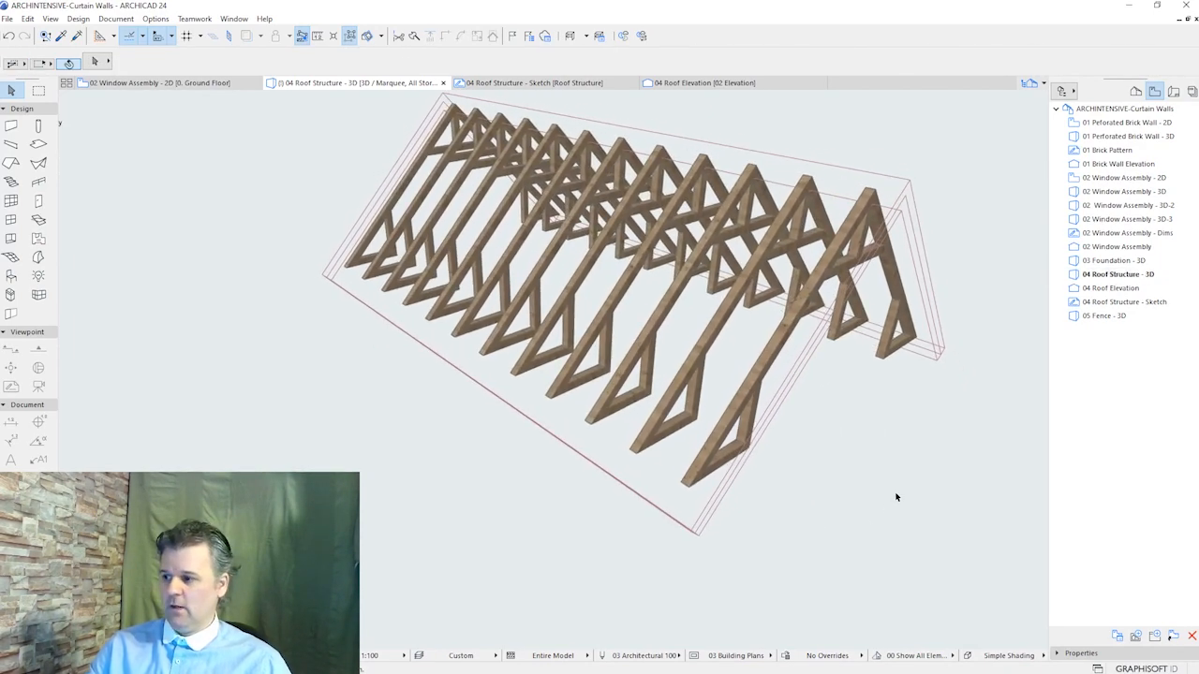
{"action": "middle_click_drag", "start_coordinate": [865, 498], "coordinate": [846, 516], "text": "shift"}
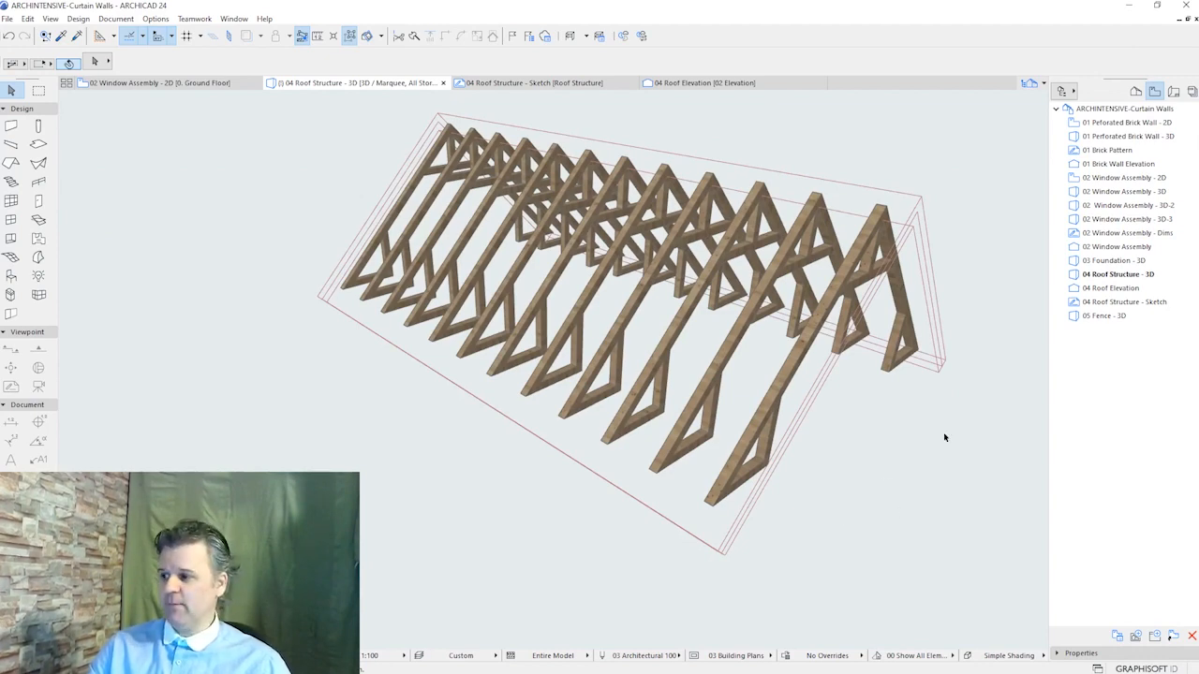
Open the 05 Fence - 3D view and examine its masonry wall and two picket panels as separate curtain walls
{"action": "double_click", "coordinate": [1115, 316]}
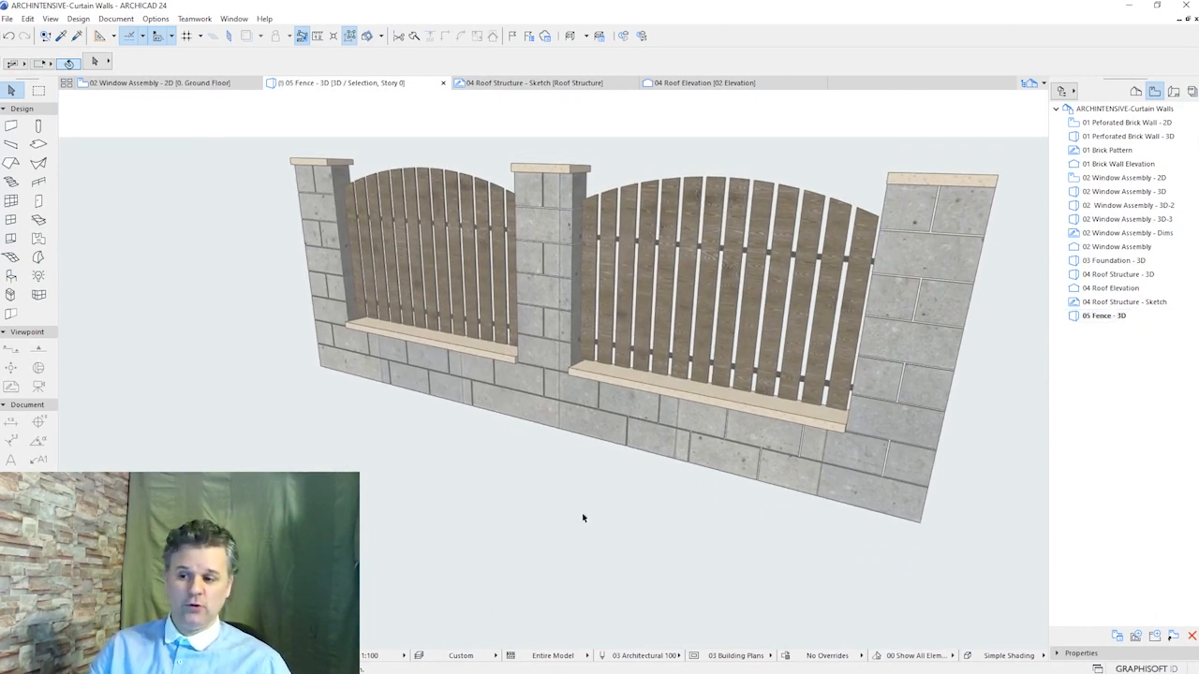
{"action": "left_click", "coordinate": [501, 381]}
{"action": "left_click", "coordinate": [501, 382]}
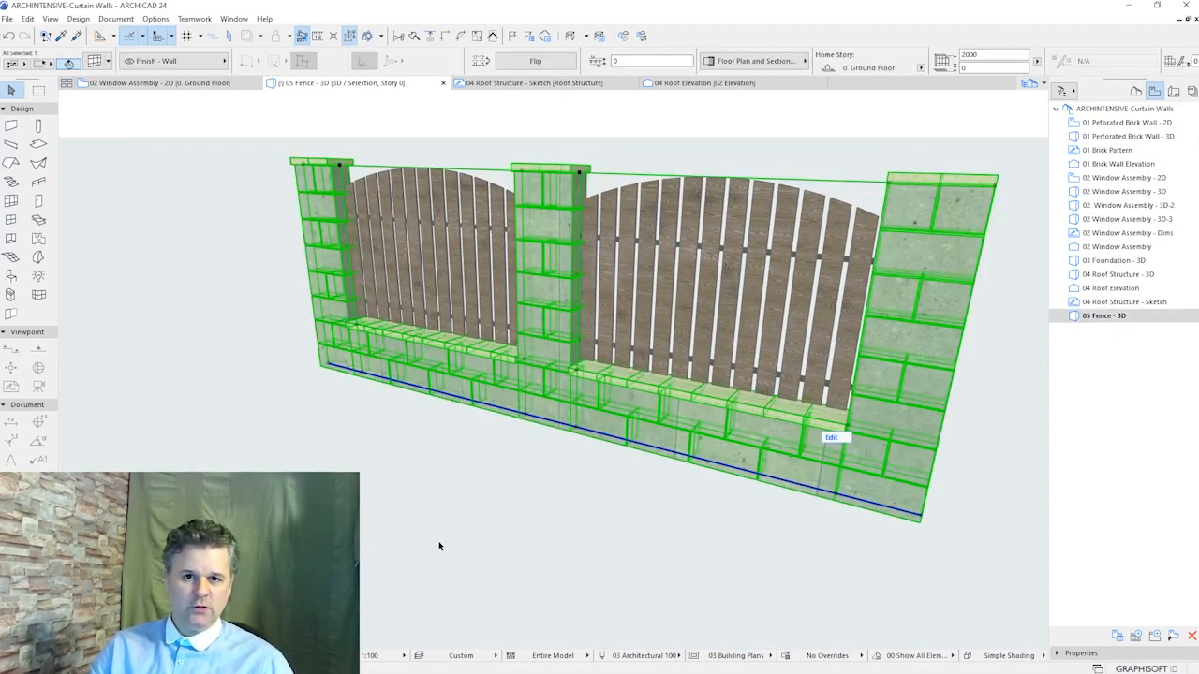
{"action": "key", "text": "Escape"}
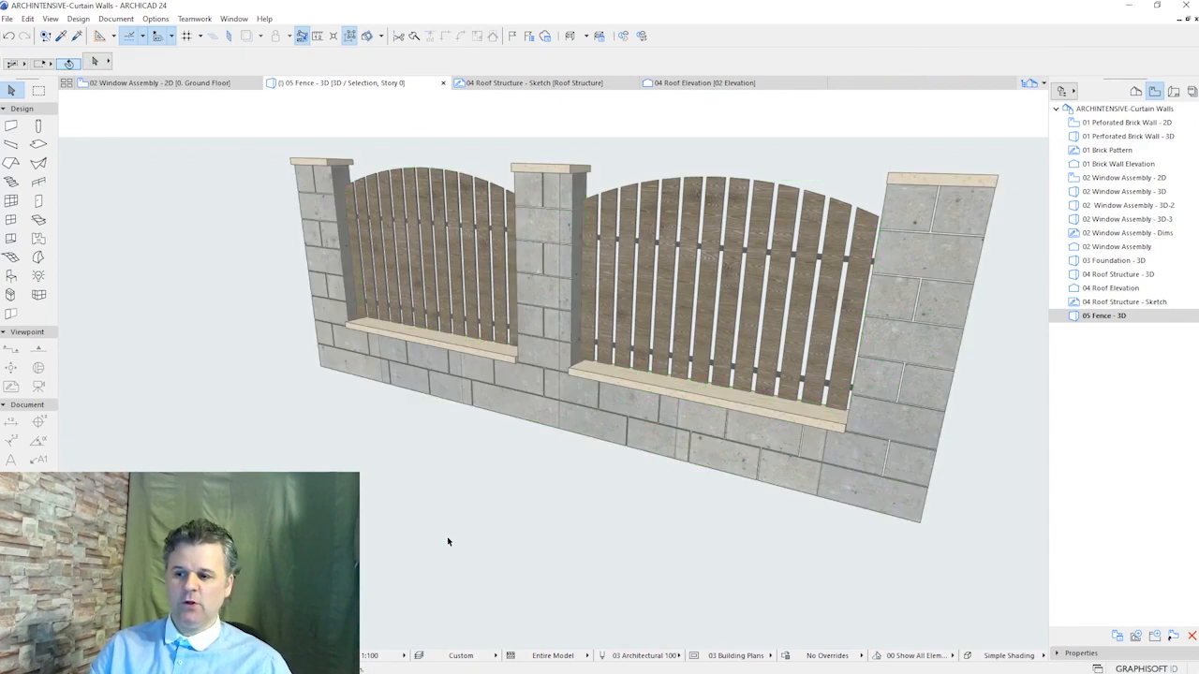
{"action": "left_click", "coordinate": [461, 270]}
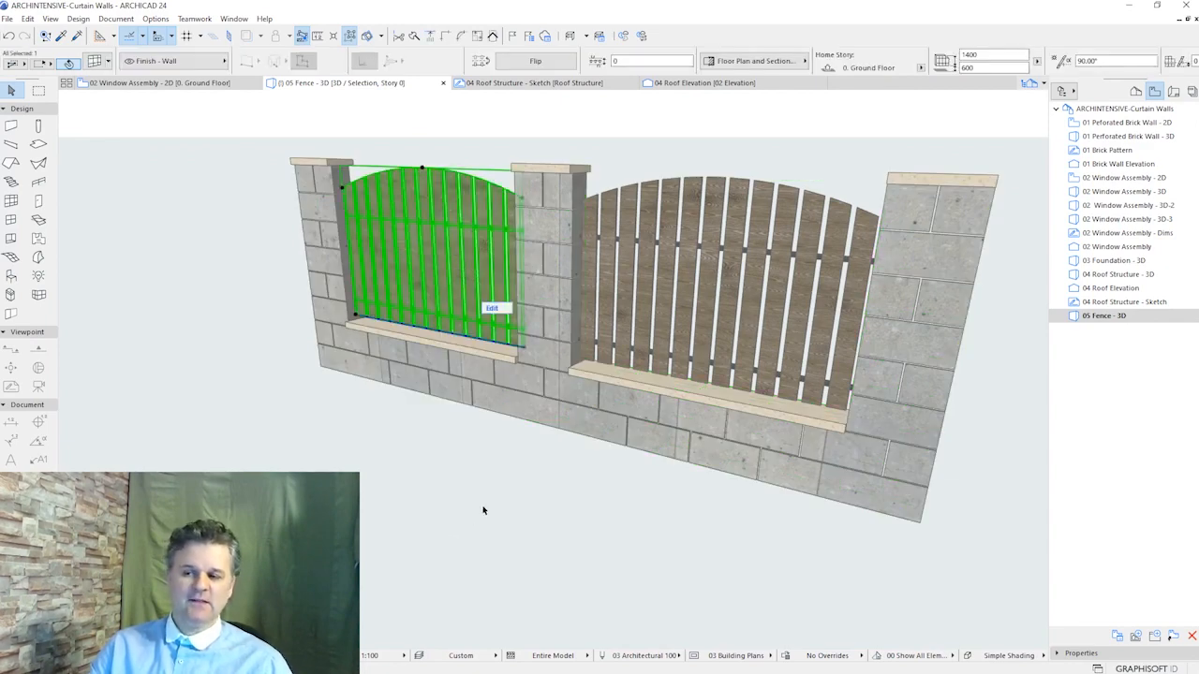
{"action": "left_click", "coordinate": [637, 290]}
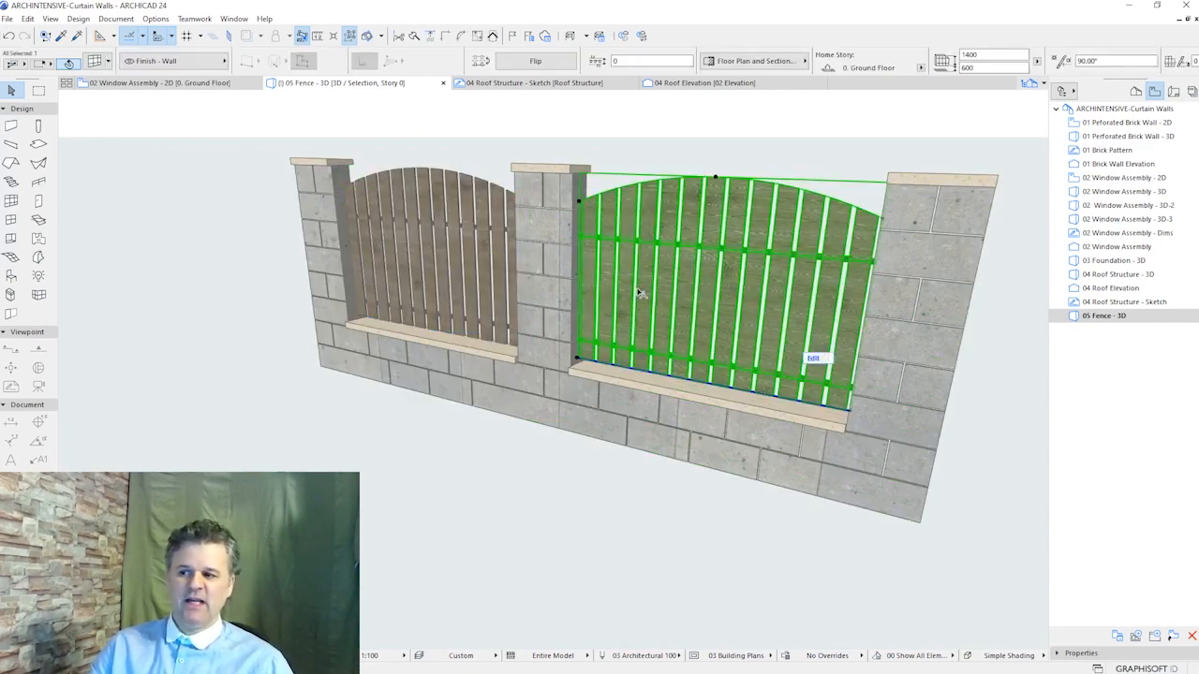
{"action": "left_click", "coordinate": [468, 494]}
Examine the scheme grid pattern in the masonry wall's curtain wall settings
{"action": "left_click", "coordinate": [565, 398]}
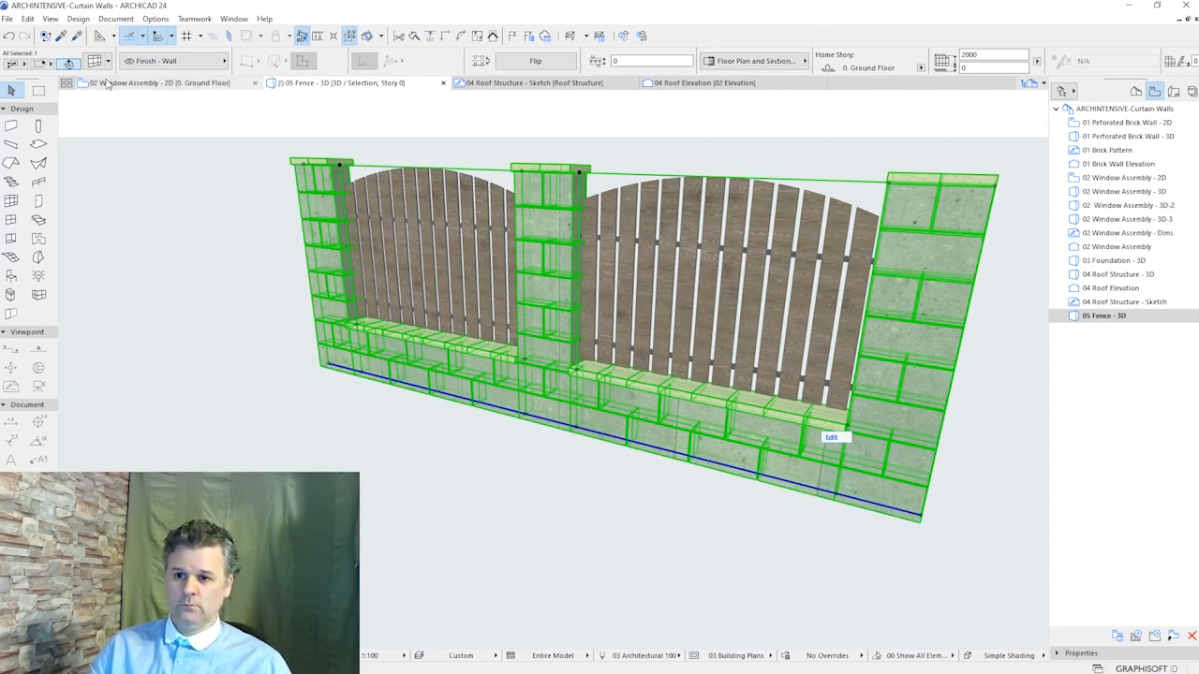
{"action": "left_click", "coordinate": [94, 61]}
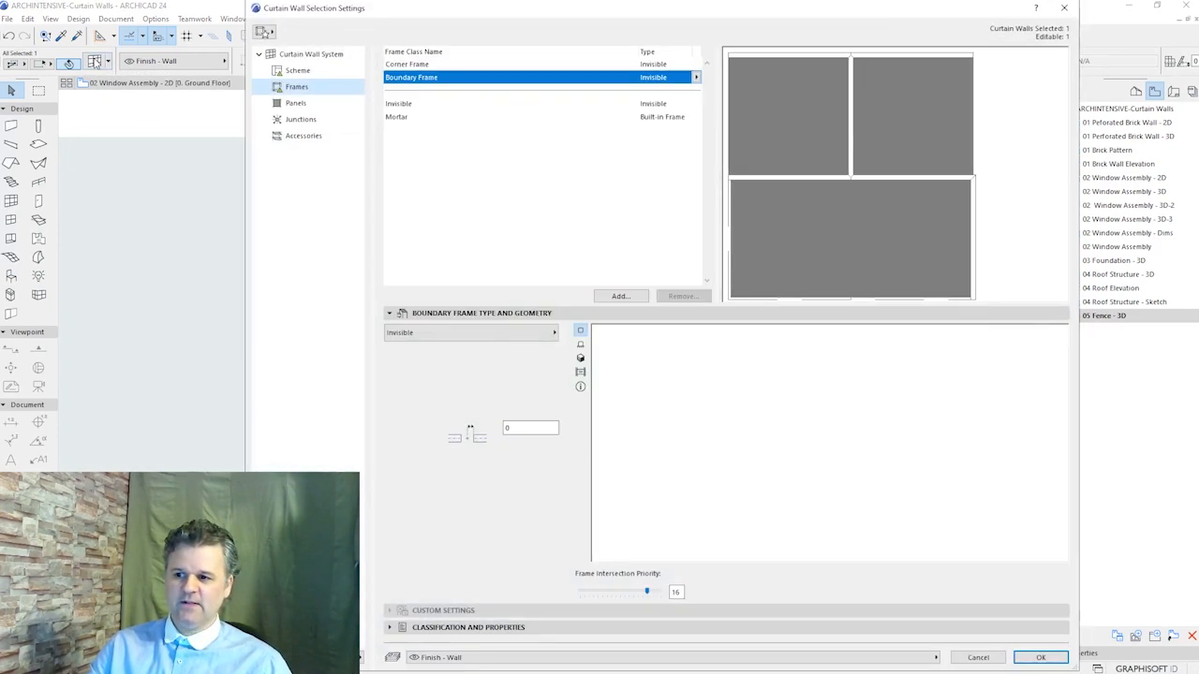
{"action": "left_click", "coordinate": [317, 74]}
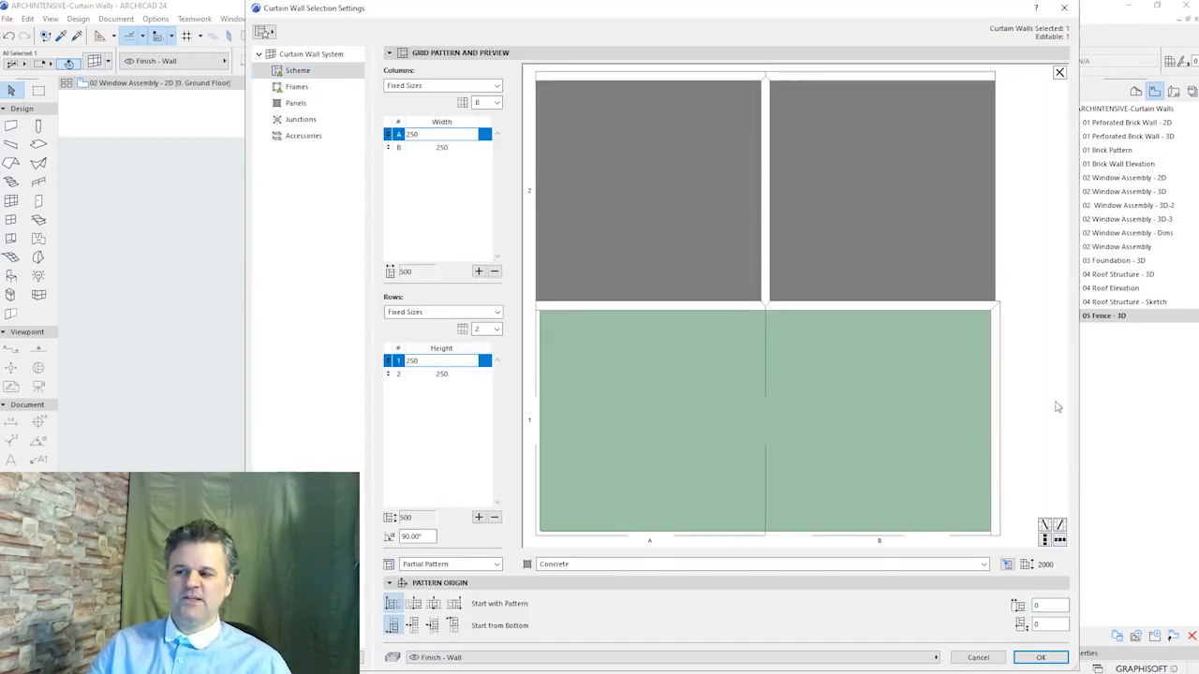
{"action": "left_click", "coordinate": [1037, 365]}
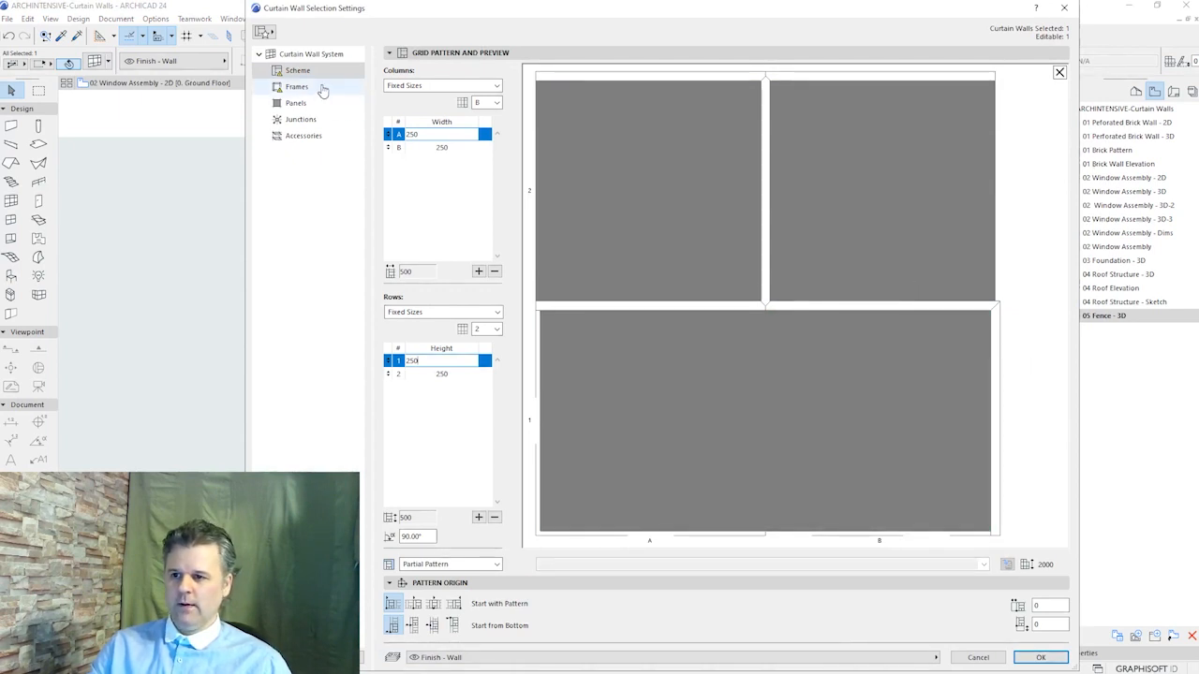
{"action": "left_click", "coordinate": [647, 473]}
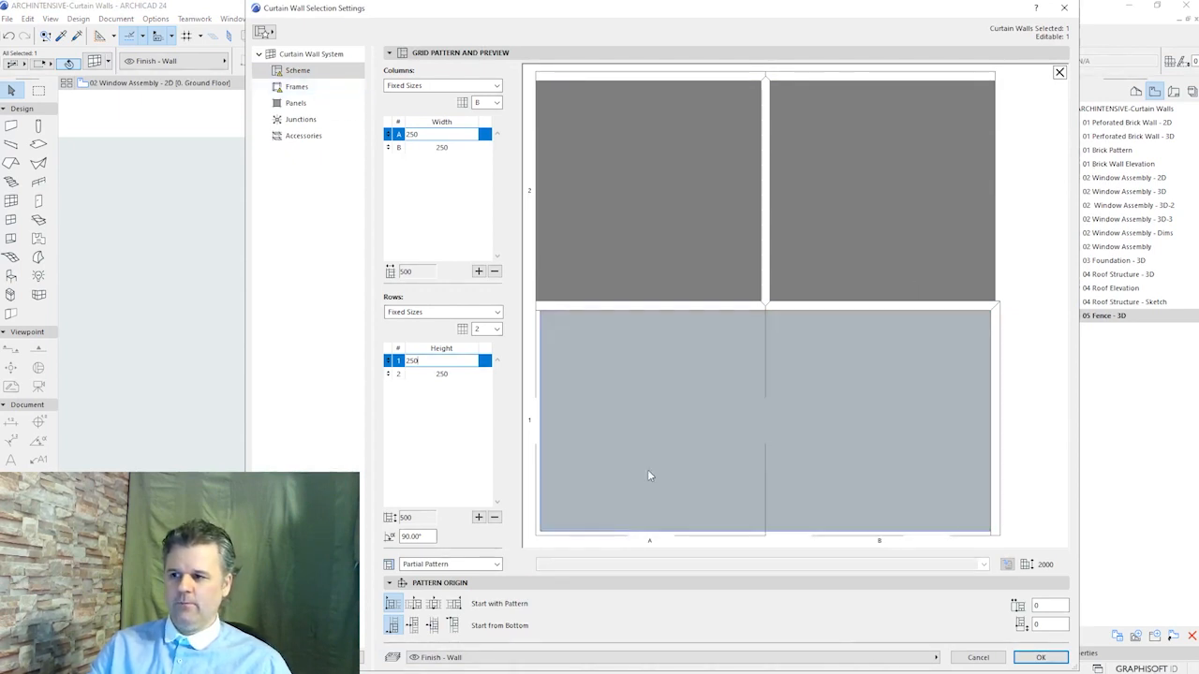
{"action": "left_click", "coordinate": [1039, 658]}
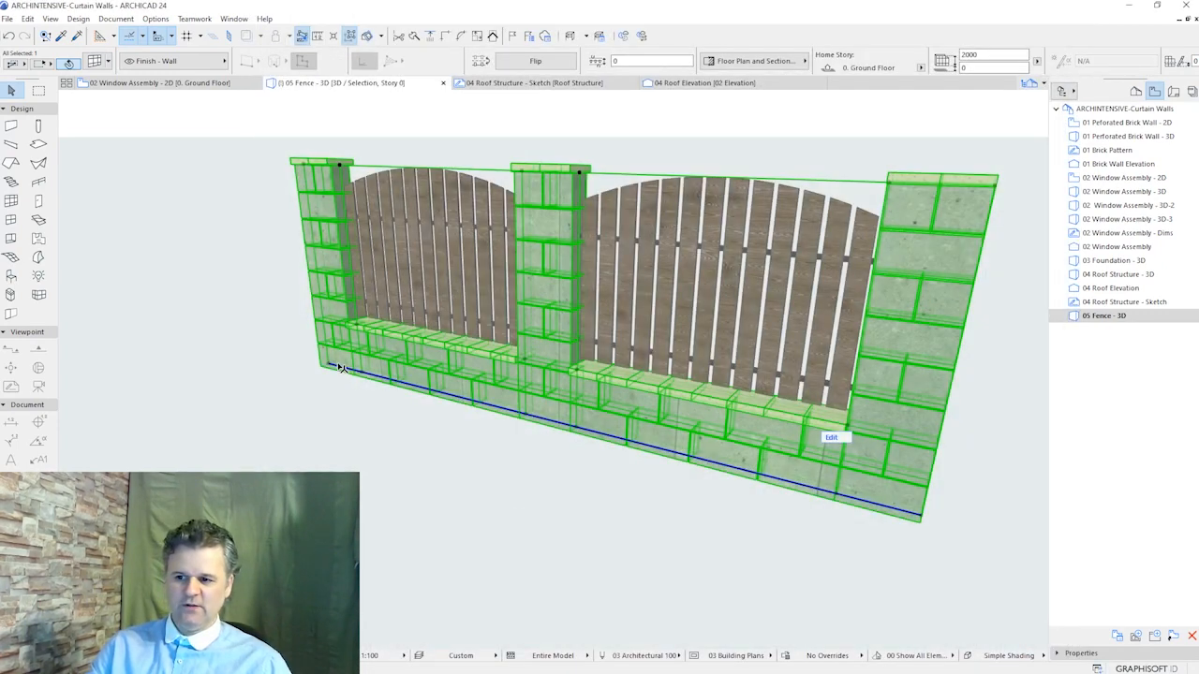
{"action": "left_click", "coordinate": [357, 461]}
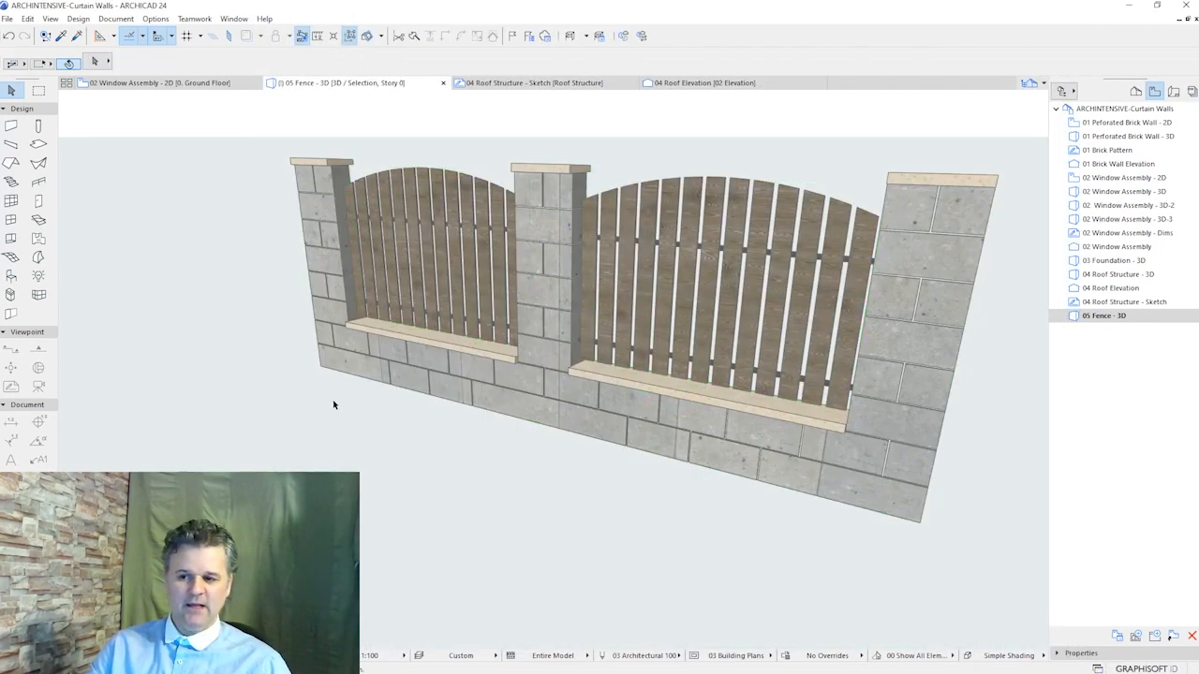
Edit the masonry wall with only its scheme grid shown and the environment hidden, and select the low section between the first two pillars
{"action": "left_click", "coordinate": [562, 394]}
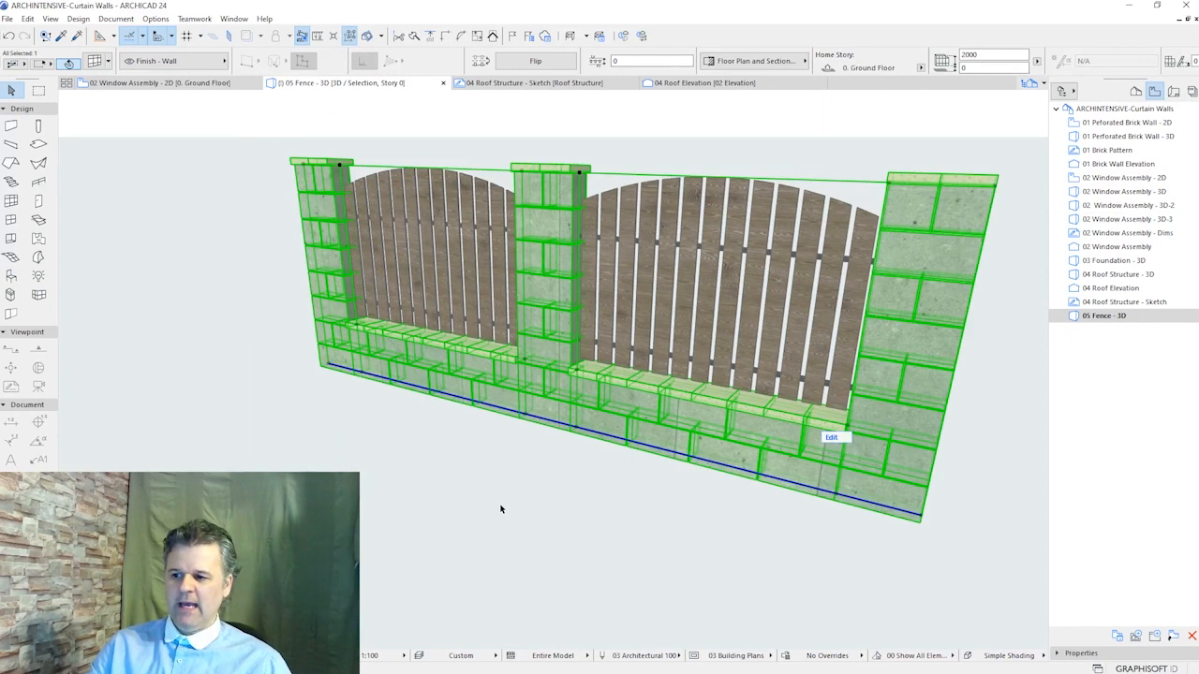
{"action": "left_click", "coordinate": [840, 440]}
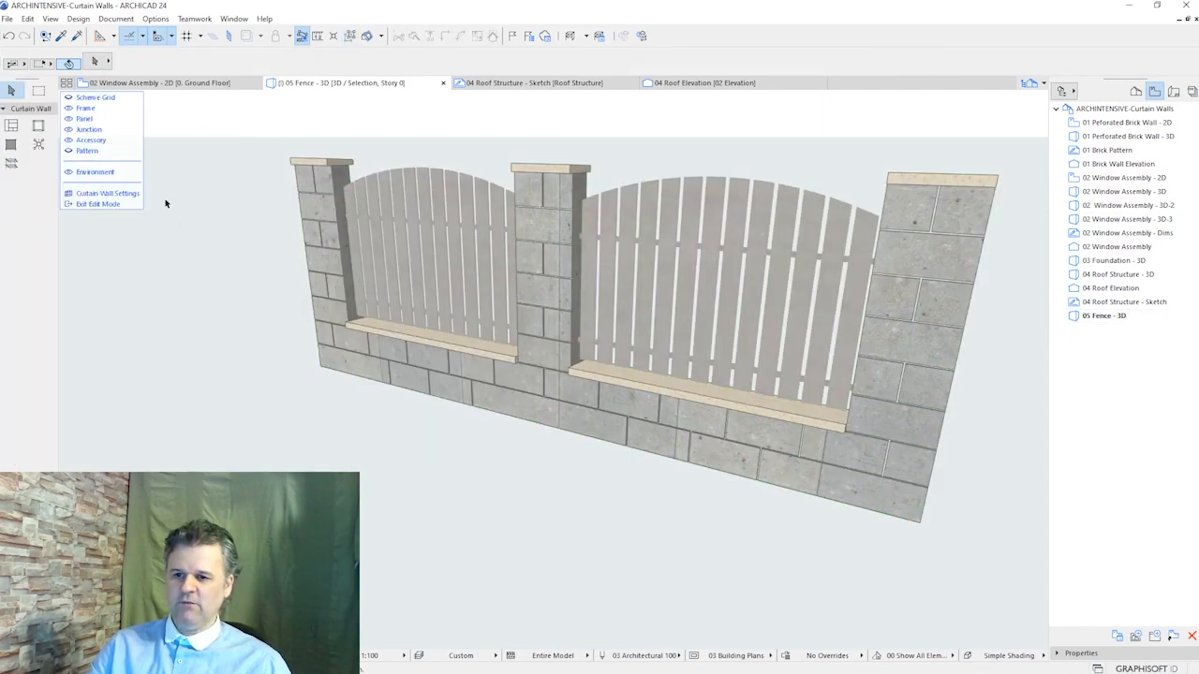
{"action": "left_click", "coordinate": [68, 97]}
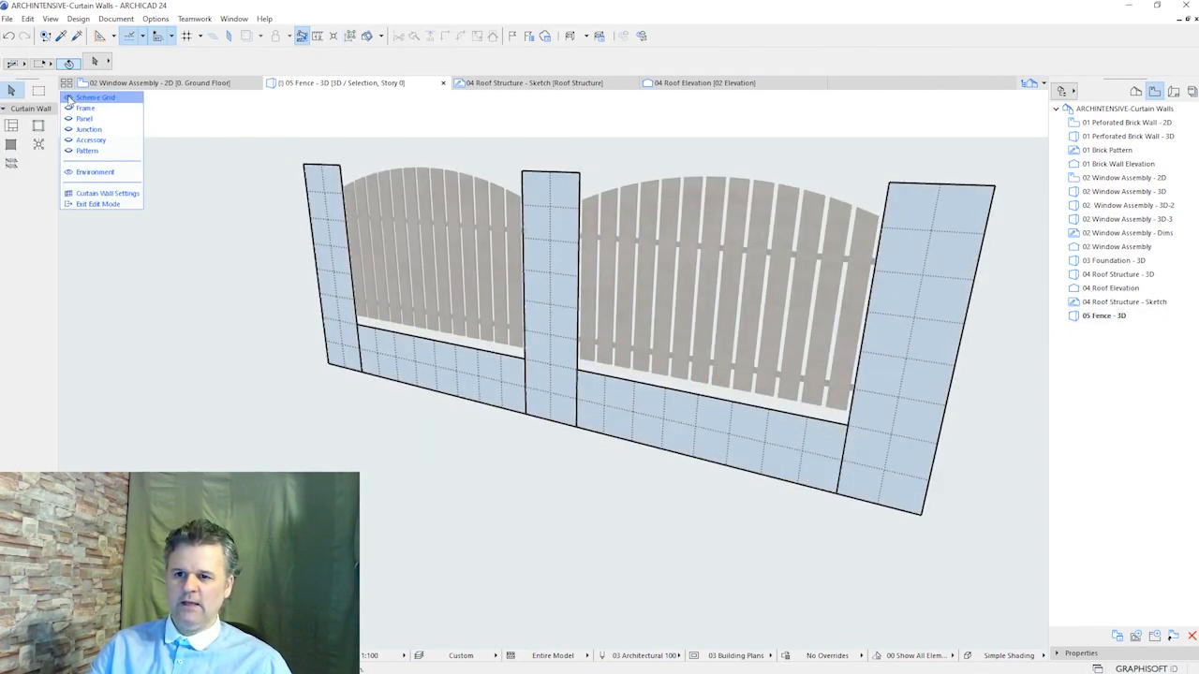
{"action": "left_click", "coordinate": [68, 171]}
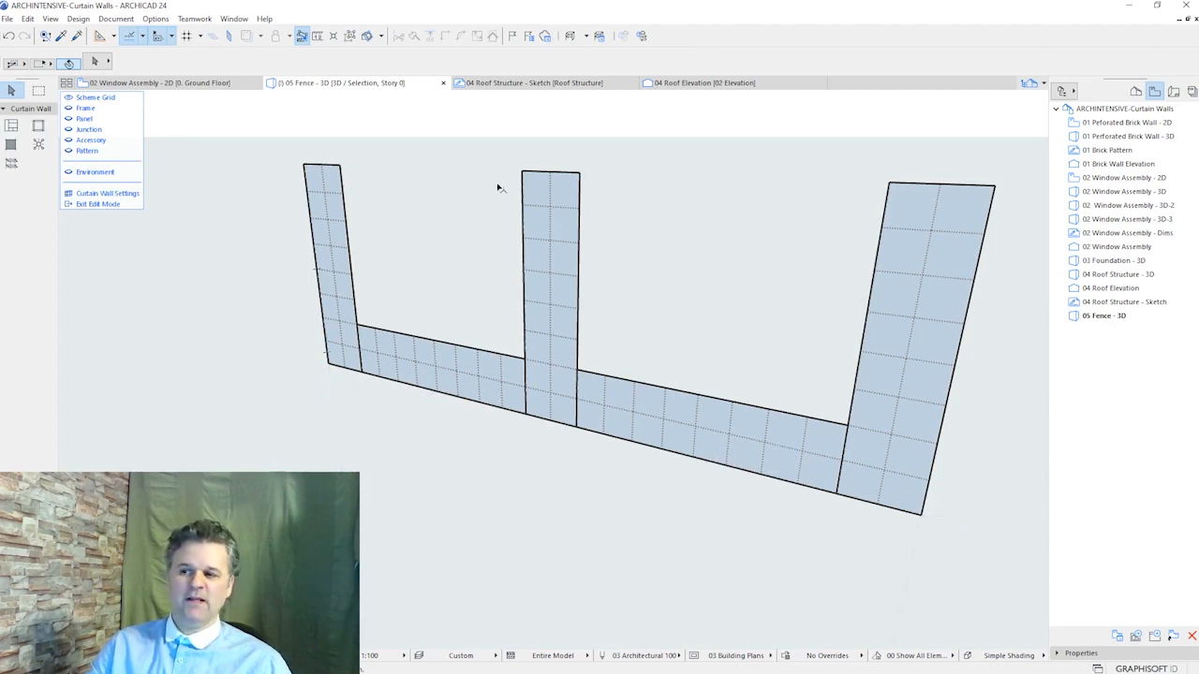
{"action": "left_click", "coordinate": [471, 350]}
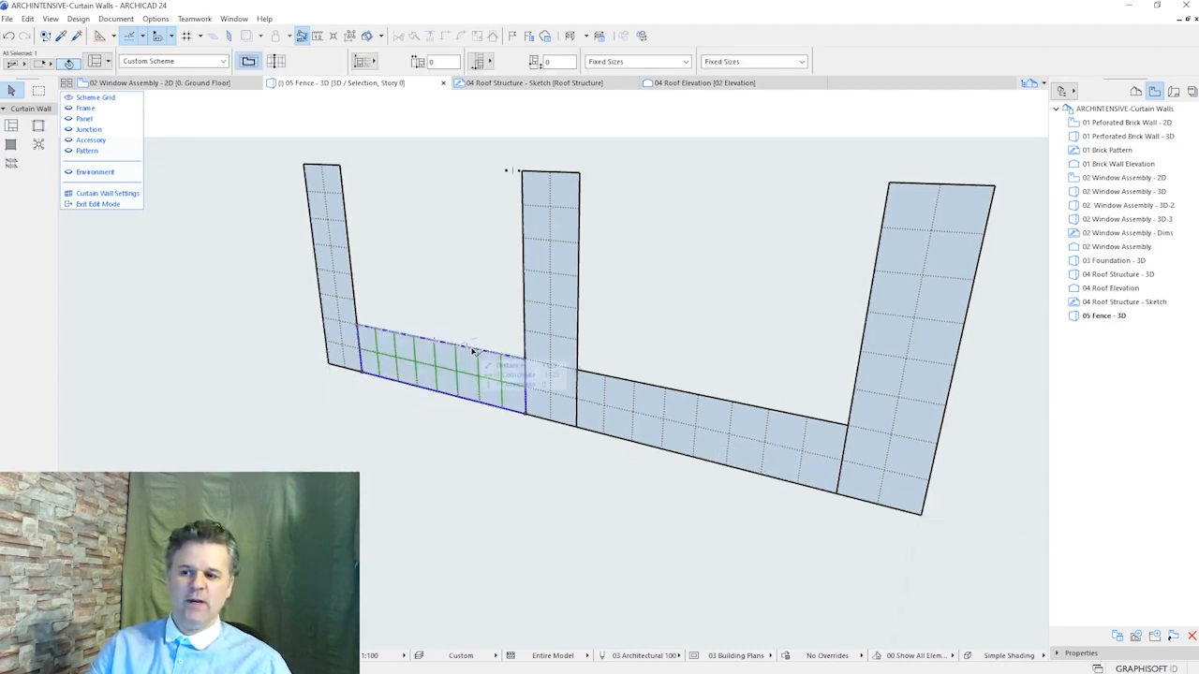
{"action": "left_click", "coordinate": [488, 345]}
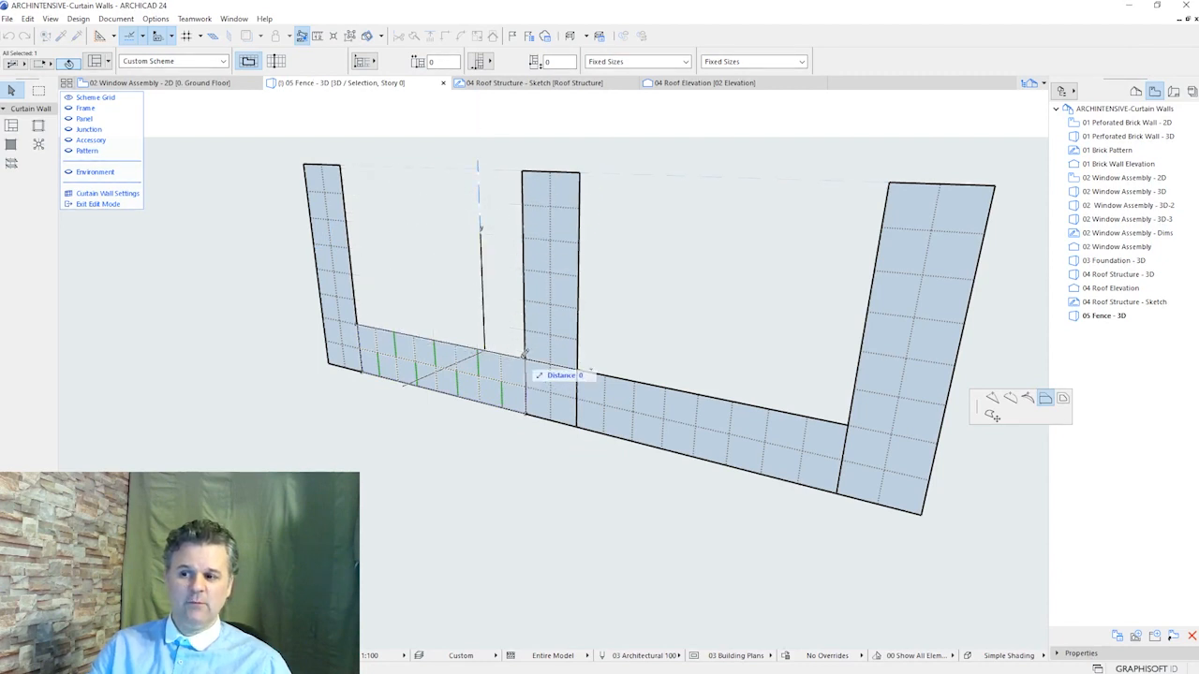
{"action": "key", "text": "Escape"}
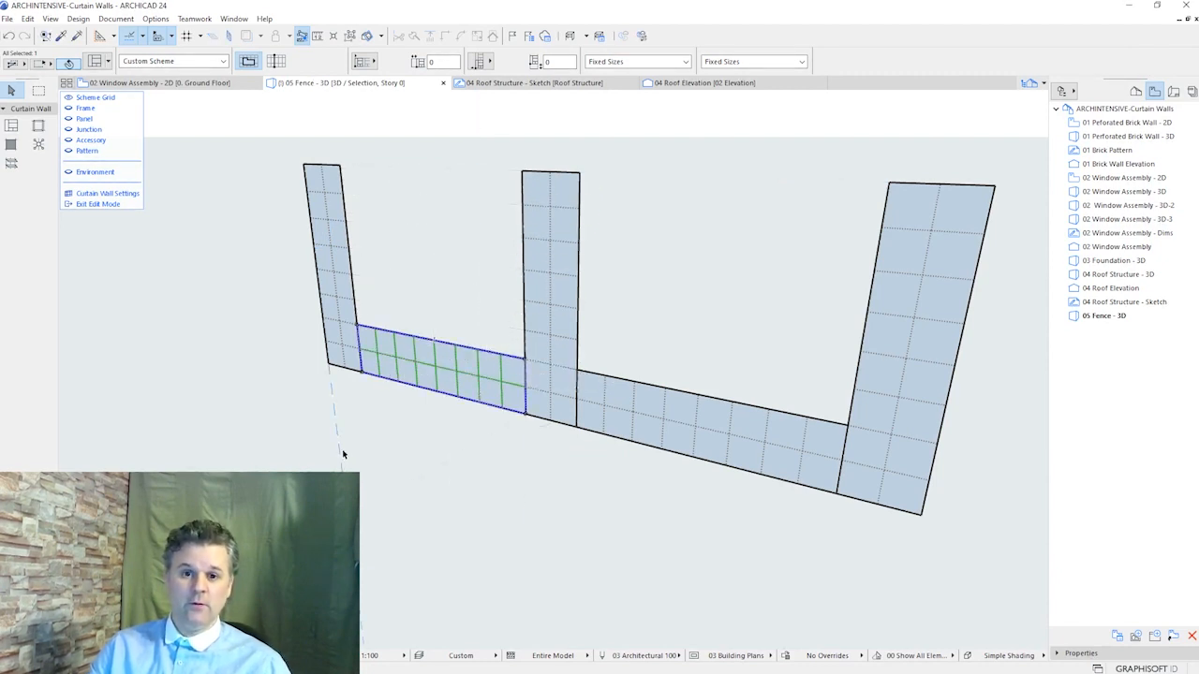
{"action": "key", "text": "Escape"}
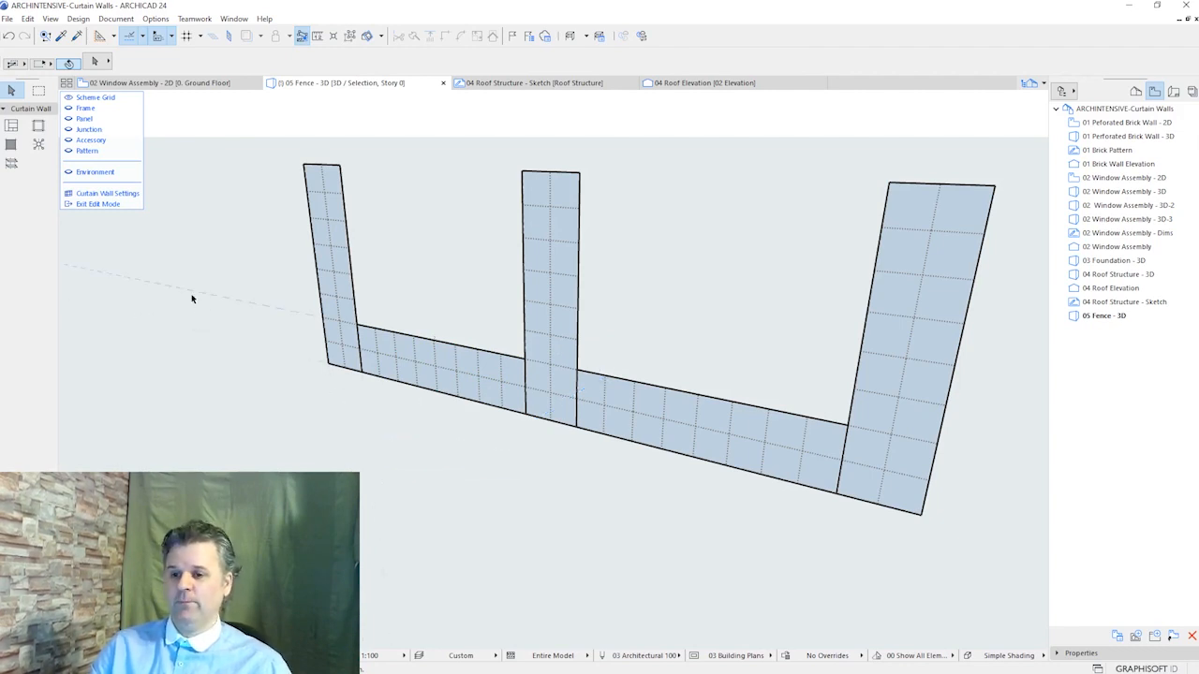
Display the masonry wall's panels and frames instead of its scheme grid
{"action": "left_click", "coordinate": [69, 119]}
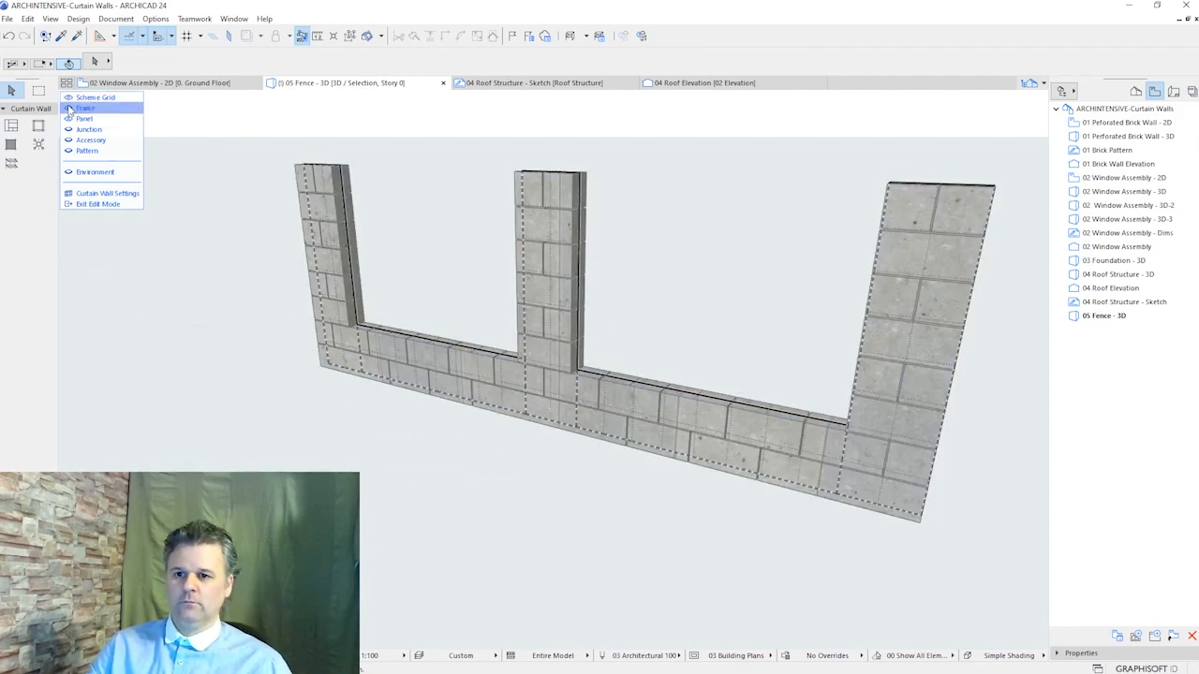
{"action": "left_click", "coordinate": [68, 109]}
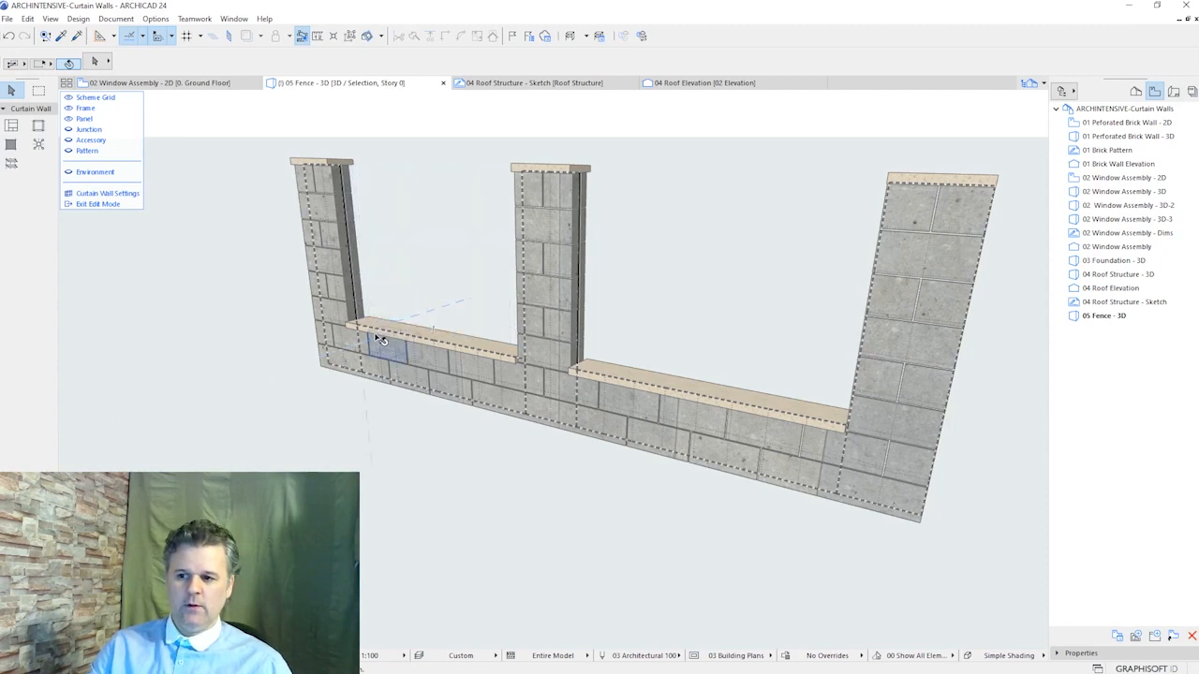
{"action": "middle_click_drag", "start_coordinate": [239, 274], "coordinate": [267, 292], "text": "shift"}
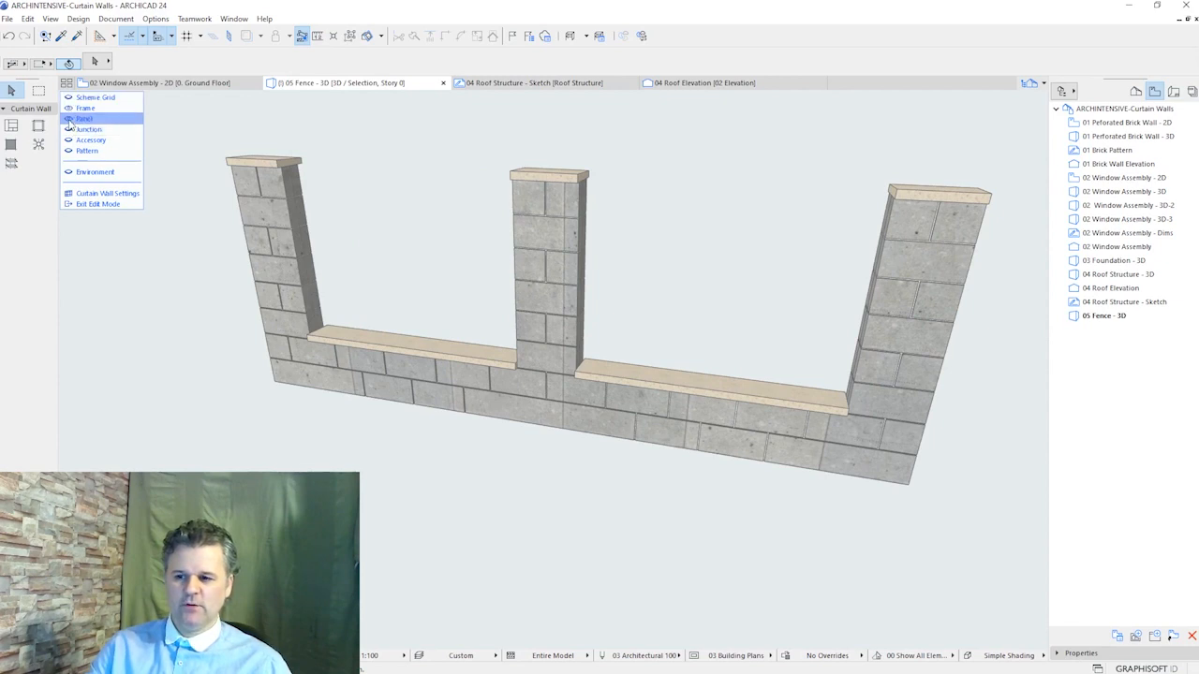
Select the cap frames along the low section between the first two pillars and examine their Frame Type in the frame settings
{"action": "scroll", "coordinate": [300, 393], "scroll_direction": "up", "scroll_amount": 4}
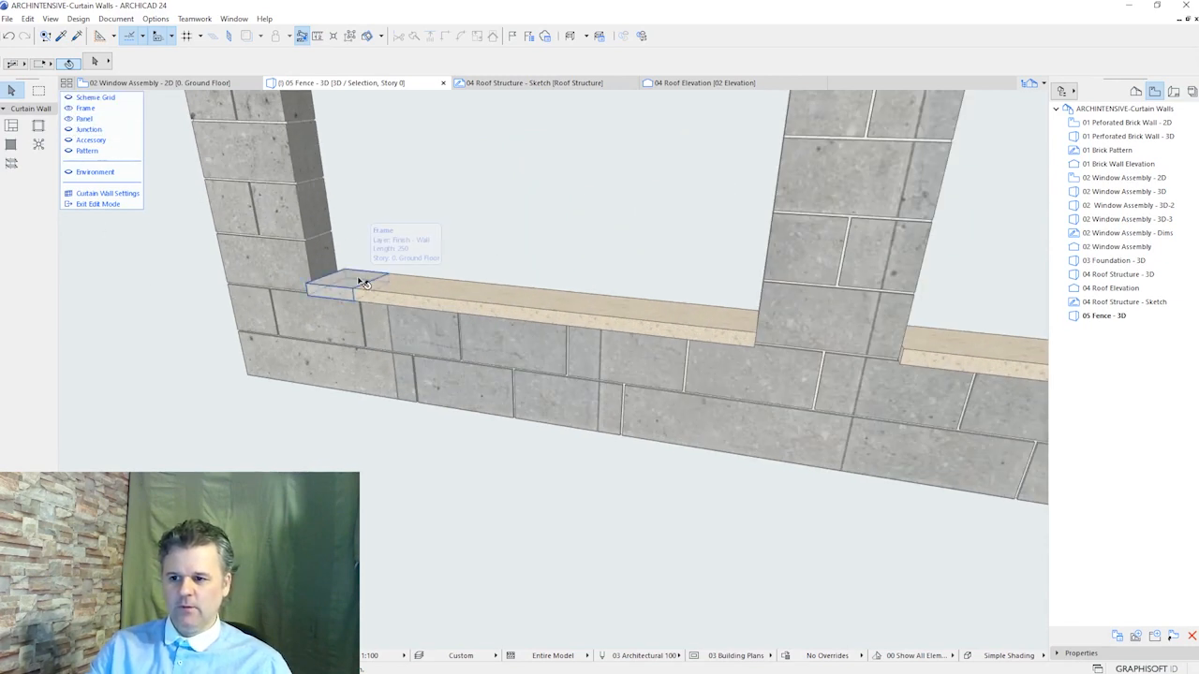
{"action": "left_click", "coordinate": [354, 286]}
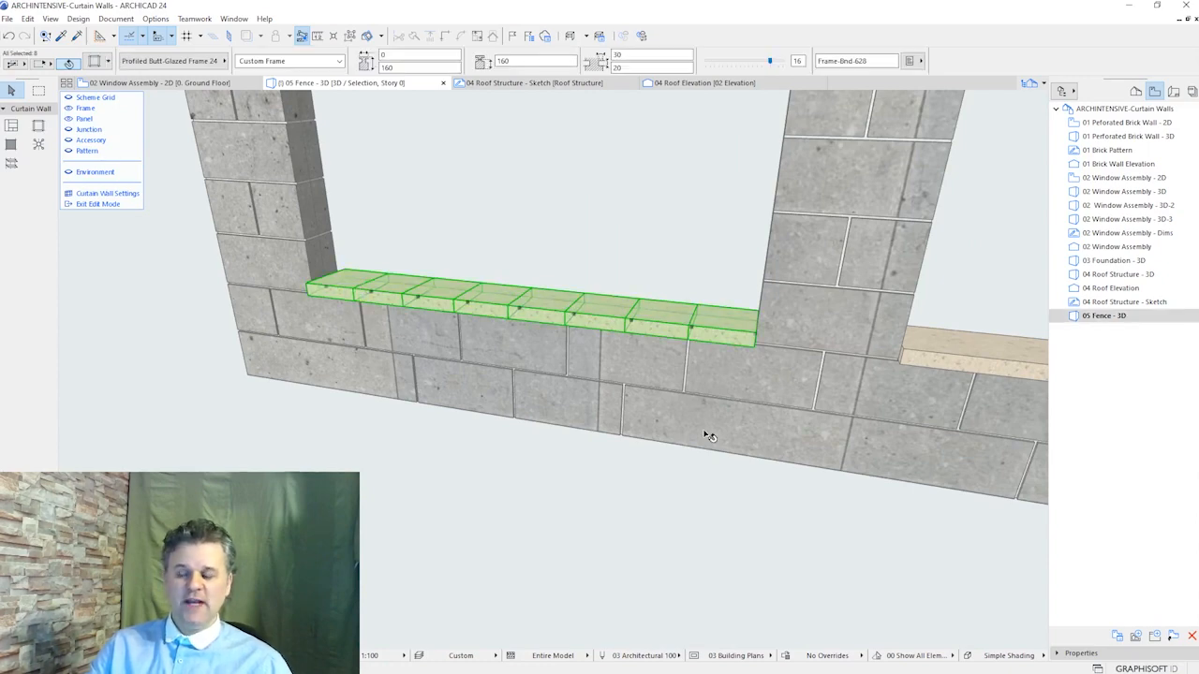
{"action": "left_click", "coordinate": [94, 61]}
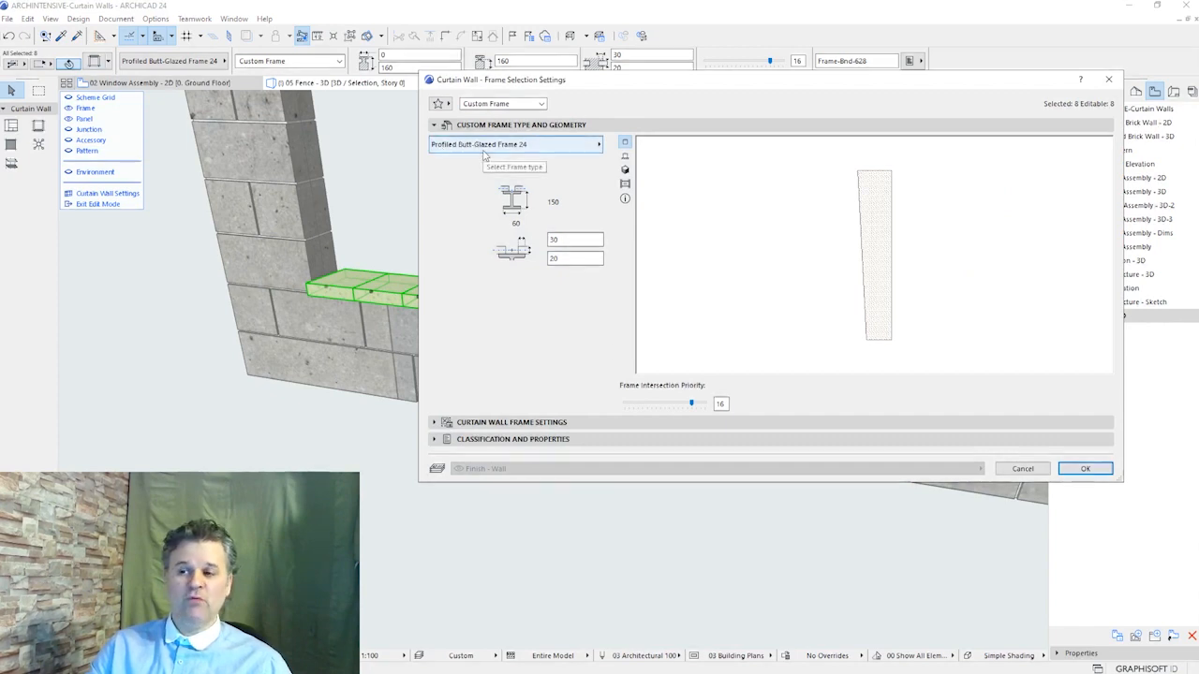
{"action": "left_click", "coordinate": [581, 424]}
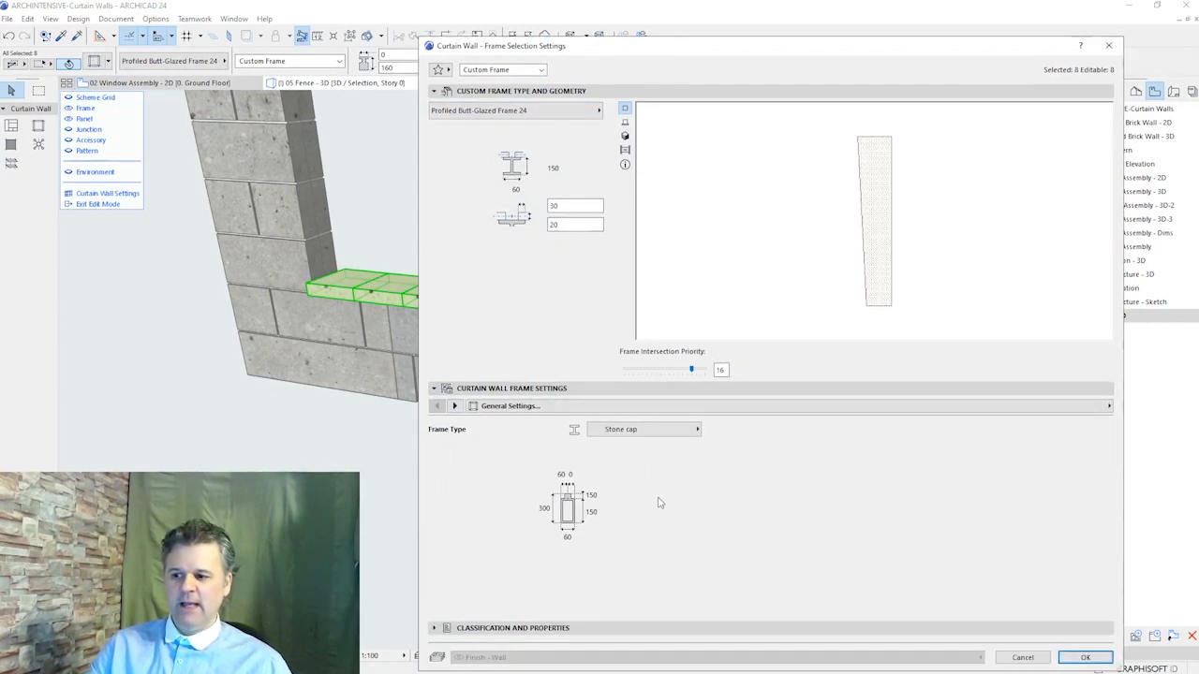
{"action": "left_click", "coordinate": [680, 433]}
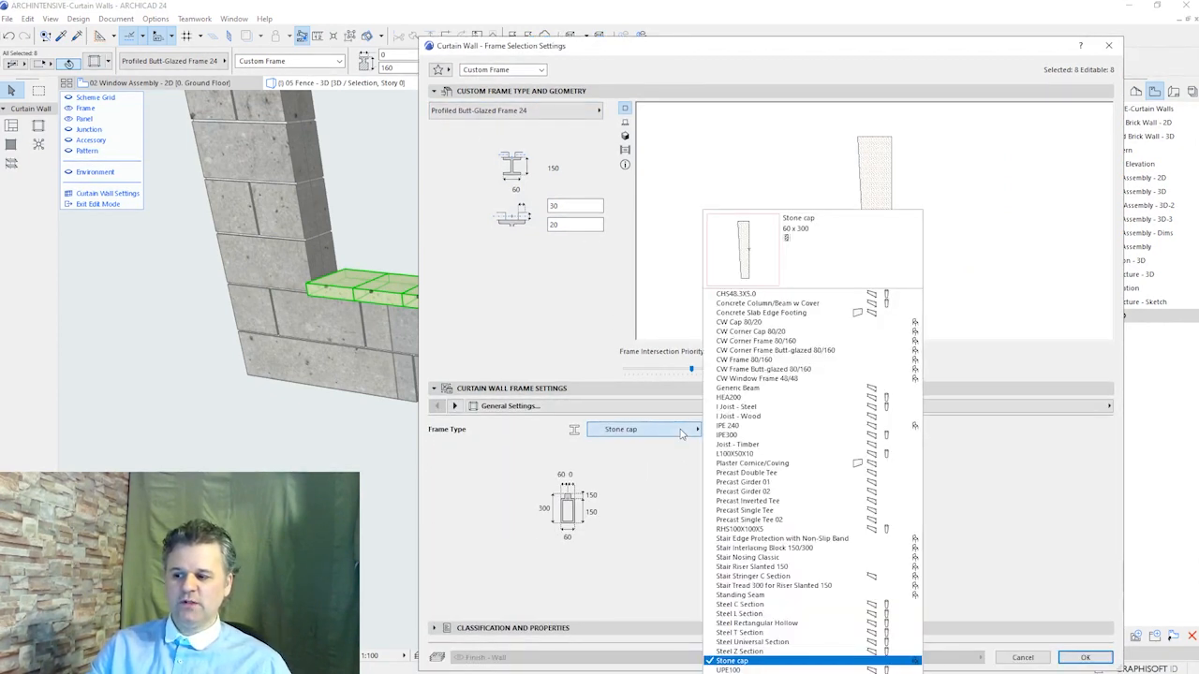
{"action": "left_click", "coordinate": [627, 524]}
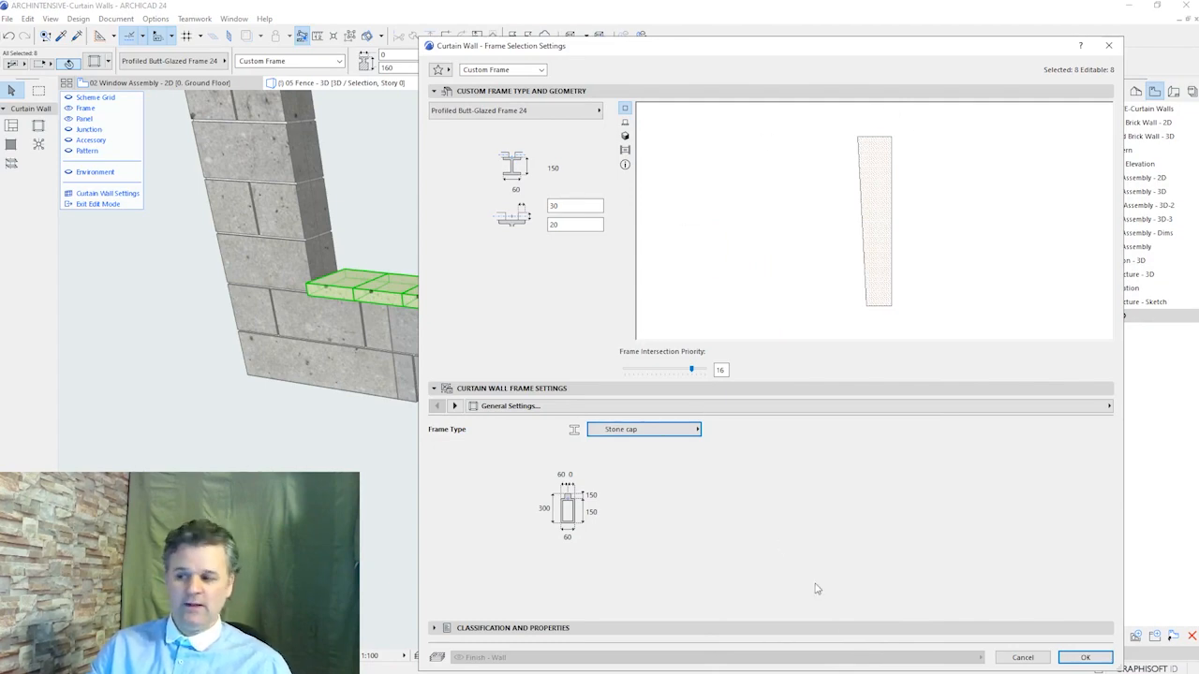
{"action": "left_click", "coordinate": [1085, 658]}
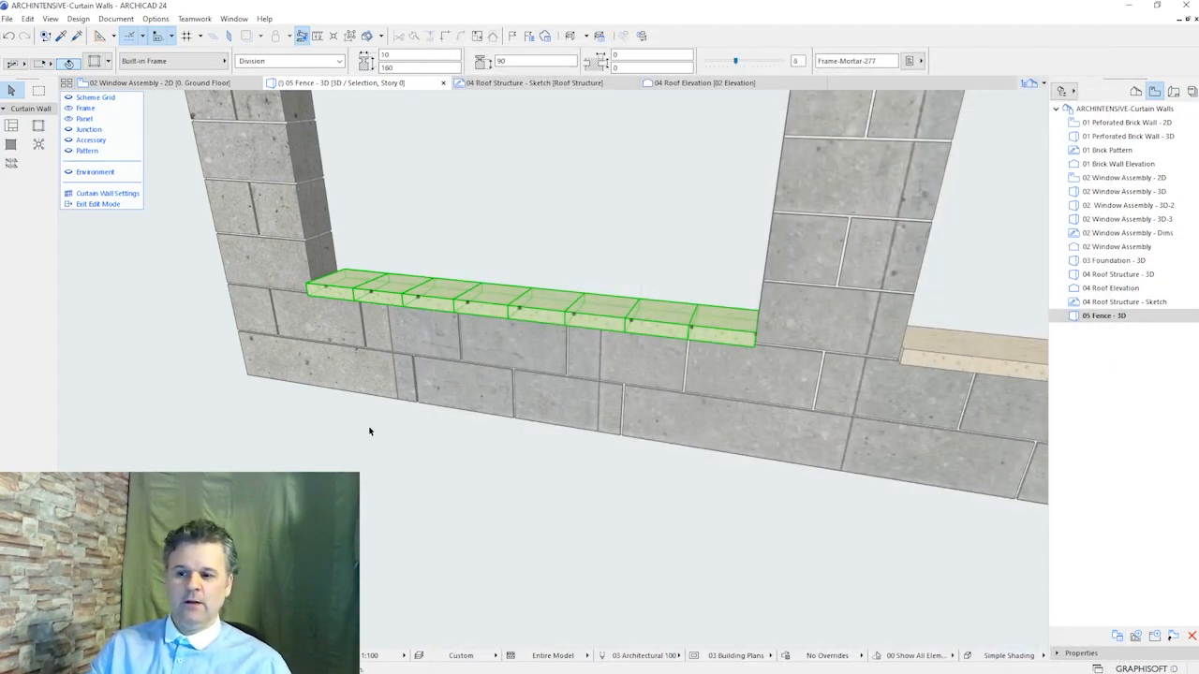
Deselect the cap frames and leave the masonry wall's edit mode to return to the whole fence
{"action": "left_click", "coordinate": [372, 430]}
{"action": "scroll", "coordinate": [337, 439], "scroll_direction": "down", "scroll_amount": 3}
{"action": "scroll", "coordinate": [339, 447], "scroll_direction": "down", "scroll_amount": 2}
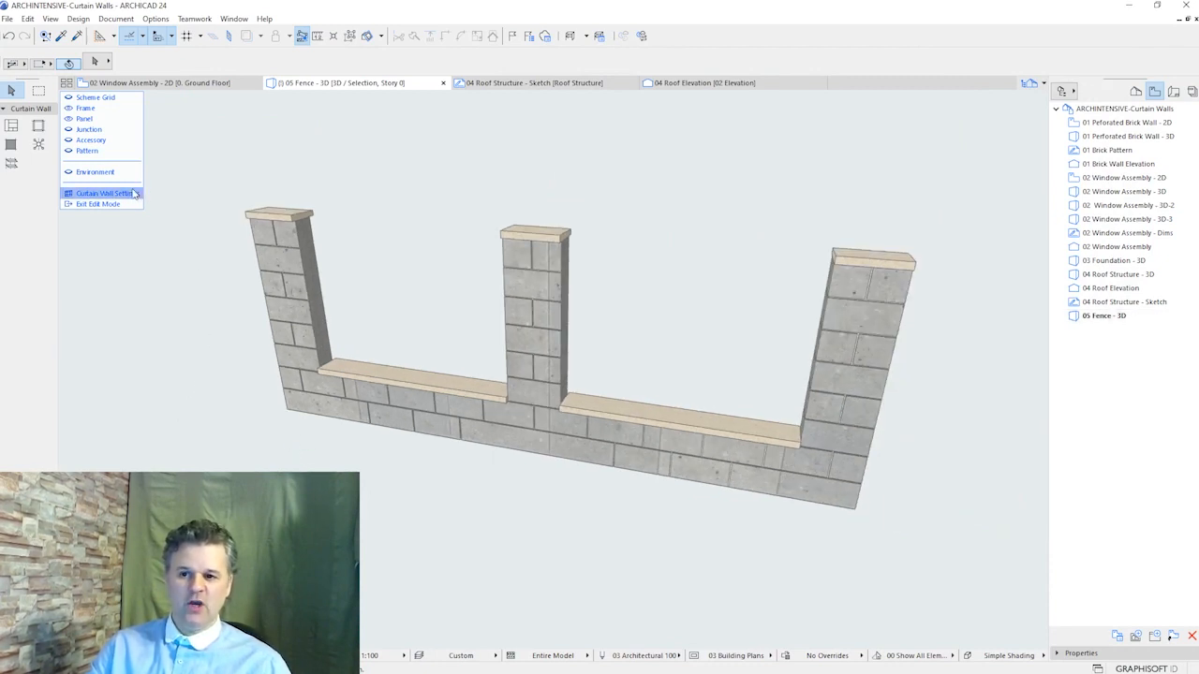
{"action": "left_click", "coordinate": [97, 203]}
{"action": "left_click", "coordinate": [351, 443]}
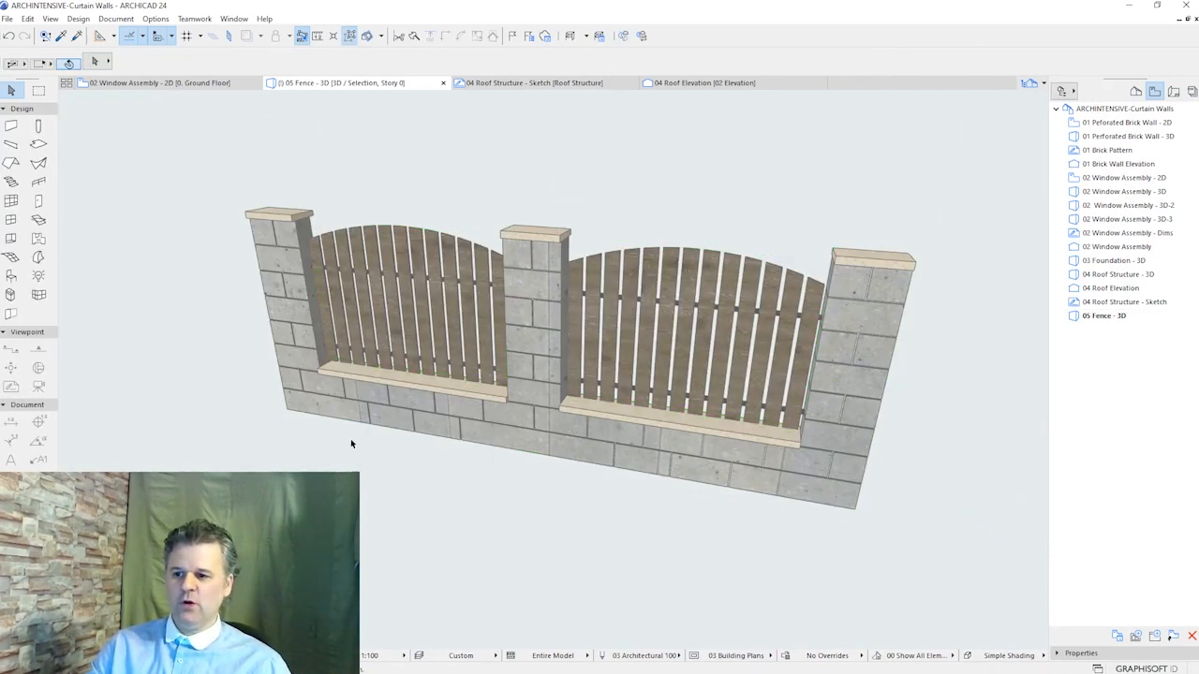
Examine the column widths and row heights of the scheme pattern in the settings of the picket panel between the first two pillars
{"action": "left_click", "coordinate": [382, 310]}
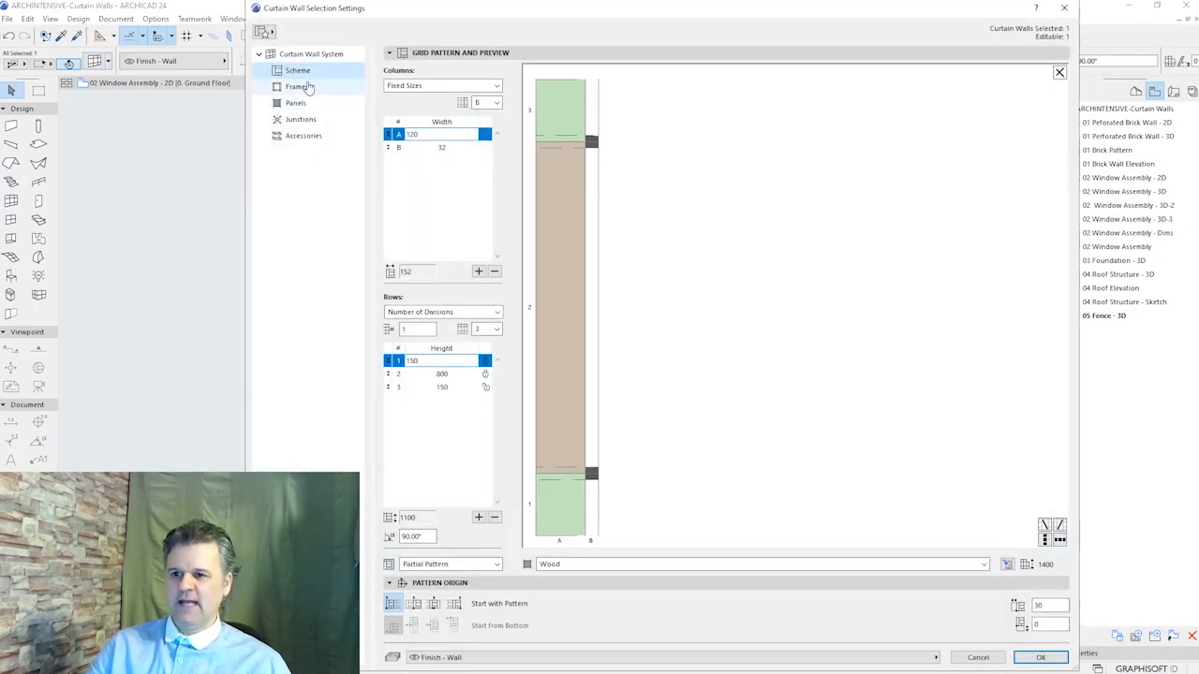
{"action": "left_click", "coordinate": [787, 290]}
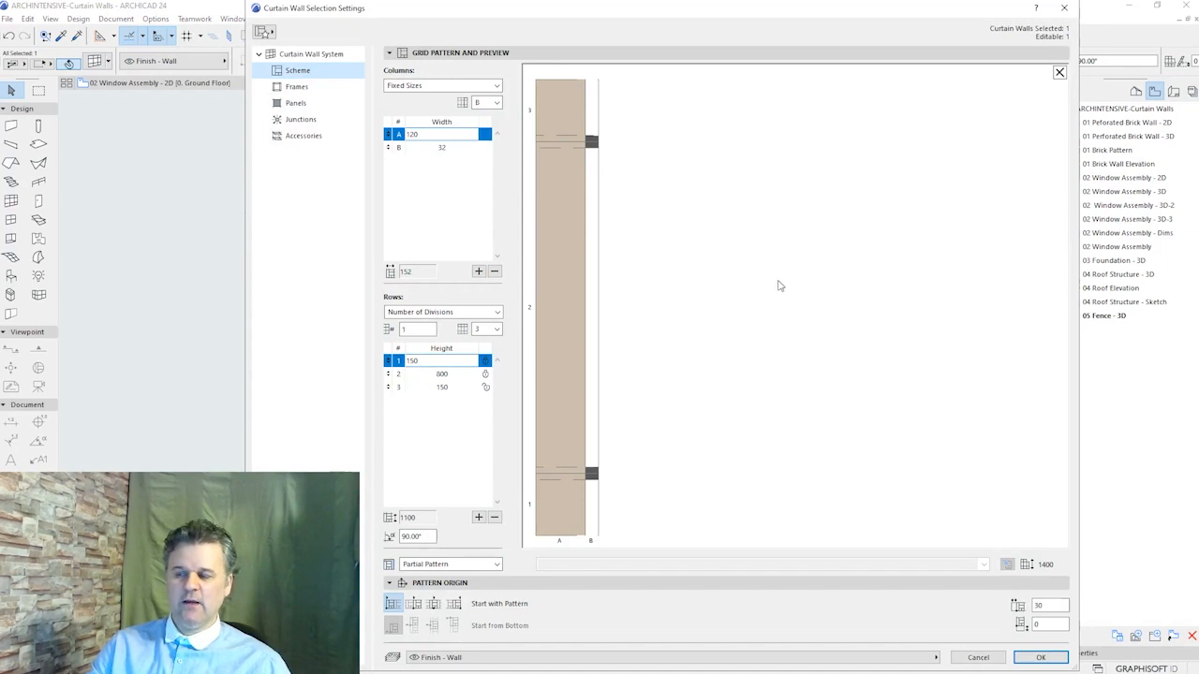
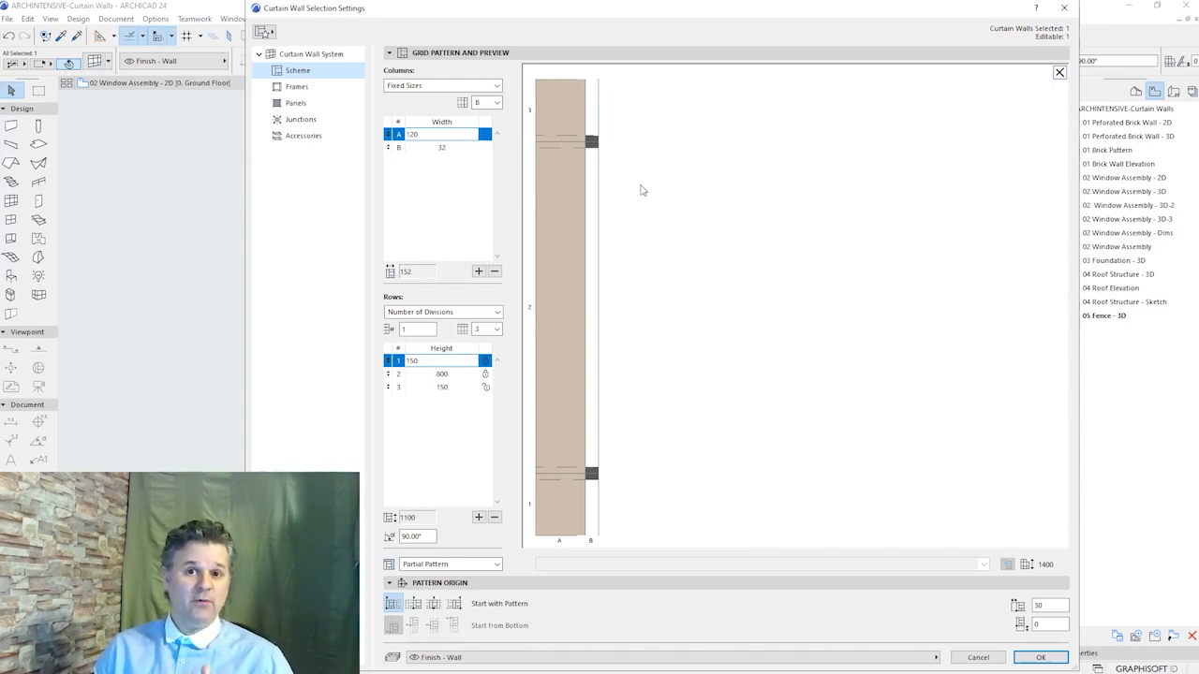
{"action": "left_click", "coordinate": [978, 657]}
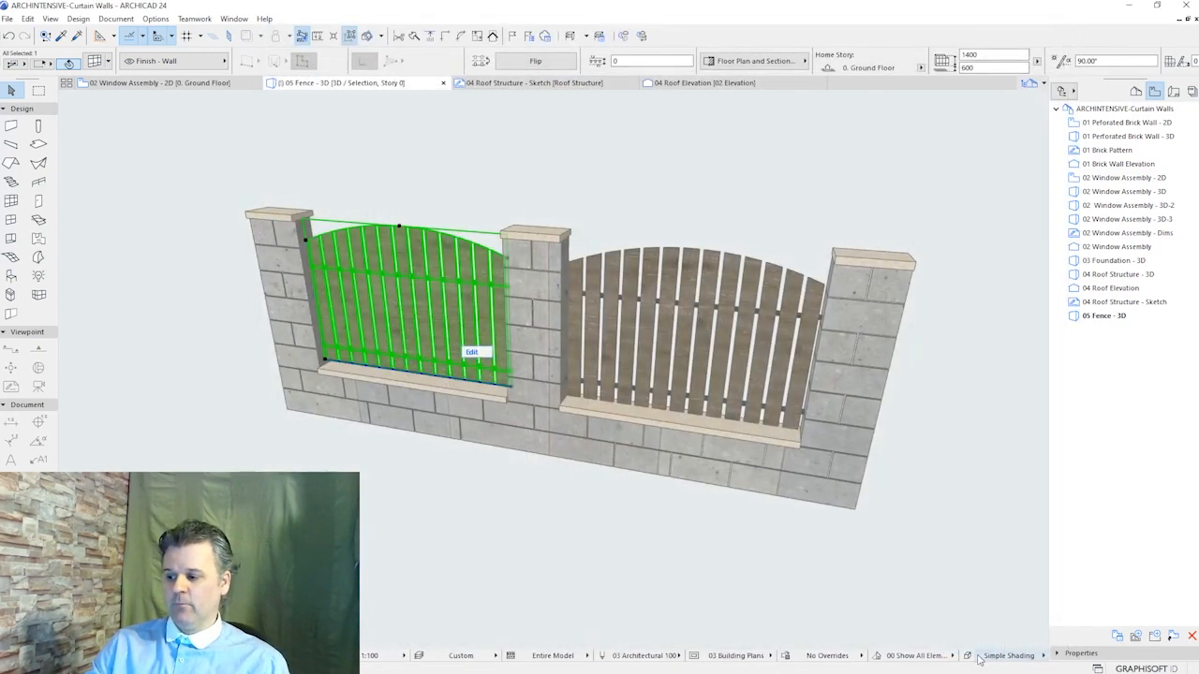
Edit that picket panel with only its scheme grid shown, and check the editing options for the boundary's curved upper edge
{"action": "left_click", "coordinate": [471, 352]}
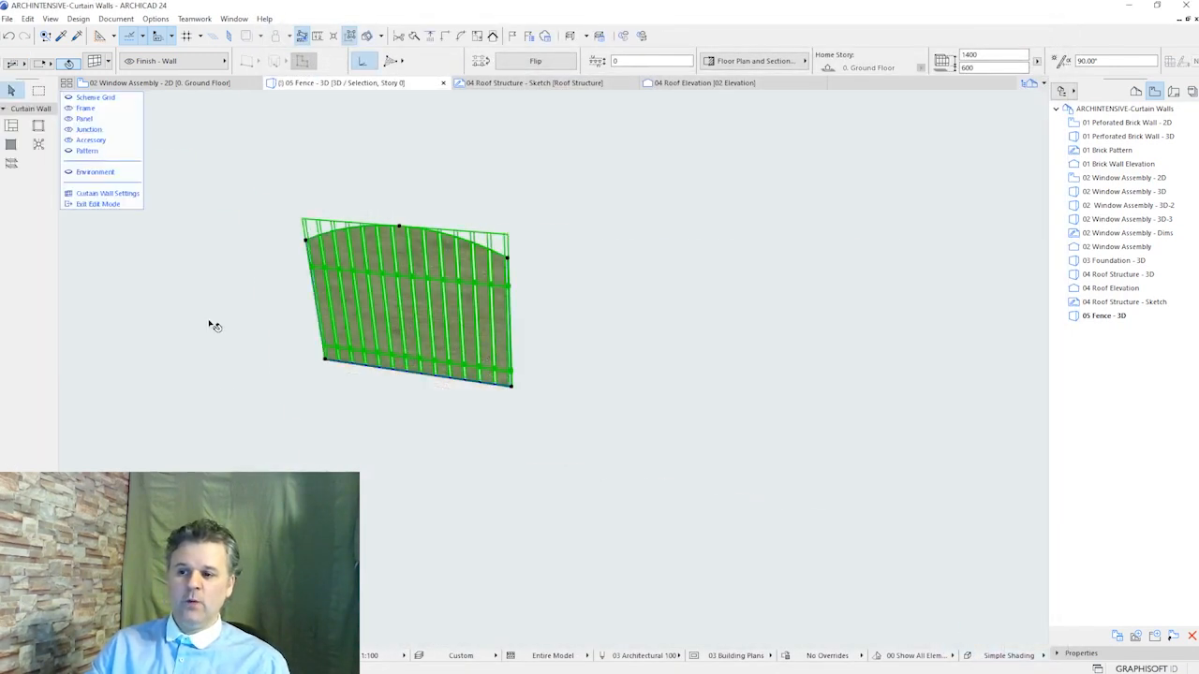
{"action": "left_click", "coordinate": [214, 325]}
{"action": "left_click", "coordinate": [67, 99]}
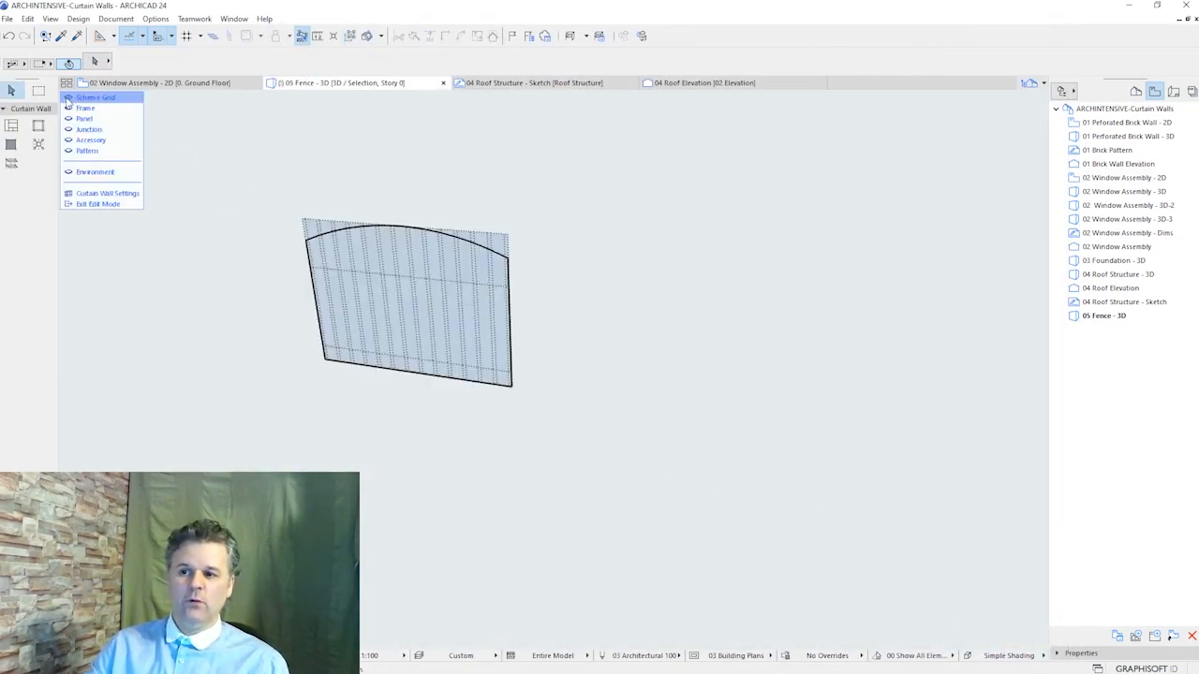
{"action": "left_click", "coordinate": [466, 243]}
{"action": "left_click", "coordinate": [481, 246]}
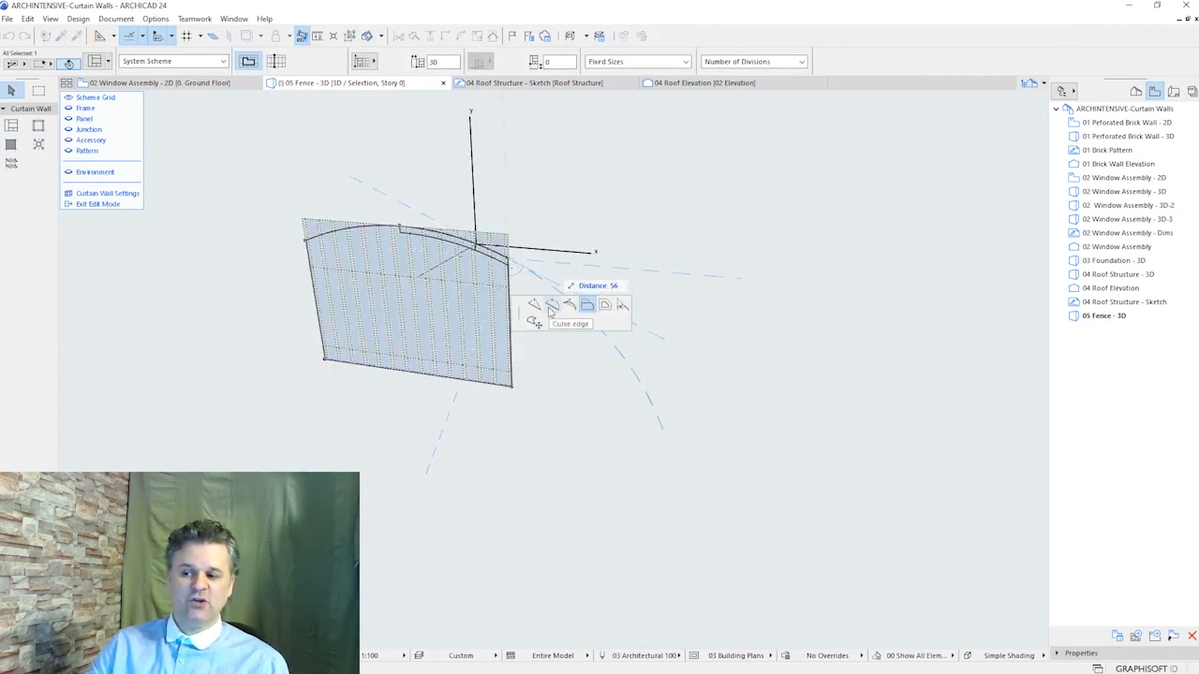
{"action": "key", "text": "Escape"}
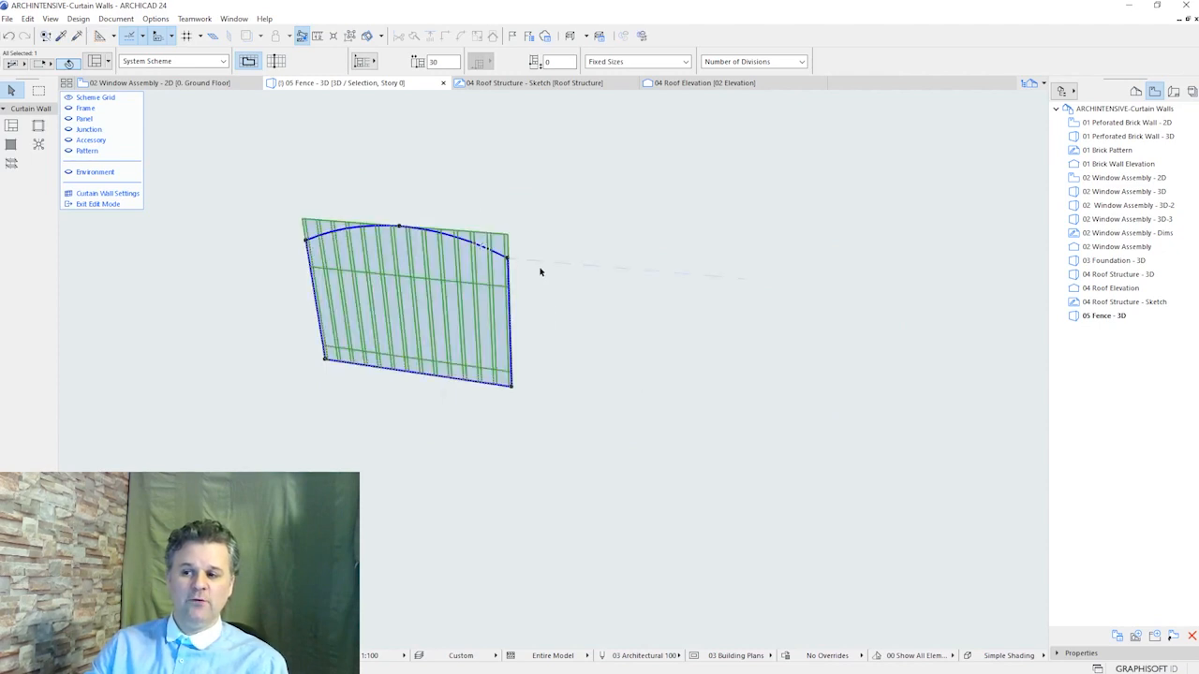
{"action": "key", "text": "Escape"}
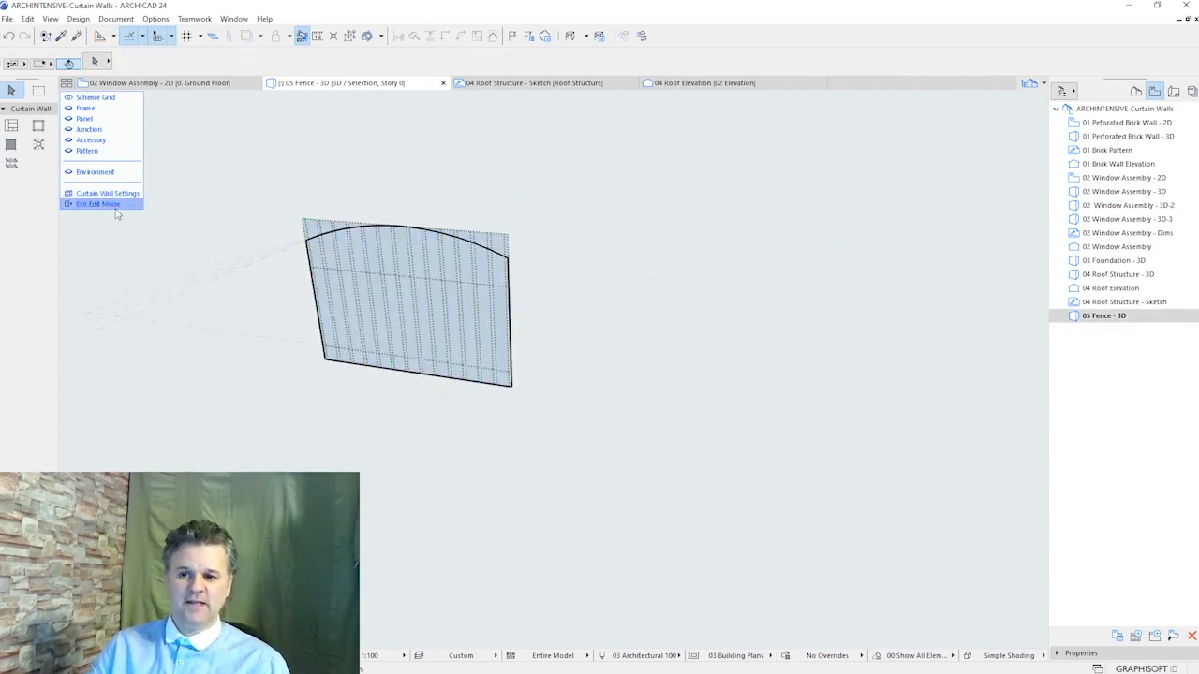
Exit the picket panel's edit mode and view the complete fence from a slightly different angle
{"action": "left_click", "coordinate": [85, 203]}
{"action": "key", "text": "Escape"}
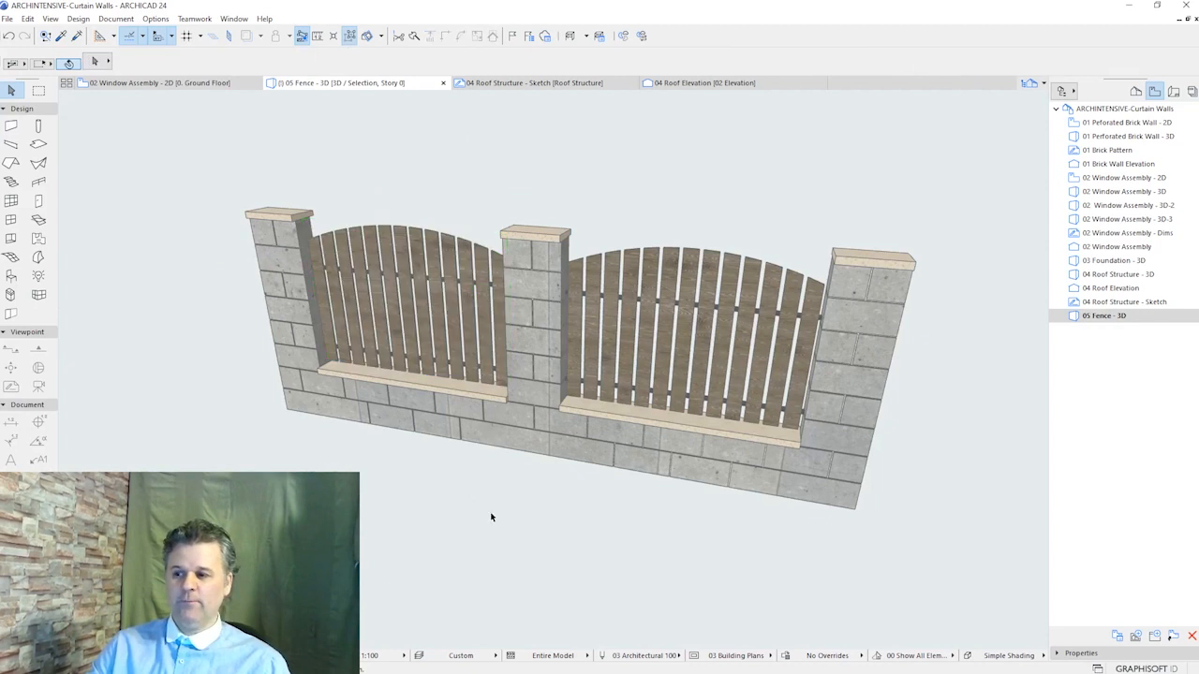
{"action": "middle_click_drag", "start_coordinate": [493, 518], "coordinate": [474, 499], "text": "shift"}
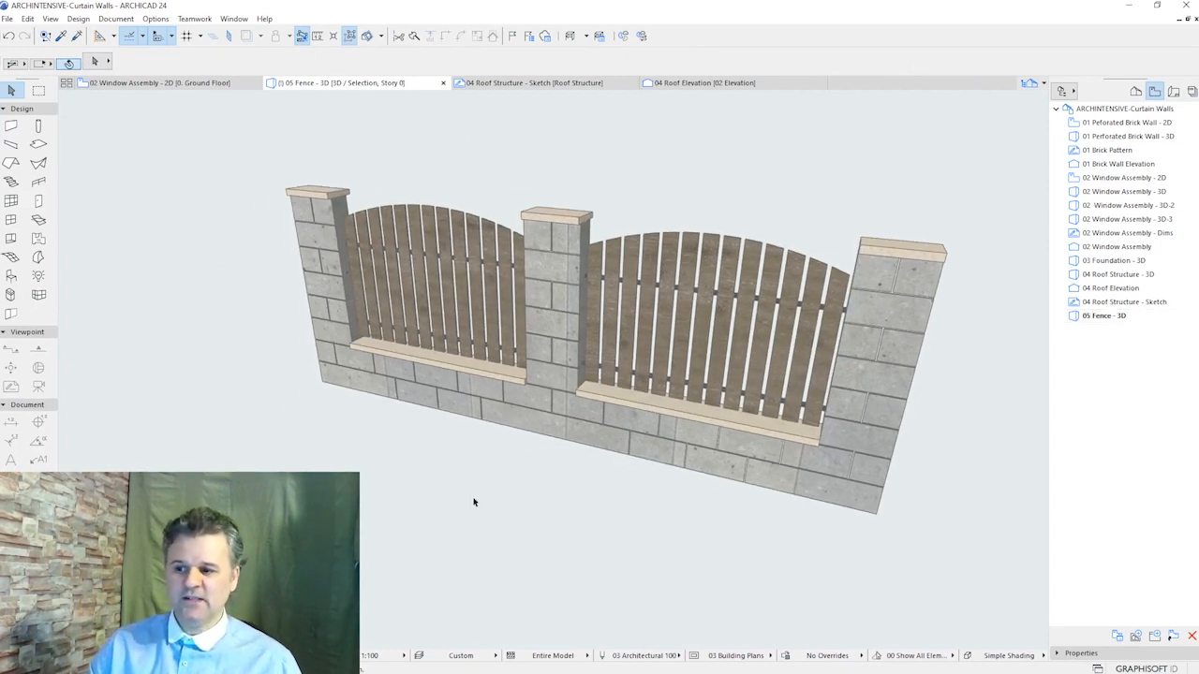